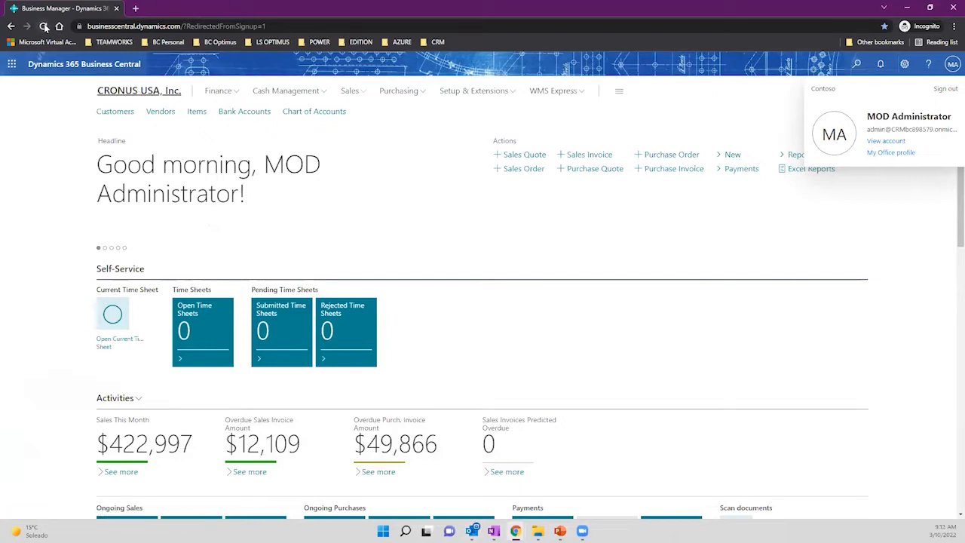
# Open the Bank Accounts list and reload the page.
pyautogui.click(249, 113)
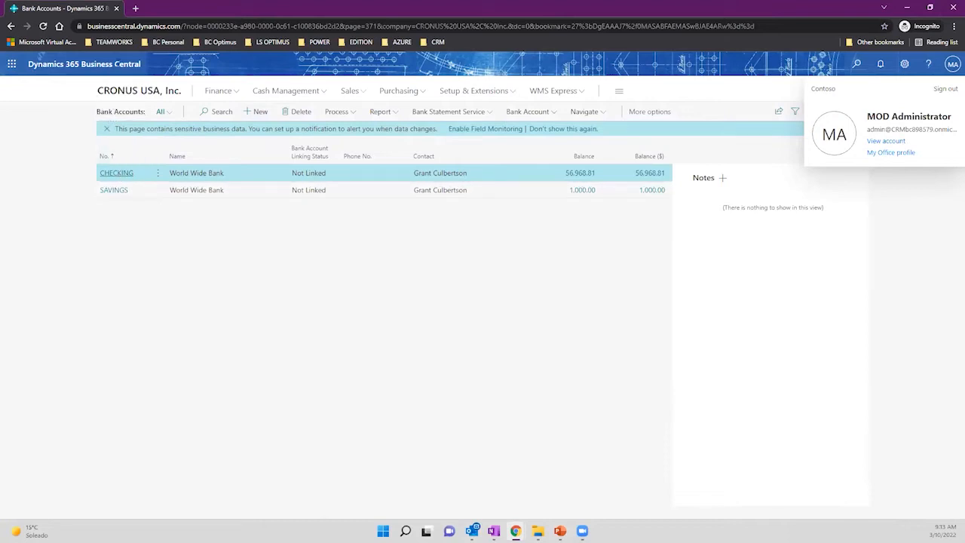
pyautogui.click(130, 28)
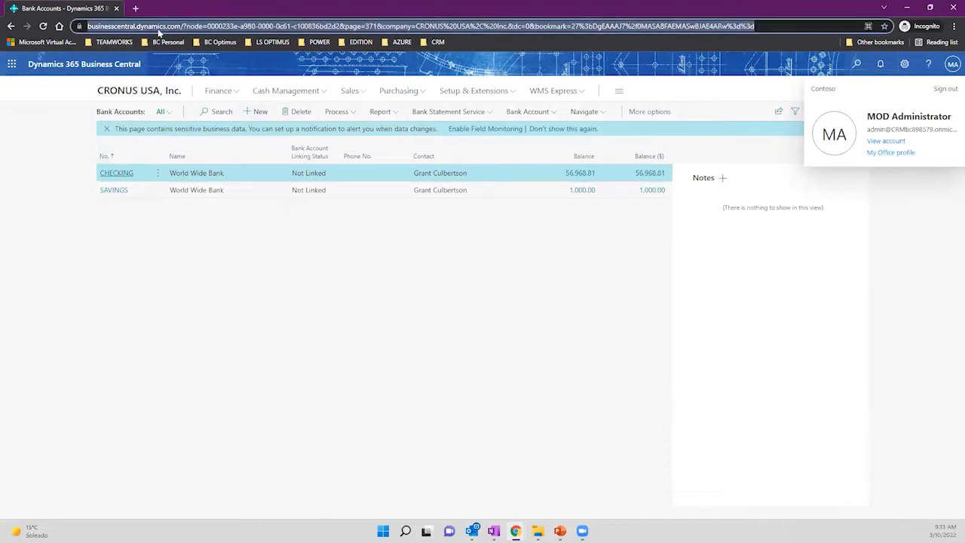
pyautogui.click(42, 64)
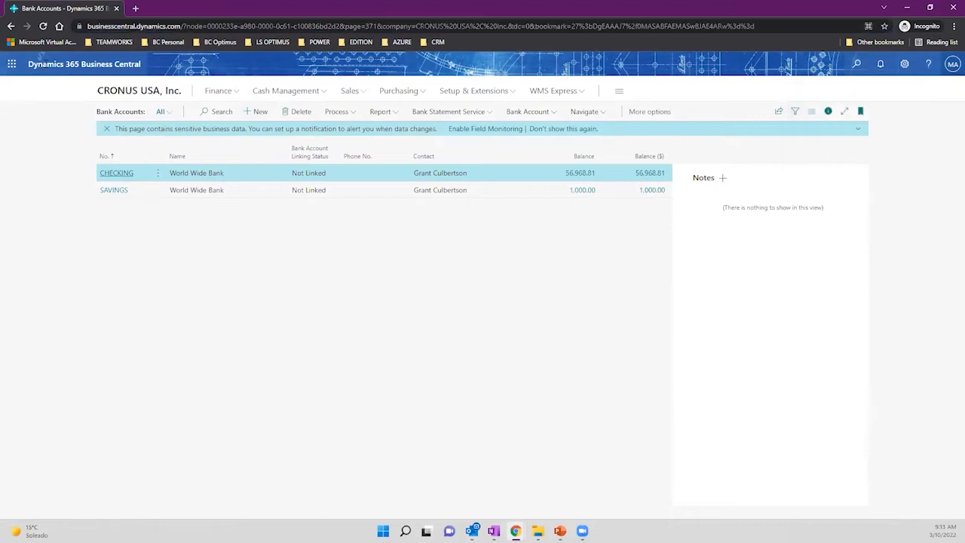
pyautogui.click(43, 26)
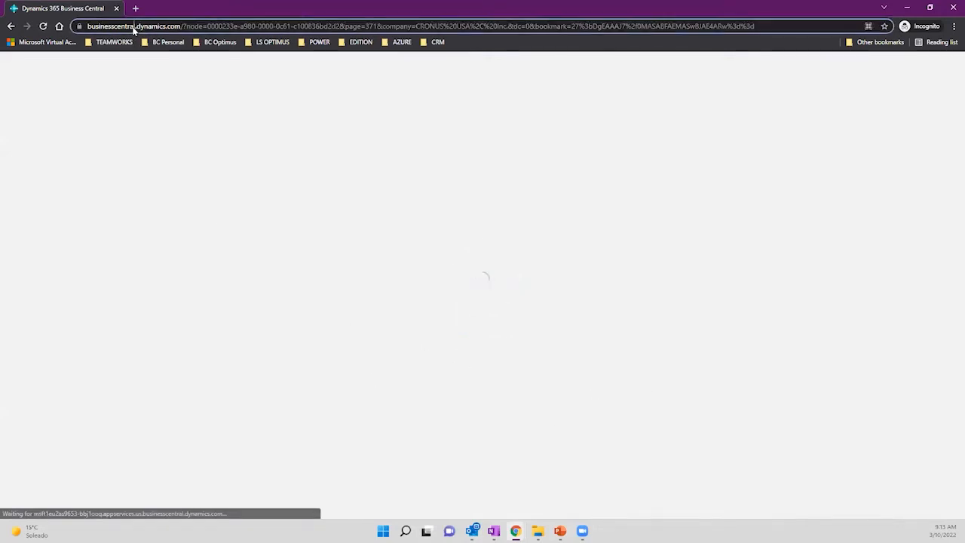
# Restore and re-maximize the browser window, then return to the CRONUS USA, Inc. home page.
pyautogui.click(202, 27)
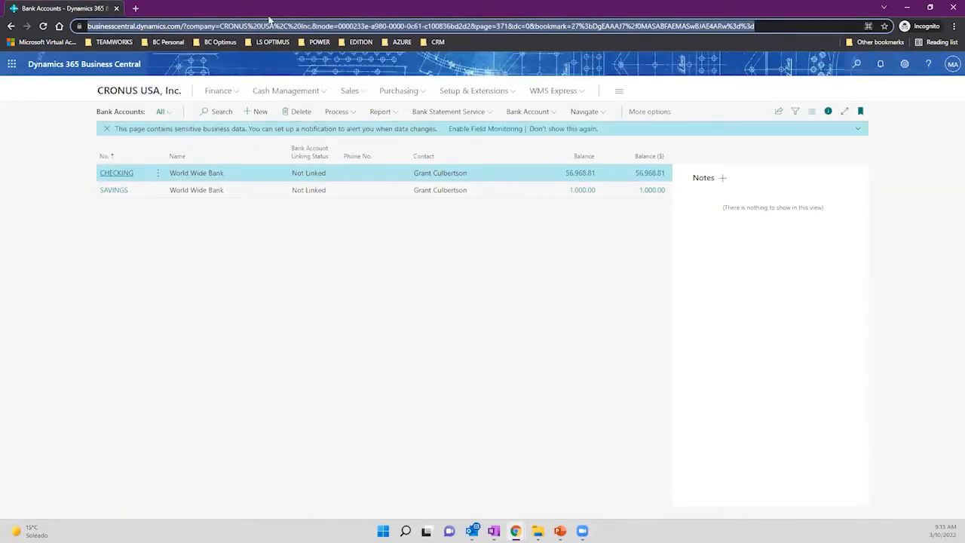
pyautogui.moveTo(268, 18); pyautogui.dragTo(441, 60)
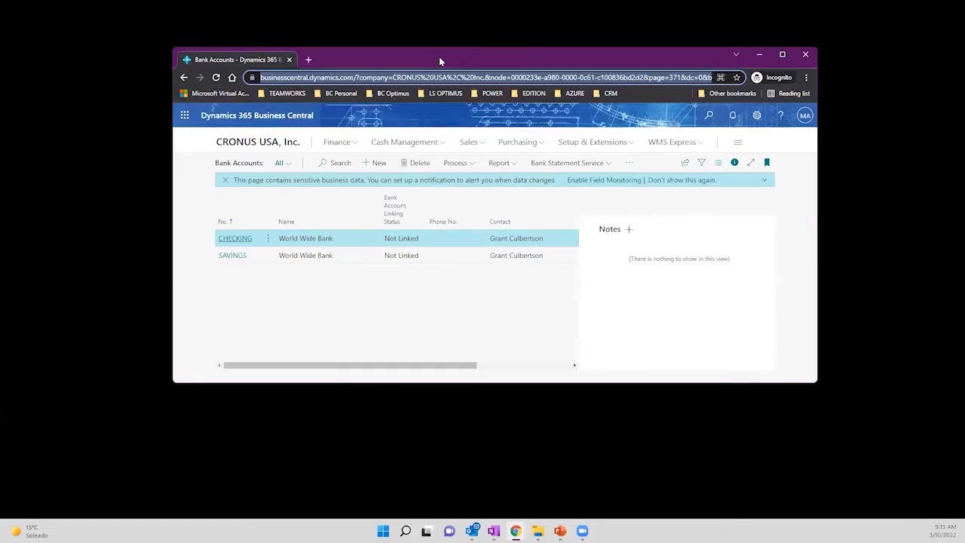
pyautogui.doubleClick(439, 56)
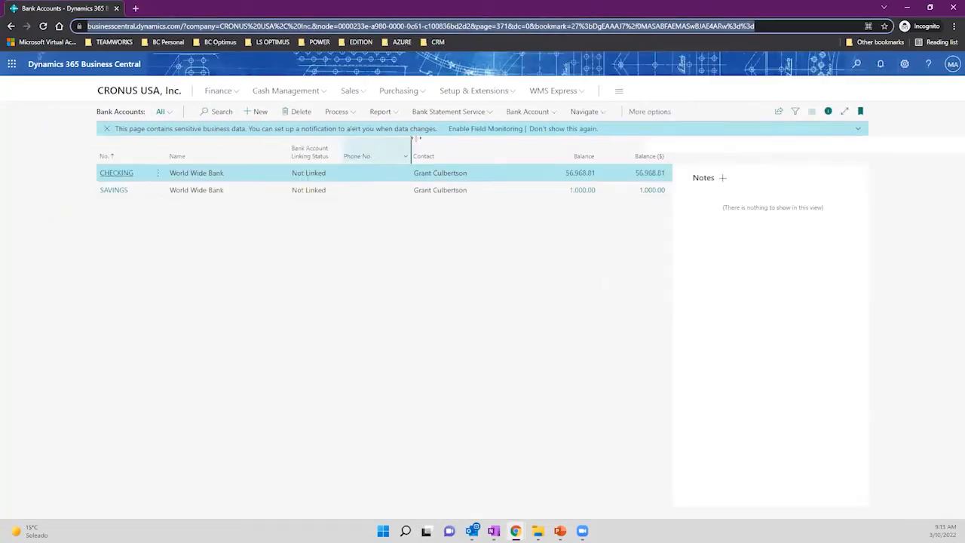
pyautogui.click(113, 92)
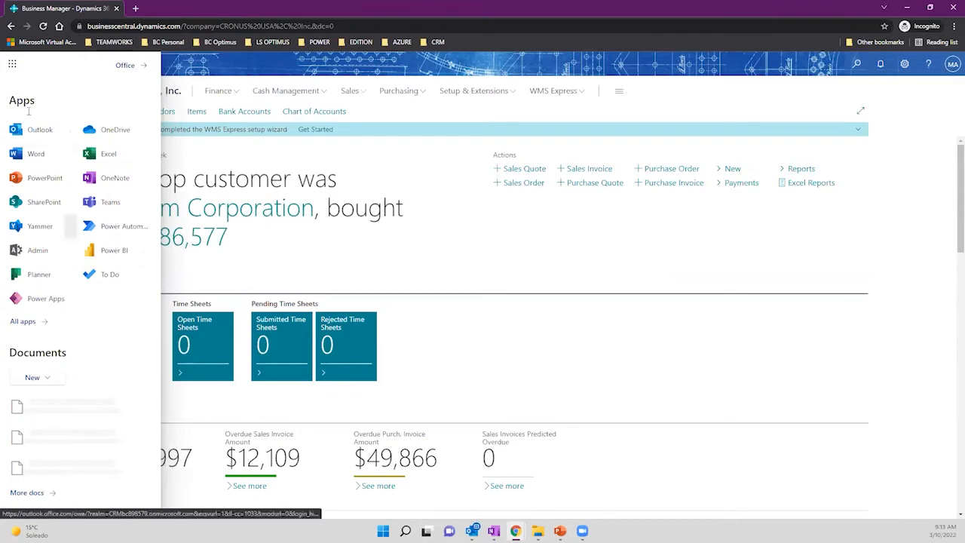
# Close the apps panel and dismiss the WMS Express setup reminder.
pyautogui.click(12, 64)
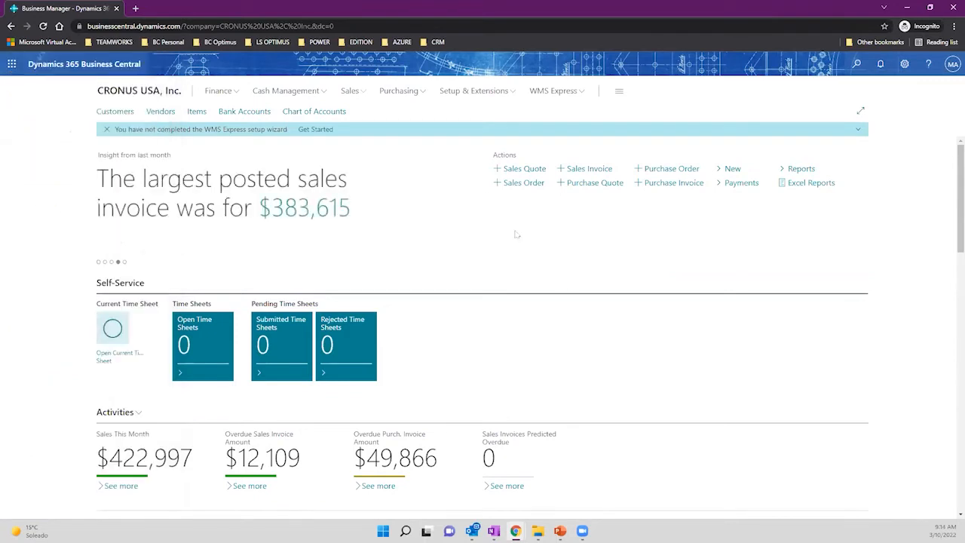
pyautogui.click(107, 129)
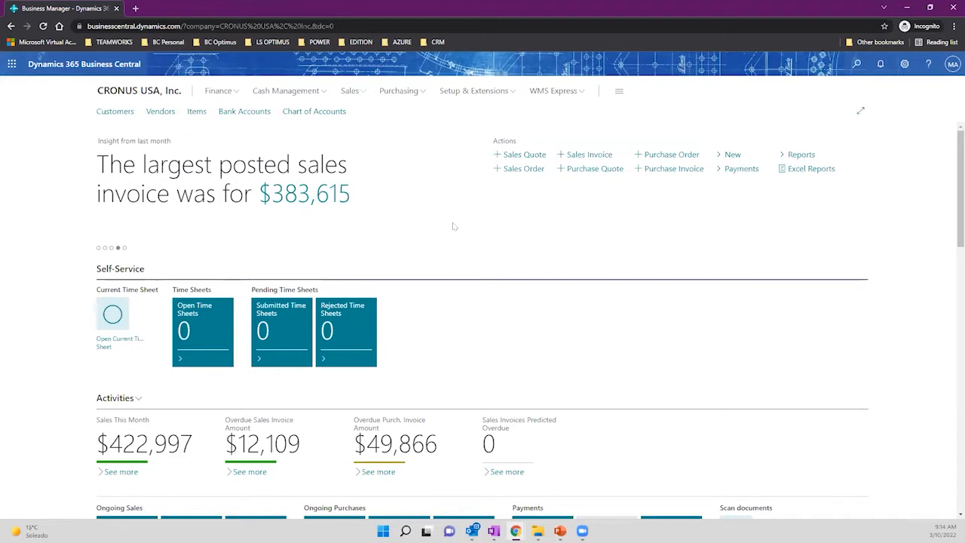
pyautogui.click(248, 25)
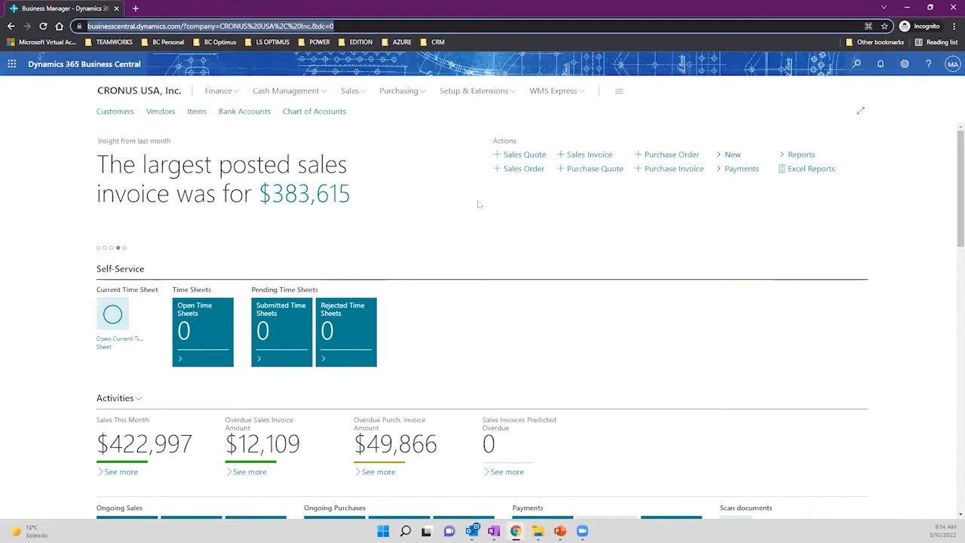
pyautogui.click(616, 248)
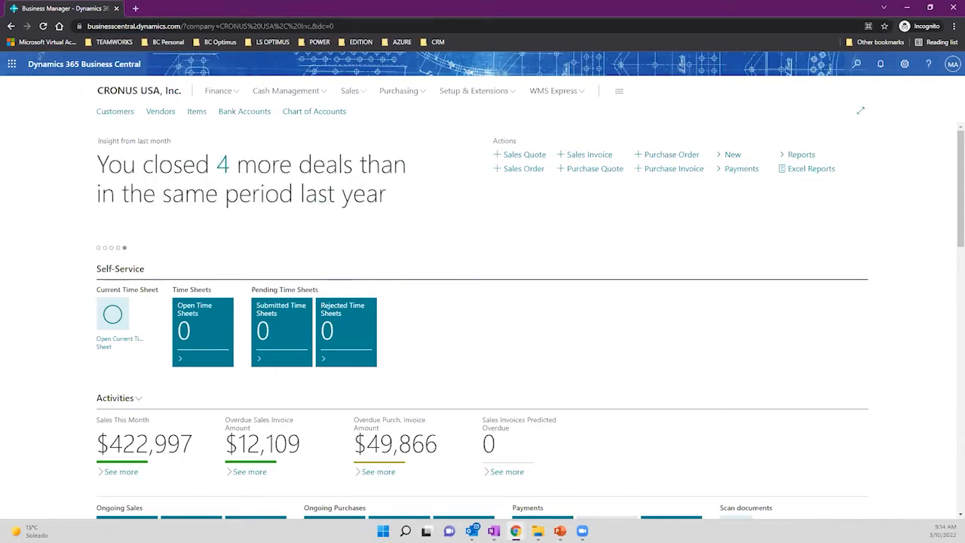
pyautogui.click(214, 26)
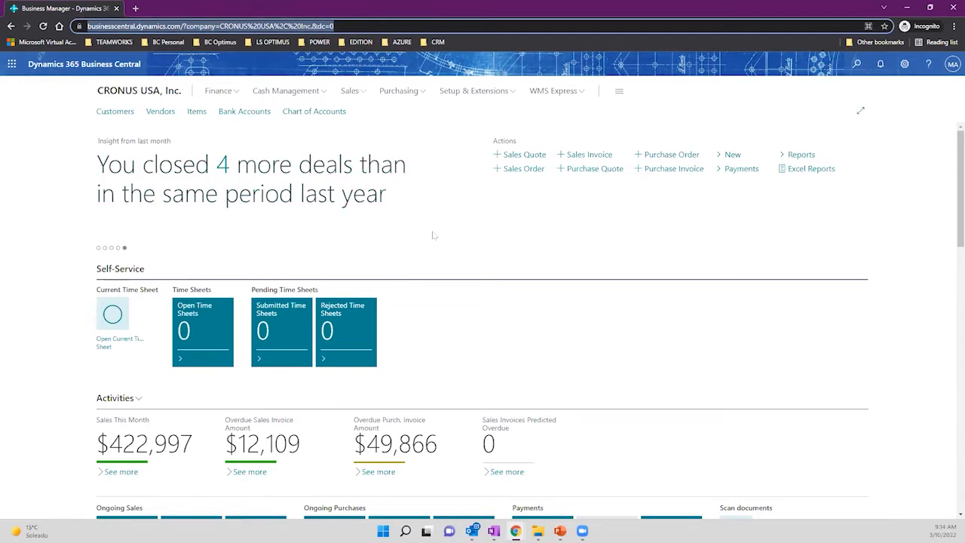
# Open My Settings from the gear Settings menu.
pyautogui.scroll(-3, 434, 236)
pyautogui.scroll(2, 436, 236)
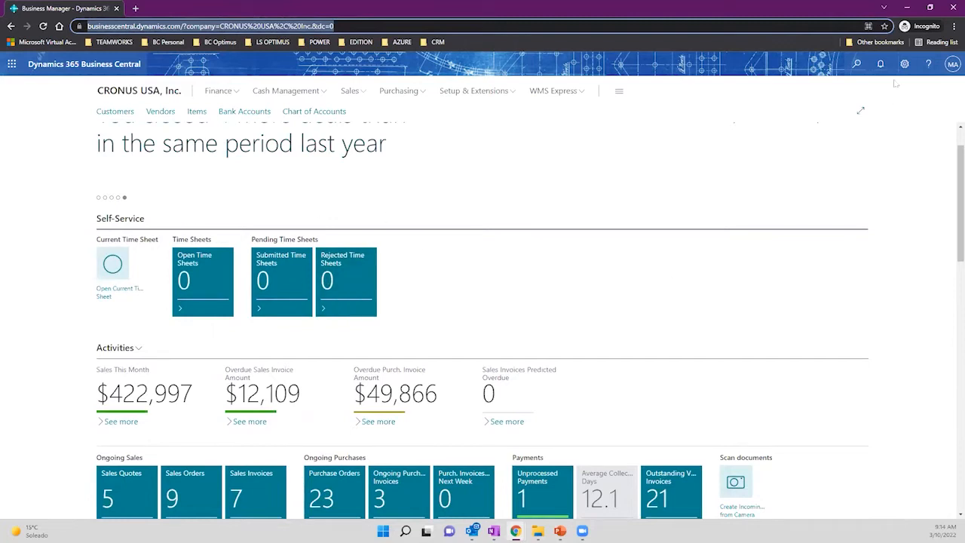
pyautogui.click(905, 63)
pyautogui.click(723, 142)
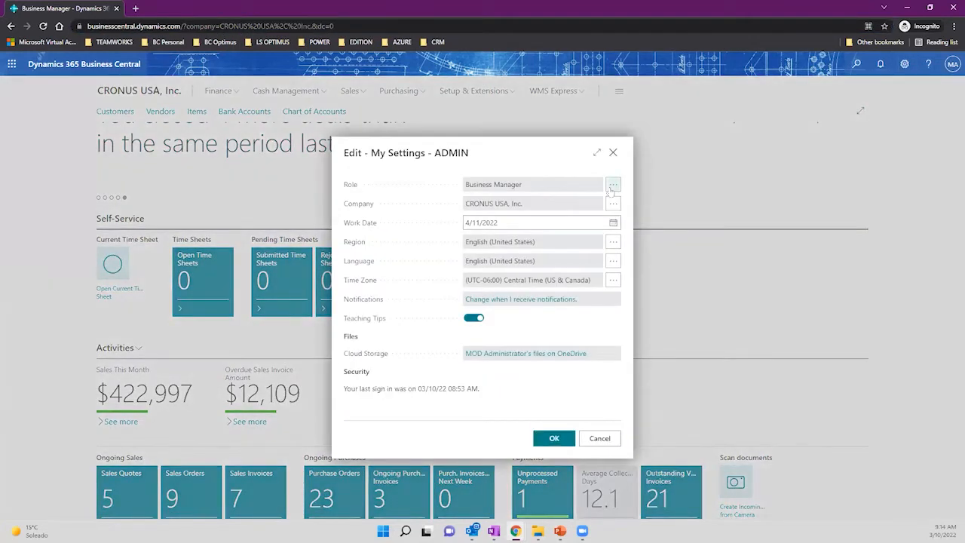
# Pick Accountant from Available Roles in My Settings and save the change.
pyautogui.click(612, 188)
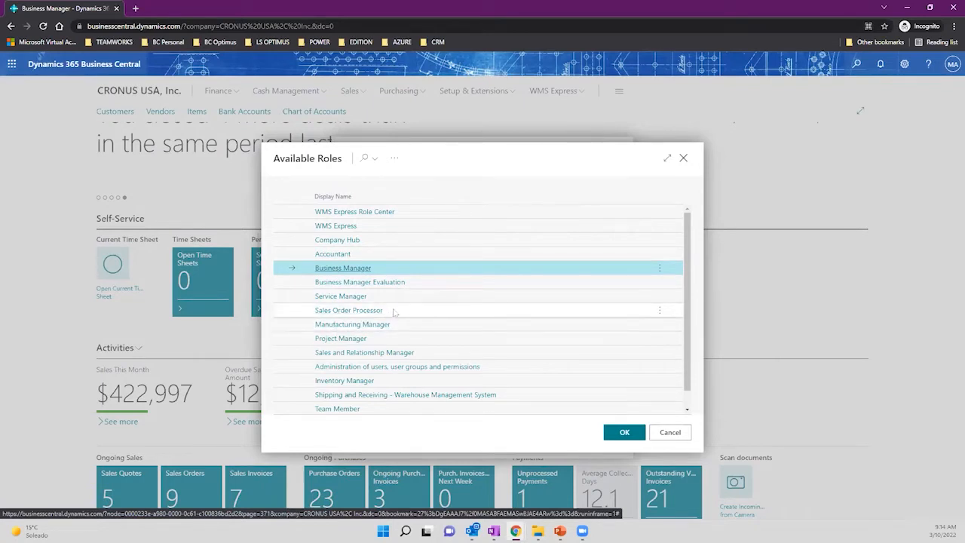
pyautogui.scroll(-1, 414, 322)
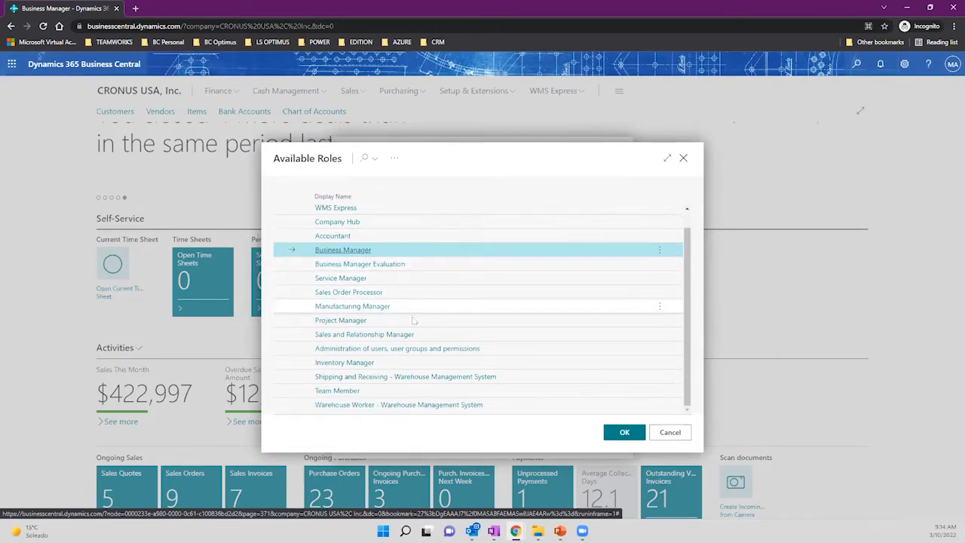
pyautogui.scroll(1, 388, 282)
pyautogui.click(389, 254)
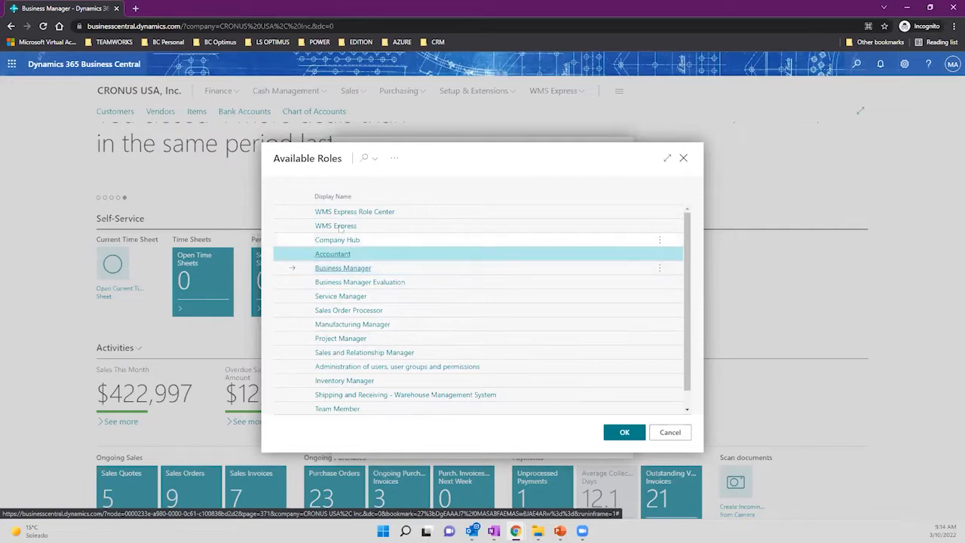
pyautogui.click(620, 434)
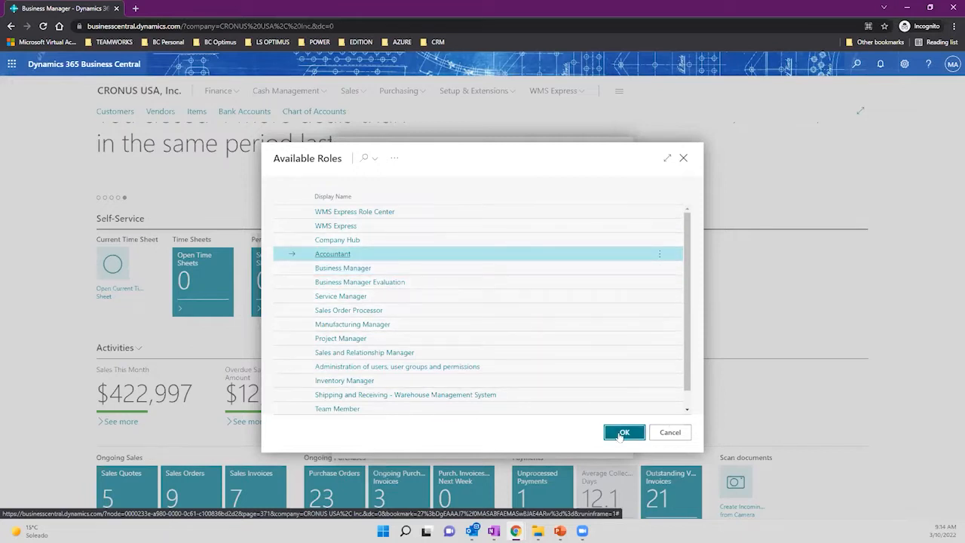
pyautogui.click(554, 439)
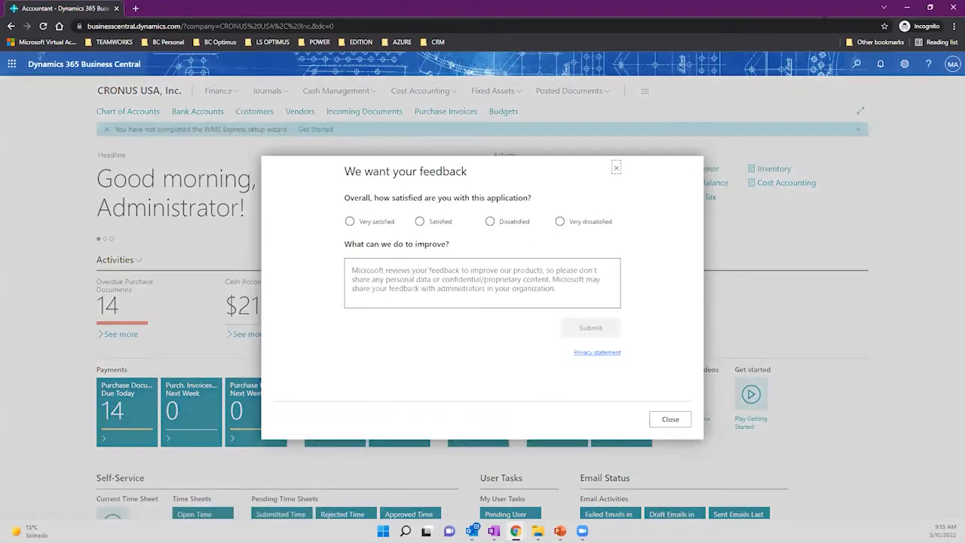
# Close the feedback survey, toggle the Cash Management menu, and scroll down the Accountant role center.
pyautogui.click(662, 420)
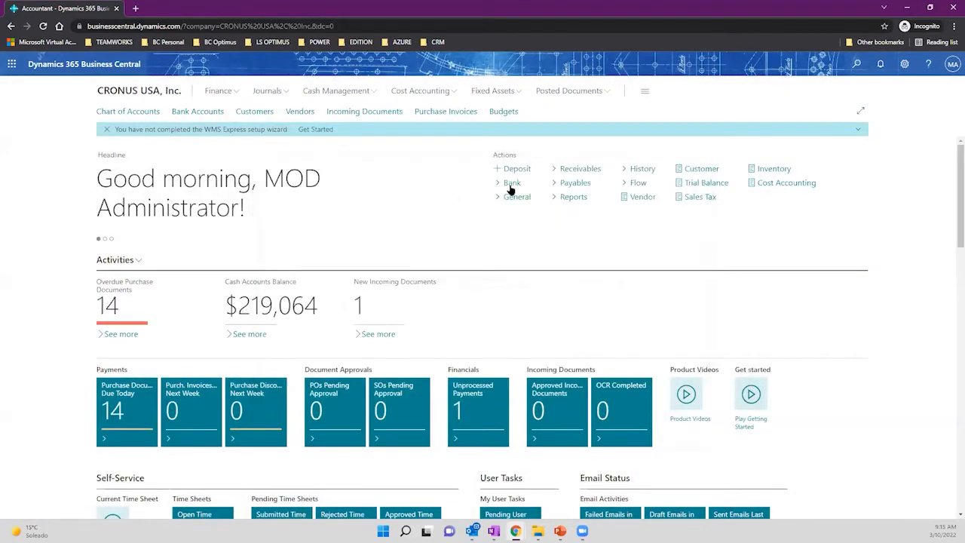
pyautogui.click(368, 92)
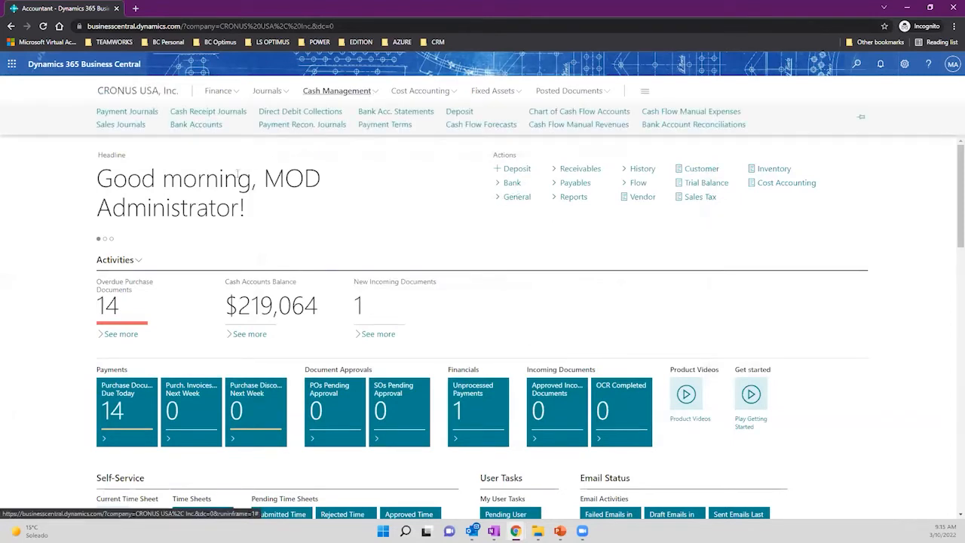
pyautogui.click(386, 222)
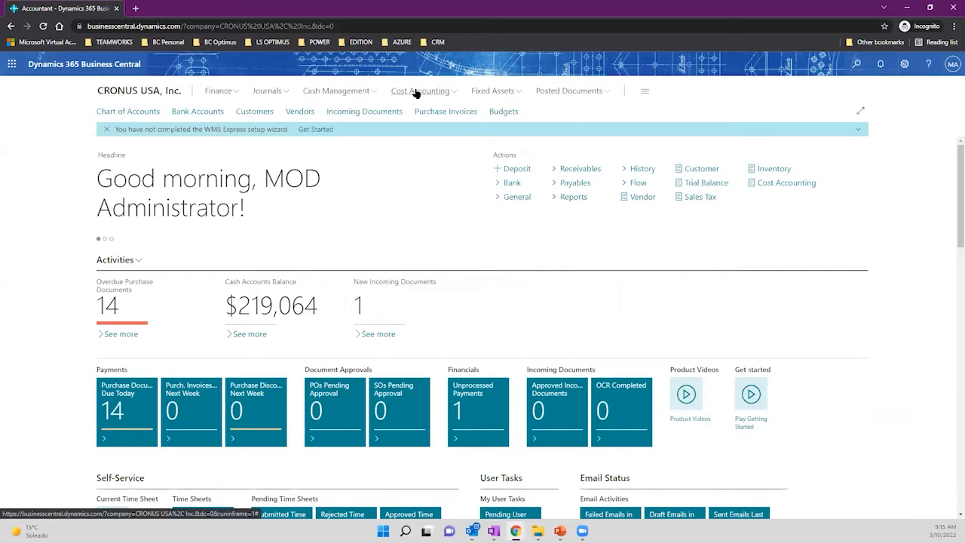
pyautogui.scroll(-2, 476, 216)
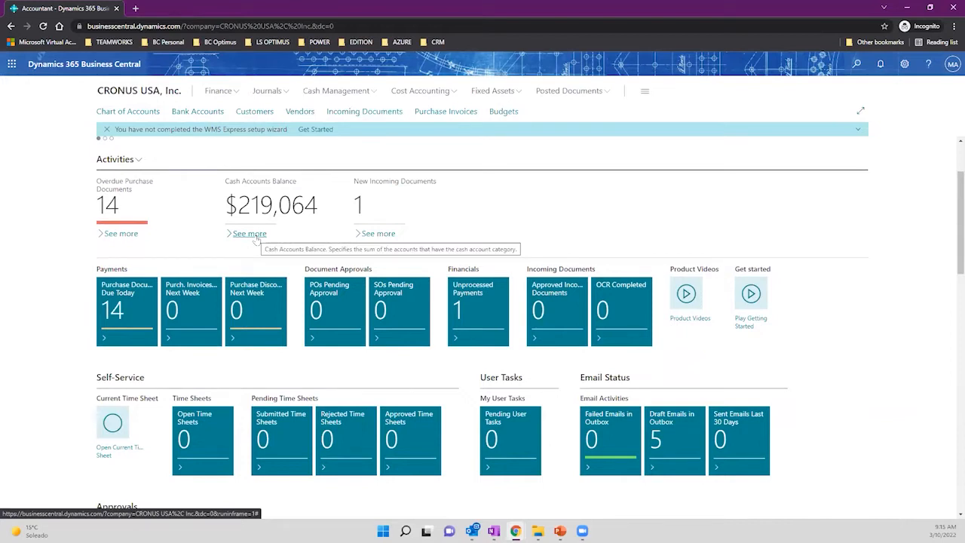
pyautogui.click(256, 239)
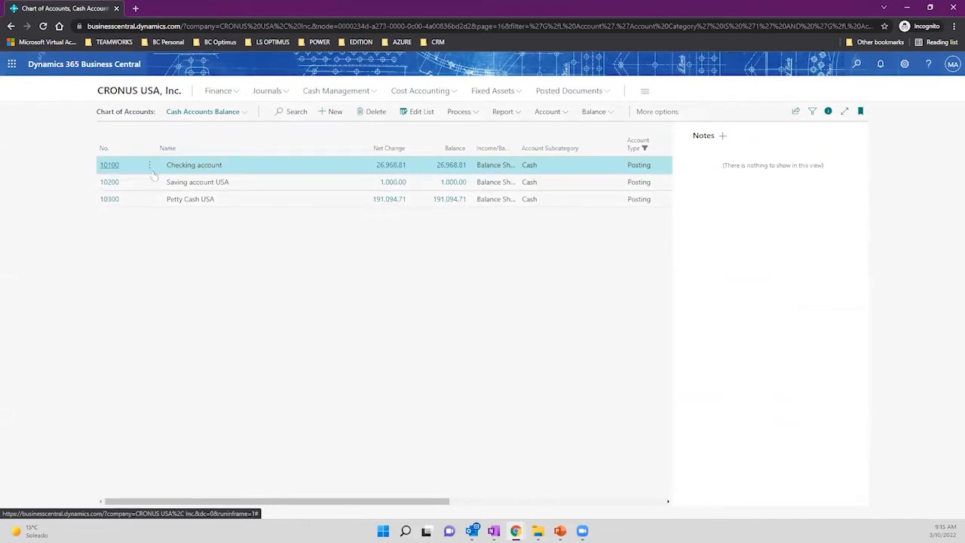
pyautogui.click(209, 185)
pyautogui.click(214, 200)
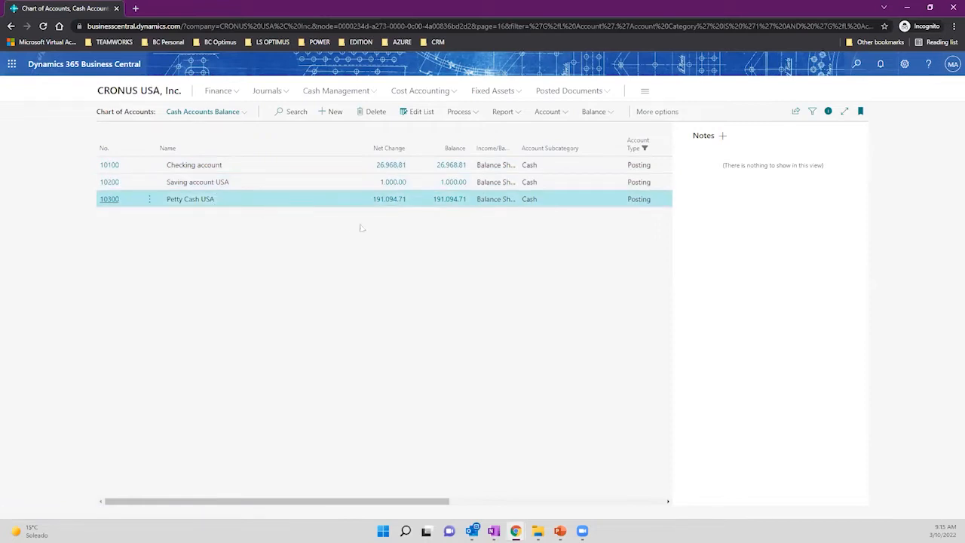
pyautogui.click(158, 93)
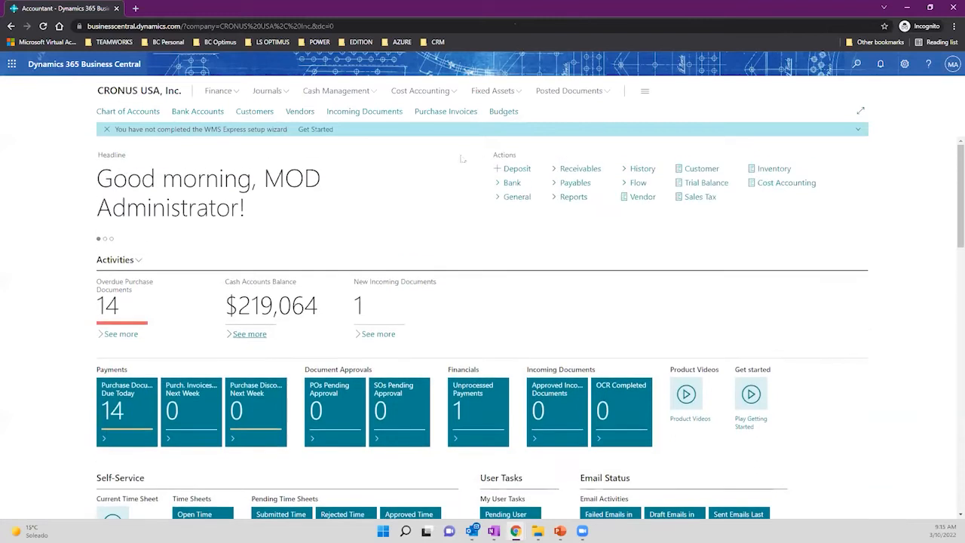
# Open the CHECKING card and review World Wide Bank, branch BG99999 and account 99-99-888.
pyautogui.click(202, 112)
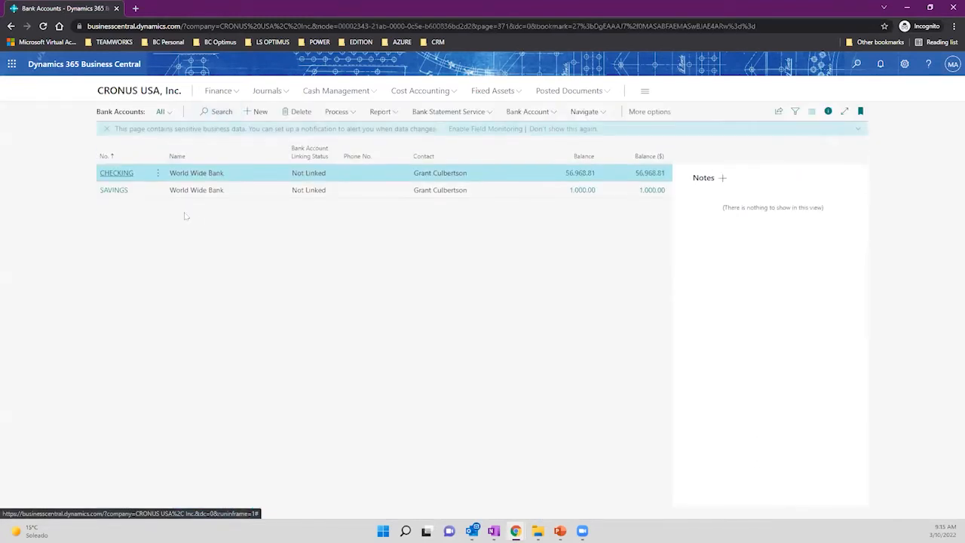
pyautogui.click(118, 178)
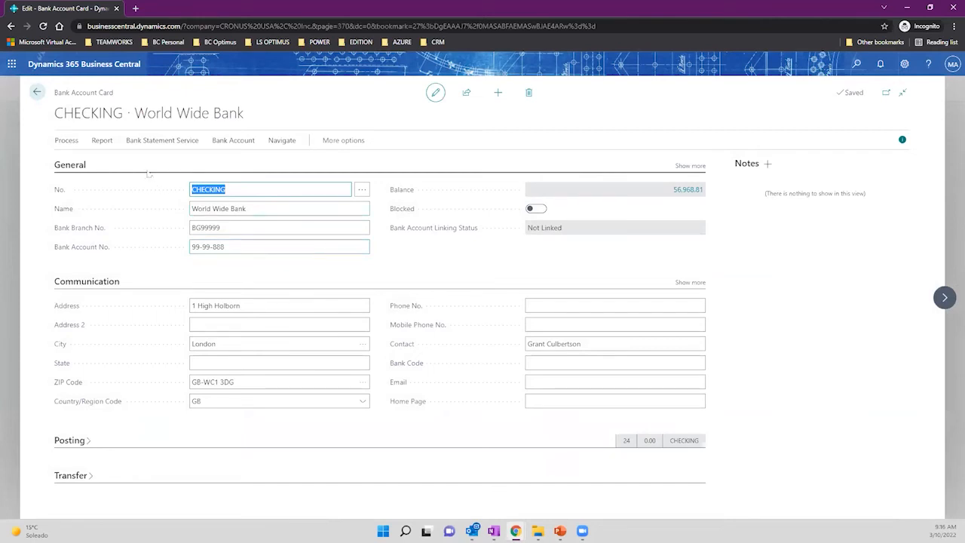
pyautogui.click(246, 191)
pyautogui.moveTo(239, 191); pyautogui.dragTo(174, 198)
pyautogui.moveTo(250, 210); pyautogui.dragTo(192, 205)
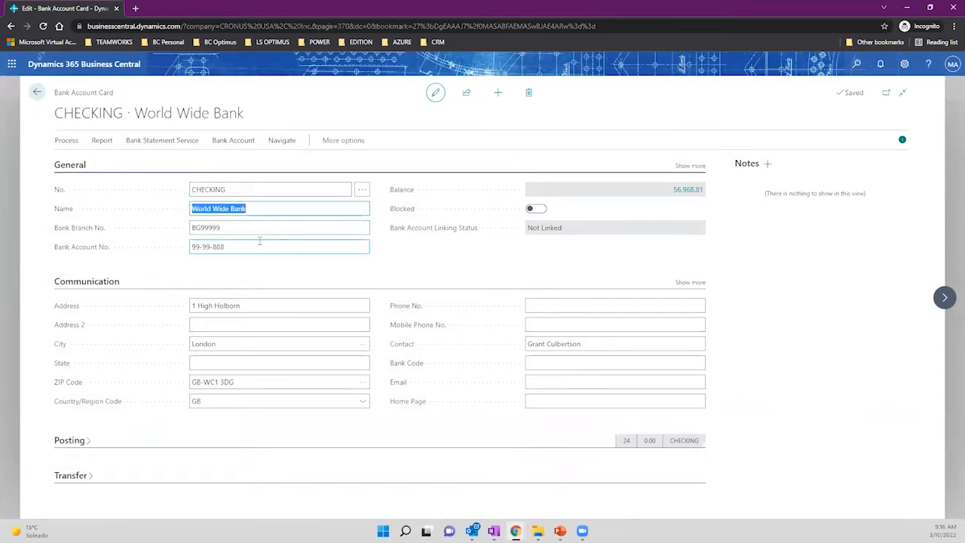
pyautogui.doubleClick(236, 229)
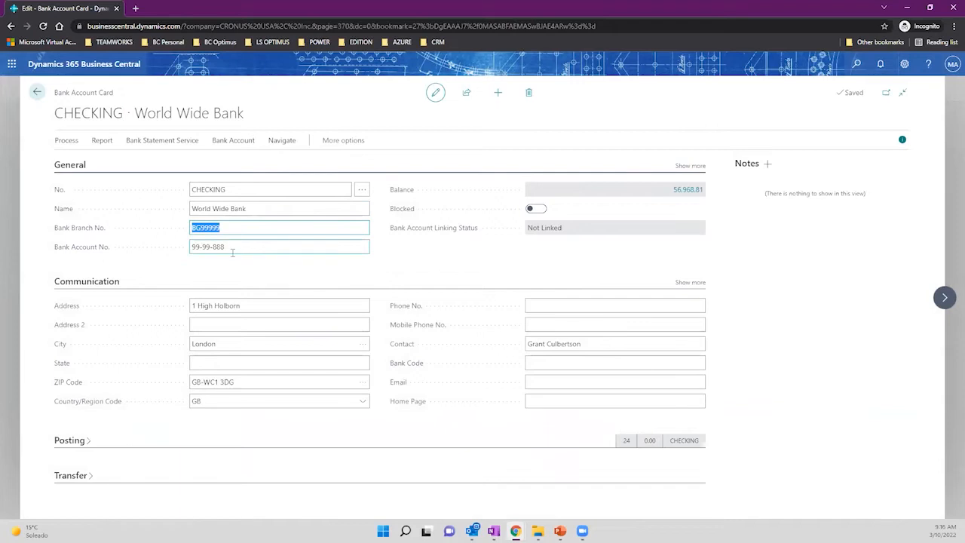
pyautogui.moveTo(232, 253); pyautogui.dragTo(192, 252)
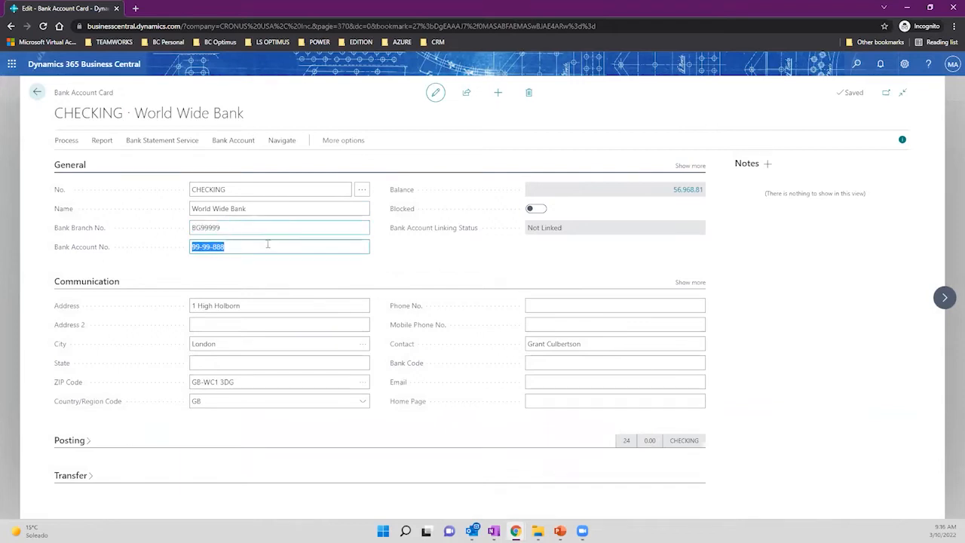
# Check address 1 High Holborn, London, GB and the contact, then drill into the 56,968.81 balance.
pyautogui.click(262, 303)
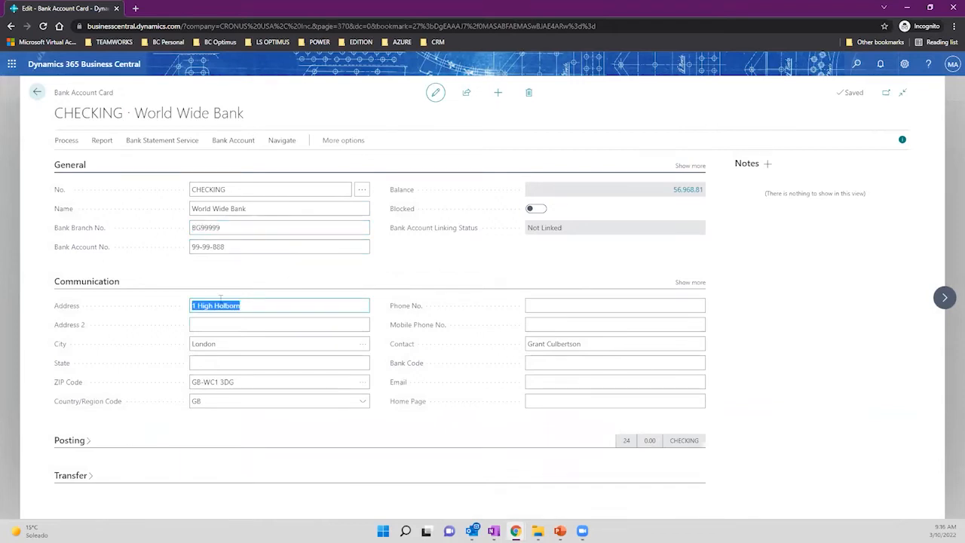
pyautogui.click(236, 341)
pyautogui.click(245, 382)
pyautogui.click(249, 401)
pyautogui.click(581, 346)
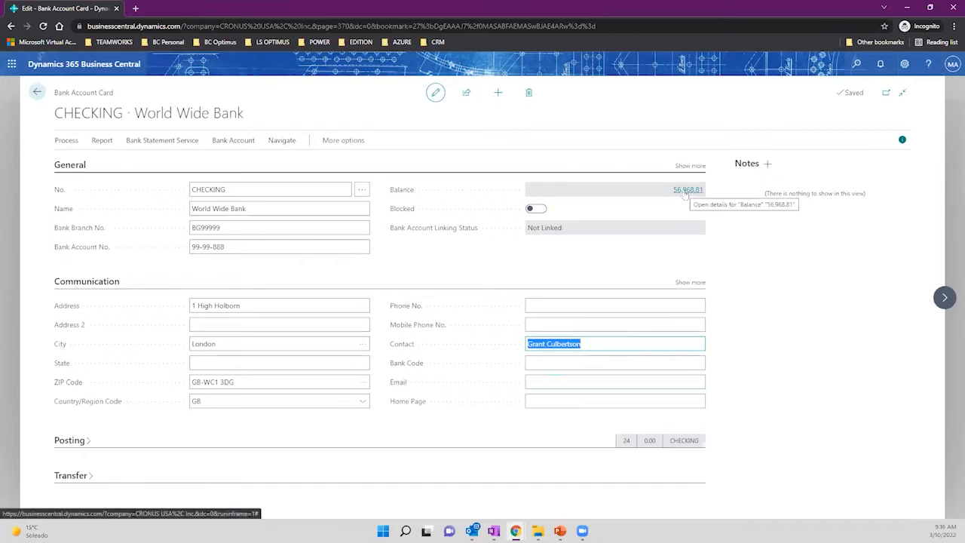
pyautogui.click(685, 191)
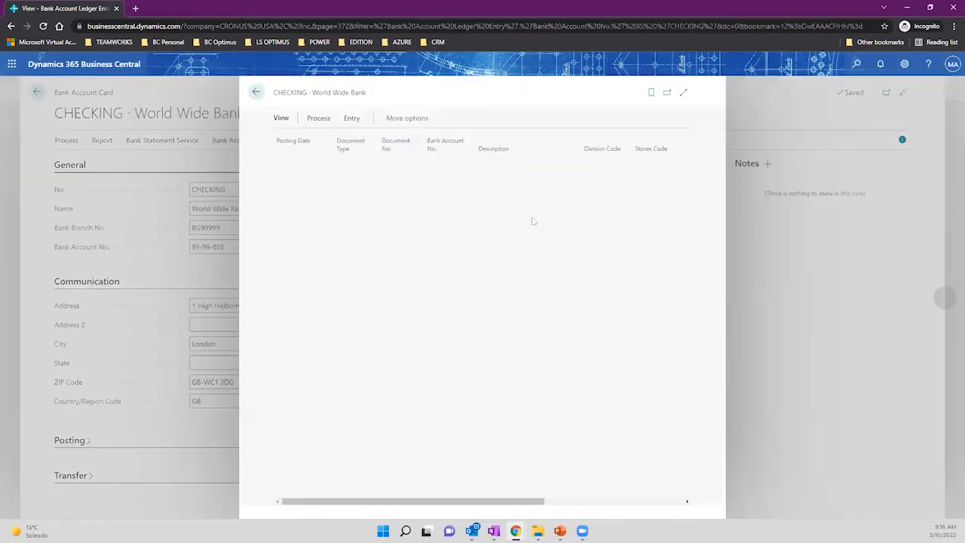
# Expand the ledger entries and review the bank charges and G05008–G05001 laptop and vehicle entries.
pyautogui.click(684, 93)
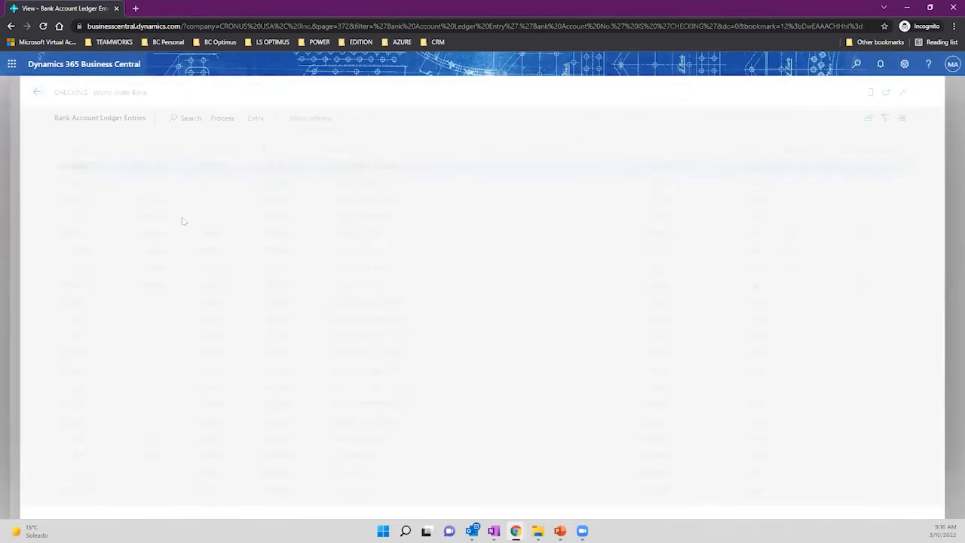
pyautogui.click(158, 188)
pyautogui.click(145, 167)
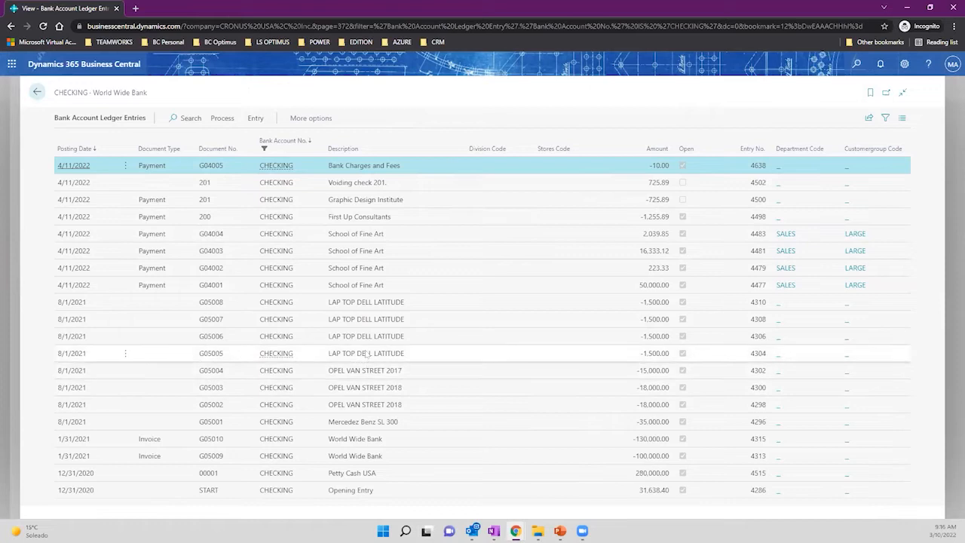
pyautogui.click(368, 302)
pyautogui.click(368, 320)
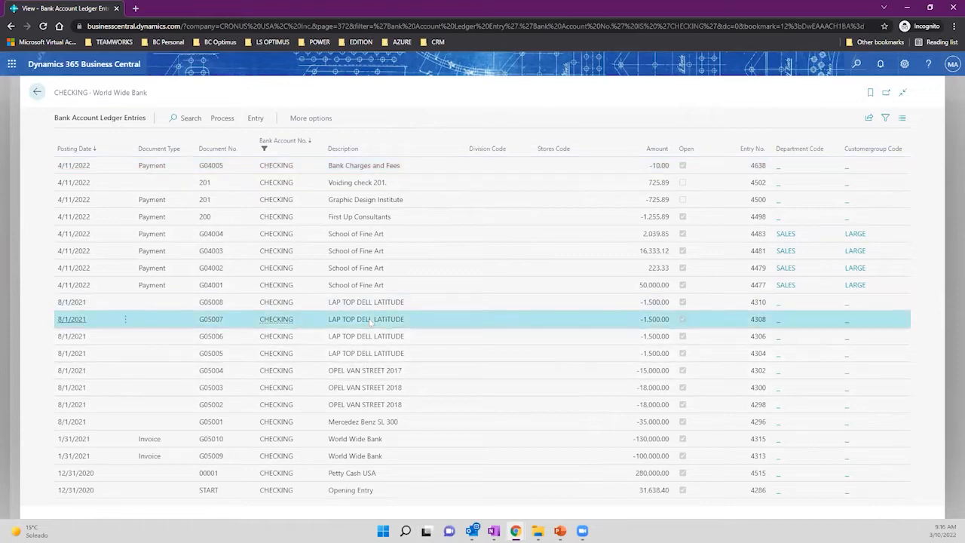
pyautogui.click(366, 336)
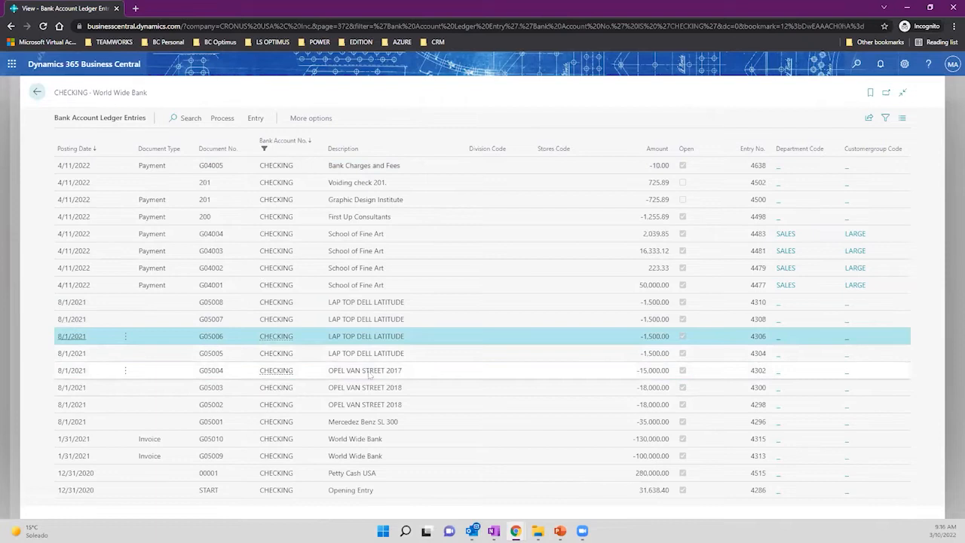
pyautogui.click(369, 373)
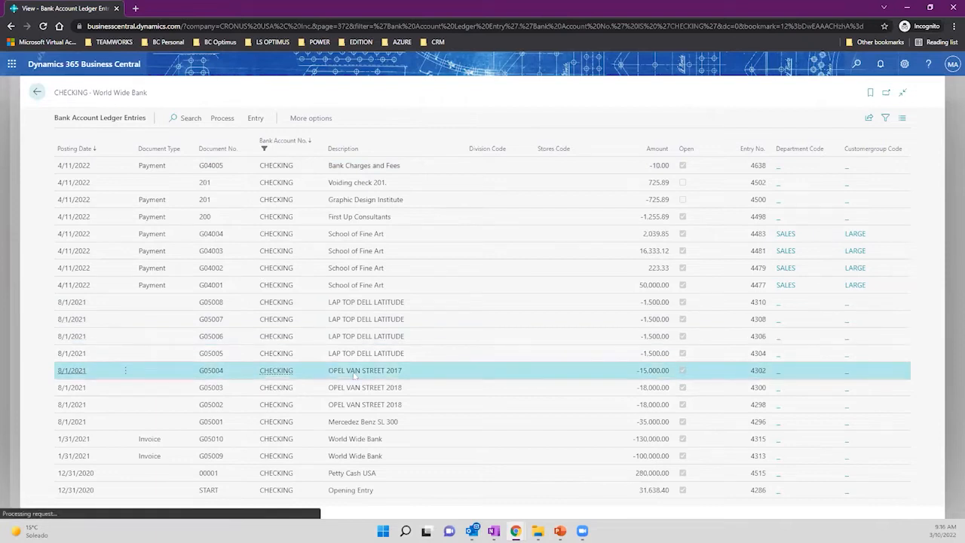
pyautogui.click(344, 424)
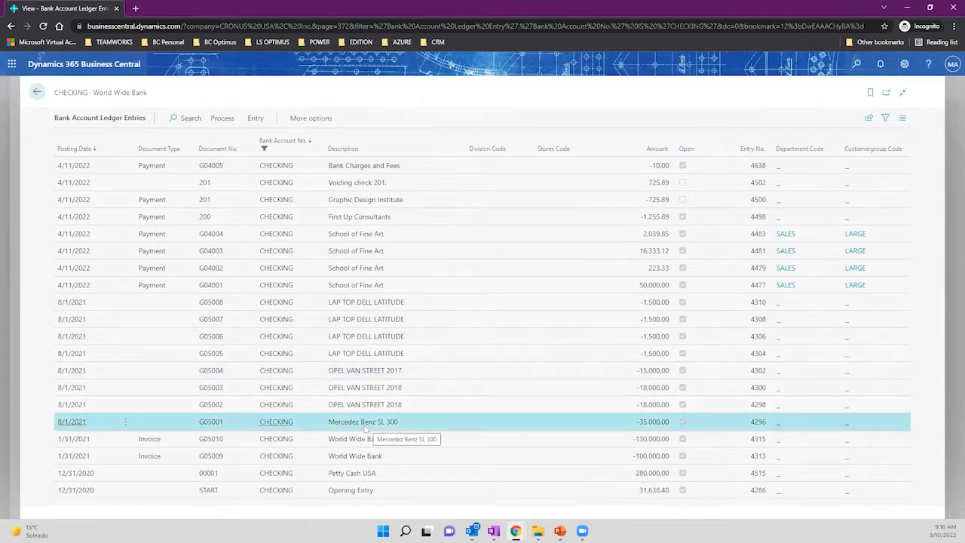
# Review the G04003 School of Fine Art, G04005 bank charges and G05010 invoice entries.
pyautogui.click(161, 249)
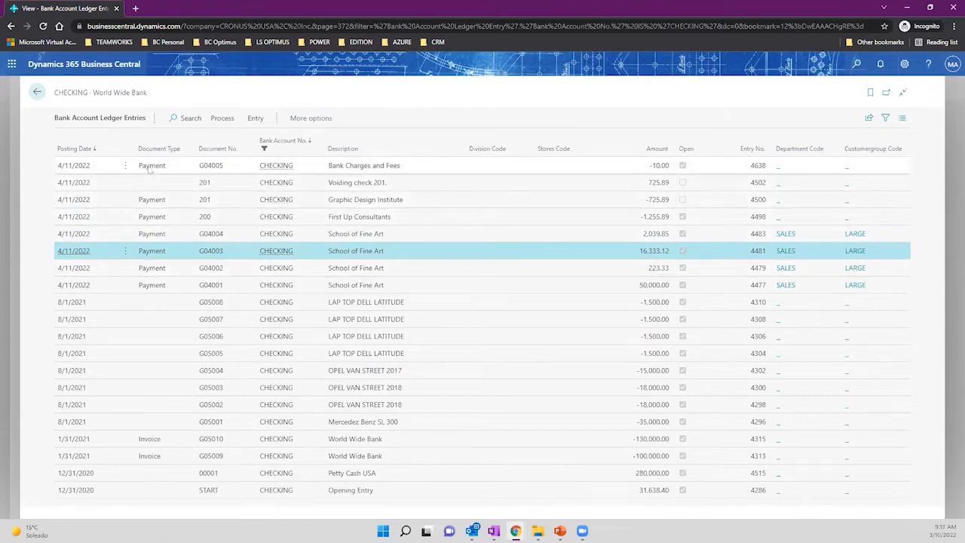
pyautogui.click(152, 168)
pyautogui.click(150, 201)
pyautogui.click(149, 249)
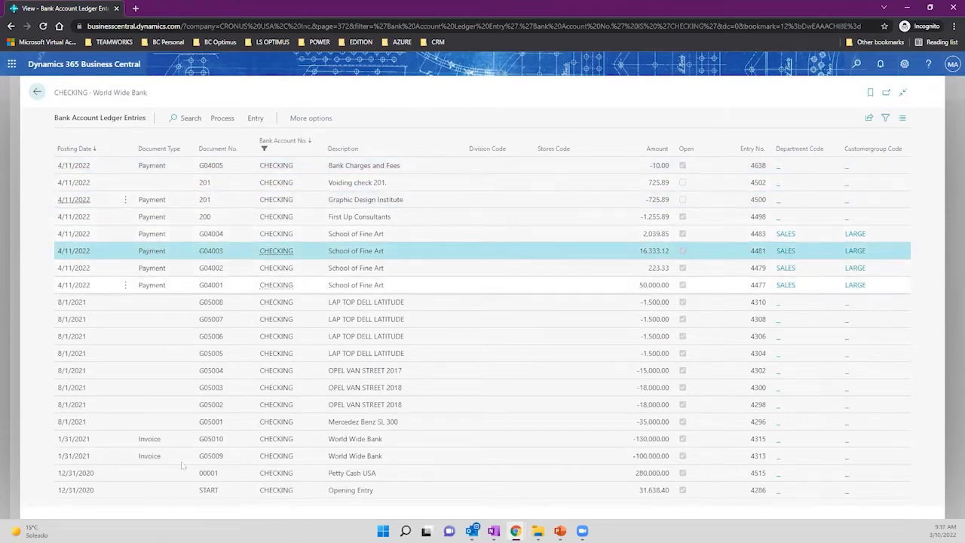
pyautogui.click(160, 441)
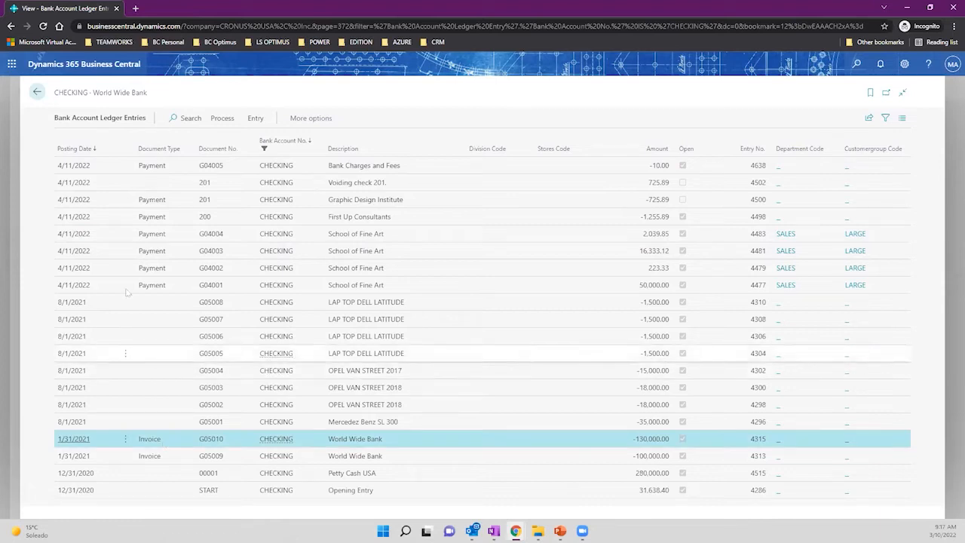
# Return to the World Wide Bank card and expand its Posting details.
pyautogui.click(35, 91)
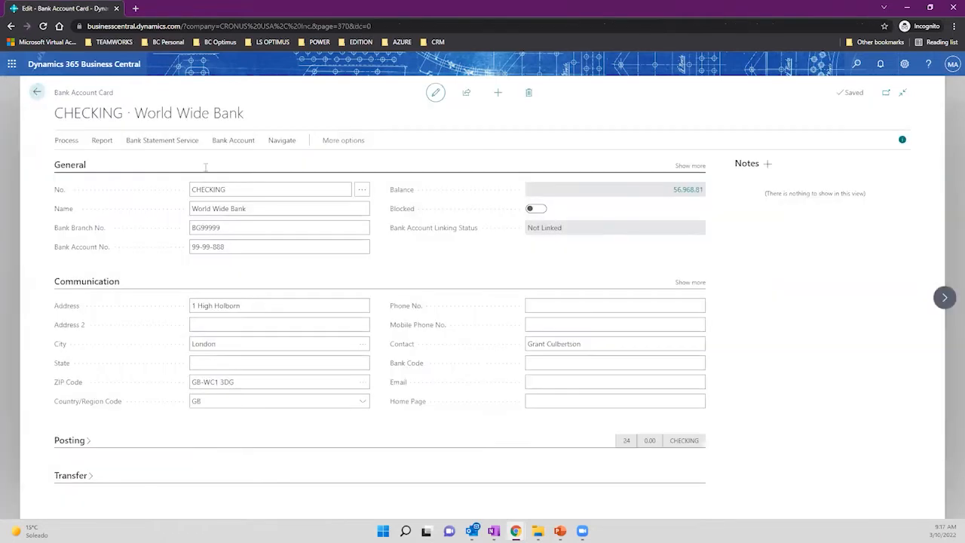
pyautogui.click(72, 441)
pyautogui.scroll(-1, 356, 279)
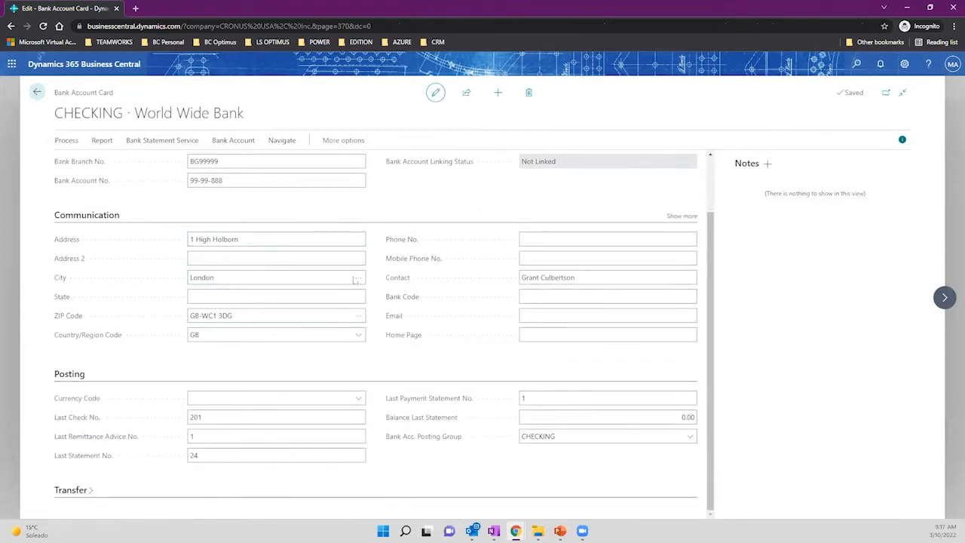
pyautogui.click(567, 438)
pyautogui.moveTo(445, 439)
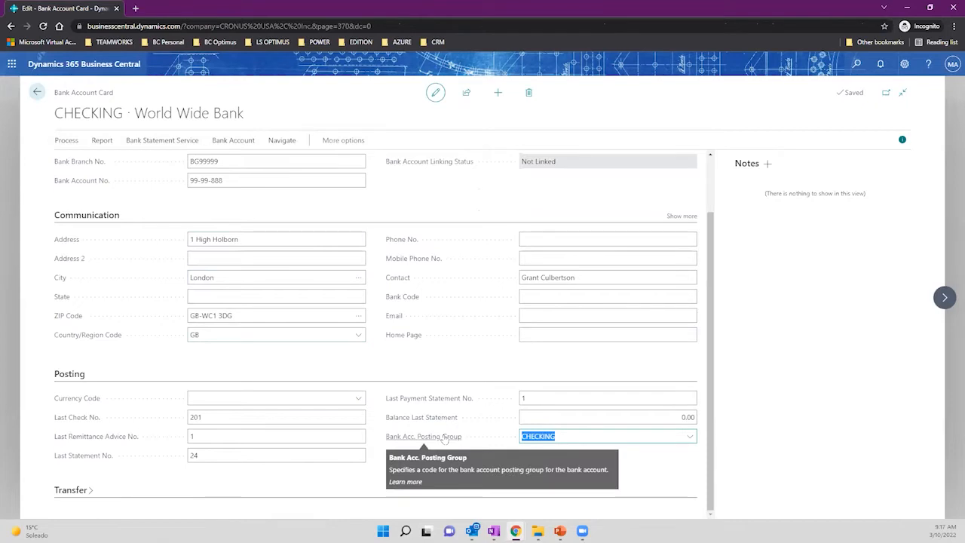
pyautogui.click(690, 438)
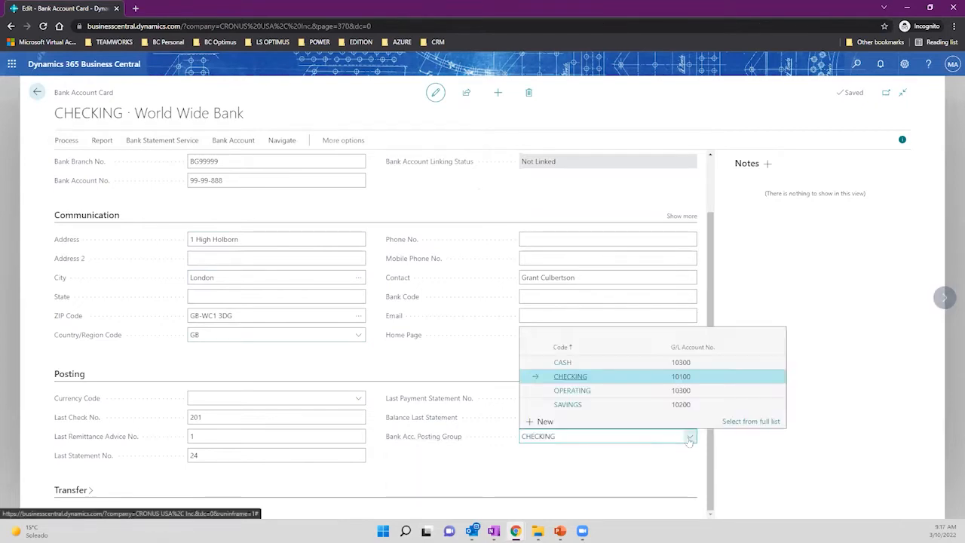
pyautogui.click(751, 422)
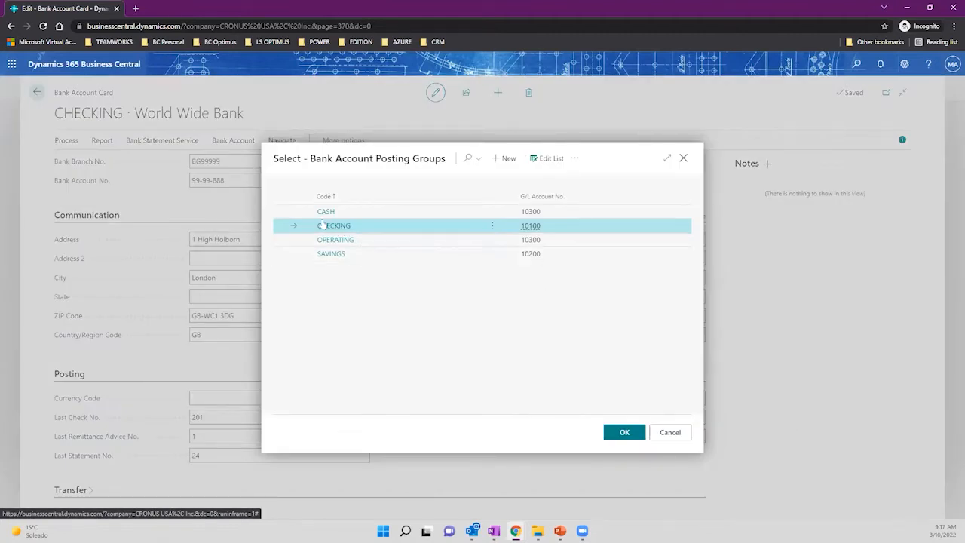
pyautogui.moveTo(306, 159); pyautogui.dragTo(447, 158)
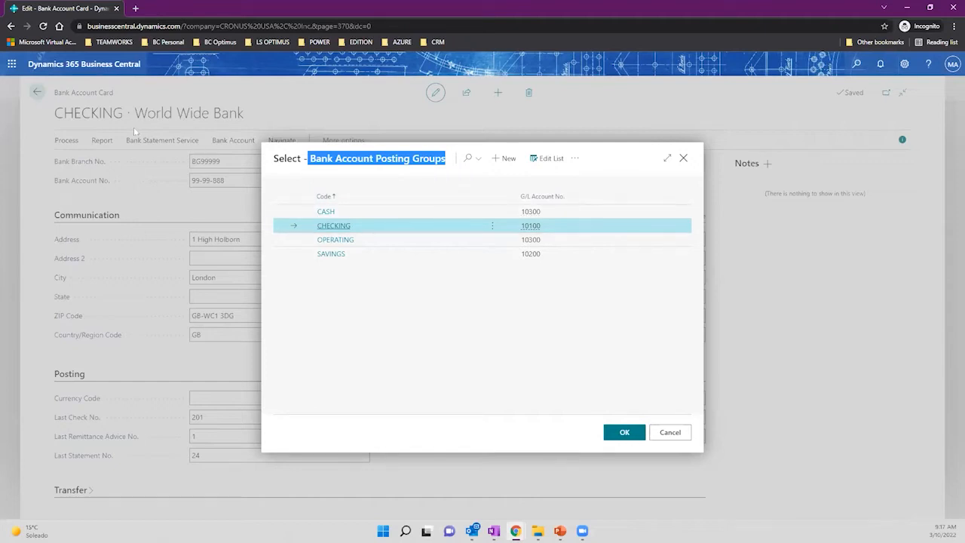
pyautogui.click(531, 229)
pyautogui.moveTo(531, 231)
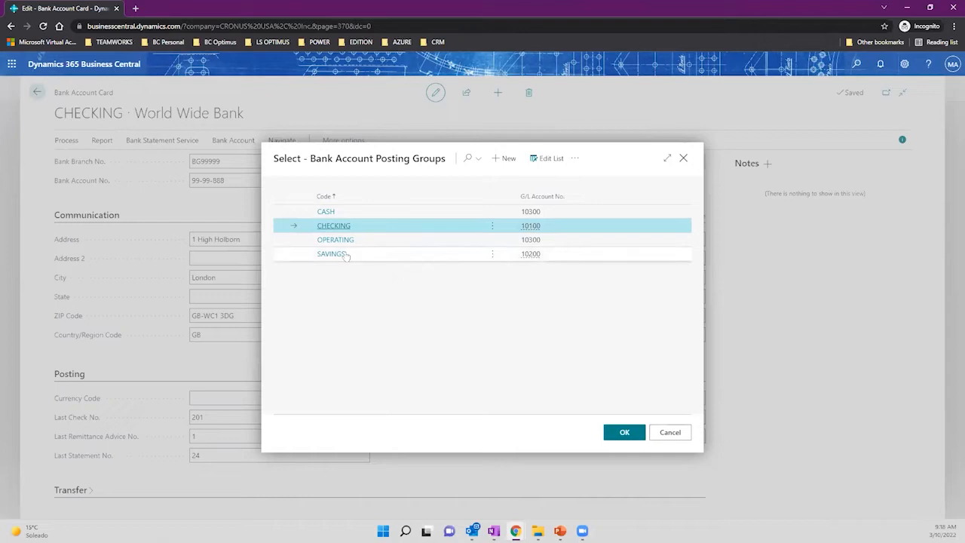
pyautogui.click(671, 432)
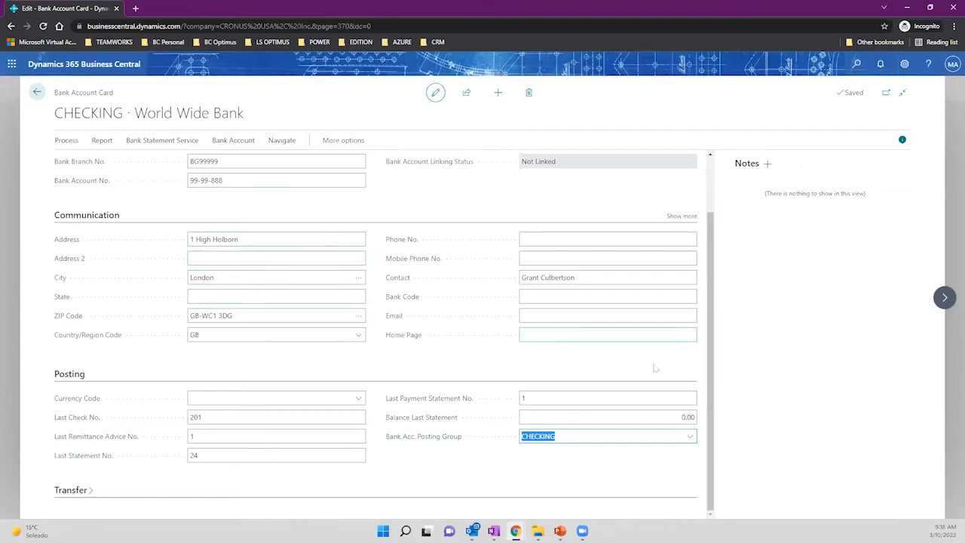
# Select the CHECKING posting group and bank name, then show more General fields.
pyautogui.click(583, 435)
pyautogui.moveTo(588, 435); pyautogui.dragTo(517, 438)
pyautogui.scroll(2, 312, 439)
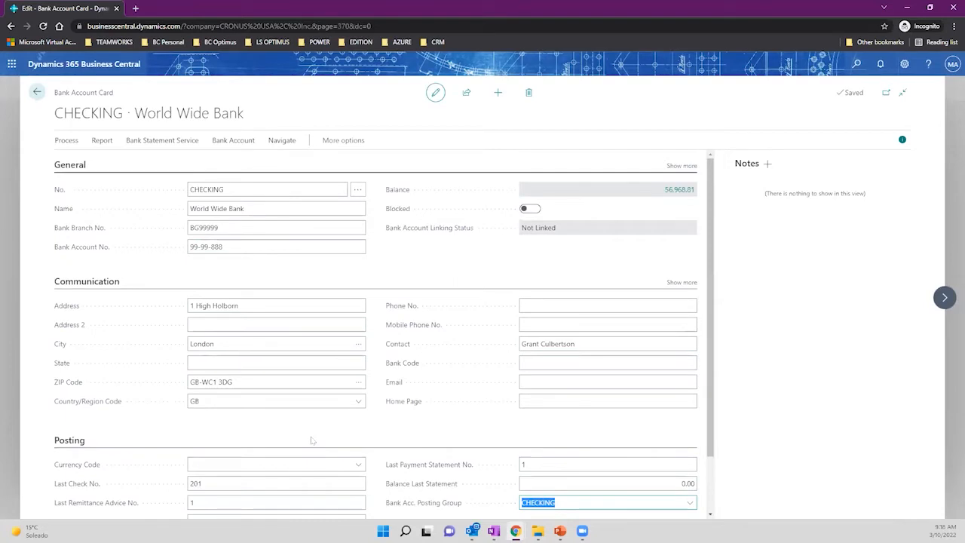
pyautogui.click(257, 206)
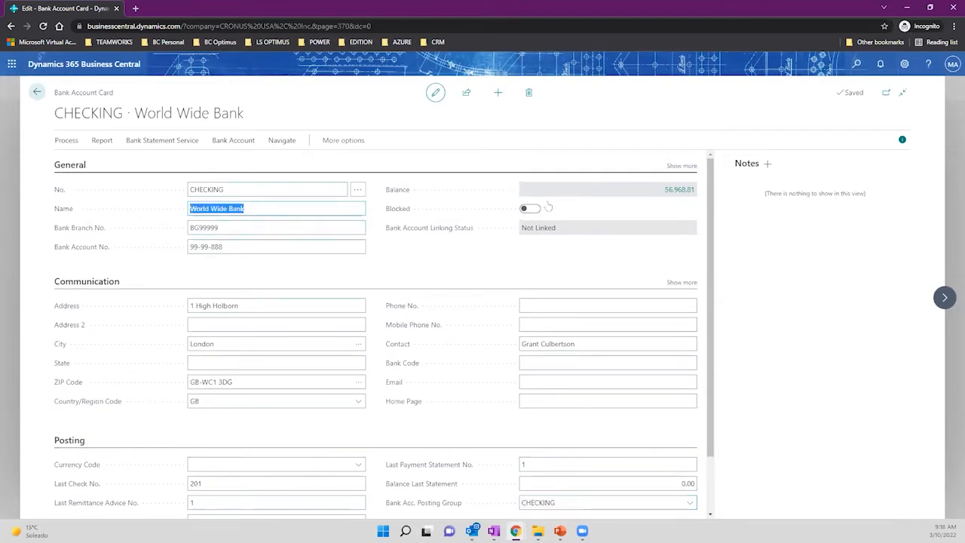
pyautogui.click(679, 175)
pyautogui.click(682, 166)
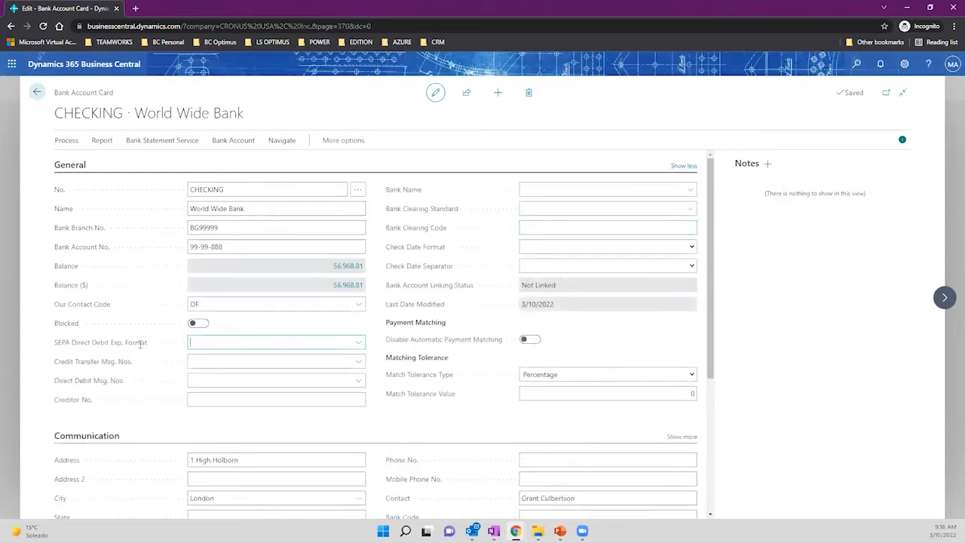
# Browse the SEPA Direct Debit export formats, then dismiss the AMC Banking not-enabled warning.
pyautogui.click(143, 342)
pyautogui.click(118, 428)
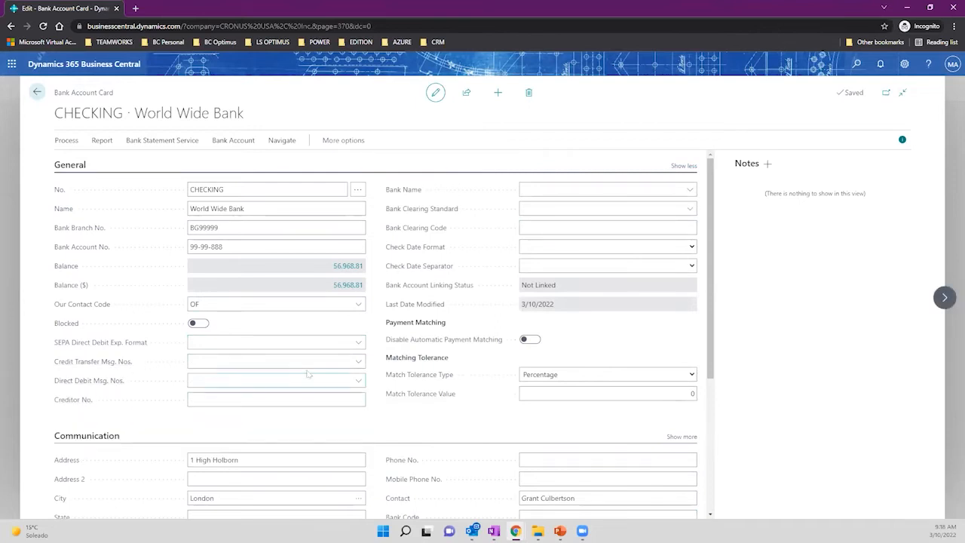
pyautogui.click(558, 186)
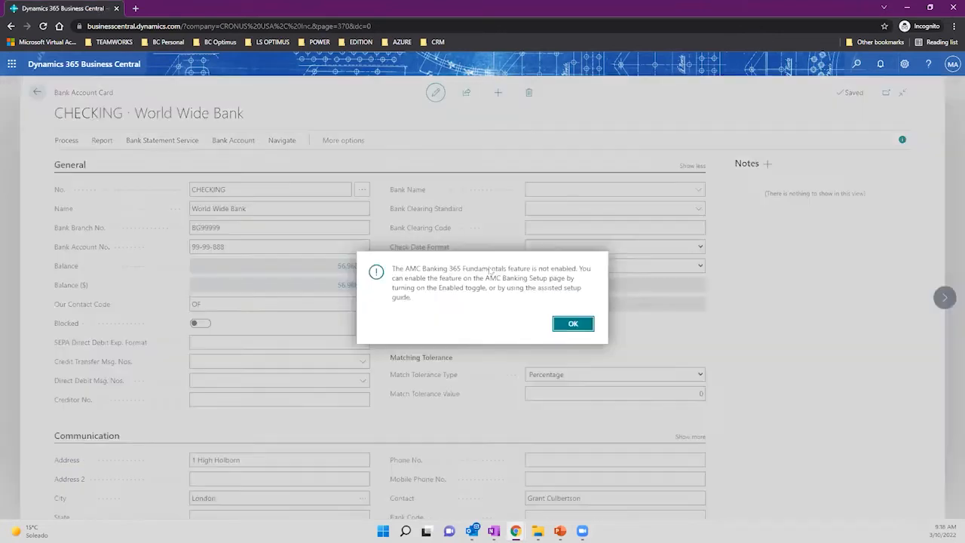
pyautogui.click(580, 325)
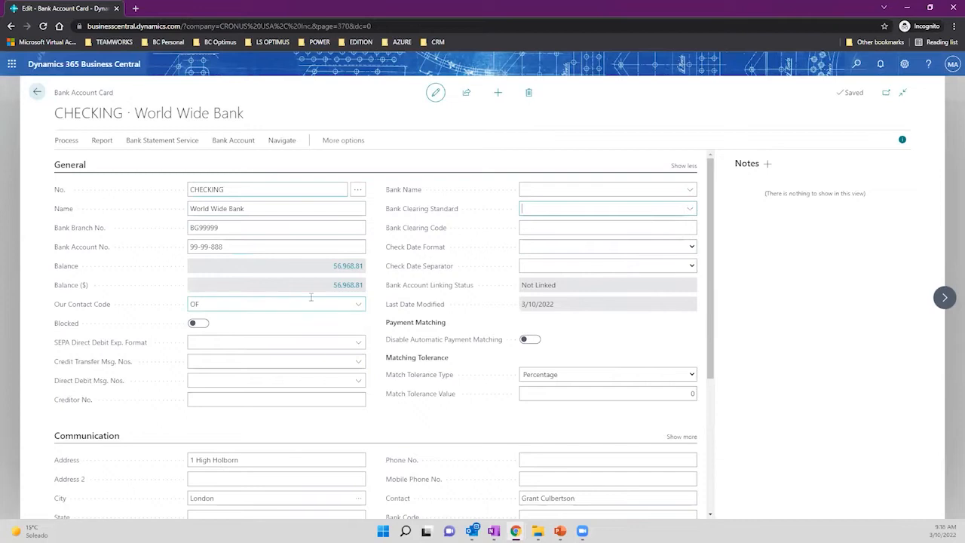
pyautogui.scroll(-3, 311, 298)
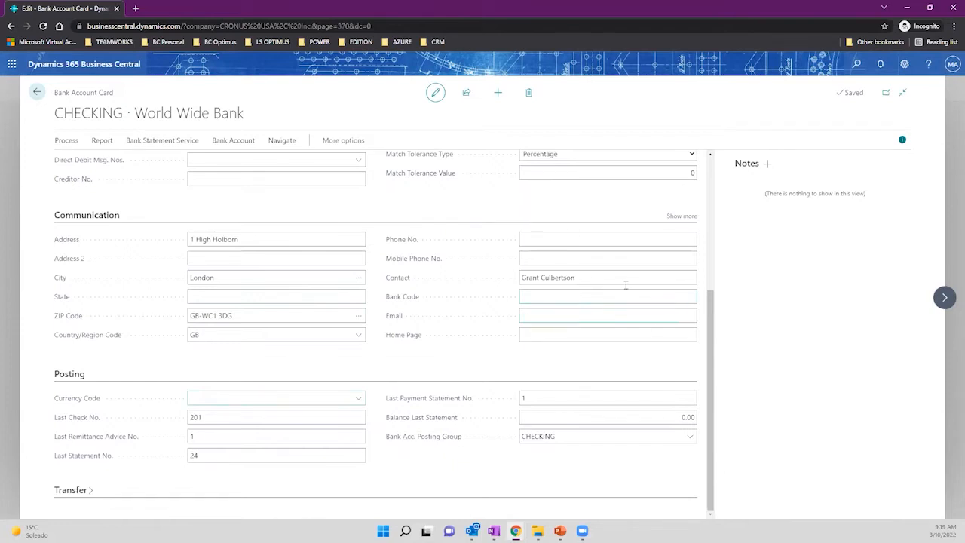
# Show more Communication fields, expand the Transfer section, and check last check number 201.
pyautogui.click(682, 216)
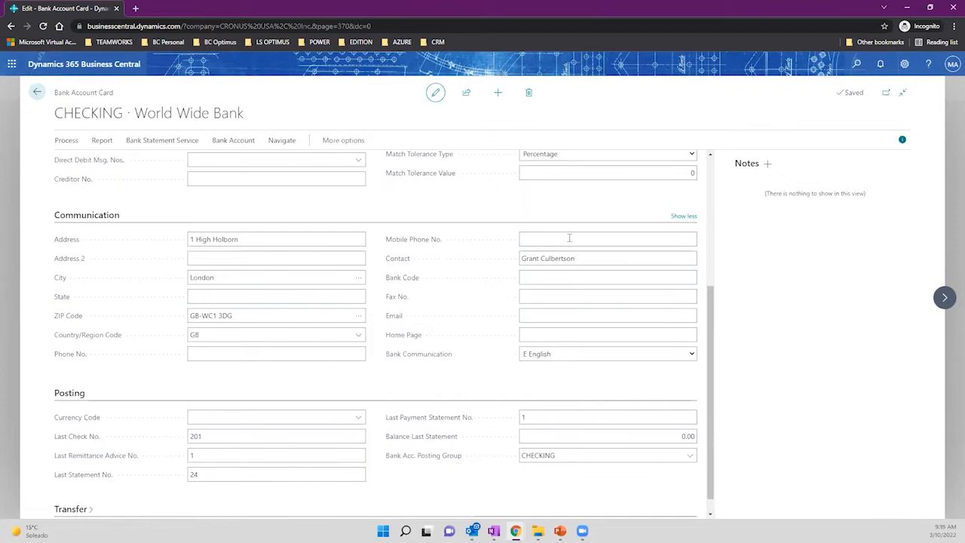
pyautogui.scroll(3, 343, 343)
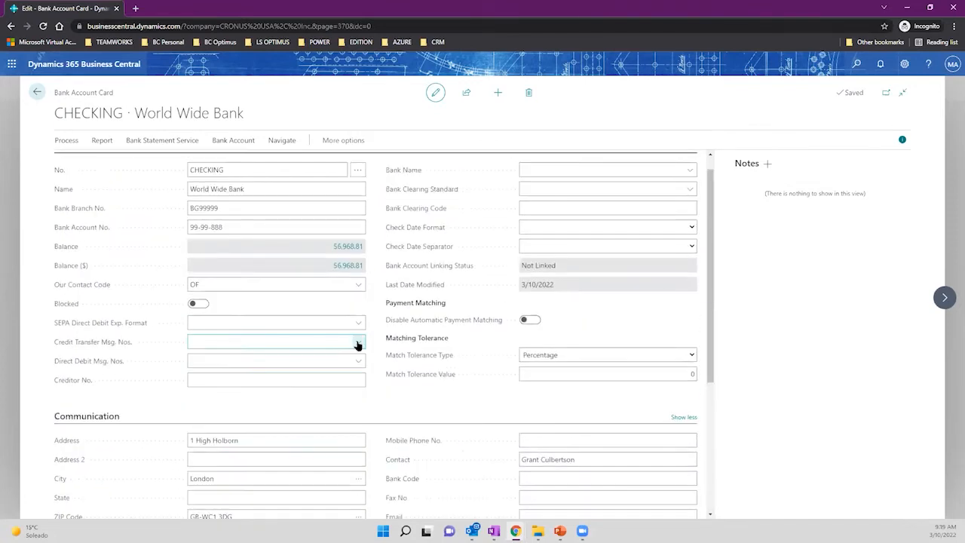
pyautogui.scroll(-3, 390, 329)
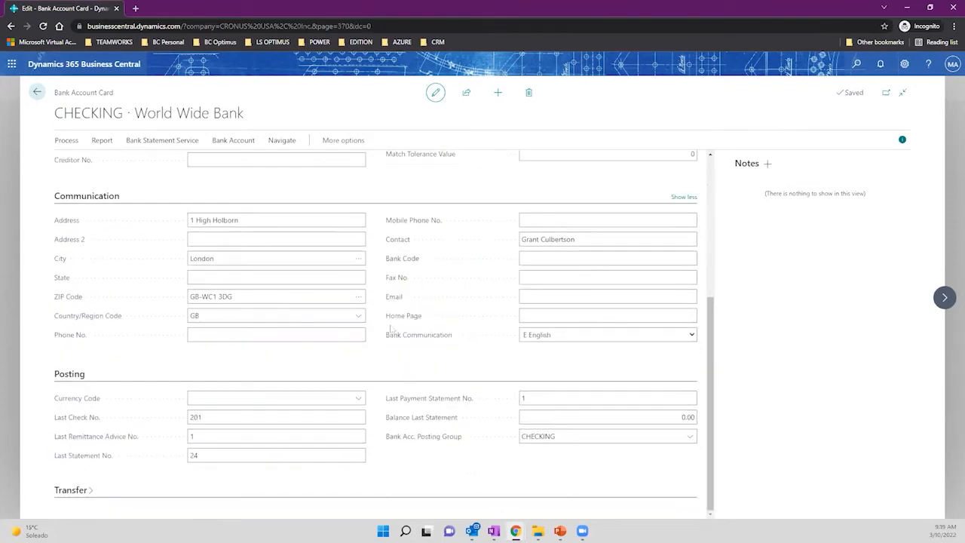
pyautogui.click(94, 491)
pyautogui.scroll(-2, 440, 345)
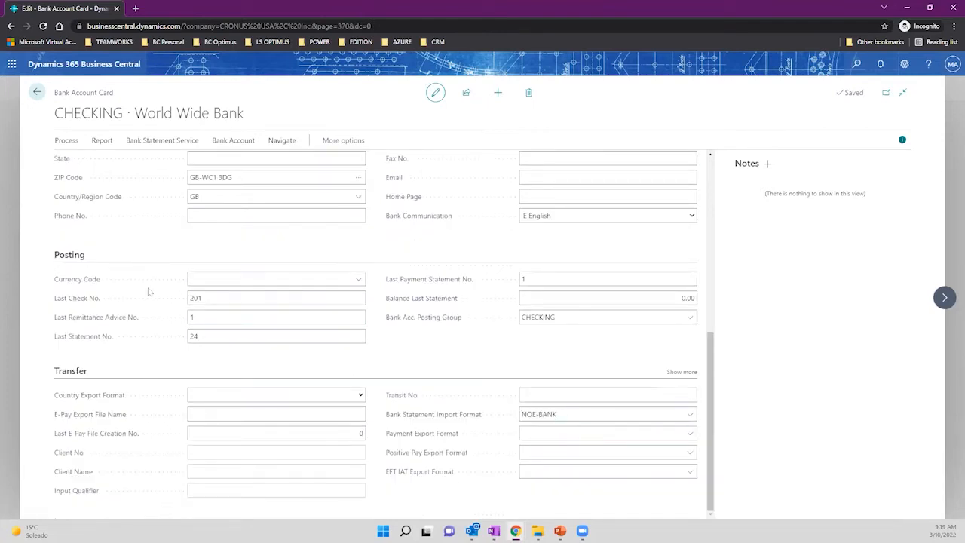
pyautogui.click(216, 298)
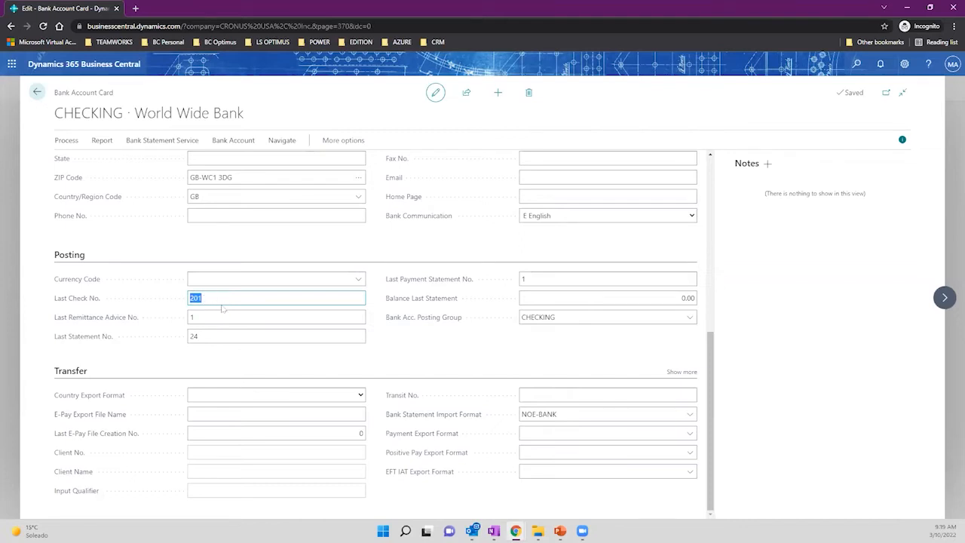
# Check last statement 24, posting group CHECKING and import format NOE-BANK, then return to Bank Accounts.
pyautogui.click(209, 338)
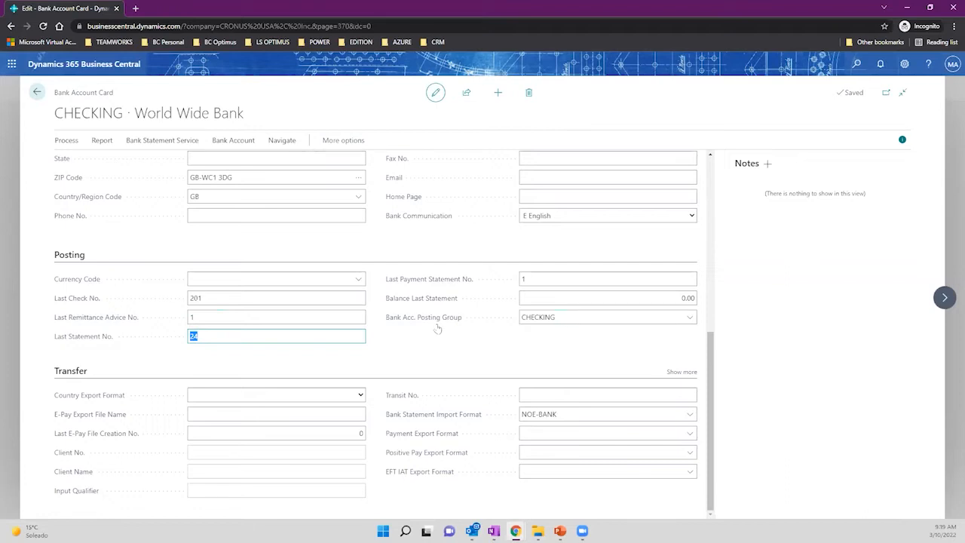
pyautogui.click(556, 316)
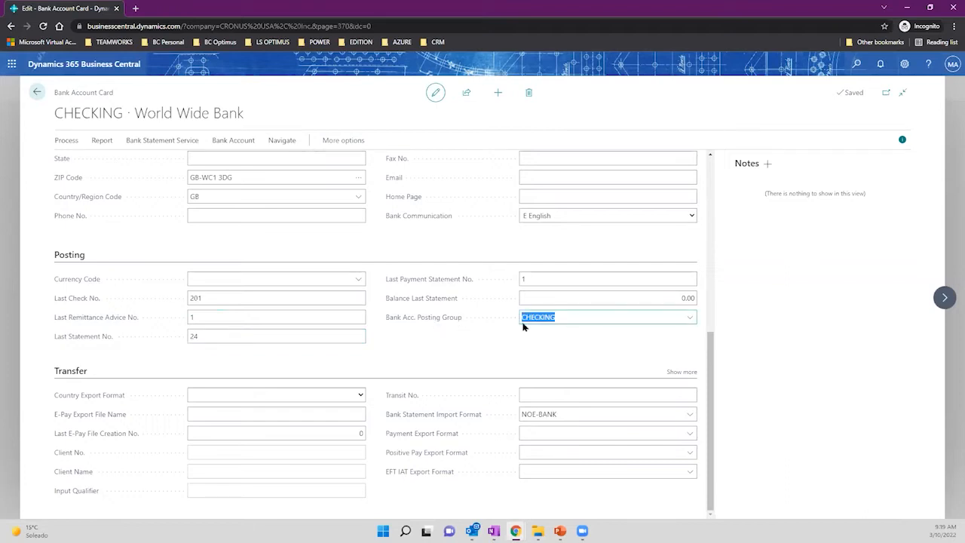
pyautogui.click(690, 317)
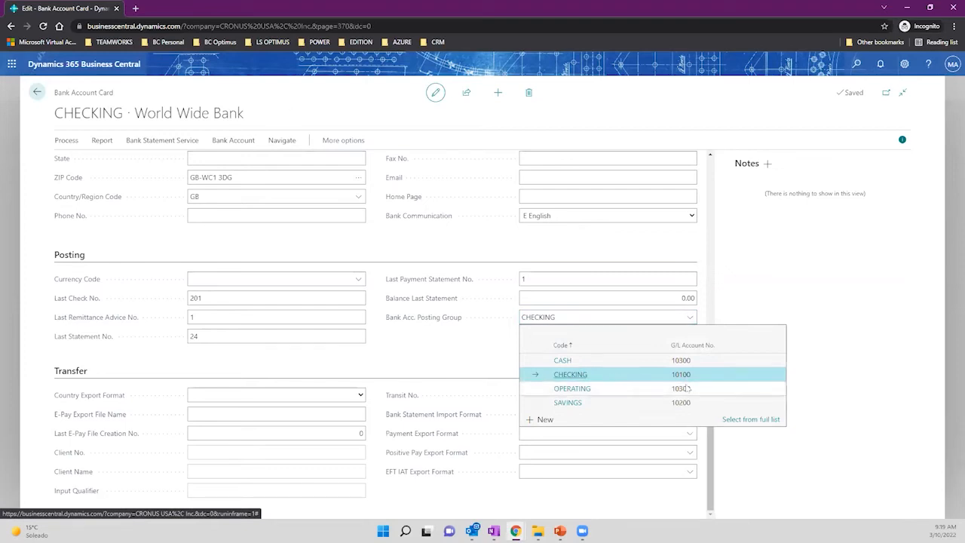
pyautogui.click(404, 371)
pyautogui.click(573, 415)
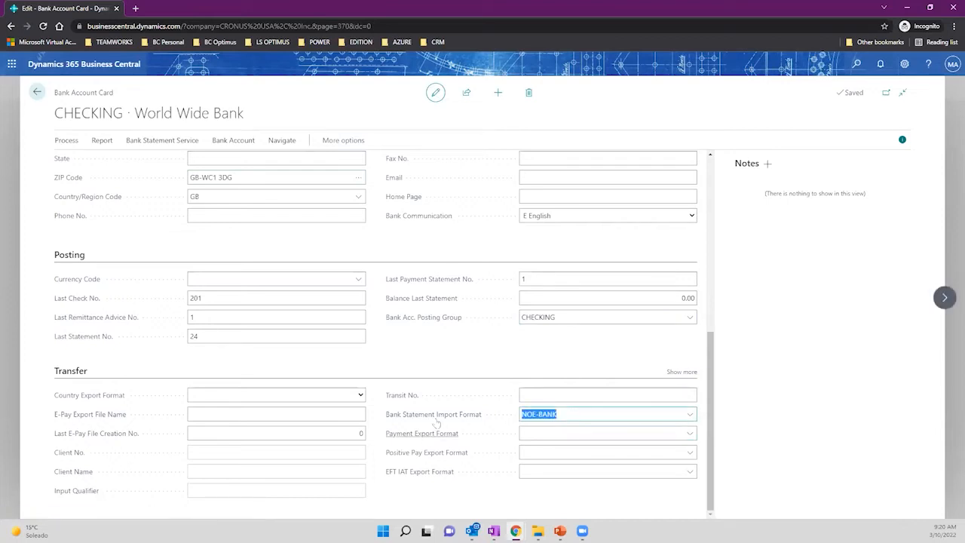
pyautogui.moveTo(439, 417)
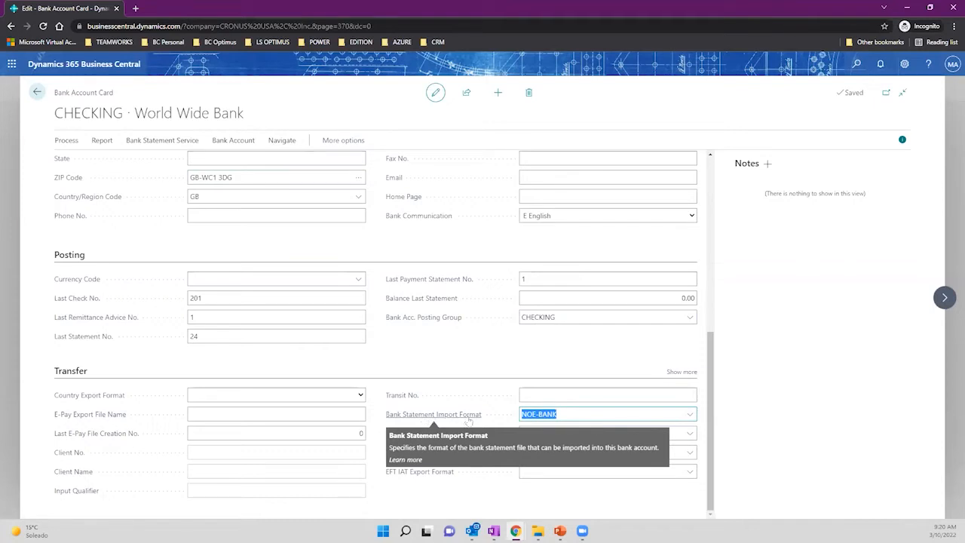
pyautogui.click(36, 92)
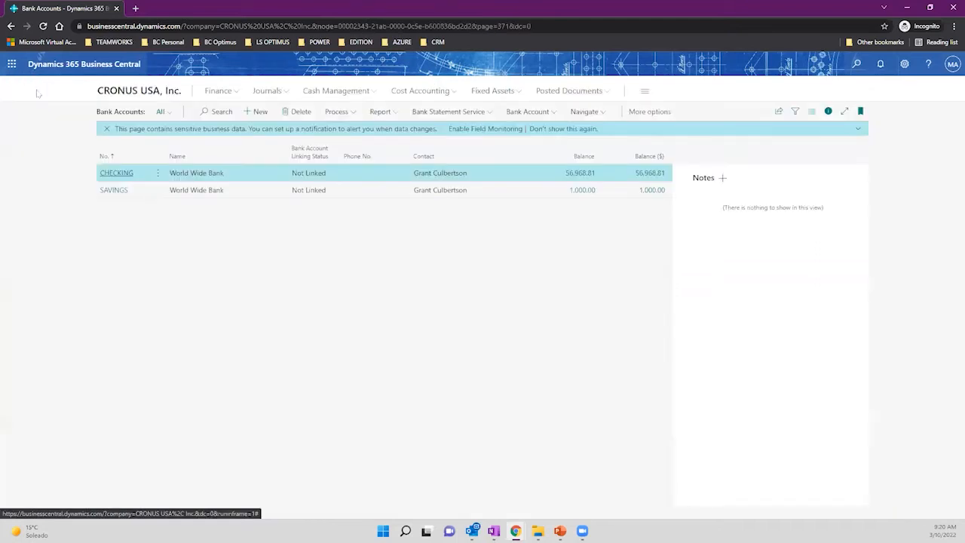
# Start a new bank account card and name it American Express.
pyautogui.click(254, 112)
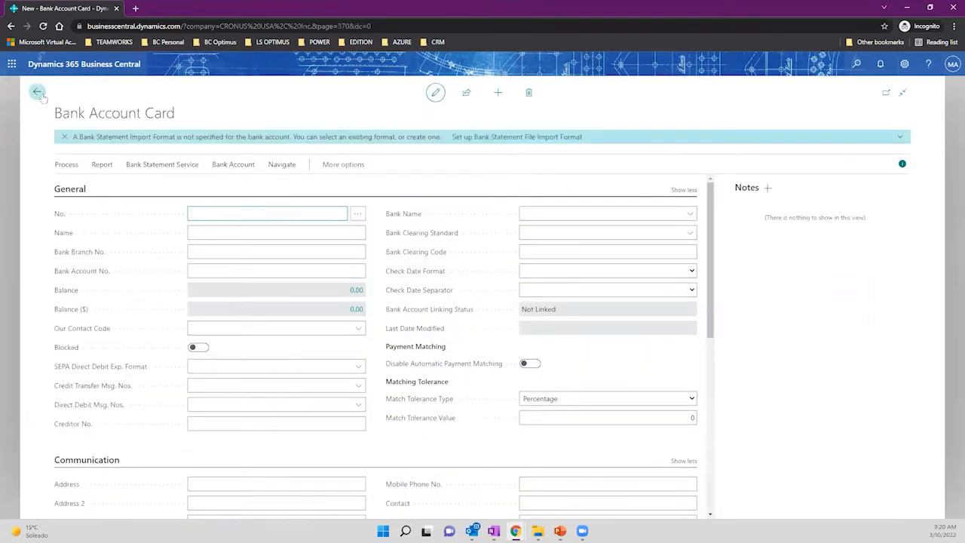
pyautogui.click(37, 94)
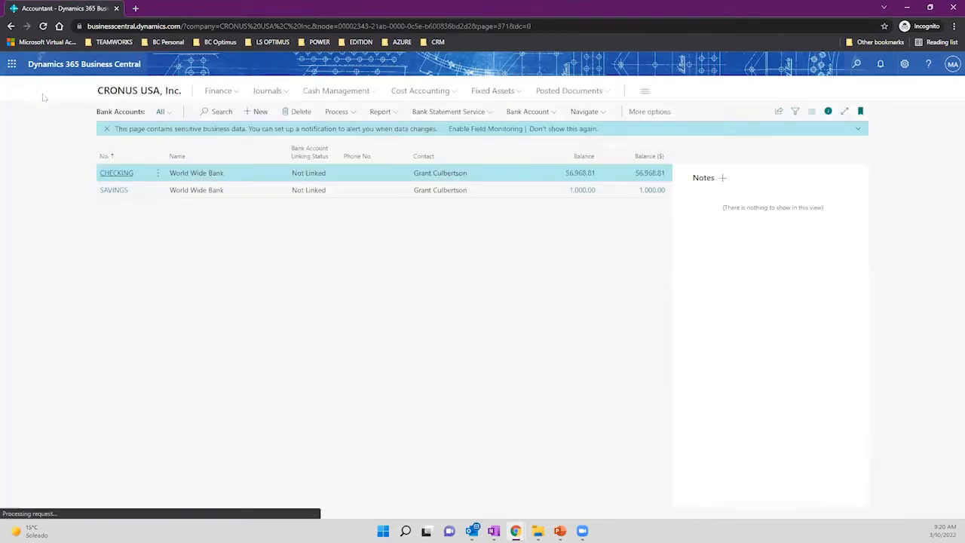
pyautogui.click(259, 113)
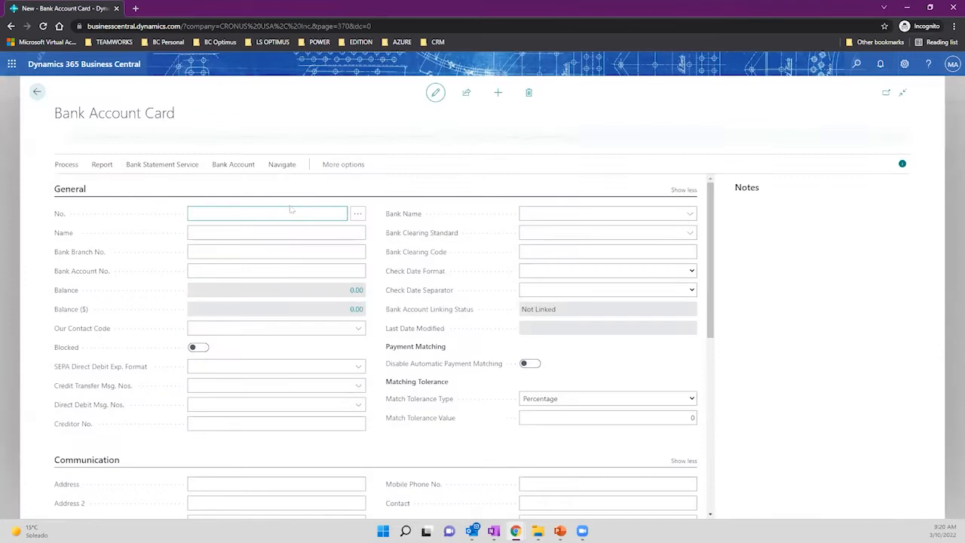
pyautogui.click(249, 233)
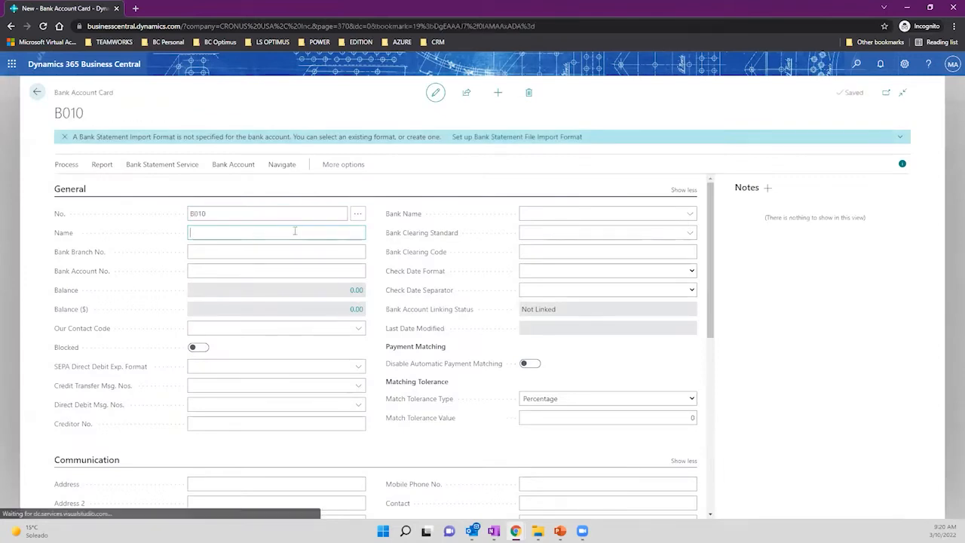
pyautogui.write('American Express')
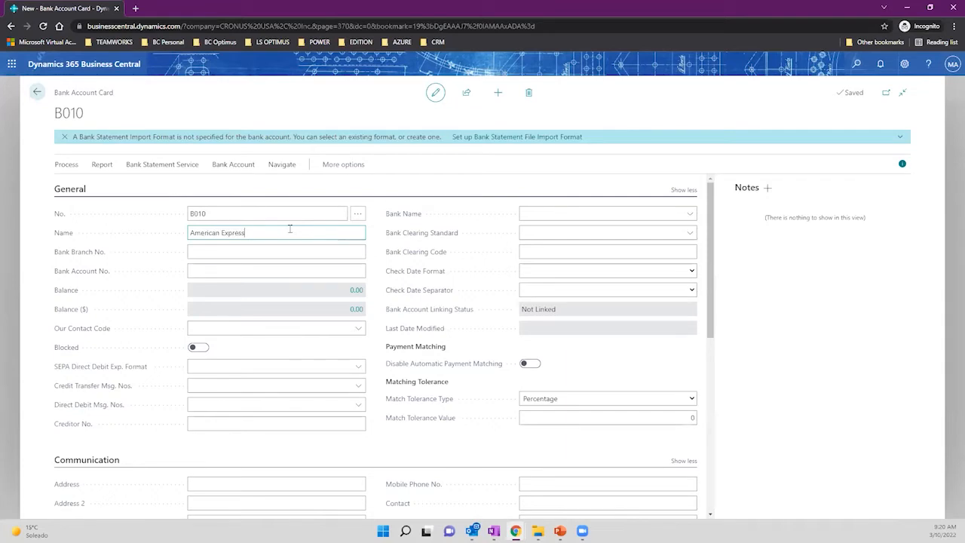
pyautogui.press('Tab')
# Set the new account's Our Contact Code to NW.
pyautogui.scroll(-3, 282, 267)
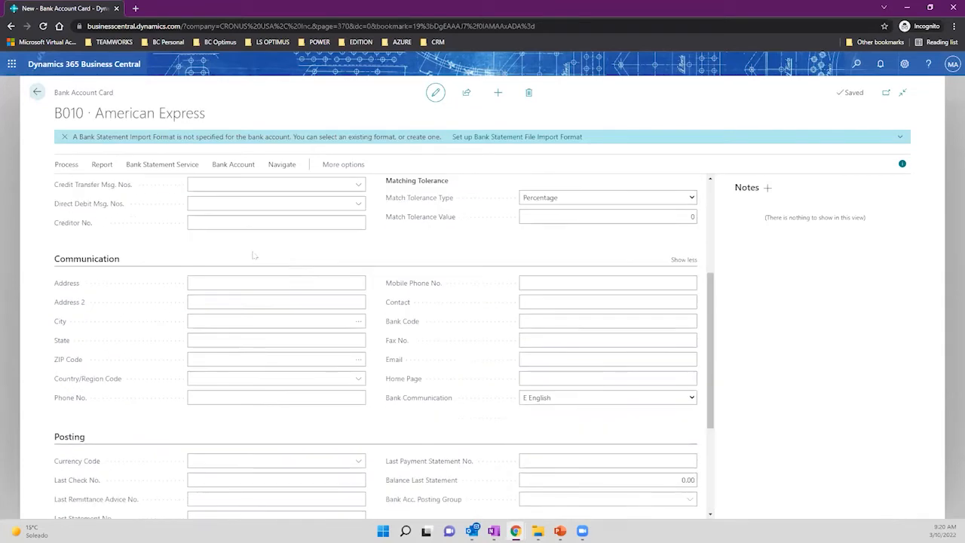
pyautogui.scroll(-5, 392, 307)
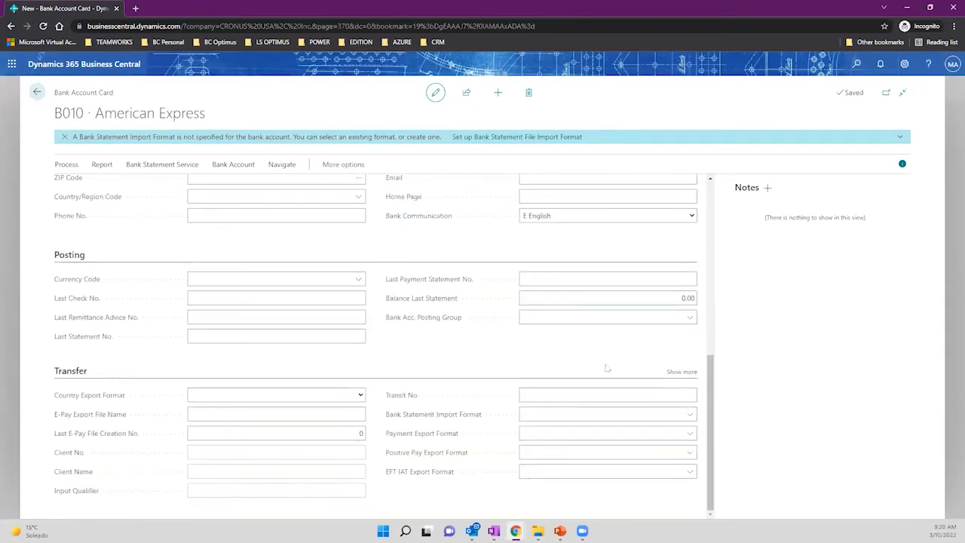
pyautogui.scroll(3, 556, 327)
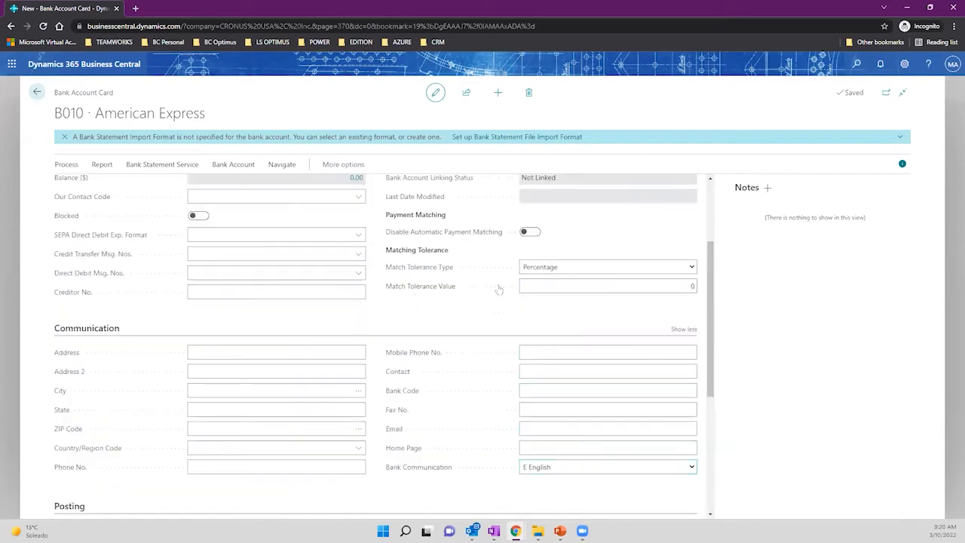
pyautogui.scroll(3, 334, 271)
pyautogui.click(226, 330)
pyautogui.scroll(-2, 345, 389)
pyautogui.click(325, 403)
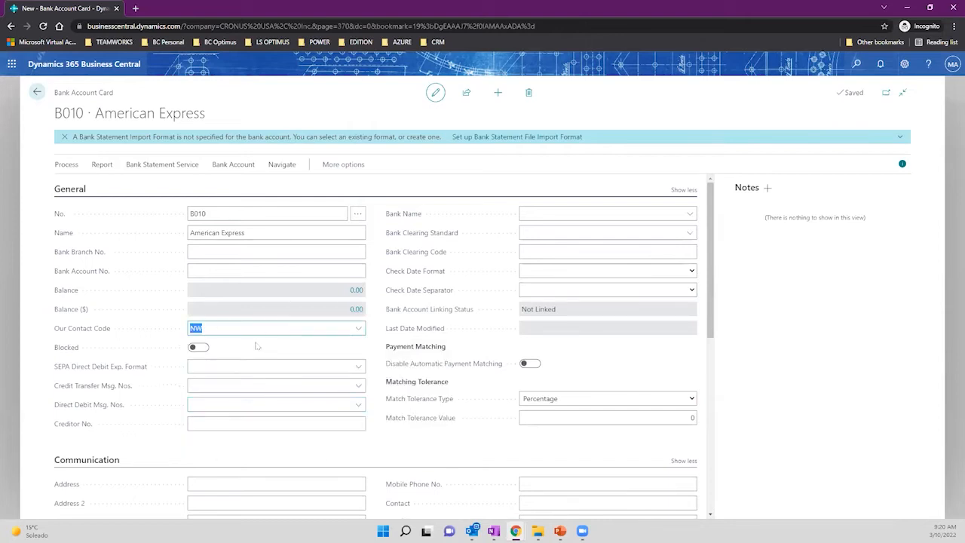
pyautogui.scroll(-3, 256, 346)
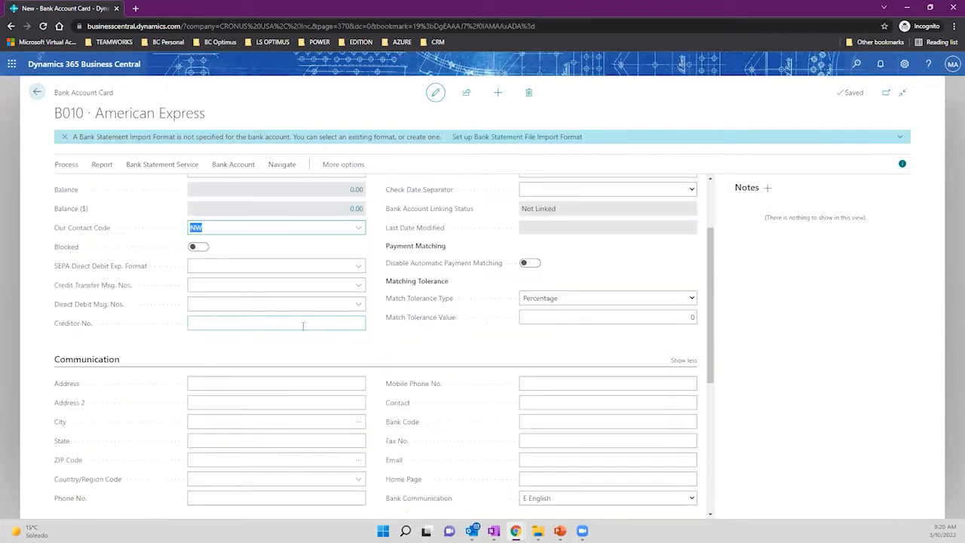
pyautogui.scroll(3, 366, 306)
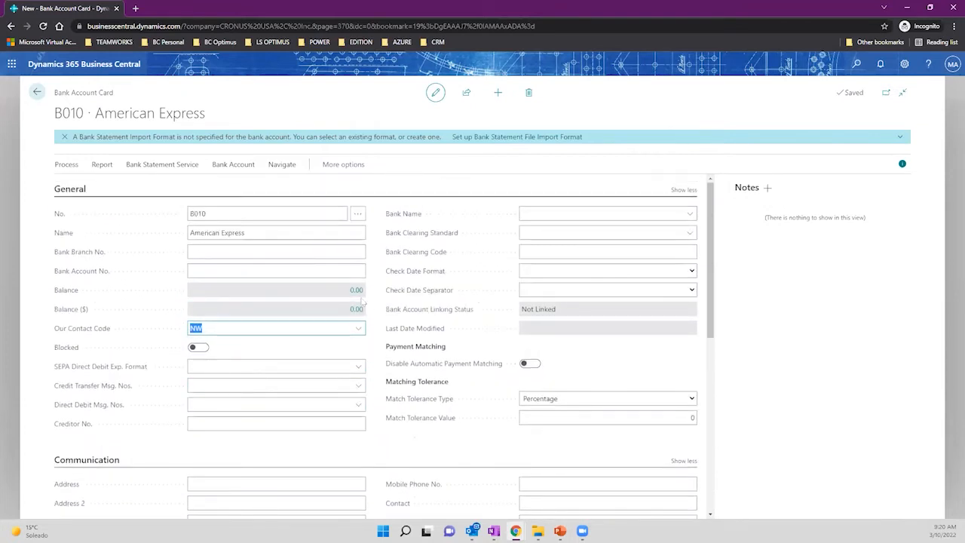
pyautogui.scroll(-7, 366, 302)
# Enter the bank's street address in the Address field.
pyautogui.click(280, 233)
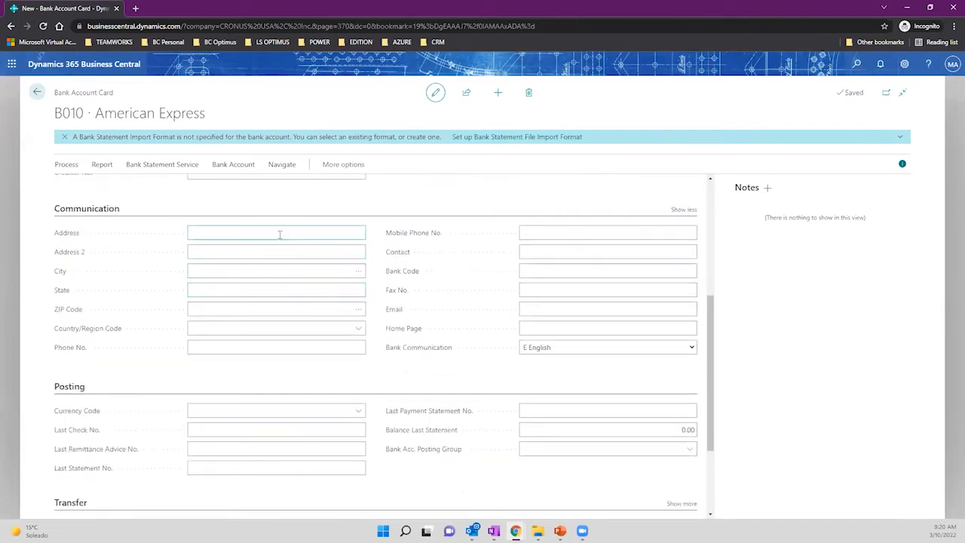
pyautogui.write('Sesame Street')
pyautogui.press('Tab')
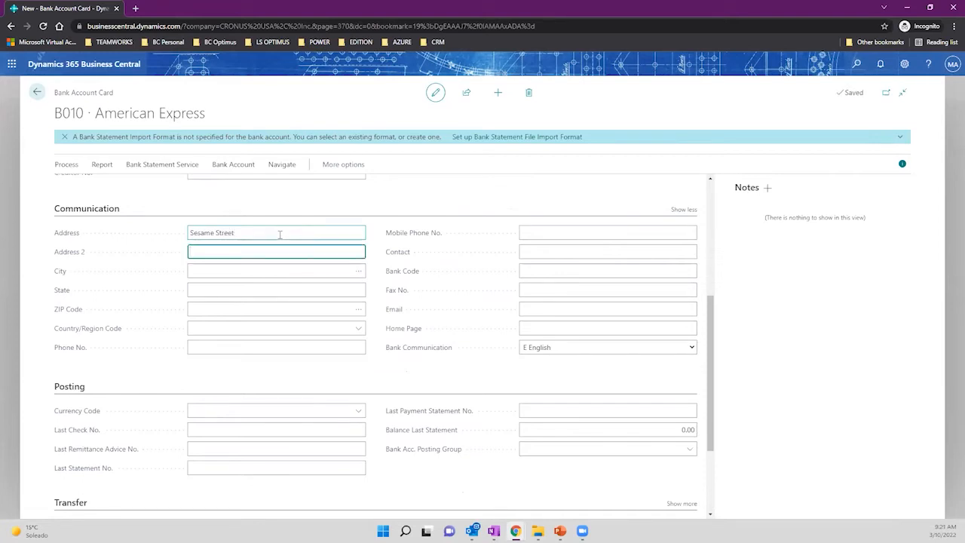
pyautogui.hotkey('shift', 'Tab')
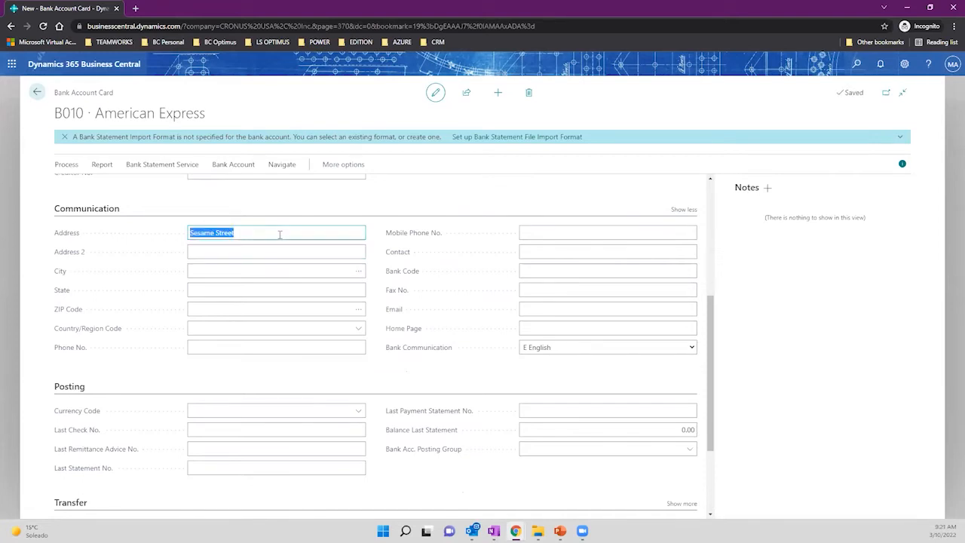
pyautogui.click(279, 234)
pyautogui.write('no 1')
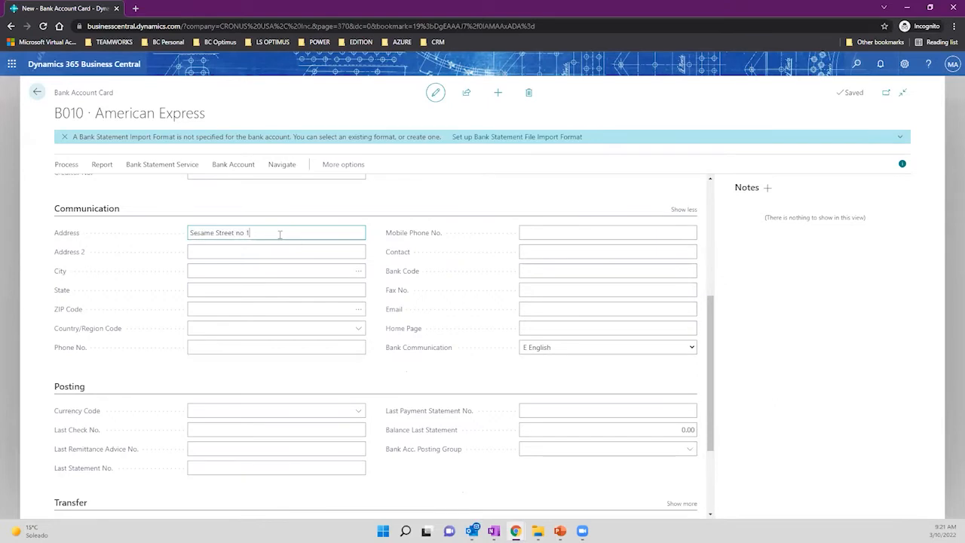
pyautogui.scroll(3, 291, 244)
# Fill in the bank account number and the bank branch number.
pyautogui.click(230, 270)
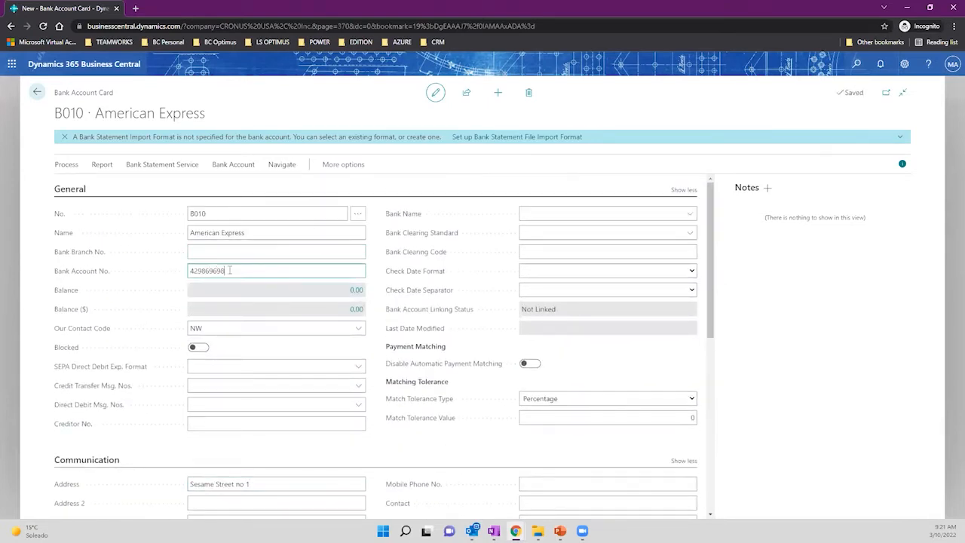
pyautogui.click(220, 253)
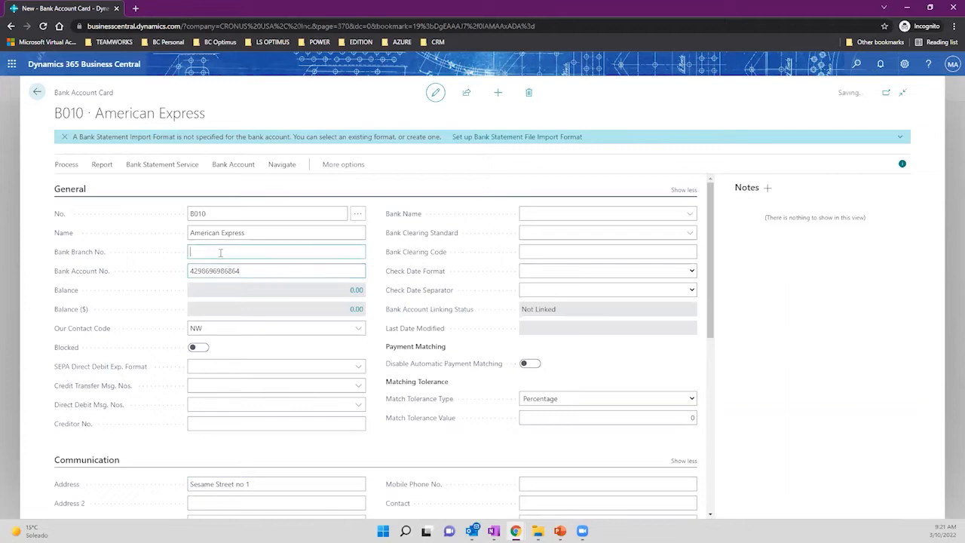
pyautogui.press('Tab')
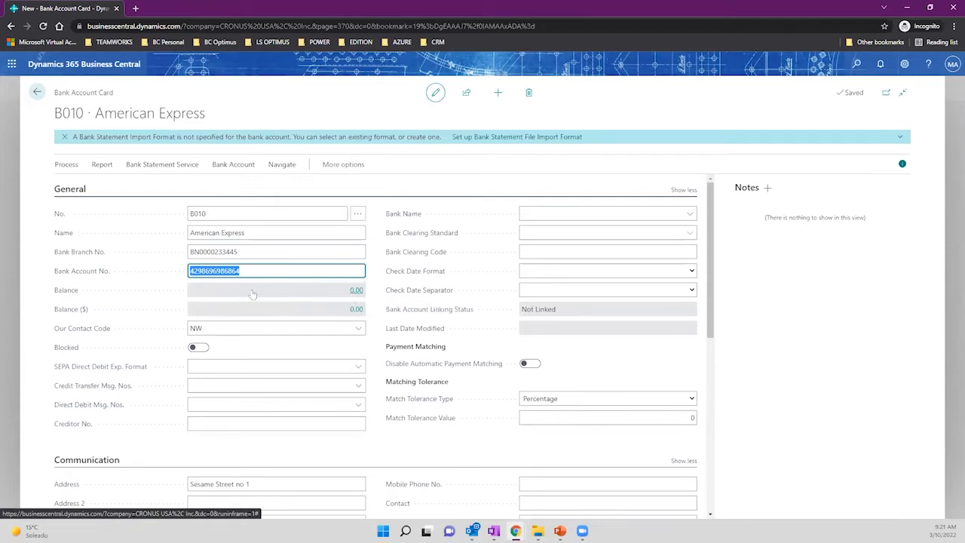
# Move down the card to the City and ZIP Code fields.
pyautogui.scroll(-1, 253, 293)
pyautogui.scroll(1, 270, 279)
pyautogui.scroll(-1, 360, 270)
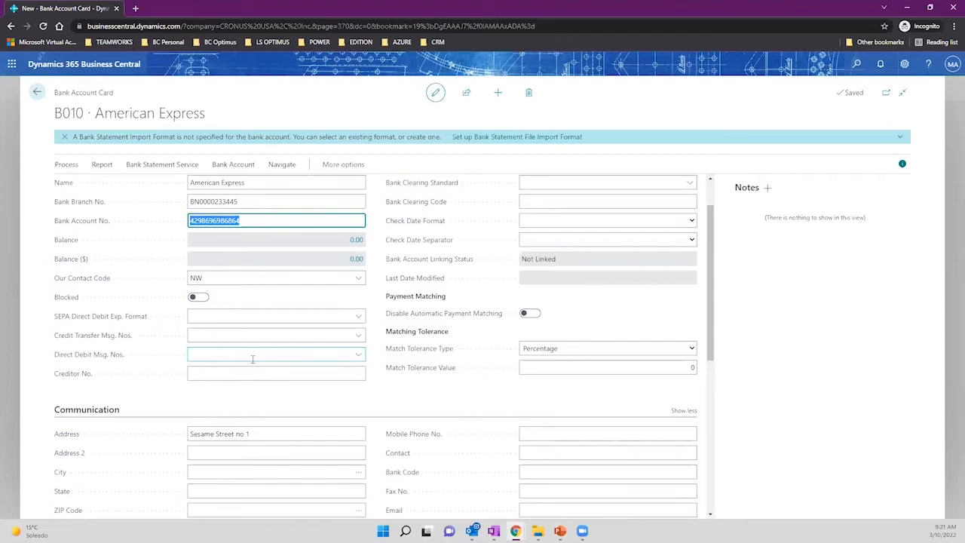
pyautogui.scroll(-2, 308, 329)
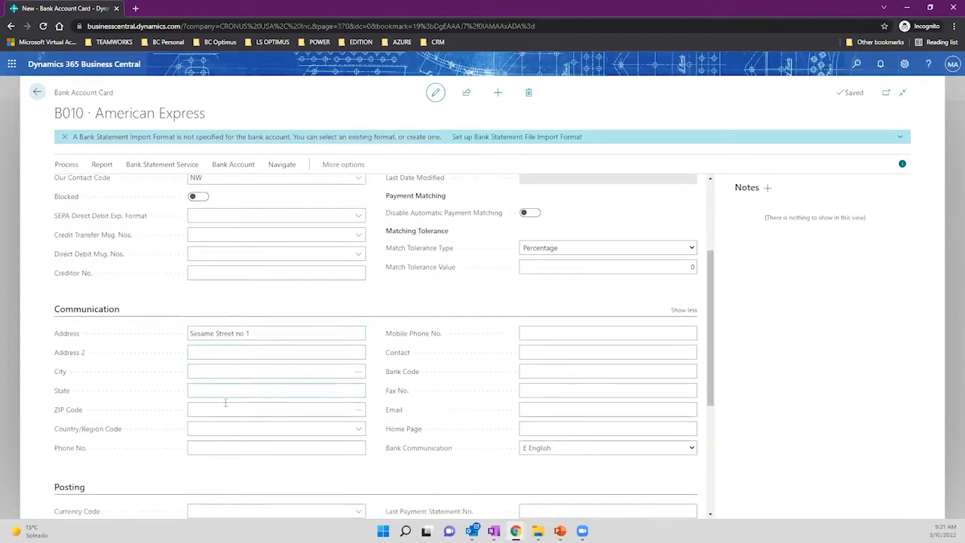
pyautogui.click(220, 371)
pyautogui.click(224, 408)
# Search the ZIP Codes list for 'atlan' and pick 31772 Atlanta, GA, US.
pyautogui.click(361, 413)
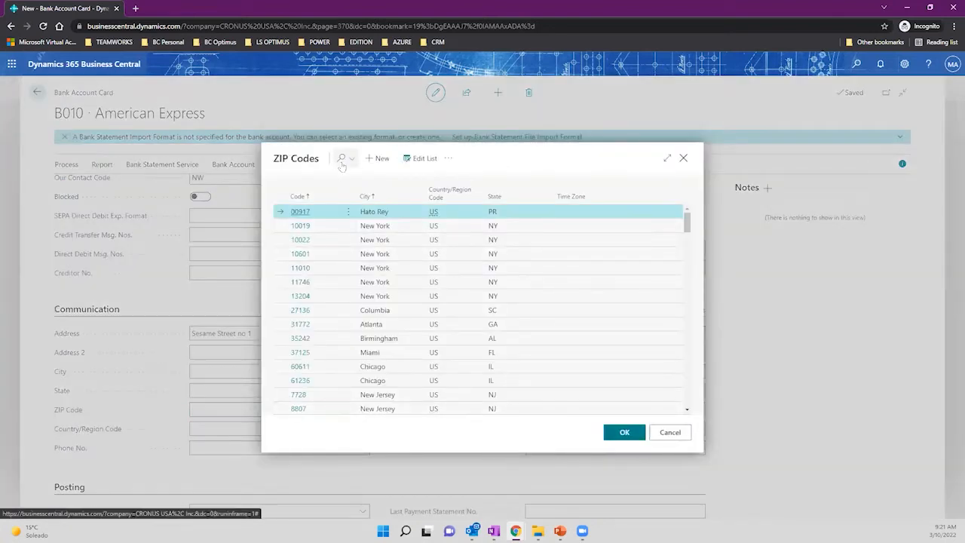
pyautogui.click(342, 161)
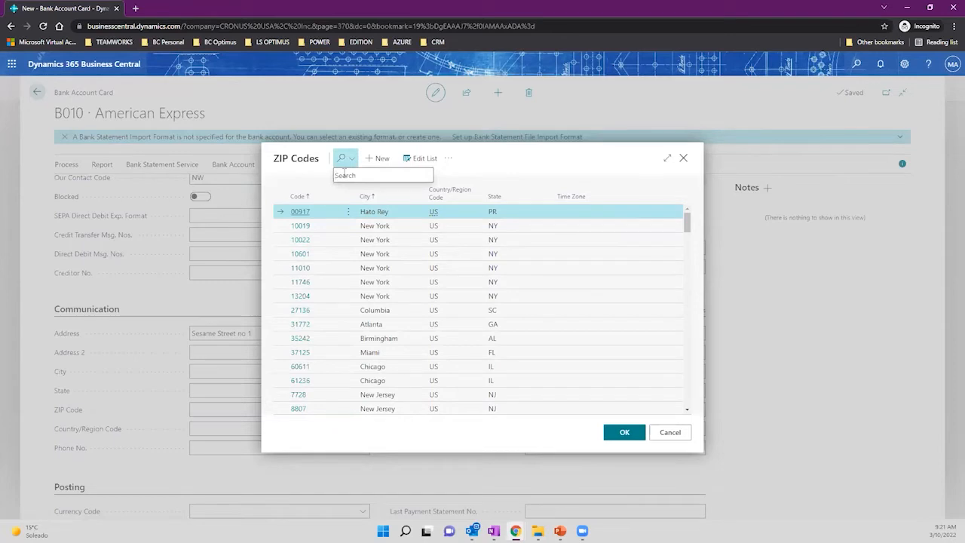
pyautogui.write('ce')
pyautogui.press('BackSpace')
pyautogui.write('atlan')
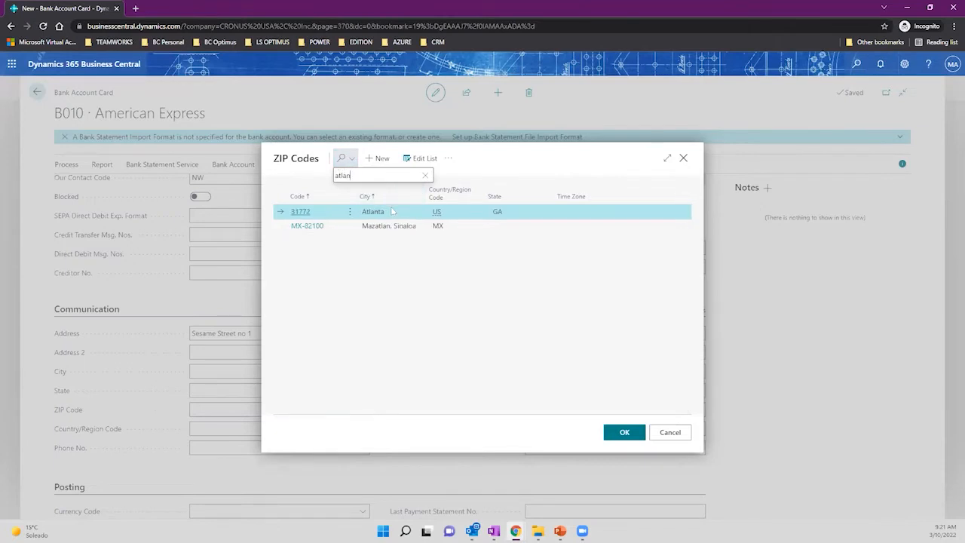
pyautogui.click(623, 430)
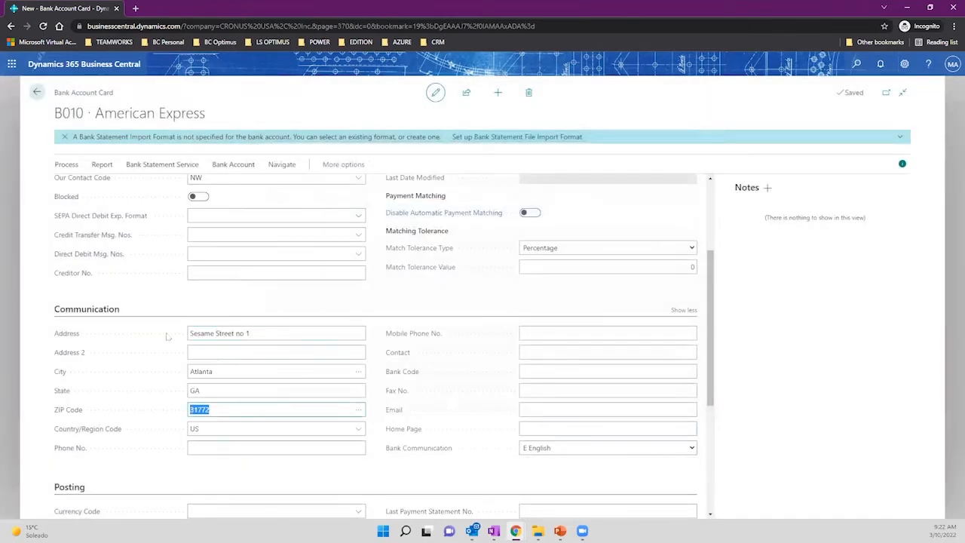
# Enter the bank's mobile phone number and the contact person's name.
pyautogui.click(564, 335)
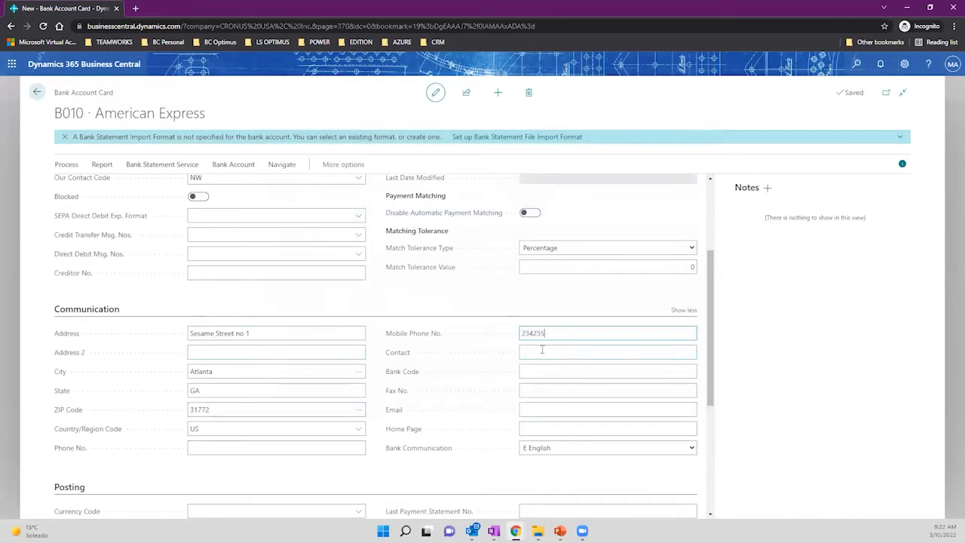
pyautogui.click(542, 353)
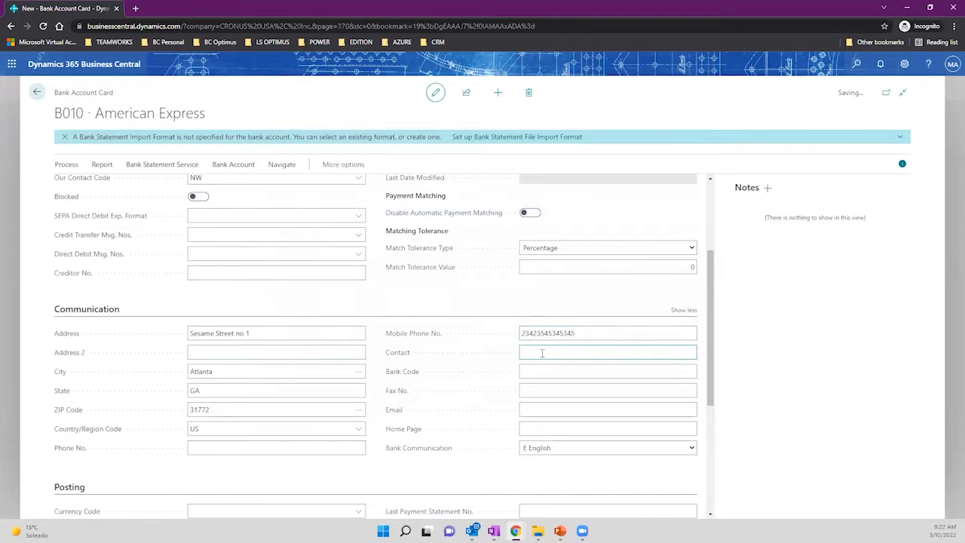
pyautogui.scroll(-2, 370, 346)
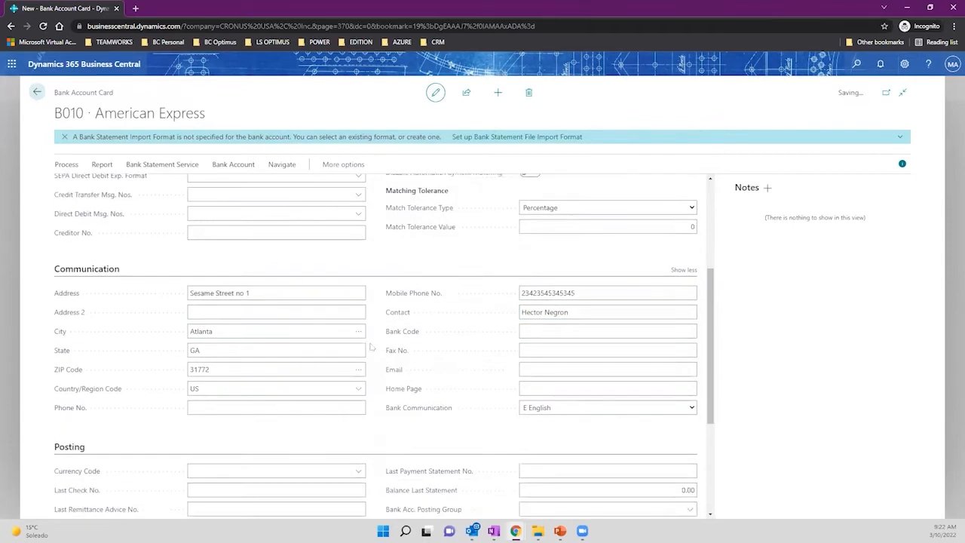
# Enter the contact's e-mail address, correcting it until it passes validation.
pyautogui.click(546, 309)
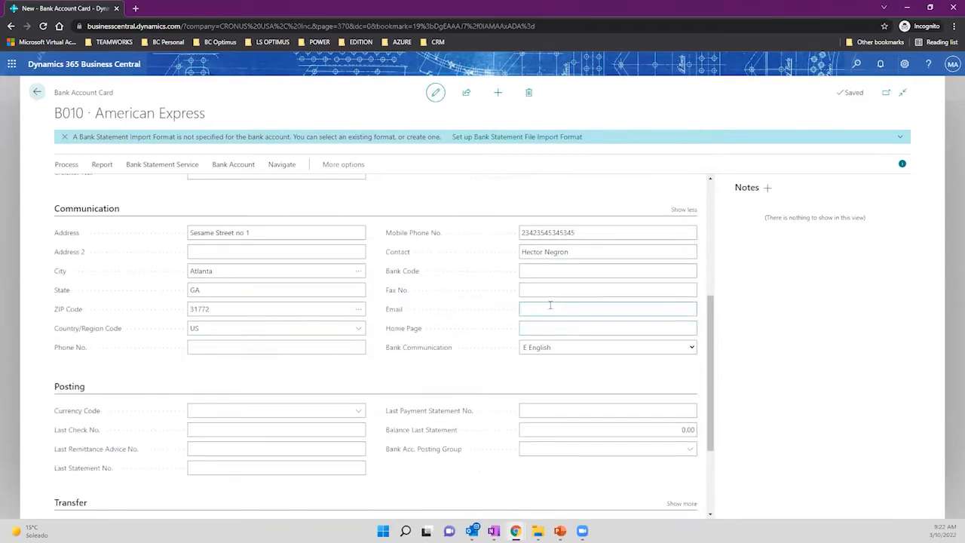
pyautogui.hotkey('alt', 'q')
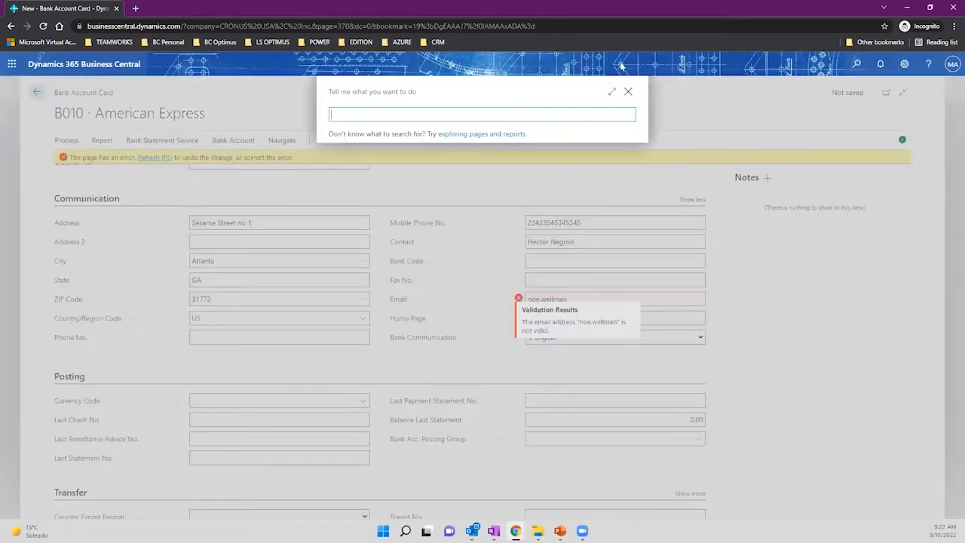
pyautogui.click(628, 92)
pyautogui.click(580, 299)
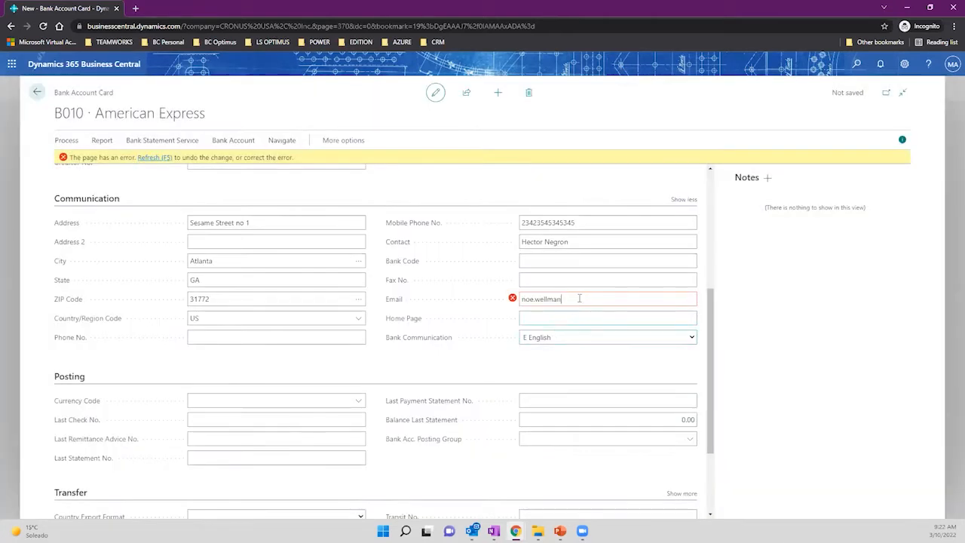
pyautogui.press('Tab')
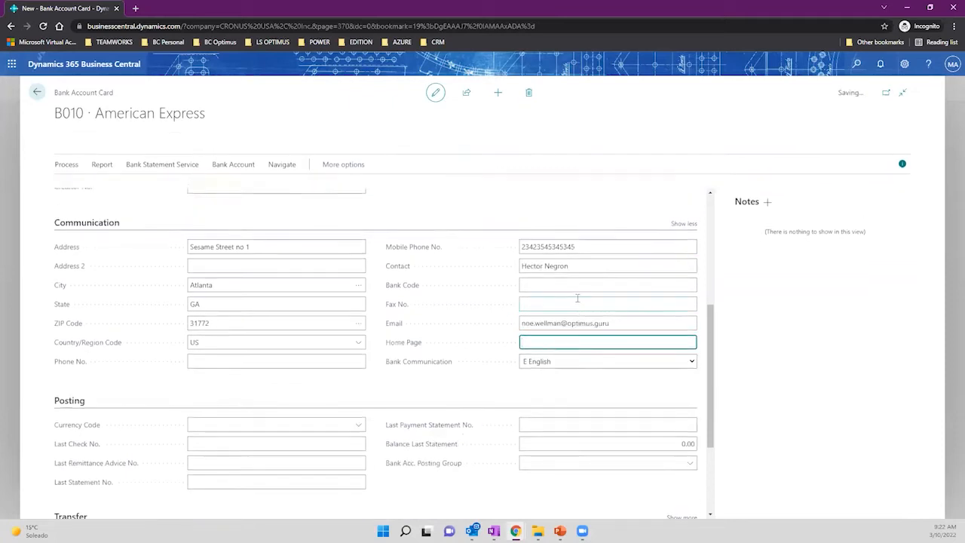
pyautogui.scroll(-2, 528, 301)
pyautogui.click(544, 317)
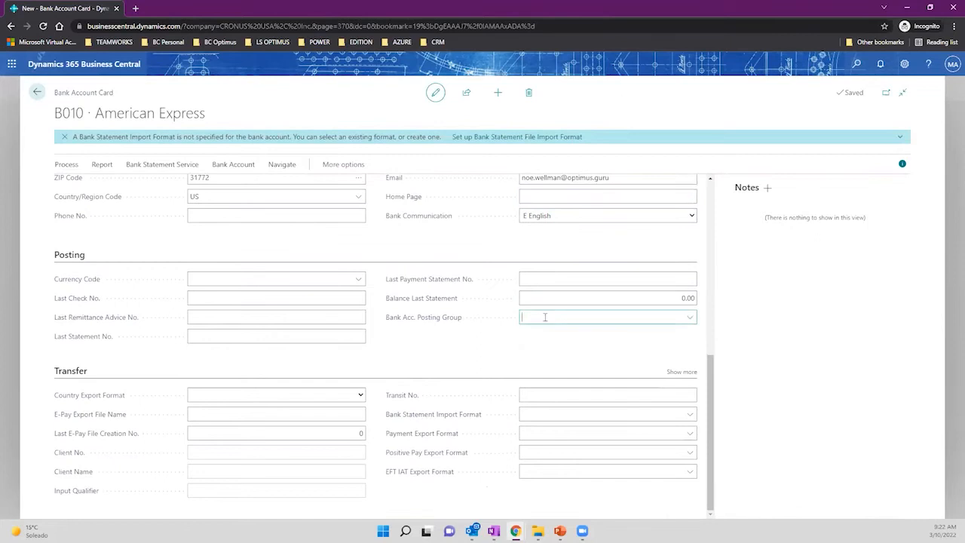
# Add a new bank account posting group with code AMEX from the posting group list.
pyautogui.click(691, 318)
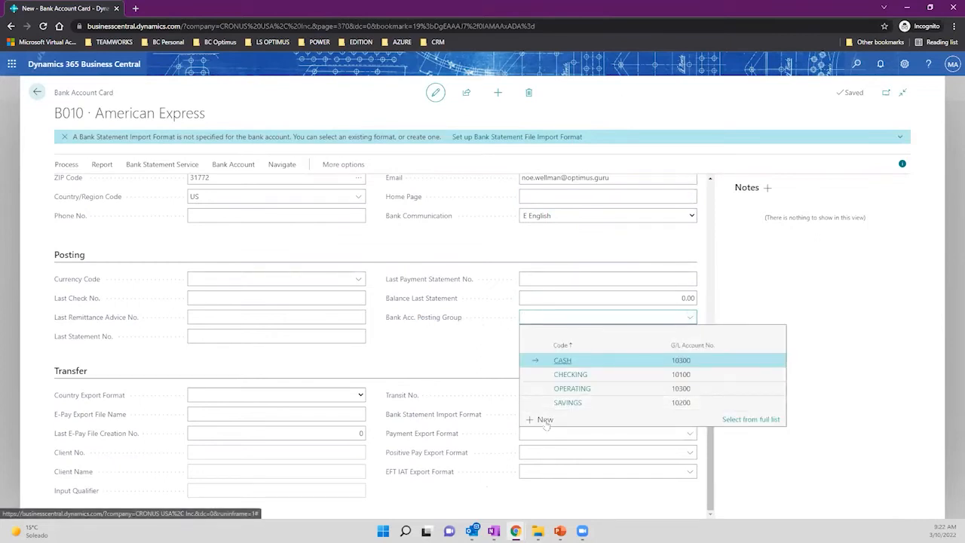
pyautogui.click(545, 421)
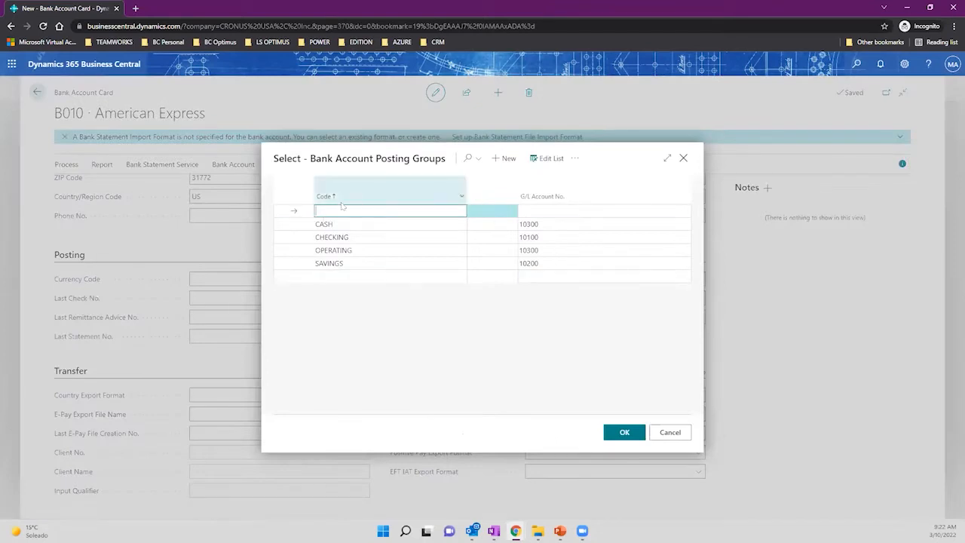
pyautogui.write('AME')
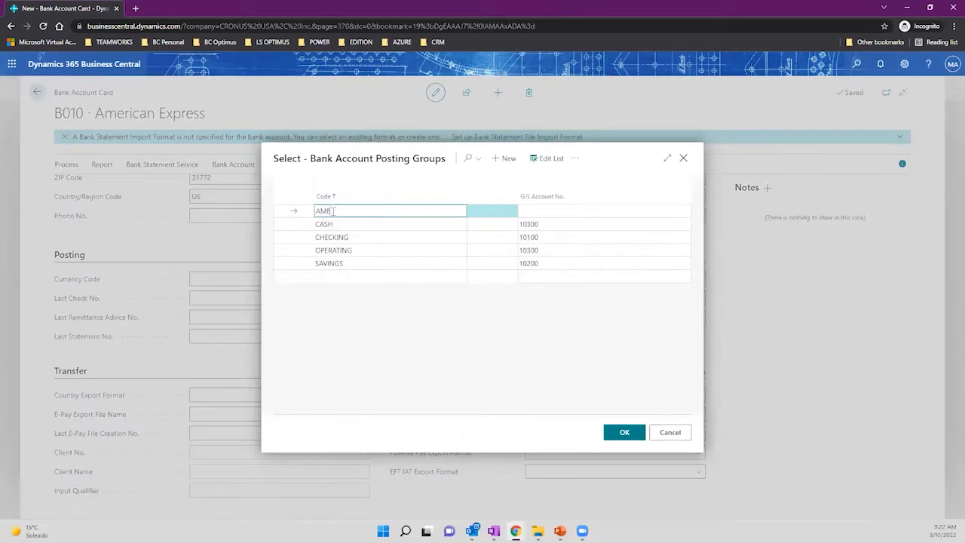
pyautogui.write('X')
pyautogui.press('Tab')
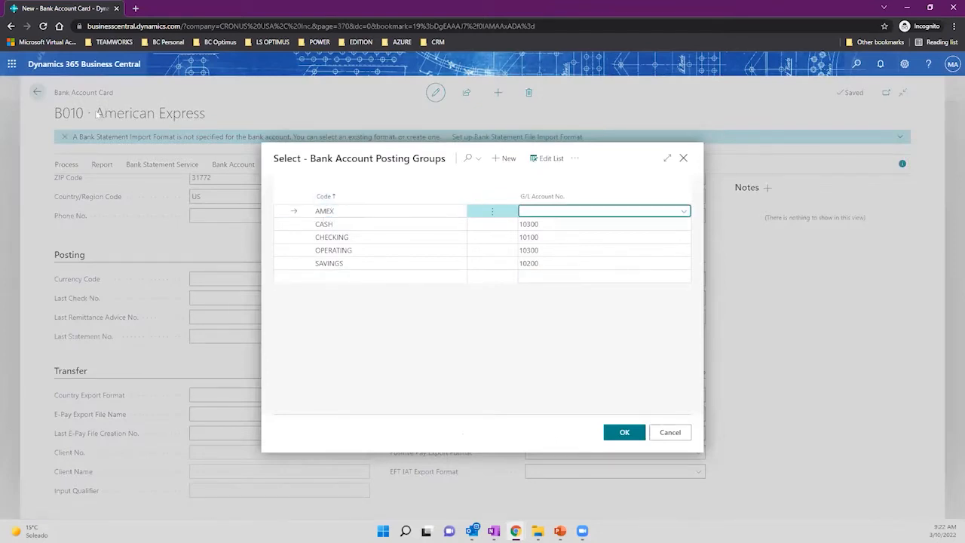
# Create G/L account 10101 named AMEX PLATINUM for the AMEX posting group.
pyautogui.click(684, 211)
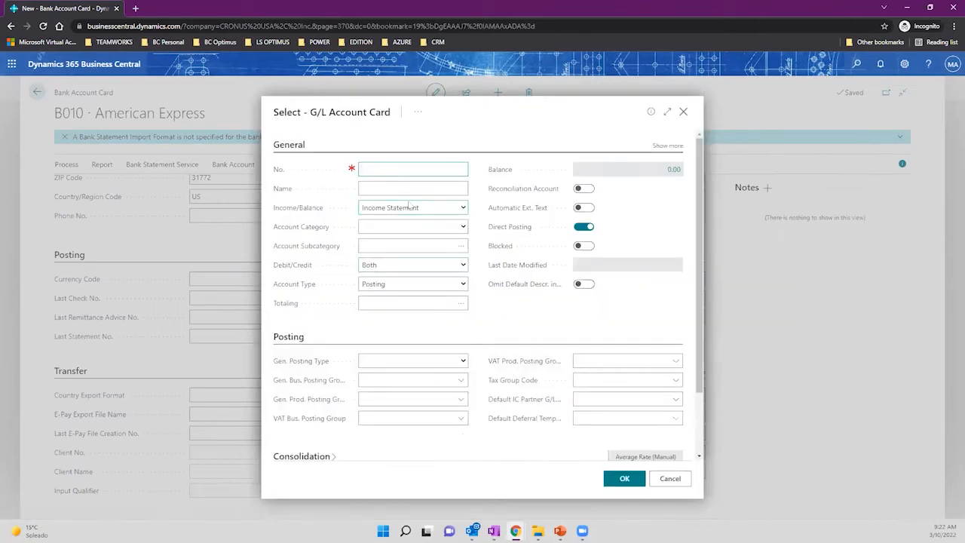
pyautogui.press('Tab')
pyautogui.write('AMEX')
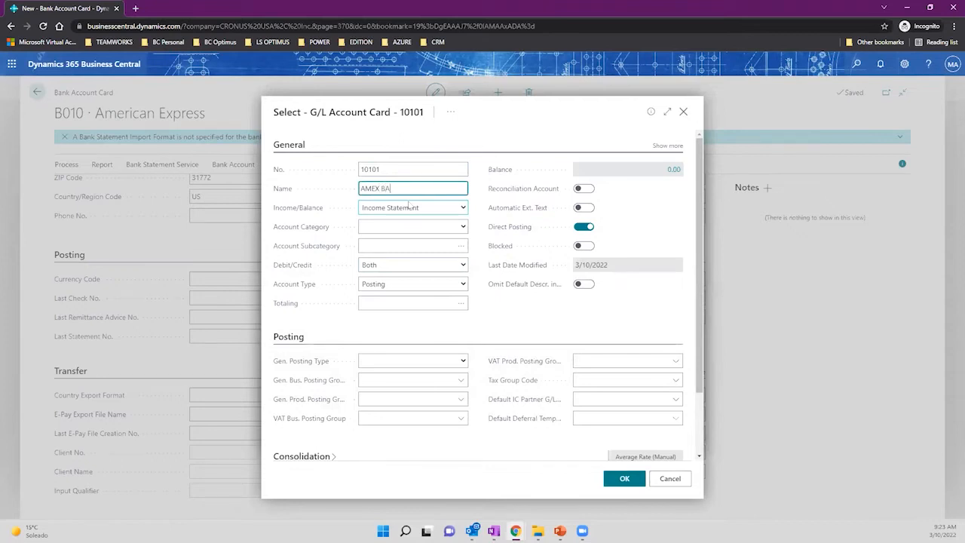
pyautogui.press('BackSpace')
pyautogui.press('BackSpace')
pyautogui.press('BackSpace')
pyautogui.write('PLATINUM')
pyautogui.press('Tab')
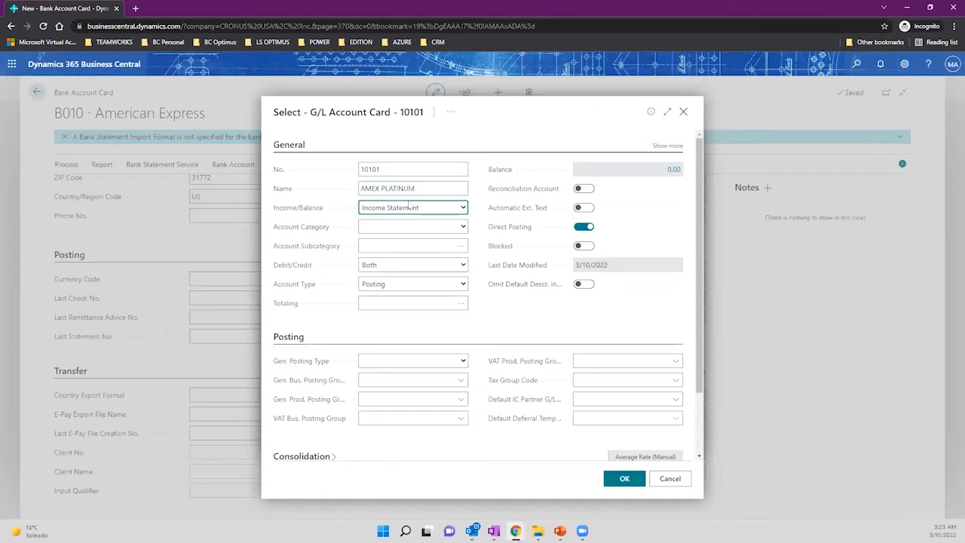
# Make account 10101 a Balance Sheet account with category Assets.
pyautogui.click(456, 213)
pyautogui.click(442, 228)
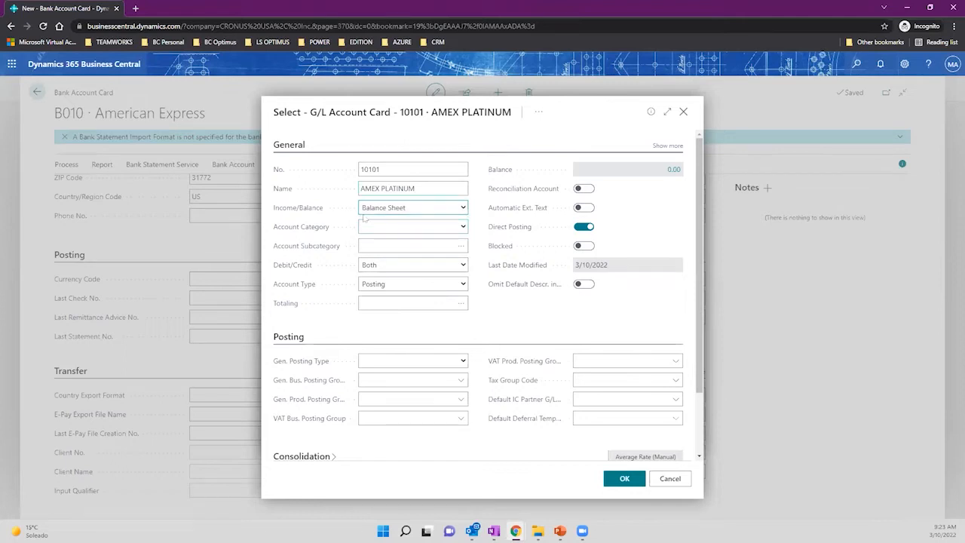
pyautogui.click(667, 112)
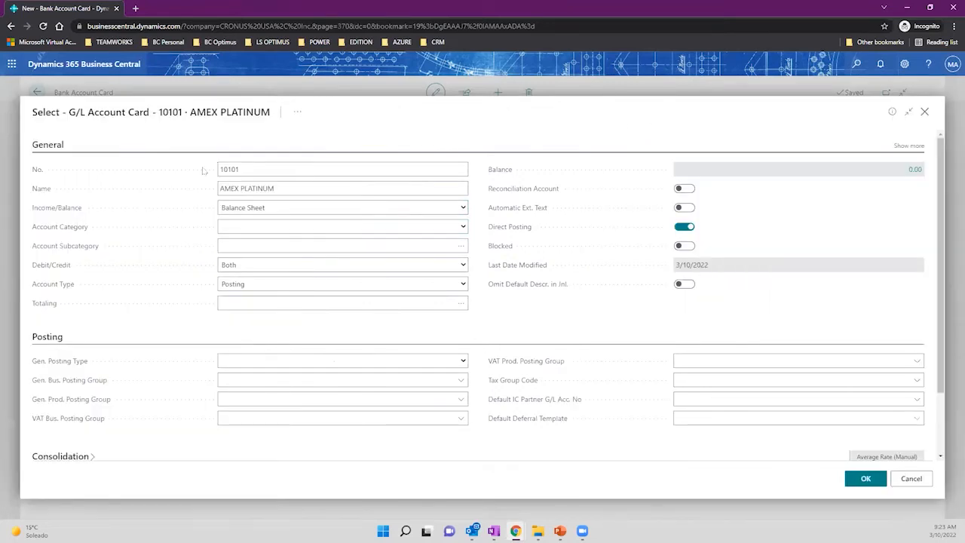
pyautogui.doubleClick(237, 170)
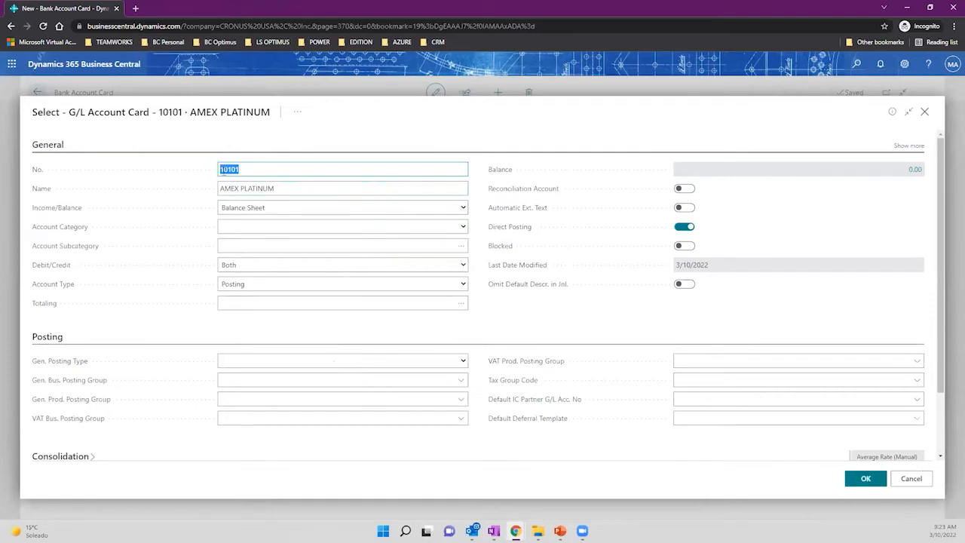
pyautogui.click(275, 227)
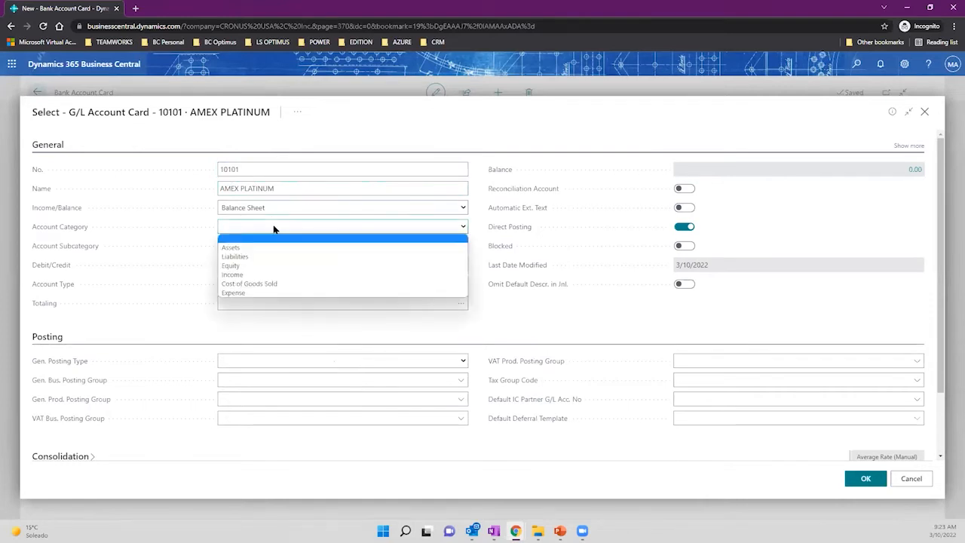
pyautogui.click(297, 248)
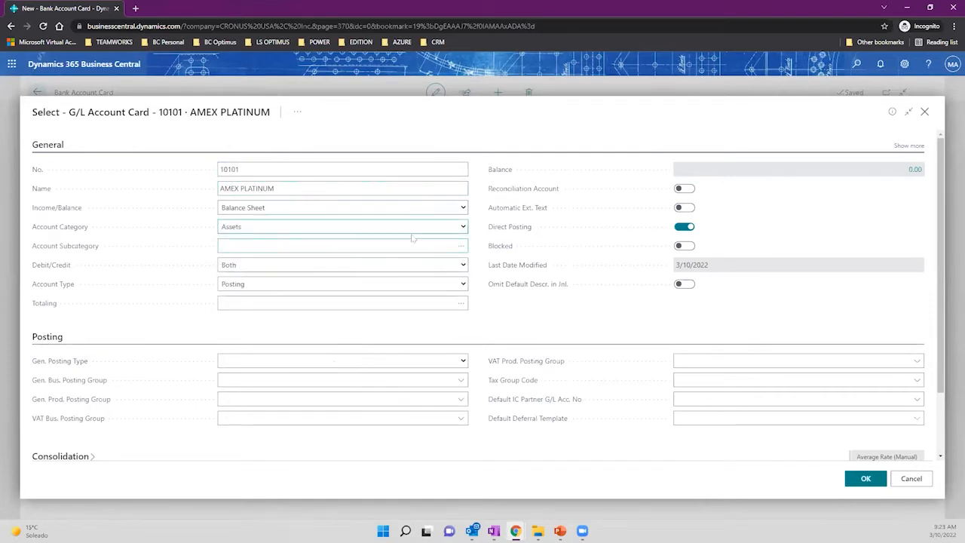
pyautogui.click(461, 246)
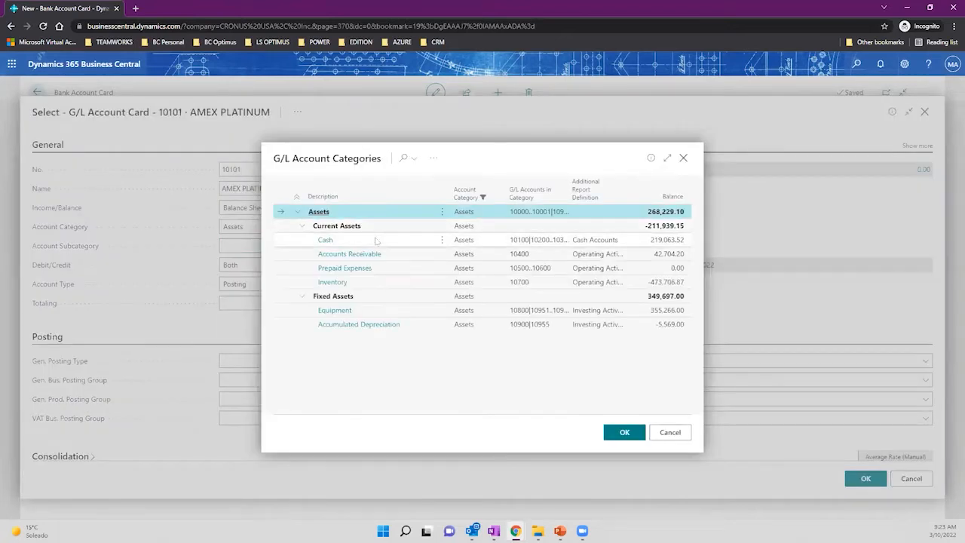
# Choose Cash as the subcategory for G/L account 10101.
pyautogui.click(376, 240)
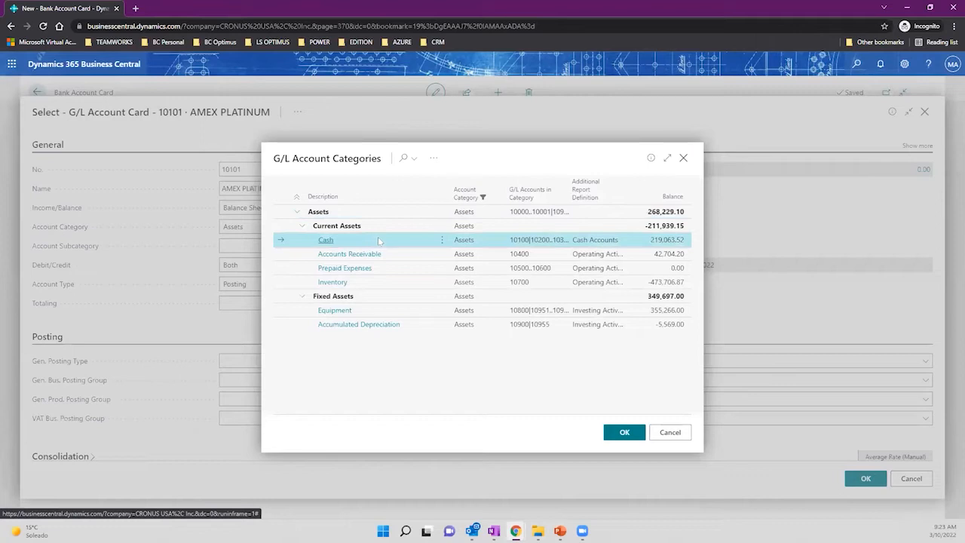
pyautogui.click(632, 429)
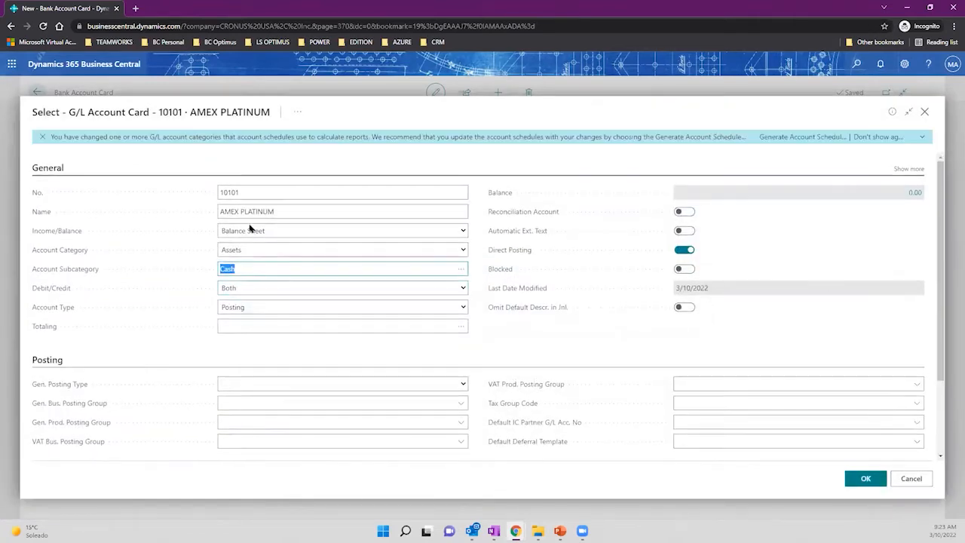
pyautogui.click(284, 212)
pyautogui.click(257, 194)
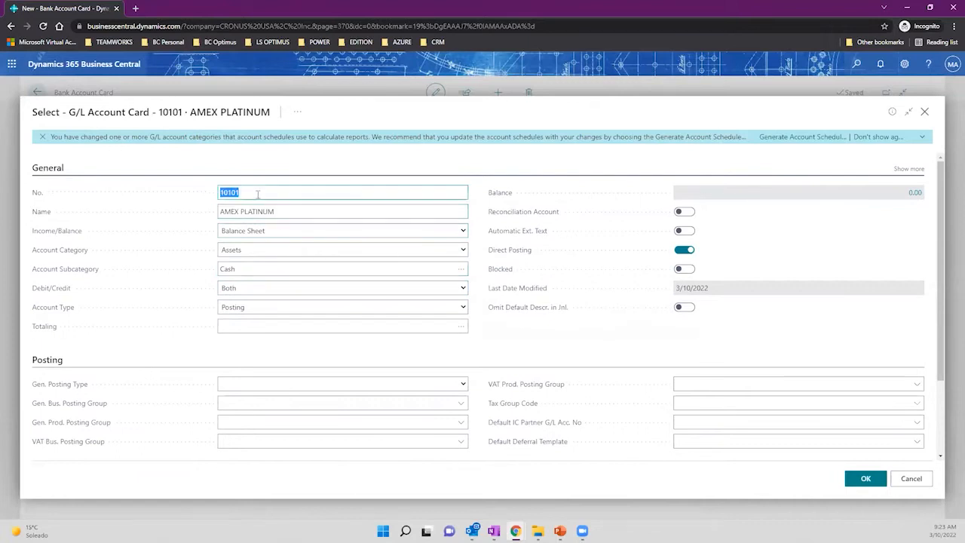
# Recheck Balance Sheet and Assets, then reconfirm Cash as the subcategory.
pyautogui.click(285, 232)
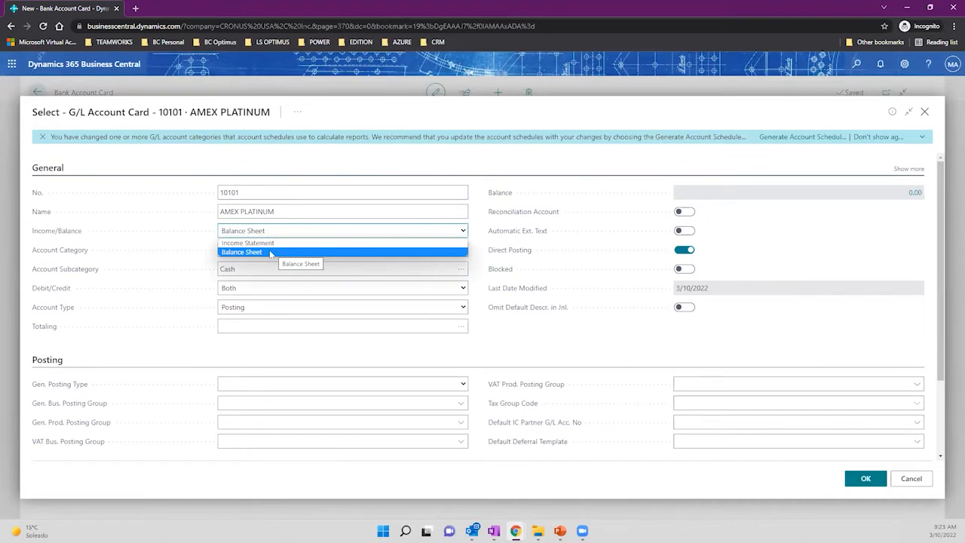
pyautogui.click(269, 348)
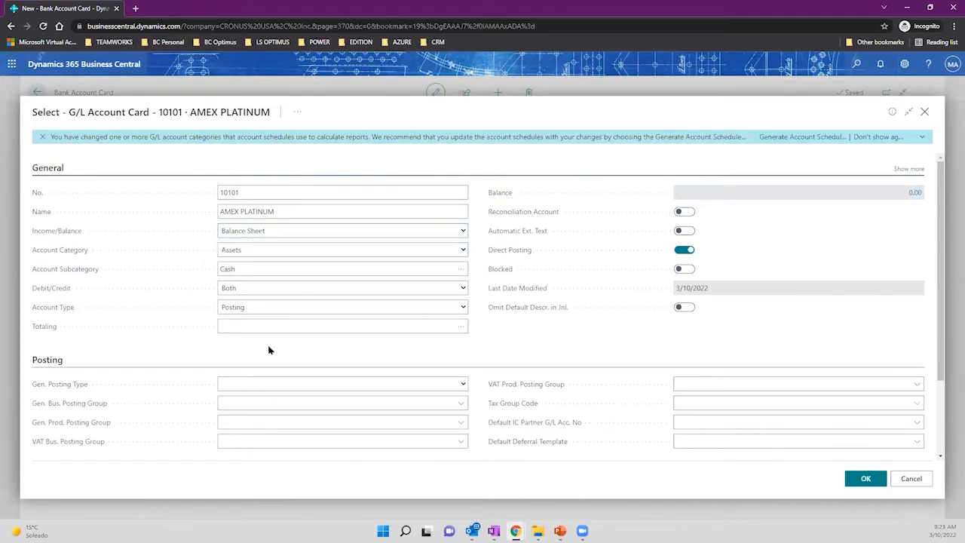
pyautogui.click(264, 270)
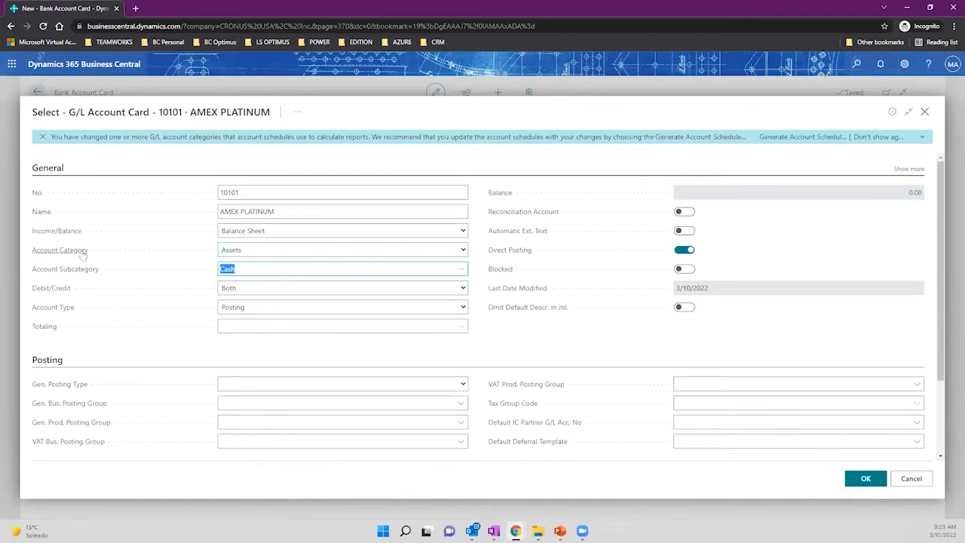
pyautogui.click(256, 255)
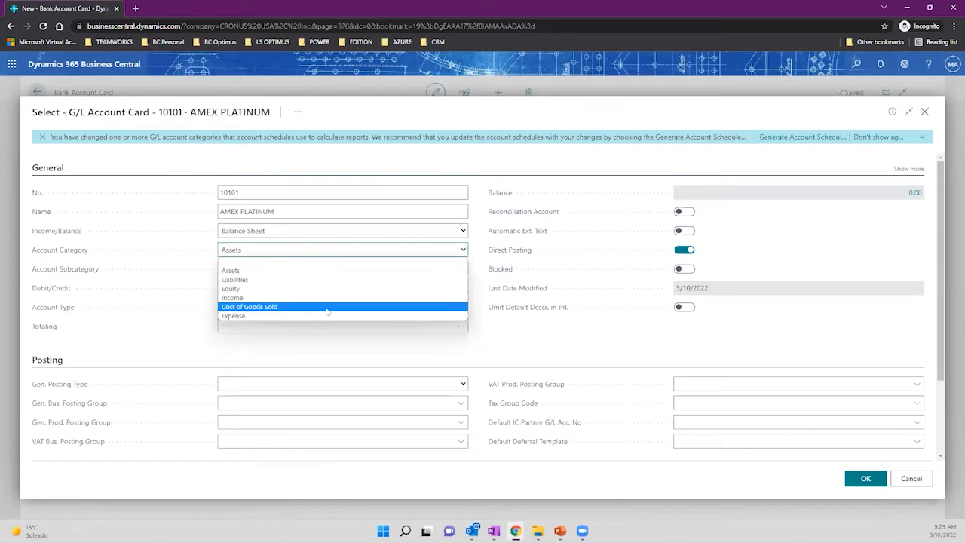
pyautogui.click(310, 271)
pyautogui.click(305, 271)
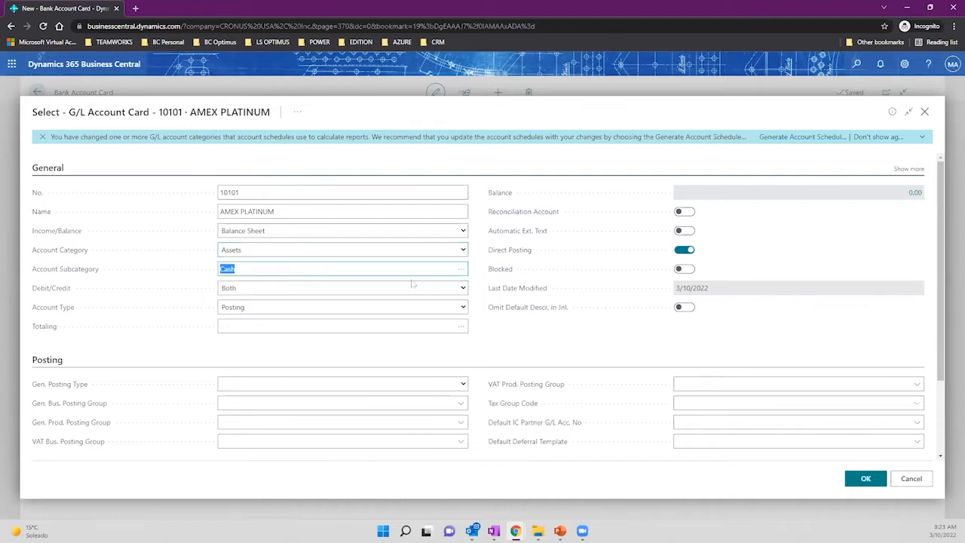
pyautogui.click(461, 269)
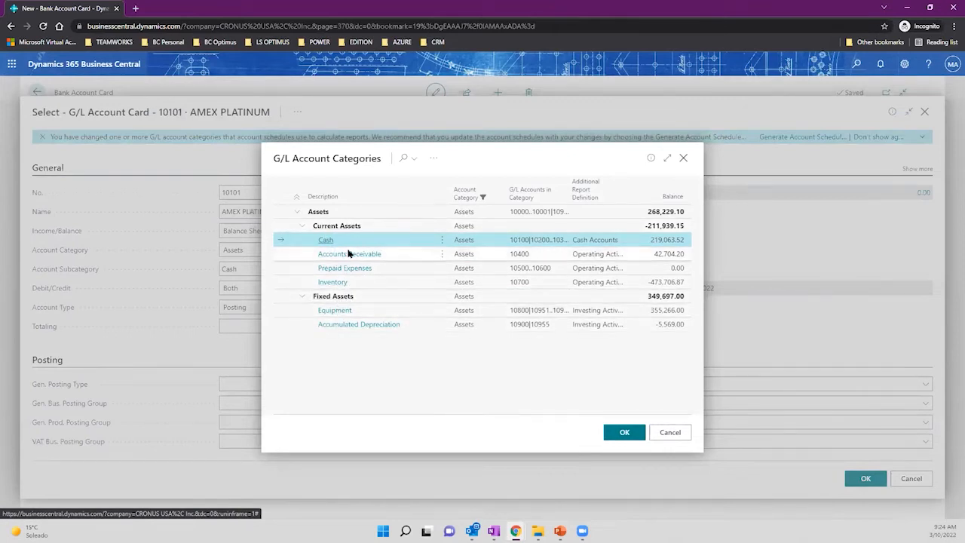
pyautogui.click(623, 432)
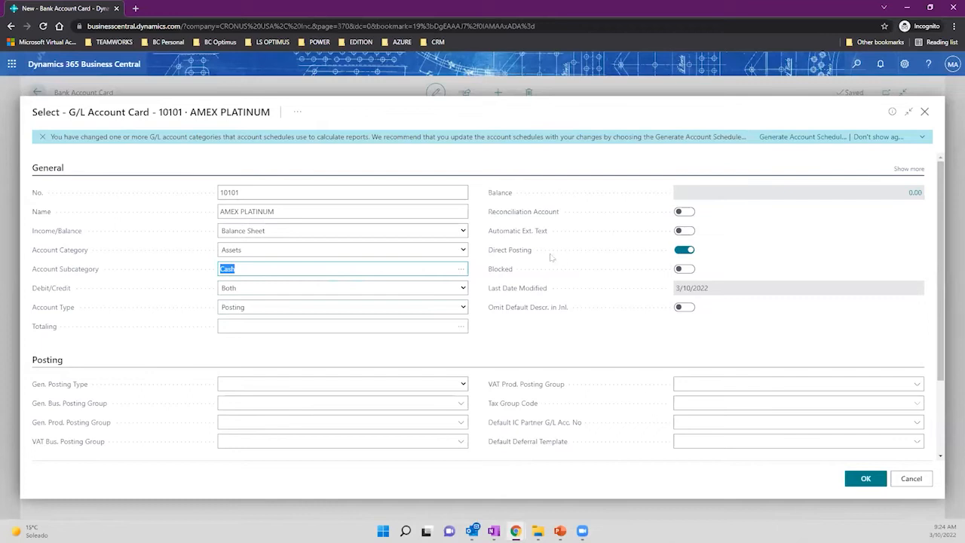
# Turn Direct Posting off on G/L account 10101, leaving Blocked off.
pyautogui.moveTo(523, 257)
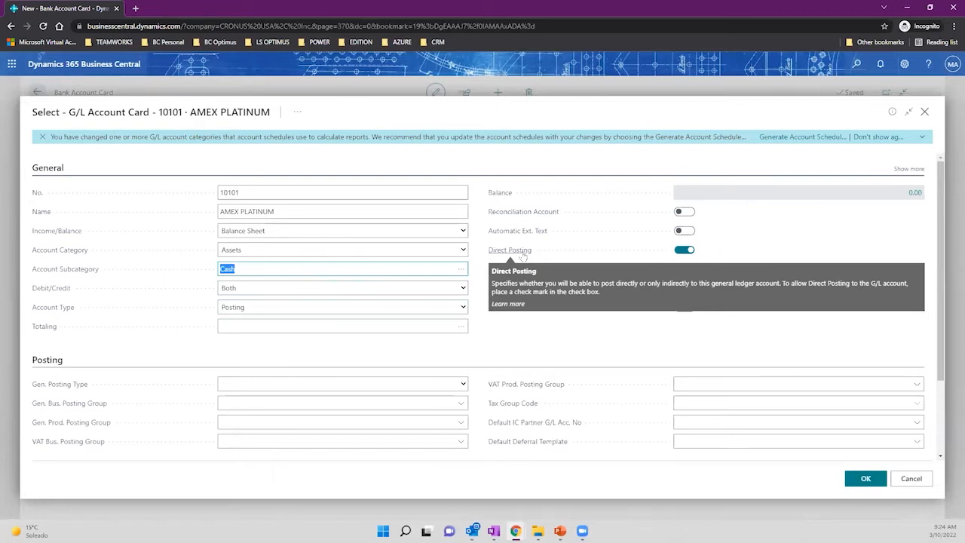
pyautogui.click(687, 250)
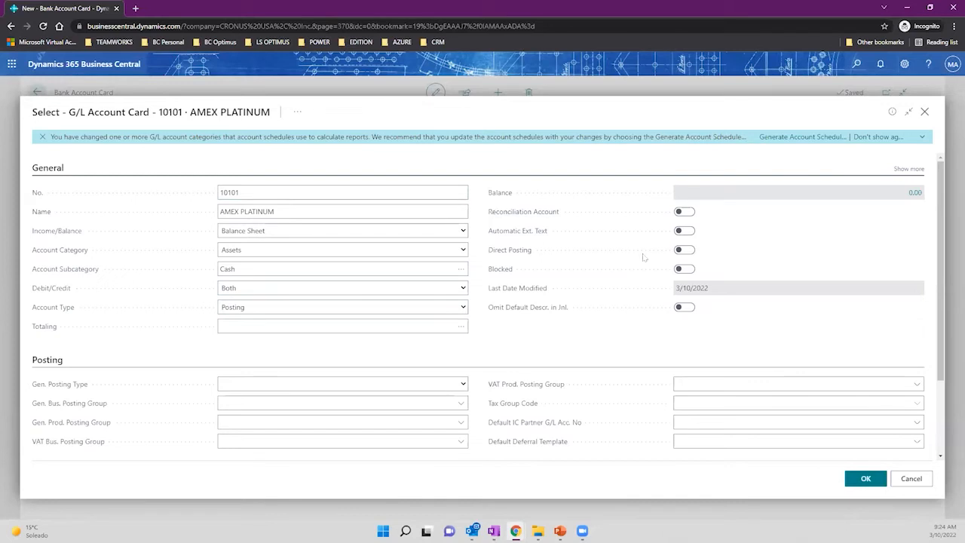
pyautogui.click(684, 250)
pyautogui.click(684, 251)
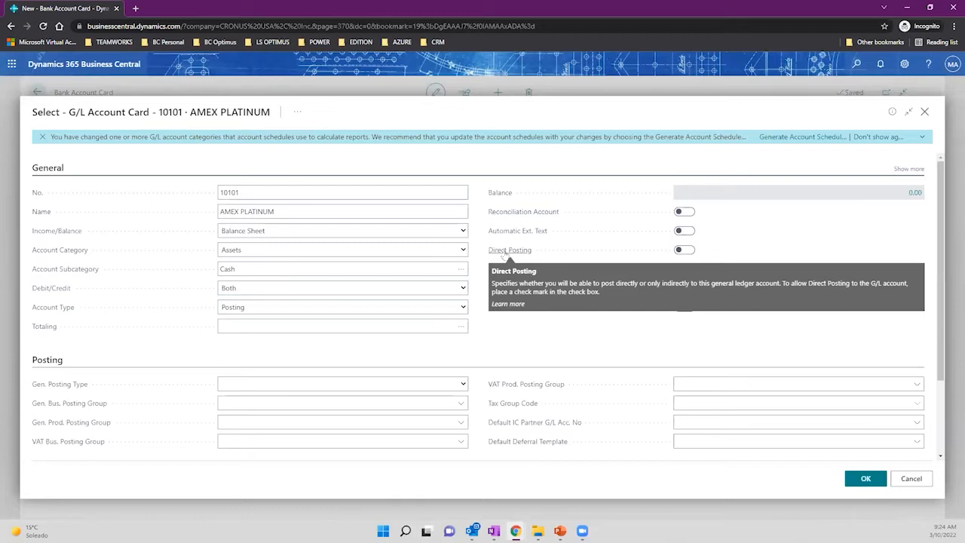
pyautogui.click(253, 194)
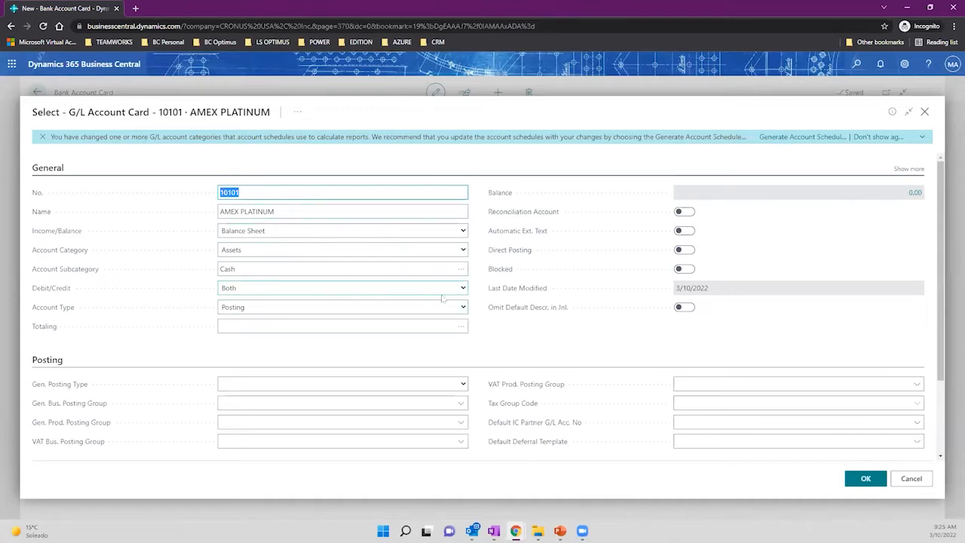
pyautogui.click(685, 269)
pyautogui.click(684, 272)
pyautogui.click(678, 212)
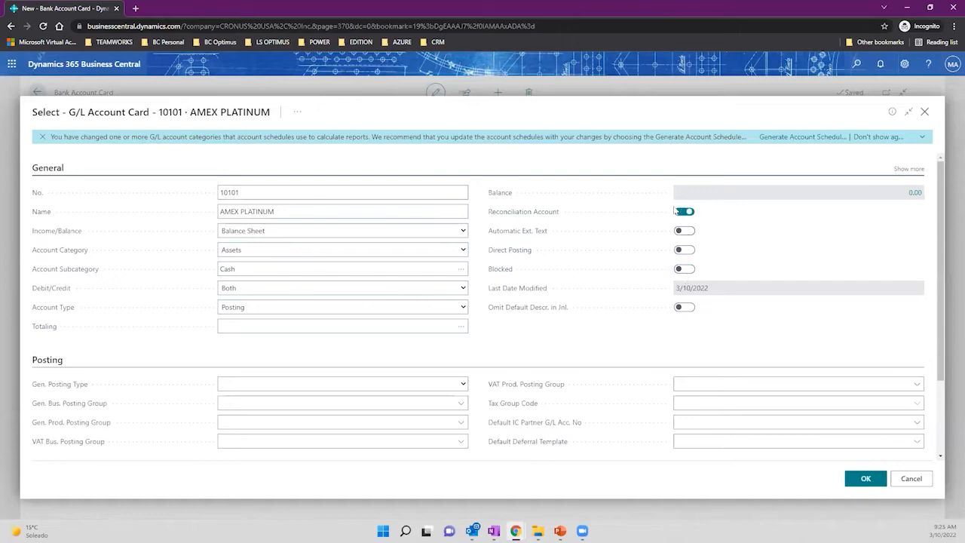
# Keep Reconciliation Account and Direct Posting off, then accept 10101 for the AMEX group.
pyautogui.moveTo(548, 215)
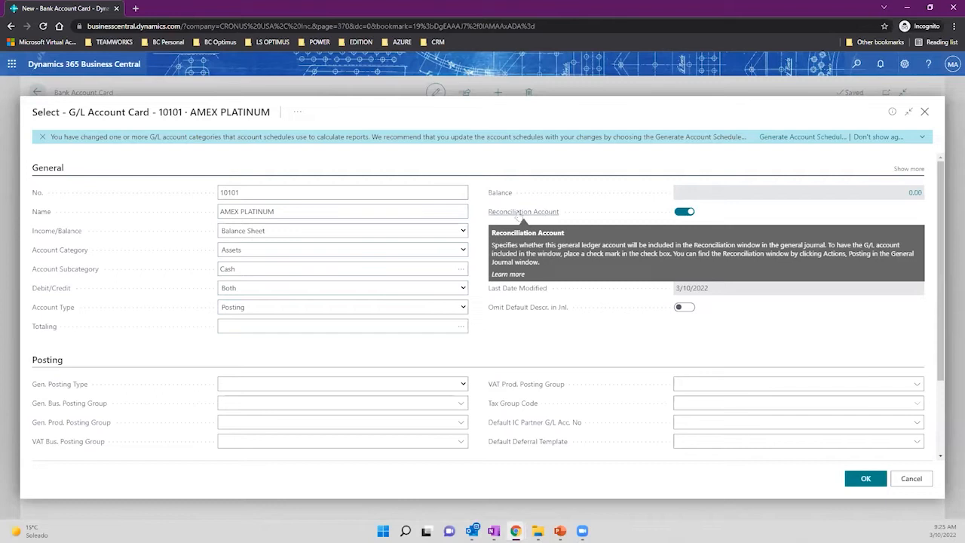
pyautogui.scroll(-2, 424, 279)
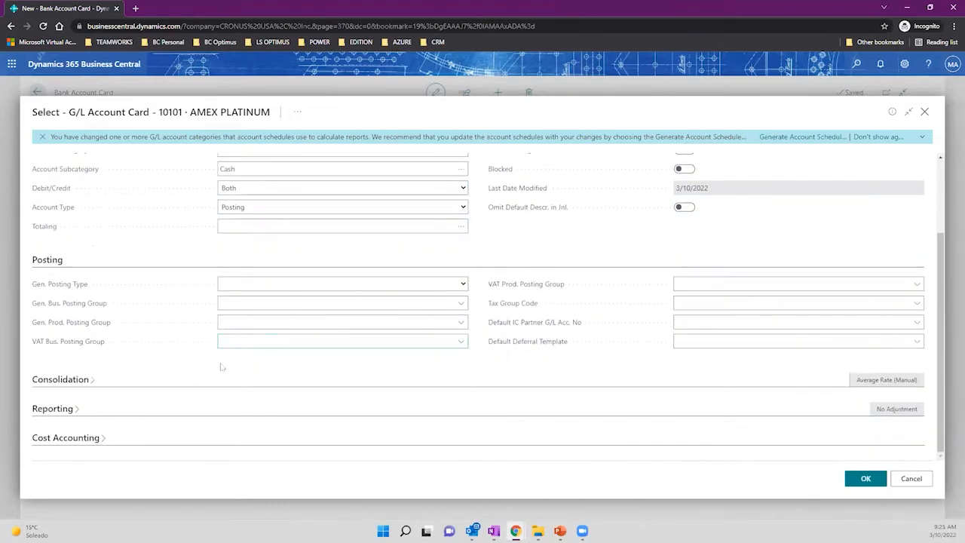
pyautogui.scroll(3, 213, 354)
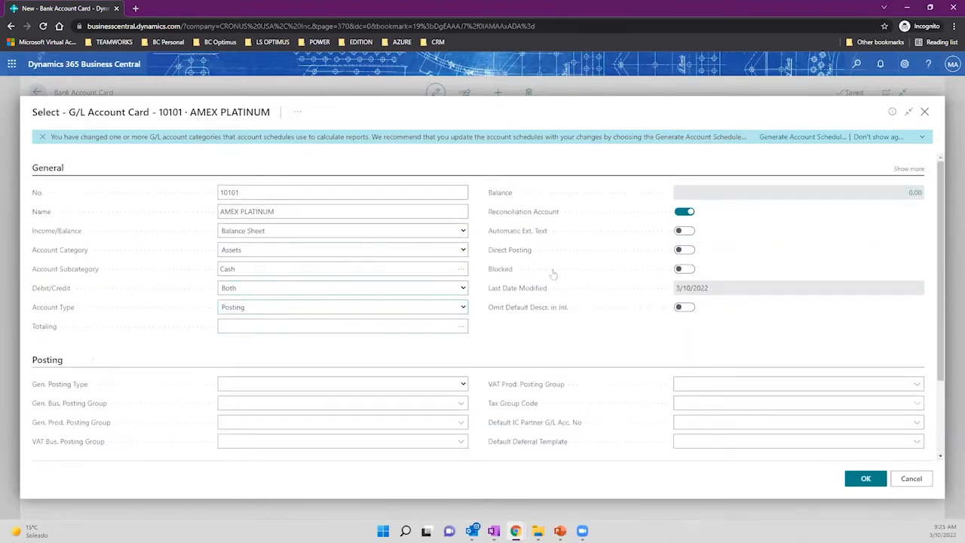
pyautogui.click(908, 169)
pyautogui.click(684, 251)
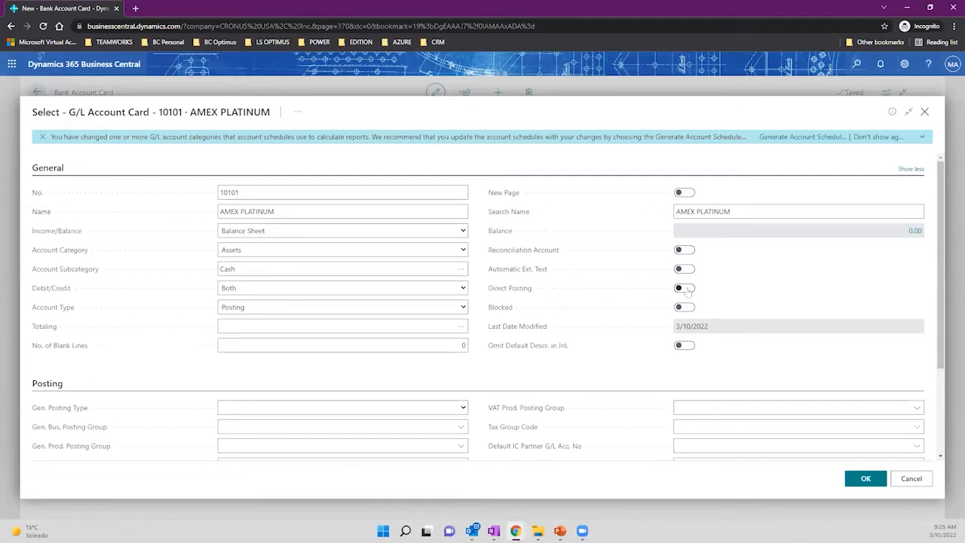
pyautogui.click(686, 290)
pyautogui.click(686, 290)
pyautogui.click(865, 481)
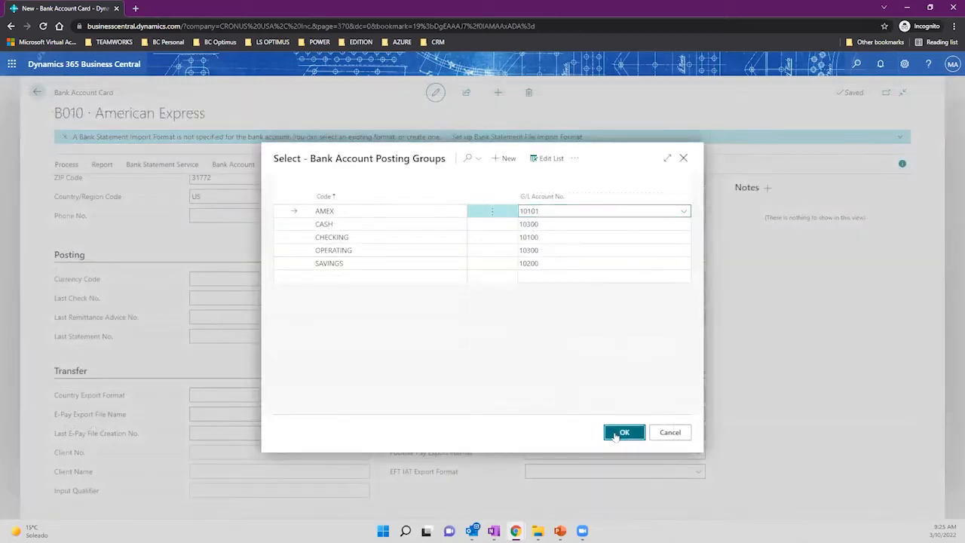
pyautogui.click(611, 429)
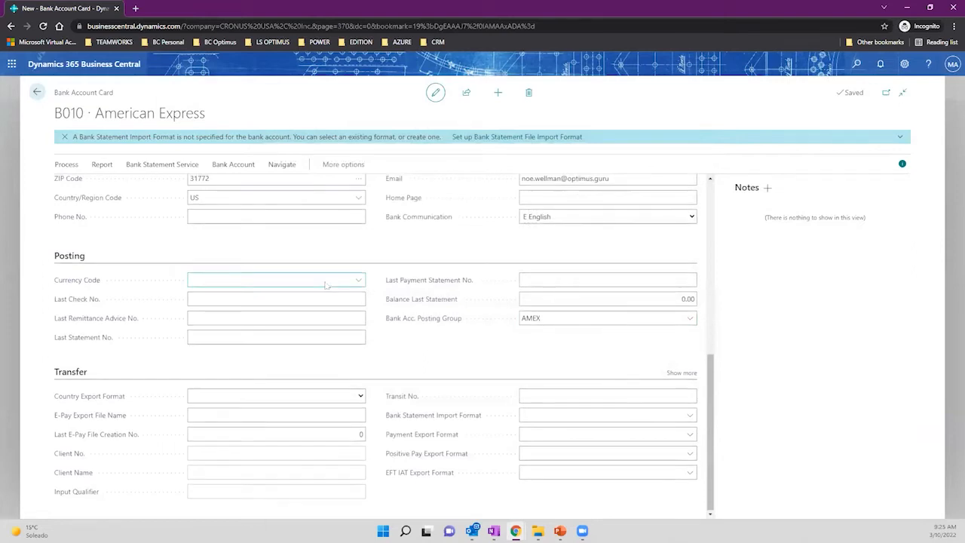
# Review the B010 card showing posting group AMEX and a 0.00 last-statement balance.
pyautogui.scroll(2, 326, 284)
pyautogui.scroll(1, 369, 279)
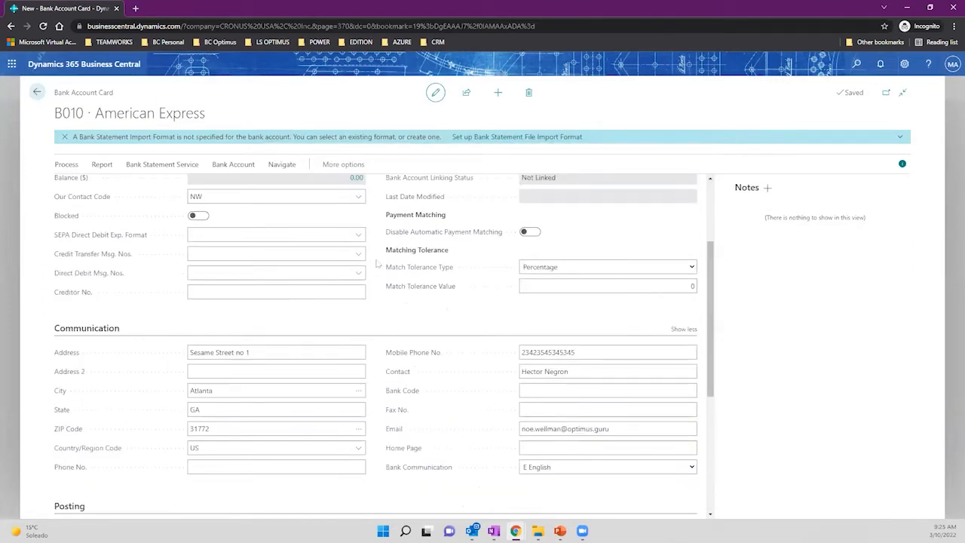
pyautogui.scroll(2, 377, 262)
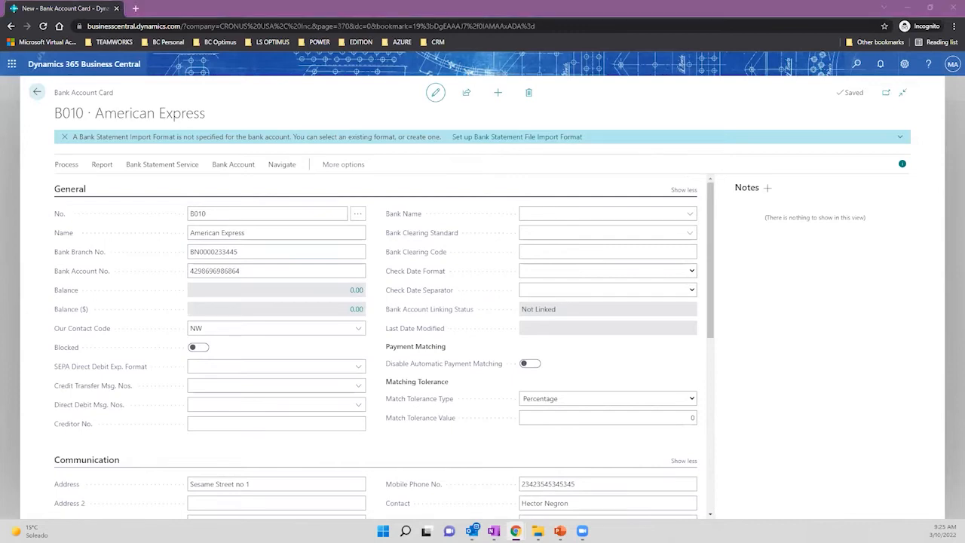
pyautogui.scroll(-2, 593, 205)
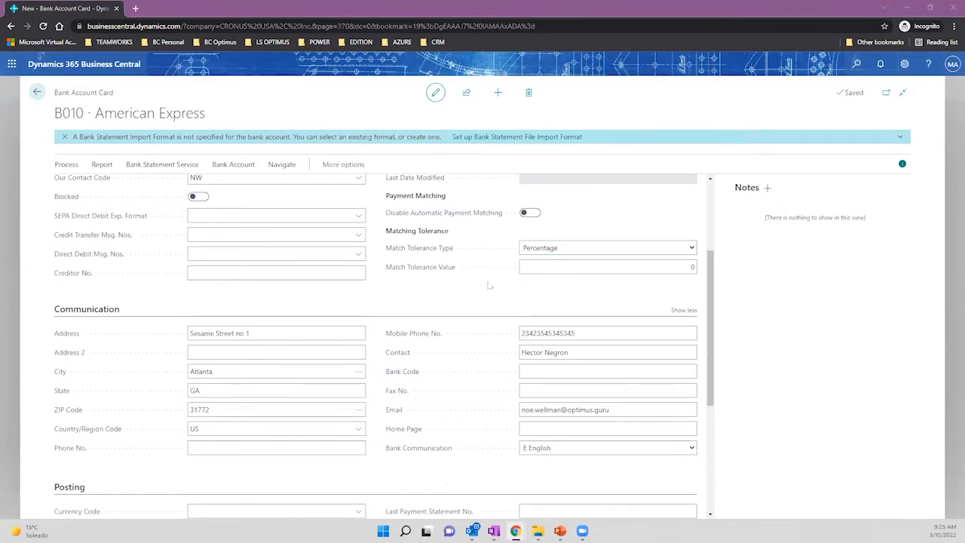
pyautogui.scroll(-1, 484, 288)
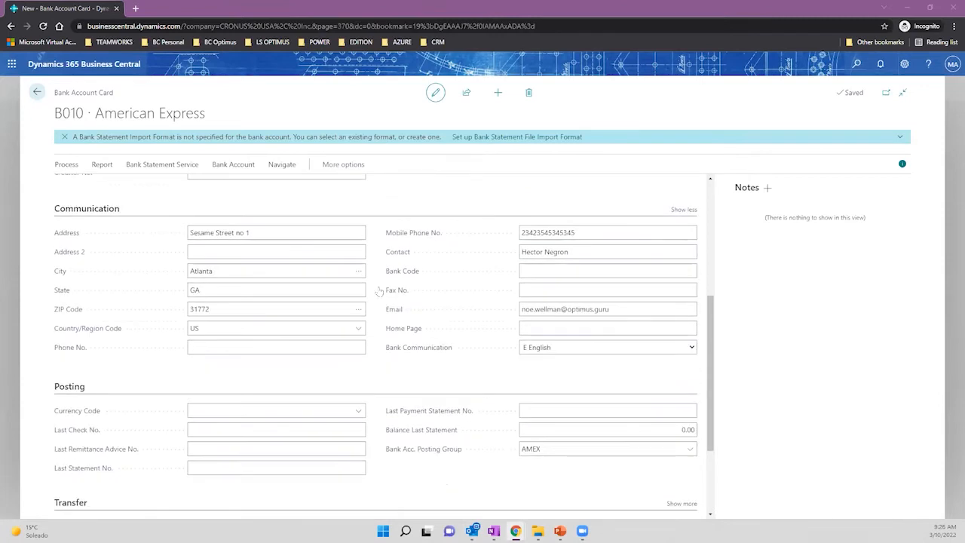
pyautogui.click(37, 94)
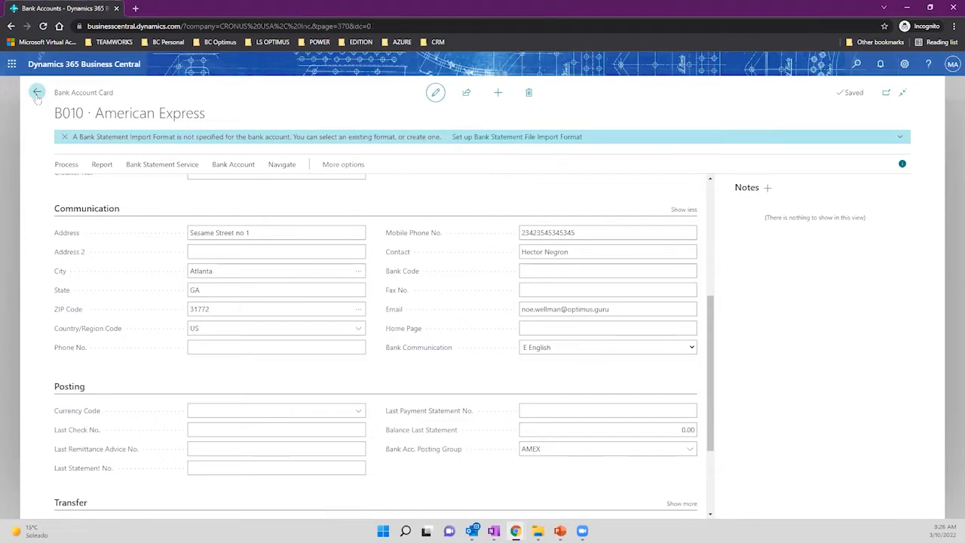
# Return to the CRONUS USA, Inc. Accountant home page.
pyautogui.click(150, 91)
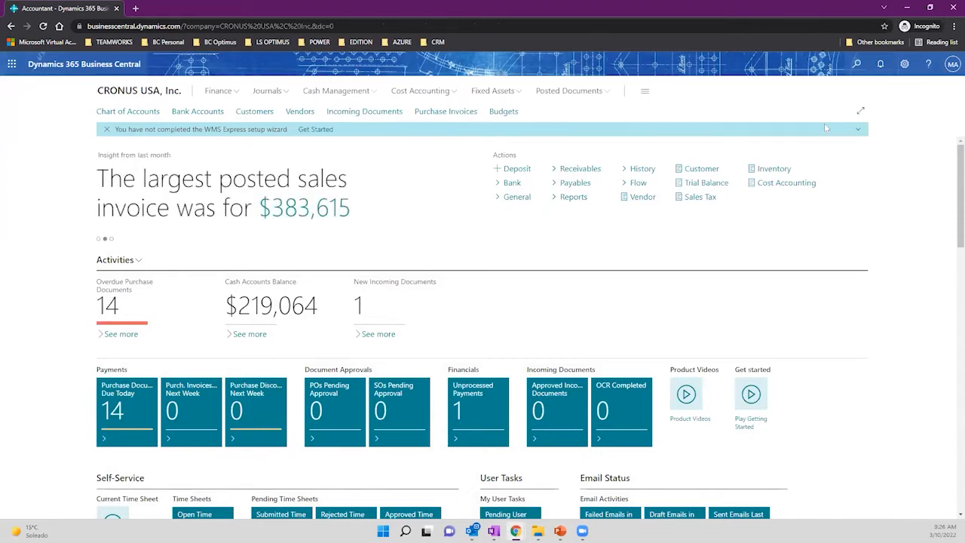
pyautogui.click(854, 72)
# Search 'cash receipt' and open the Cash Receipt Journals on the GENERAL batch.
pyautogui.write('cash')
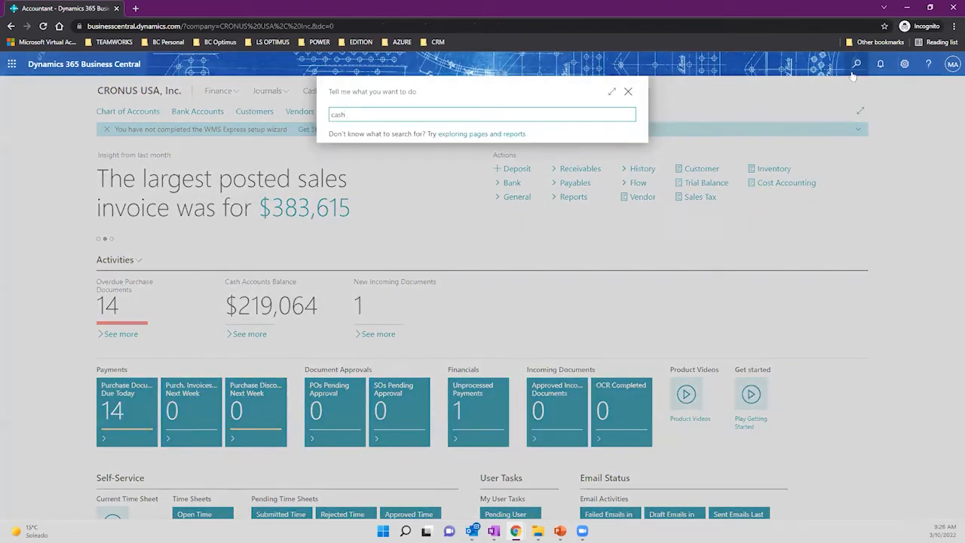
pyautogui.write(' receipt')
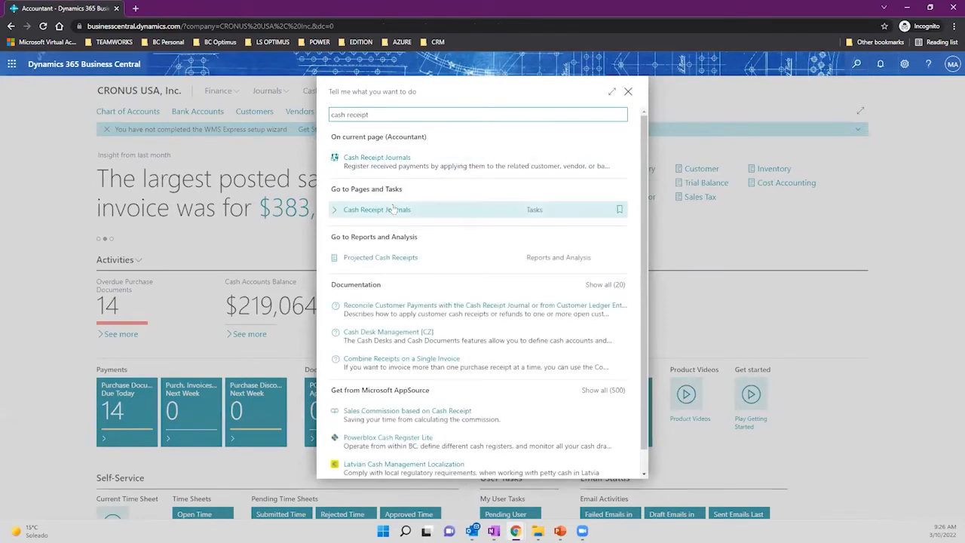
pyautogui.click(394, 206)
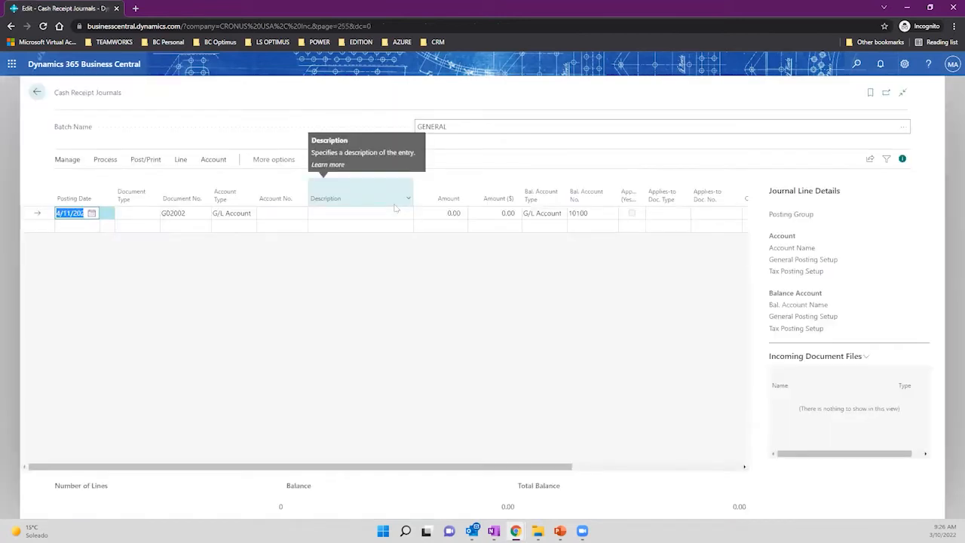
pyautogui.moveTo(129, 96)
pyautogui.mouseDown()
pyautogui.moveTo(56, 97)
pyautogui.moveTo(125, 95)
pyautogui.mouseUp()
pyautogui.click(56, 100)
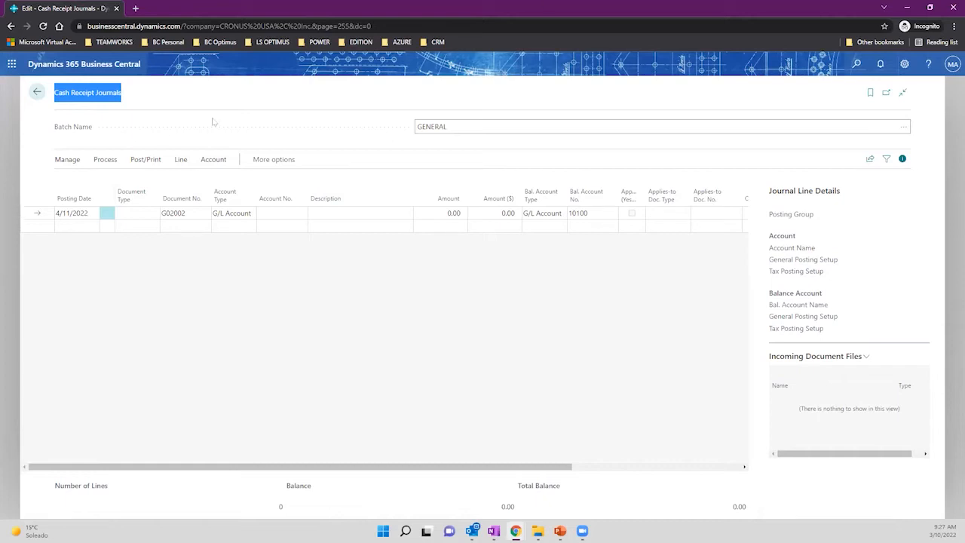
# Set the first journal line to account type Customer, account number 10000, Adatum Corporation.
pyautogui.click(233, 213)
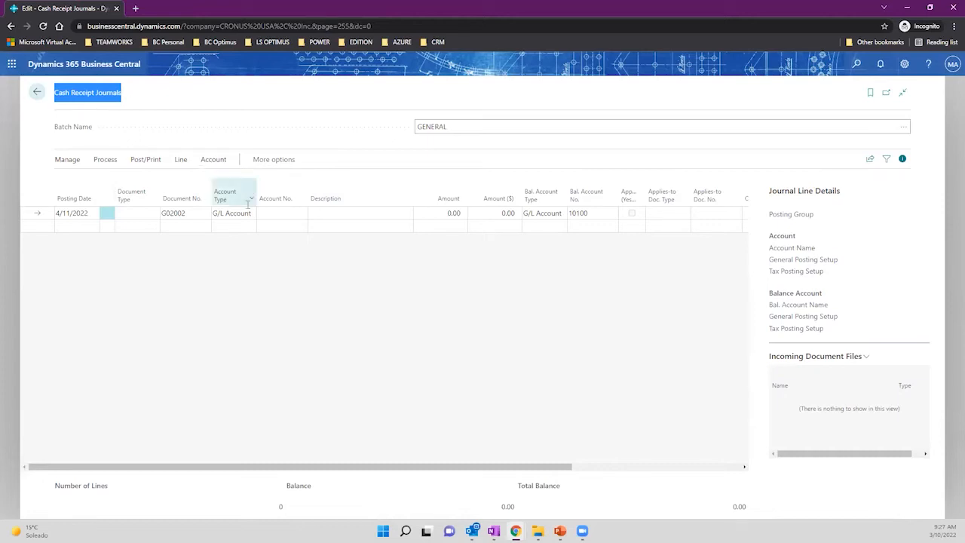
pyautogui.click(251, 213)
pyautogui.click(255, 232)
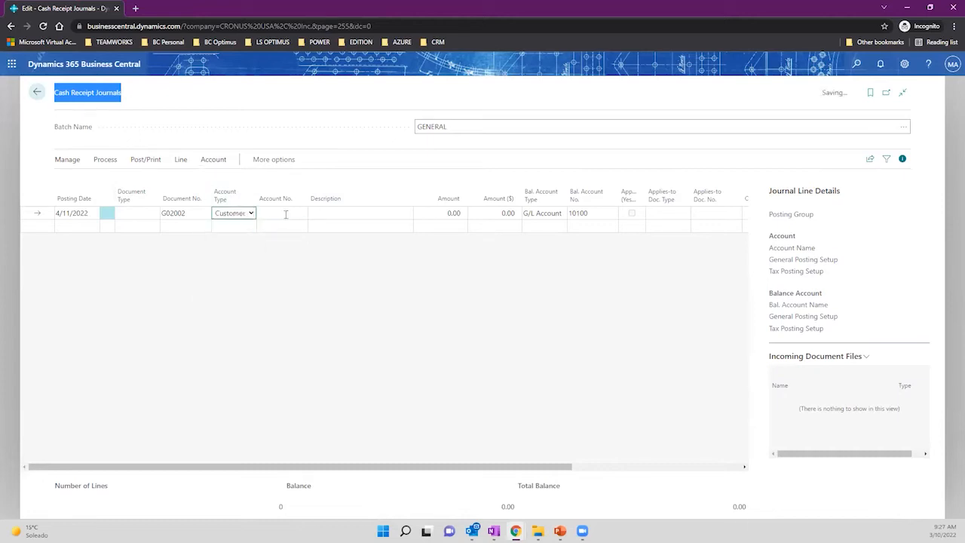
pyautogui.click(285, 214)
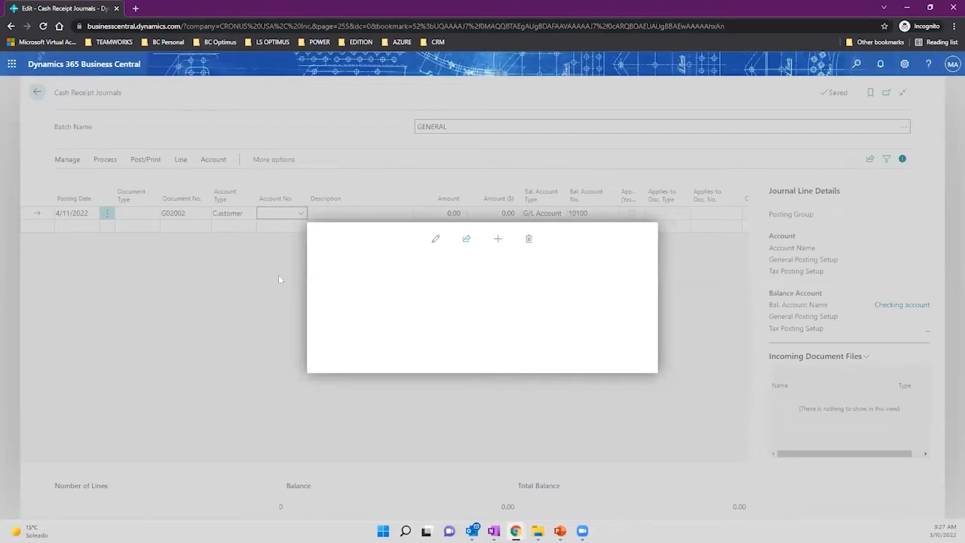
pyautogui.click(194, 291)
pyautogui.click(301, 214)
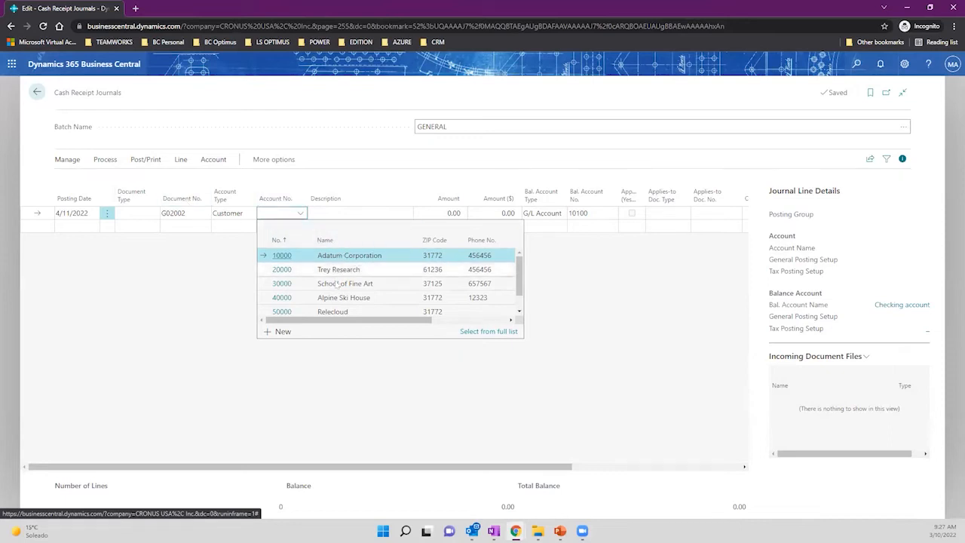
pyautogui.scroll(-1, 360, 300)
pyautogui.scroll(1, 361, 294)
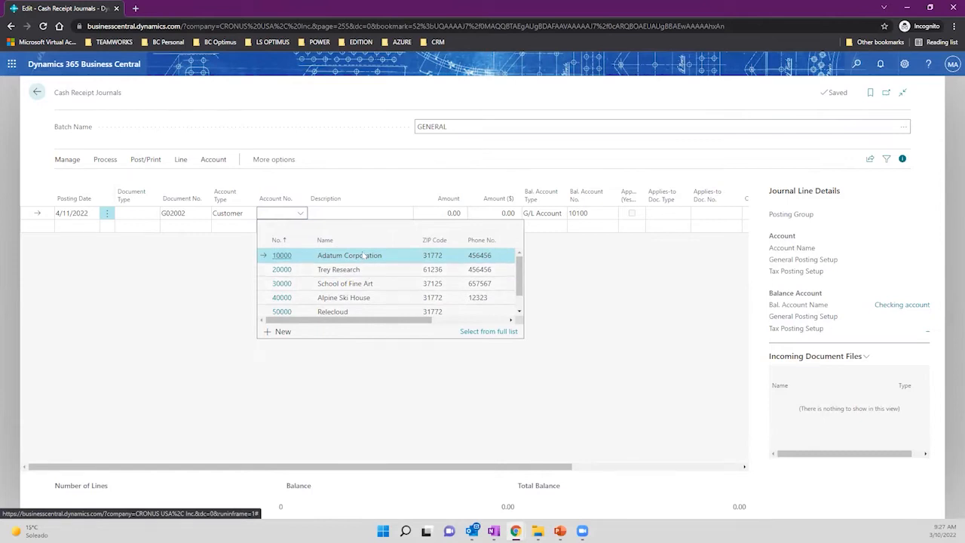
pyautogui.click(365, 256)
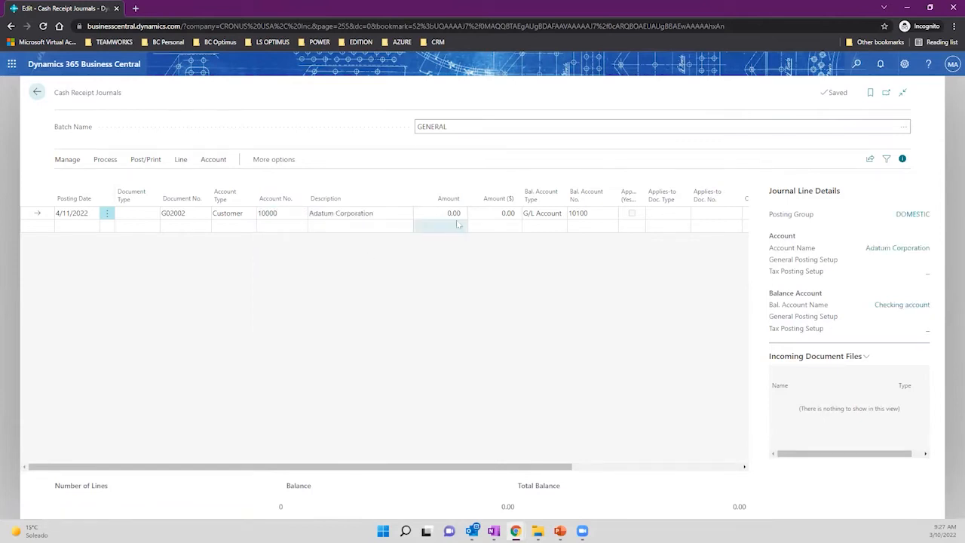
pyautogui.click(556, 217)
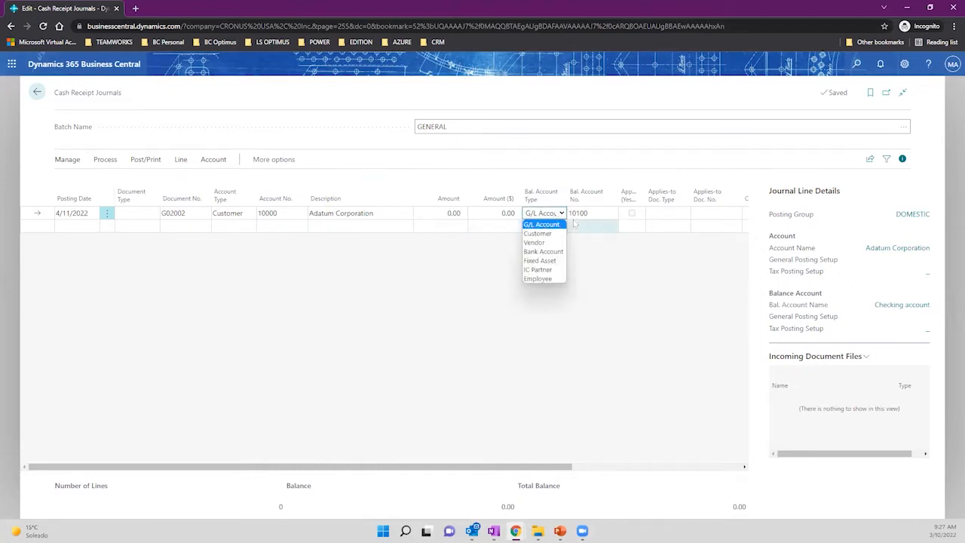
# Try balancing G/L account 10101 AMEX PLATINUM, then refresh to revert the line to 10100.
pyautogui.click(610, 214)
pyautogui.click(612, 215)
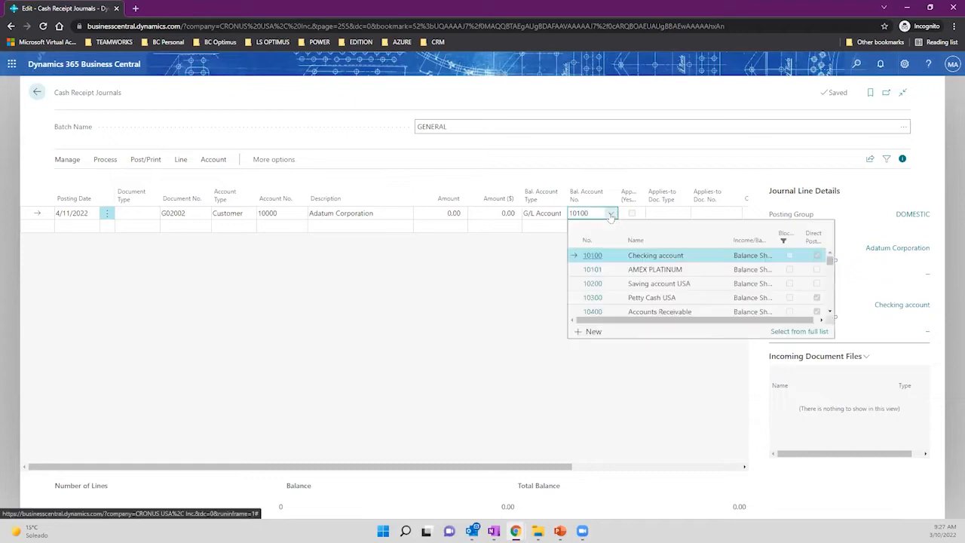
pyautogui.click(639, 272)
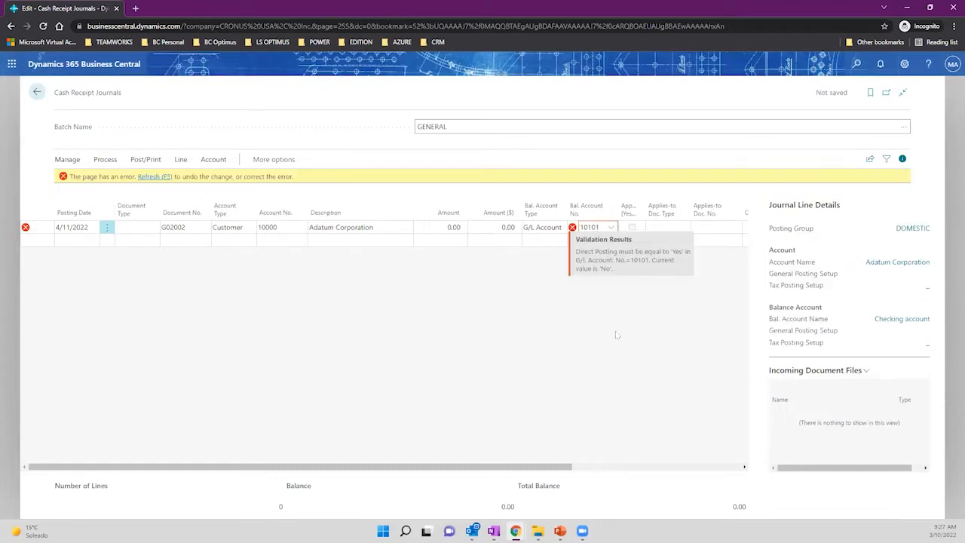
pyautogui.click(611, 227)
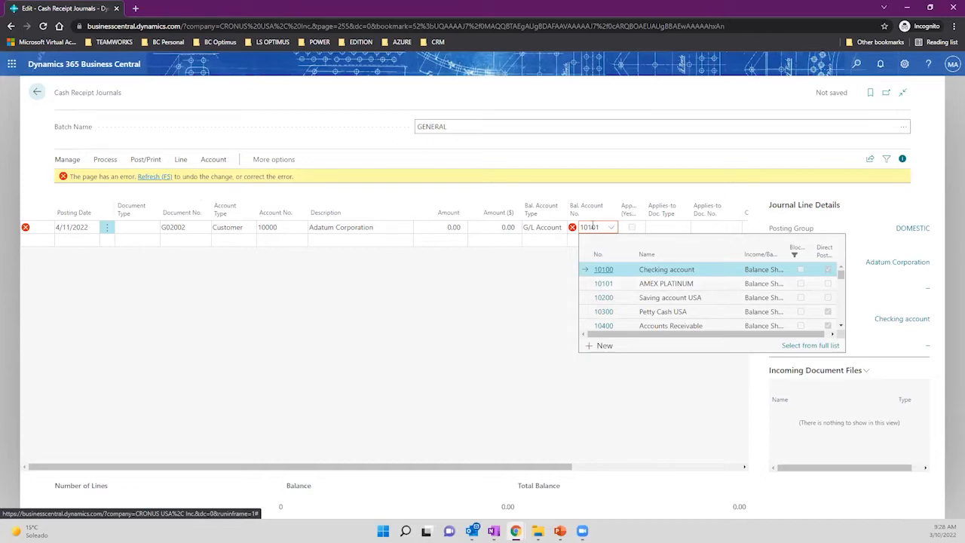
pyautogui.click(551, 257)
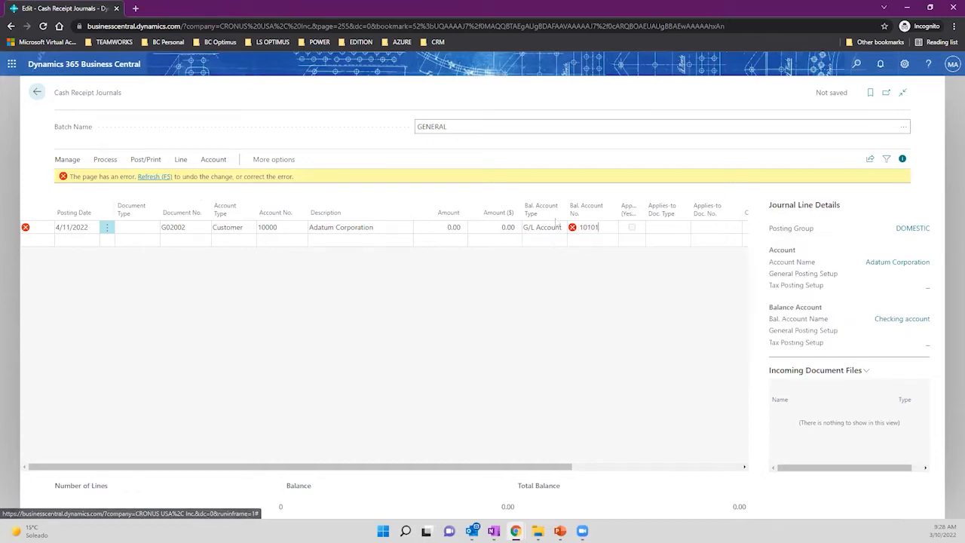
pyautogui.click(156, 174)
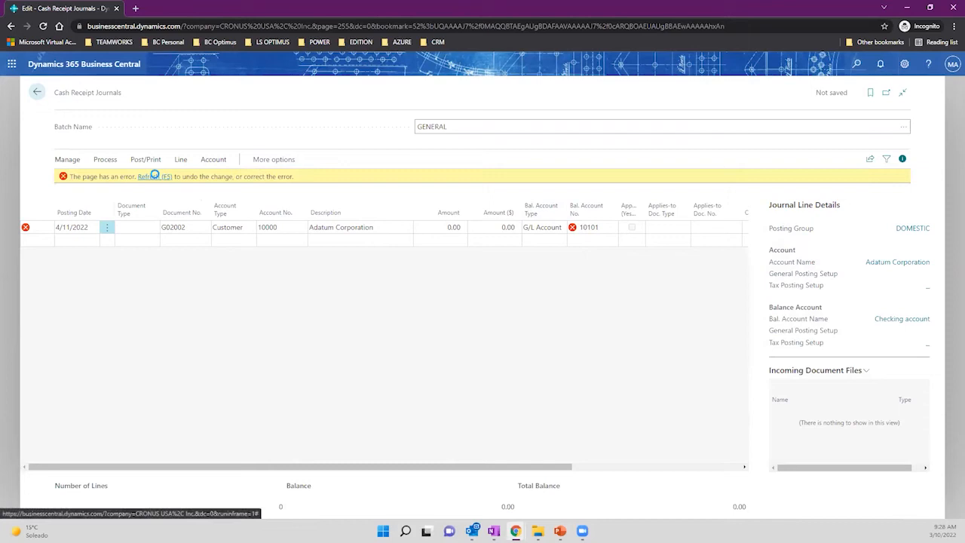
pyautogui.click(561, 216)
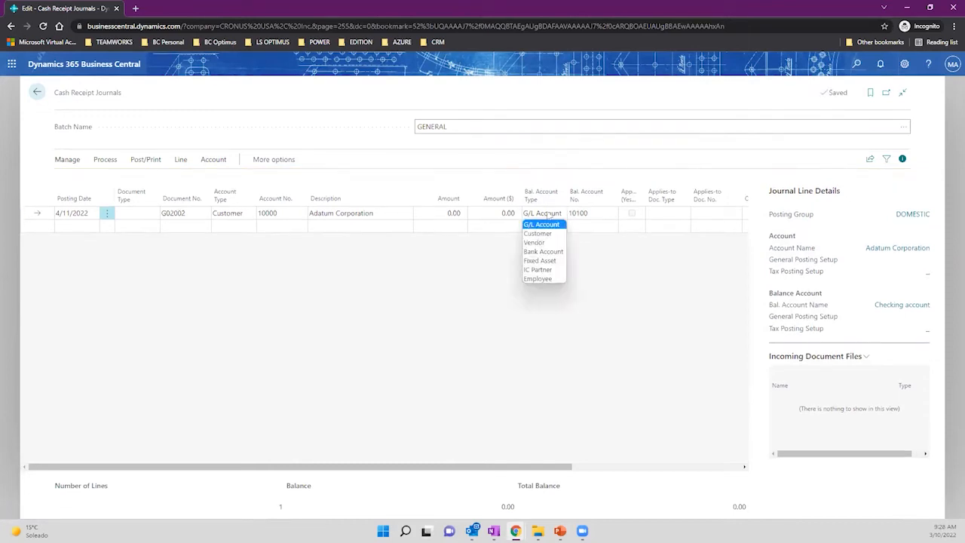
# Set Bal. Account Type to Bank Account and Bal. Account No. to B010.
pyautogui.click(554, 253)
pyautogui.click(611, 214)
pyautogui.click(612, 215)
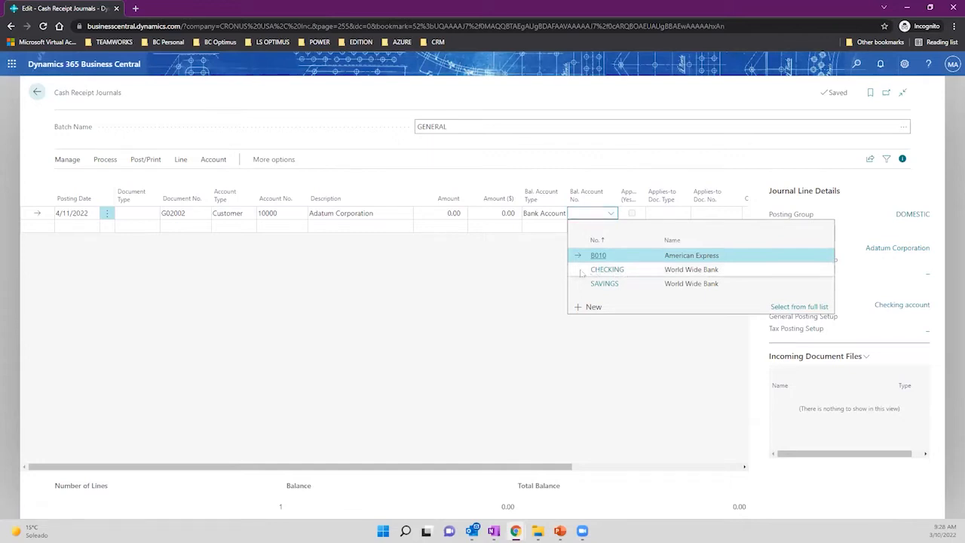
pyautogui.moveTo(582, 274); pyautogui.dragTo(631, 261)
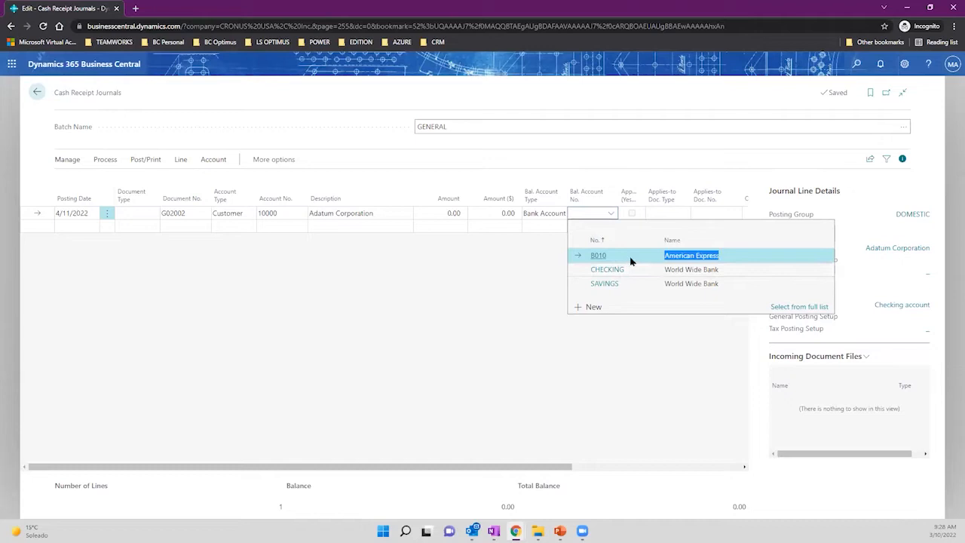
pyautogui.click(638, 258)
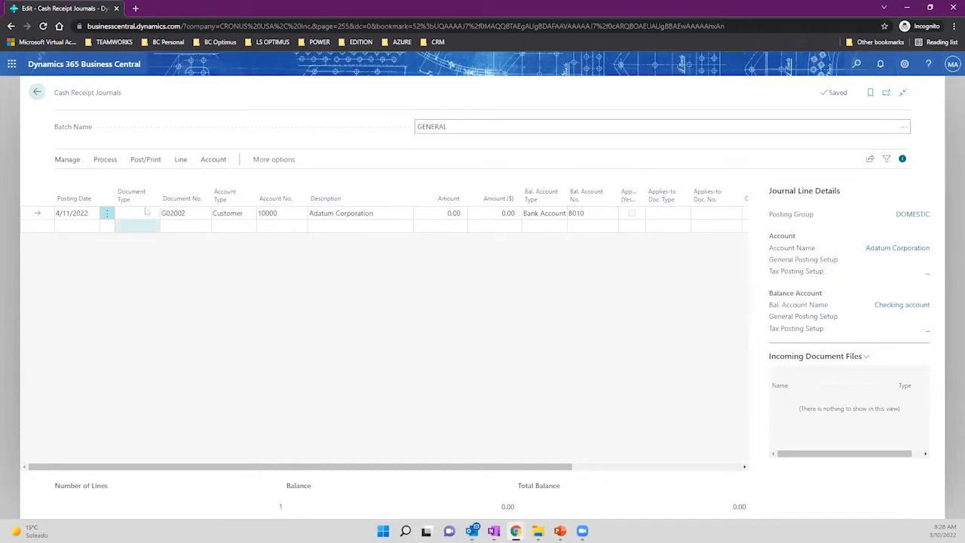
pyautogui.click(112, 159)
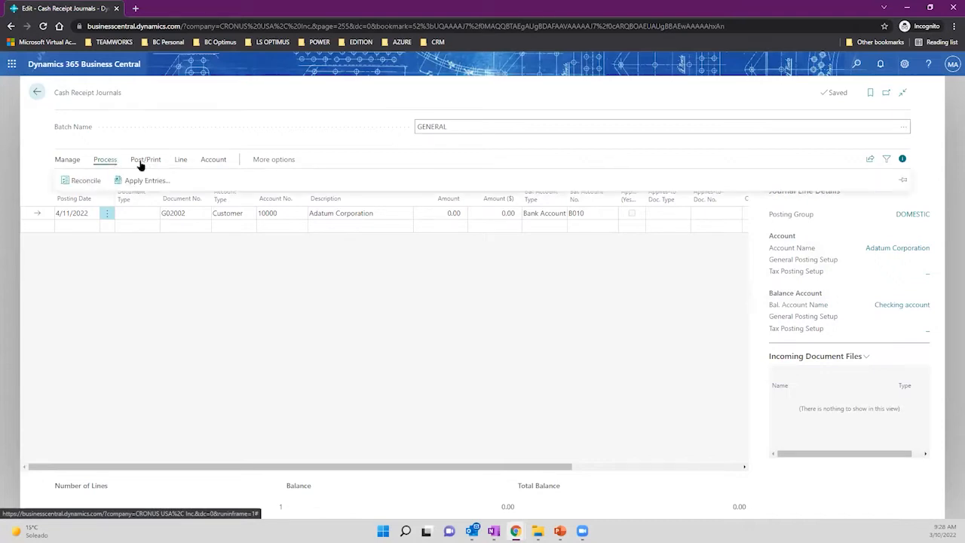
# Open Apply Entries and set the Applies-to ID on invoice PS-INV103218.
pyautogui.click(182, 162)
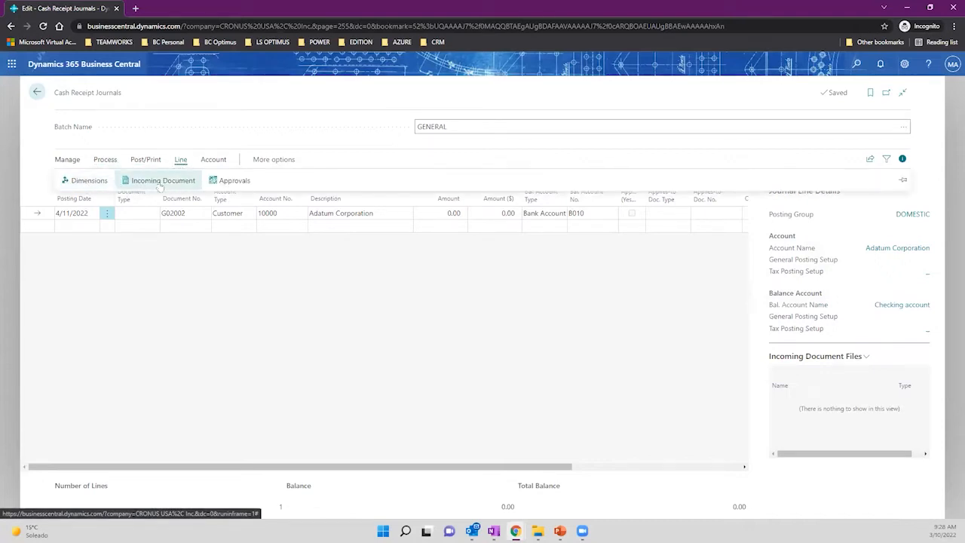
pyautogui.click(212, 161)
pyautogui.click(105, 162)
pyautogui.click(140, 181)
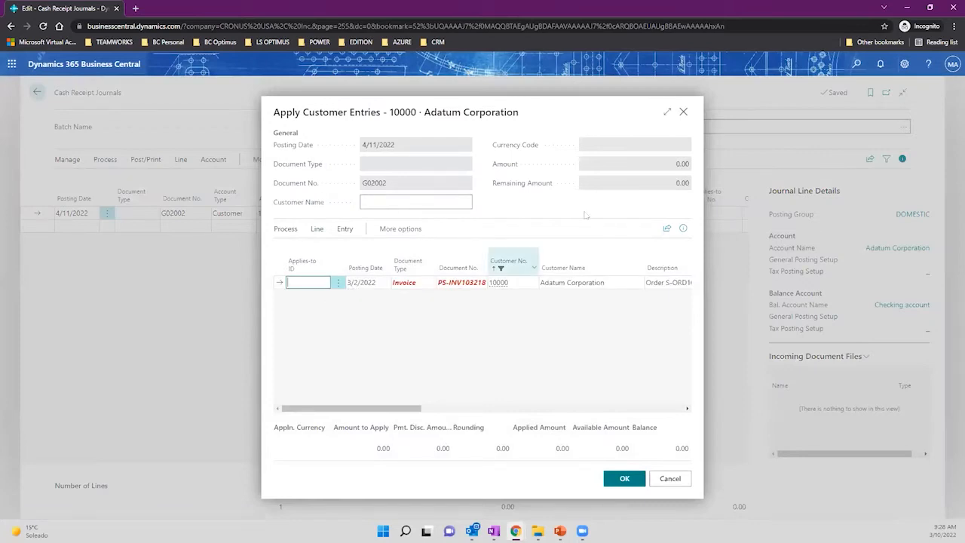
pyautogui.click(667, 113)
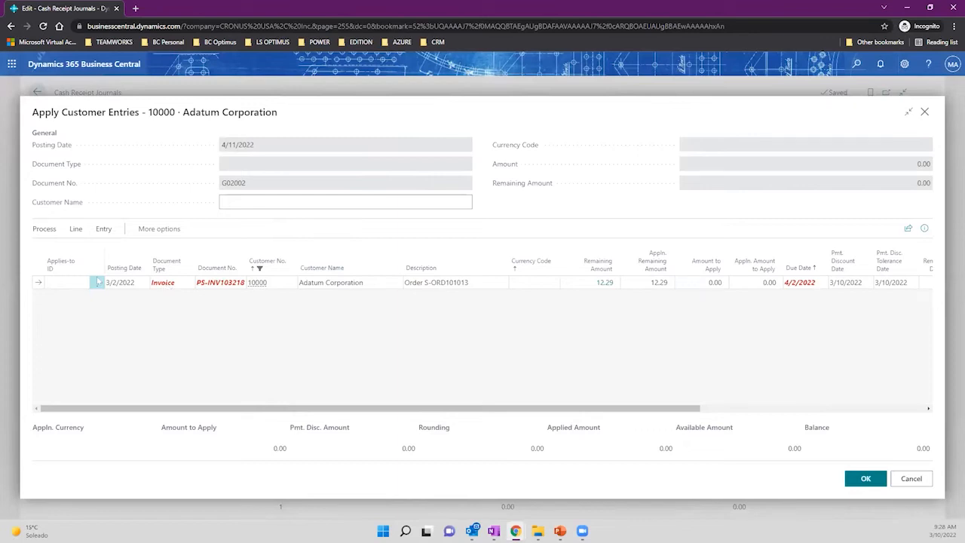
pyautogui.click(44, 230)
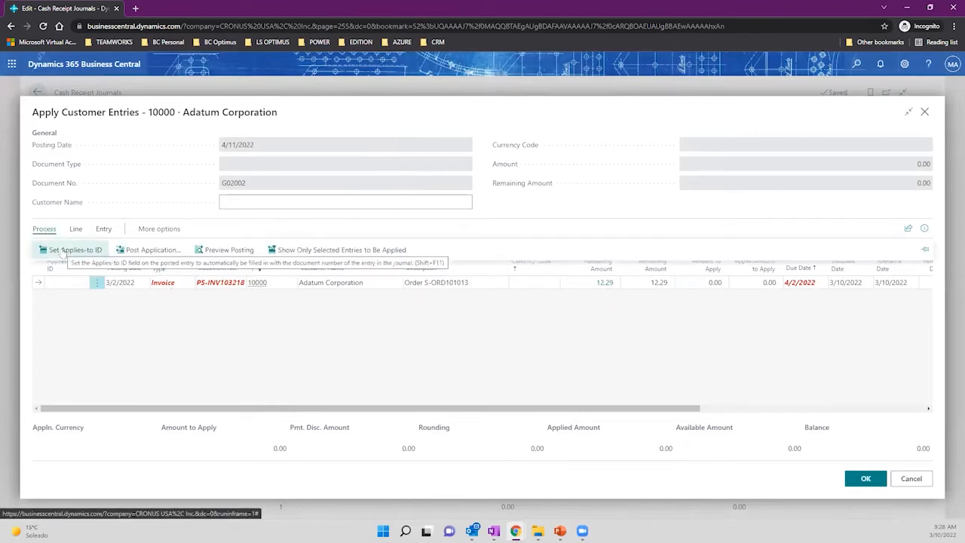
pyautogui.click(63, 252)
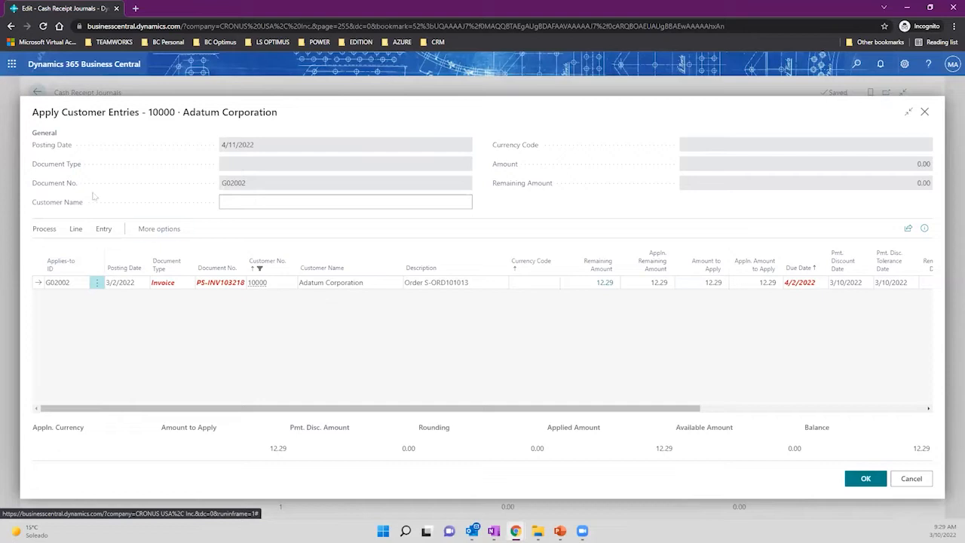
# Review the invoice's 12.29 amount and 4/2/2022 due date, then confirm the application.
pyautogui.moveTo(63, 112); pyautogui.dragTo(139, 113)
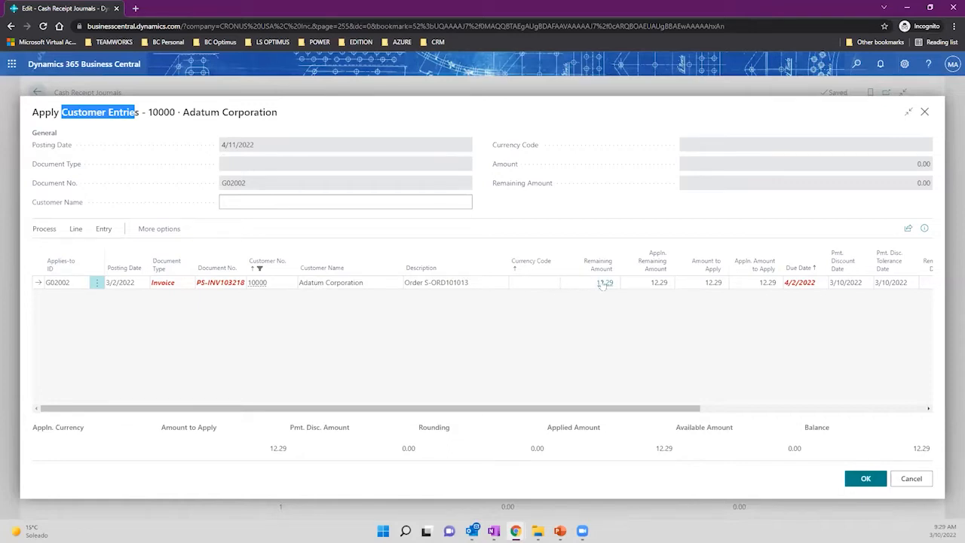
pyautogui.click(709, 283)
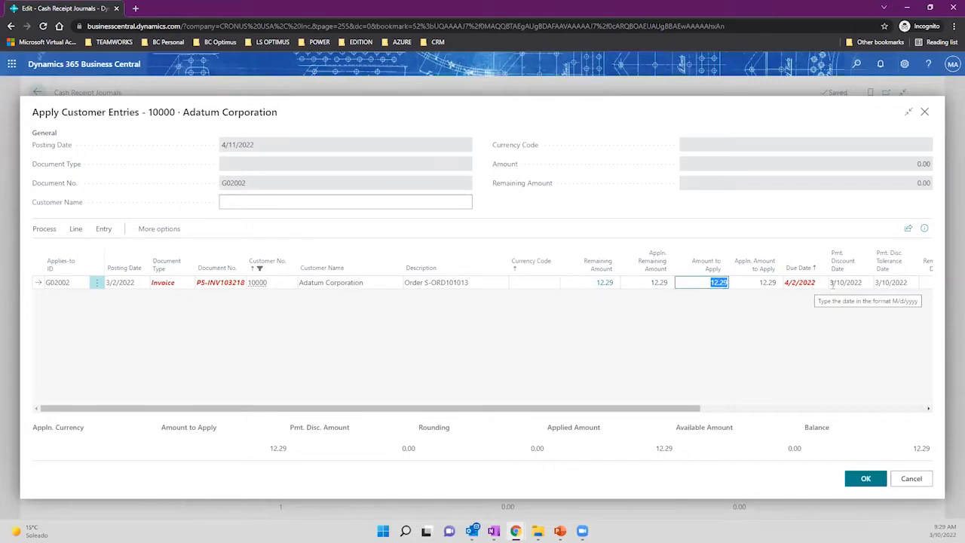
pyautogui.click(861, 282)
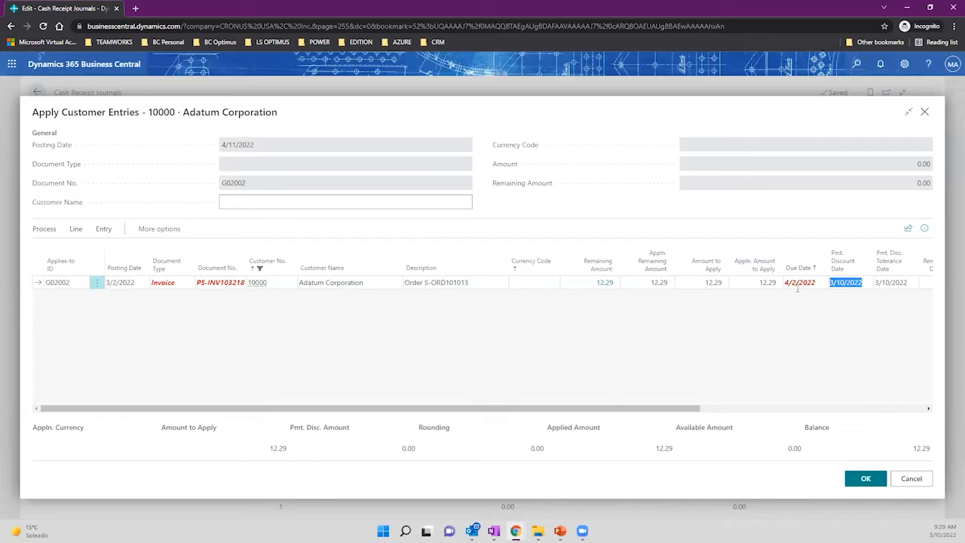
pyautogui.moveTo(817, 284); pyautogui.dragTo(785, 283)
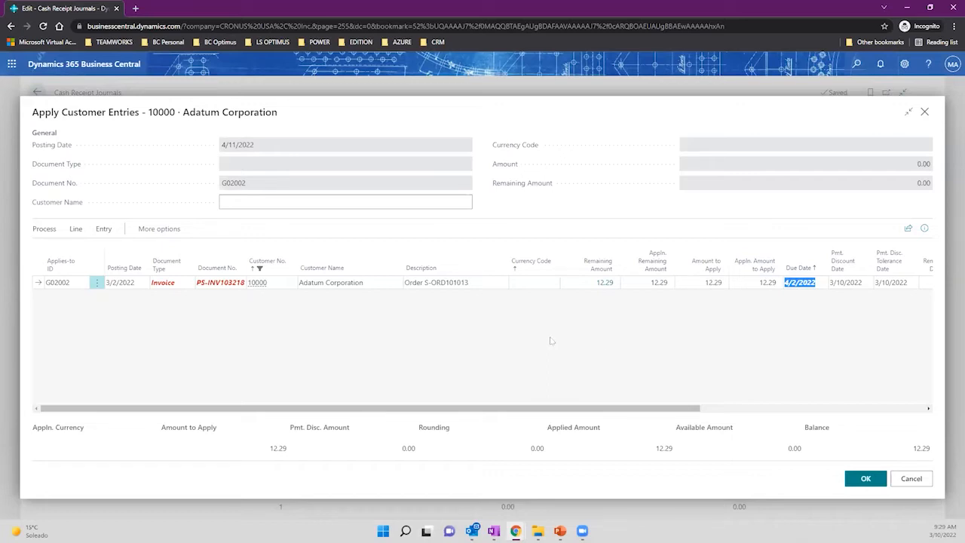
pyautogui.click(862, 479)
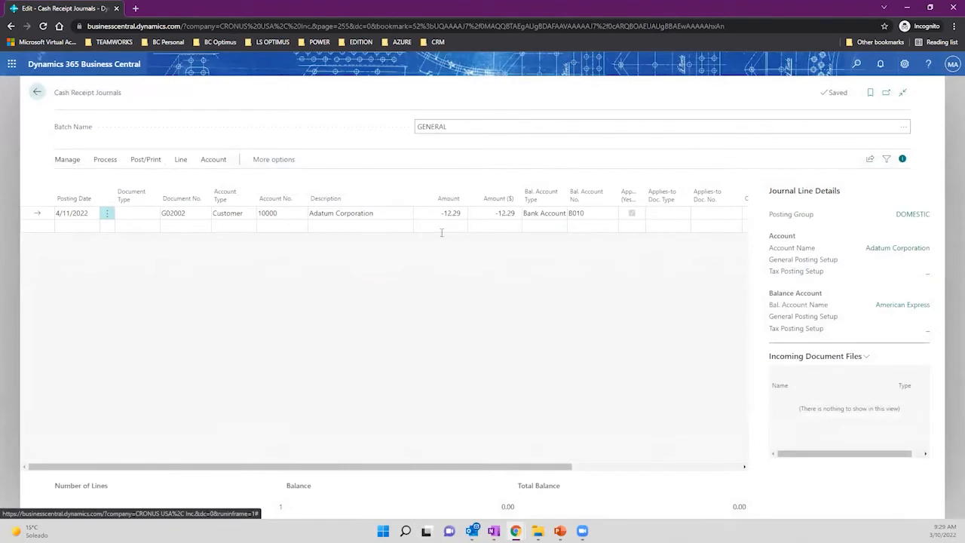
pyautogui.click(439, 214)
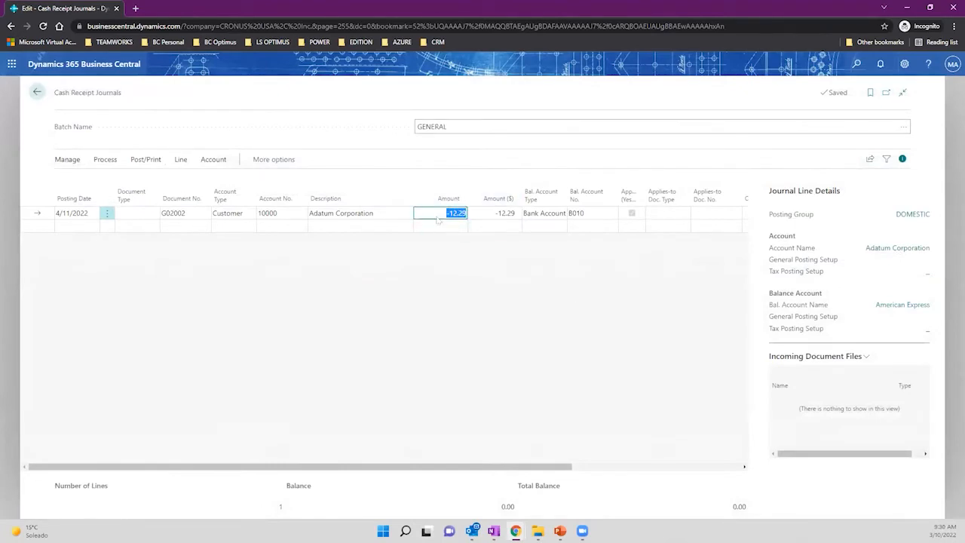
pyautogui.click(489, 213)
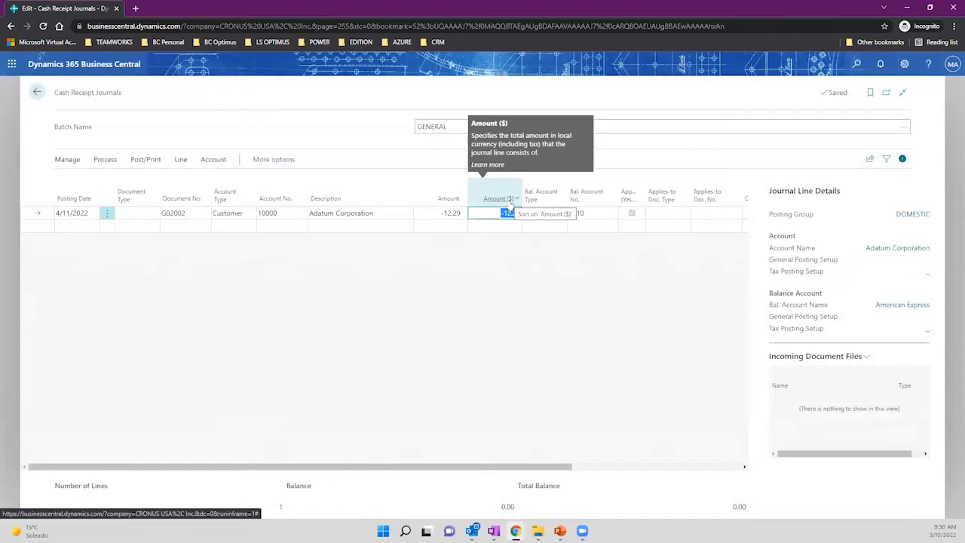
pyautogui.click(444, 216)
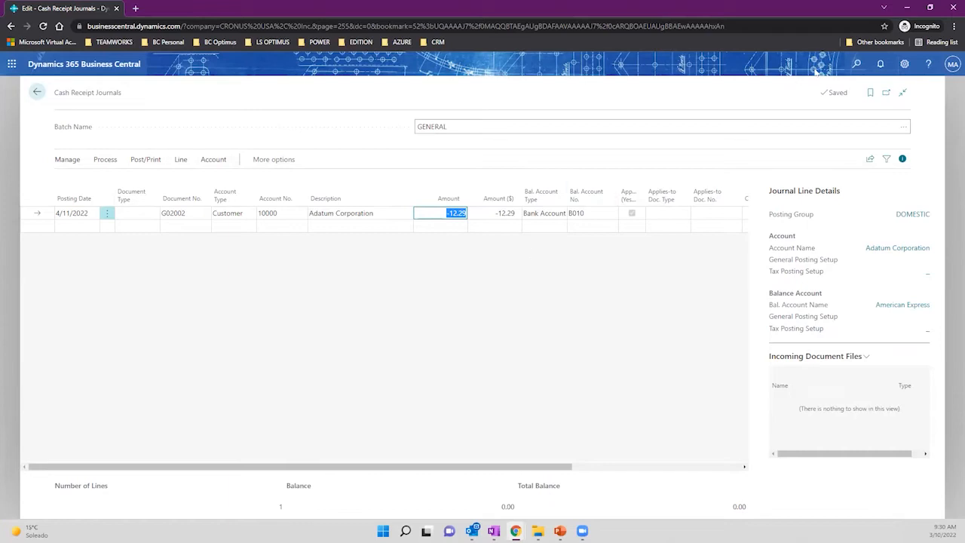
pyautogui.click(854, 64)
pyautogui.write('currence')
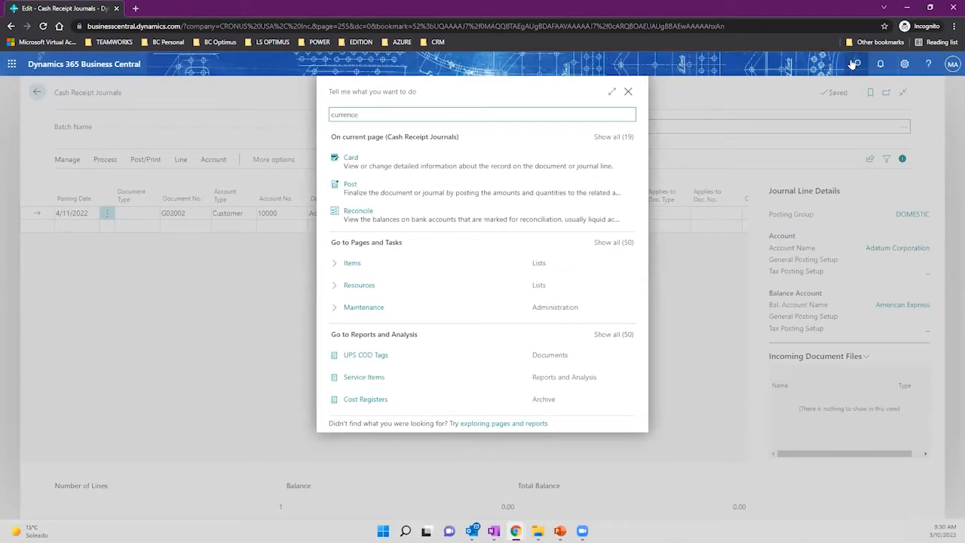
pyautogui.press('BackSpace')
pyautogui.write('ies')
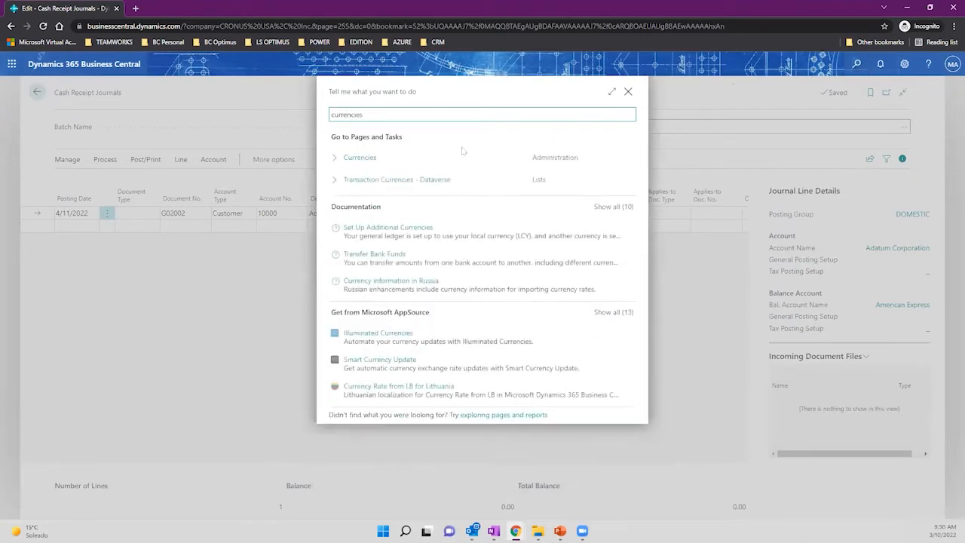
pyautogui.click(349, 168)
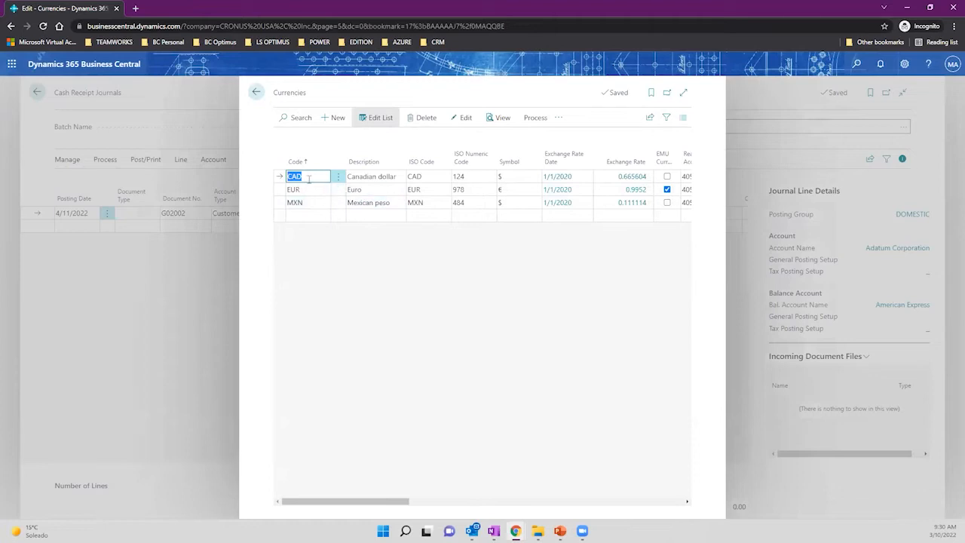
pyautogui.click(305, 188)
pyautogui.click(304, 202)
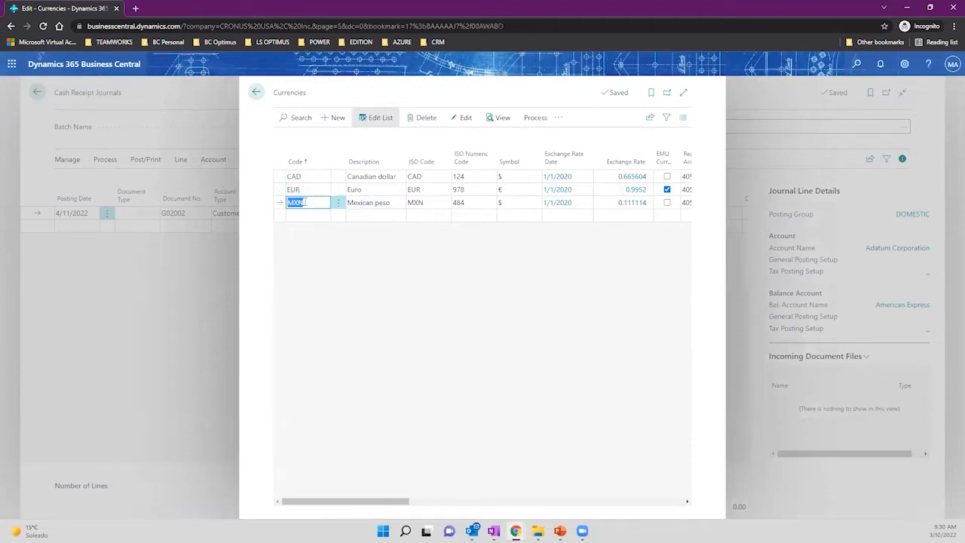
pyautogui.click(257, 92)
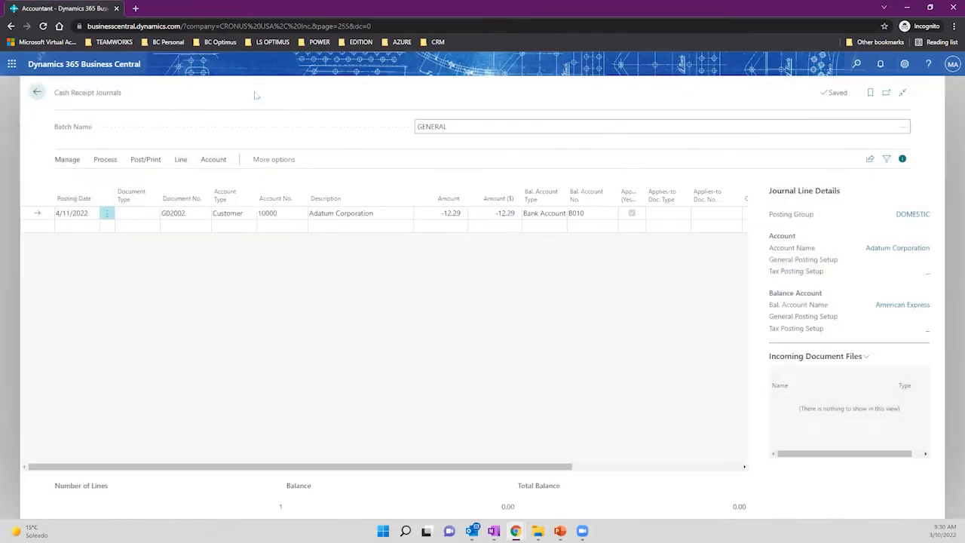
# Open the bank account B010 card from the full bank account list.
pyautogui.click(597, 213)
pyautogui.click(612, 213)
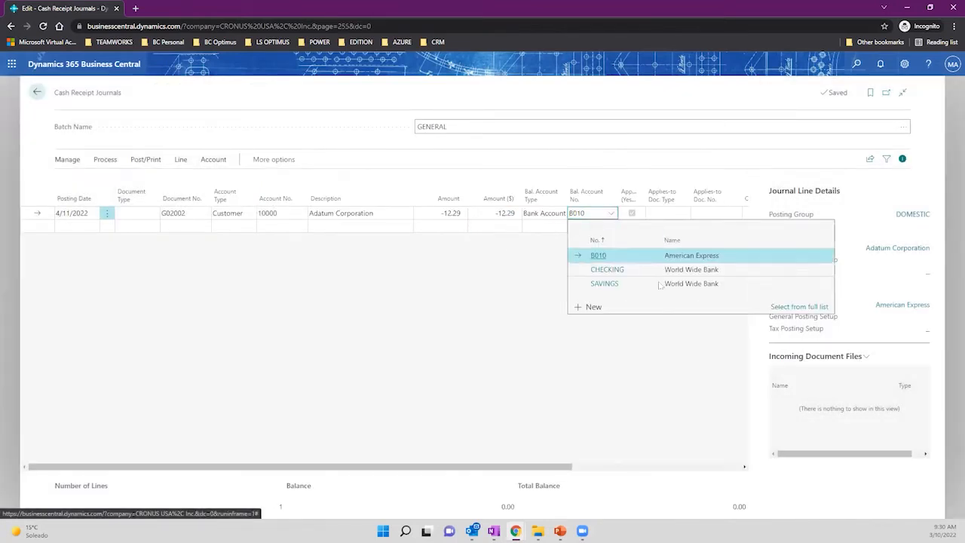
pyautogui.click(798, 307)
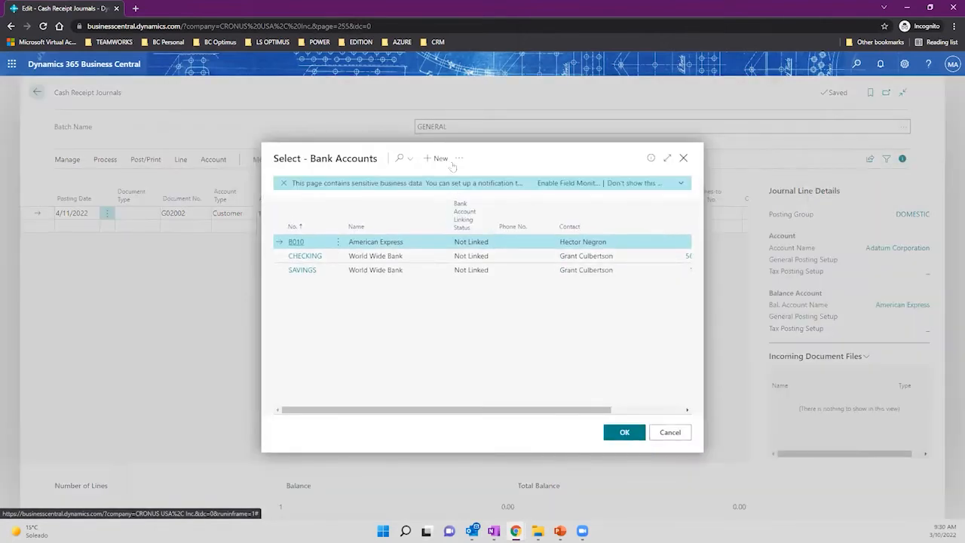
pyautogui.click(458, 158)
pyautogui.moveTo(543, 179)
pyautogui.click(599, 179)
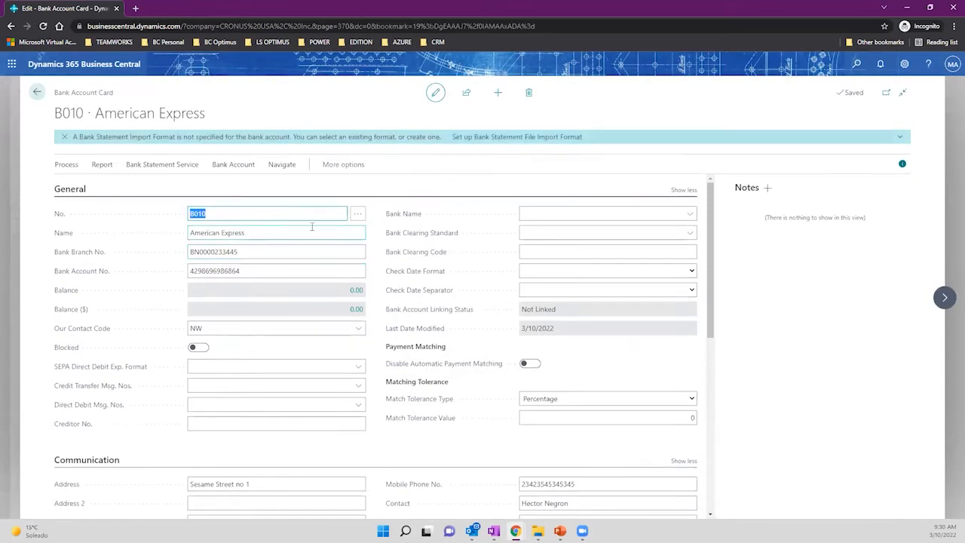
# Check B010's currency code options and close the card and list without changes.
pyautogui.scroll(-3, 312, 226)
pyautogui.scroll(-1, 313, 226)
pyautogui.scroll(-2, 312, 230)
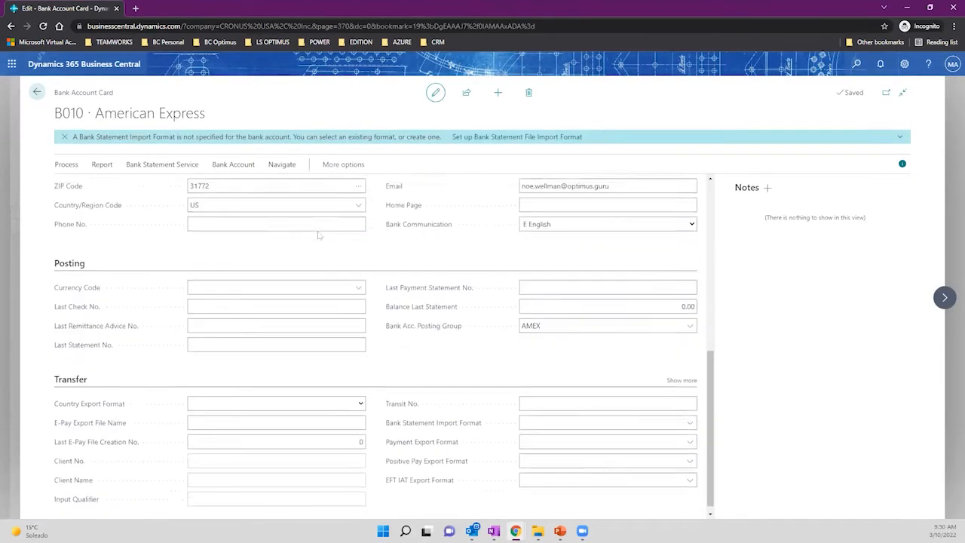
pyautogui.click(326, 281)
pyautogui.click(350, 281)
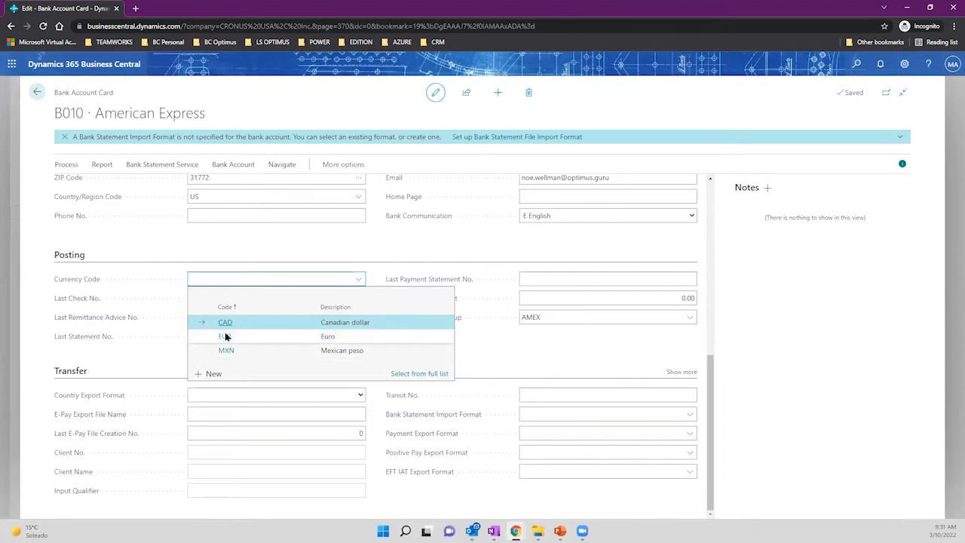
pyautogui.click(221, 258)
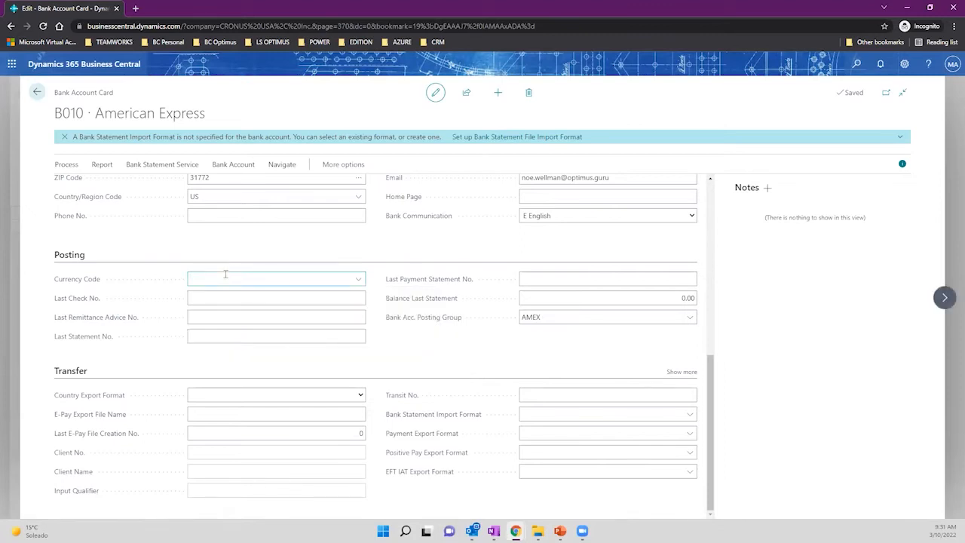
pyautogui.click(37, 94)
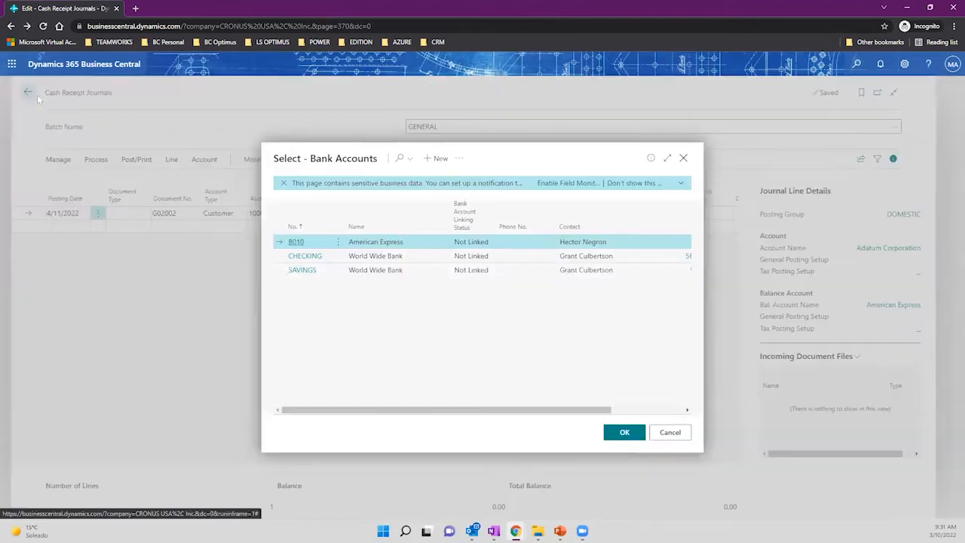
pyautogui.click(670, 434)
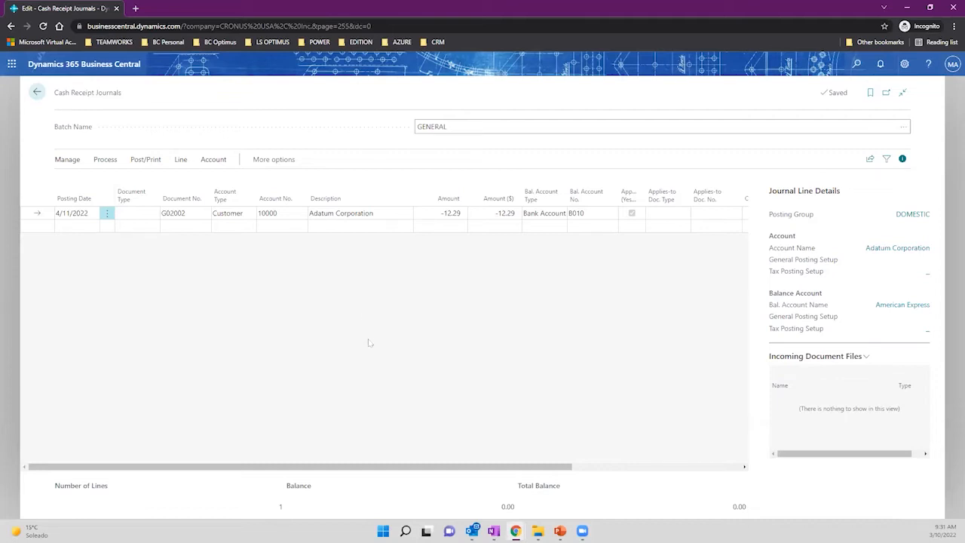
pyautogui.moveTo(358, 471); pyautogui.dragTo(315, 467)
# Personalize the journal to add a Currency Code column after Amount ($), then check the line's currency list.
pyautogui.click(905, 64)
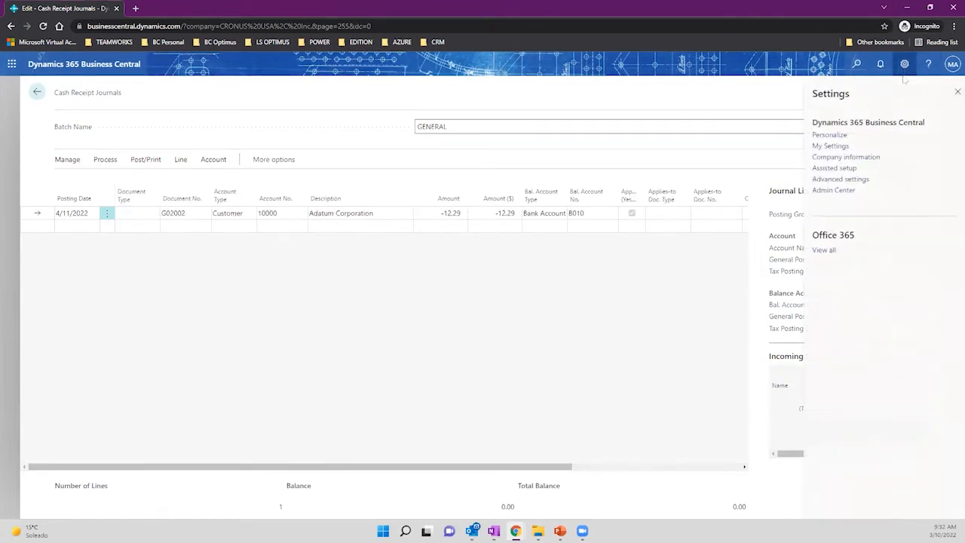
pyautogui.click(836, 147)
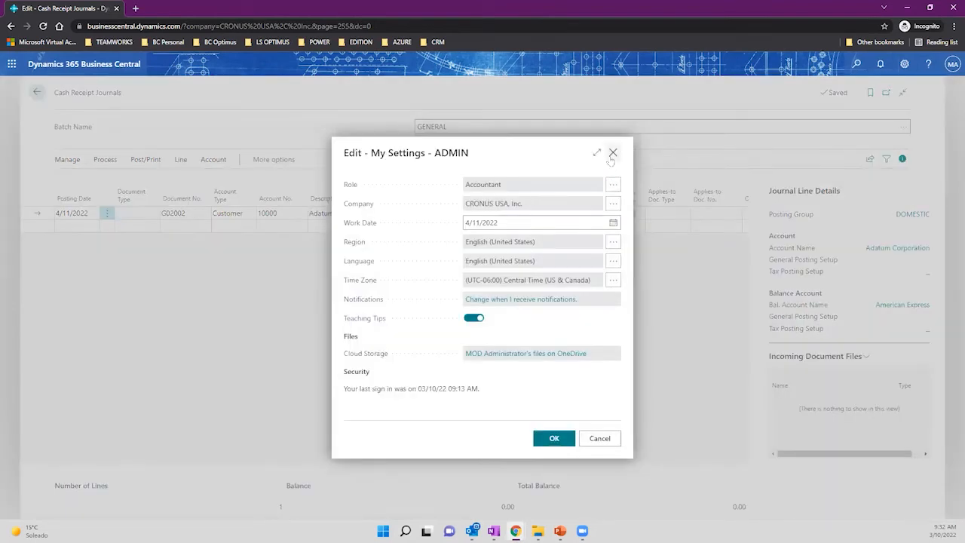
pyautogui.click(612, 153)
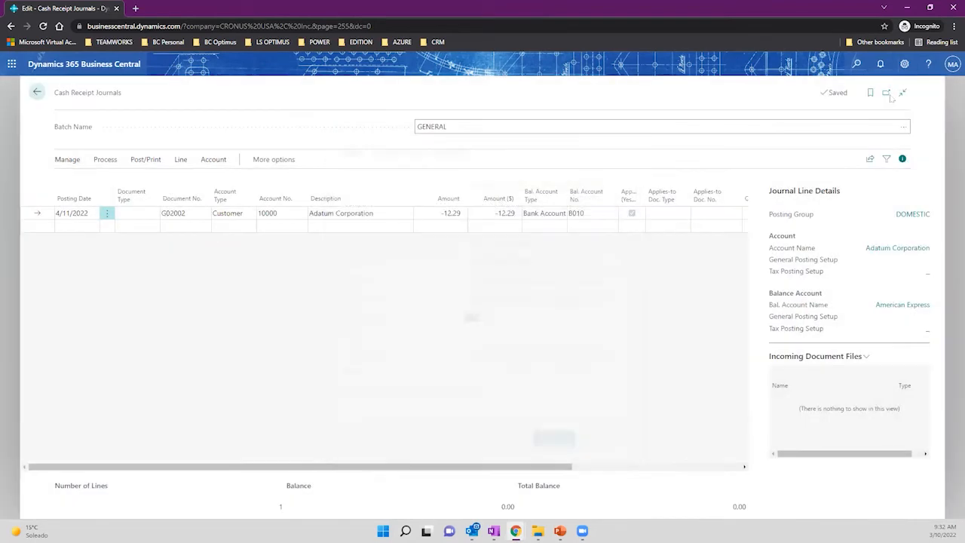
pyautogui.click(905, 64)
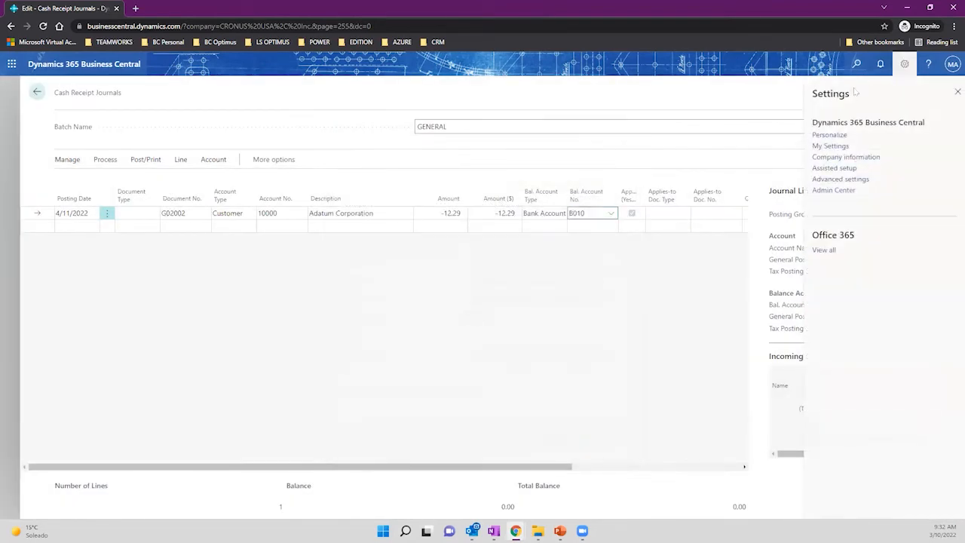
pyautogui.click(829, 134)
pyautogui.click(589, 97)
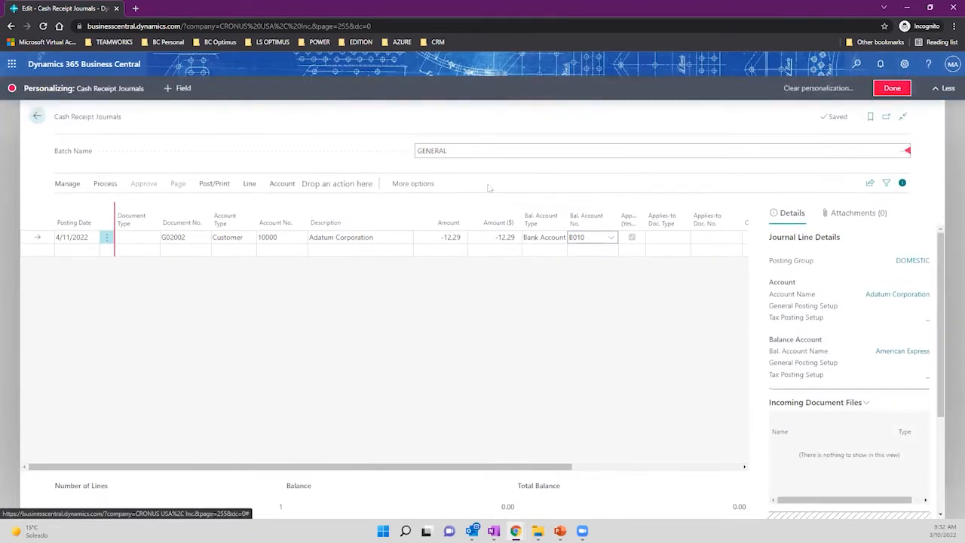
pyautogui.click(183, 87)
pyautogui.moveTo(856, 198)
pyautogui.mouseDown()
pyautogui.moveTo(739, 188)
pyautogui.moveTo(392, 215)
pyautogui.moveTo(462, 221)
pyautogui.mouseUp()
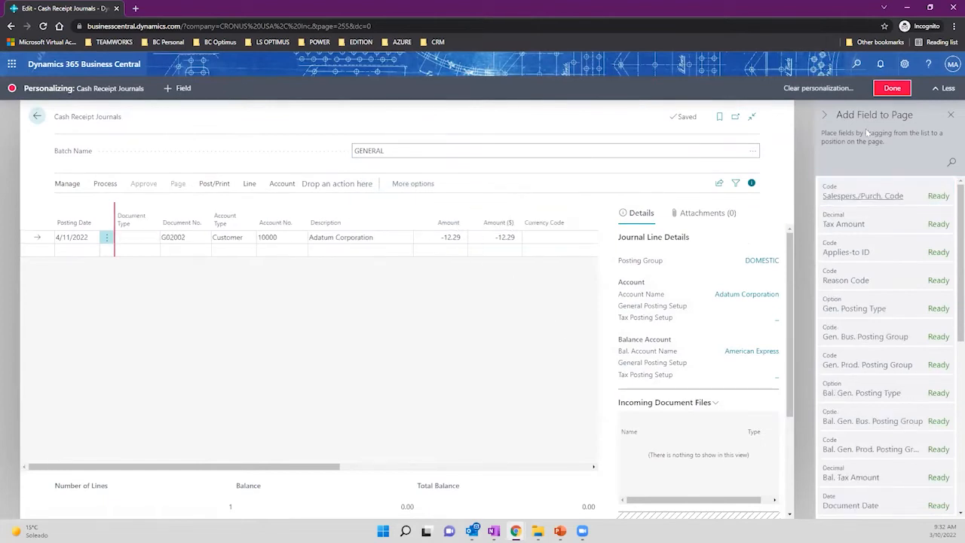
pyautogui.click(892, 88)
pyautogui.click(587, 214)
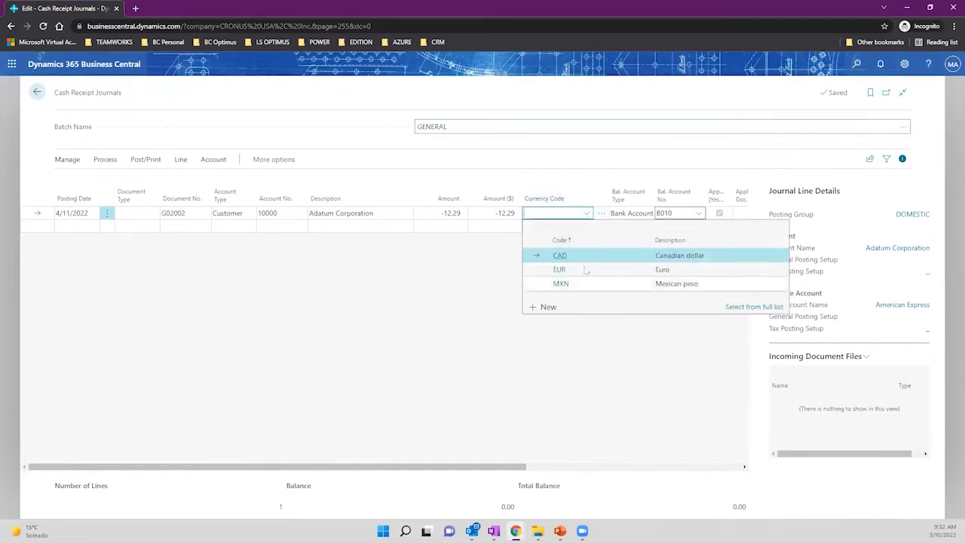
pyautogui.click(448, 265)
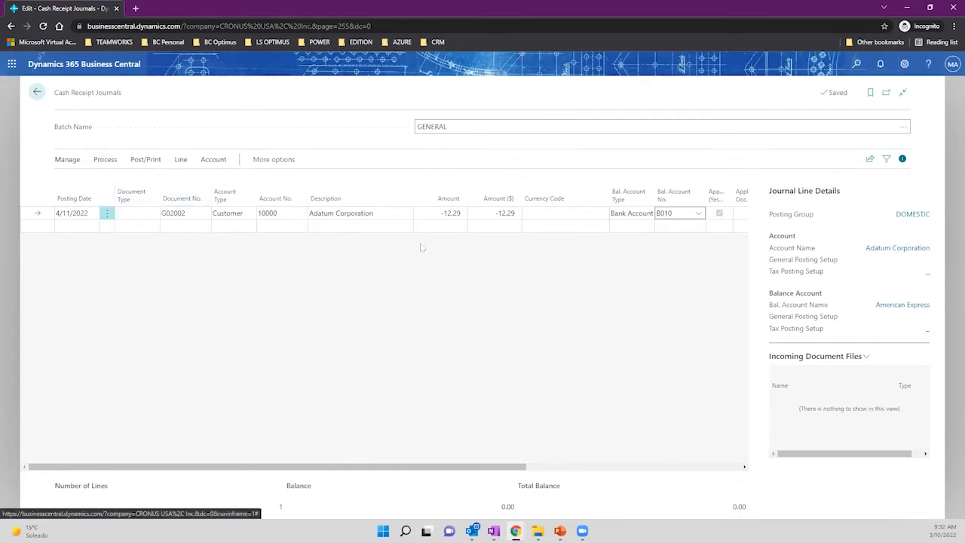
pyautogui.click(134, 161)
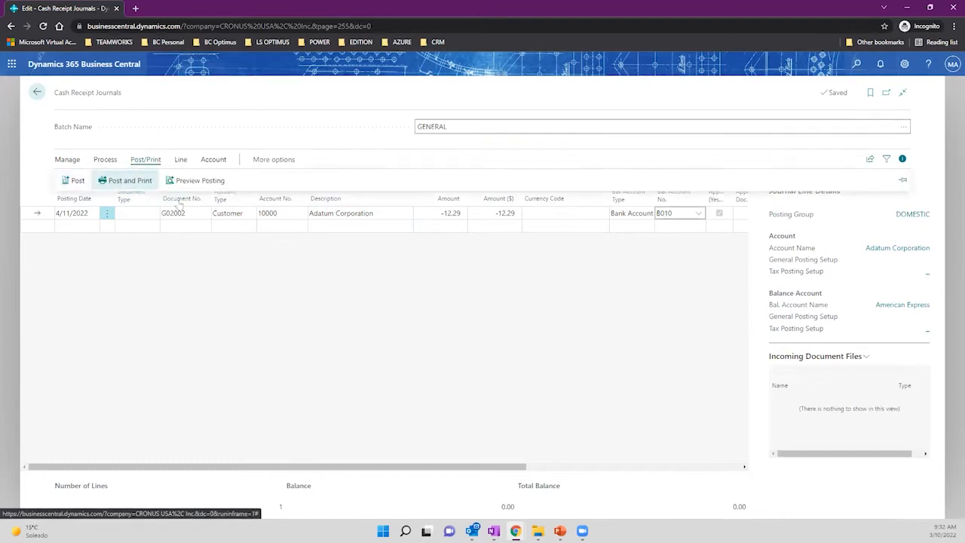
pyautogui.click(196, 181)
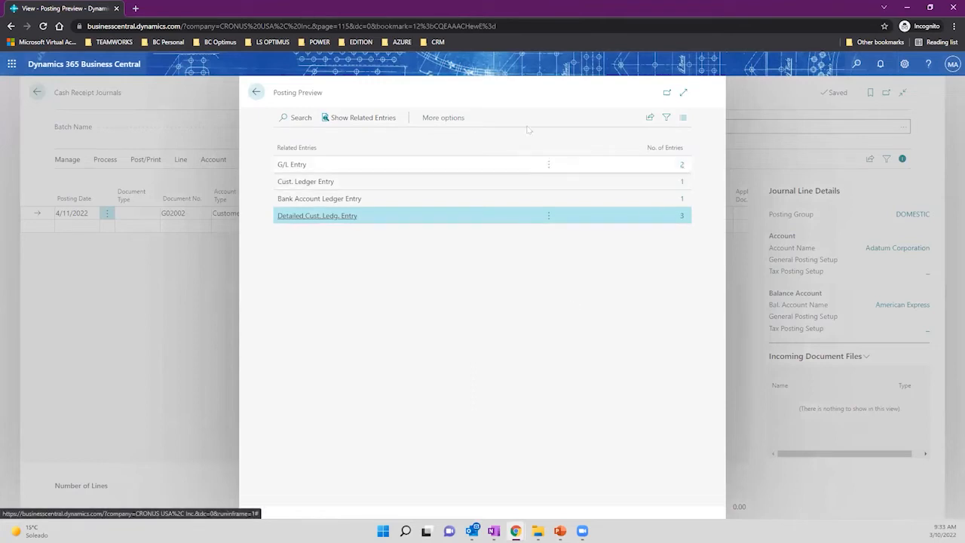
pyautogui.moveTo(274, 92); pyautogui.dragTo(326, 95)
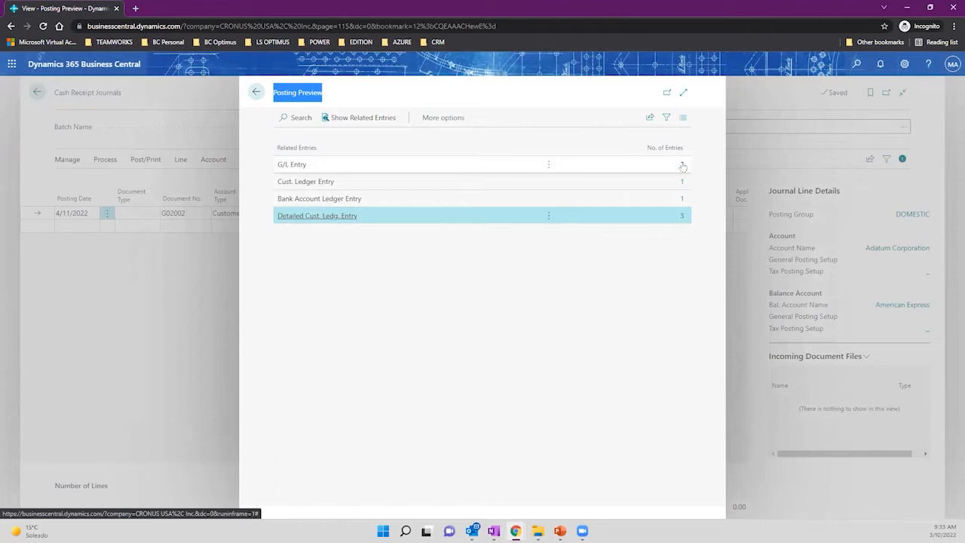
pyautogui.click(682, 165)
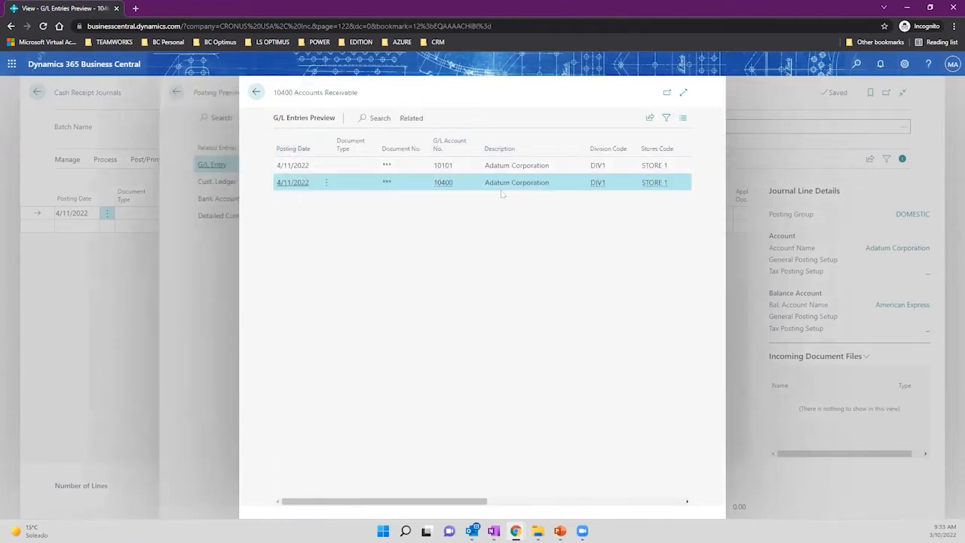
pyautogui.click(684, 94)
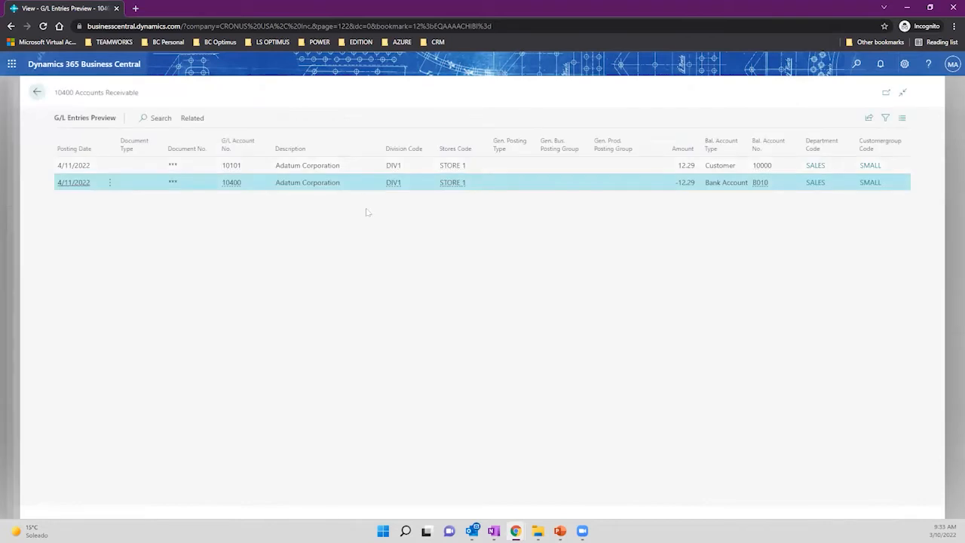
pyautogui.click(232, 167)
pyautogui.moveTo(231, 167)
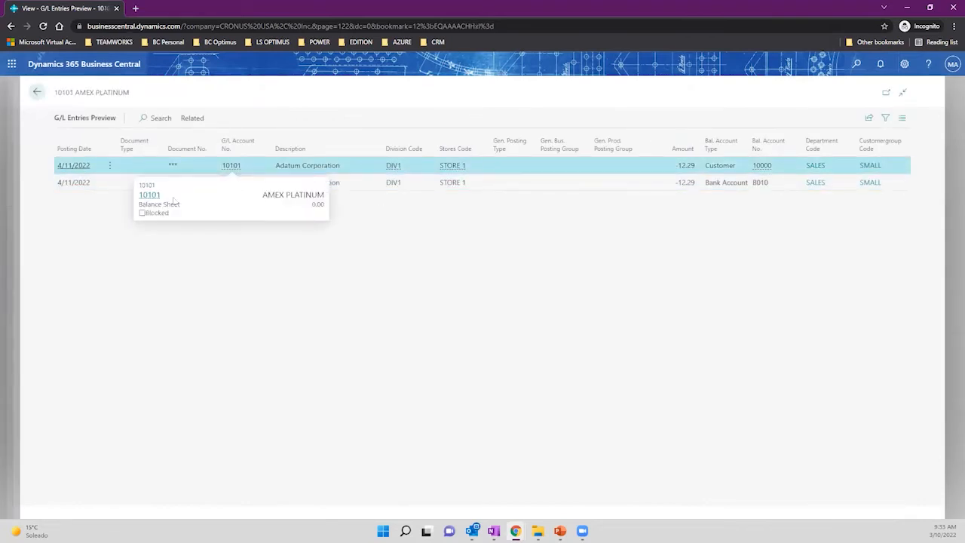
pyautogui.click(232, 183)
pyautogui.moveTo(231, 183)
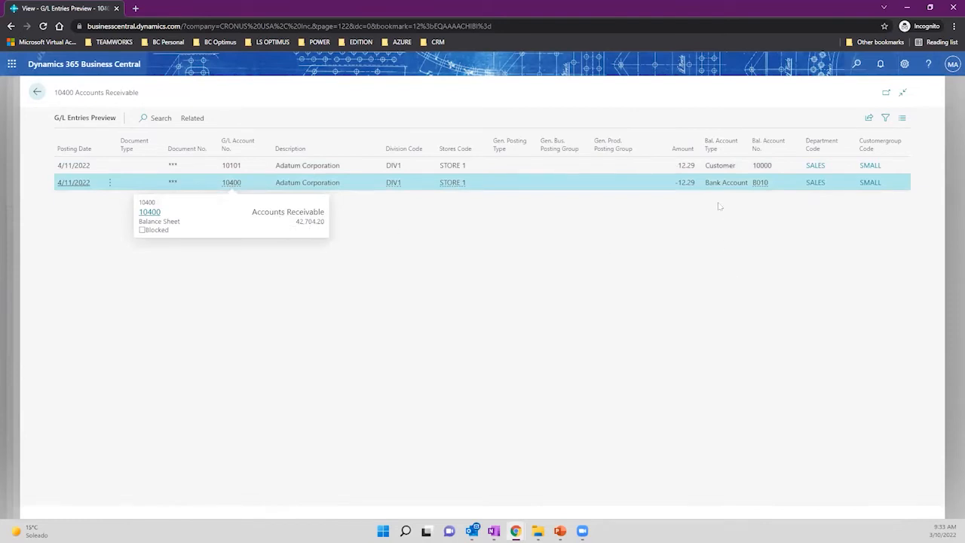
pyautogui.click(38, 92)
pyautogui.click(255, 93)
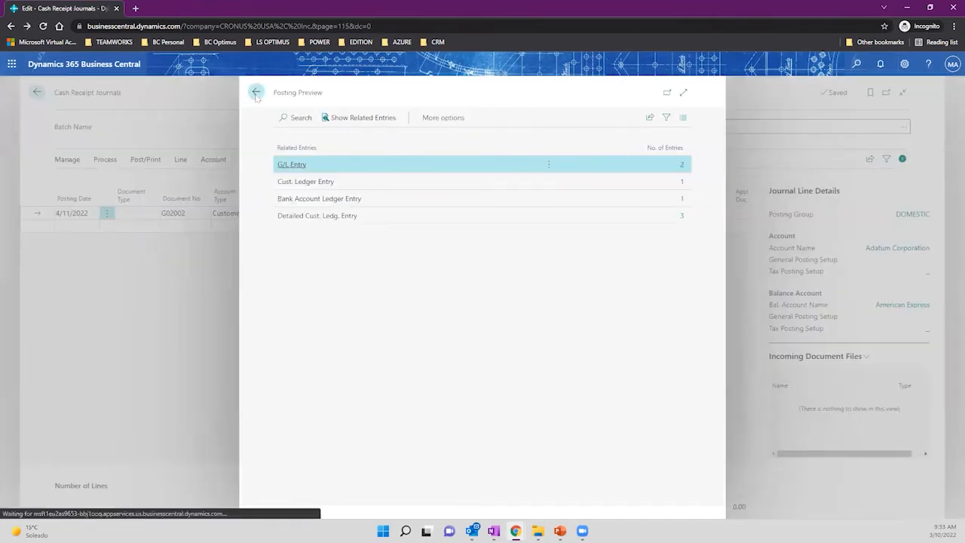
pyautogui.click(436, 213)
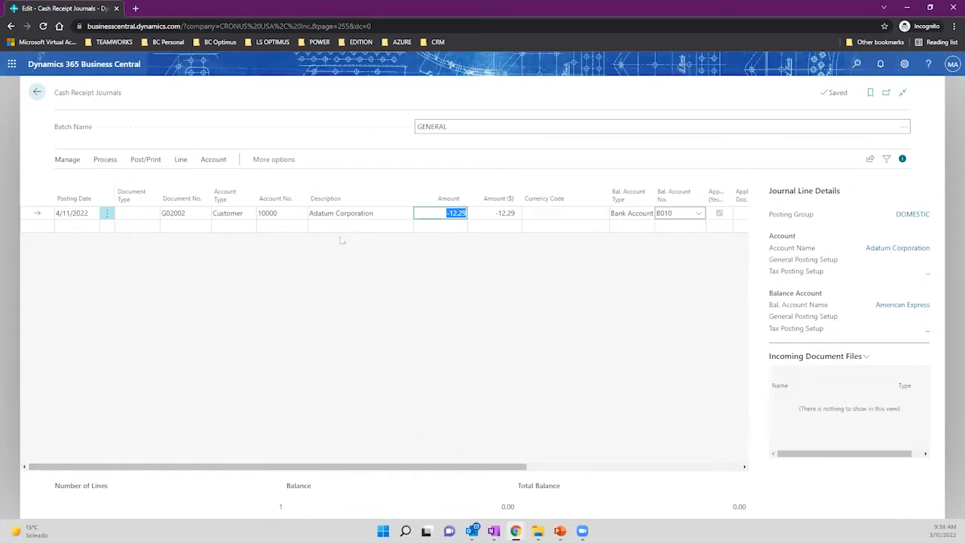
# Append 99999 to the journal line's description.
pyautogui.click(392, 214)
pyautogui.click(392, 214)
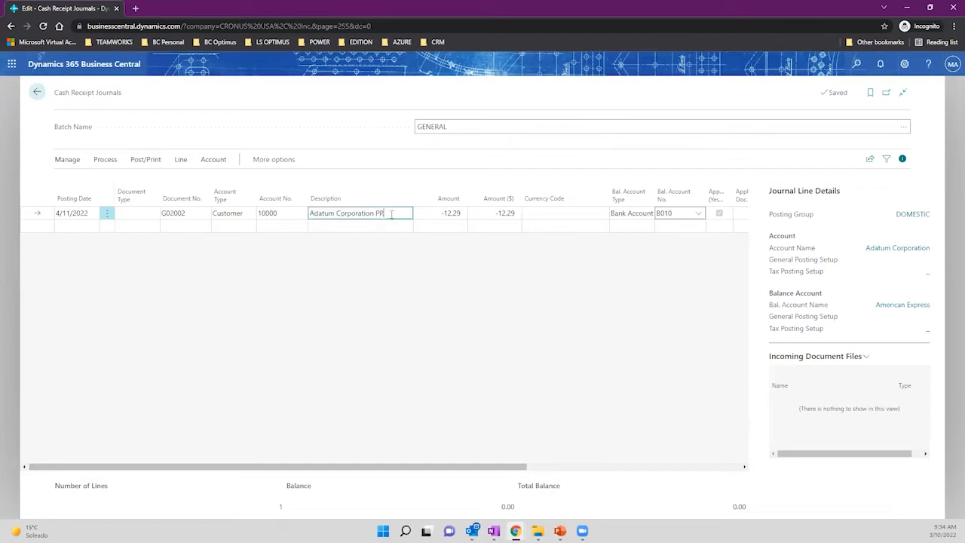
pyautogui.write('99999')
pyautogui.press('Tab')
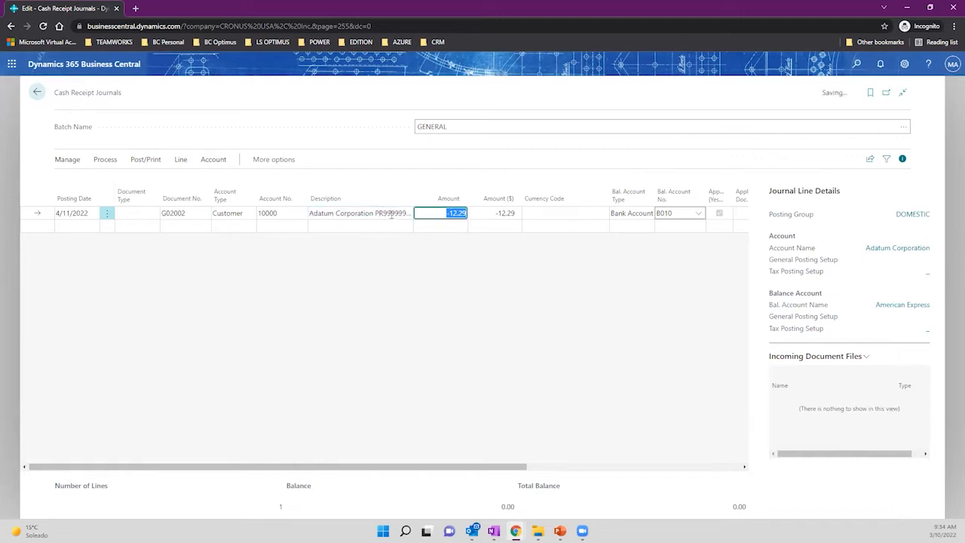
# Set the line's posting date to the work date (w), replacing 12 April 2022.
pyautogui.click(145, 161)
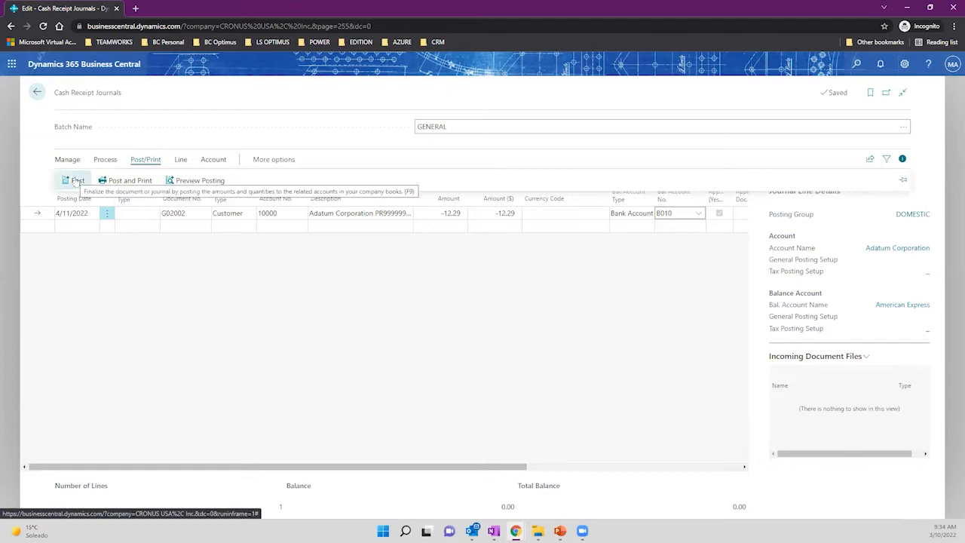
pyautogui.click(73, 214)
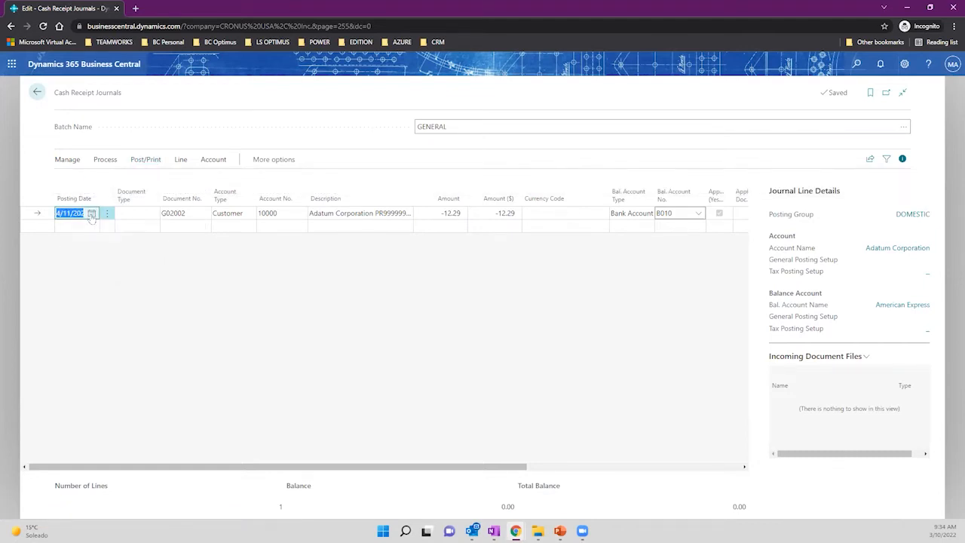
pyautogui.click(91, 214)
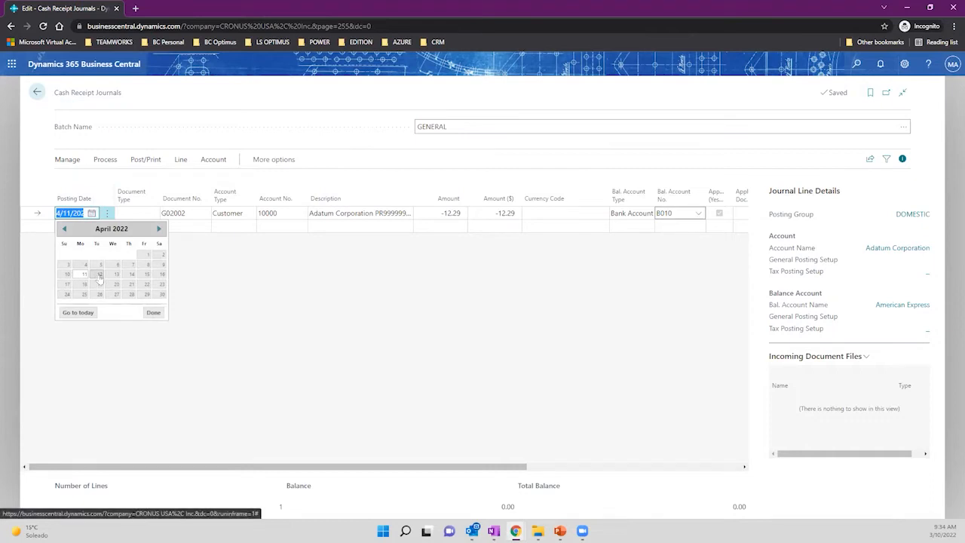
pyautogui.click(99, 276)
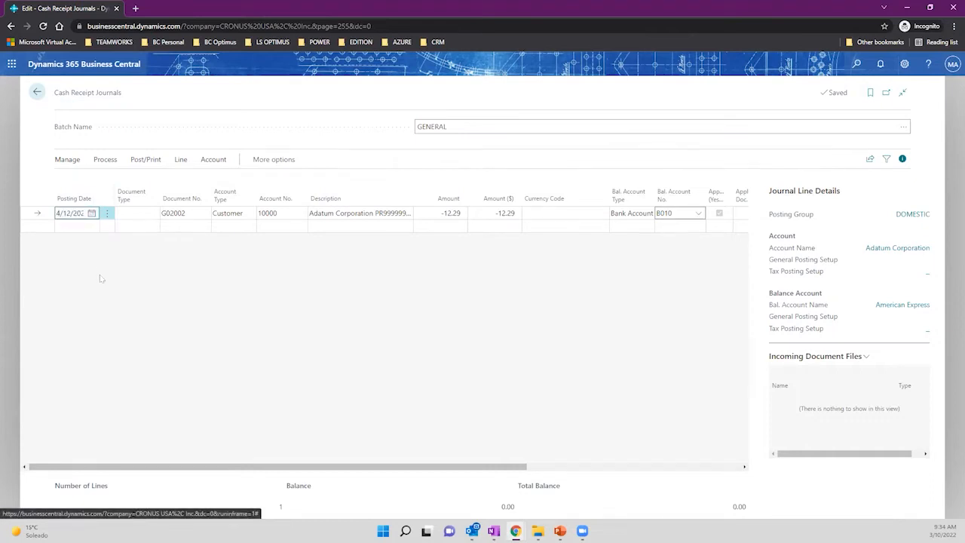
pyautogui.click(91, 213)
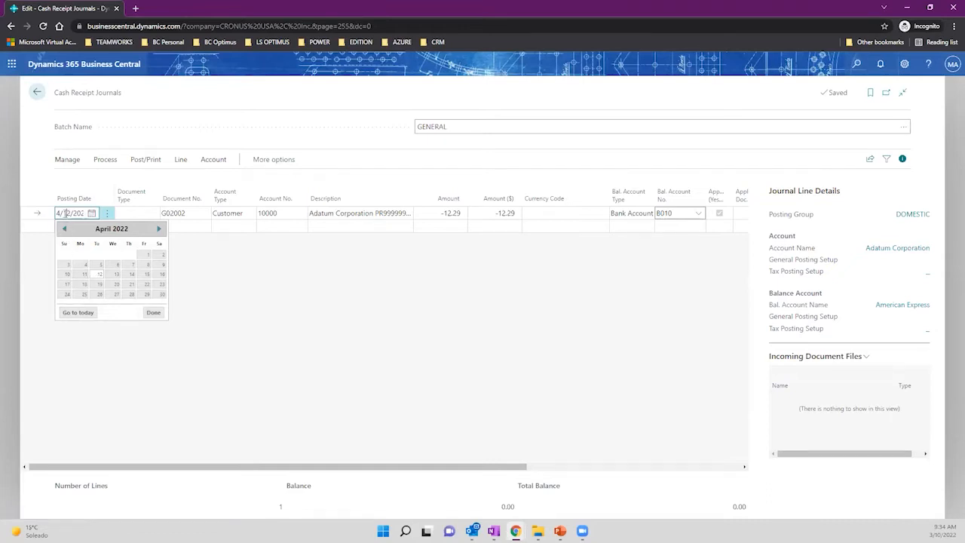
pyautogui.moveTo(64, 214); pyautogui.dragTo(94, 214)
pyautogui.write('w')
pyautogui.press('Tab')
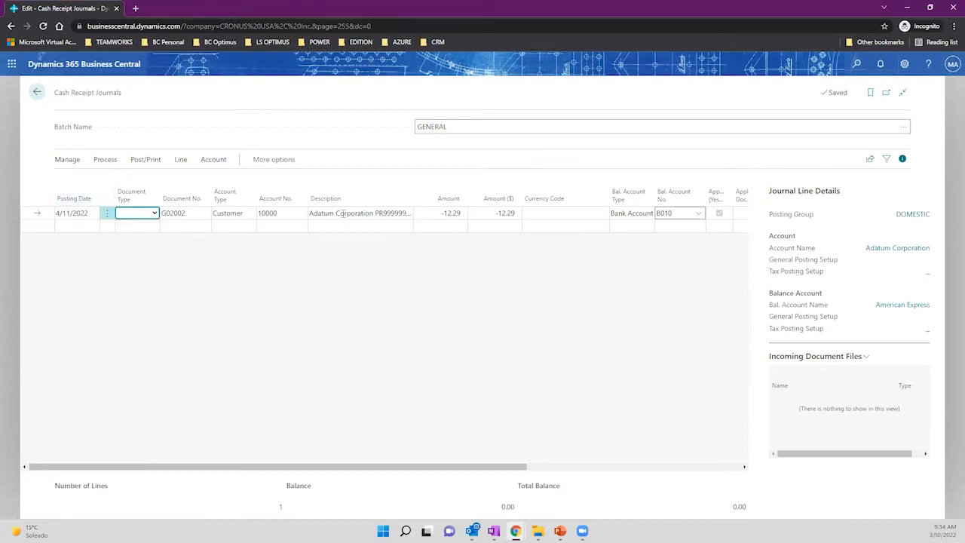
pyautogui.click(375, 214)
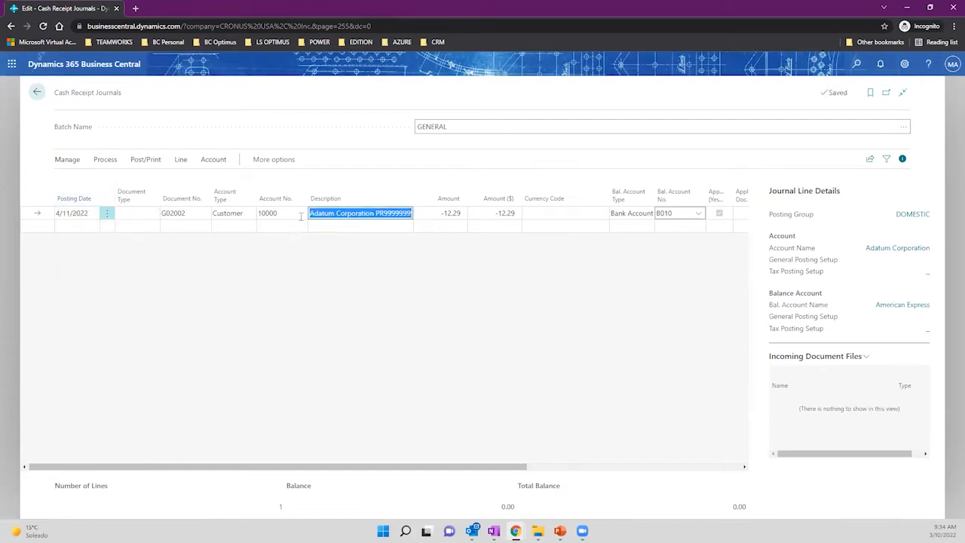
pyautogui.click(66, 213)
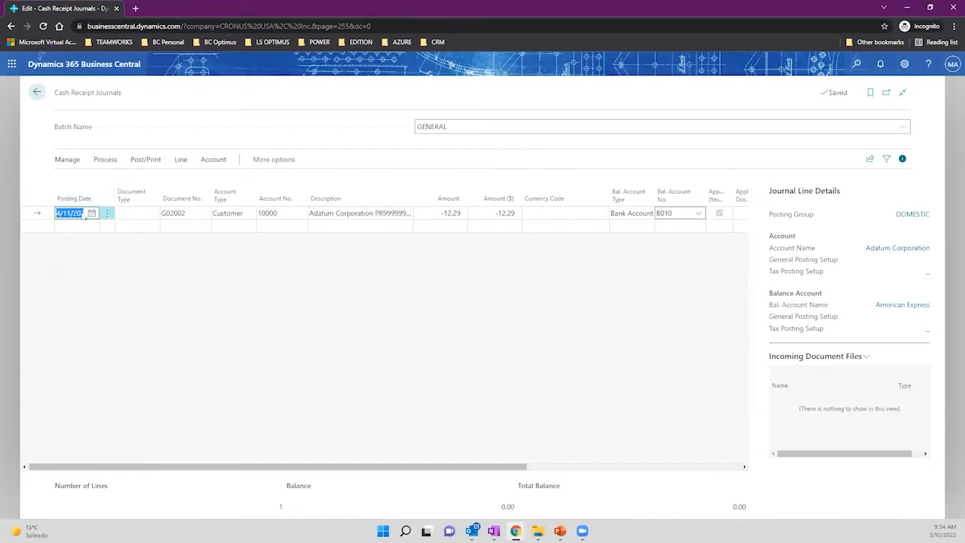
pyautogui.click(445, 213)
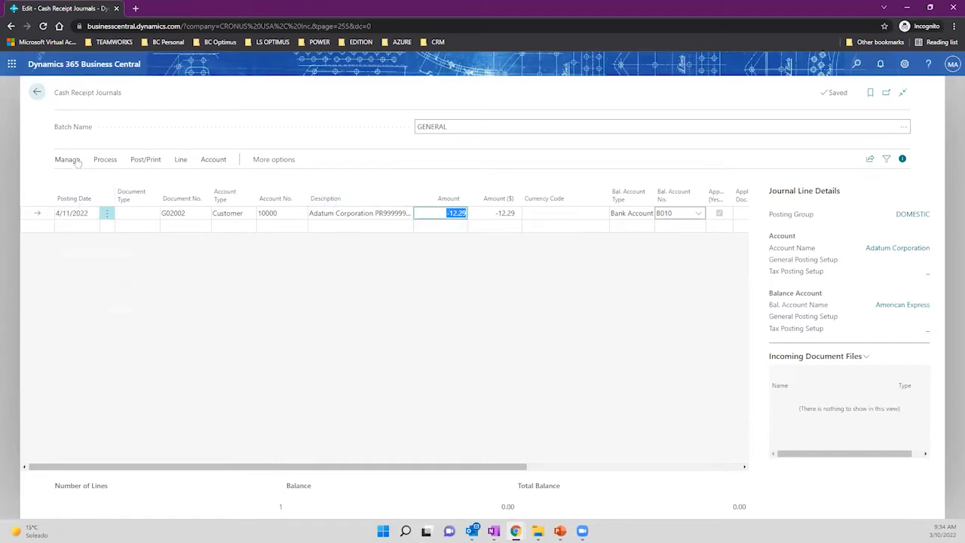
# Post the Adatum Corporation cash receipt line, then return home and open Tell Me search.
pyautogui.click(102, 160)
pyautogui.click(148, 160)
pyautogui.click(78, 181)
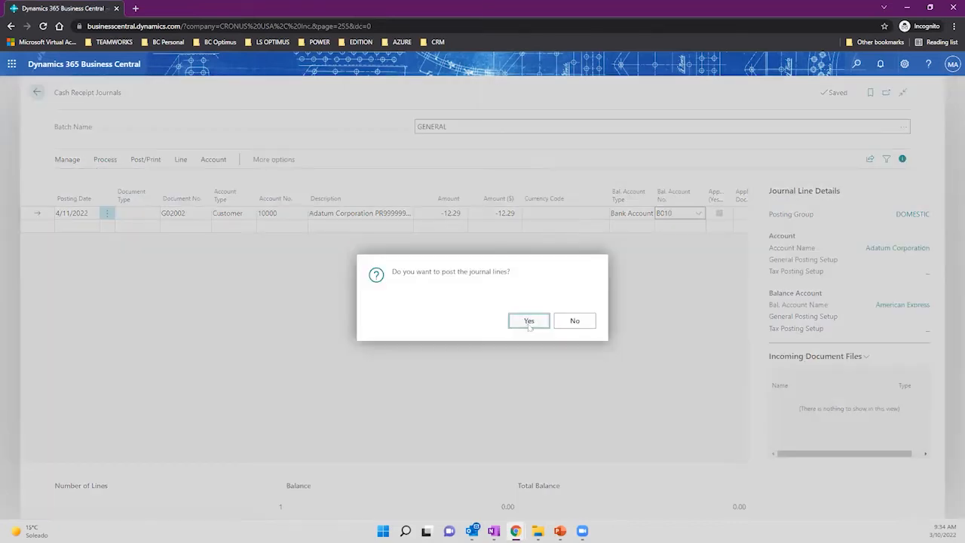
pyautogui.click(526, 320)
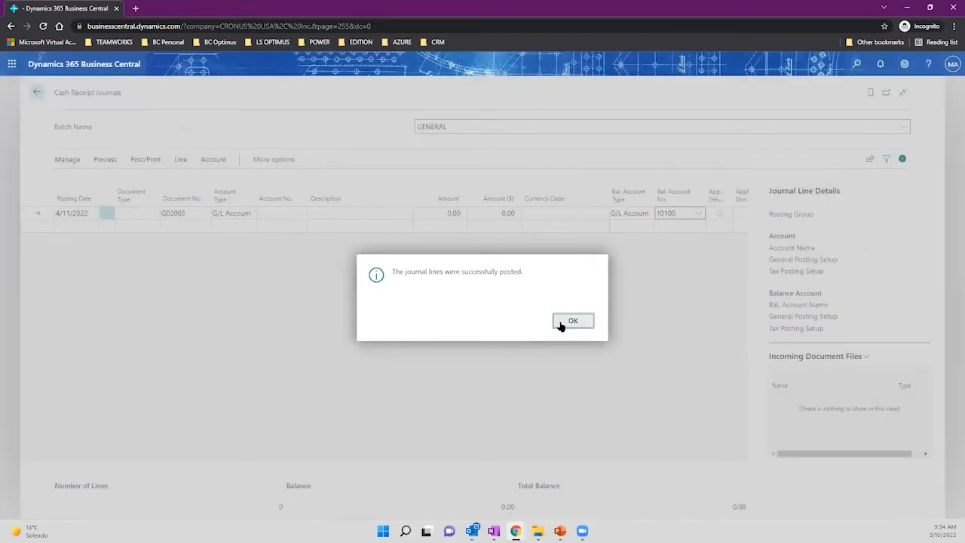
pyautogui.click(558, 323)
pyautogui.click(37, 93)
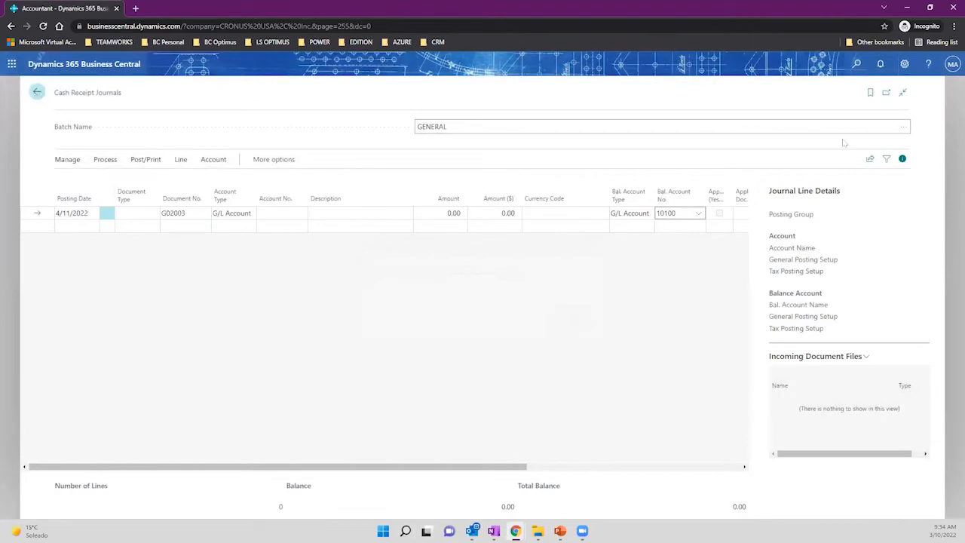
pyautogui.click(858, 67)
# Search 'payment reg' in Tell Me and open Register Customer Payments full-window.
pyautogui.write('register')
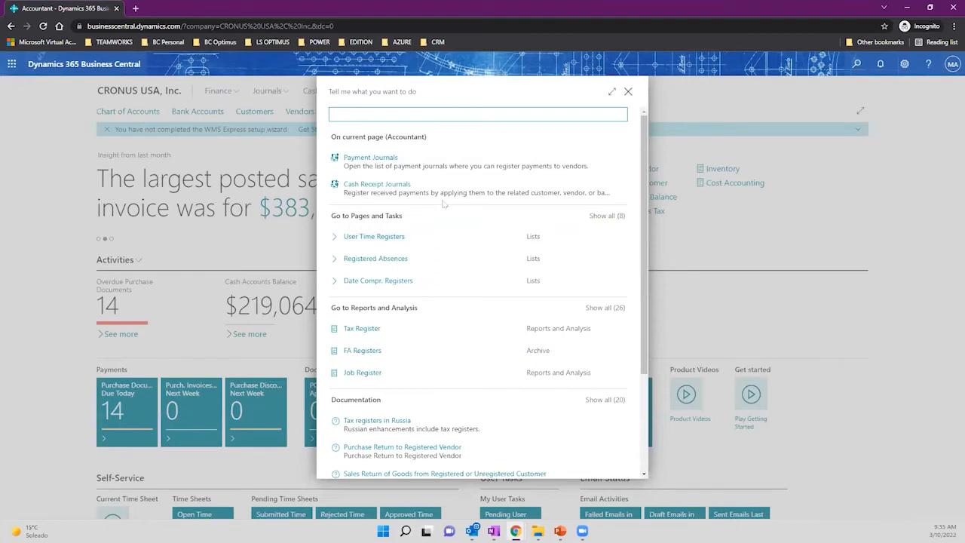
pyautogui.write('payment reg')
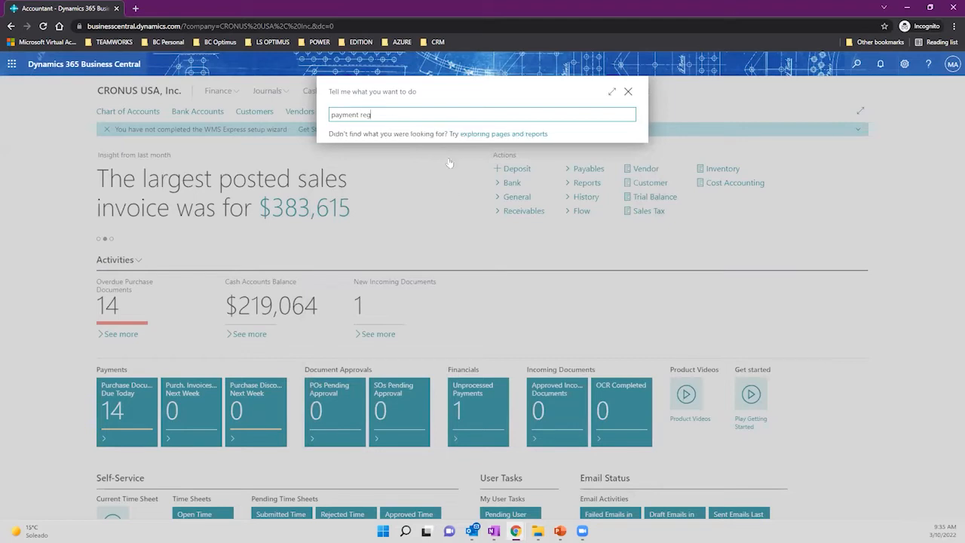
pyautogui.click(395, 235)
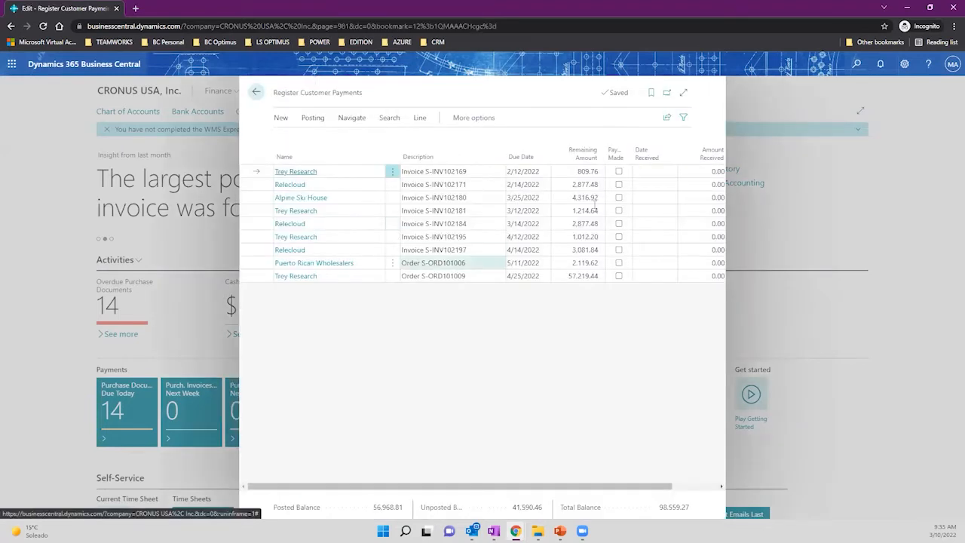
pyautogui.click(683, 94)
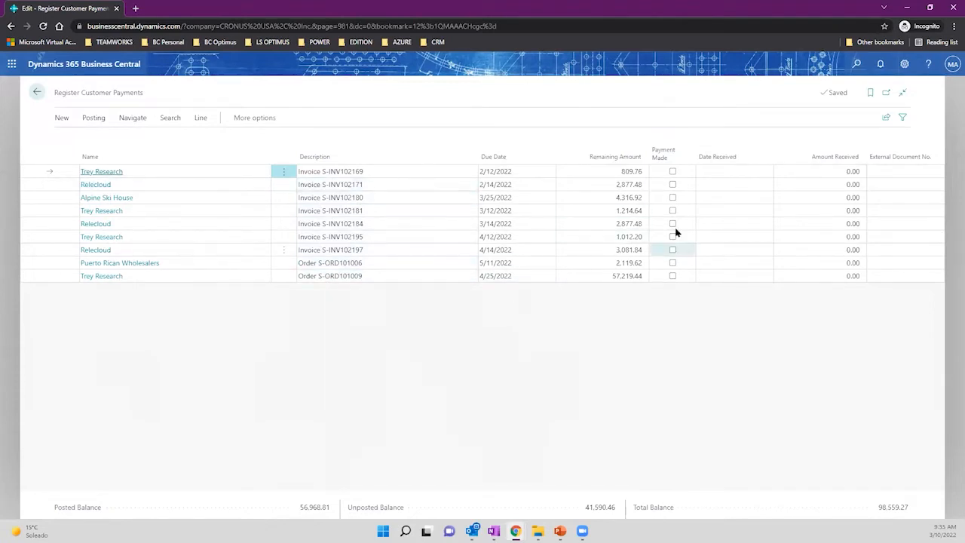
# Tick Payment Made on the first seven invoices, from Trey Research 809.76 to Relecloud 3,081.84.
pyautogui.click(673, 171)
pyautogui.click(673, 184)
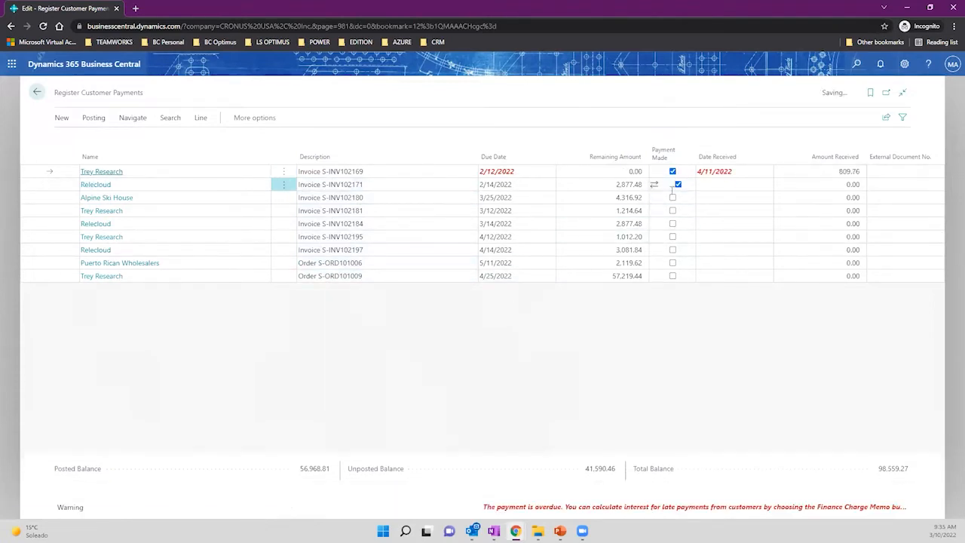
pyautogui.click(673, 197)
pyautogui.click(673, 211)
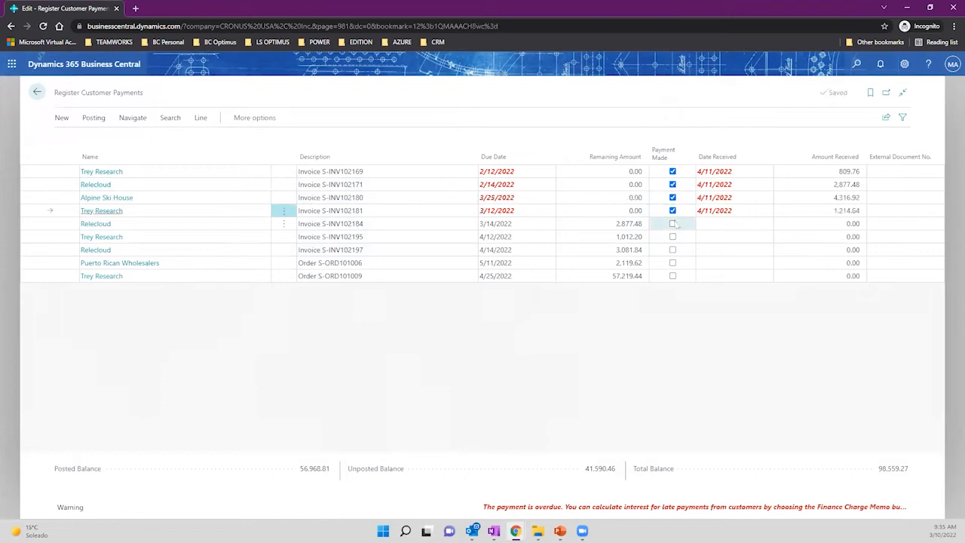
pyautogui.click(673, 224)
pyautogui.click(672, 237)
pyautogui.click(672, 250)
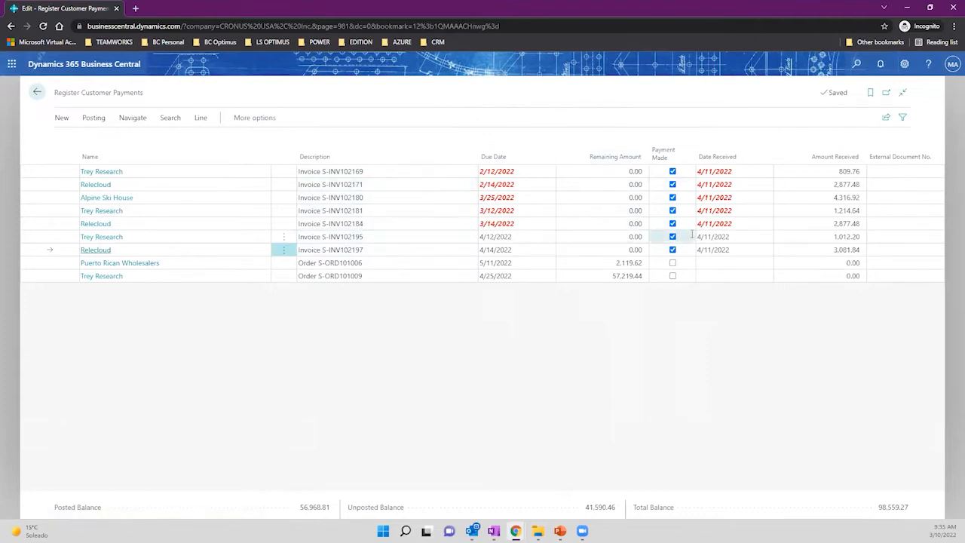
# Open the Payment Registration Setup dialog from the page's Setup actions.
pyautogui.click(133, 118)
pyautogui.click(94, 118)
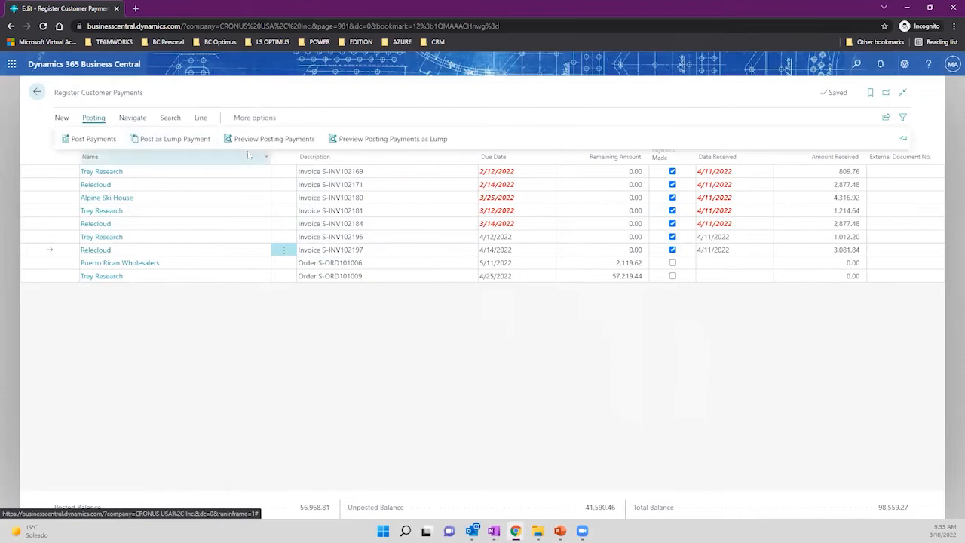
pyautogui.click(247, 118)
pyautogui.click(245, 118)
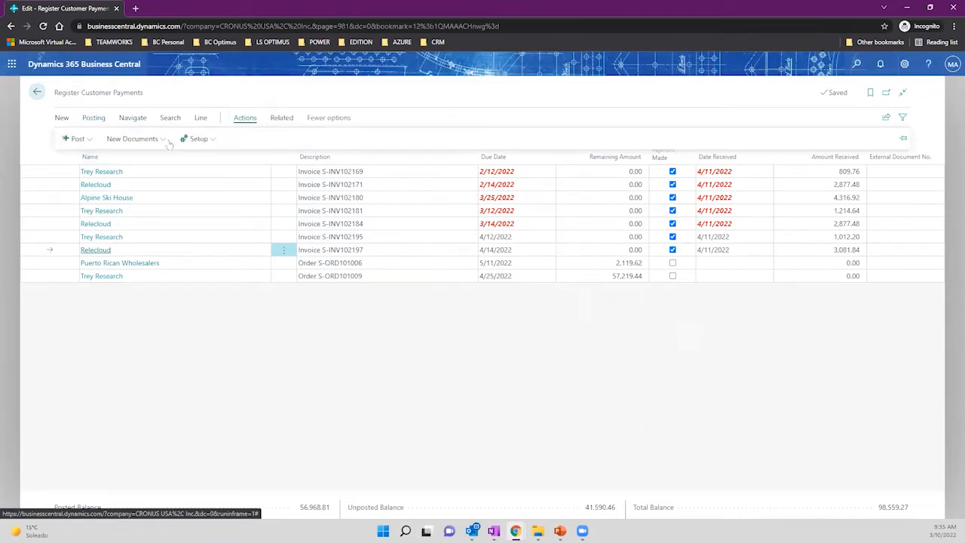
pyautogui.click(201, 140)
pyautogui.click(202, 158)
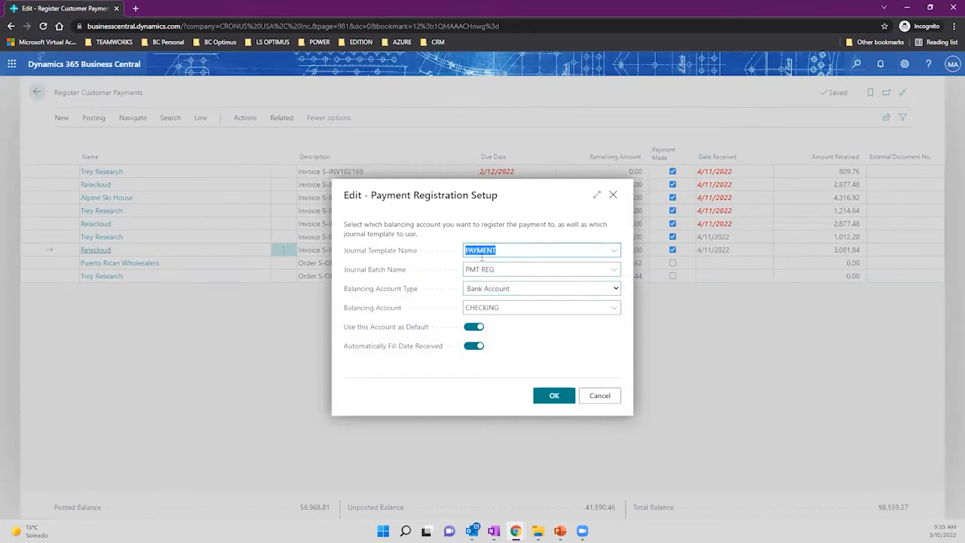
# Set the payment registration balancing account to bank account B010 and save the setup.
pyautogui.click(567, 309)
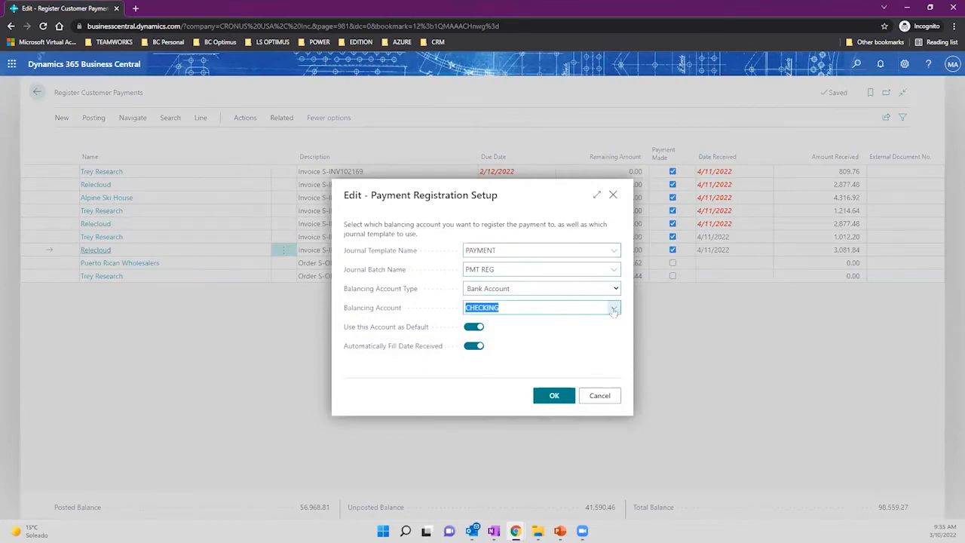
pyautogui.click(614, 308)
pyautogui.click(538, 351)
pyautogui.click(598, 397)
# Recheck that the setup keeps B010, then close the payments page without posting.
pyautogui.click(281, 118)
pyautogui.click(246, 118)
pyautogui.click(192, 138)
pyautogui.click(215, 156)
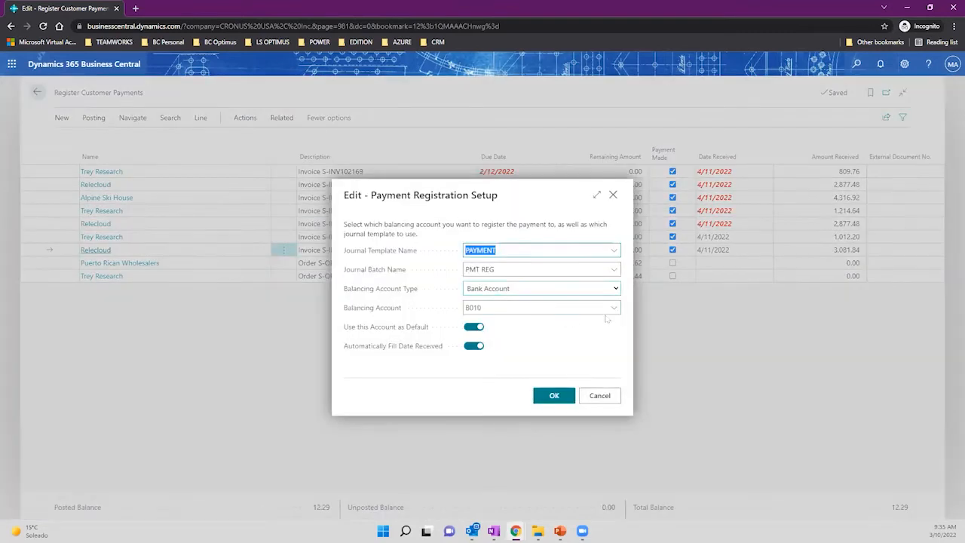
pyautogui.click(555, 396)
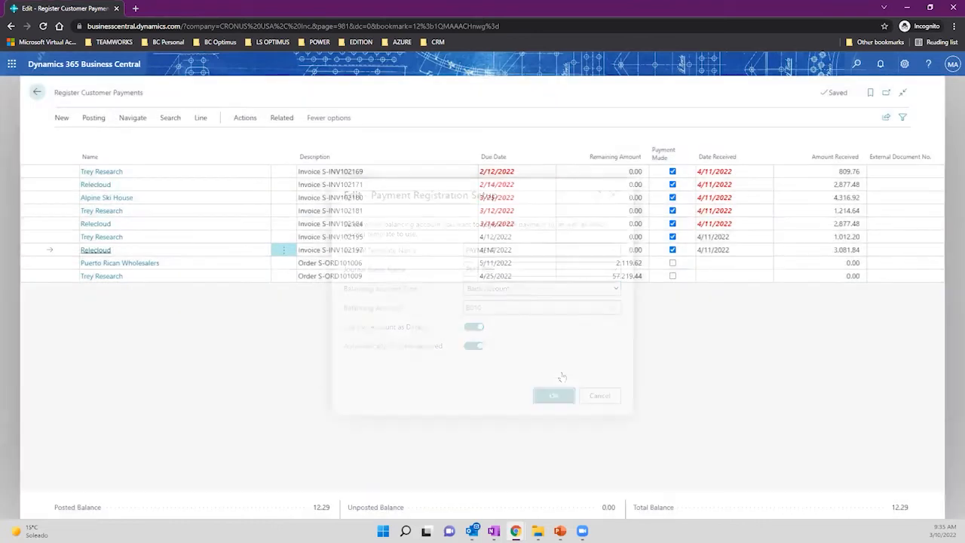
pyautogui.click(36, 92)
pyautogui.click(531, 327)
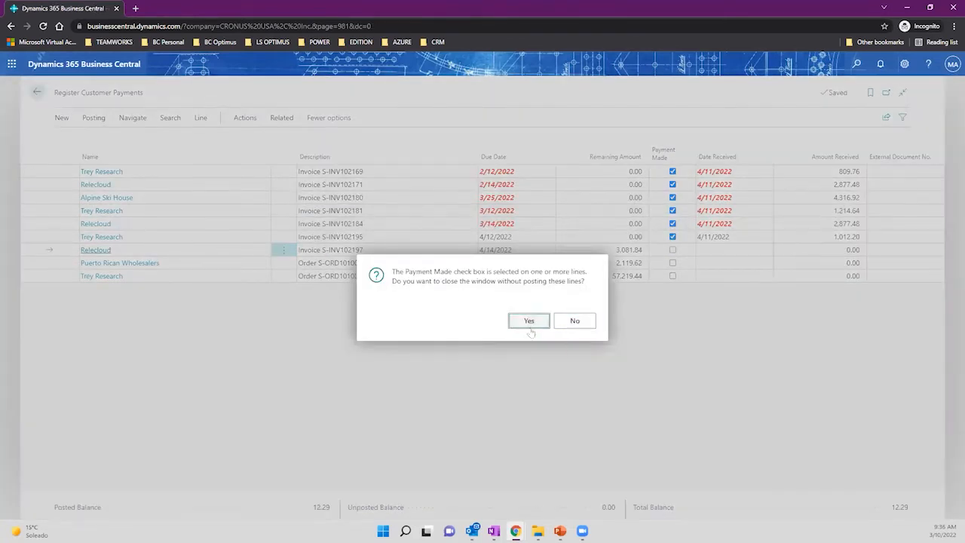
# Search Tell Me for 'payment register' and open Register Customer Payments.
pyautogui.click(855, 64)
pyautogui.write('cu')
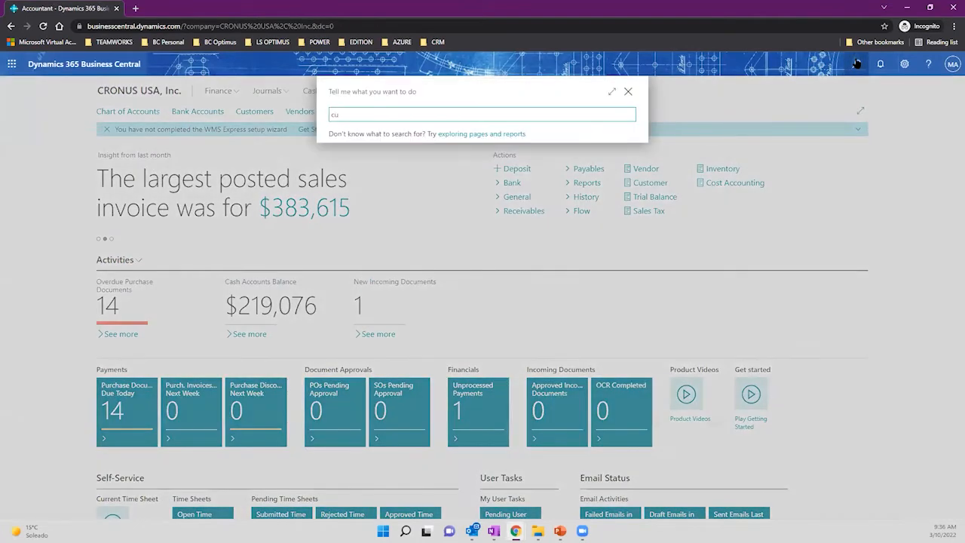
pyautogui.write('stome')
pyautogui.write('r')
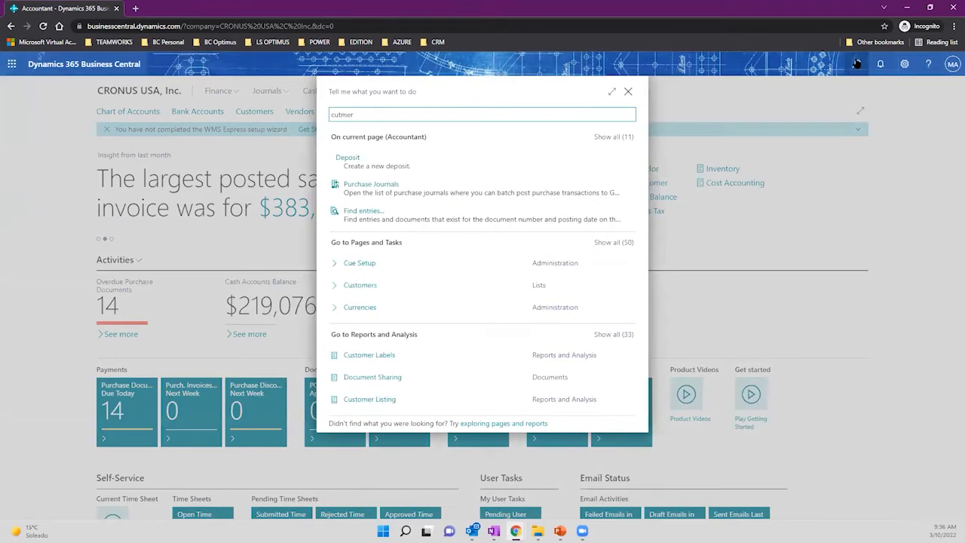
pyautogui.press('BackSpace')
pyautogui.press('BackSpace')
pyautogui.press('BackSpace')
pyautogui.press('BackSpace')
pyautogui.write('stomer r')
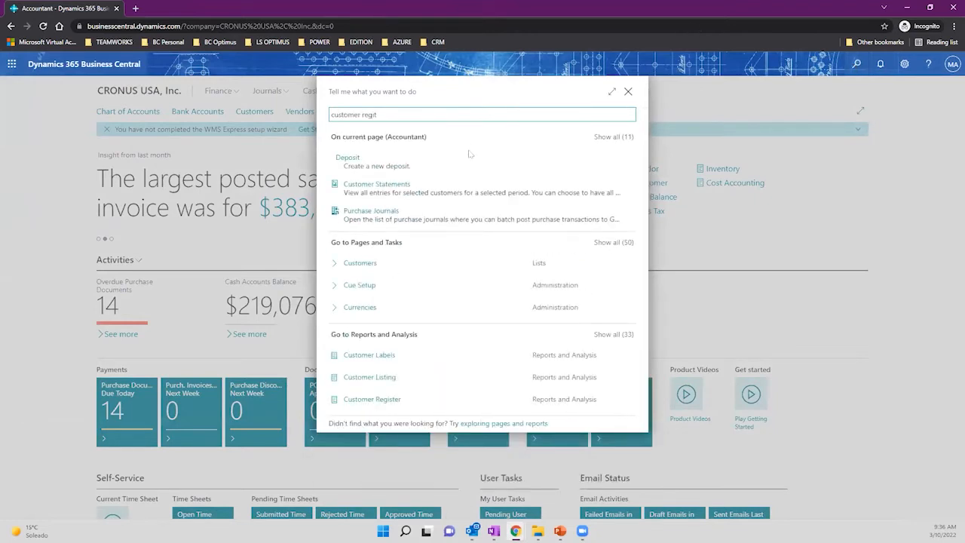
pyautogui.write('egi')
pyautogui.press('BackSpace')
pyautogui.press('BackSpace')
pyautogui.press('BackSpace')
pyautogui.press('BackSpace')
pyautogui.press('BackSpace')
pyautogui.press('BackSpace')
pyautogui.press('BackSpace')
pyautogui.press('BackSpace')
pyautogui.press('BackSpace')
pyautogui.press('BackSpace')
pyautogui.press('BackSpace')
pyautogui.press('BackSpace')
pyautogui.press('BackSpace')
pyautogui.write('p')
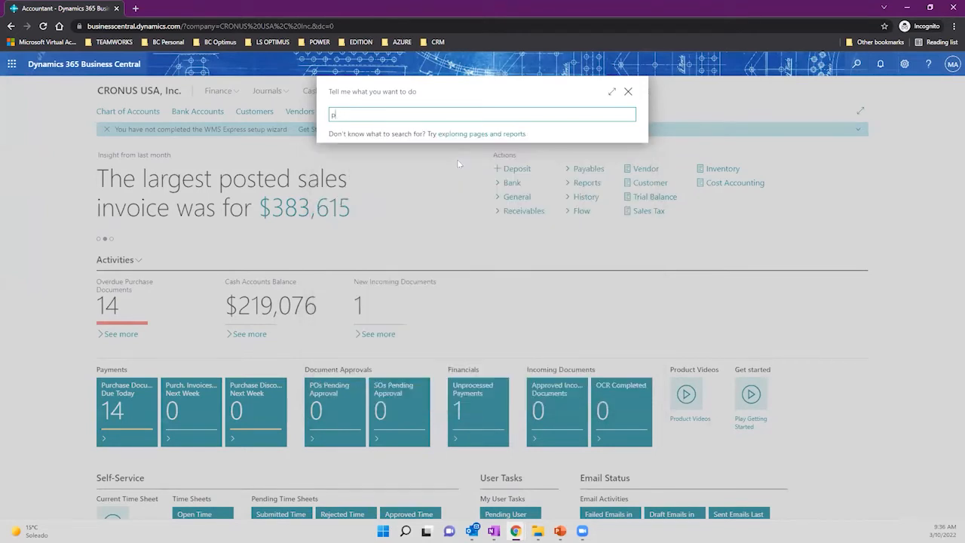
pyautogui.write('ayment register')
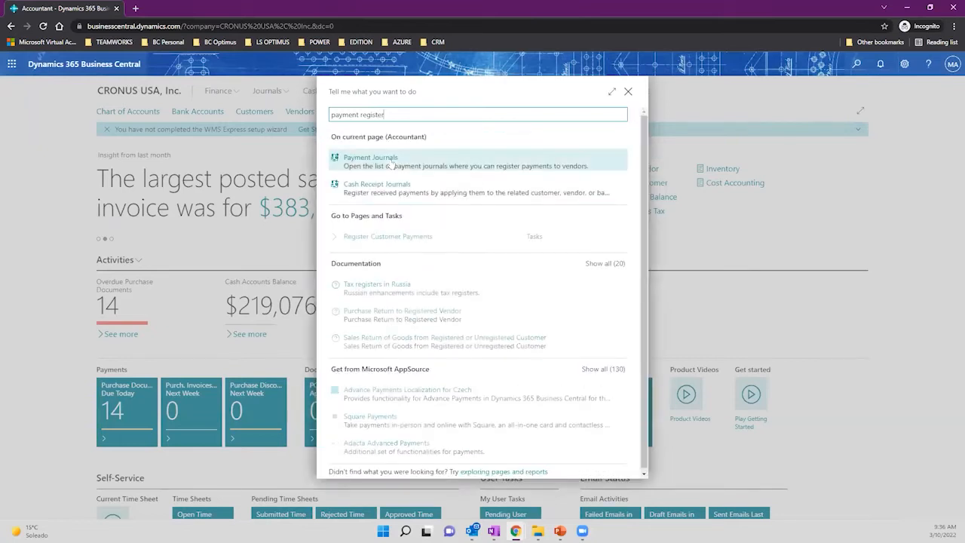
pyautogui.click(406, 239)
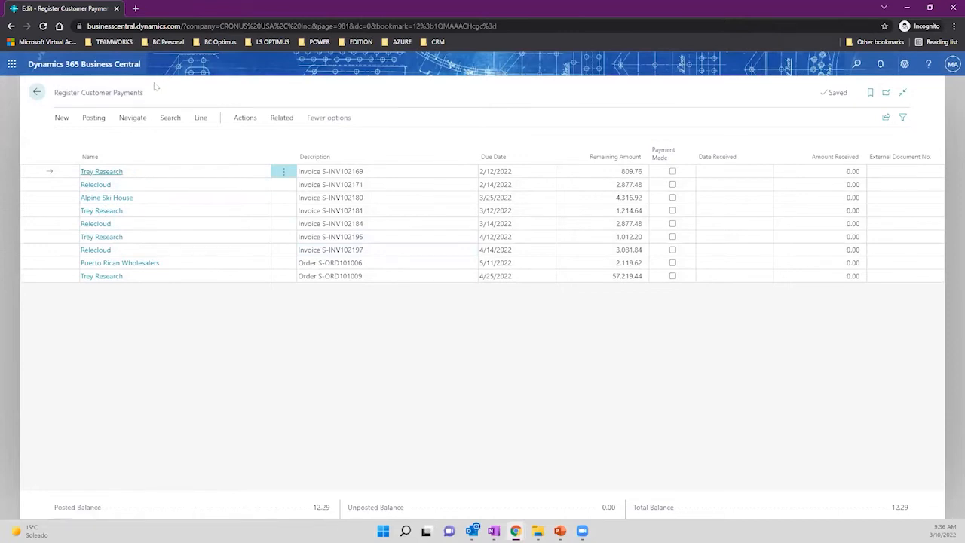
pyautogui.click(245, 118)
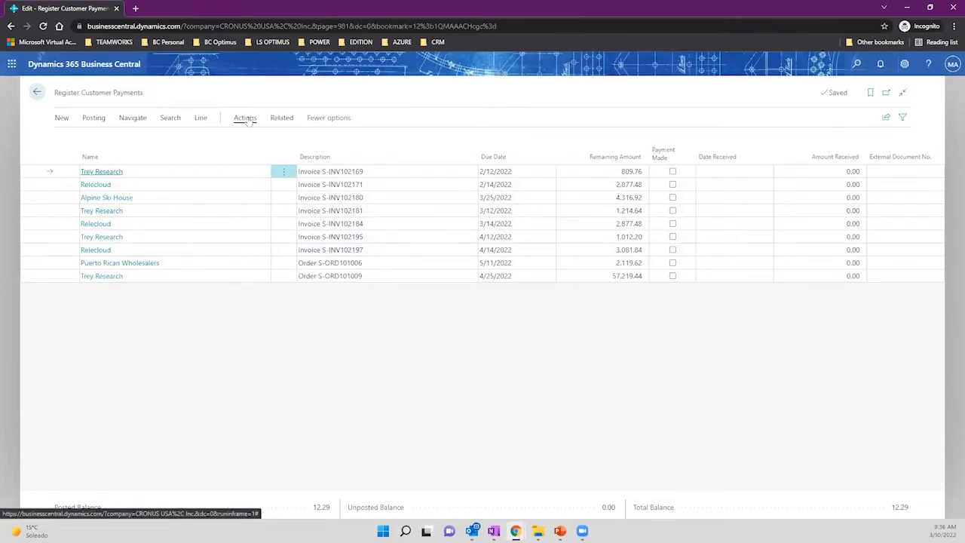
pyautogui.click(202, 139)
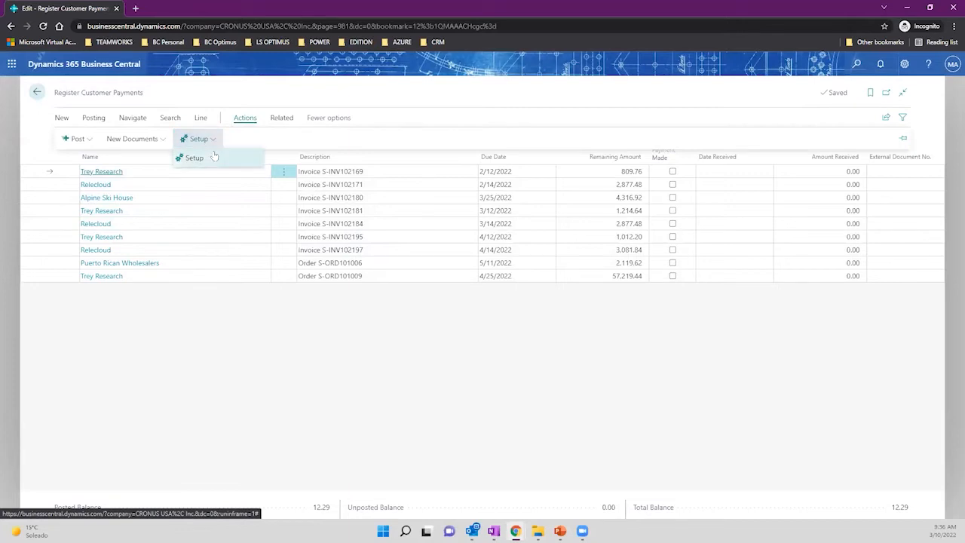
pyautogui.click(216, 155)
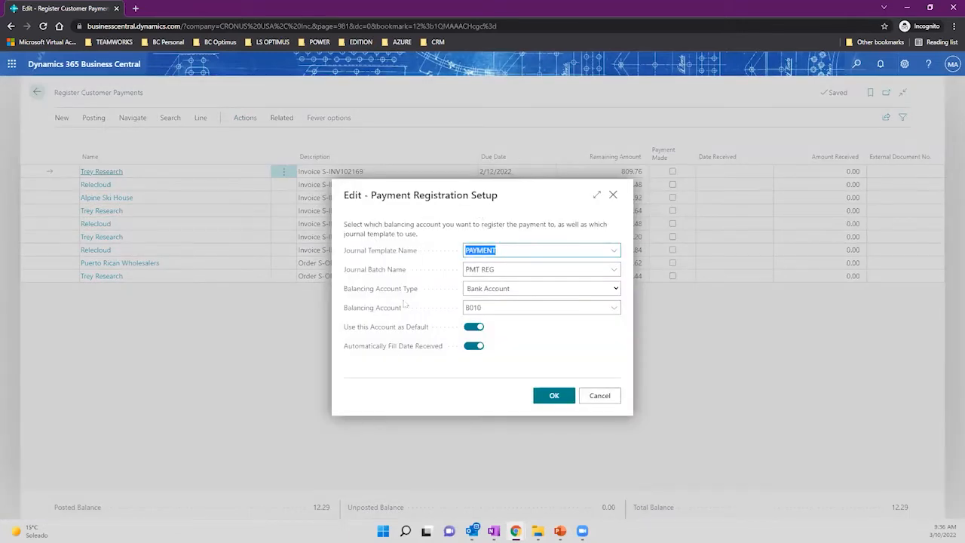
pyautogui.click(512, 311)
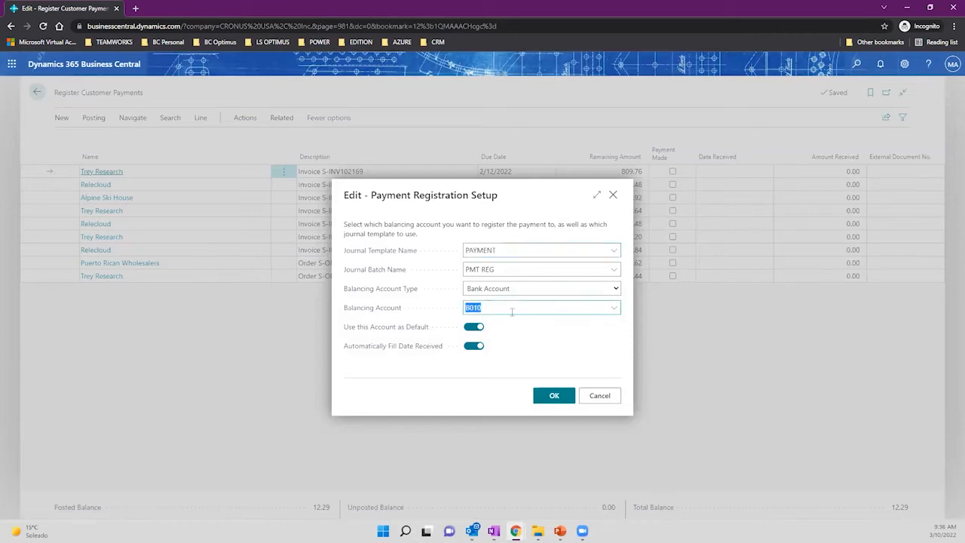
pyautogui.click(614, 309)
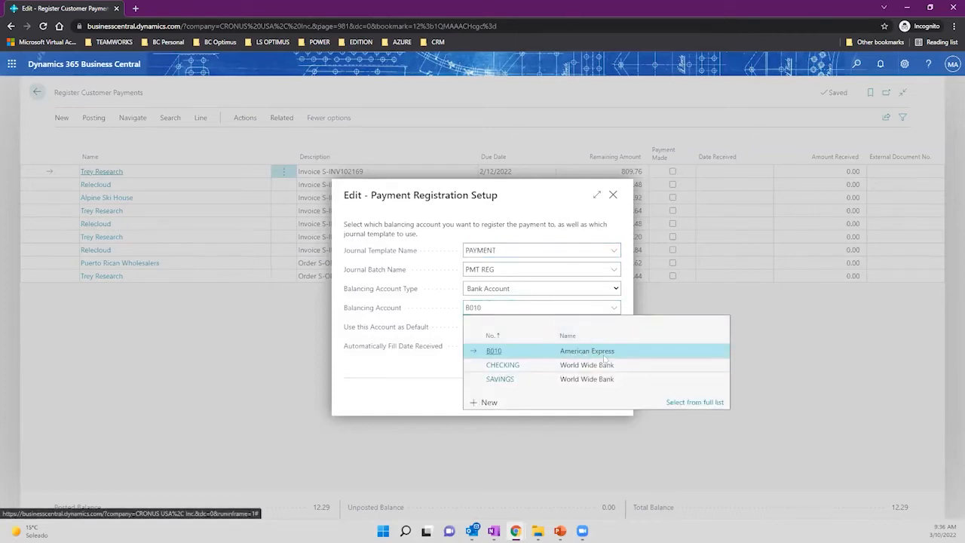
pyautogui.click(562, 215)
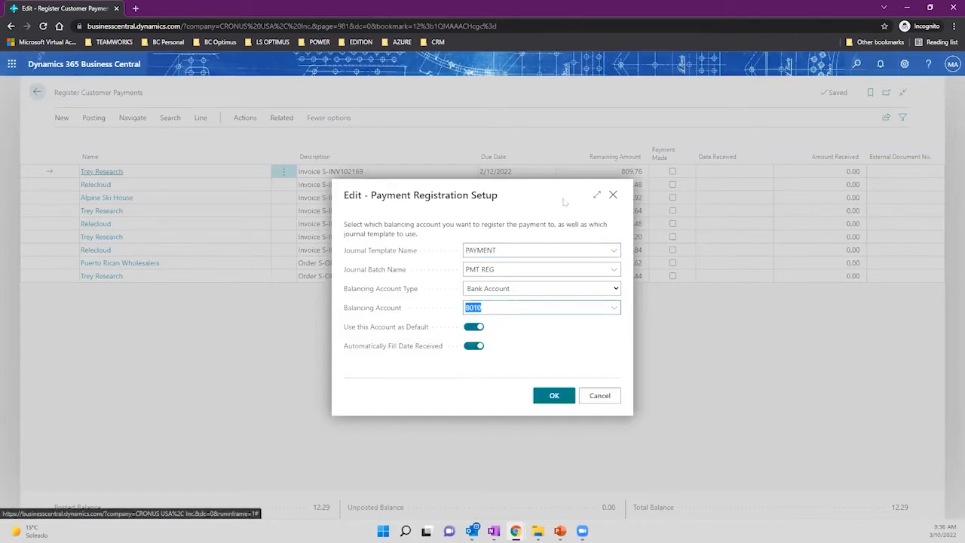
pyautogui.click(611, 196)
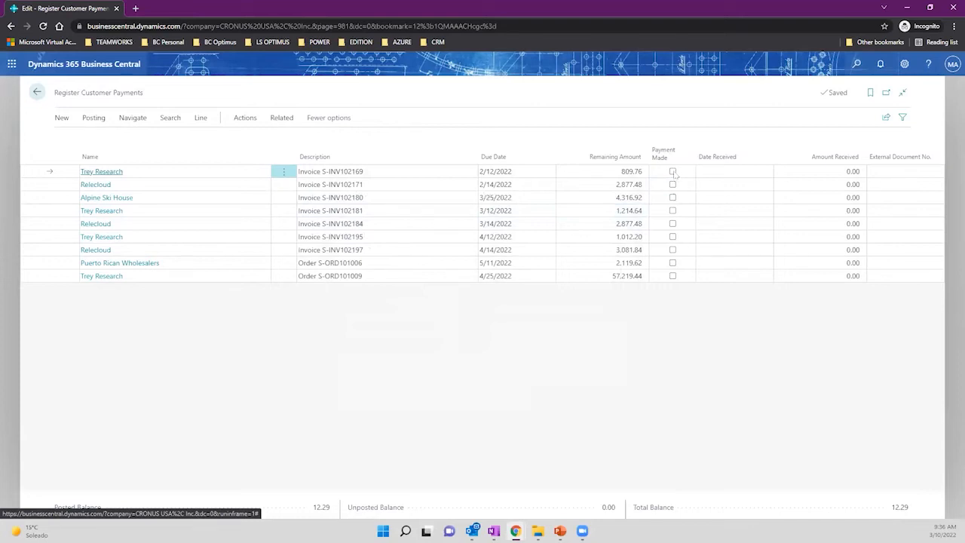
# Mark the Trey Research, Relecloud and Alpine Ski House invoices as paid.
pyautogui.click(674, 172)
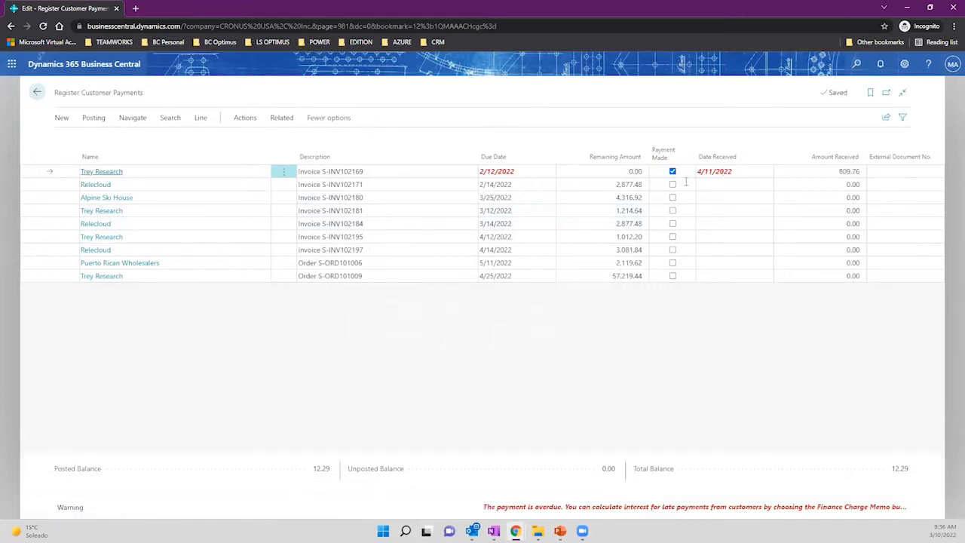
pyautogui.click(673, 184)
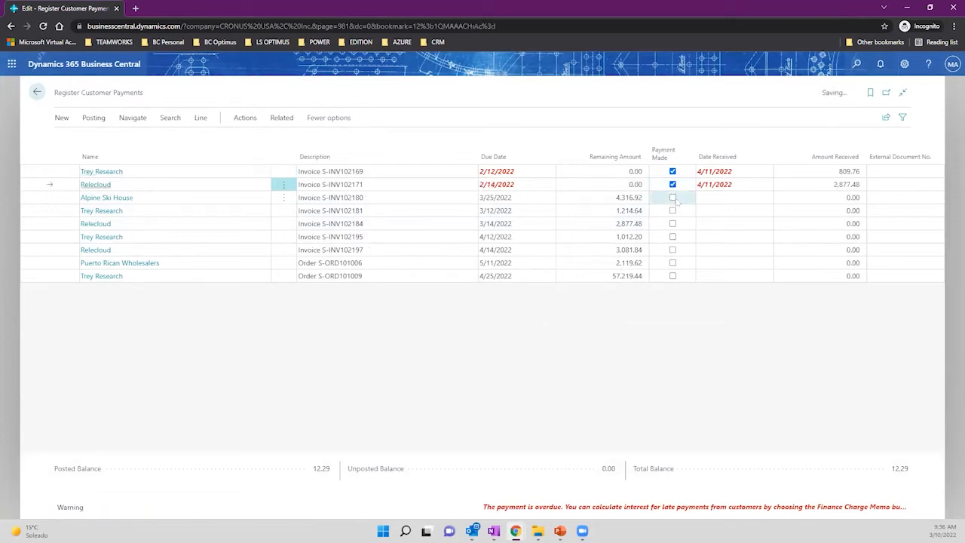
pyautogui.click(673, 197)
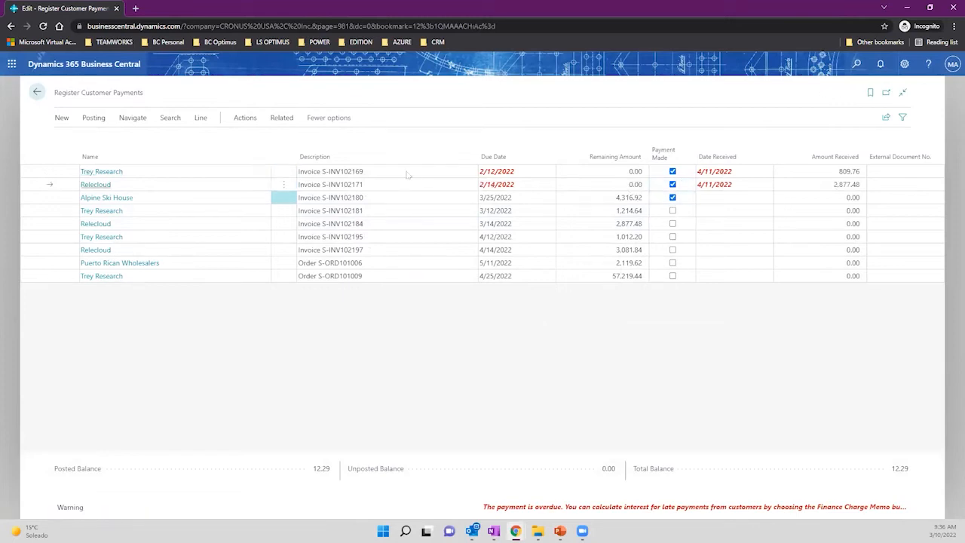
pyautogui.click(364, 212)
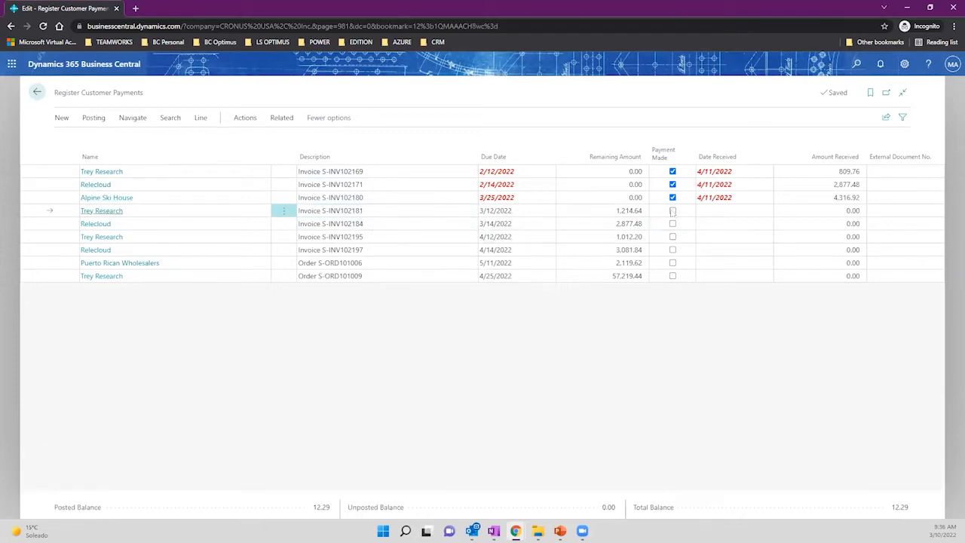
pyautogui.click(673, 210)
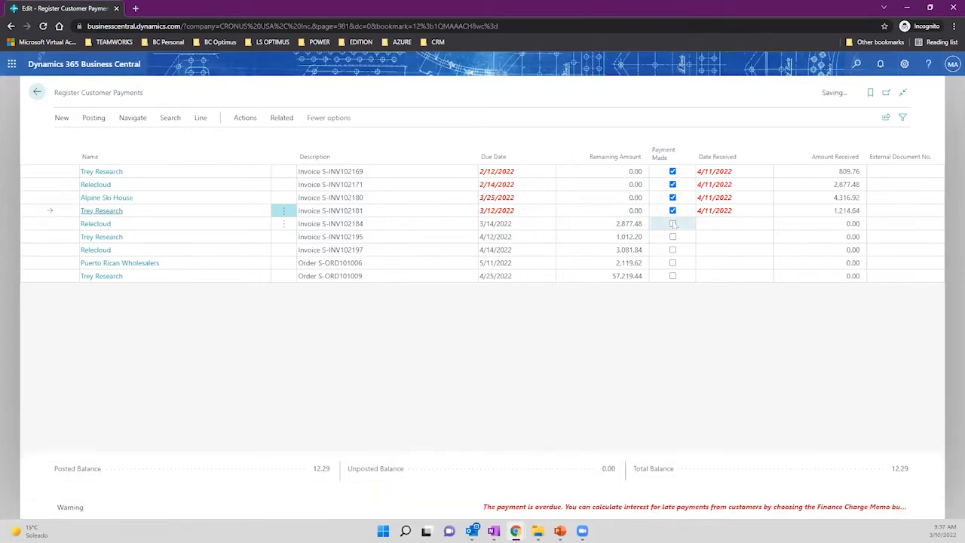
pyautogui.click(673, 223)
pyautogui.click(673, 237)
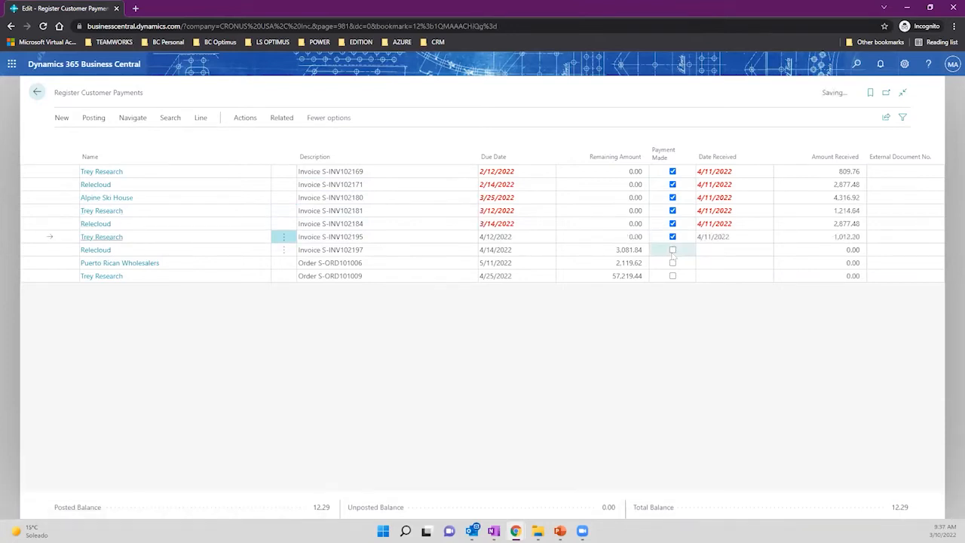
pyautogui.click(673, 249)
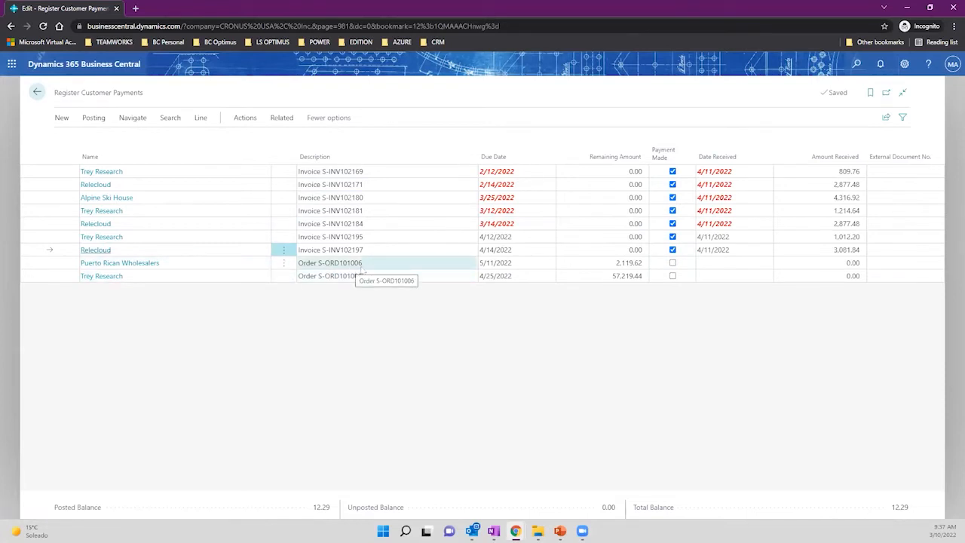
# Mark Puerto Rican Wholesalers paid with 1,000.00 received, and Trey Research order S-ORD101009 paid.
pyautogui.click(673, 264)
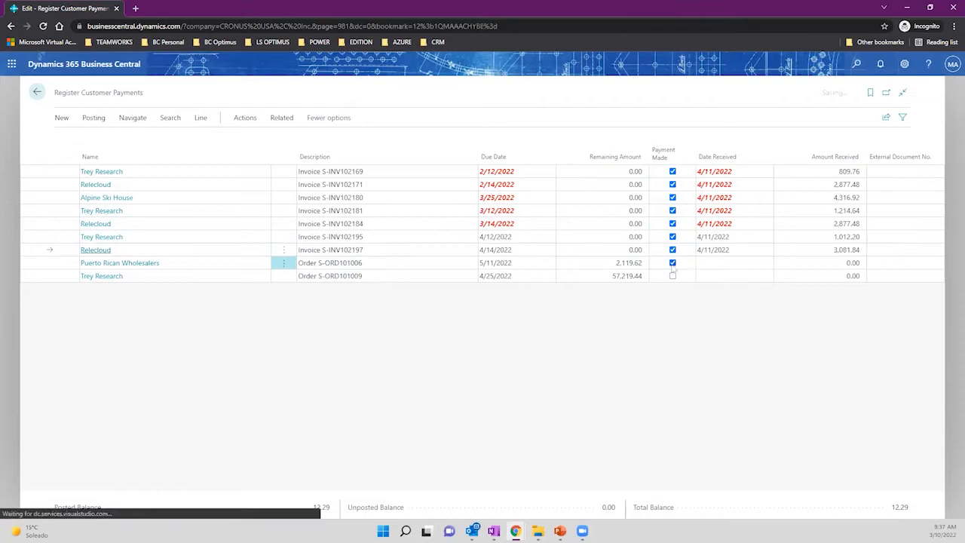
pyautogui.click(814, 263)
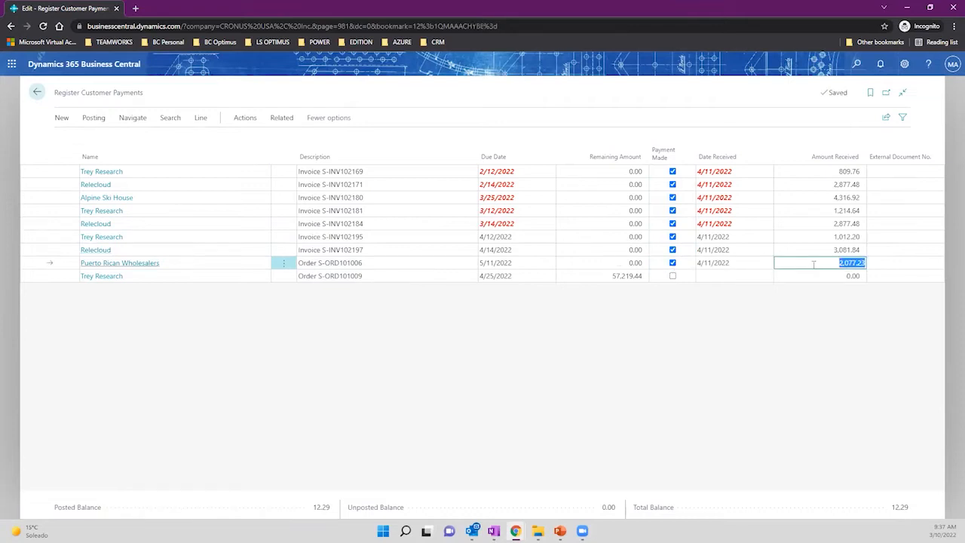
pyautogui.write('1000')
pyautogui.press('Tab')
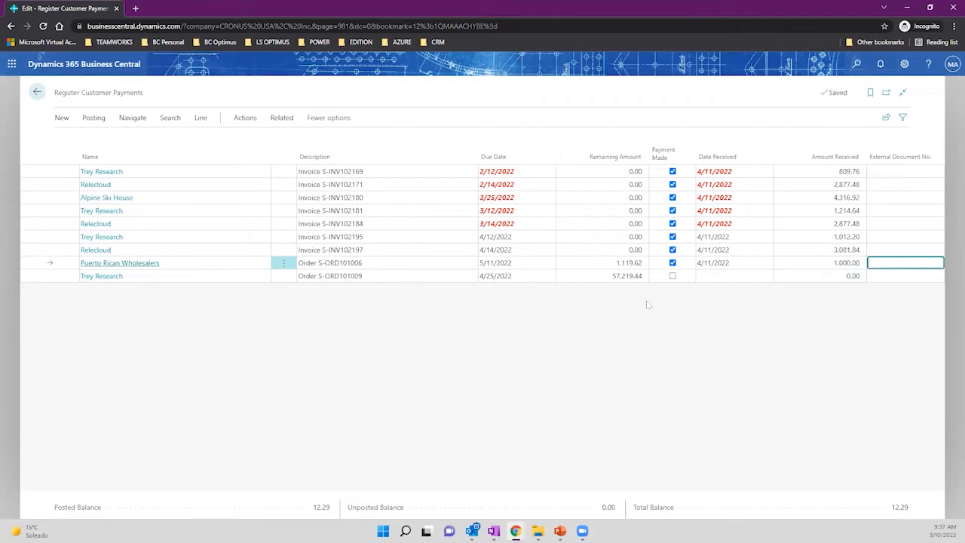
pyautogui.click(673, 276)
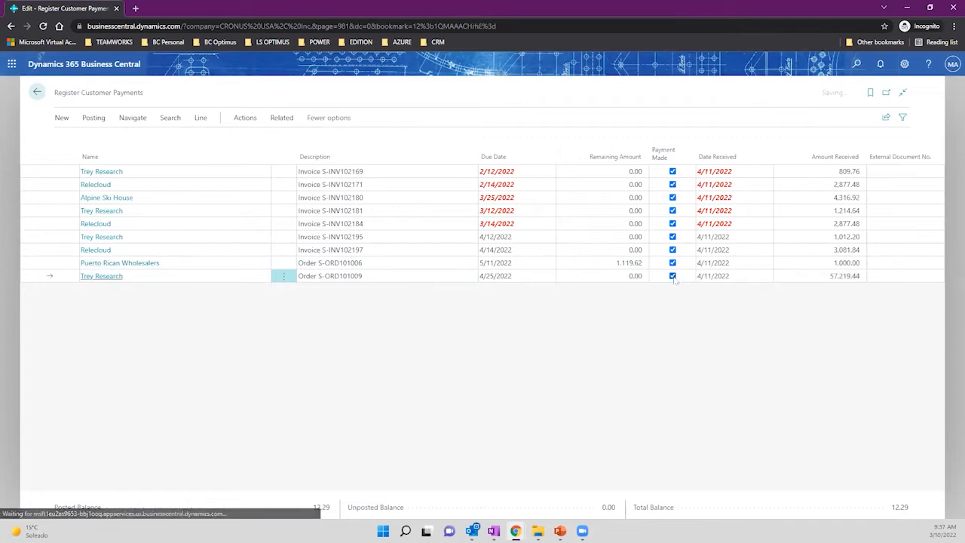
pyautogui.moveTo(145, 93); pyautogui.dragTo(53, 107)
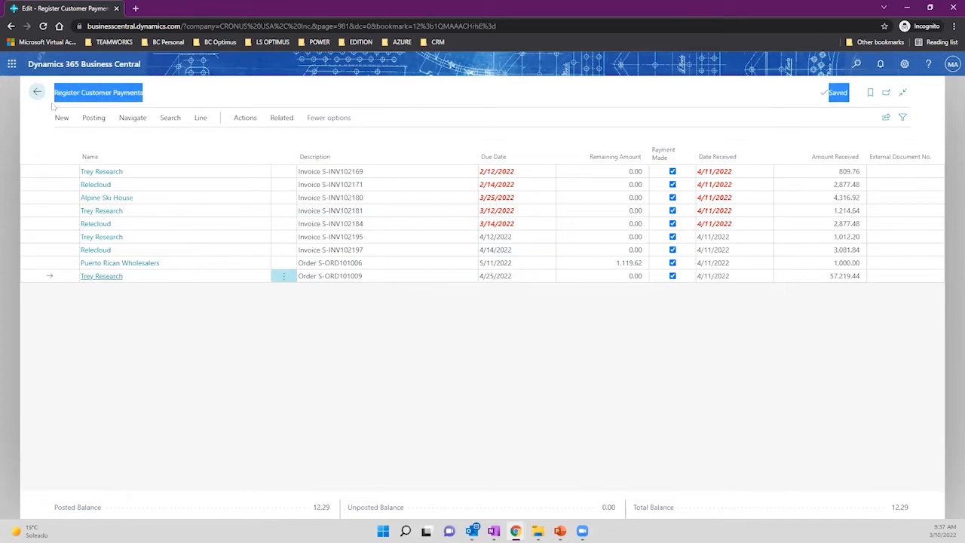
# Confirm in the payment registration setup that the balancing account is bank account B010.
pyautogui.click(245, 117)
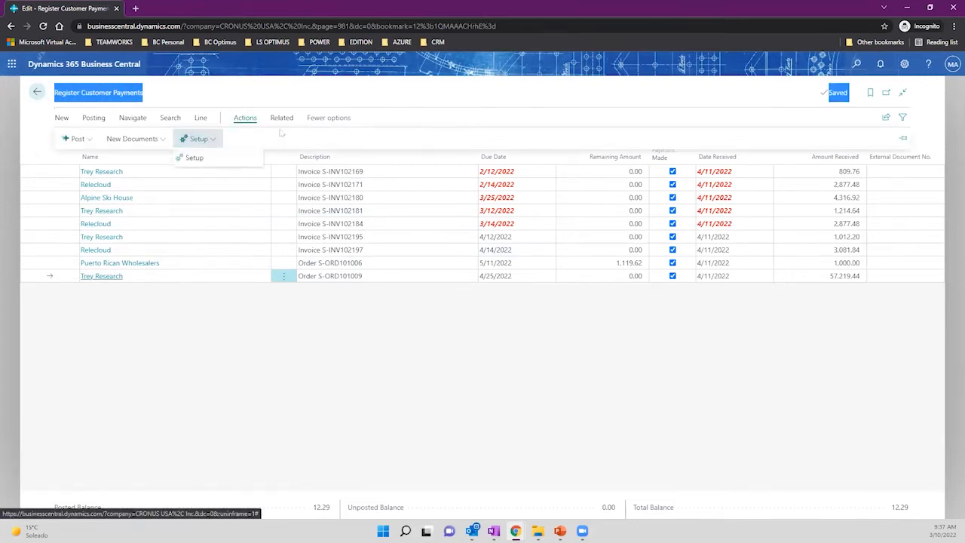
pyautogui.click(242, 159)
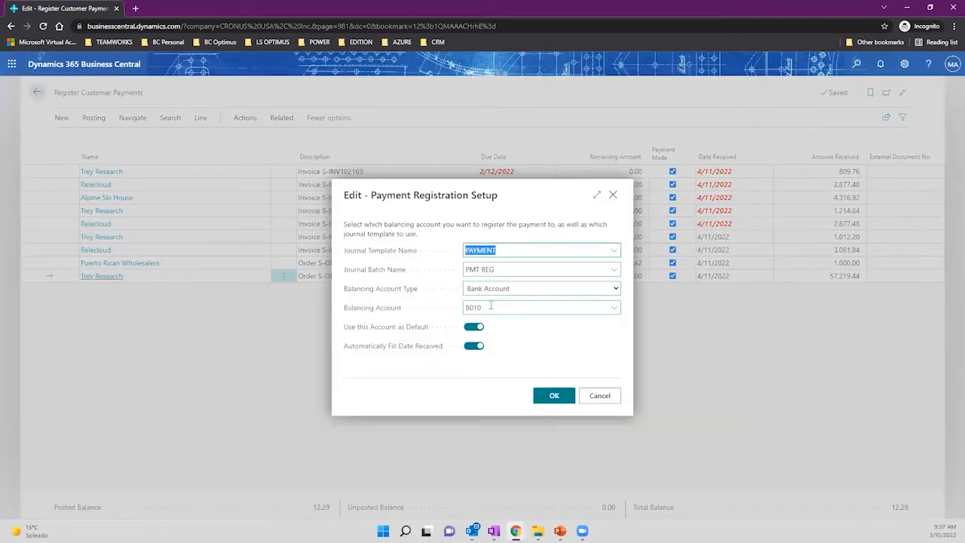
pyautogui.click(491, 307)
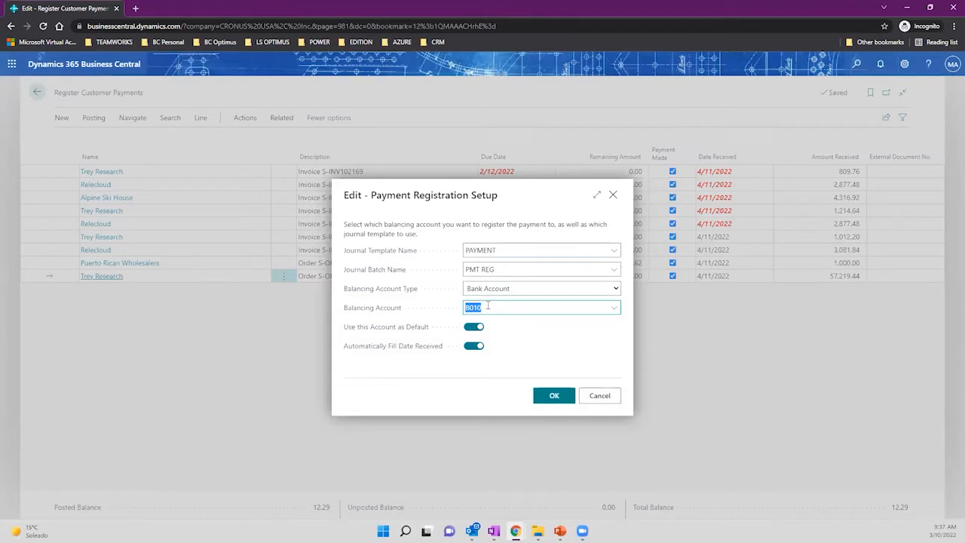
pyautogui.click(613, 195)
# Post the nine marked customer payments.
pyautogui.click(94, 120)
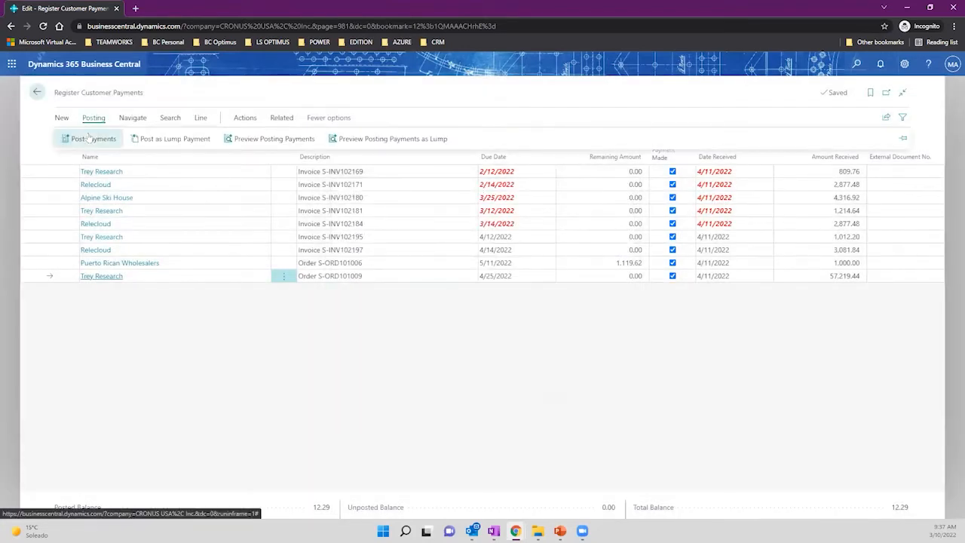
pyautogui.click(91, 139)
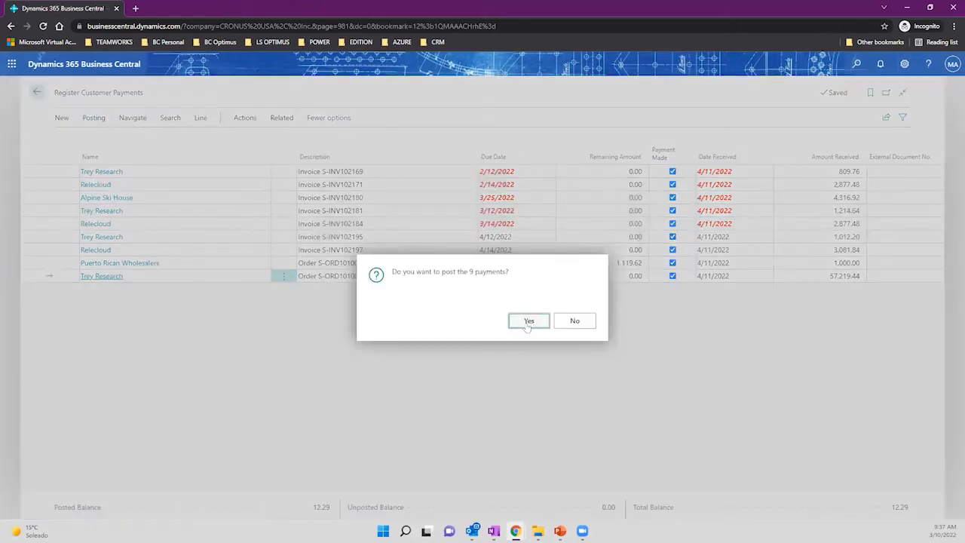
pyautogui.click(530, 322)
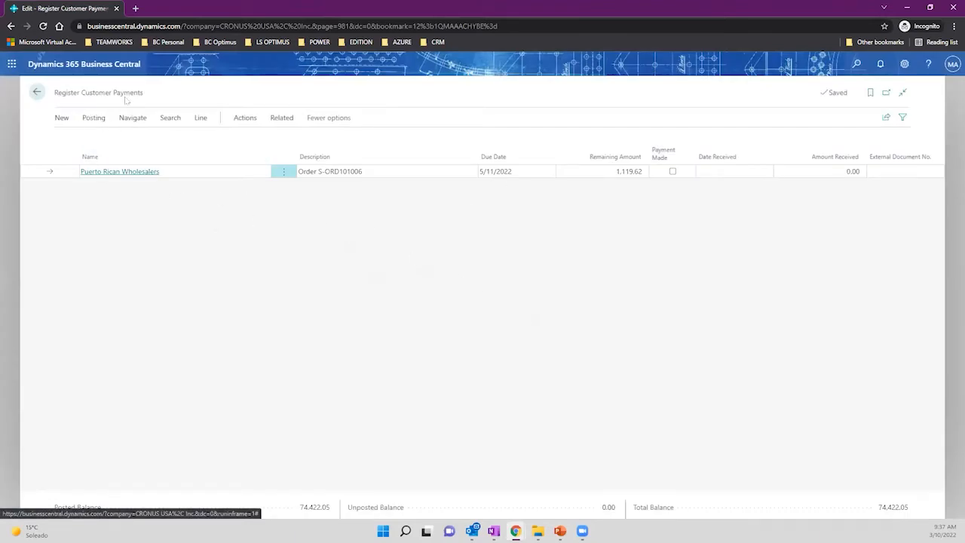
# Leave order S-ORD101006 unpaid and return to the CRONUS USA Accountant home page.
pyautogui.click(612, 172)
pyautogui.moveTo(612, 172); pyautogui.dragTo(645, 174)
pyautogui.click(672, 171)
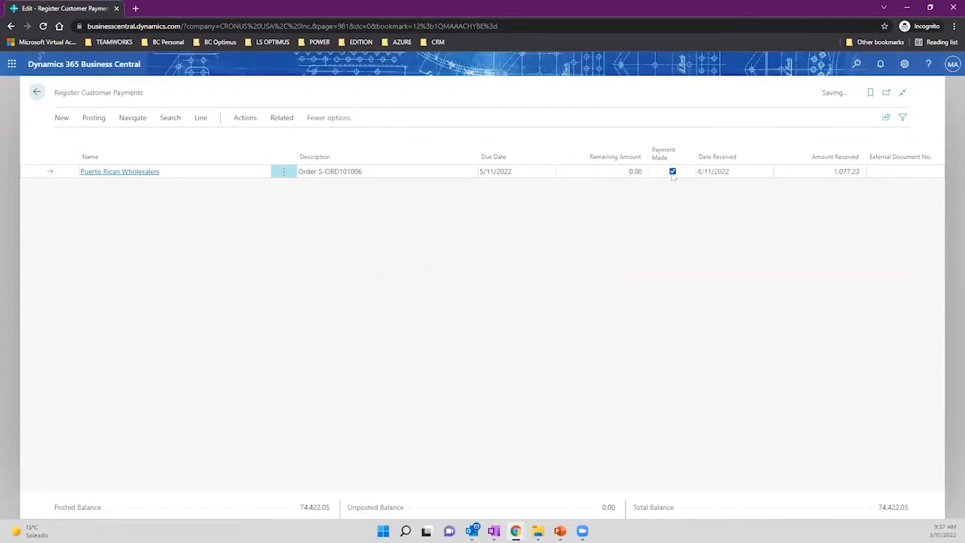
pyautogui.click(673, 172)
pyautogui.moveTo(366, 173)
pyautogui.mouseDown()
pyautogui.moveTo(314, 173)
pyautogui.moveTo(369, 174)
pyautogui.mouseUp()
pyautogui.click(314, 172)
pyautogui.click(37, 92)
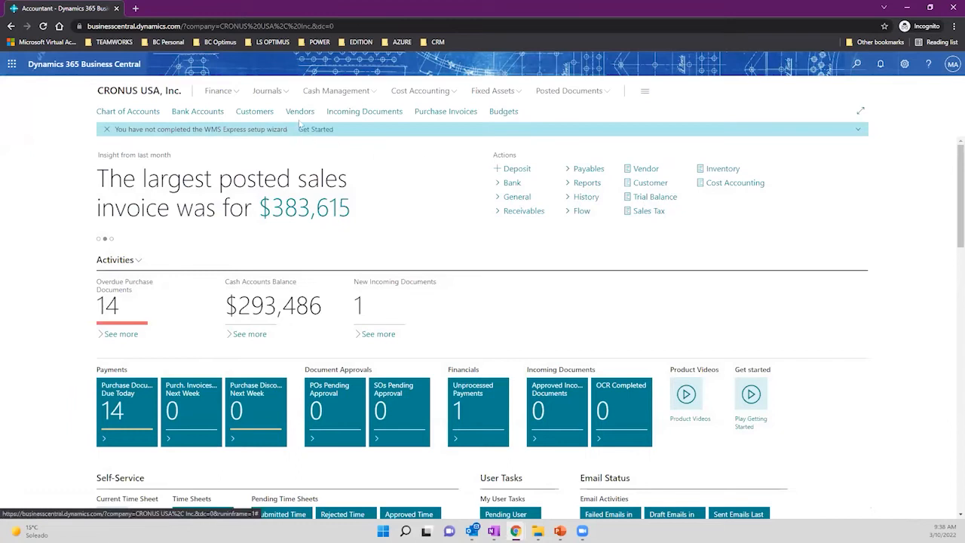
# Drill into the 74,422.05 balance of bank account B010 American Express to see its ledger entries.
pyautogui.click(219, 112)
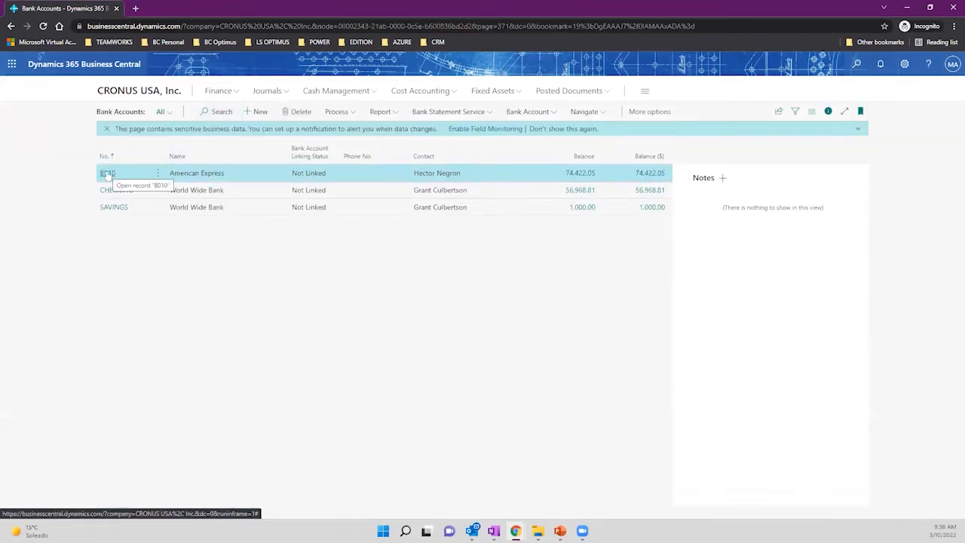
pyautogui.click(108, 173)
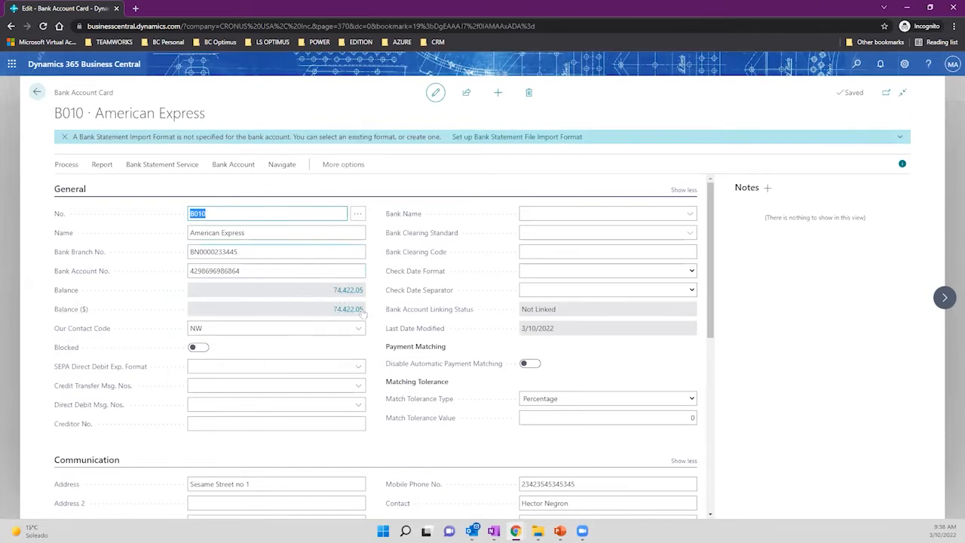
pyautogui.scroll(-1, 354, 297)
pyautogui.scroll(1, 361, 297)
pyautogui.click(341, 292)
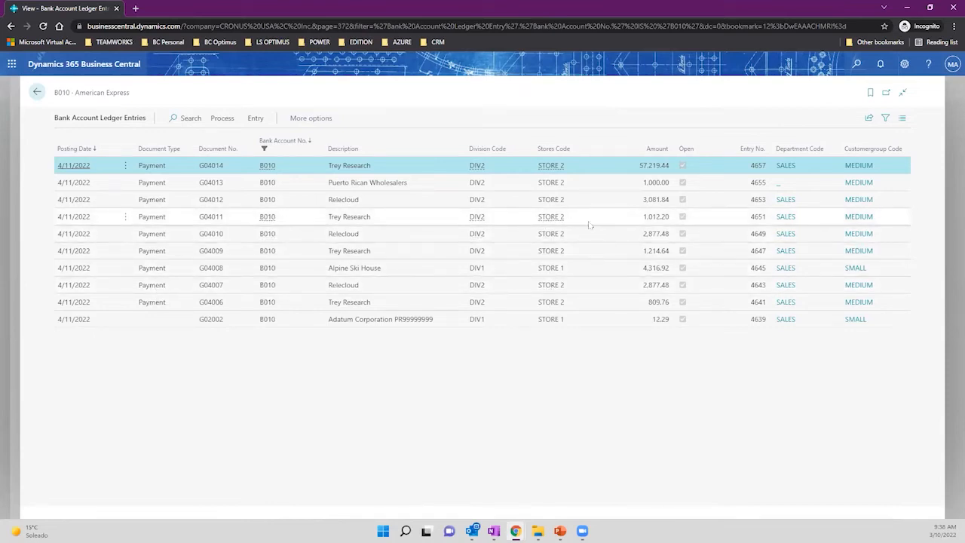
pyautogui.doubleClick(661, 320)
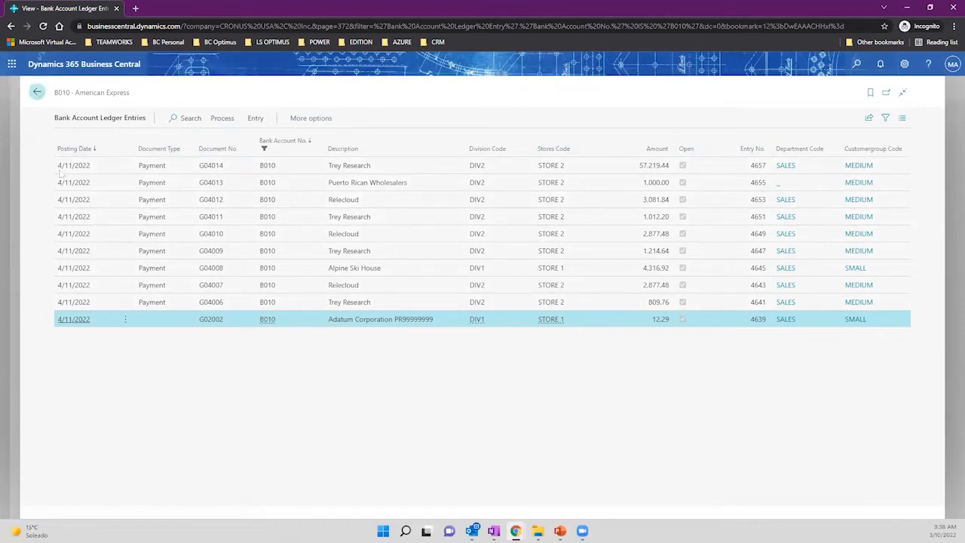
pyautogui.click(165, 179)
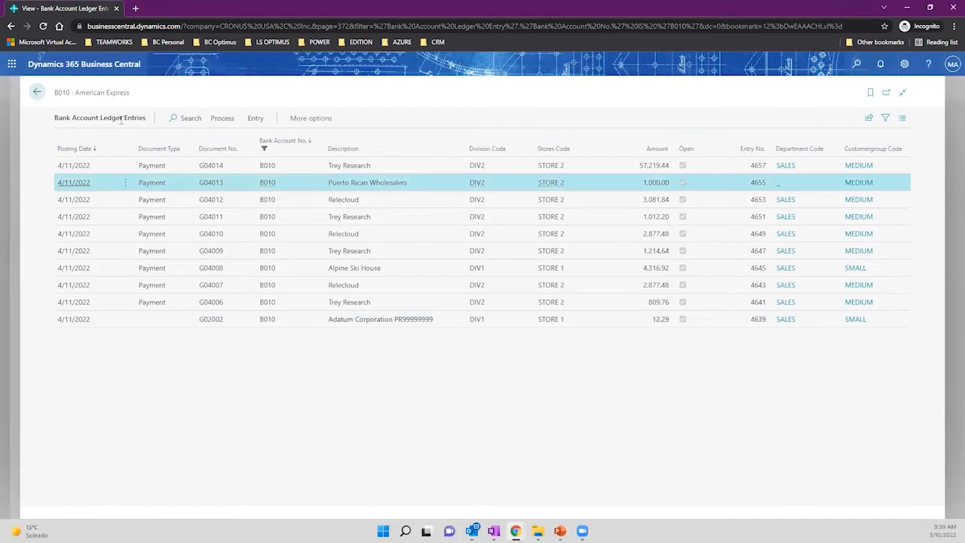
pyautogui.moveTo(55, 121); pyautogui.dragTo(151, 123)
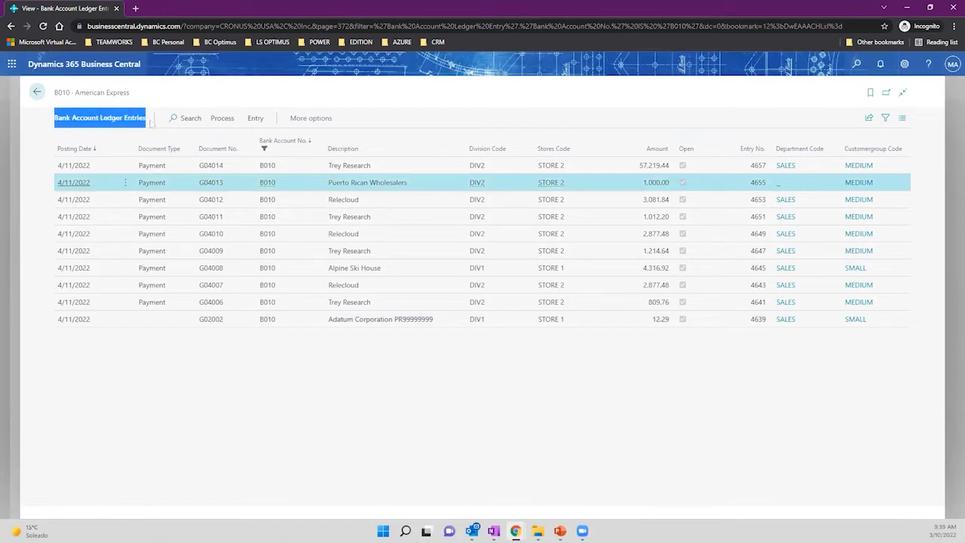
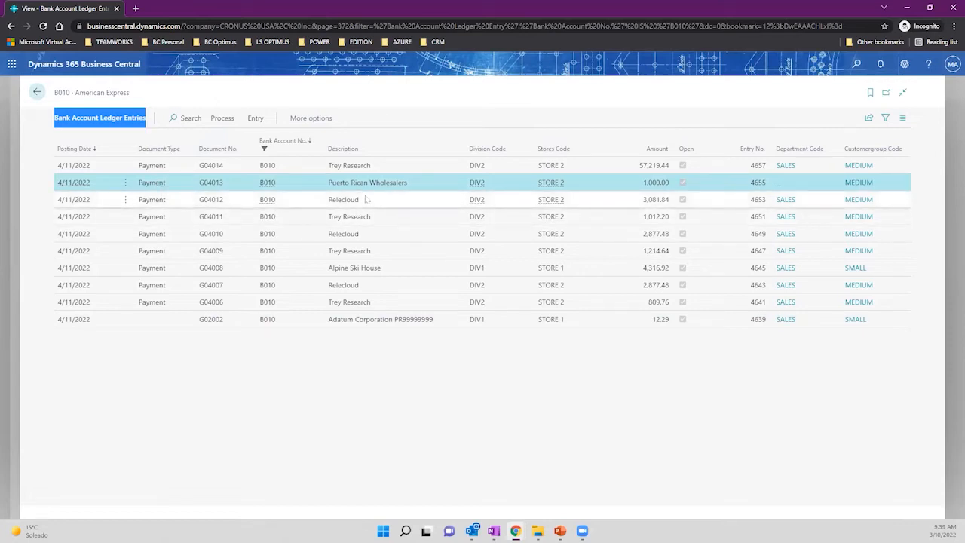
# Select the 1,000.00 Puerto Rican Wholesalers amount in the B010 ledger entries, then open the feature search.
pyautogui.moveTo(644, 184); pyautogui.dragTo(668, 186)
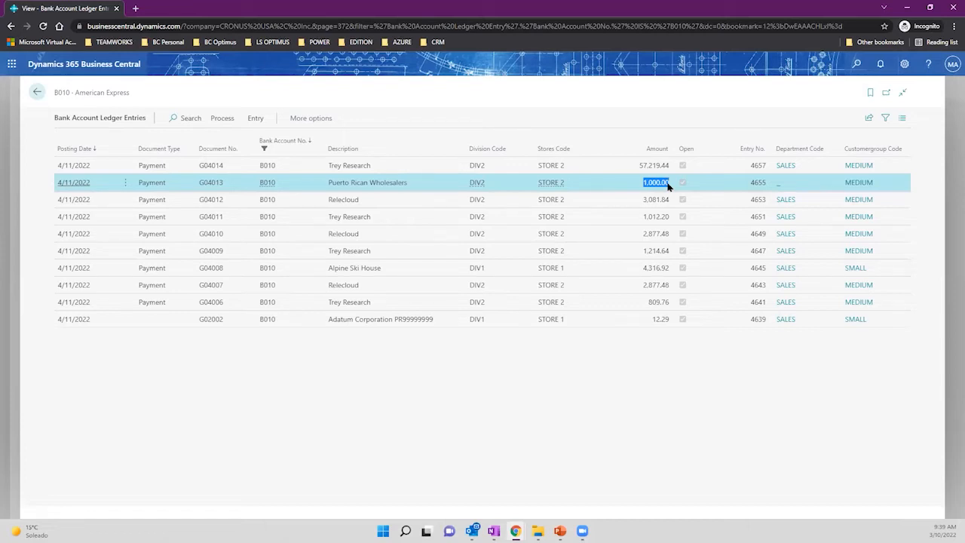
pyautogui.click(856, 69)
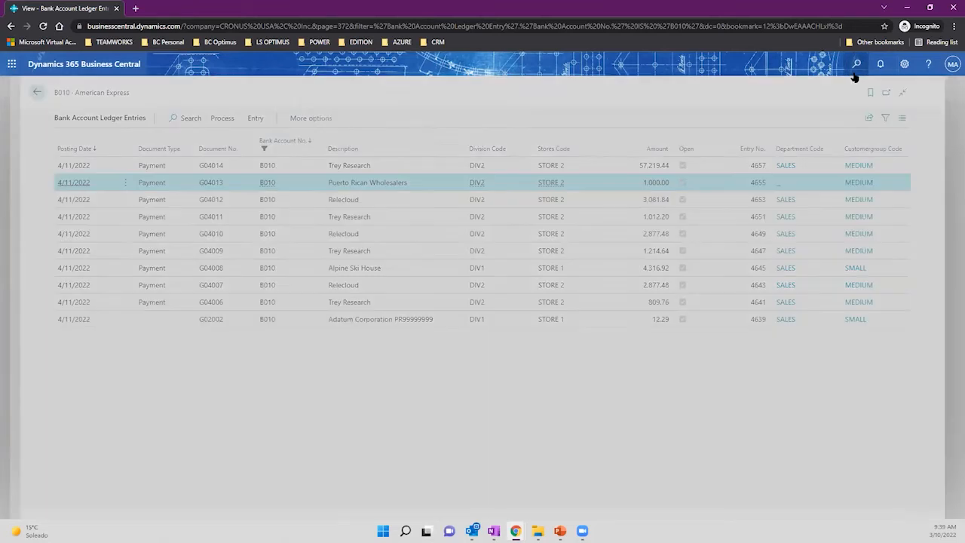
# Search 'payment journ' and open Payment Journals on batch PMT REG.
pyautogui.write('payment')
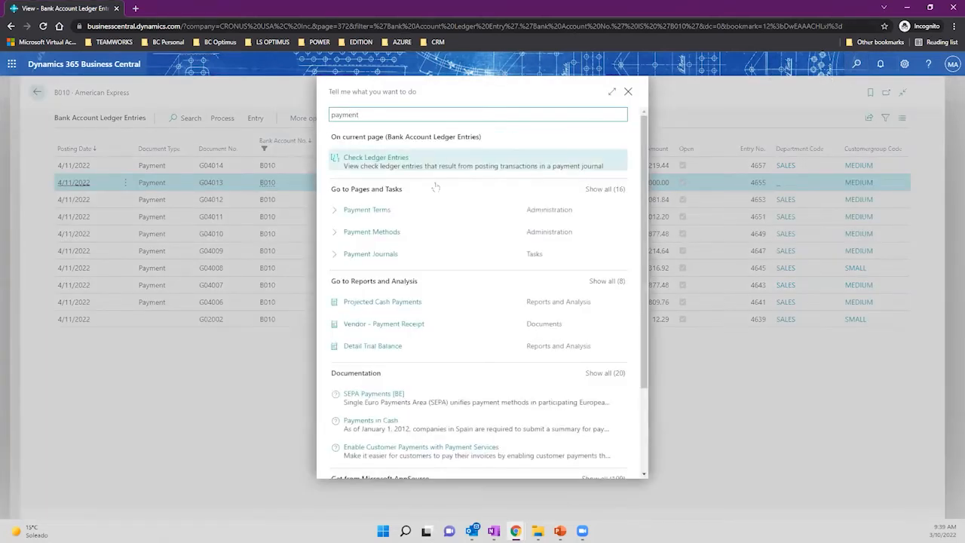
pyautogui.write(' journ')
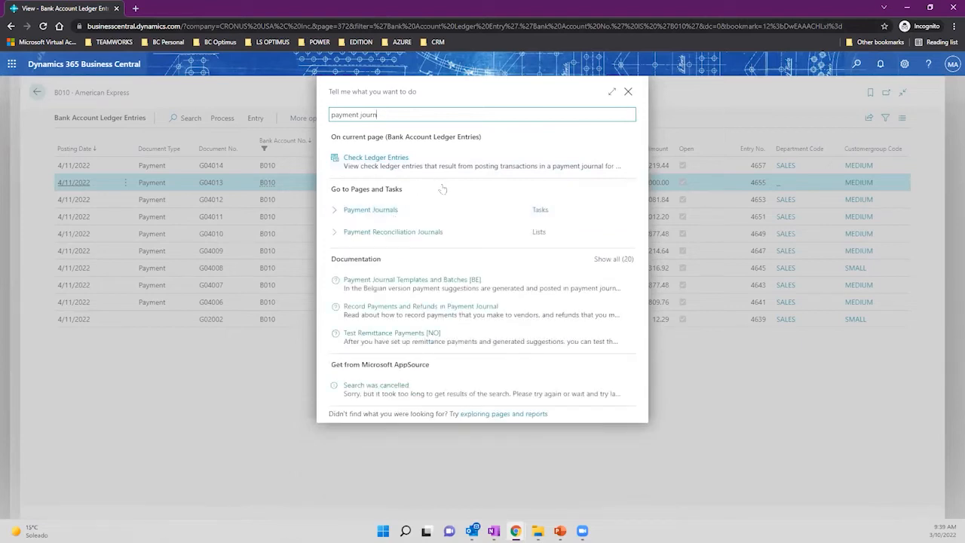
pyautogui.click(378, 209)
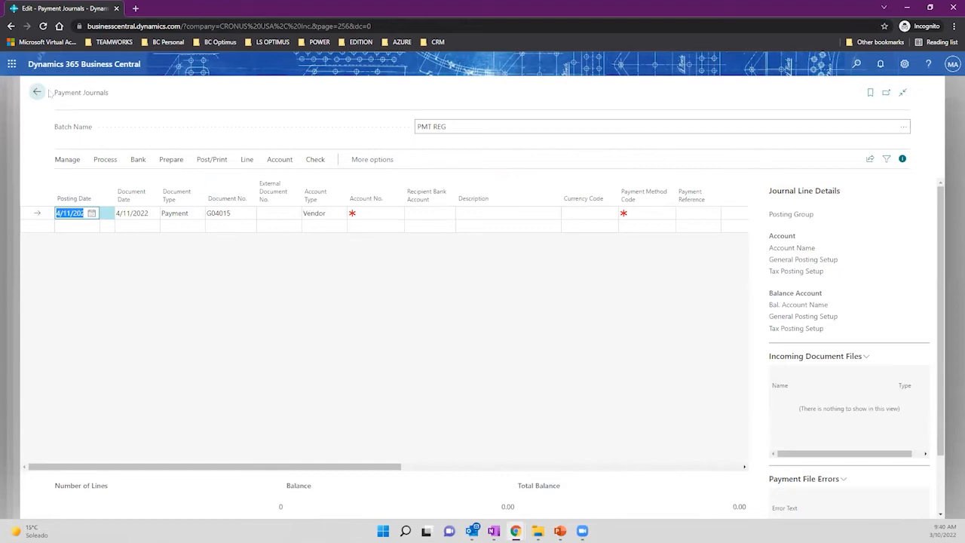
# Review the journal line's account type, Payment document type and the vendor list for Account No.
pyautogui.moveTo(50, 92)
pyautogui.mouseDown()
pyautogui.moveTo(116, 107)
pyautogui.moveTo(50, 98)
pyautogui.mouseUp()
pyautogui.click(116, 107)
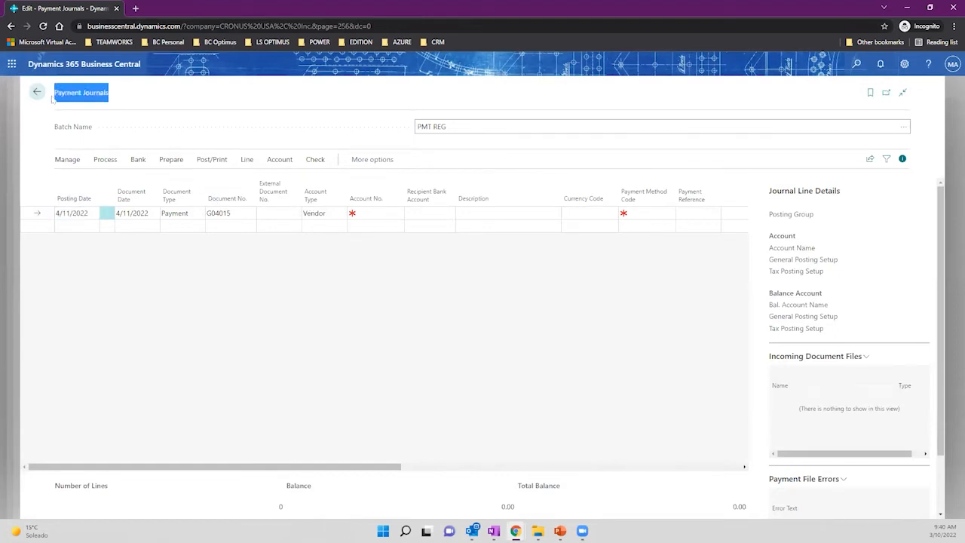
pyautogui.click(317, 217)
pyautogui.click(216, 261)
pyautogui.click(173, 215)
pyautogui.click(173, 216)
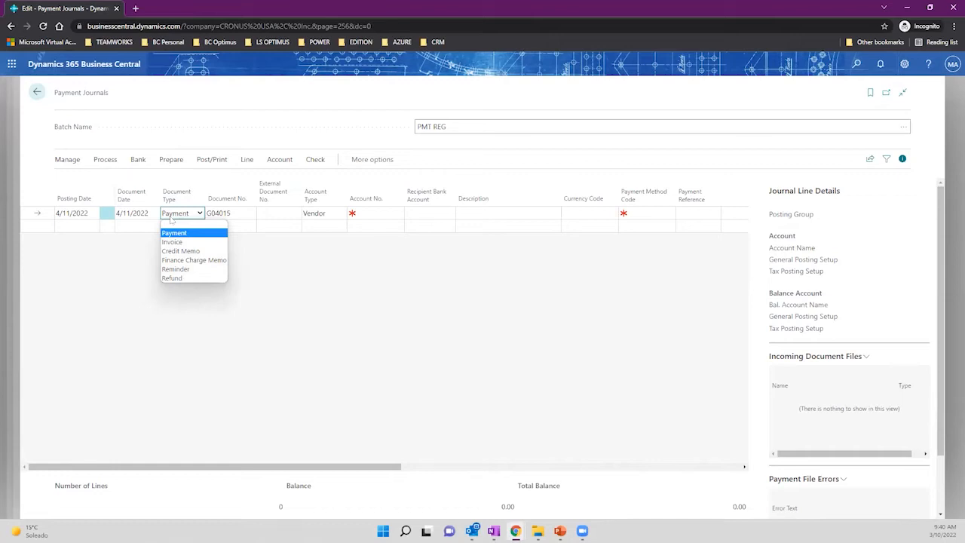
pyautogui.click(364, 257)
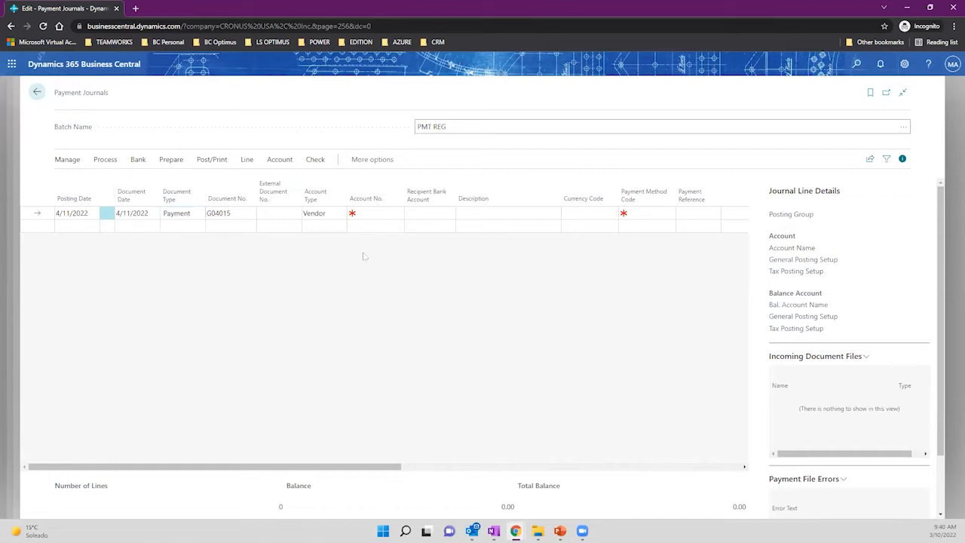
pyautogui.click(381, 214)
pyautogui.click(398, 214)
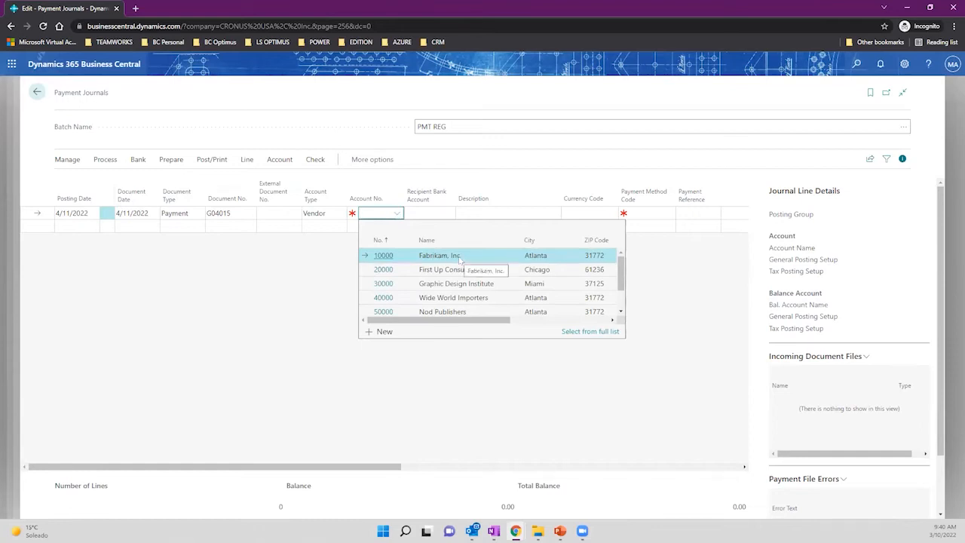
# Launch Suggest Vendor Payments from the journal's Prepare actions.
pyautogui.click(106, 159)
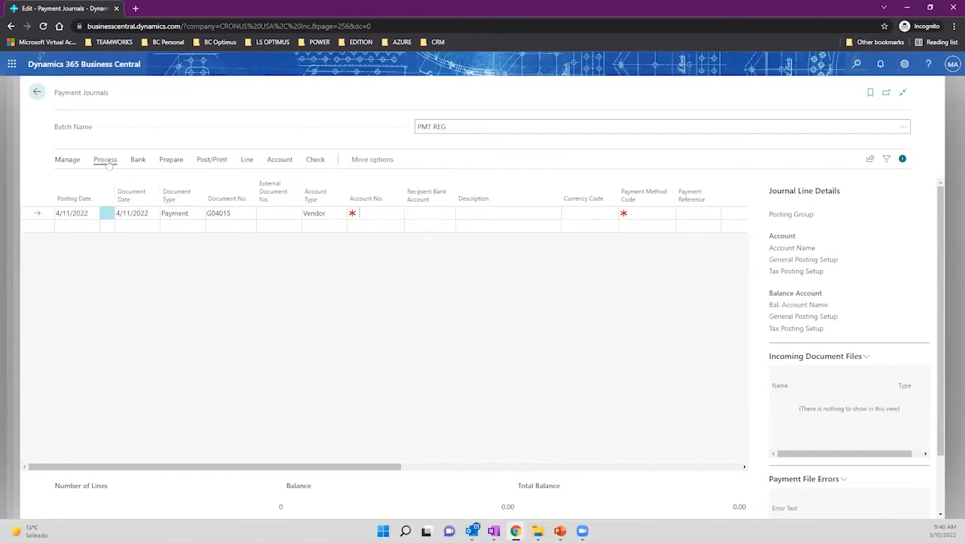
pyautogui.click(140, 159)
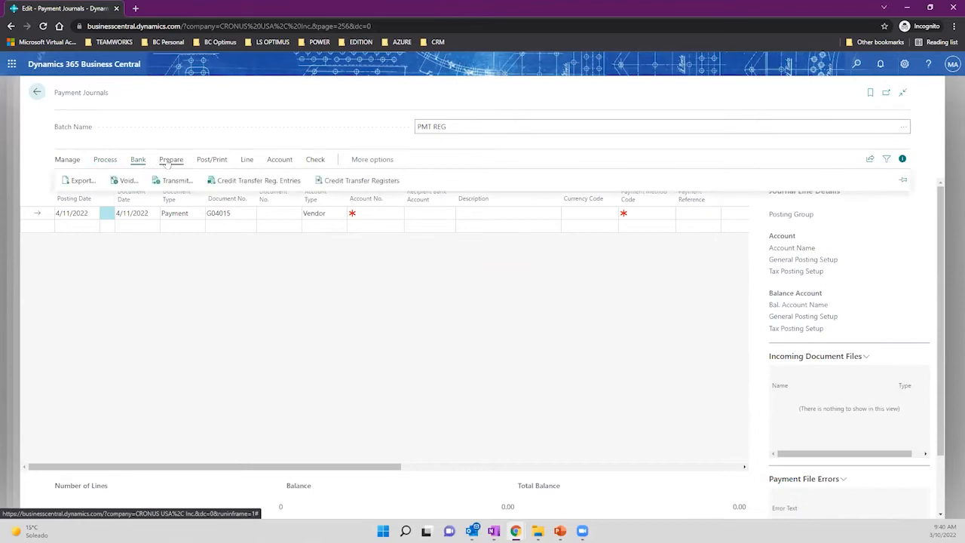
pyautogui.click(169, 160)
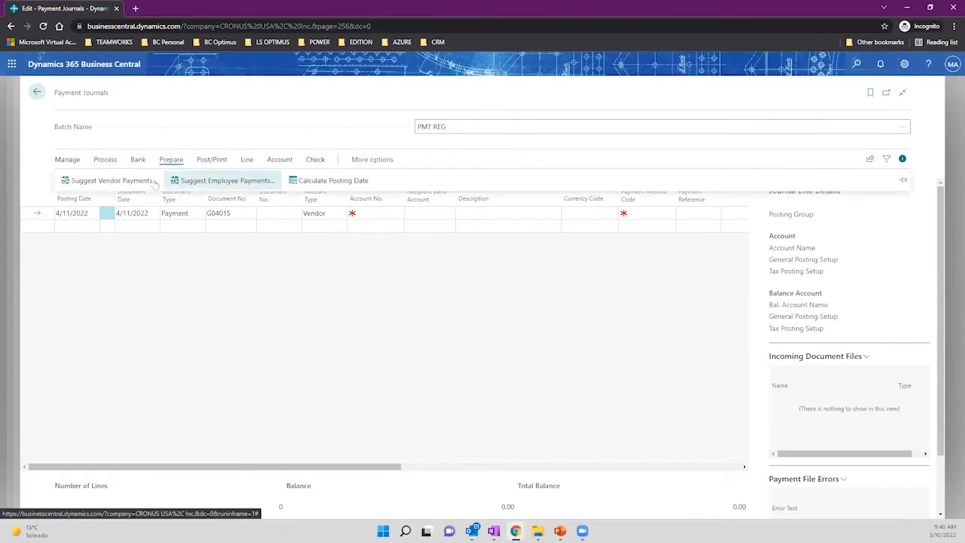
pyautogui.click(113, 181)
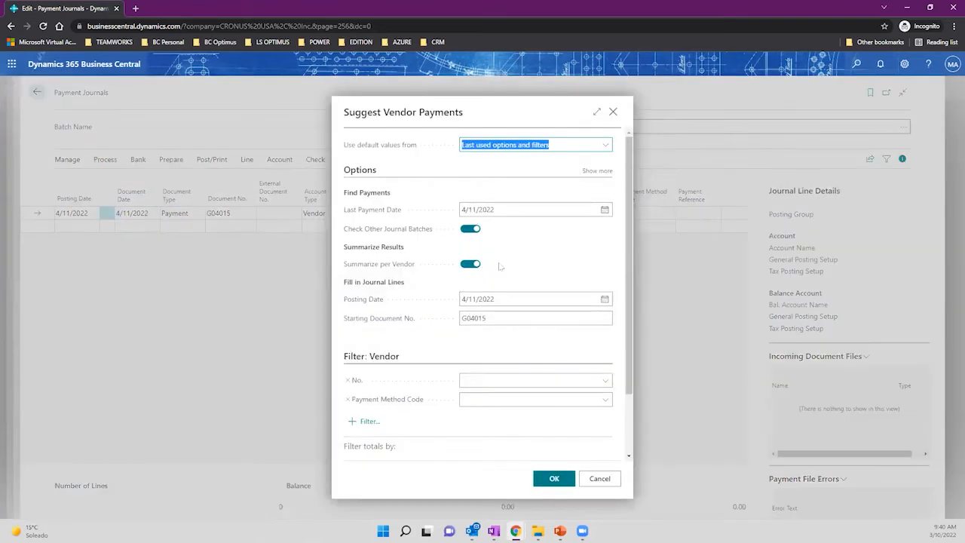
# Show more Suggest Vendor Payments options and review vendor priority and the 2,000.00 available amount.
pyautogui.scroll(-2, 526, 265)
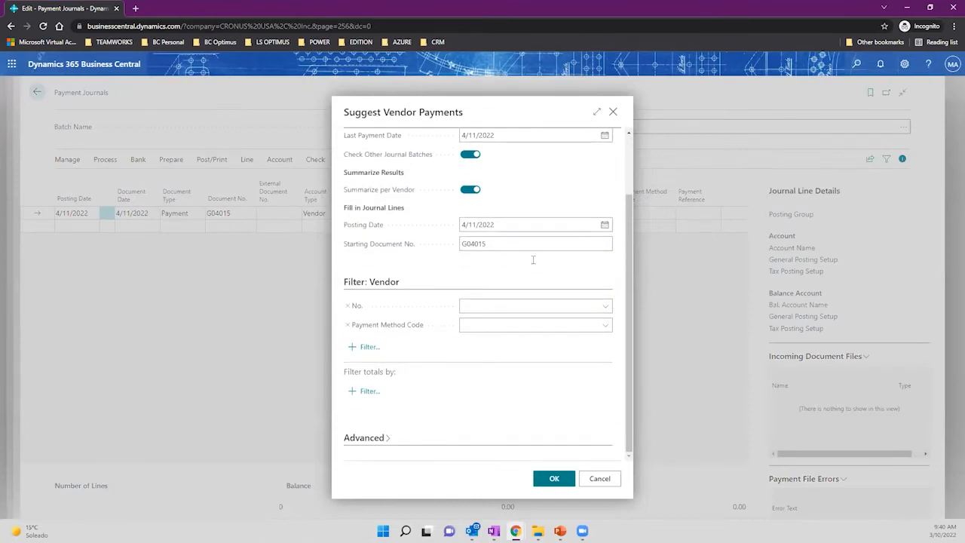
pyautogui.scroll(2, 536, 260)
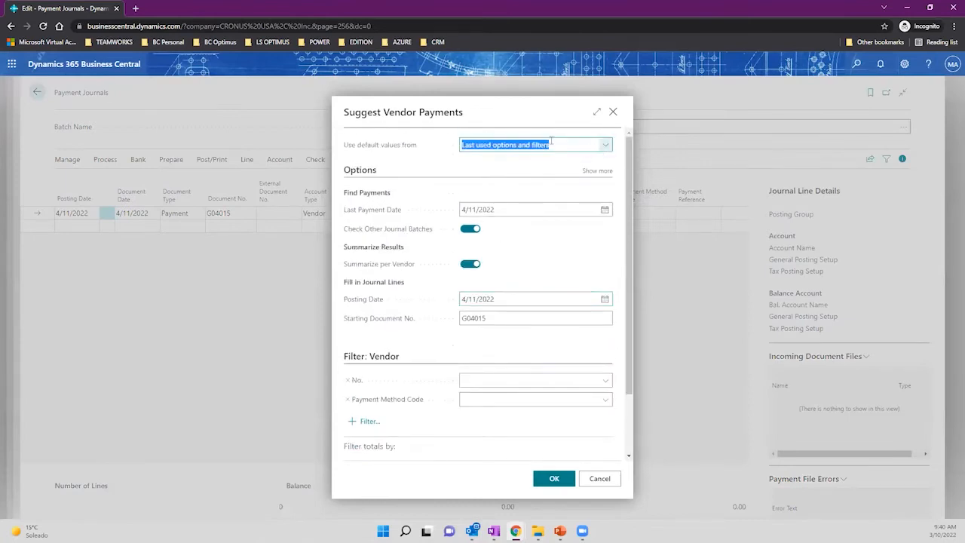
pyautogui.moveTo(347, 106); pyautogui.dragTo(473, 114)
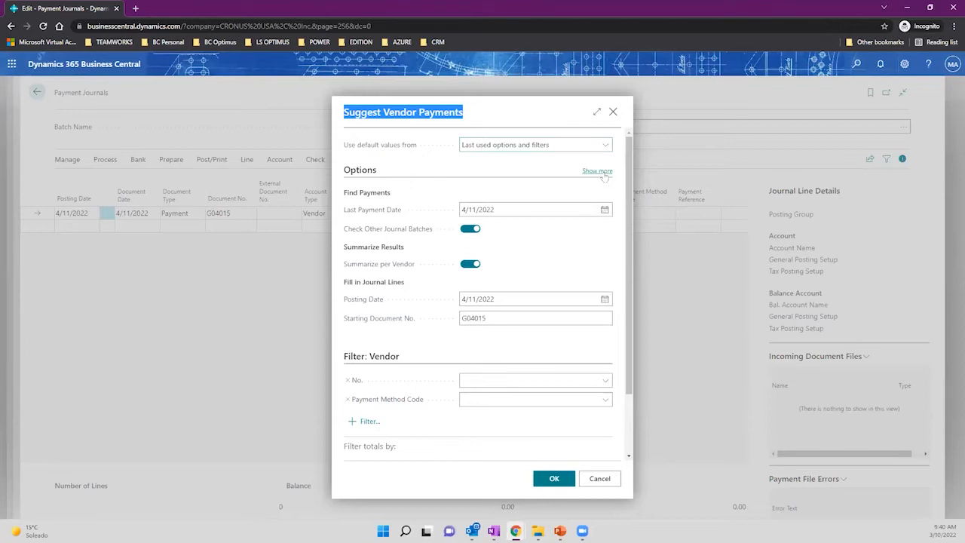
pyautogui.click(597, 171)
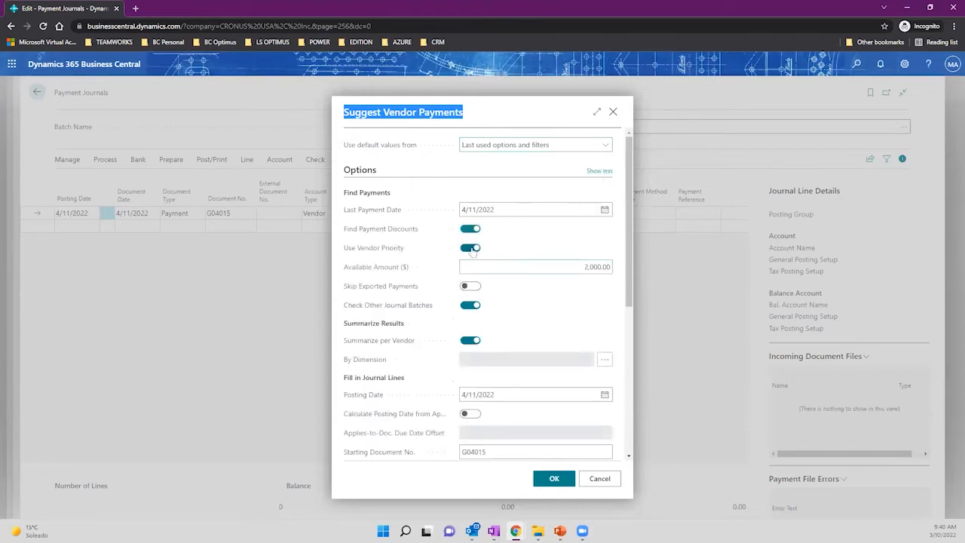
pyautogui.click(472, 249)
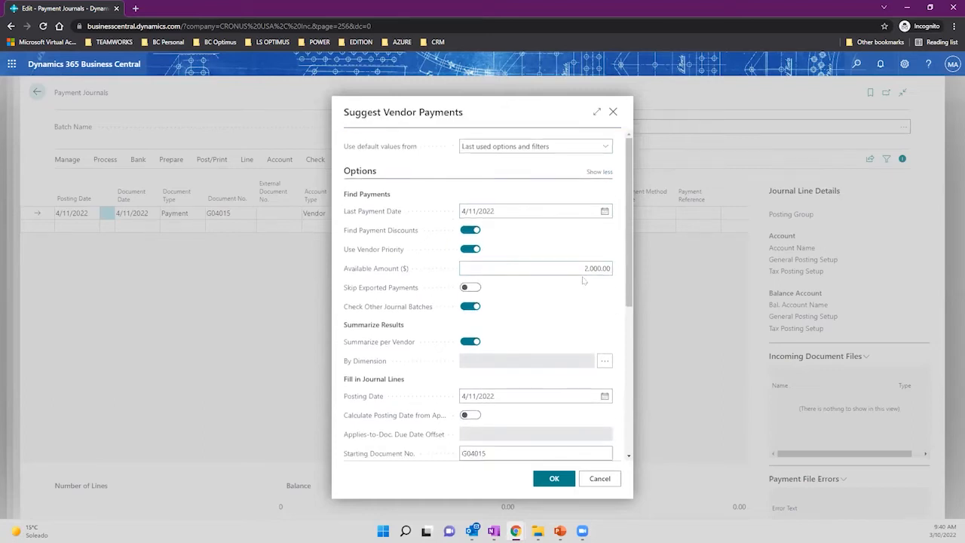
pyautogui.click(592, 267)
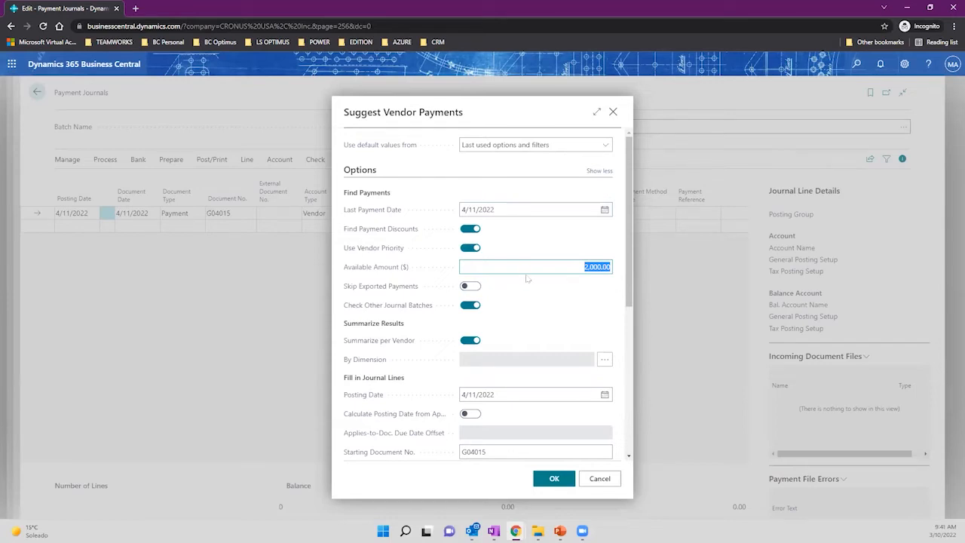
# Clear the Available Amount and switch off Use Vendor Priority.
pyautogui.scroll(-1, 526, 281)
pyautogui.scroll(1, 523, 284)
pyautogui.moveTo(398, 236)
pyautogui.click(500, 210)
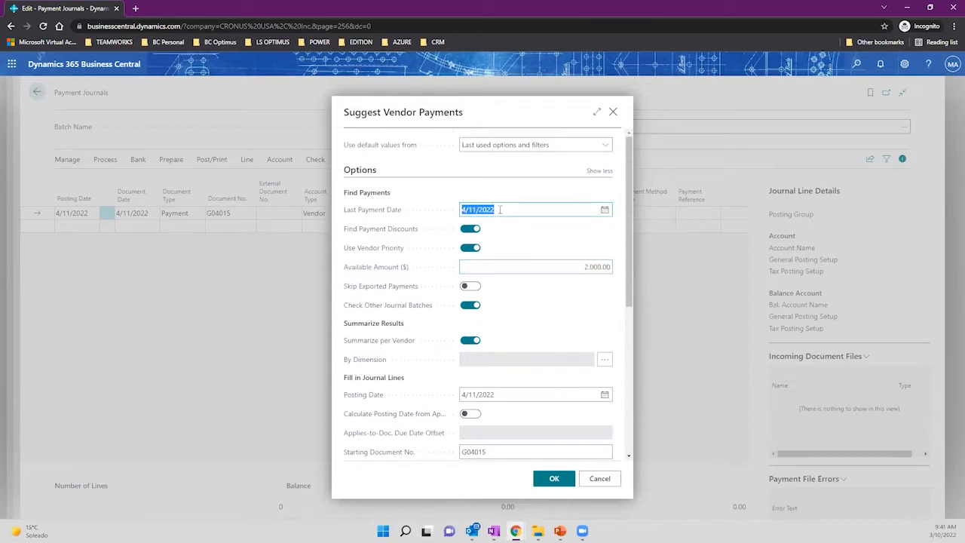
pyautogui.click(582, 270)
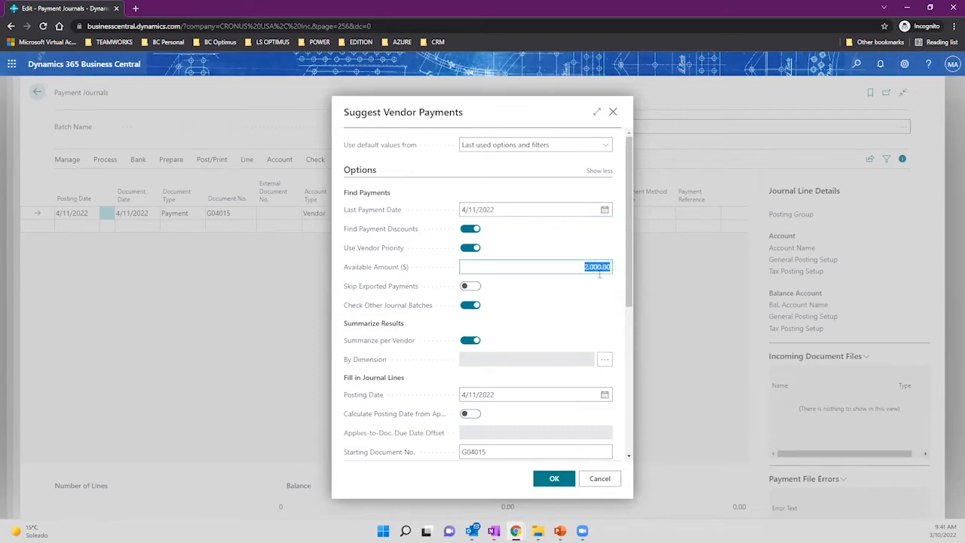
pyautogui.press('BackSpace')
pyautogui.click(473, 249)
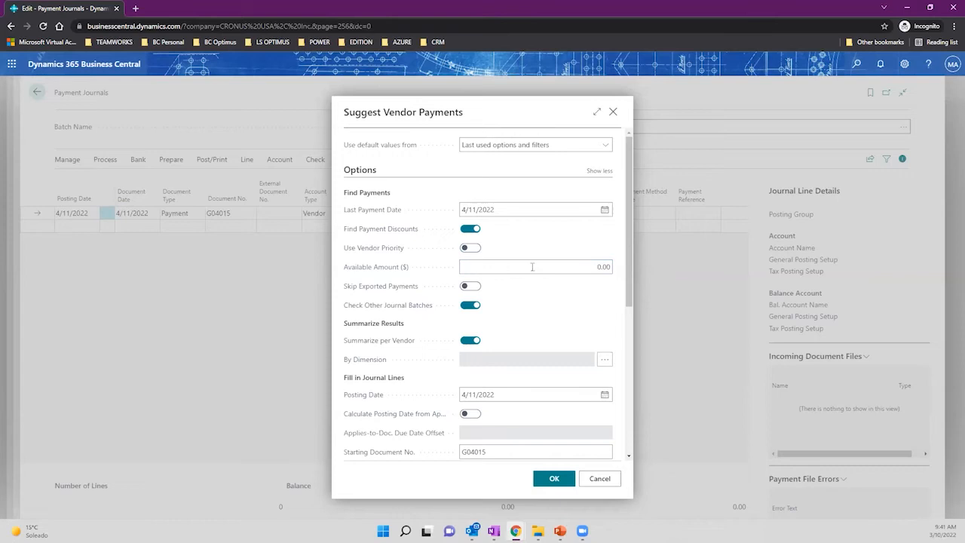
# Switch off Find Payment Discounts, leaving Available Amount at 0.00.
pyautogui.scroll(-2, 547, 257)
pyautogui.scroll(2, 528, 230)
pyautogui.click(505, 209)
pyautogui.click(470, 229)
pyautogui.click(507, 268)
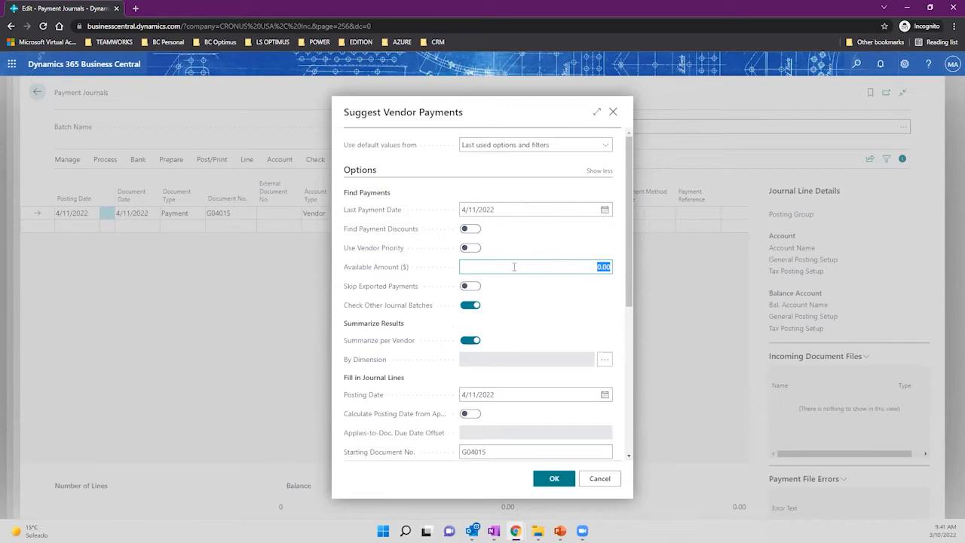
# Change the balancing bank account from CHECKING to B010.
pyautogui.scroll(-5, 512, 267)
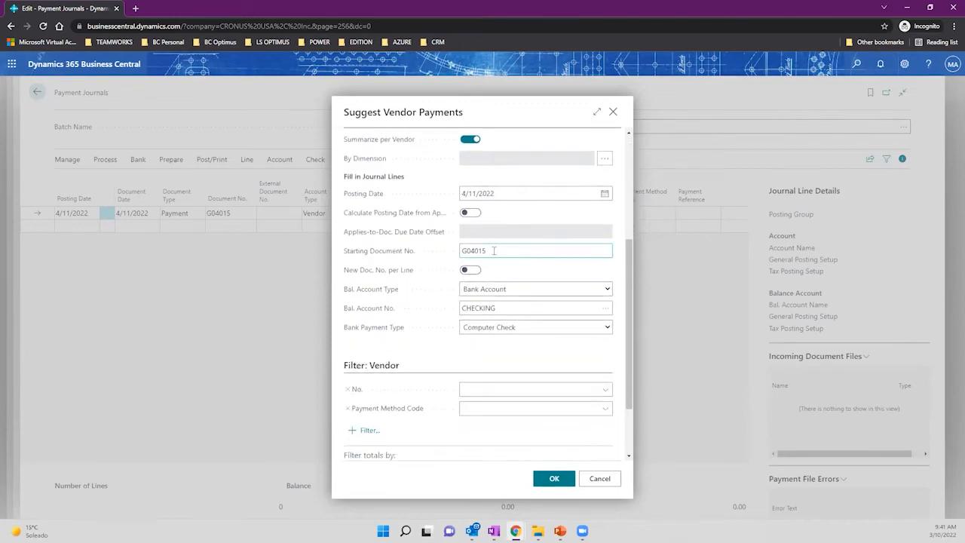
pyautogui.click(523, 309)
pyautogui.click(608, 309)
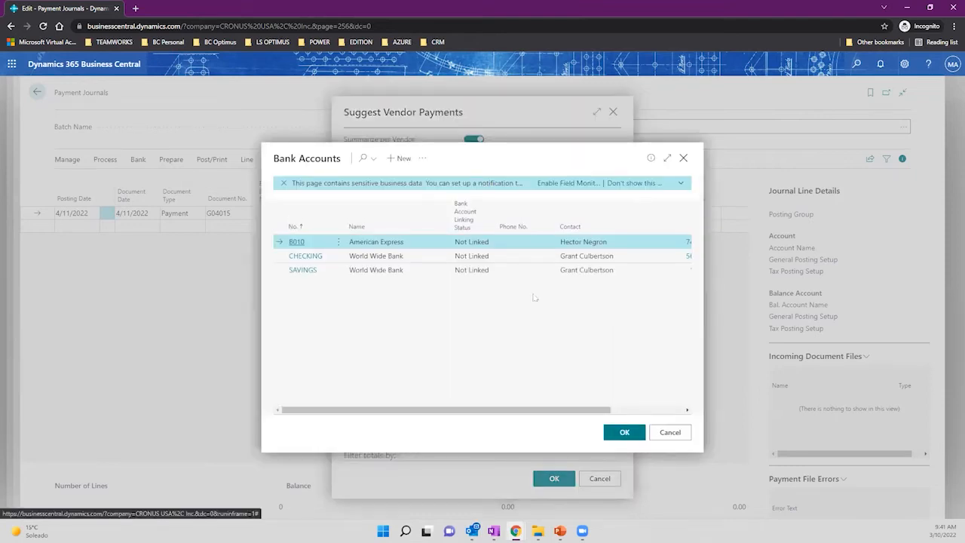
pyautogui.click(624, 433)
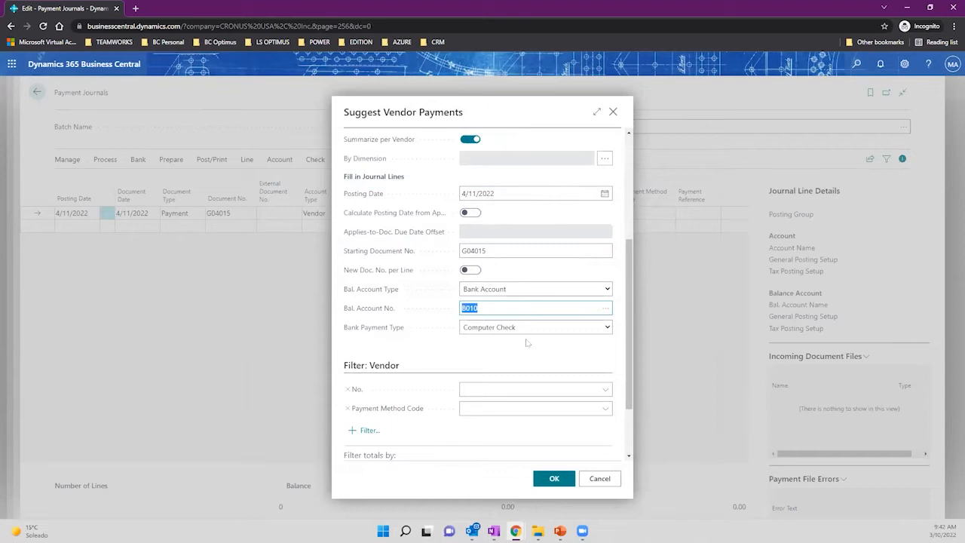
# Set Bank Payment Type to Computer Check and review the Find Payments options.
pyautogui.moveTo(345, 112); pyautogui.dragTo(466, 114)
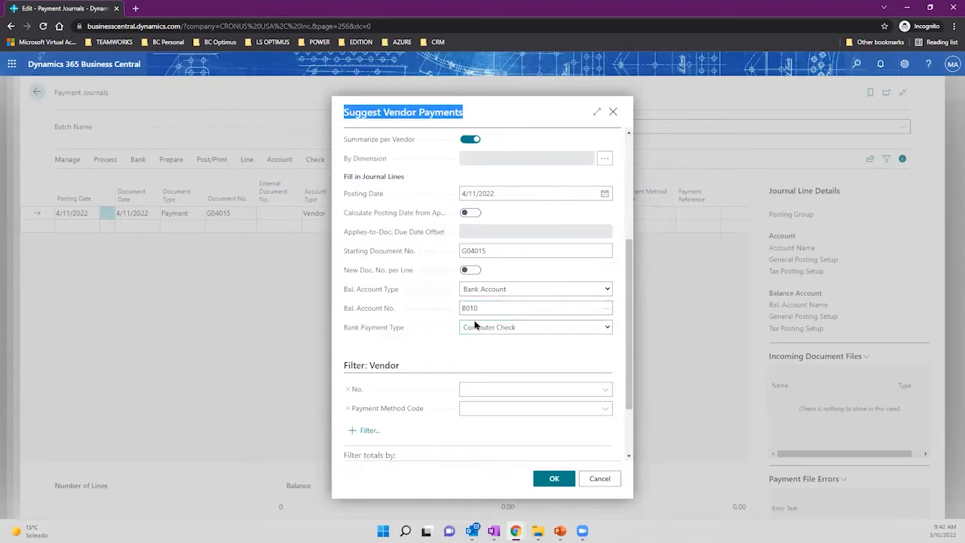
pyautogui.click(501, 327)
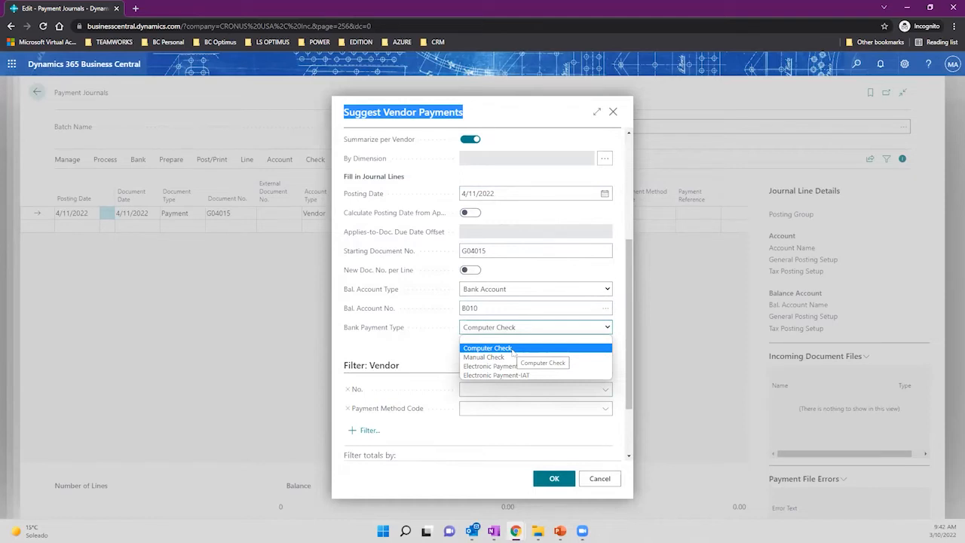
pyautogui.click(512, 351)
pyautogui.click(500, 329)
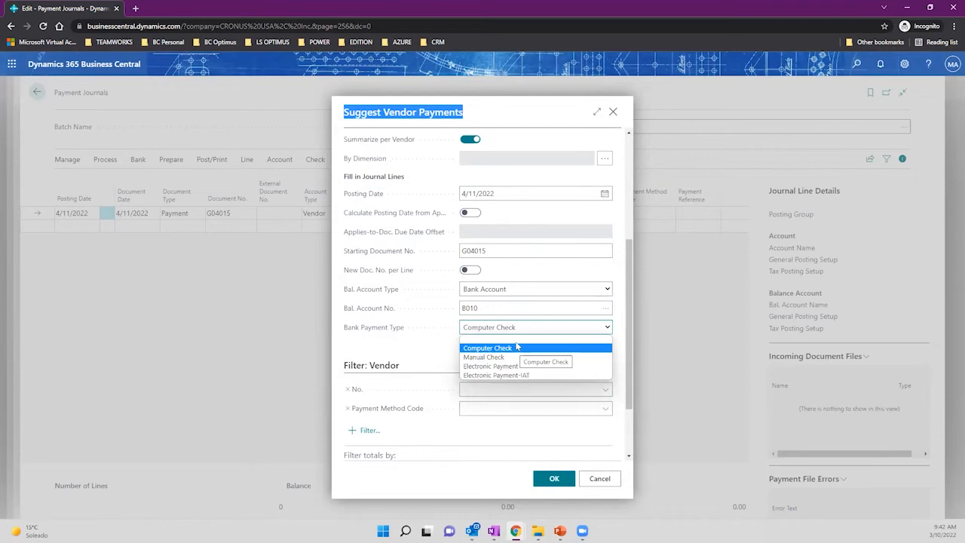
pyautogui.click(517, 341)
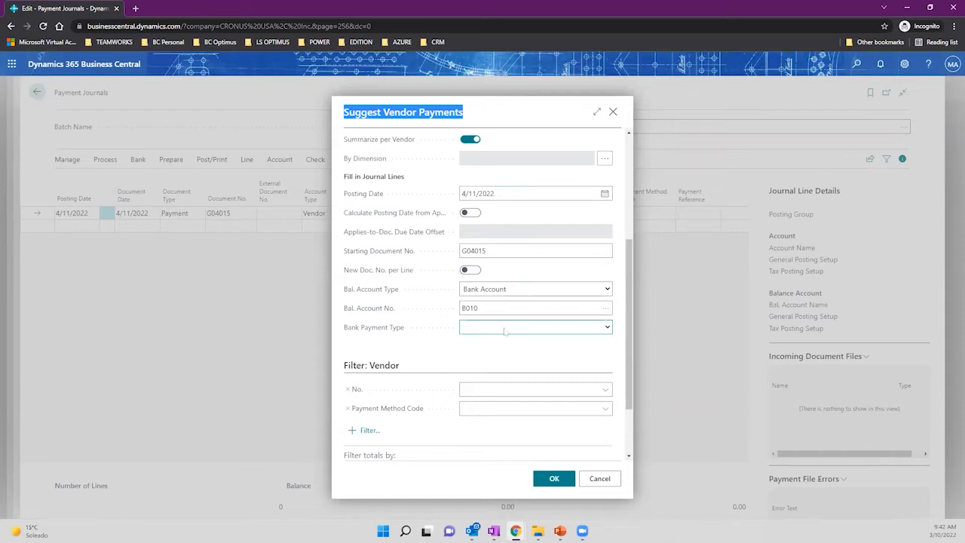
pyautogui.click(505, 329)
pyautogui.click(522, 351)
pyautogui.scroll(3, 508, 313)
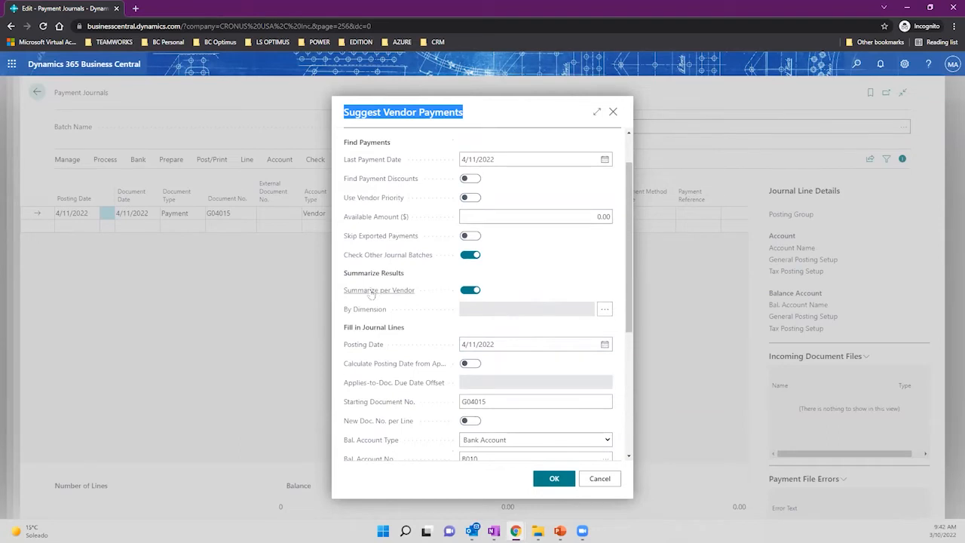
pyautogui.moveTo(371, 293)
# Run the suggestion, confirm the messages, and return to the journal's Puerto Rican Importers line G04015.
pyautogui.click(552, 483)
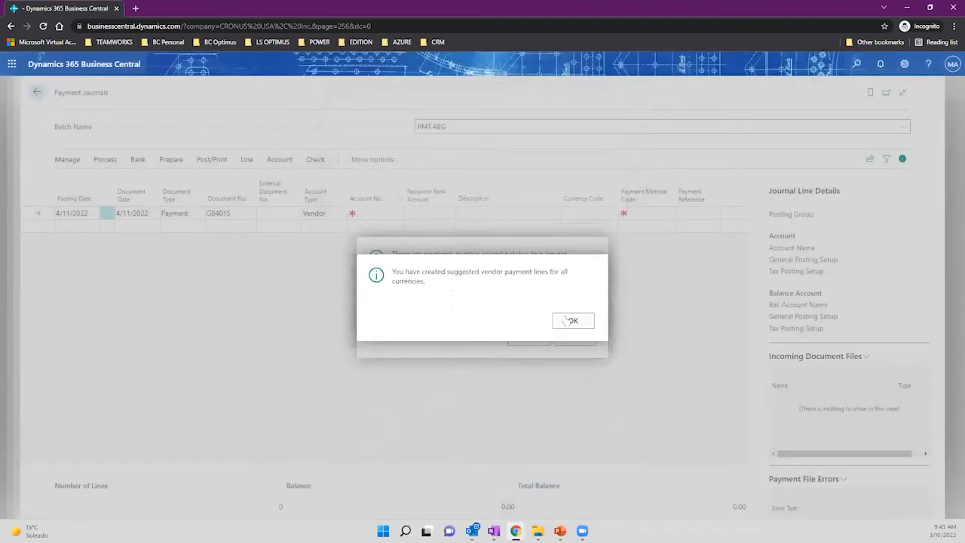
pyautogui.click(567, 321)
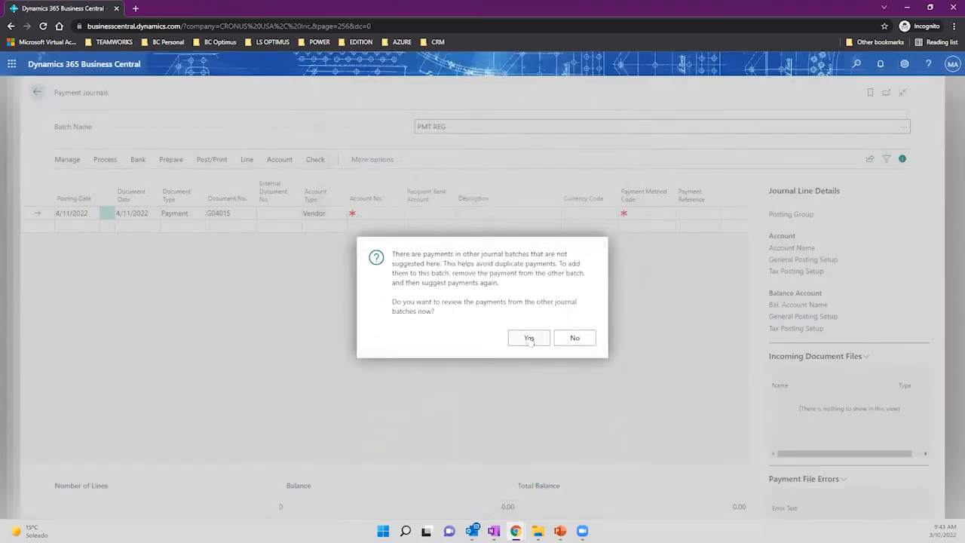
pyautogui.click(529, 338)
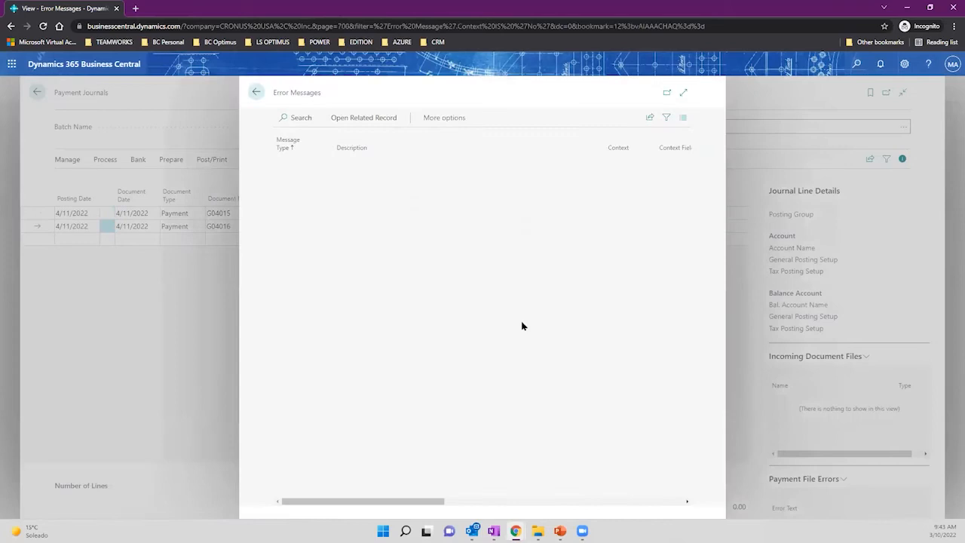
pyautogui.click(684, 93)
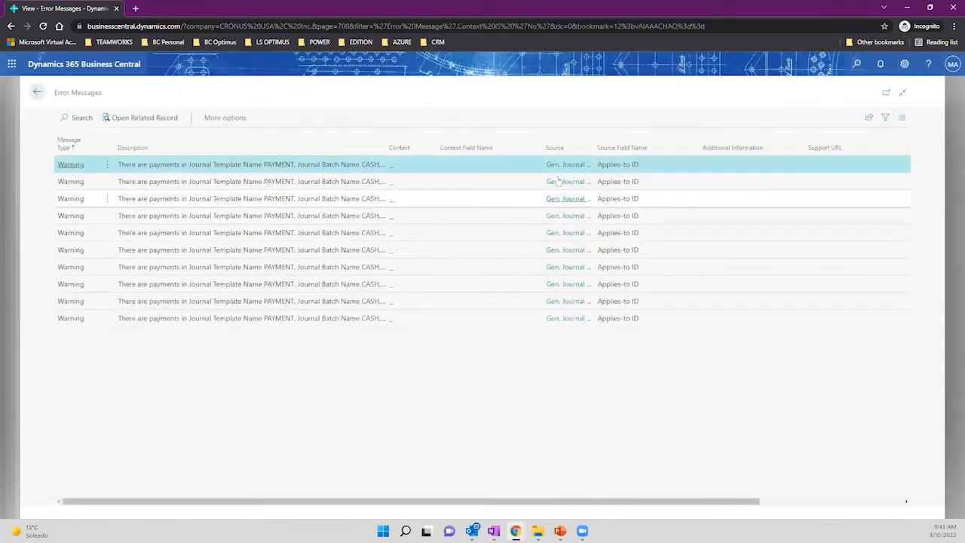
pyautogui.click(38, 92)
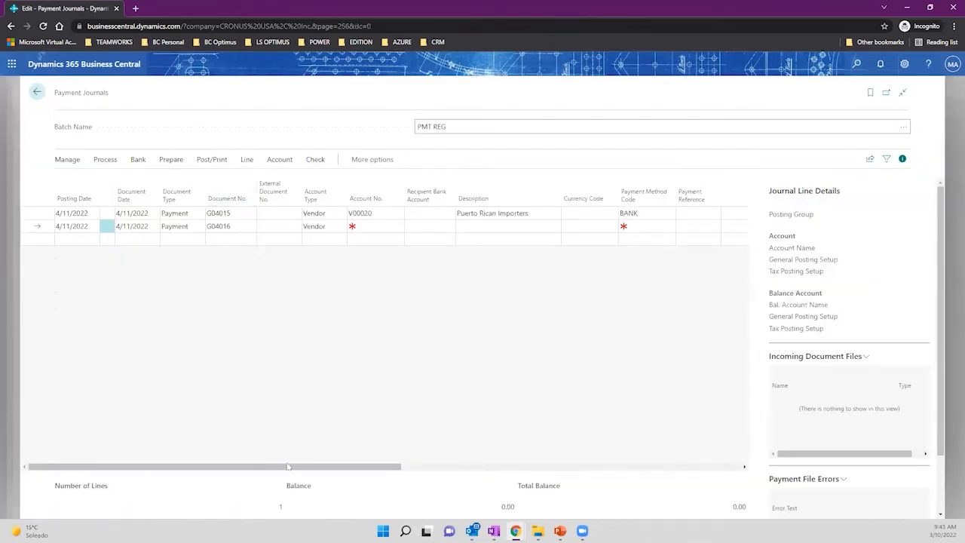
pyautogui.moveTo(285, 470); pyautogui.dragTo(494, 481)
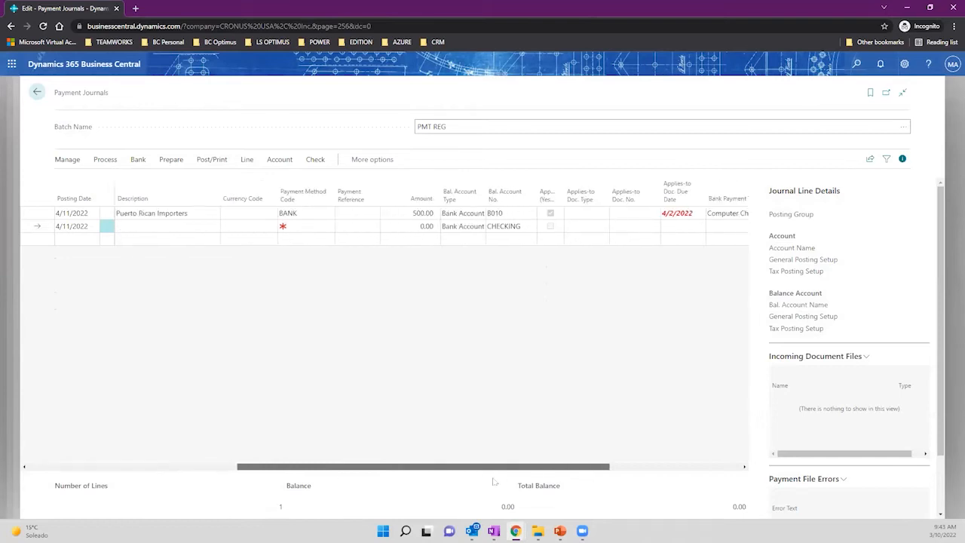
pyautogui.click(173, 214)
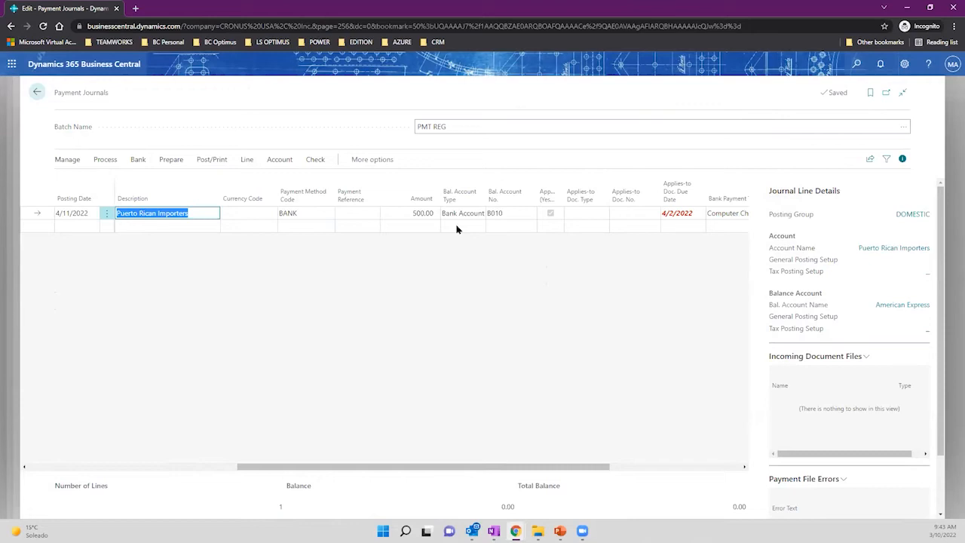
pyautogui.click(415, 215)
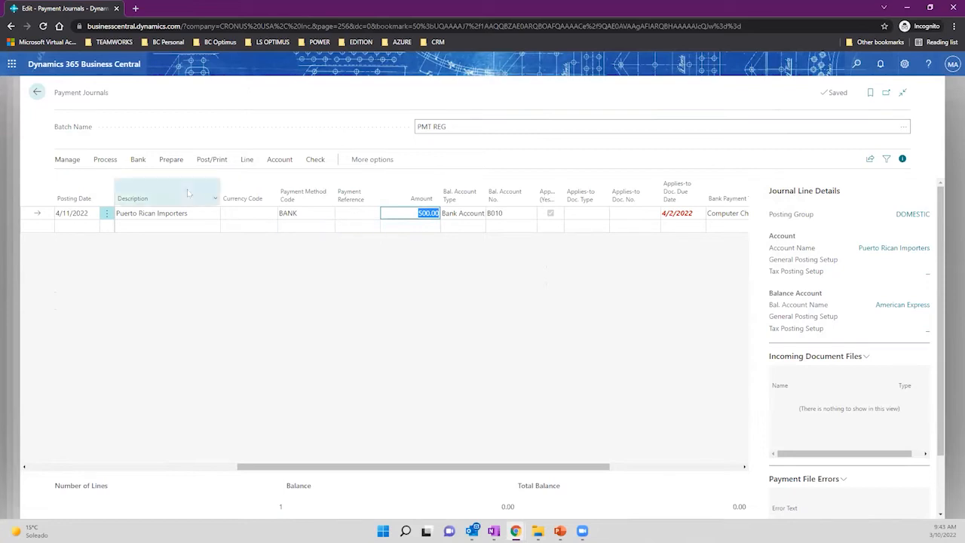
pyautogui.click(105, 159)
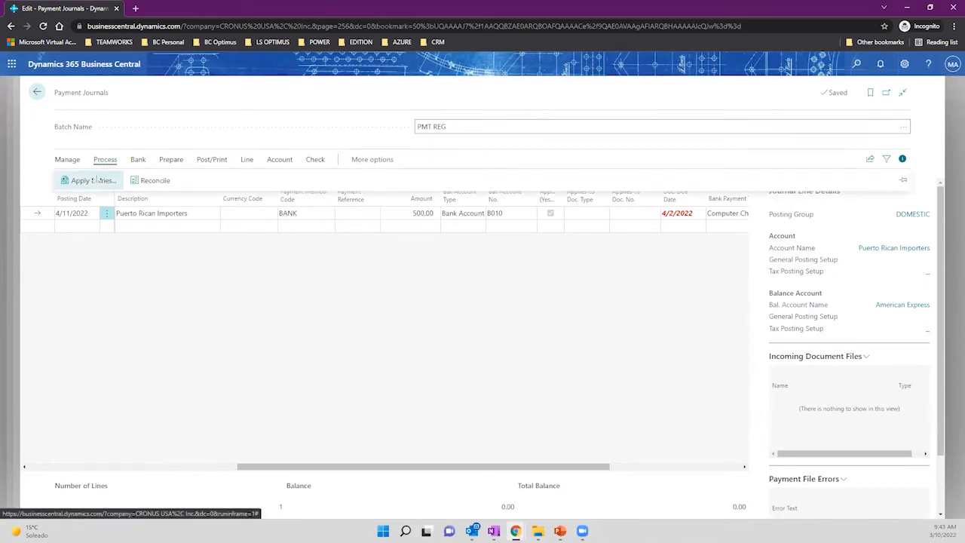
pyautogui.click(93, 180)
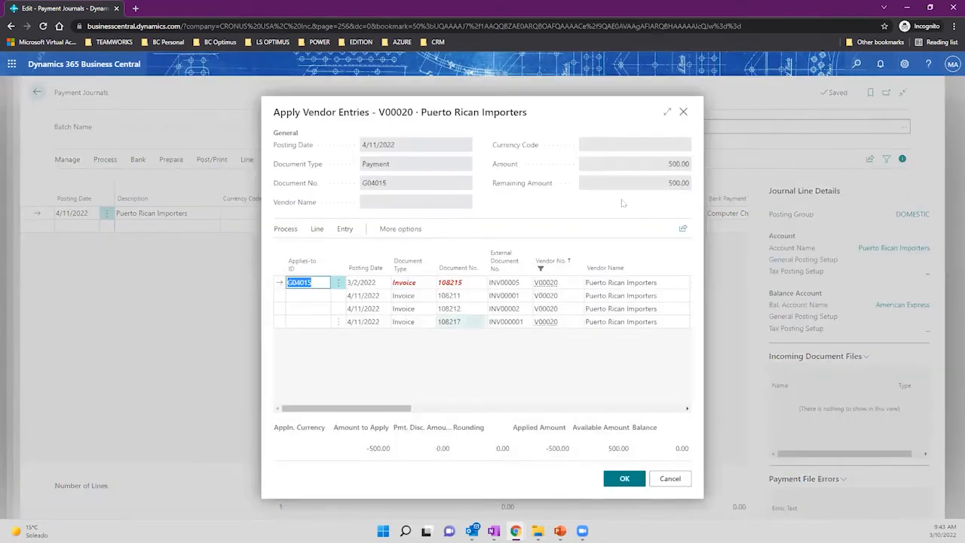
pyautogui.click(668, 112)
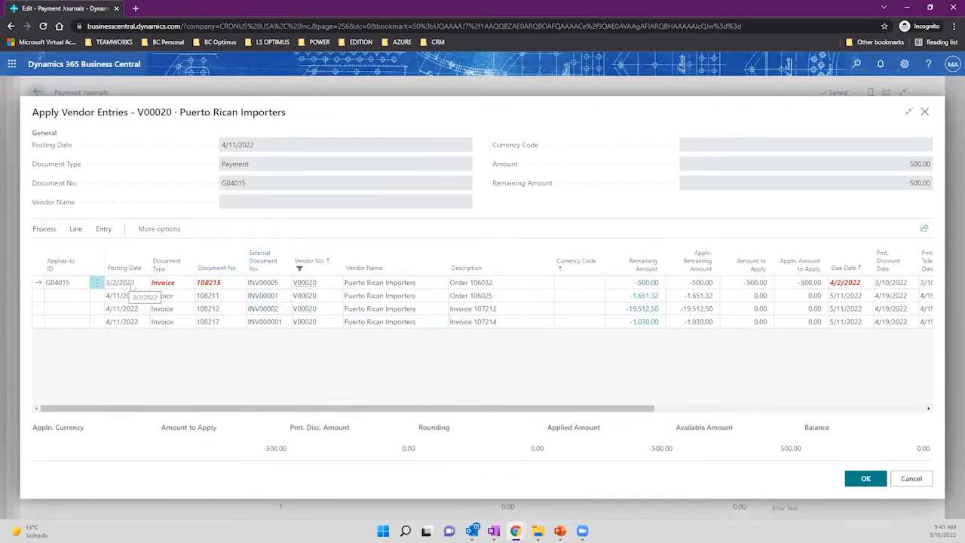
pyautogui.click(912, 479)
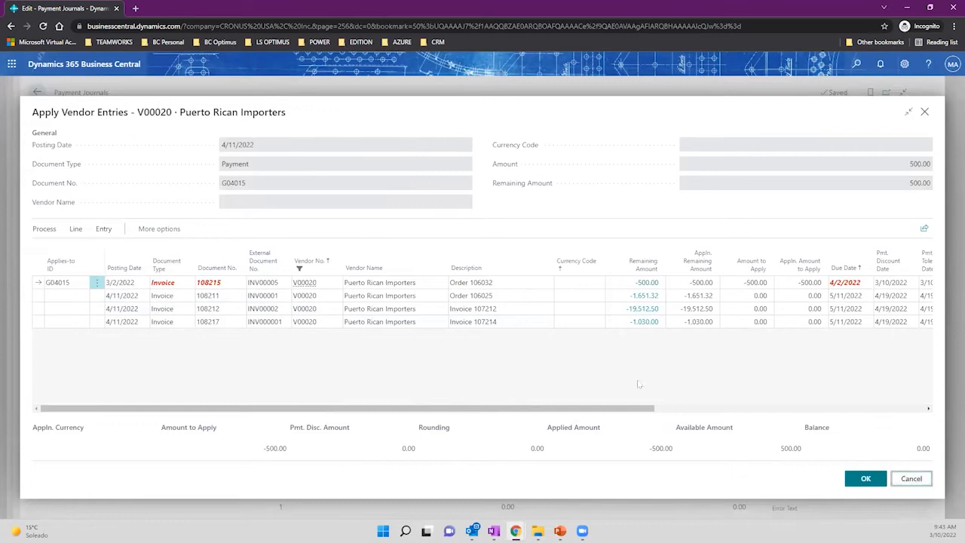
pyautogui.click(106, 159)
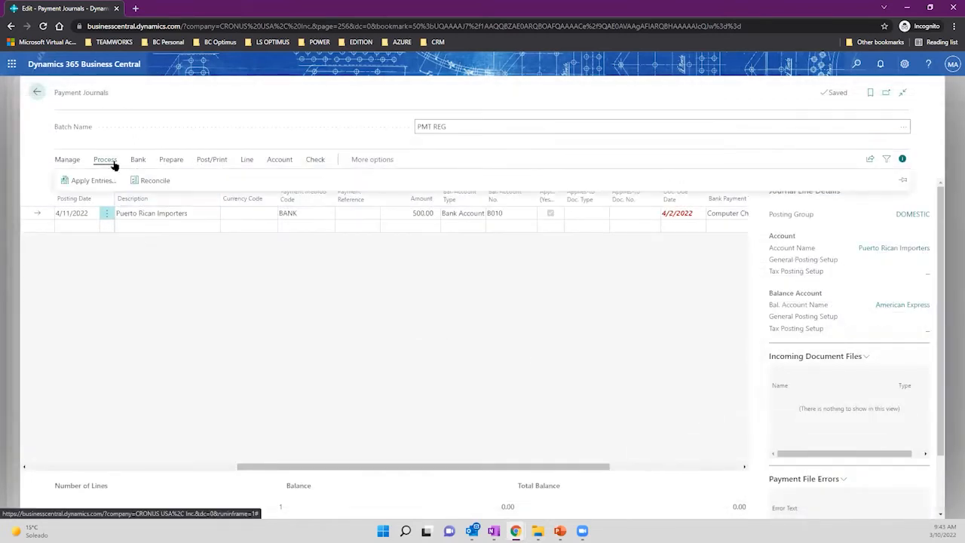
pyautogui.click(171, 164)
pyautogui.click(124, 181)
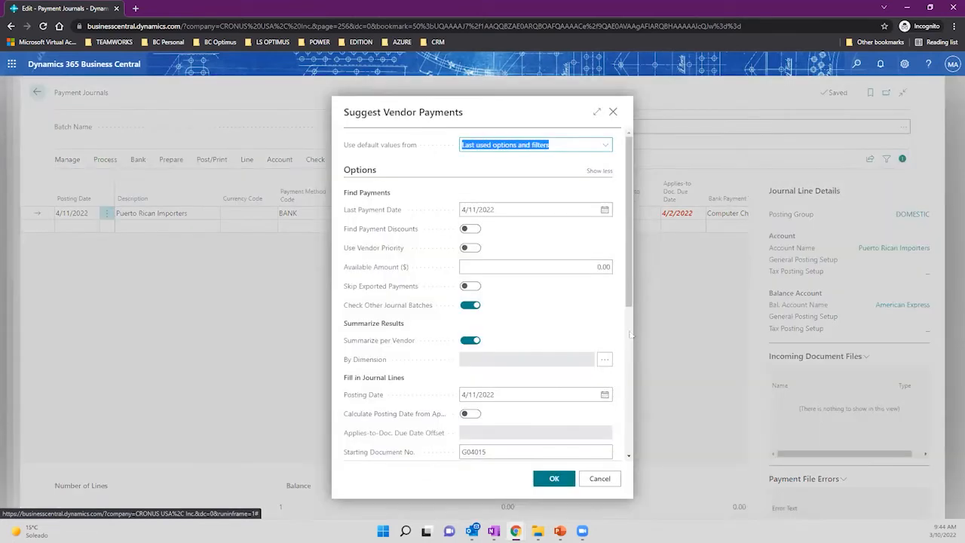
pyautogui.click(468, 248)
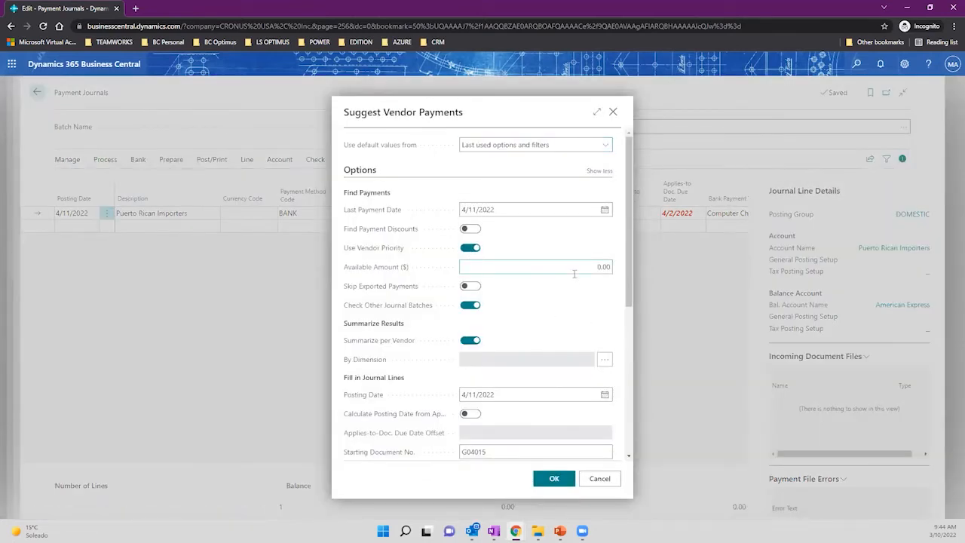
pyautogui.click(461, 145)
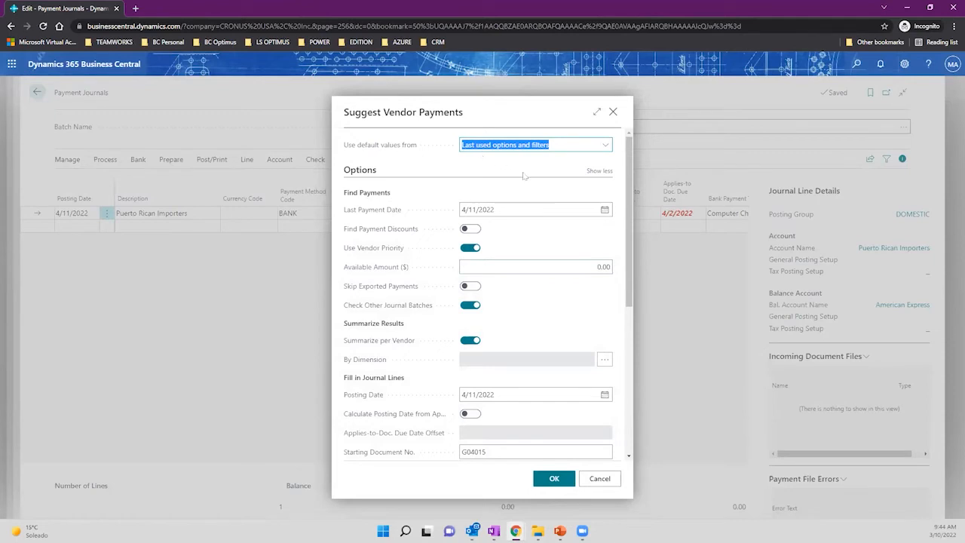
pyautogui.click(576, 268)
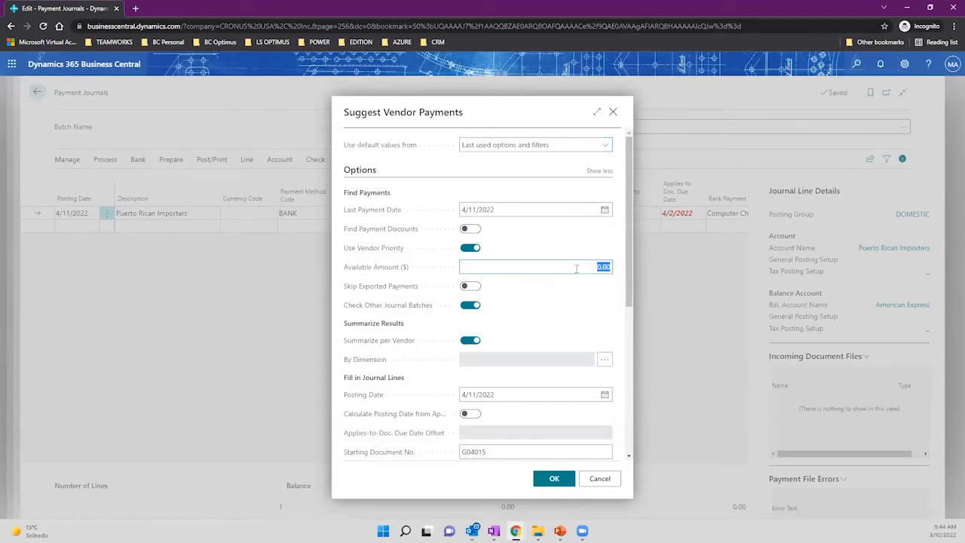
pyautogui.write('20')
pyautogui.click(472, 248)
pyautogui.click(552, 145)
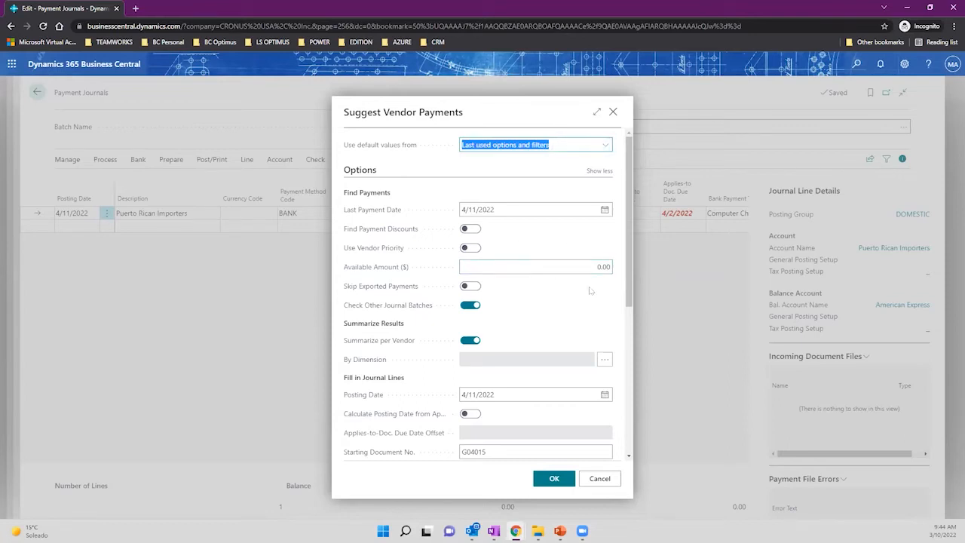
pyautogui.click(606, 145)
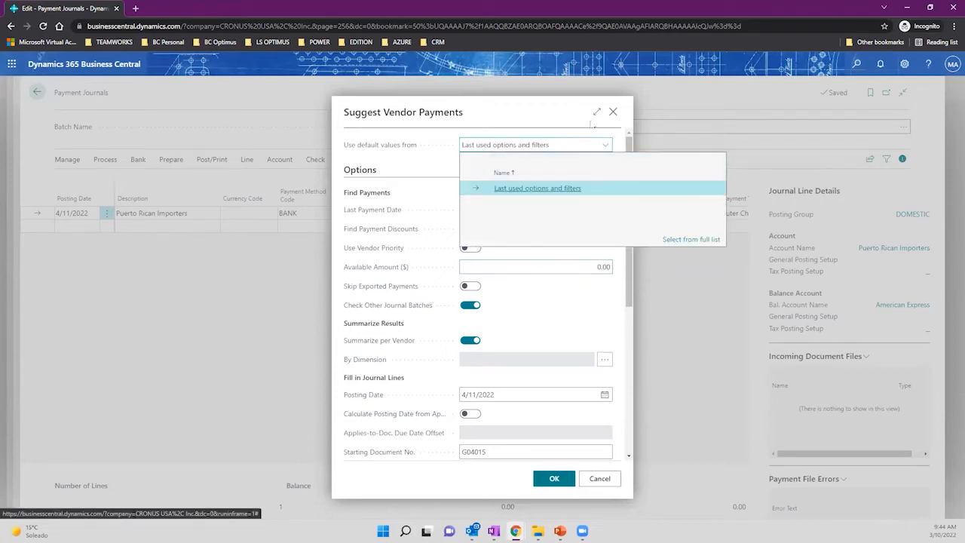
pyautogui.click(542, 111)
pyautogui.click(613, 111)
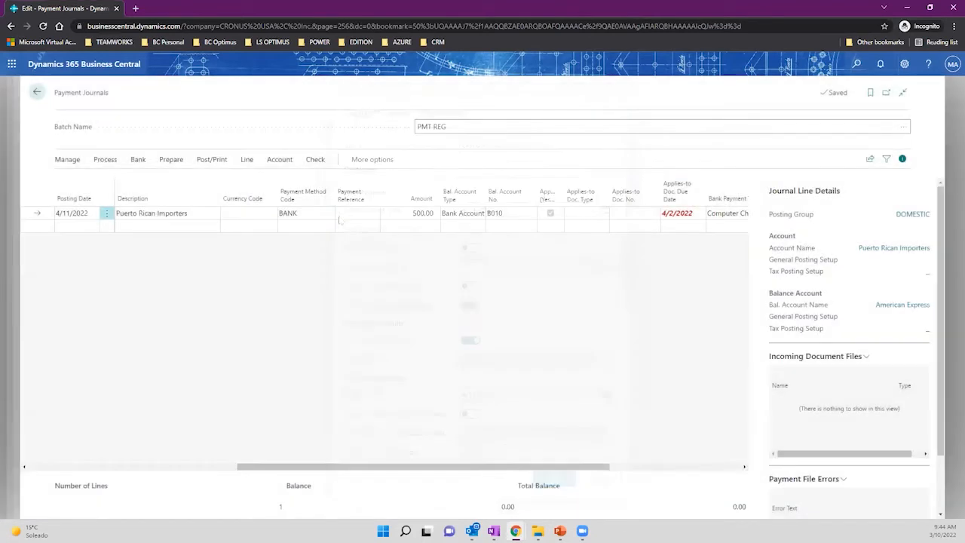
pyautogui.click(401, 212)
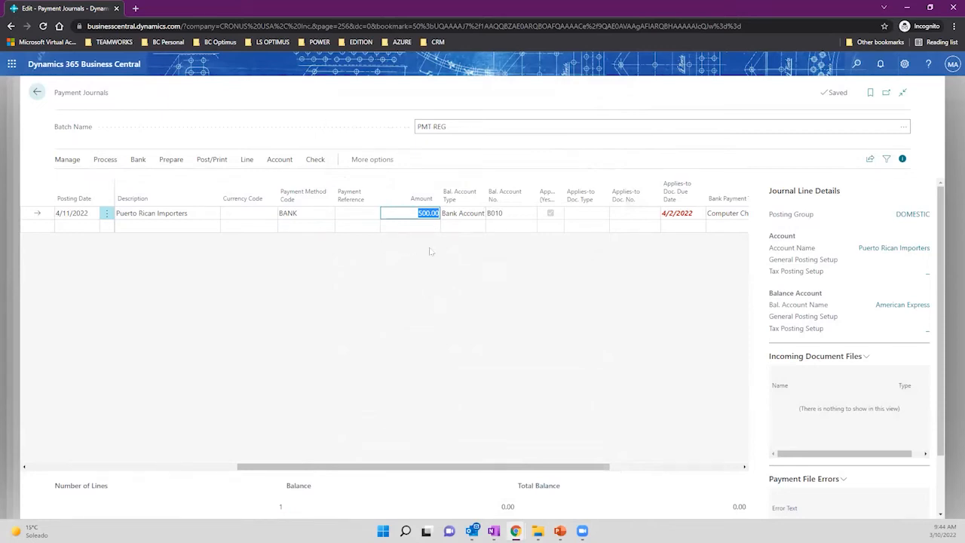
pyautogui.click(691, 214)
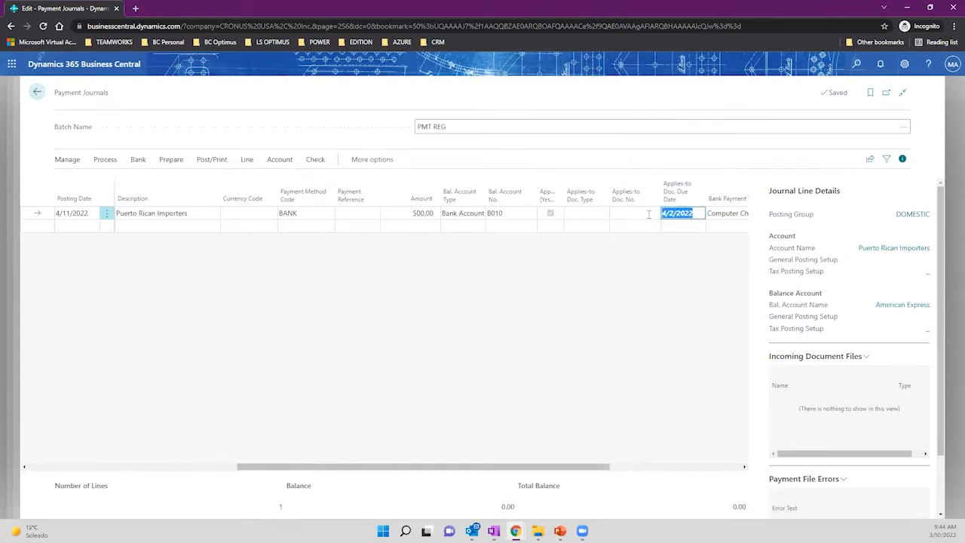
pyautogui.click(904, 64)
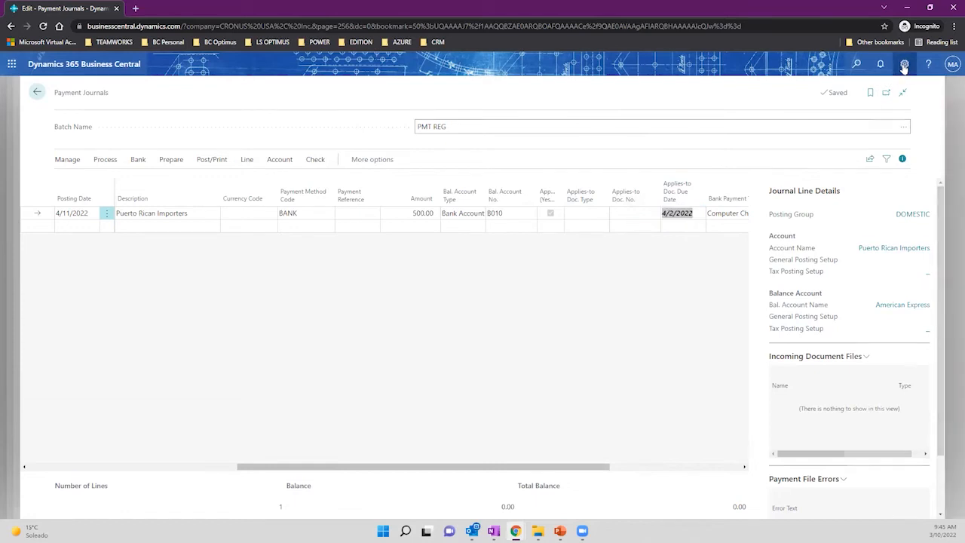
pyautogui.click(830, 129)
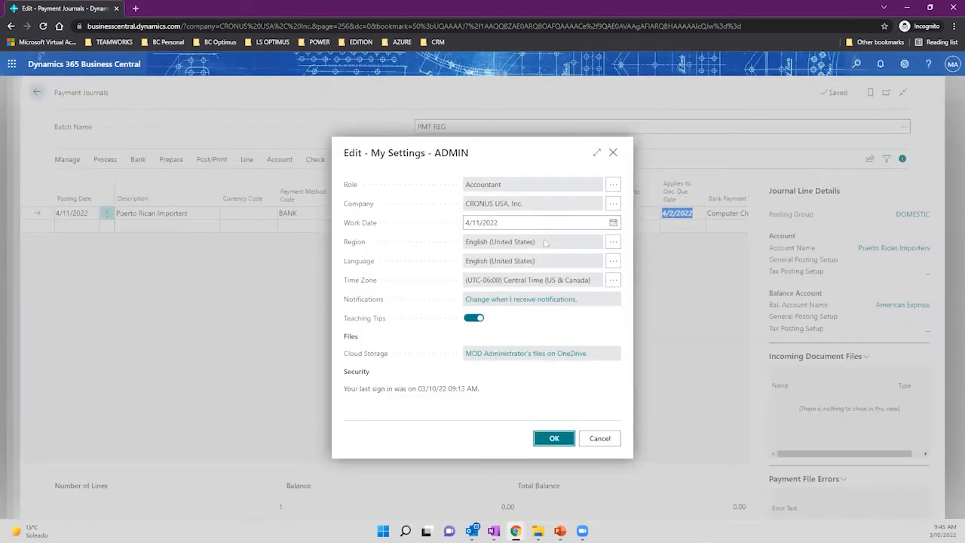
pyautogui.click(510, 223)
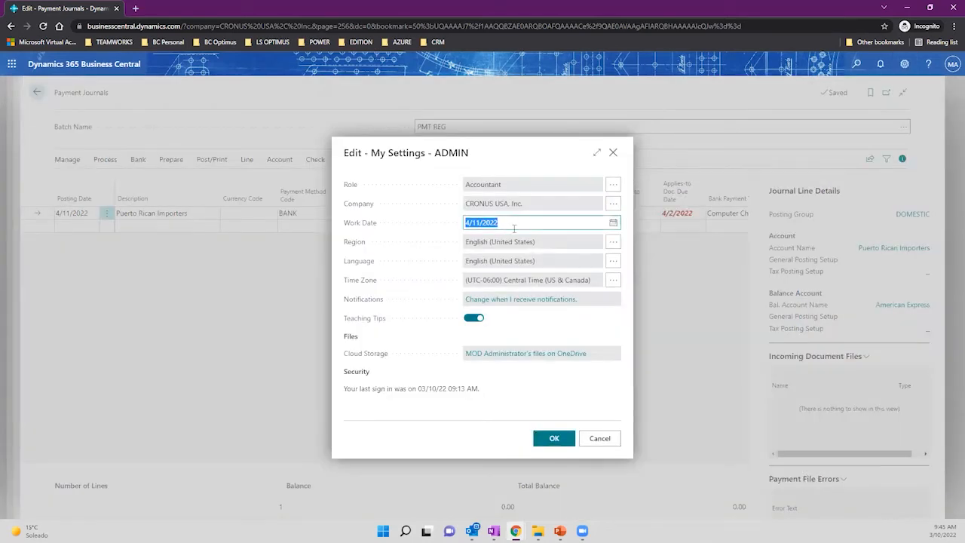
pyautogui.click(613, 152)
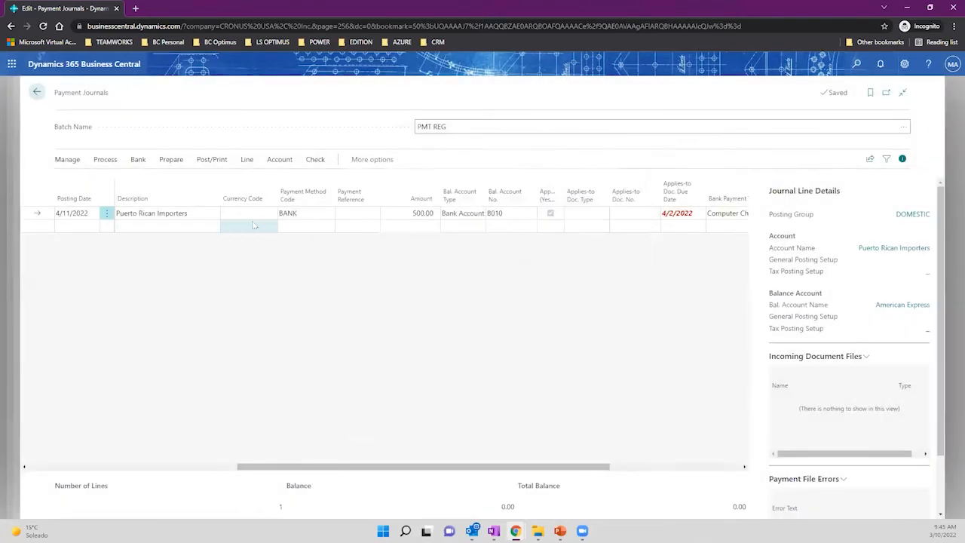
pyautogui.click(402, 217)
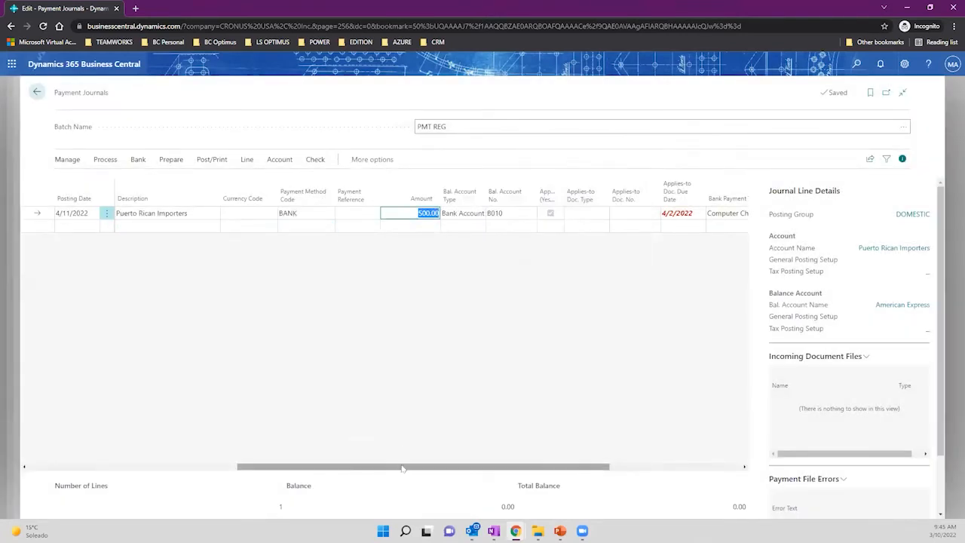
pyautogui.moveTo(402, 467); pyautogui.dragTo(496, 466)
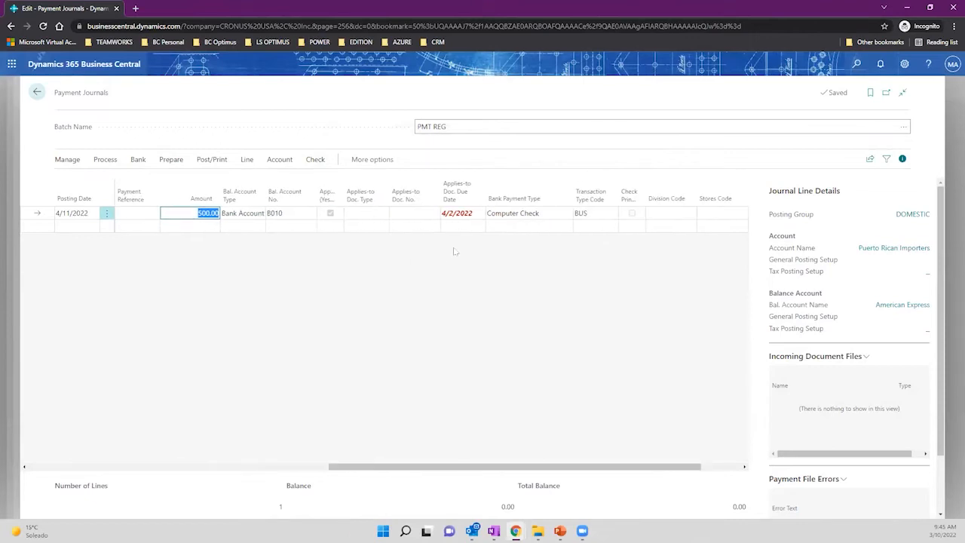
pyautogui.click(301, 214)
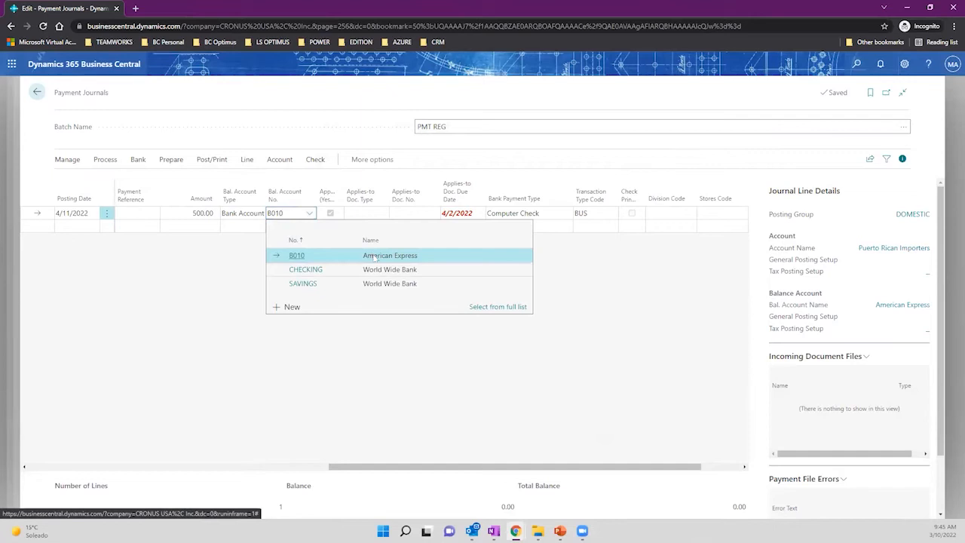
pyautogui.click(576, 289)
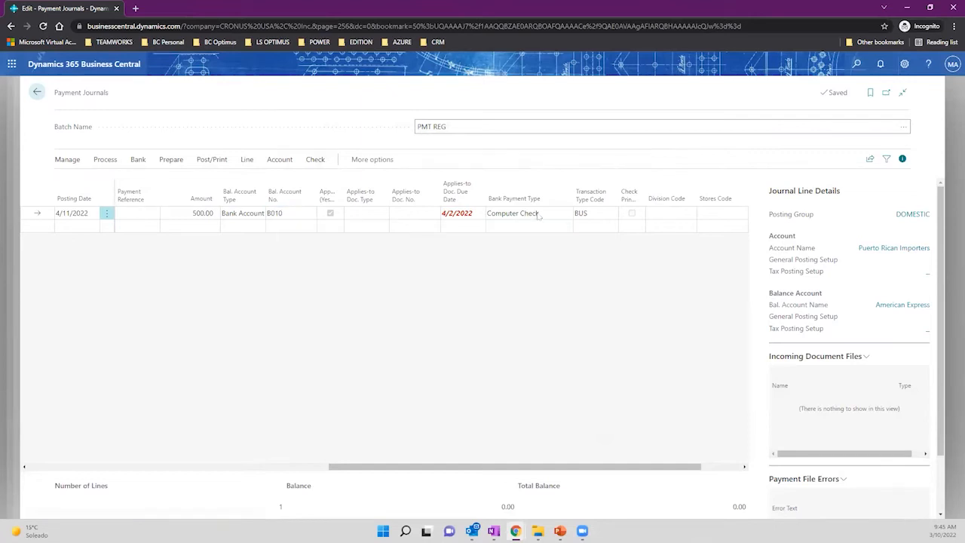
pyautogui.click(539, 214)
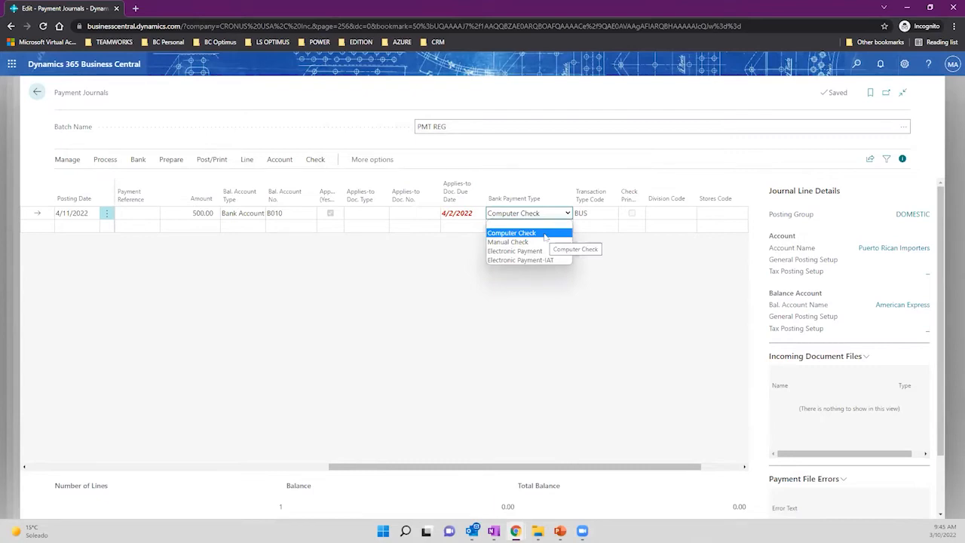
pyautogui.click(546, 235)
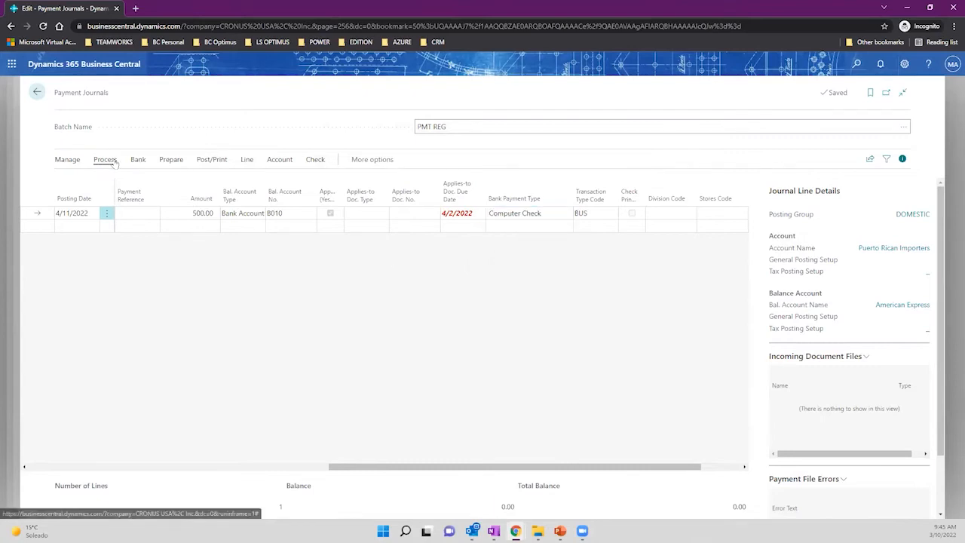
# Open the Print Check options and choose bank account B010.
pyautogui.click(315, 160)
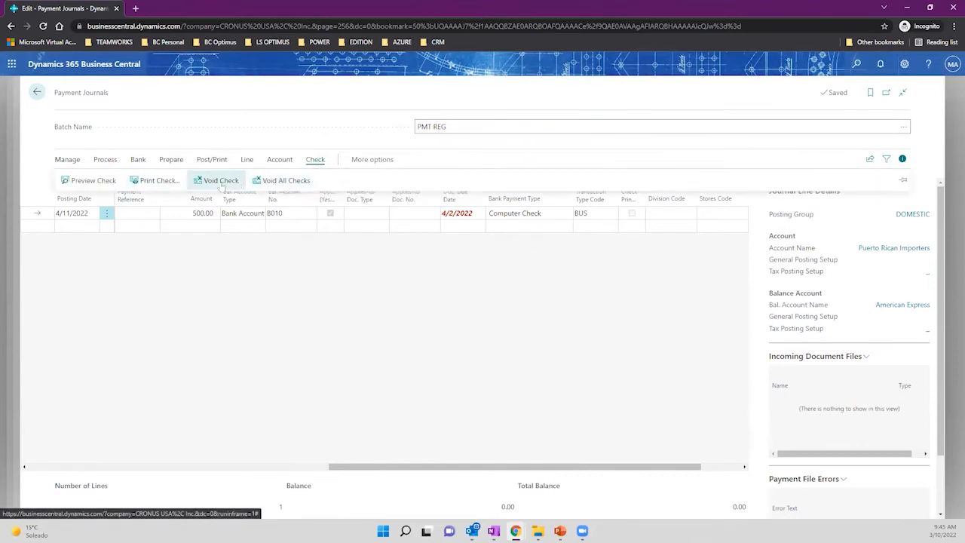
pyautogui.click(154, 181)
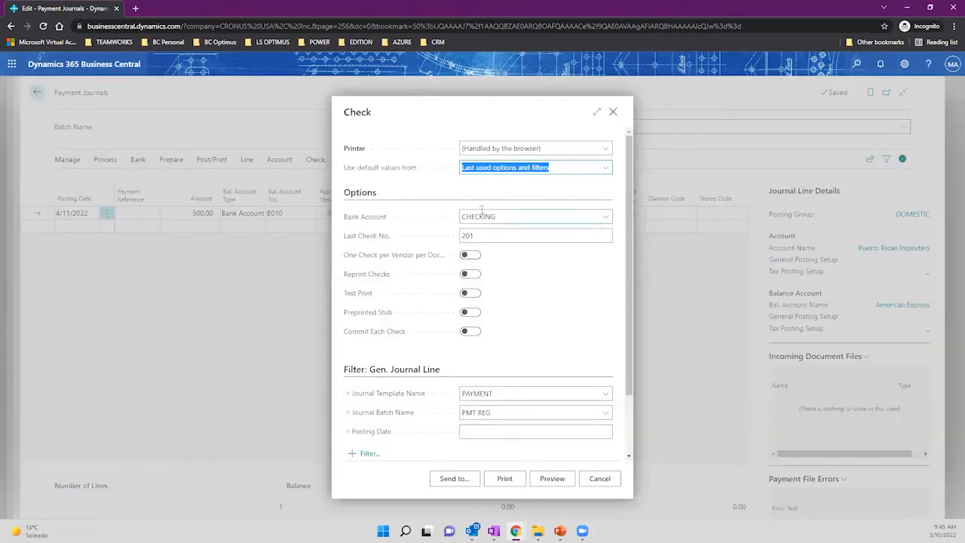
pyautogui.click(613, 111)
pyautogui.click(316, 160)
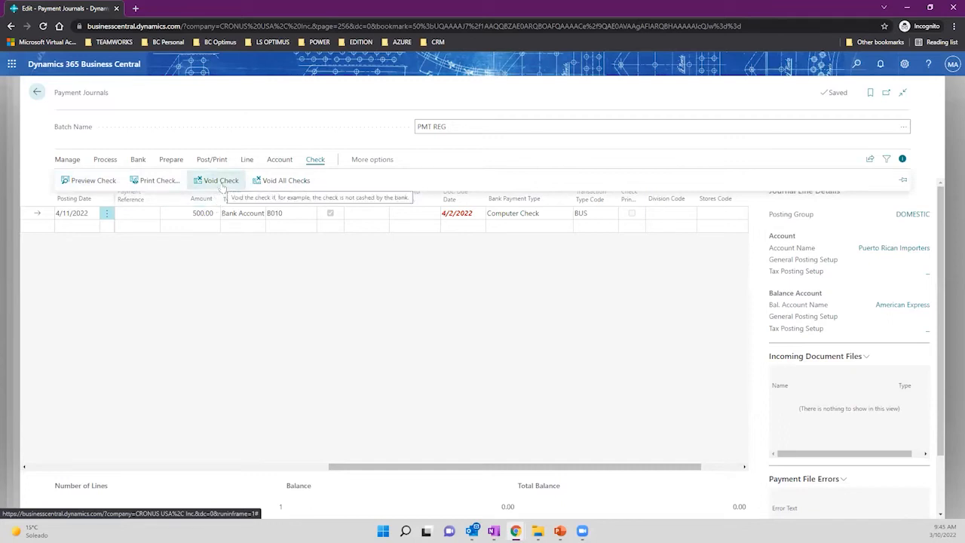
pyautogui.click(160, 181)
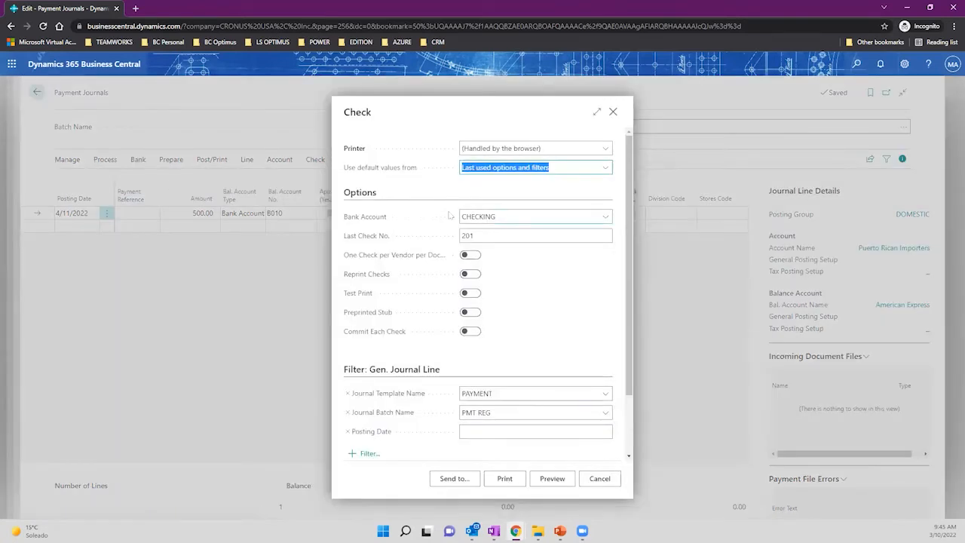
pyautogui.click(479, 236)
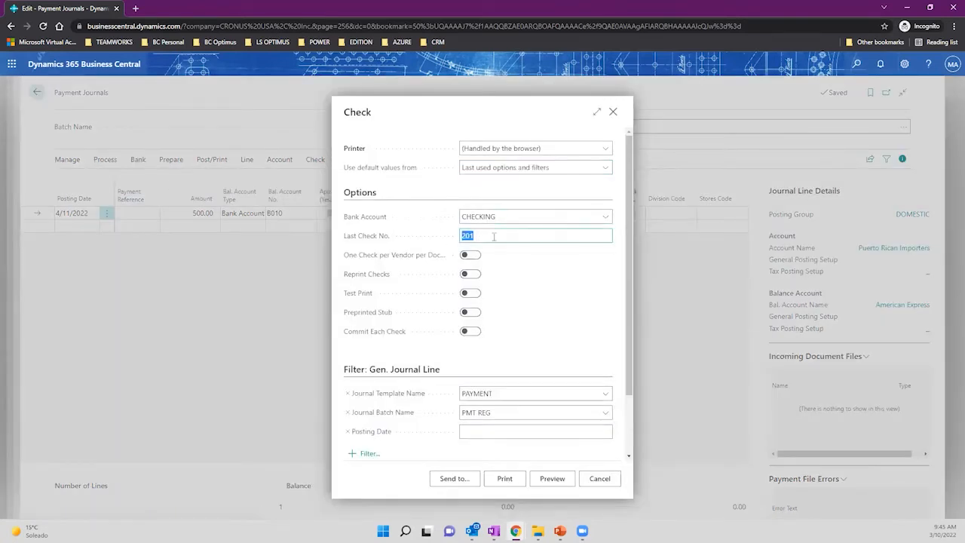
pyautogui.click(585, 220)
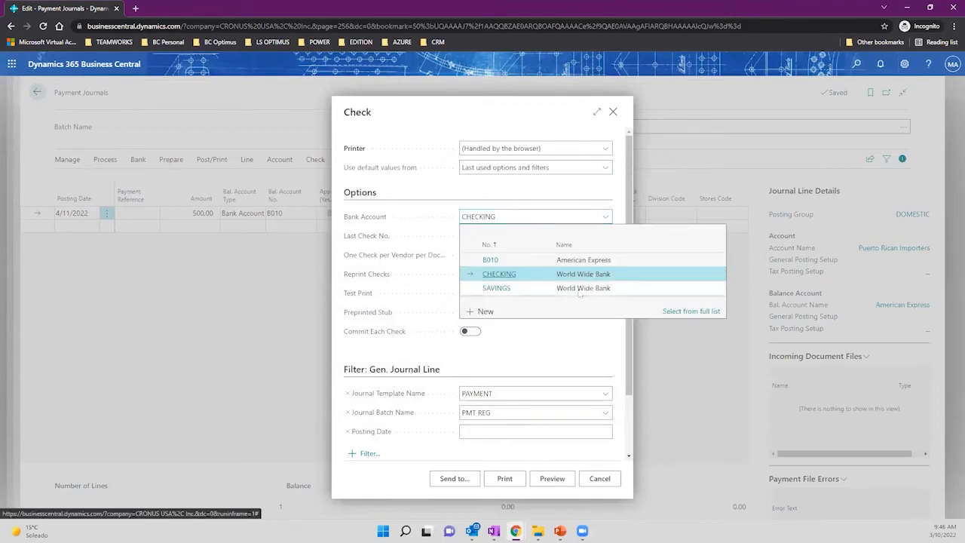
pyautogui.click(586, 261)
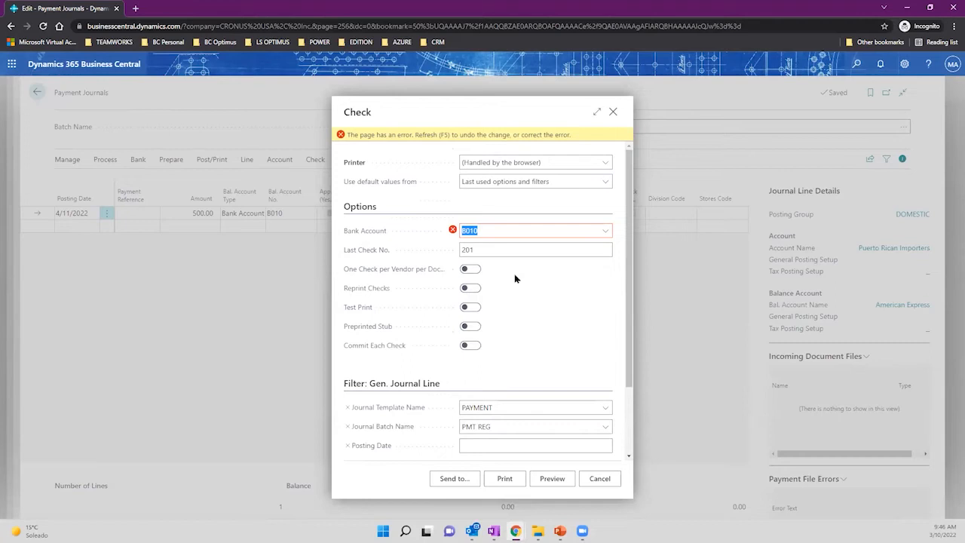
# Reconfirm B010, close the Check dialog discarding changes, and search for 'bank account'.
pyautogui.click(606, 236)
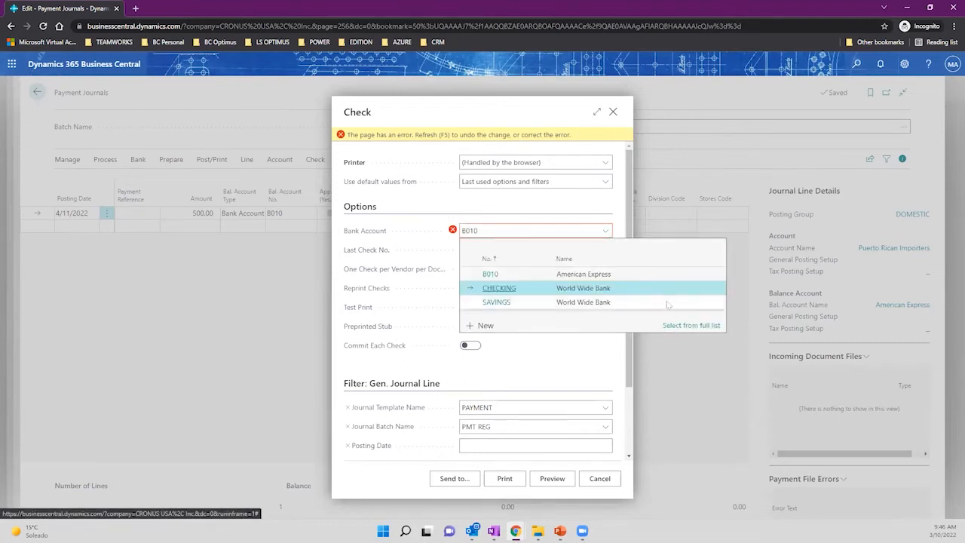
pyautogui.click(649, 273)
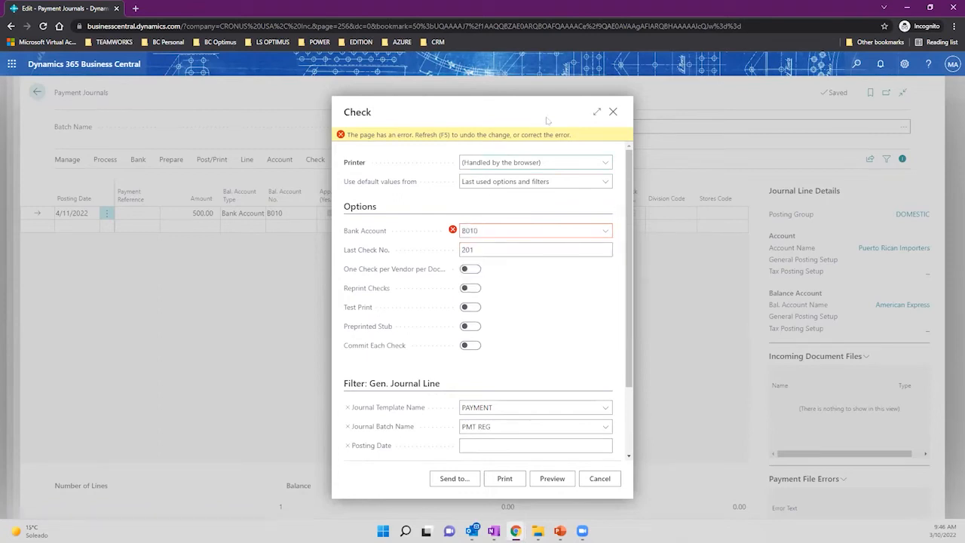
pyautogui.click(614, 112)
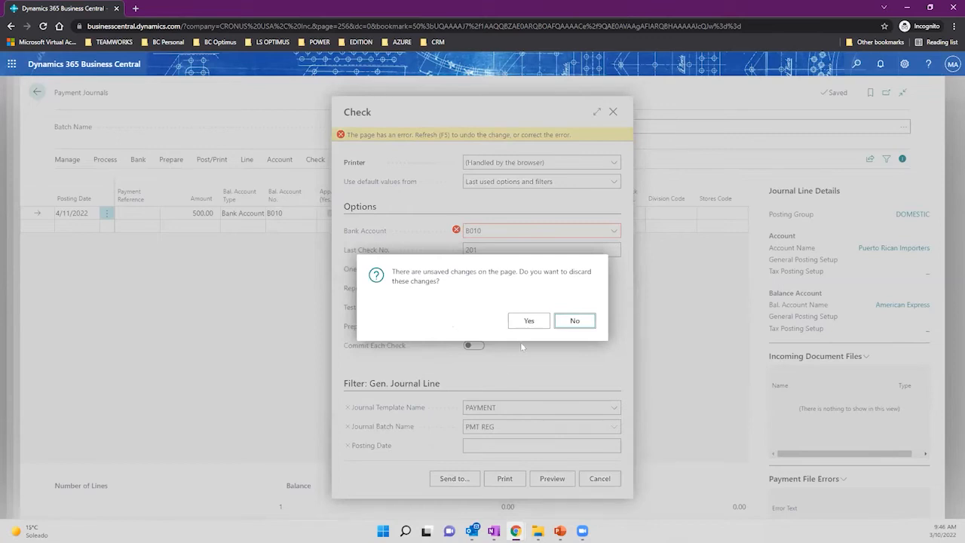
pyautogui.click(529, 320)
pyautogui.click(855, 66)
pyautogui.write('bank account')
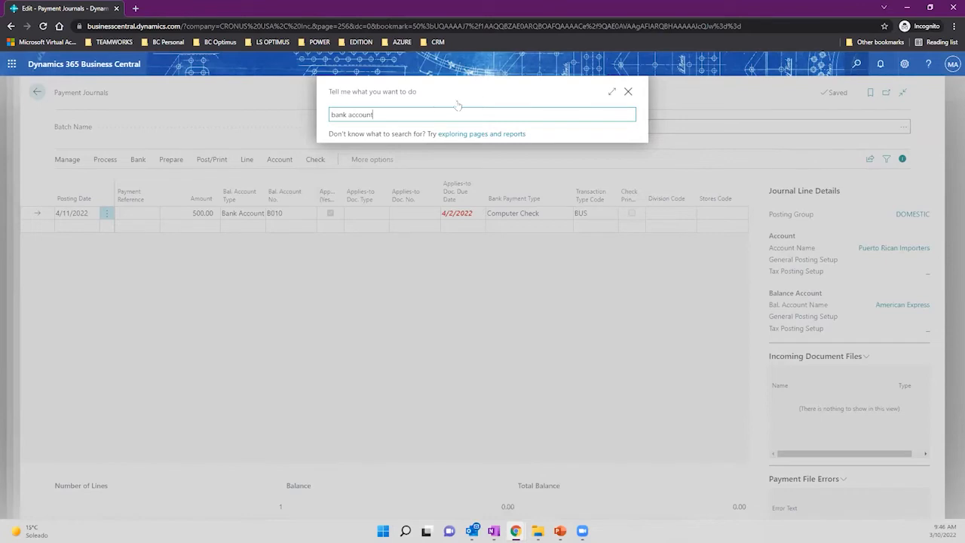
# Open the Bank Accounts list and edit the B010 American Express card.
pyautogui.click(366, 210)
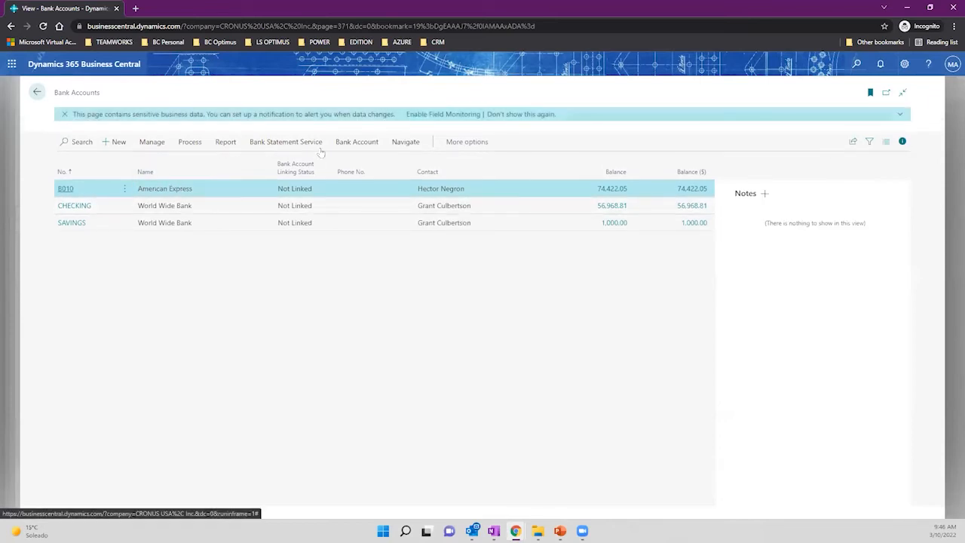
pyautogui.click(190, 142)
pyautogui.click(152, 144)
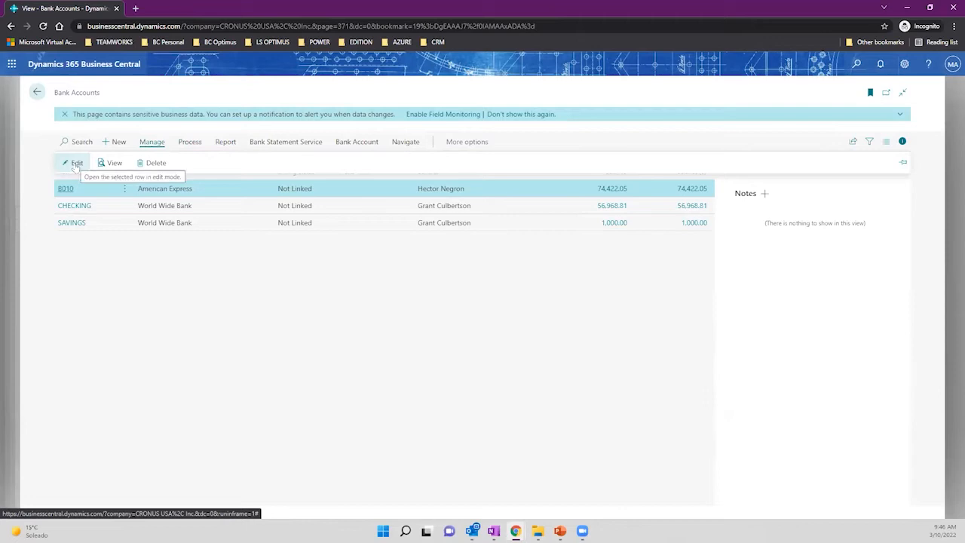
pyautogui.click(75, 163)
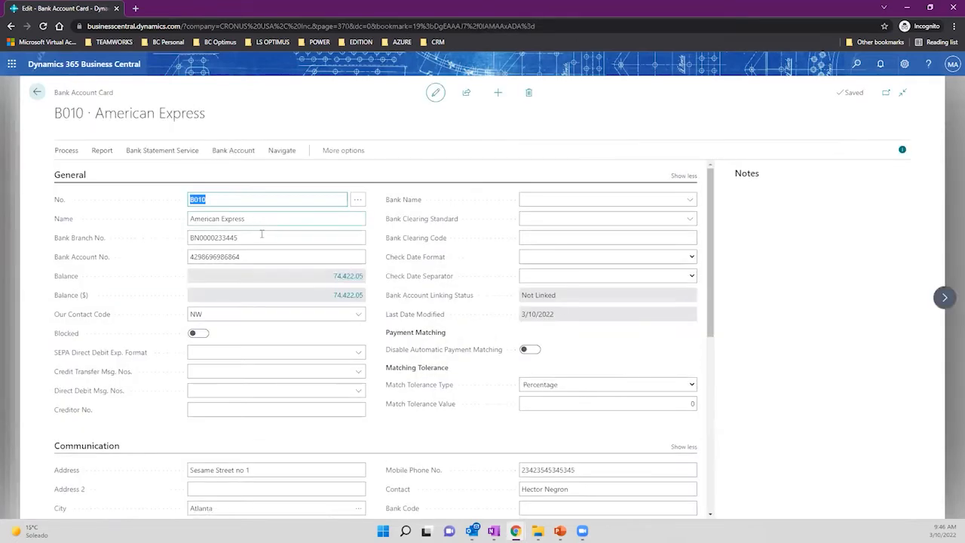
# Enter 1010 as Last Check No. and go back to the Bank Accounts list.
pyautogui.scroll(-3, 300, 242)
pyautogui.scroll(-3, 301, 242)
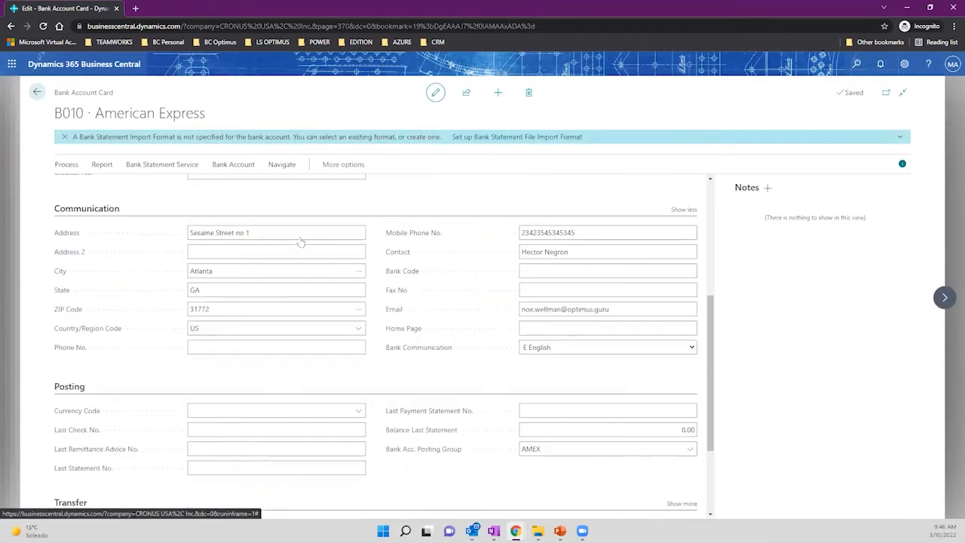
pyautogui.scroll(-2, 300, 239)
pyautogui.click(234, 377)
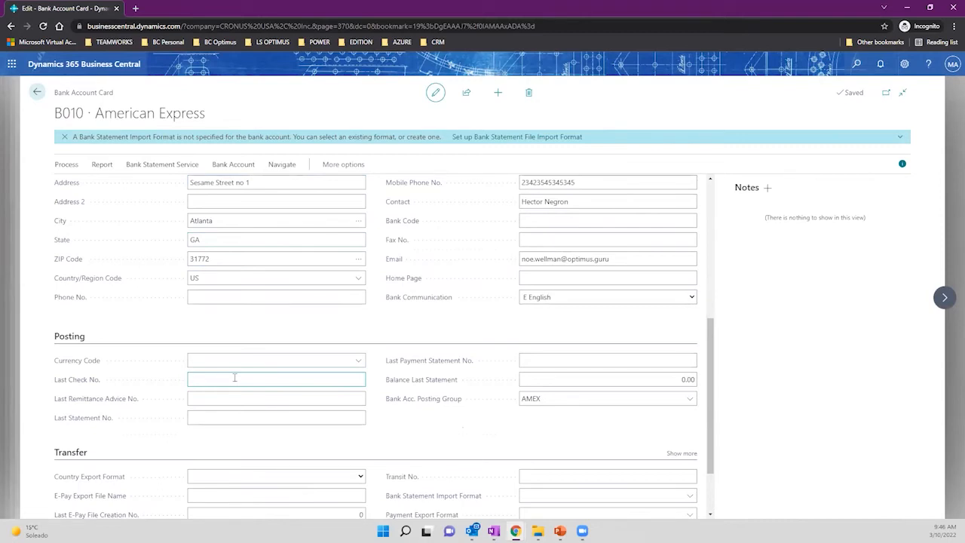
pyautogui.write('1010')
pyautogui.press('Tab')
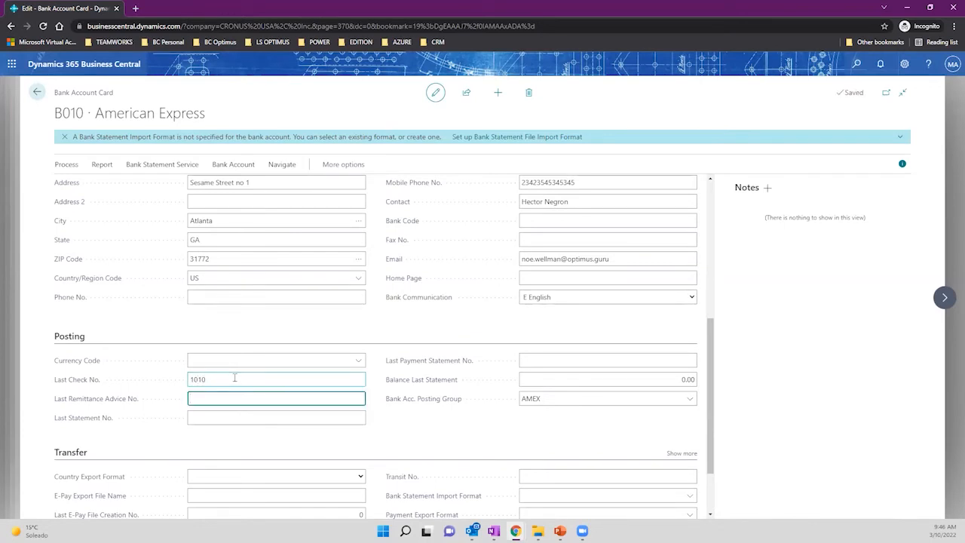
pyautogui.click(234, 378)
pyautogui.click(37, 92)
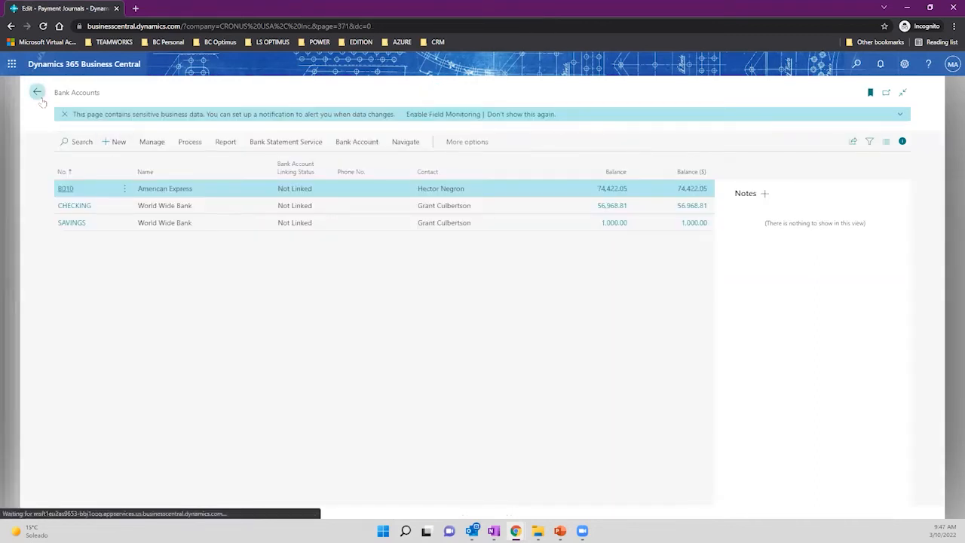
# Return to the payment journal and select the line's 500.00 amount.
pyautogui.click(315, 160)
pyautogui.moveTo(111, 92); pyautogui.dragTo(51, 97)
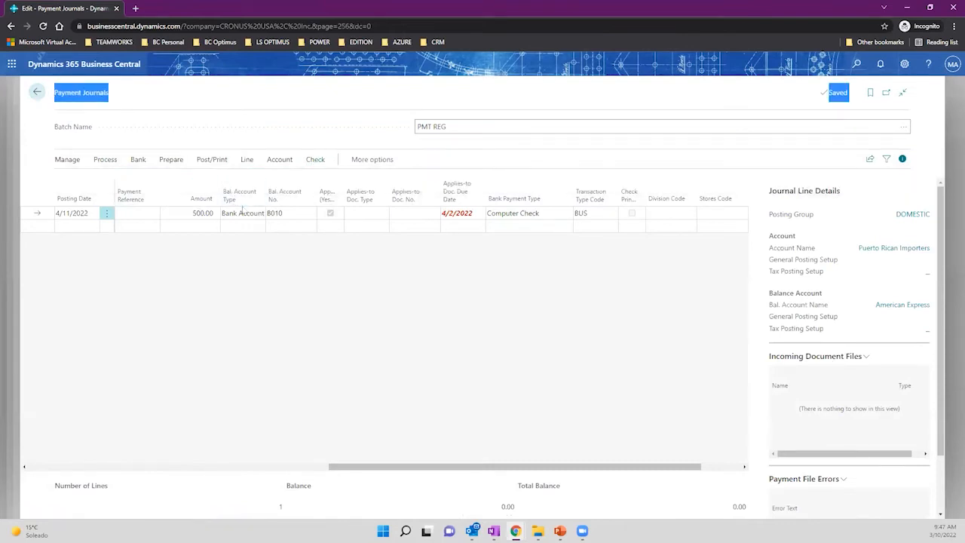
pyautogui.click(190, 216)
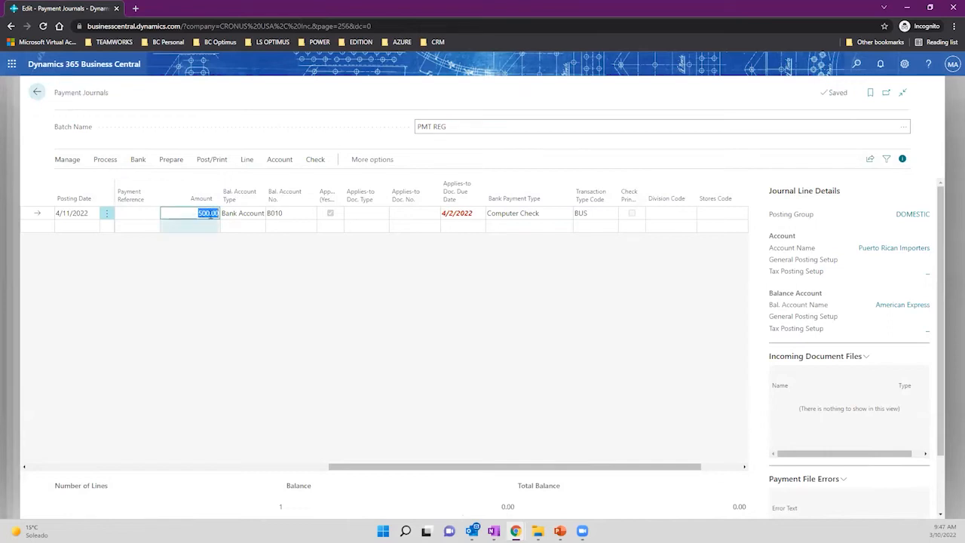
# Print the check from bank account B010 with Last Check No. 1010.
pyautogui.click(316, 160)
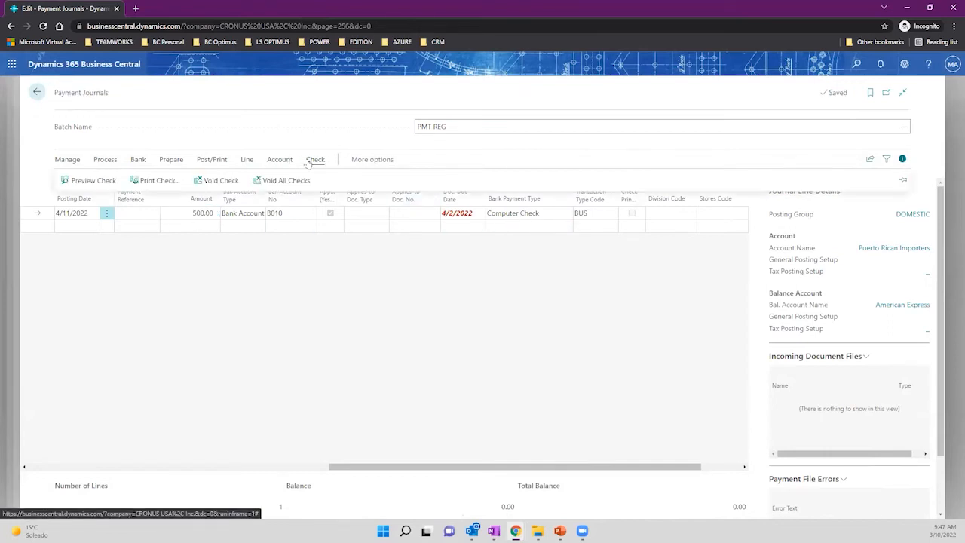
pyautogui.click(159, 181)
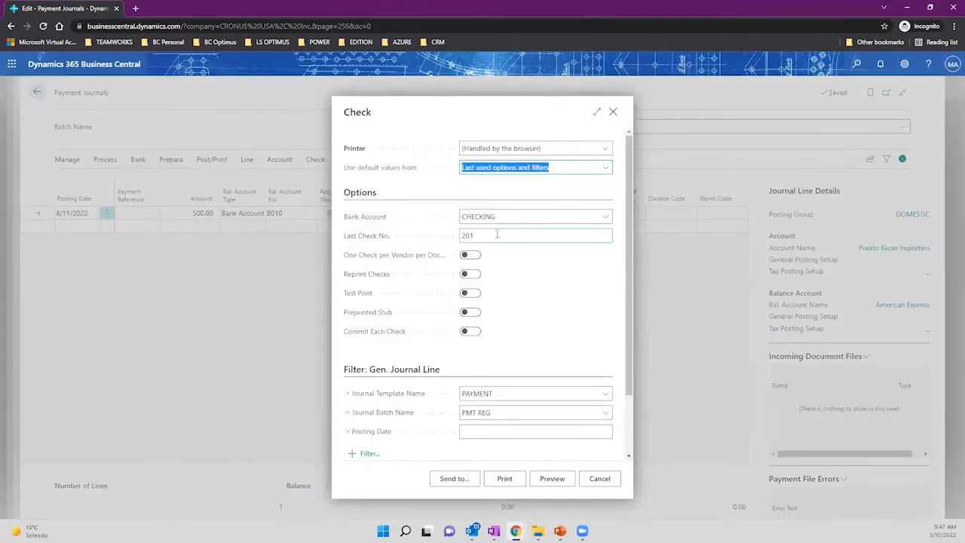
pyautogui.click(606, 217)
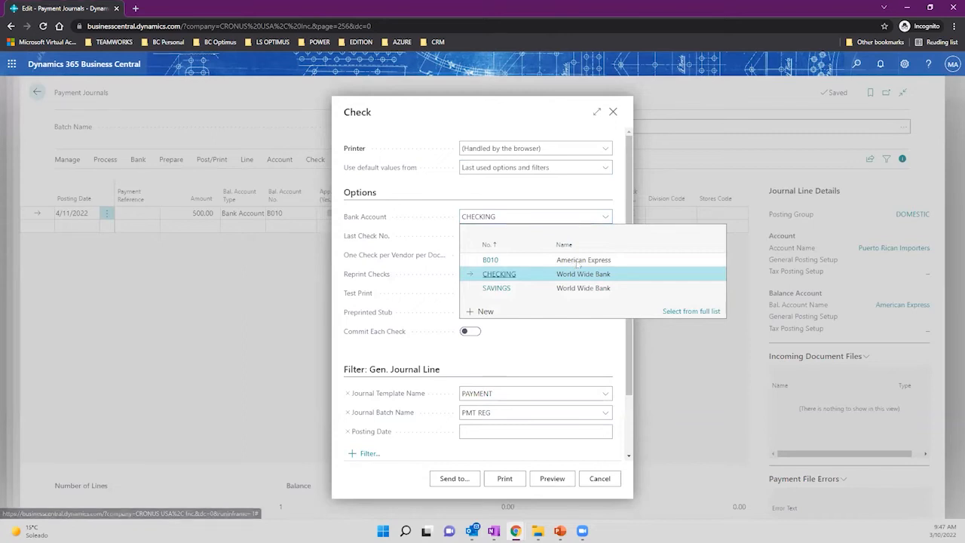
pyautogui.click(578, 261)
pyautogui.click(486, 239)
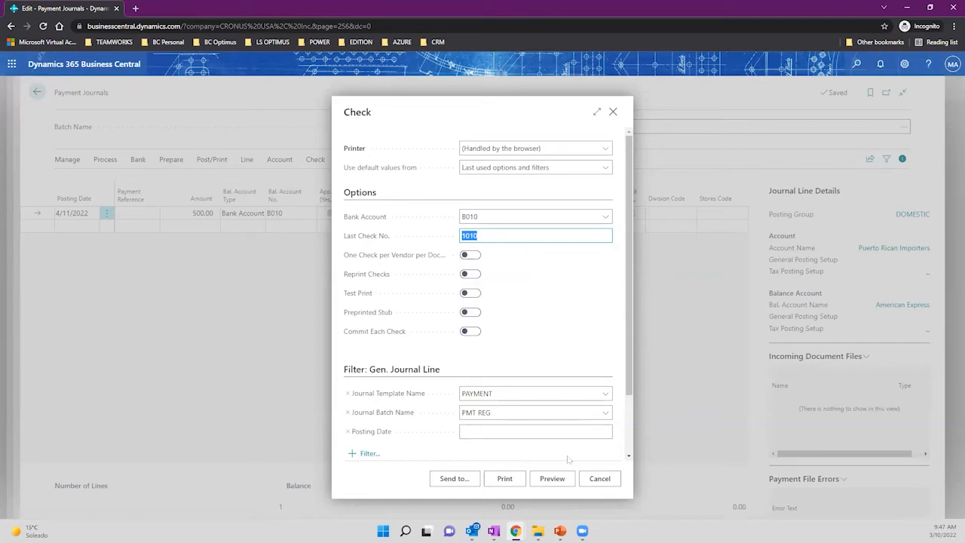
pyautogui.click(500, 478)
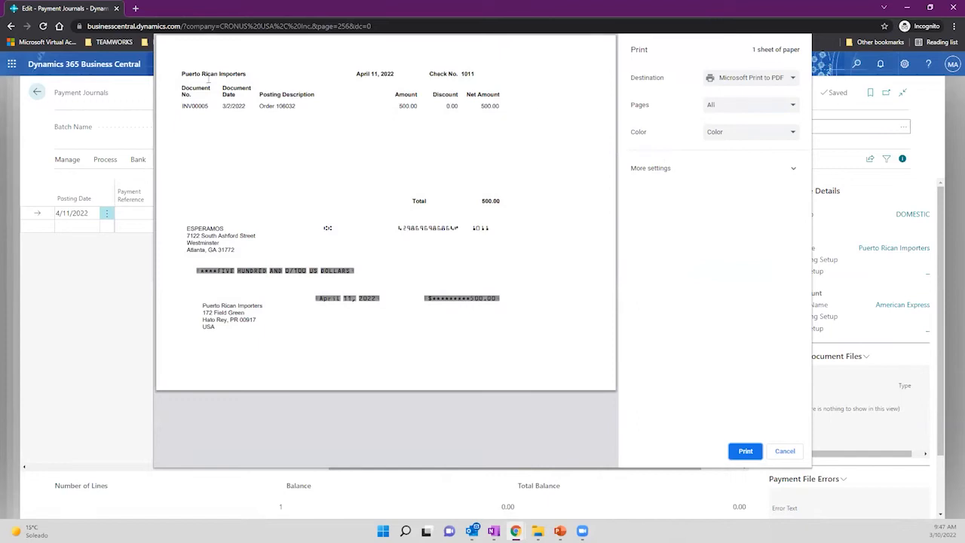
pyautogui.moveTo(180, 74); pyautogui.dragTo(261, 74)
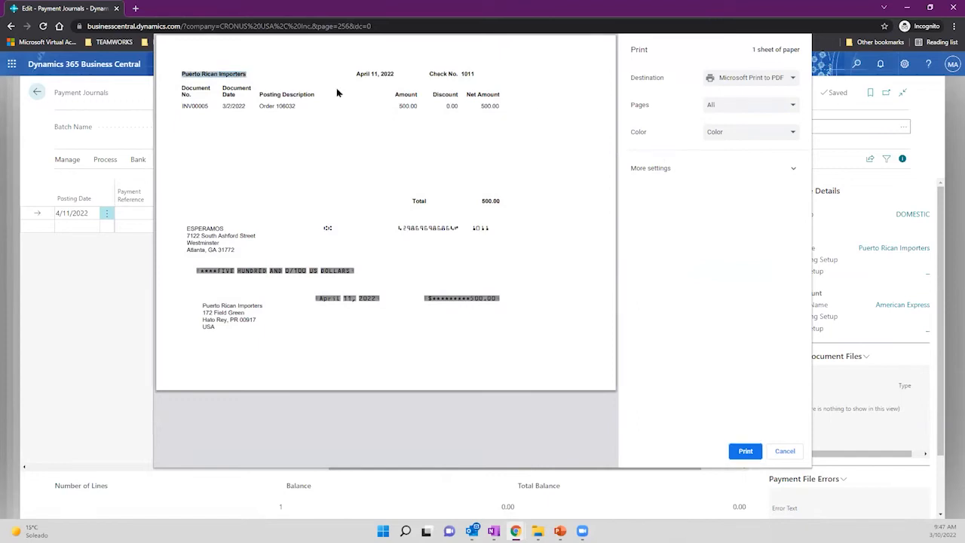
pyautogui.moveTo(184, 105); pyautogui.dragTo(504, 107)
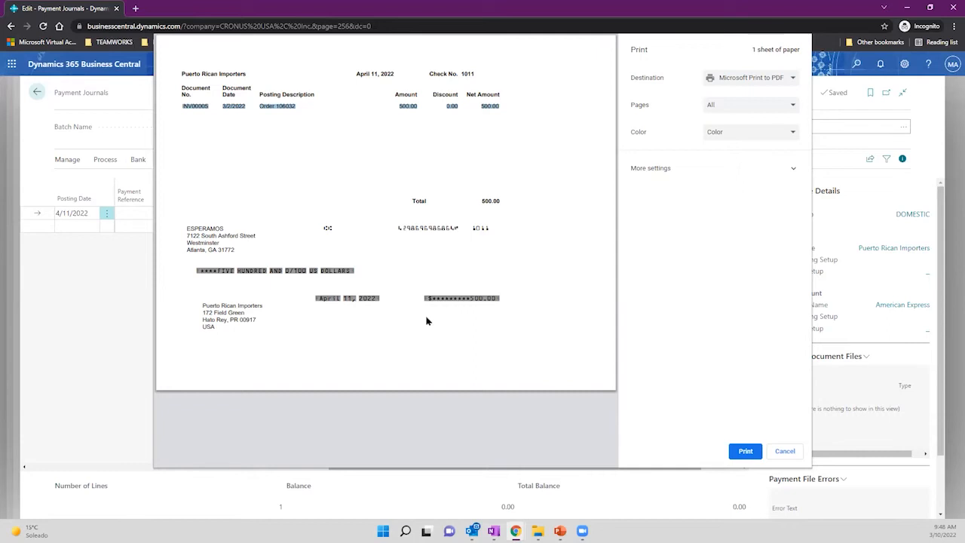
pyautogui.moveTo(468, 300); pyautogui.dragTo(497, 299)
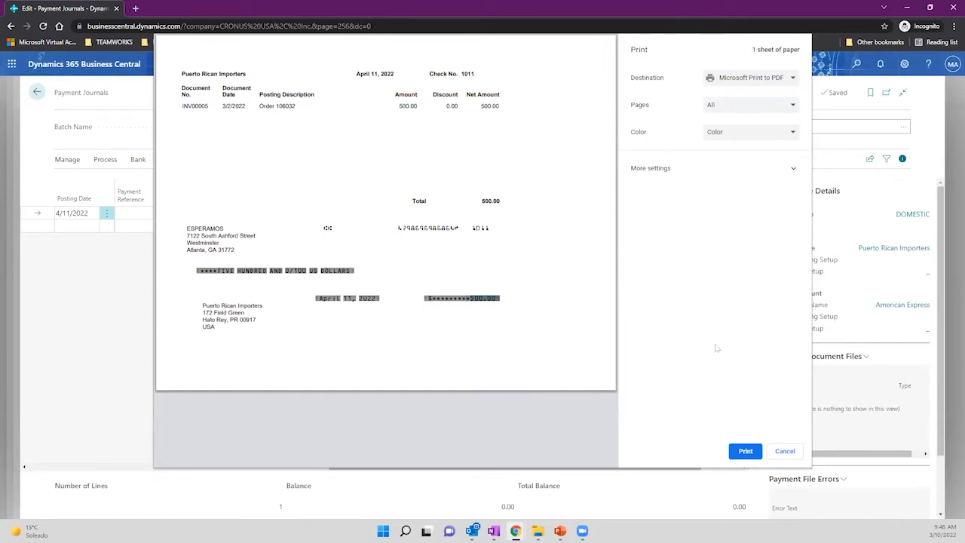
# Cancel the print preview and widen Check Printed, confirming the B010 Computer Check line is printed.
pyautogui.click(784, 451)
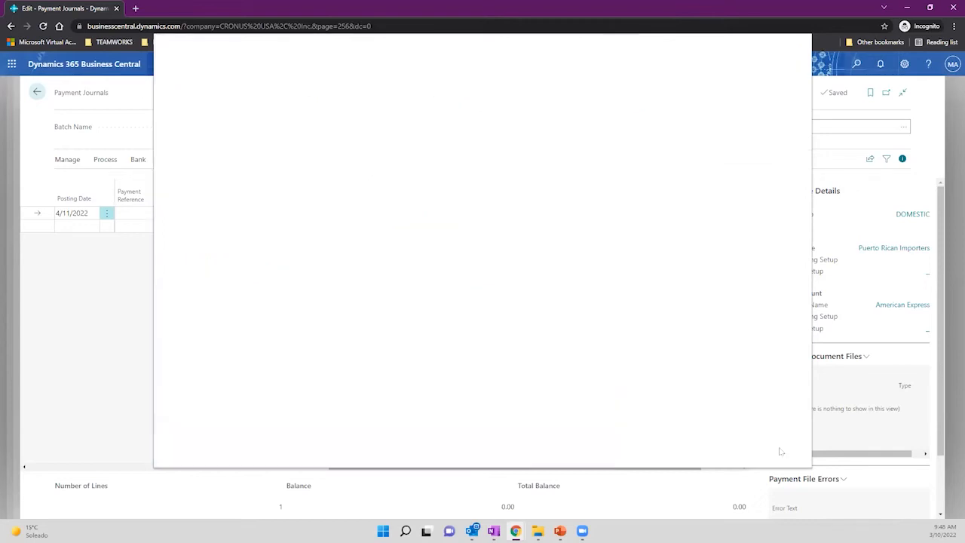
pyautogui.moveTo(428, 467); pyautogui.dragTo(528, 468)
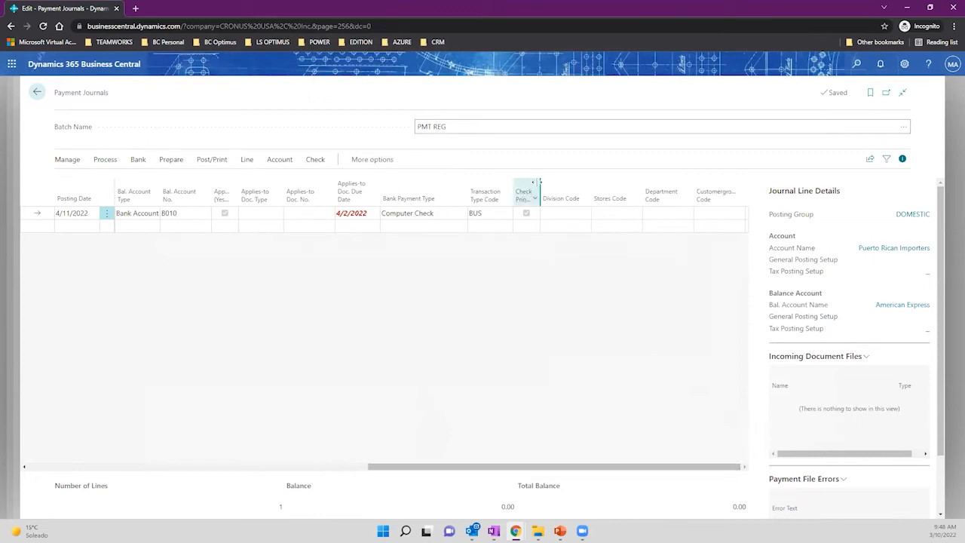
pyautogui.doubleClick(549, 218)
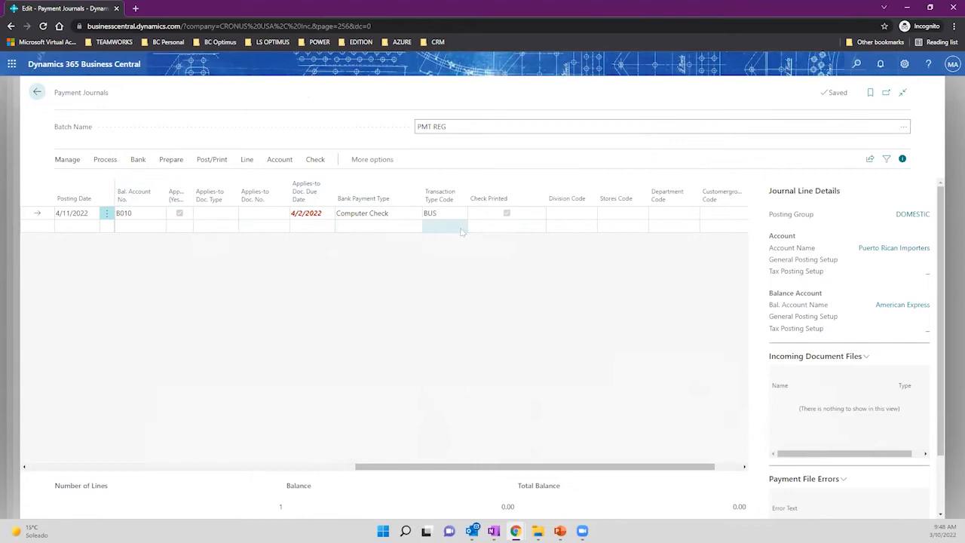
pyautogui.moveTo(489, 205)
pyautogui.click(206, 162)
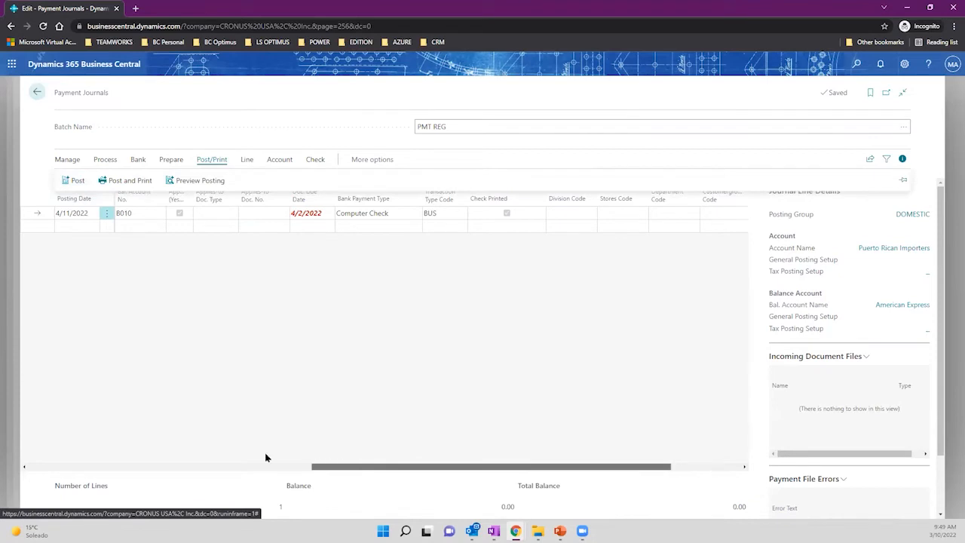
# Check the B010 balancing account, post the PMT REG journal, and go back to B010's bank ledger entries.
pyautogui.hscroll(-10, 265, 457)
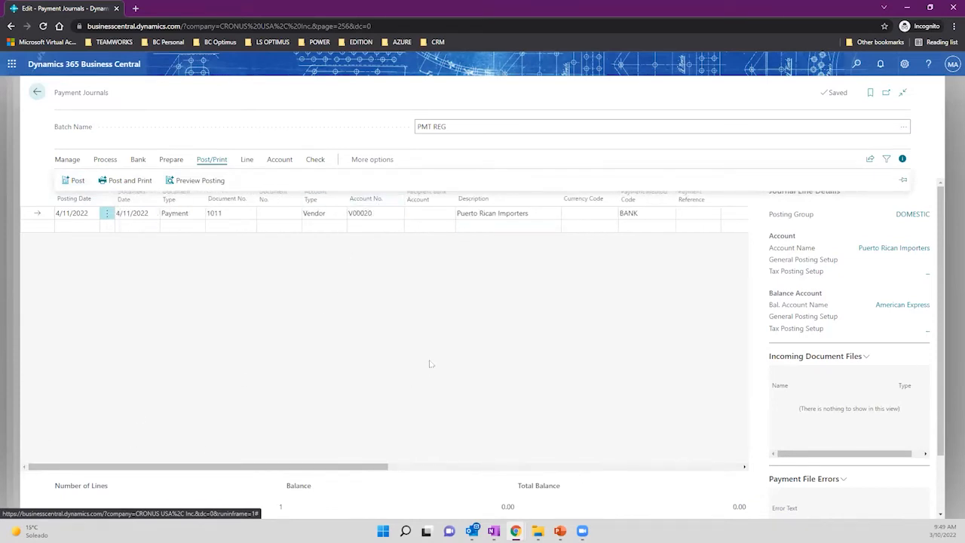
pyautogui.hscroll(3, 411, 472)
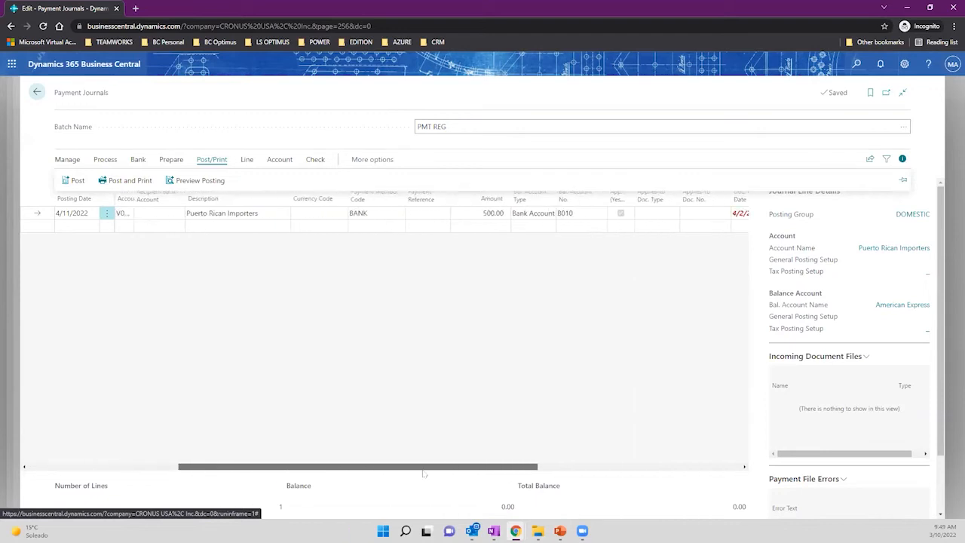
pyautogui.click(559, 213)
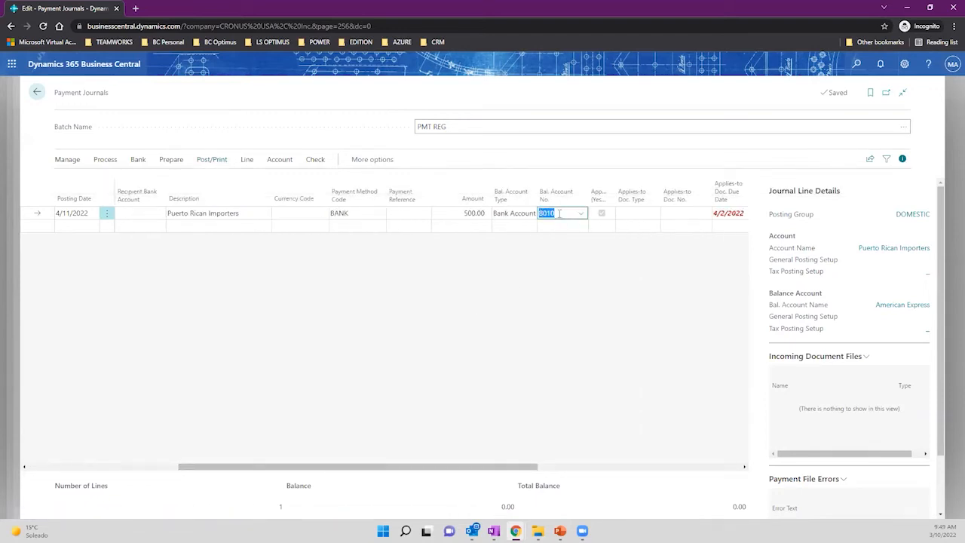
pyautogui.click(210, 161)
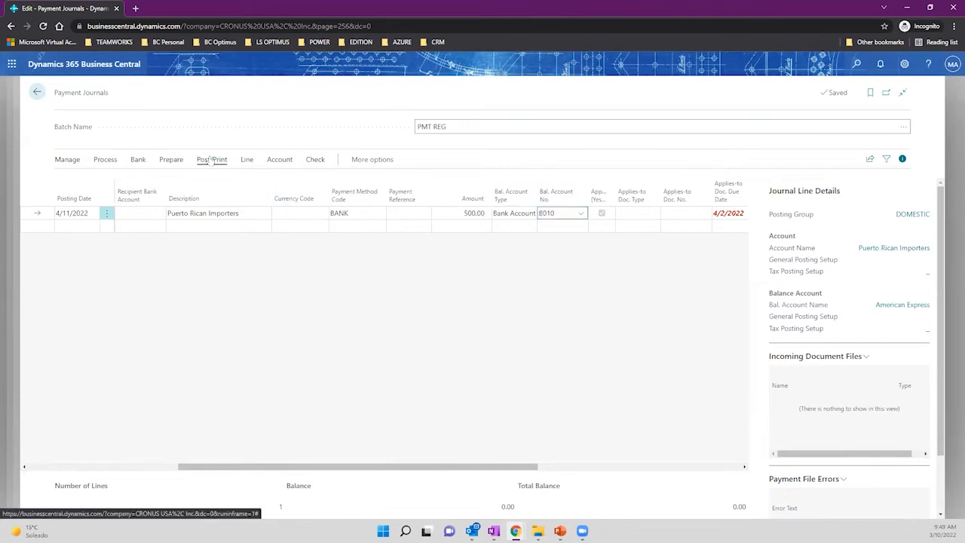
pyautogui.click(72, 181)
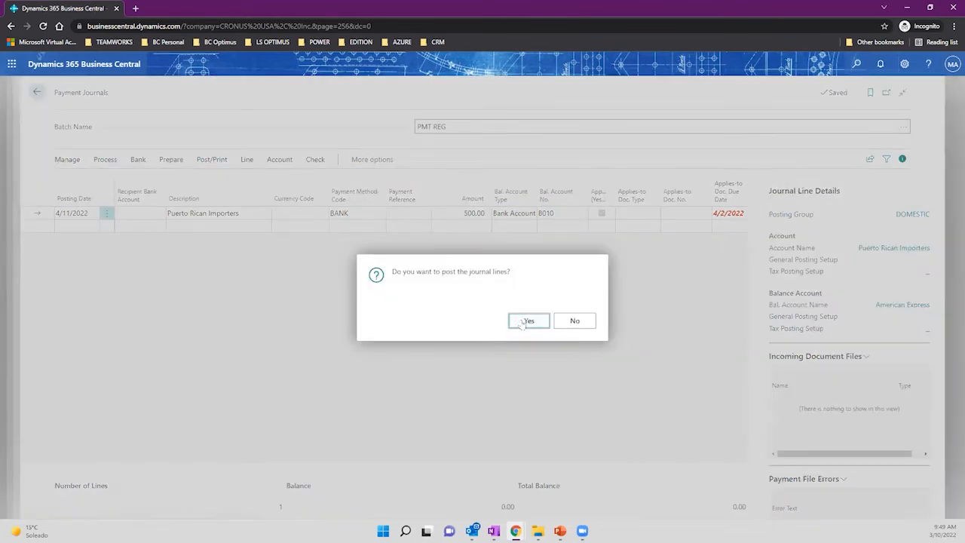
pyautogui.click(528, 321)
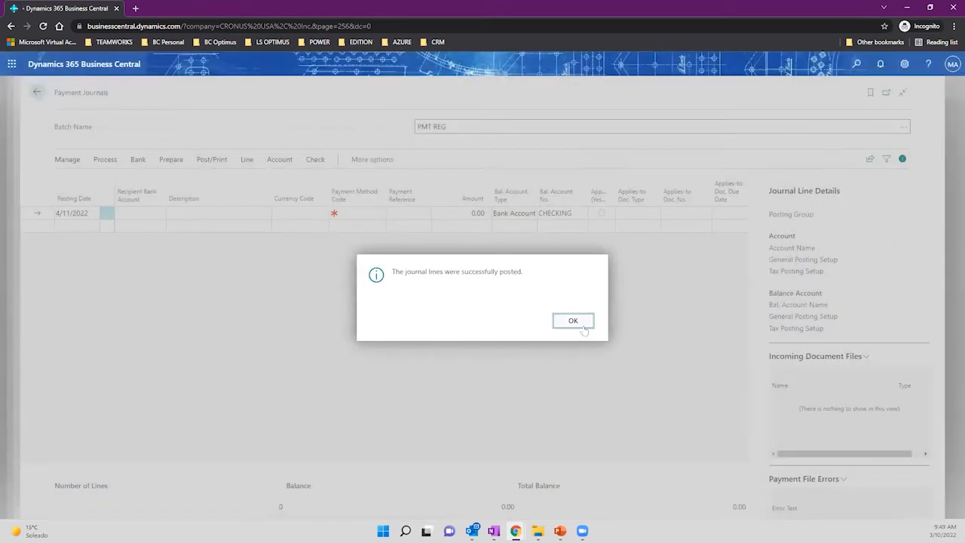
pyautogui.click(574, 321)
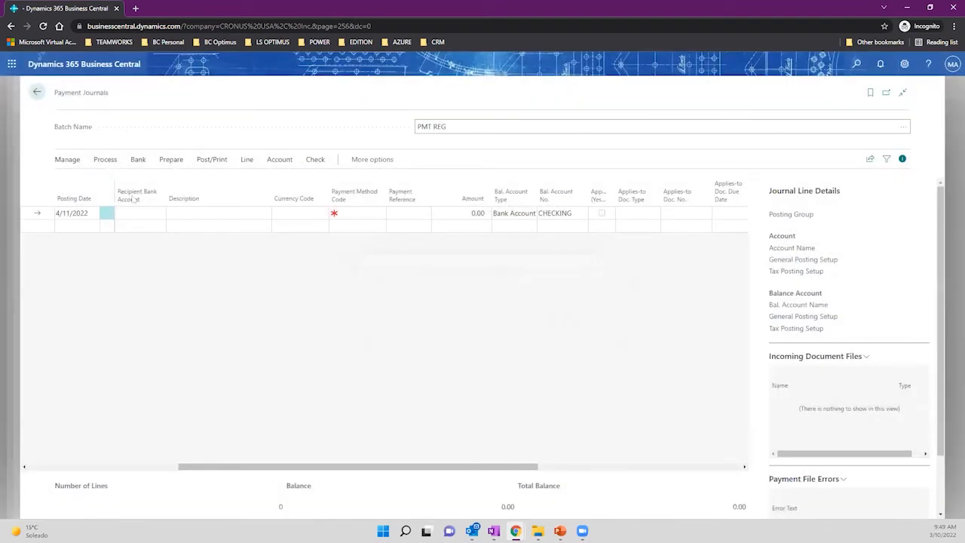
pyautogui.click(37, 91)
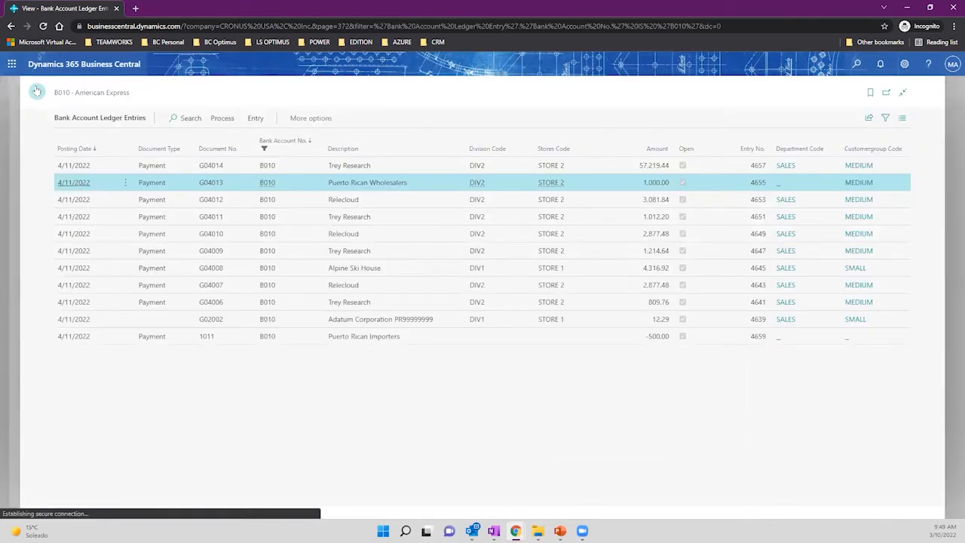
# Drill into B010's balance to review check 1011 to Puerto Rican Importers for -500.00, then return to the card.
pyautogui.click(38, 93)
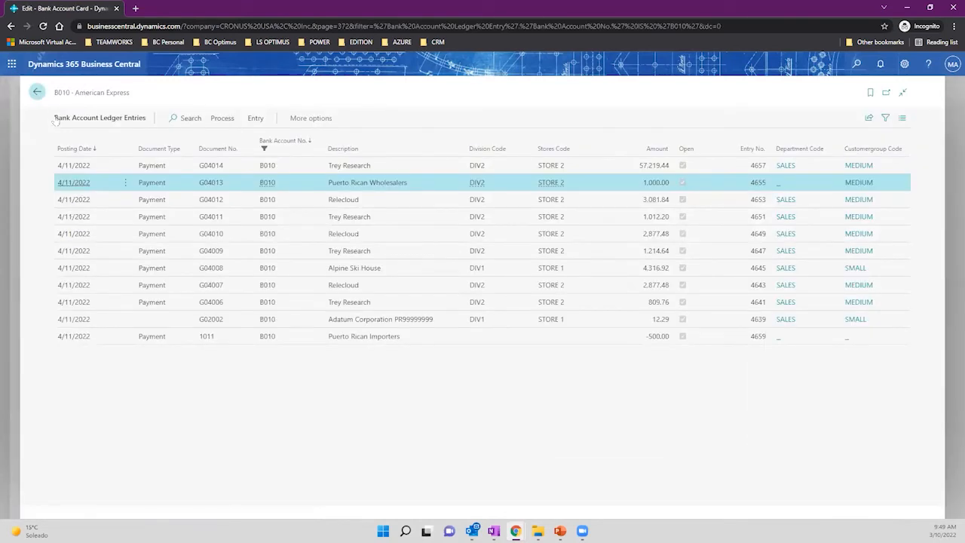
pyautogui.moveTo(116, 96); pyautogui.dragTo(54, 96)
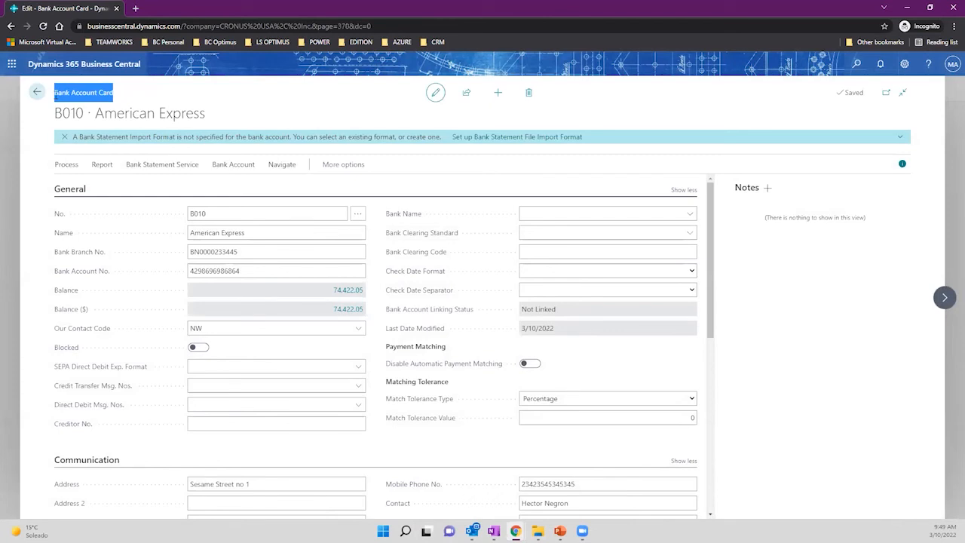
pyautogui.click(345, 294)
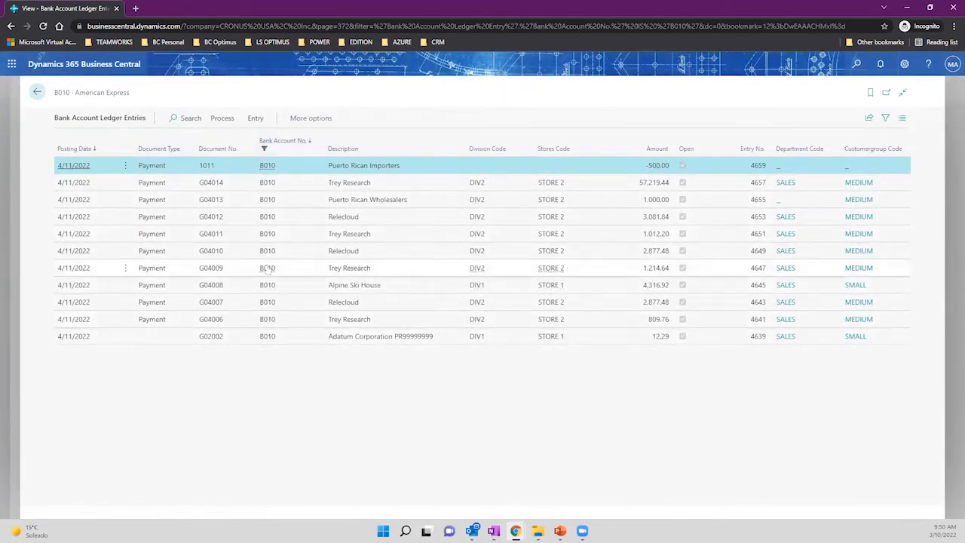
pyautogui.moveTo(329, 166); pyautogui.dragTo(417, 175)
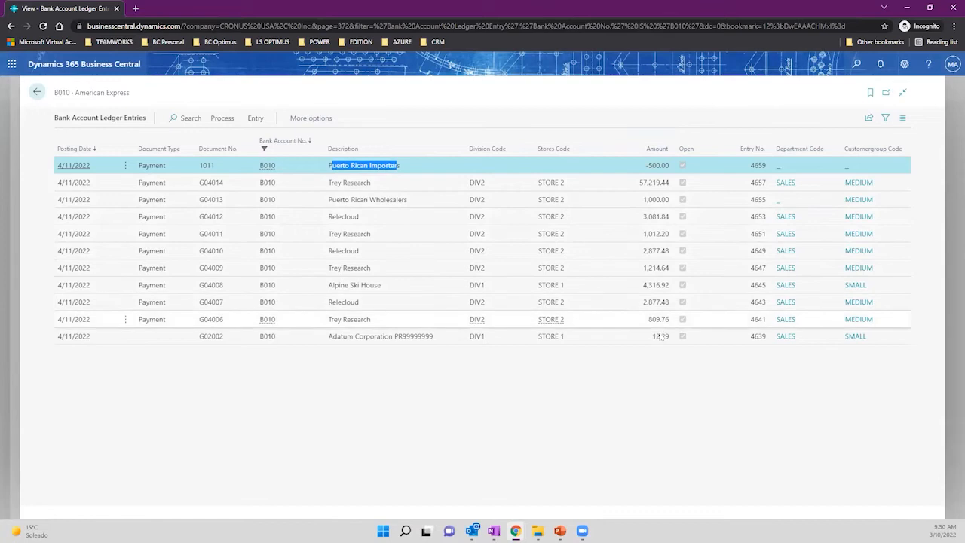
pyautogui.click(667, 167)
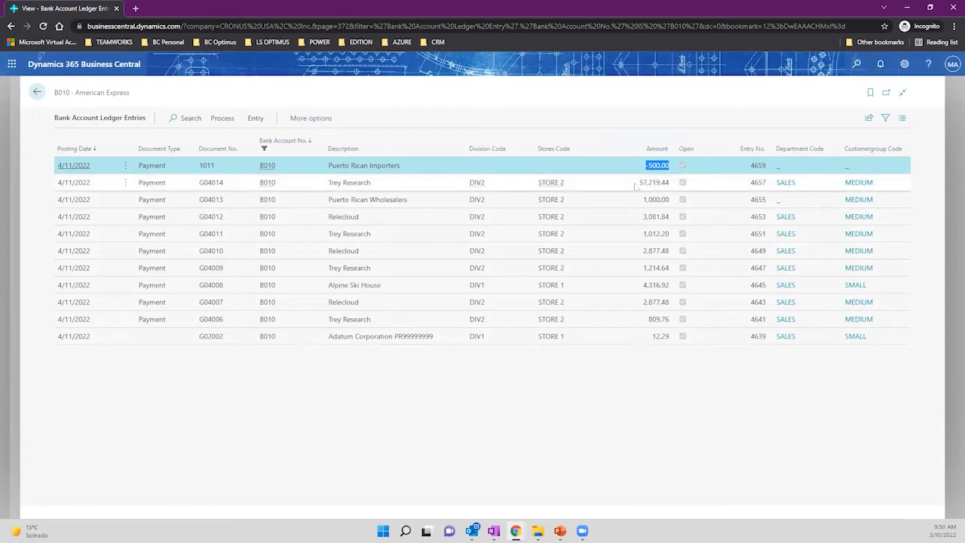
pyautogui.click(36, 92)
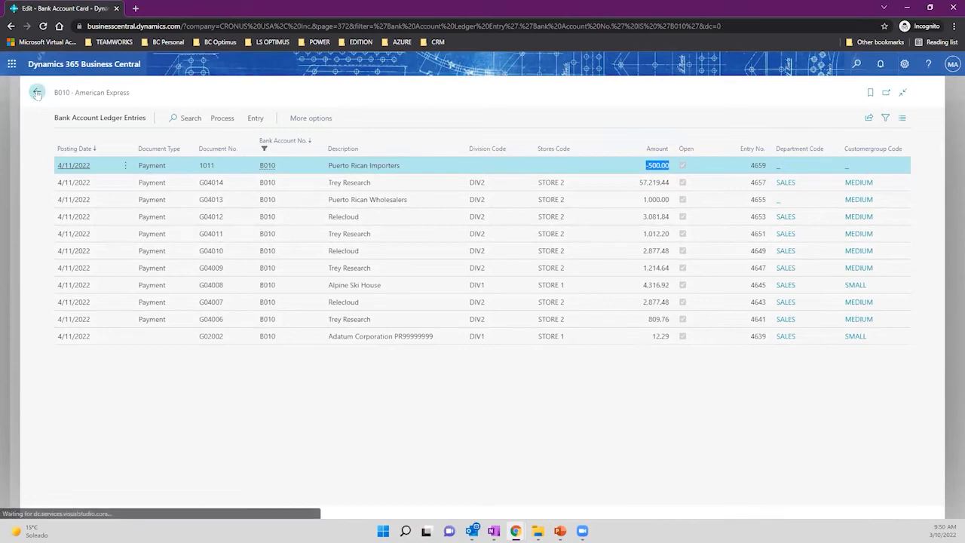
pyautogui.click(285, 166)
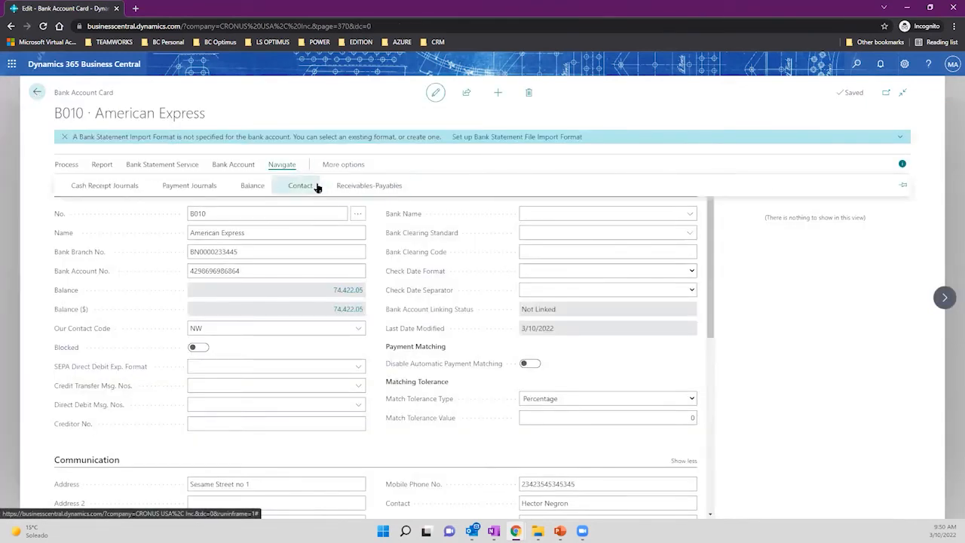
# Show B010's Check Ledger Entries full page, listing check 1011 for 500.00.
pyautogui.click(233, 166)
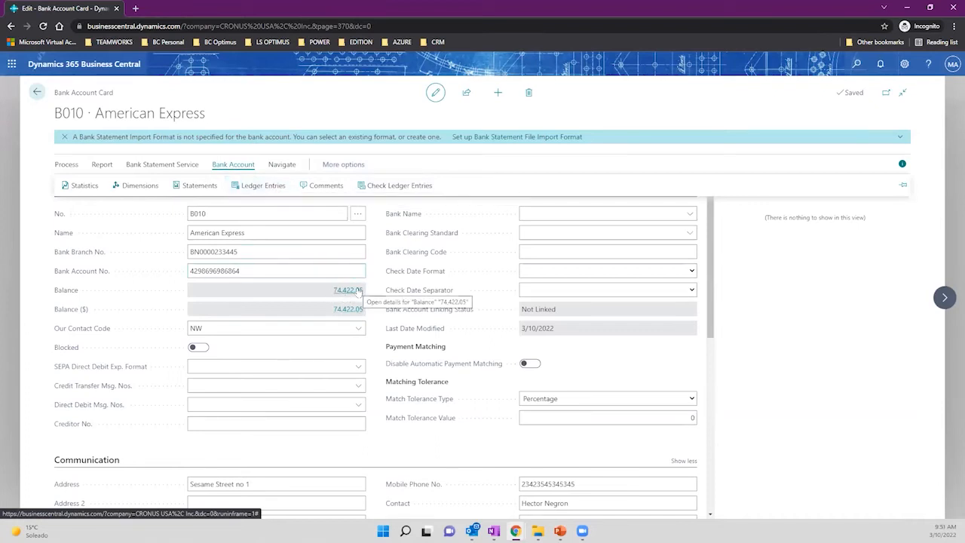
pyautogui.click(400, 187)
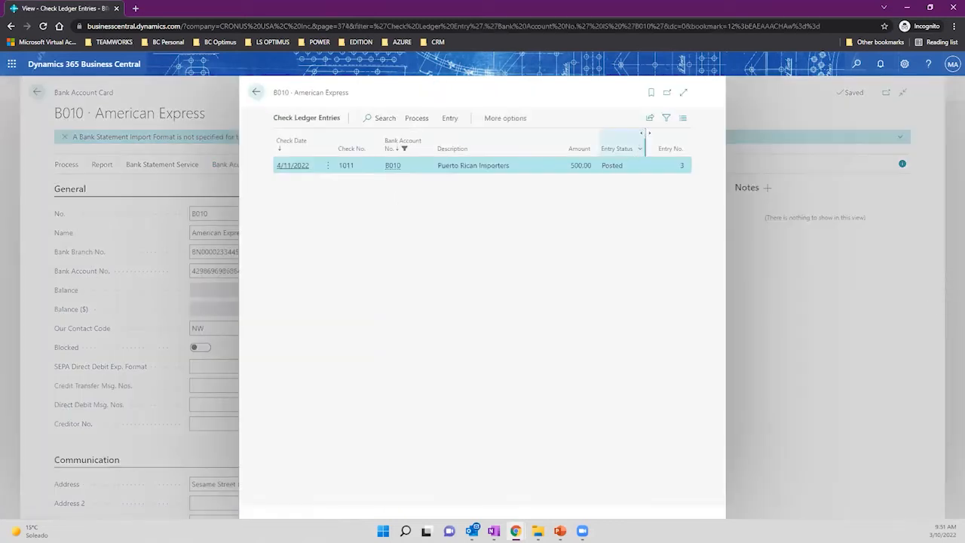
pyautogui.click(684, 92)
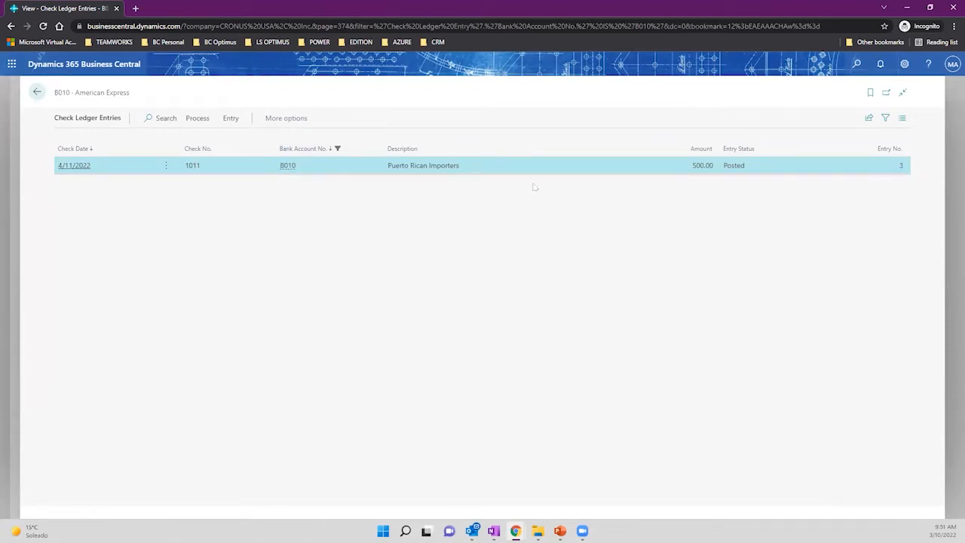
# Review posted check 1011's Void Check action, close it without voiding, and return to the B010 card.
pyautogui.moveTo(692, 167); pyautogui.dragTo(751, 171)
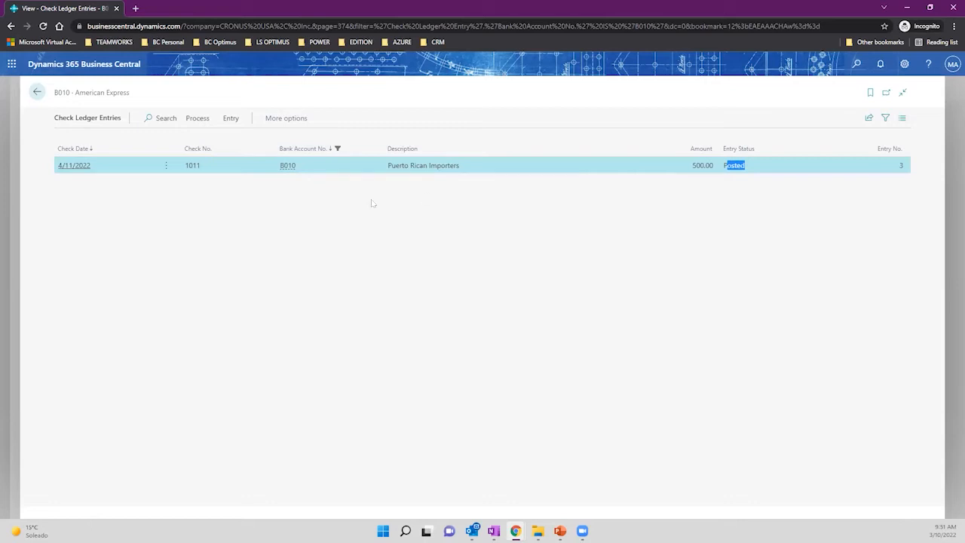
pyautogui.click(231, 120)
pyautogui.click(198, 119)
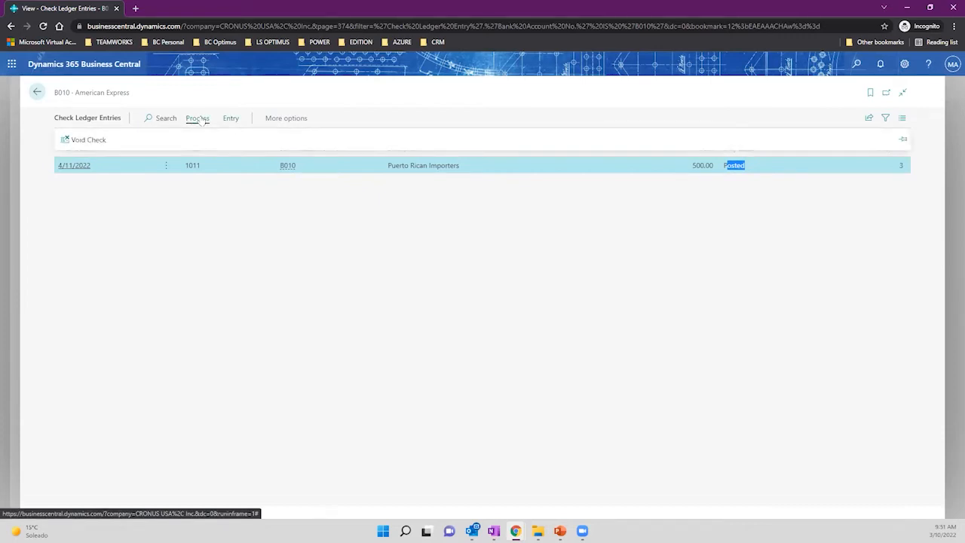
pyautogui.click(282, 119)
pyautogui.click(276, 123)
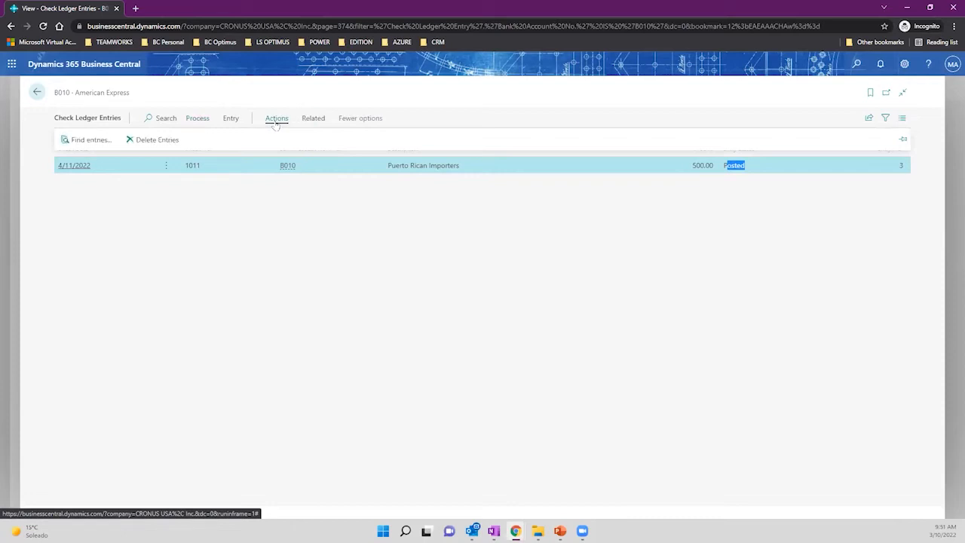
pyautogui.click(313, 119)
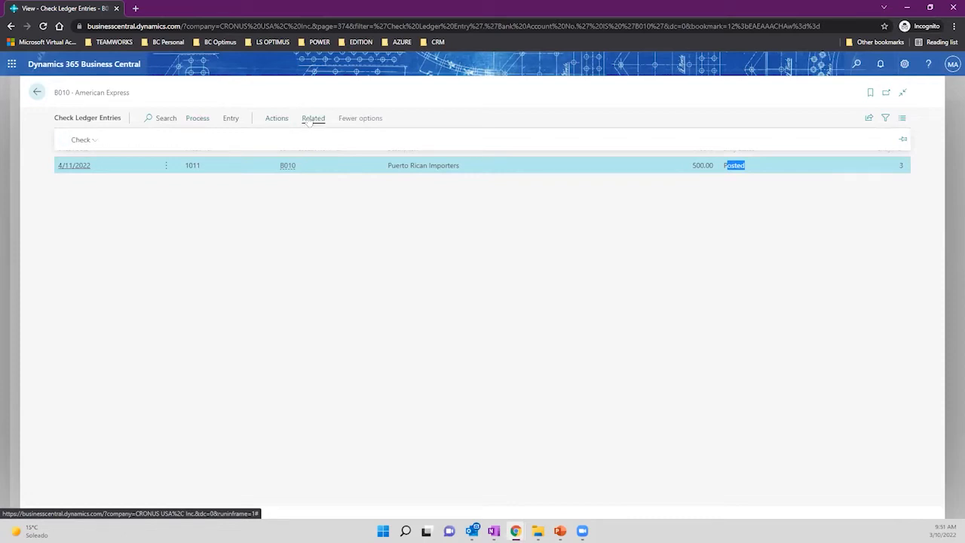
pyautogui.click(91, 139)
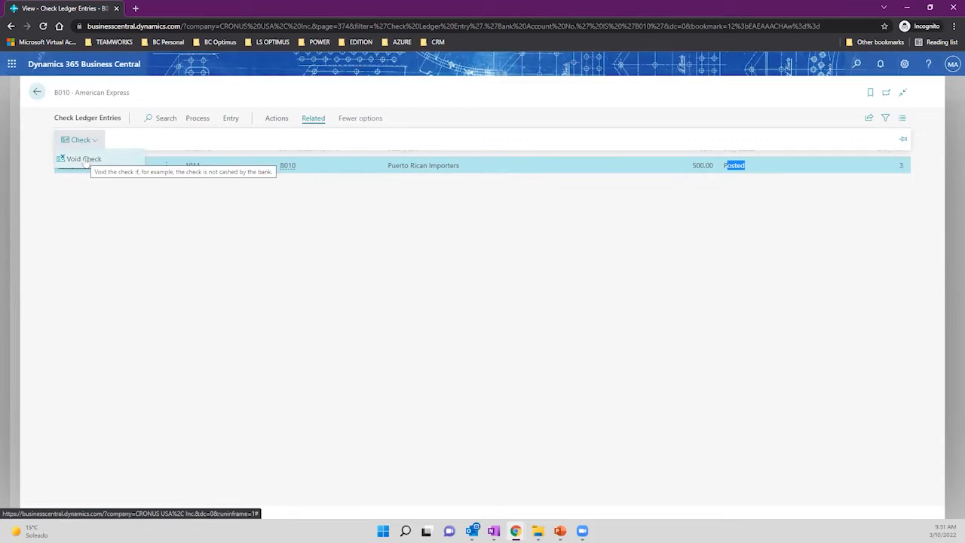
pyautogui.click(392, 268)
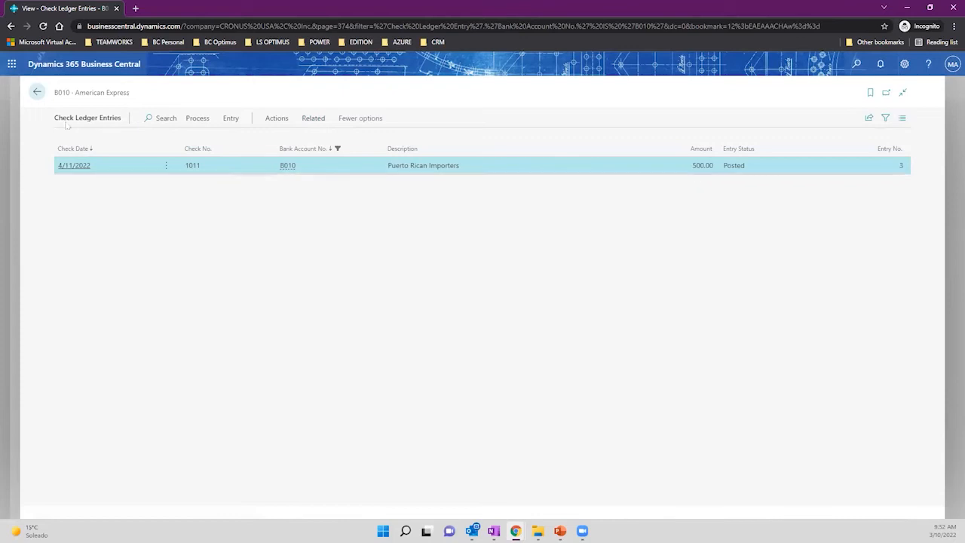
pyautogui.click(37, 92)
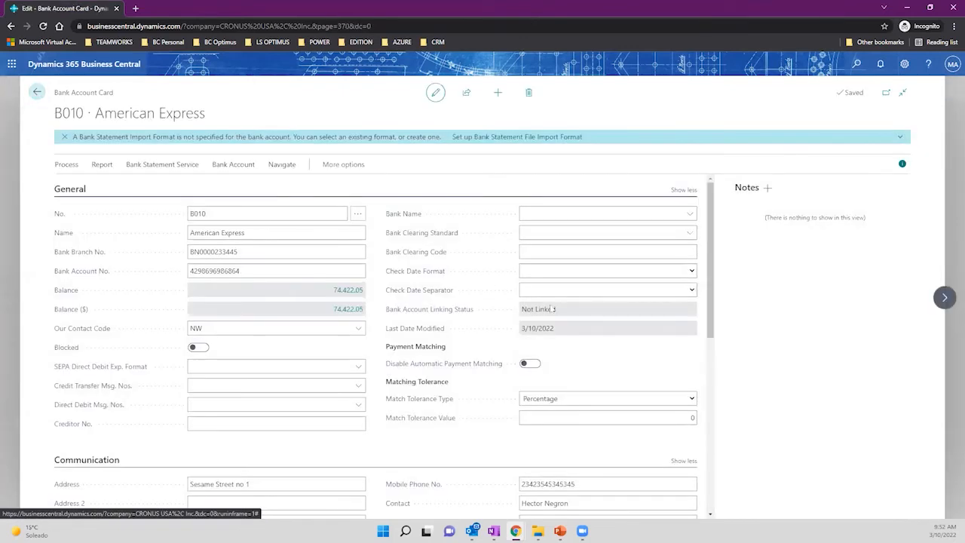
# Go from the bank accounts list via home to the 10101 AMEX PLATINUM G/L account card.
pyautogui.scroll(-3, 566, 303)
pyautogui.scroll(-1, 566, 304)
pyautogui.scroll(4, 567, 303)
pyautogui.click(37, 93)
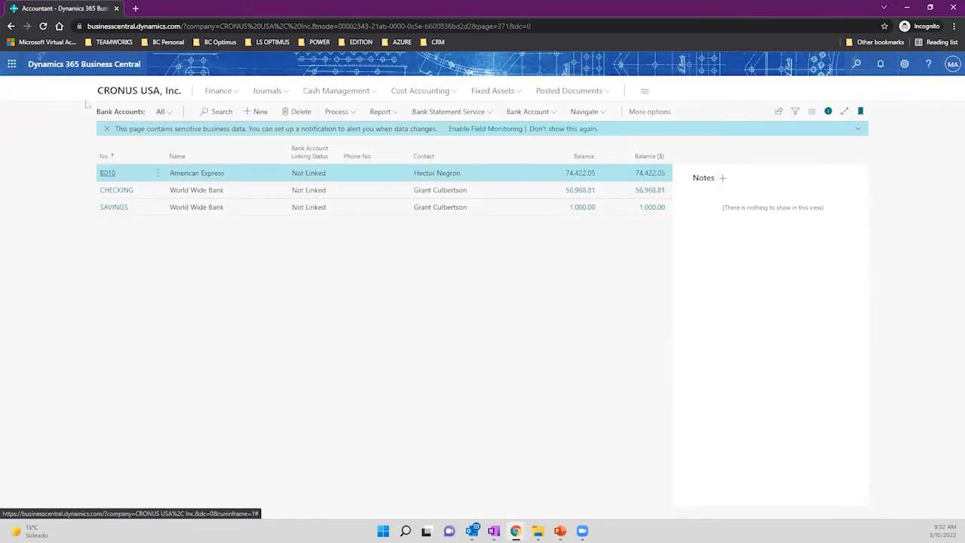
pyautogui.click(109, 93)
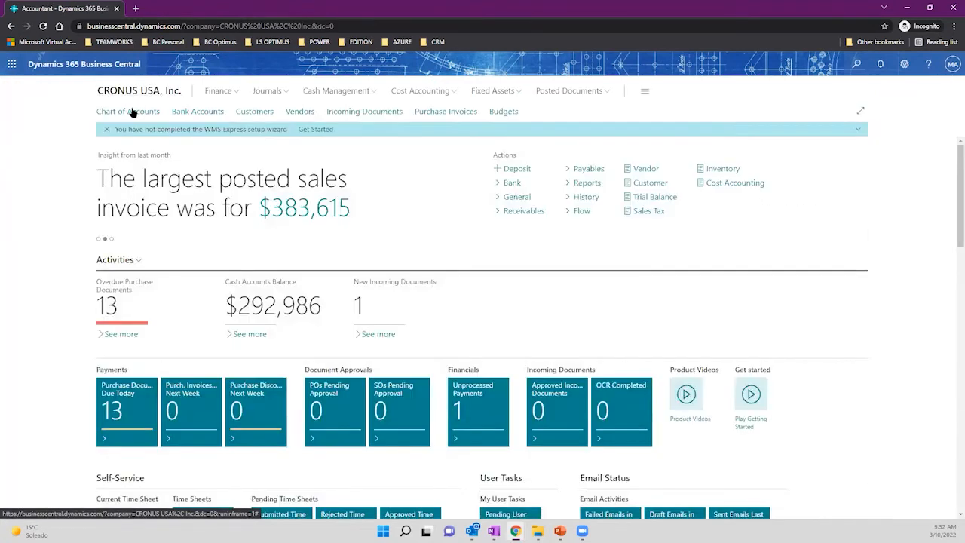
pyautogui.click(129, 112)
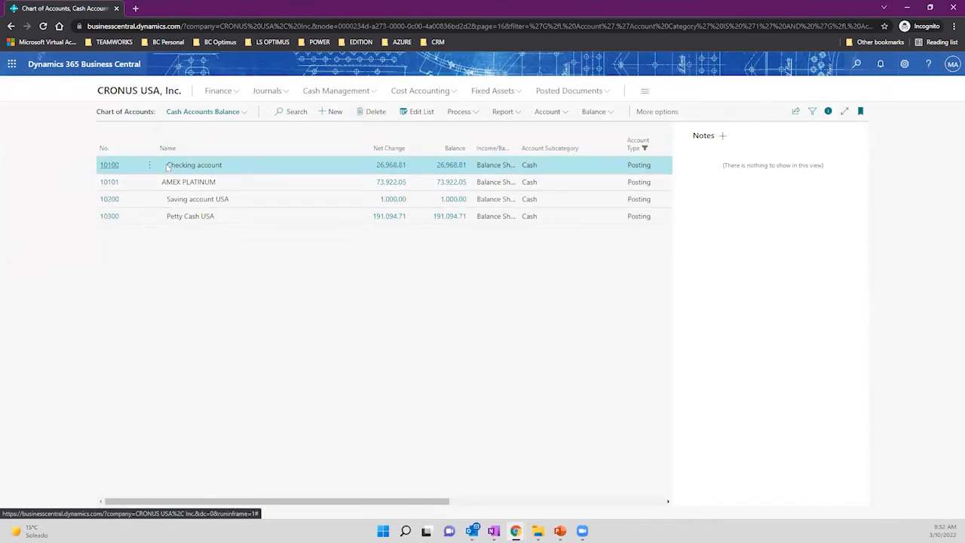
pyautogui.click(110, 182)
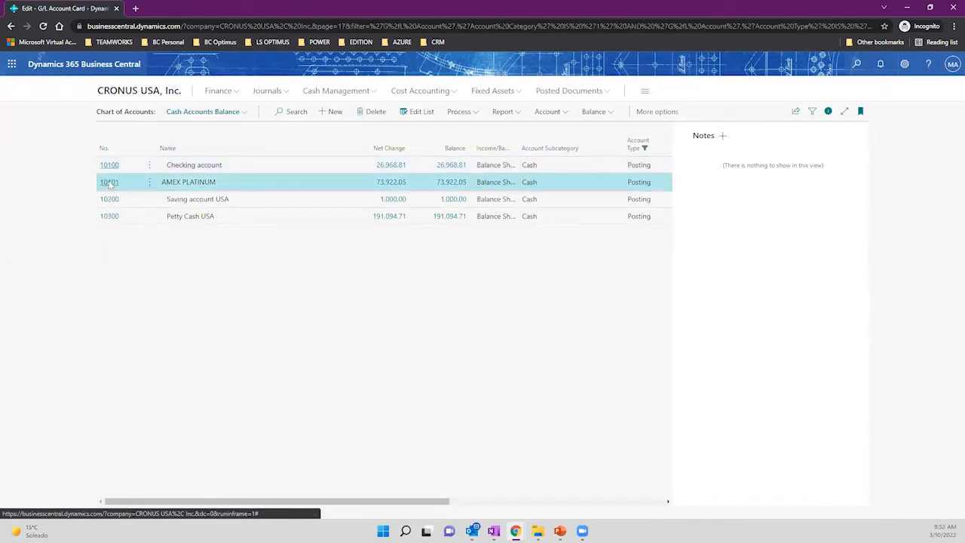
# Drill into the G/L entries behind the 73,922.05 balance, then return to the account card.
pyautogui.click(247, 210)
pyautogui.moveTo(55, 98); pyautogui.dragTo(165, 101)
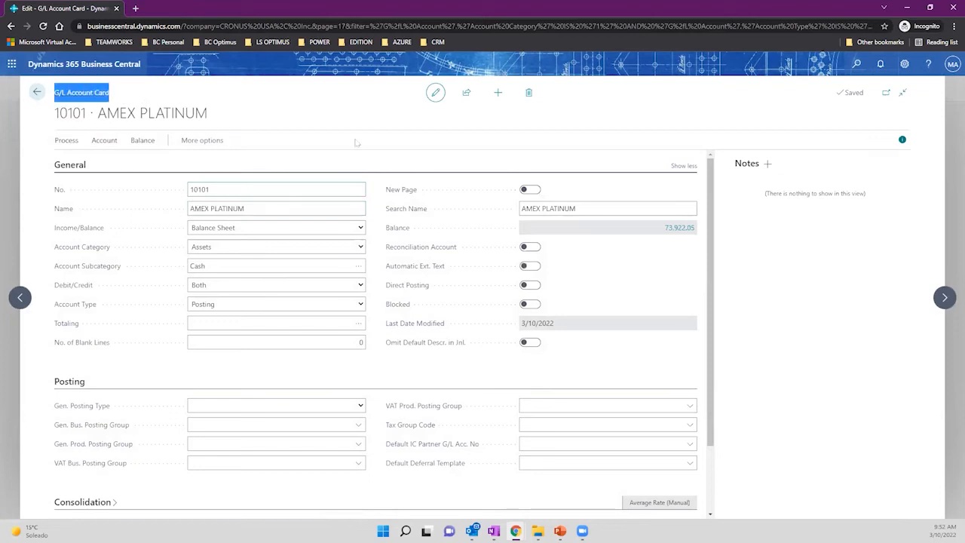
pyautogui.click(682, 234)
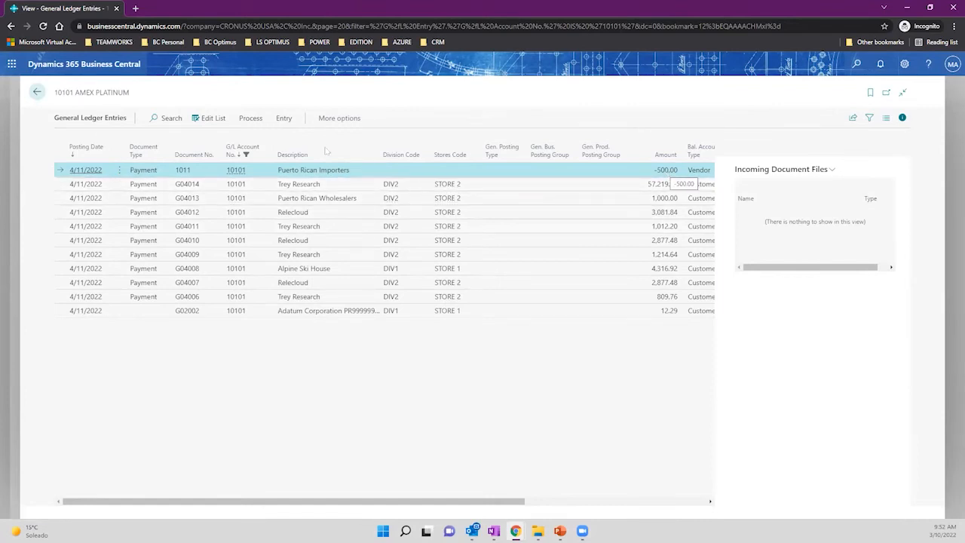
pyautogui.moveTo(55, 92); pyautogui.dragTo(73, 92)
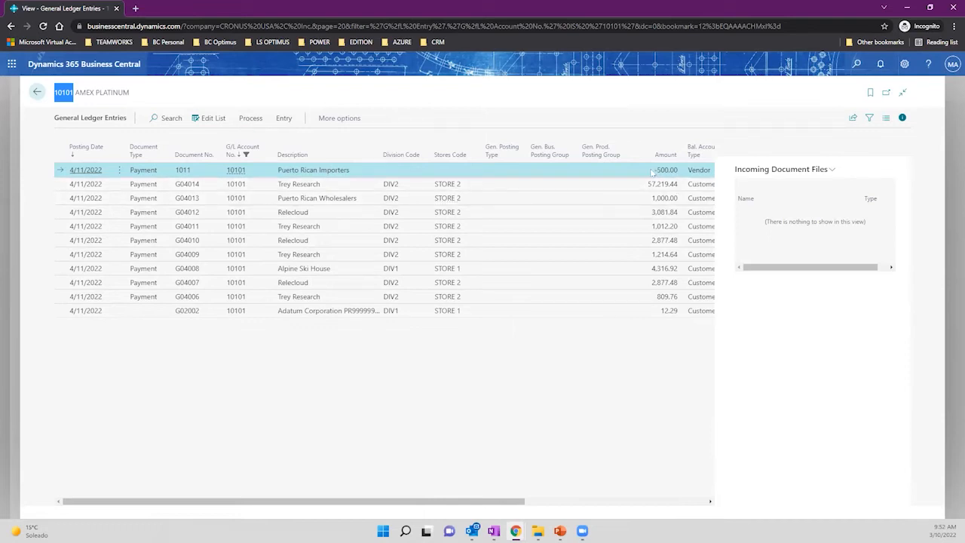
pyautogui.click(37, 92)
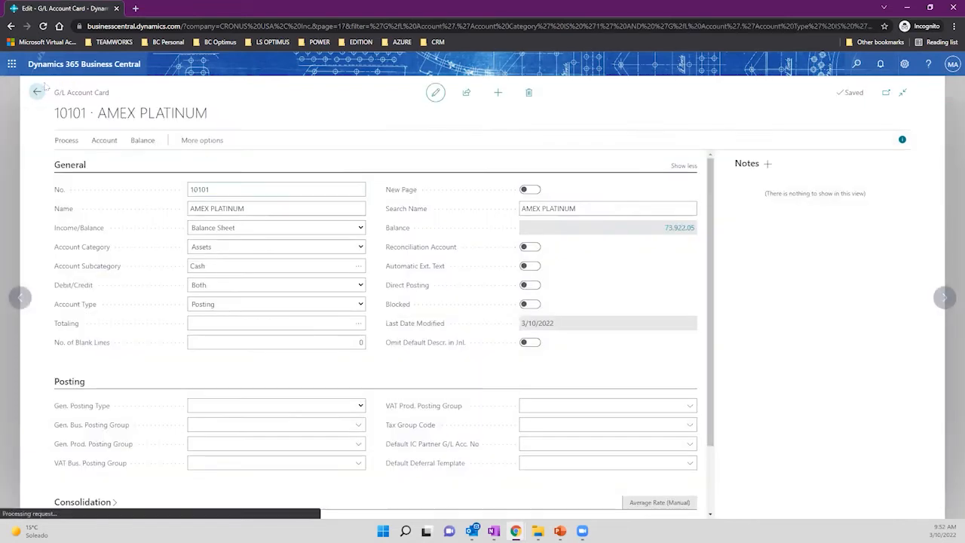
# Browse the 10101 account's actions and balance reports, then return to the home page.
pyautogui.click(193, 140)
pyautogui.click(193, 140)
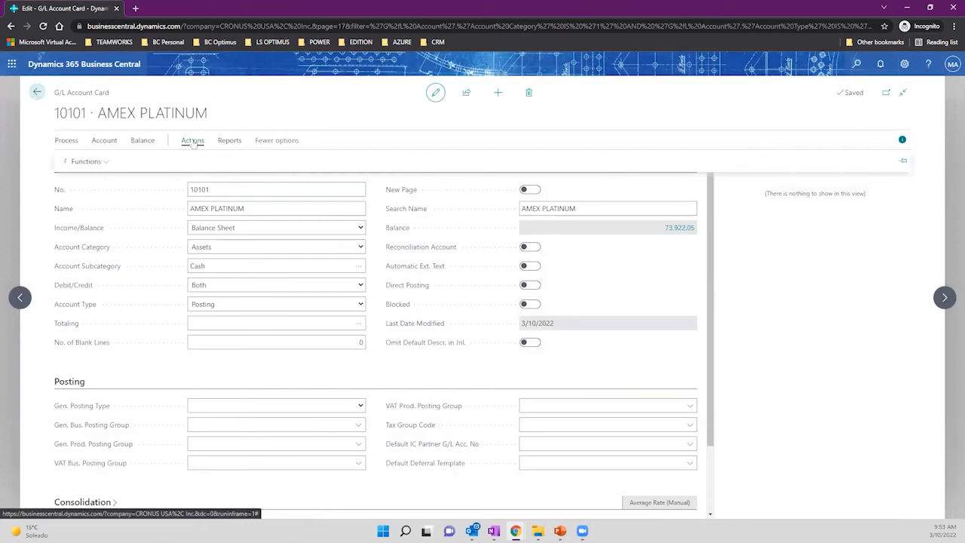
pyautogui.click(230, 141)
pyautogui.click(190, 141)
pyautogui.click(144, 141)
pyautogui.click(38, 91)
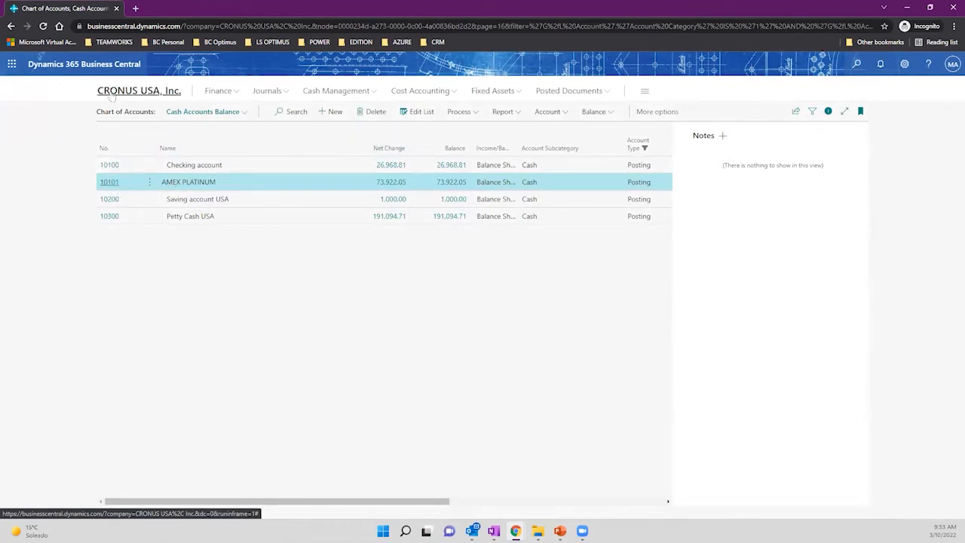
pyautogui.click(112, 95)
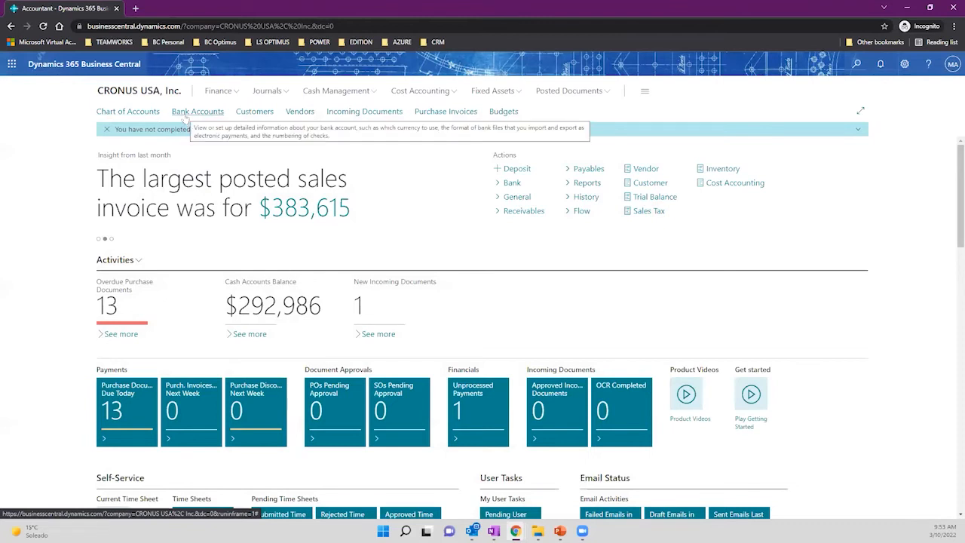
# Check that bank account B010 shows 73,922.05, review its Navigate and Bank Account actions, and return to the home page.
pyautogui.click(186, 112)
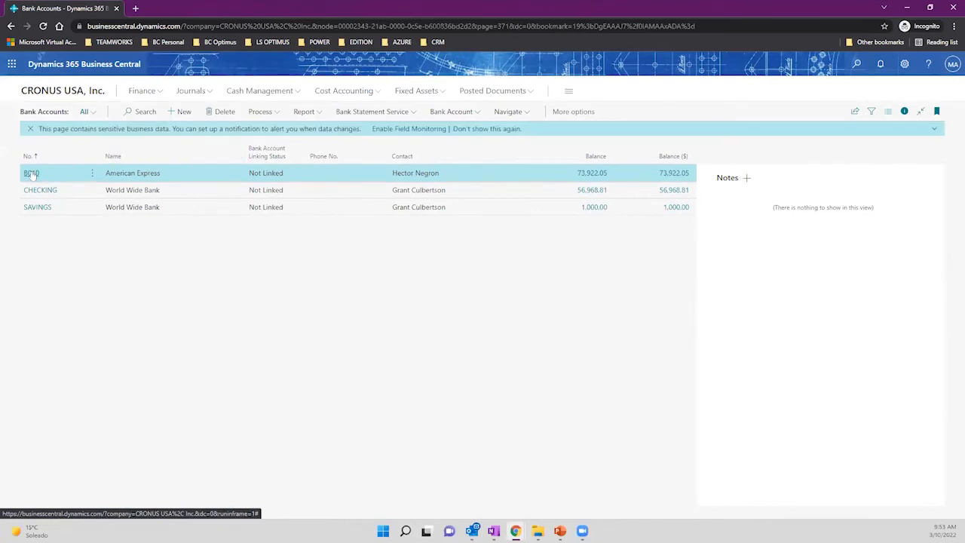
pyautogui.click(32, 173)
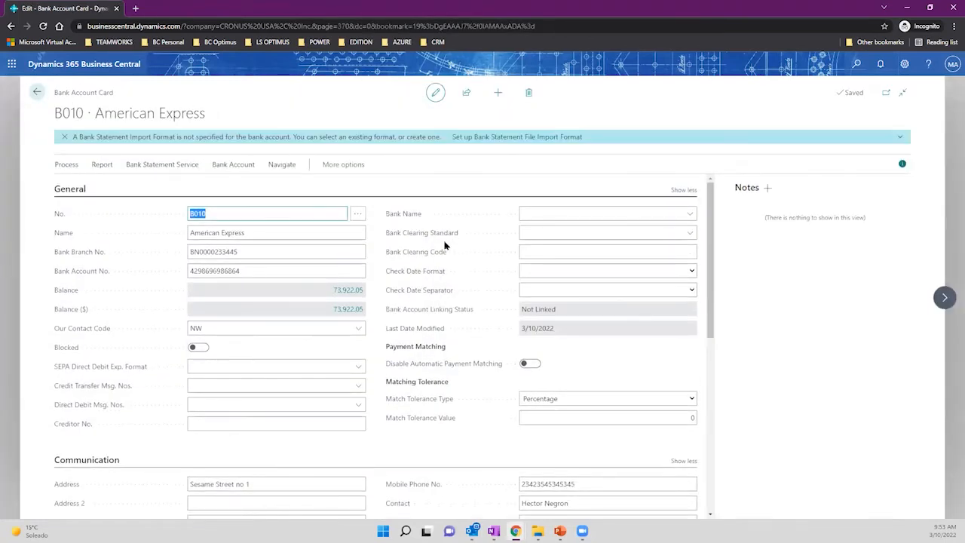
pyautogui.click(280, 165)
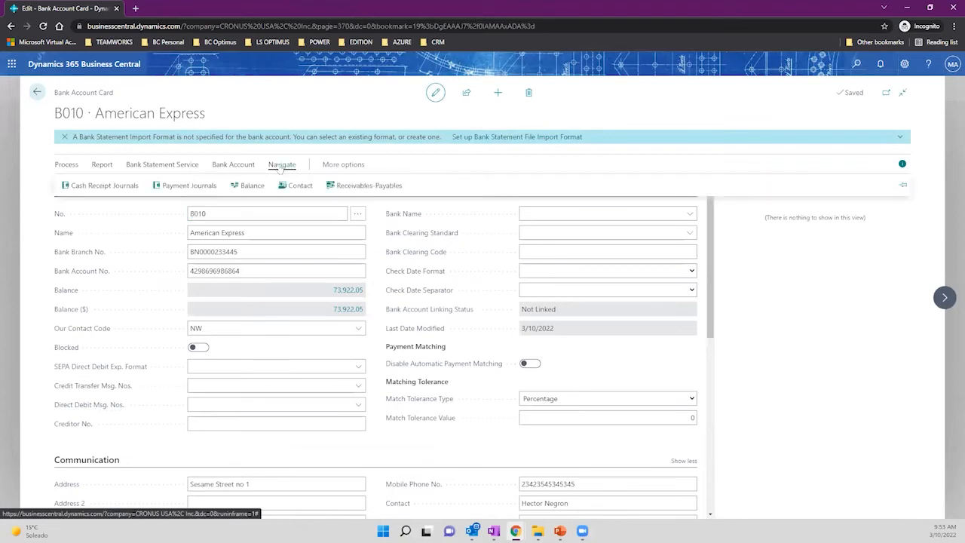
pyautogui.click(240, 165)
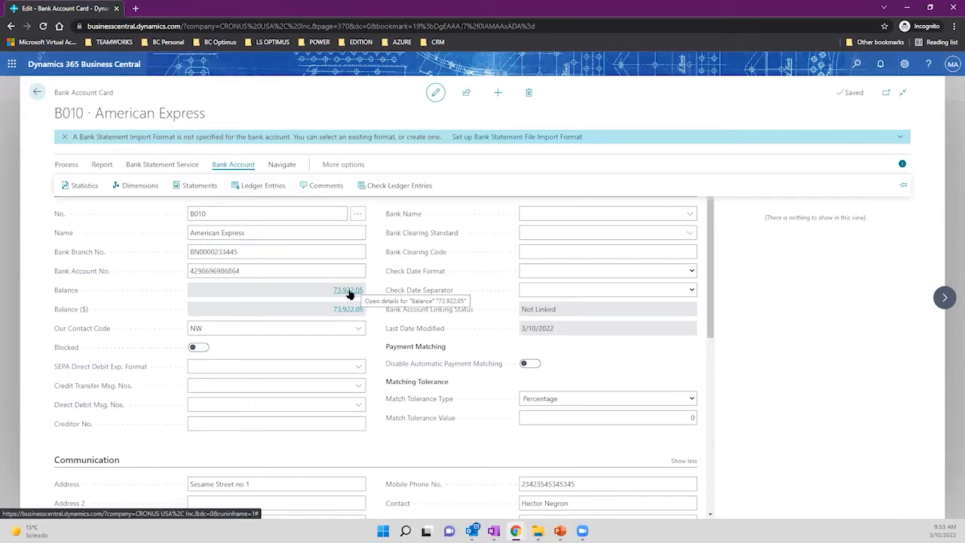
pyautogui.click(37, 92)
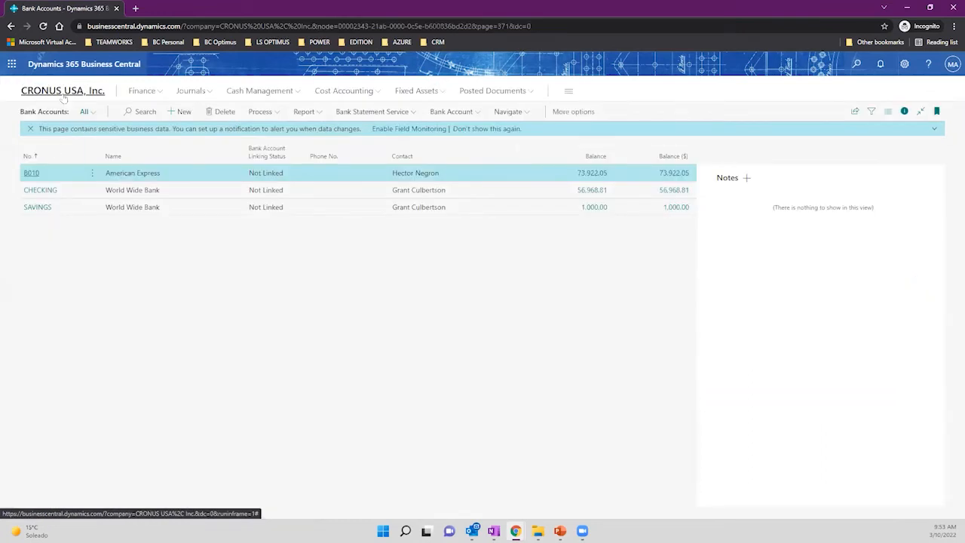
pyautogui.click(65, 96)
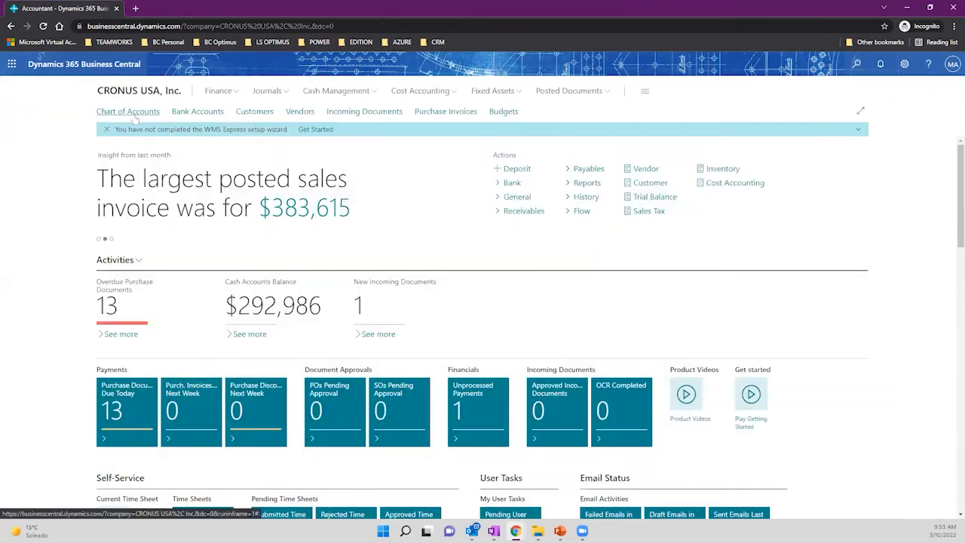
pyautogui.click(132, 118)
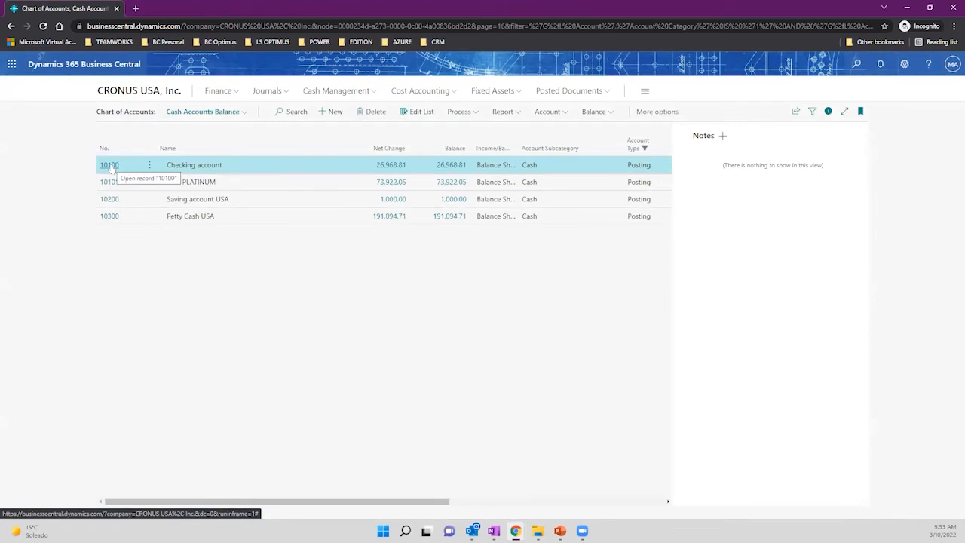
# On the 10101 AMEX PLATINUM card, switch Direct Posting on and back off, then return to the chart of accounts.
pyautogui.click(110, 182)
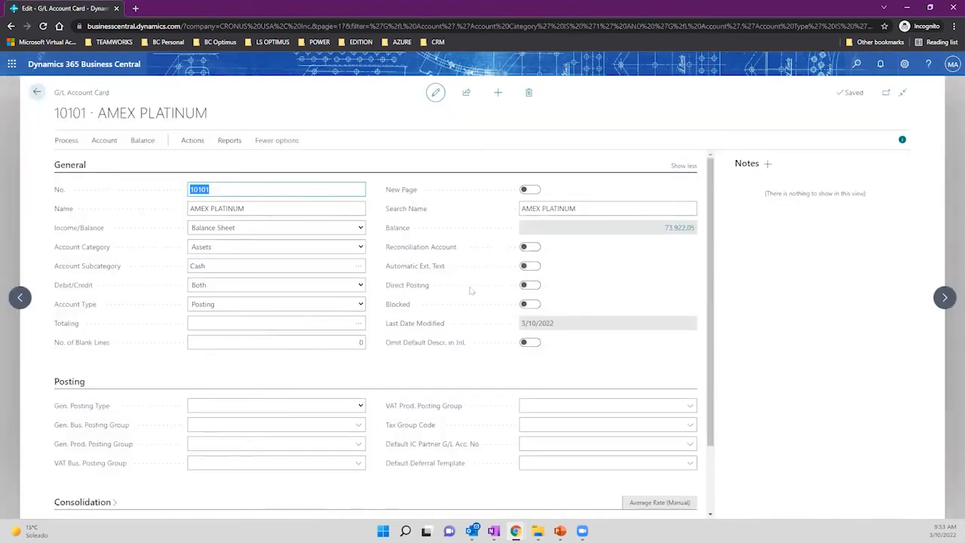
pyautogui.click(528, 287)
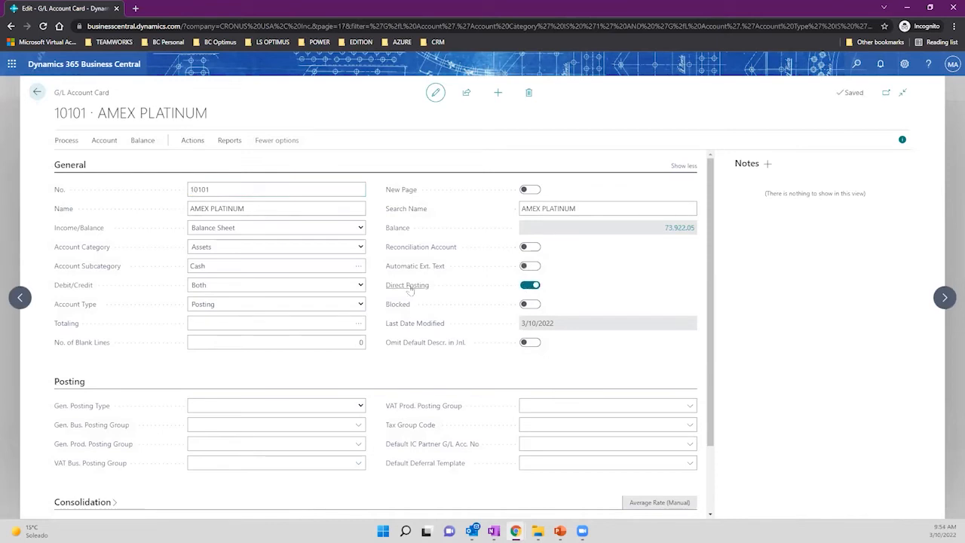
pyautogui.moveTo(408, 291)
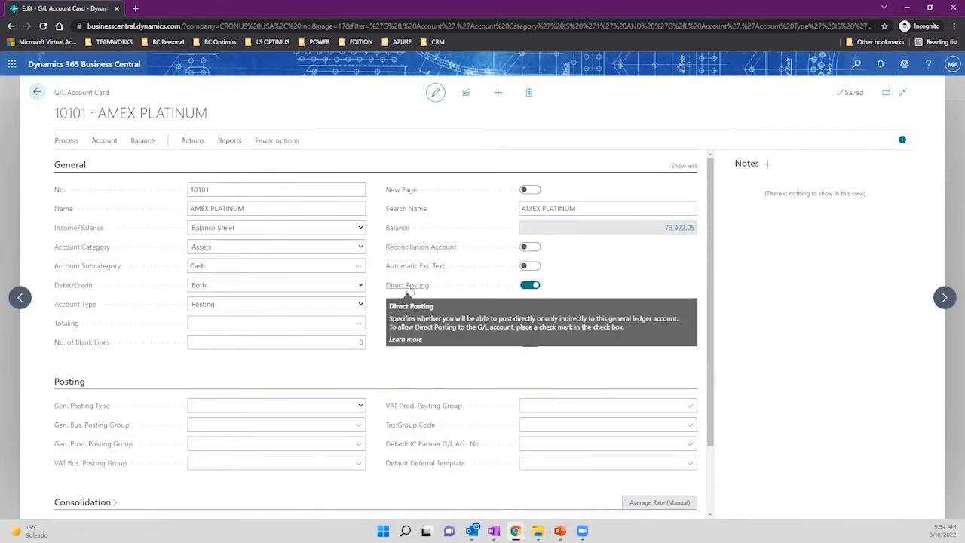
pyautogui.click(530, 285)
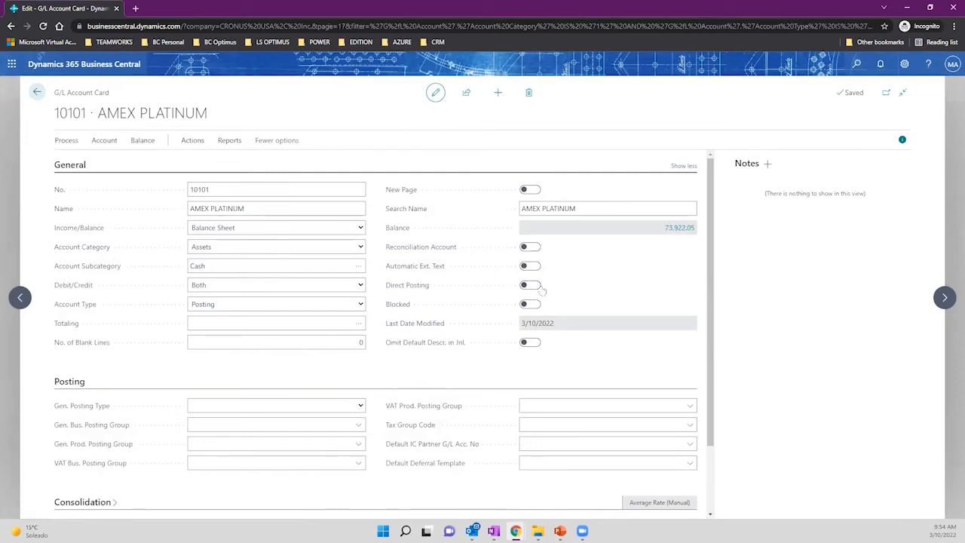
pyautogui.moveTo(56, 108); pyautogui.dragTo(92, 119)
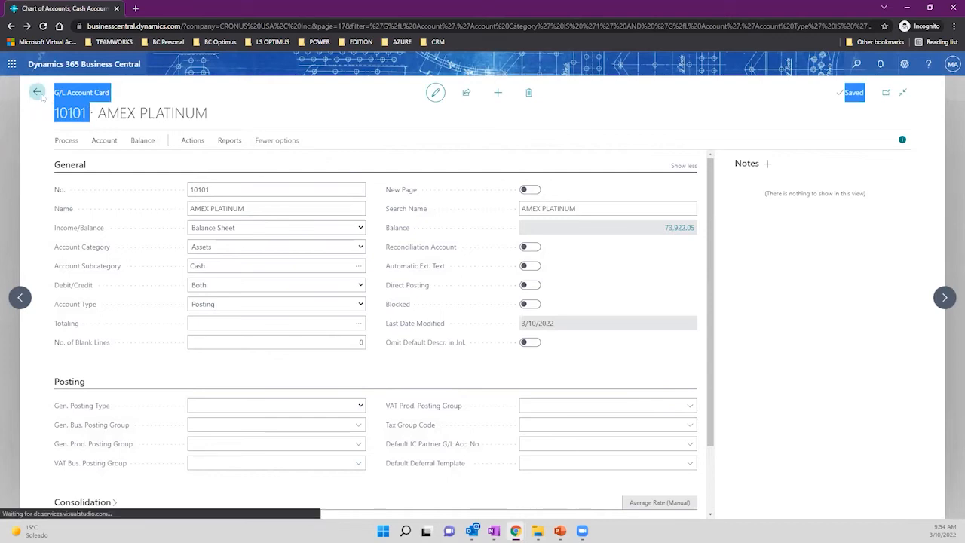
pyautogui.click(37, 92)
# From the home page, open Cash Management's Bank Account Reconciliations list and show its Process actions.
pyautogui.click(99, 90)
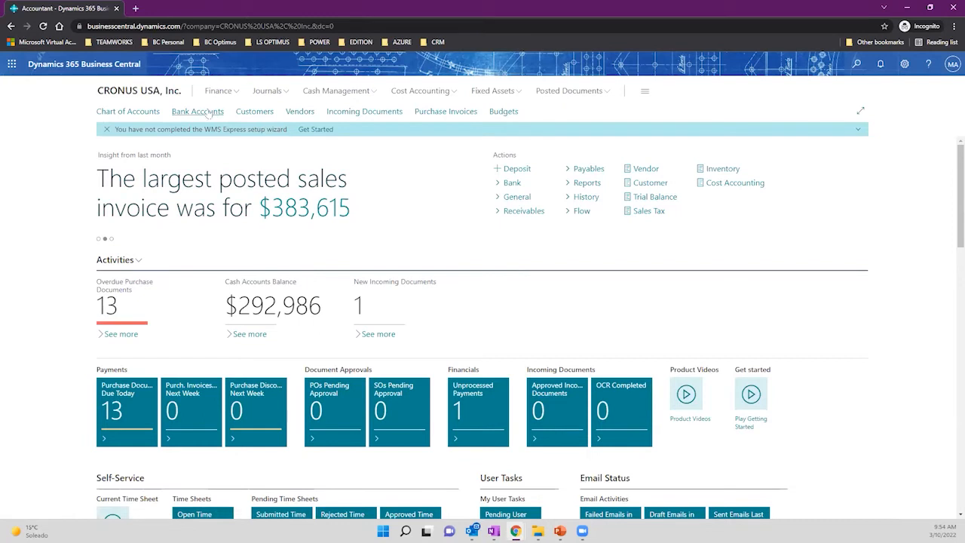
pyautogui.click(423, 95)
pyautogui.click(358, 93)
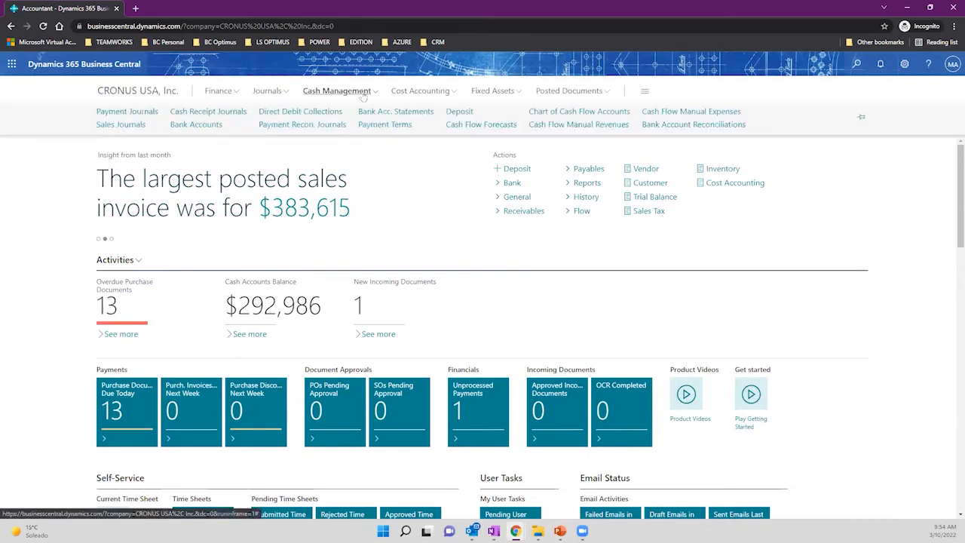
pyautogui.click(705, 126)
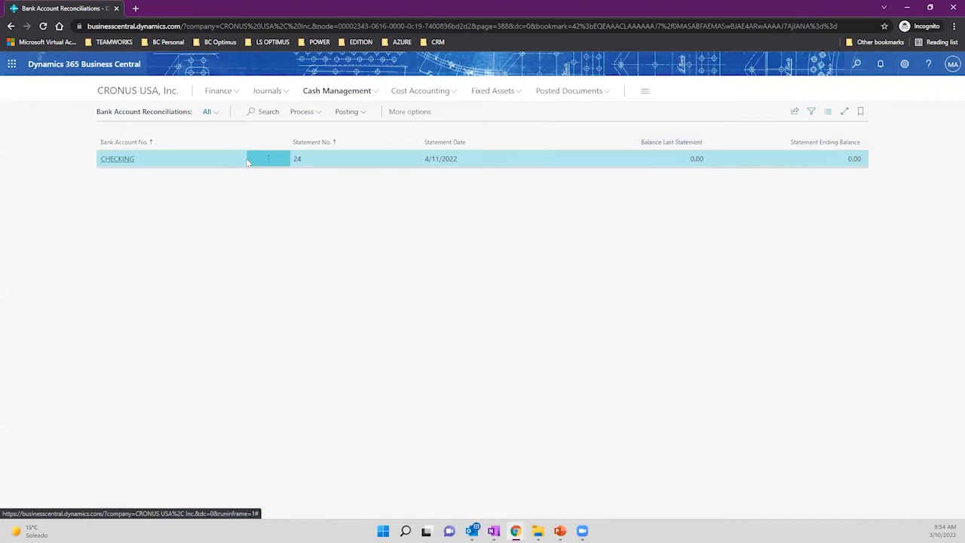
pyautogui.click(303, 112)
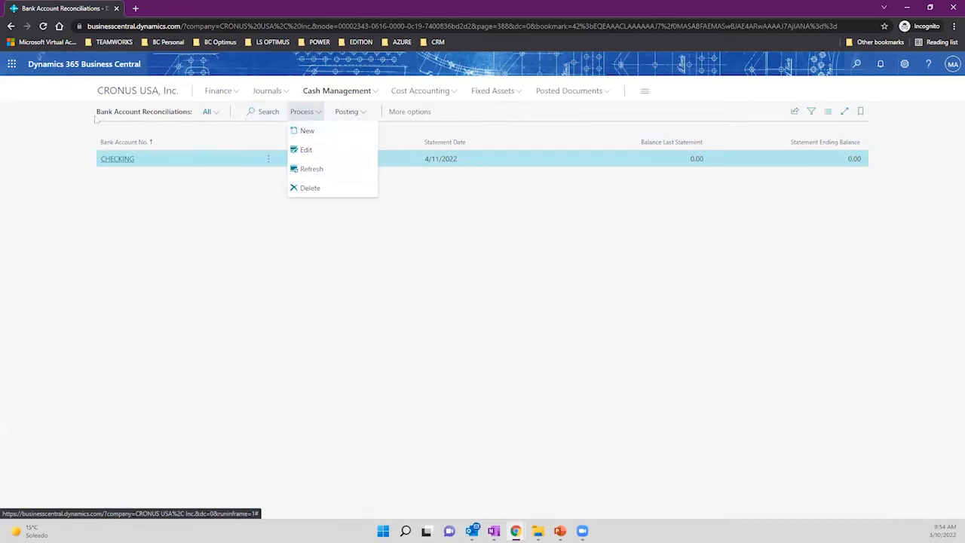
# Create a new reconciliation for bank account B010 with auto-generated statement number 1.
pyautogui.click(311, 130)
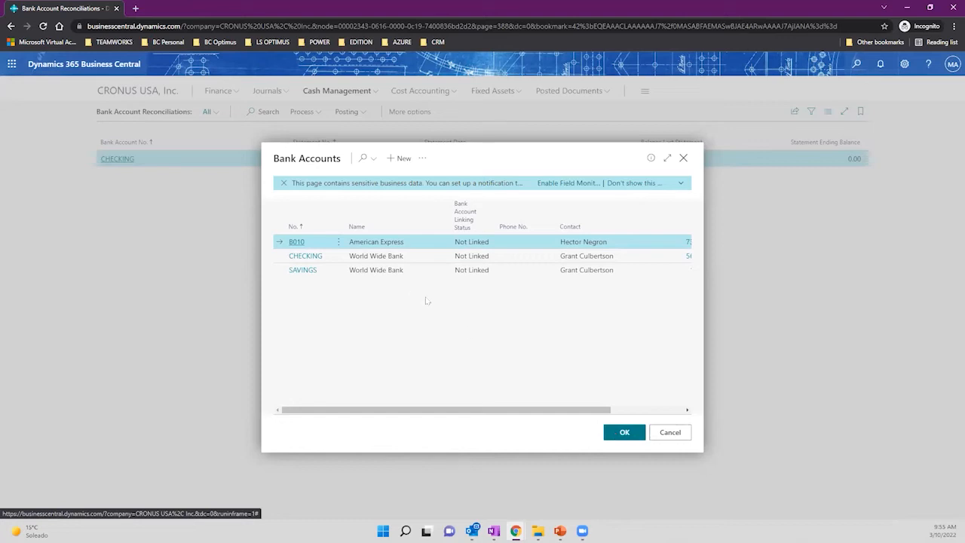
pyautogui.click(616, 436)
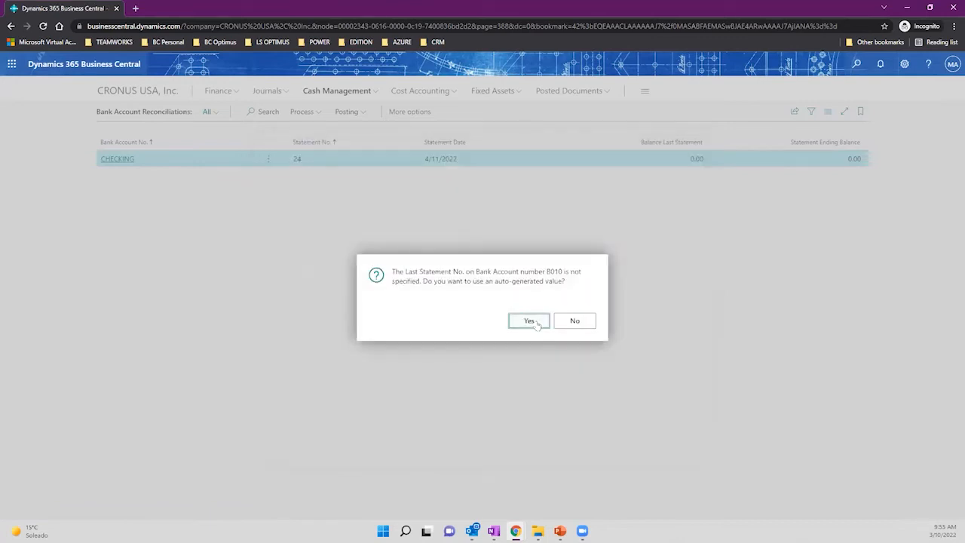
pyautogui.click(530, 321)
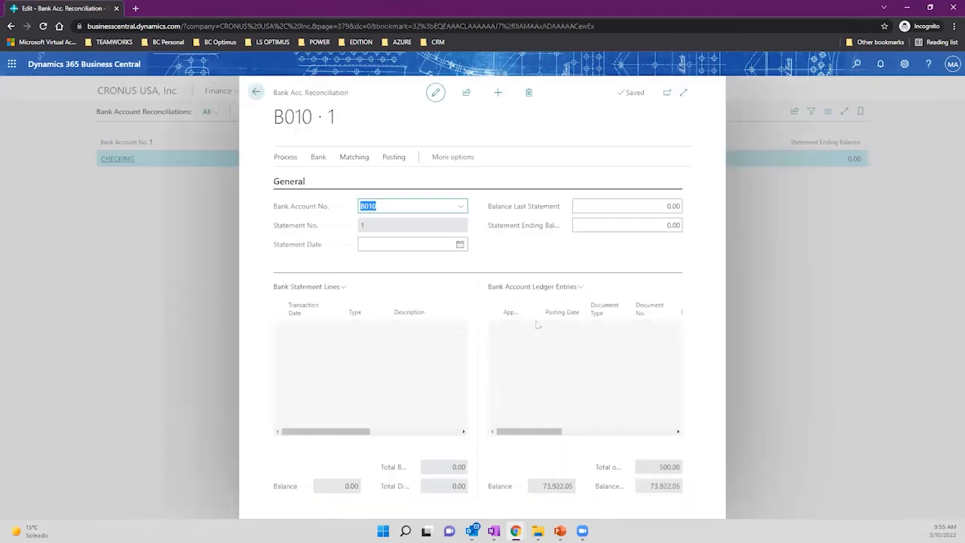
# Expand the B010 · 1 reconciliation to full page and dismiss the no-statement-lines notice.
pyautogui.click(683, 93)
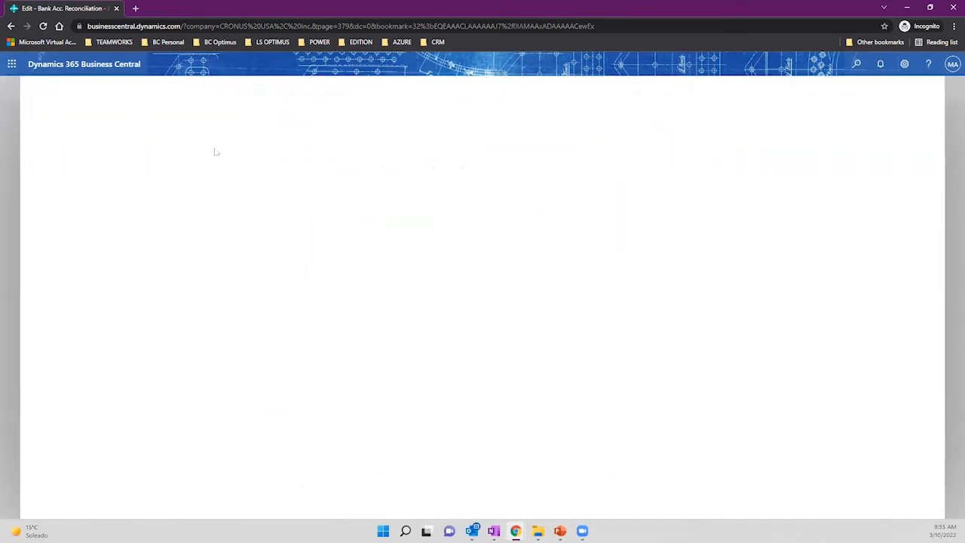
pyautogui.moveTo(130, 92); pyautogui.dragTo(47, 94)
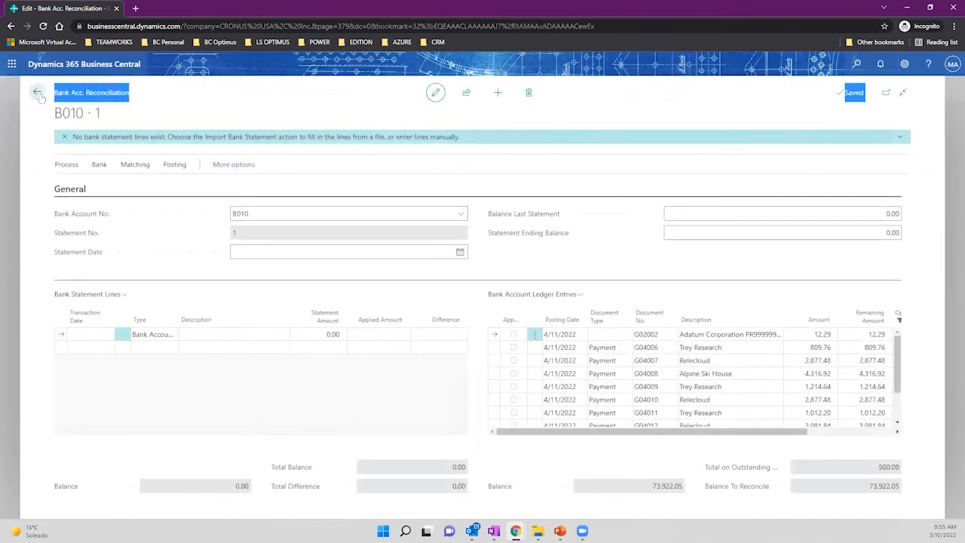
pyautogui.moveTo(83, 137); pyautogui.dragTo(273, 146)
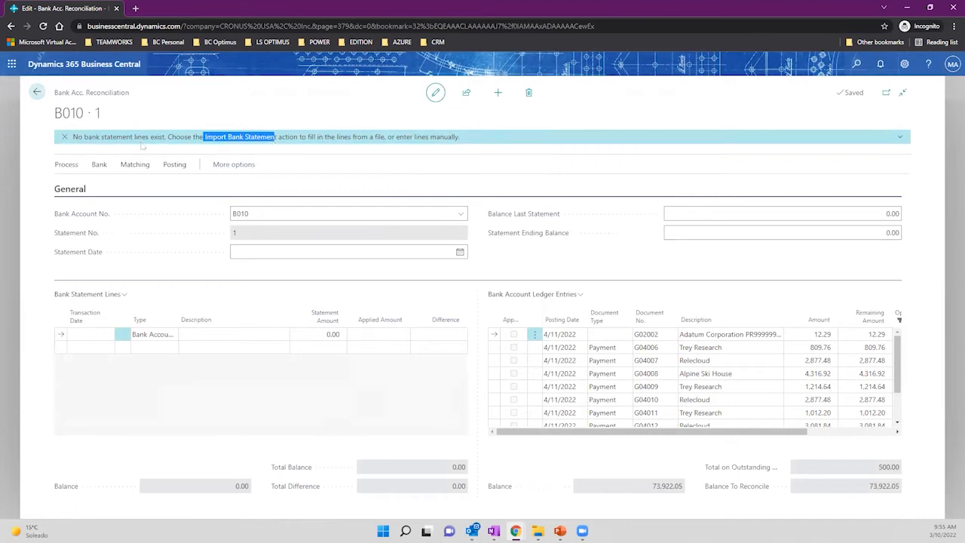
pyautogui.click(65, 137)
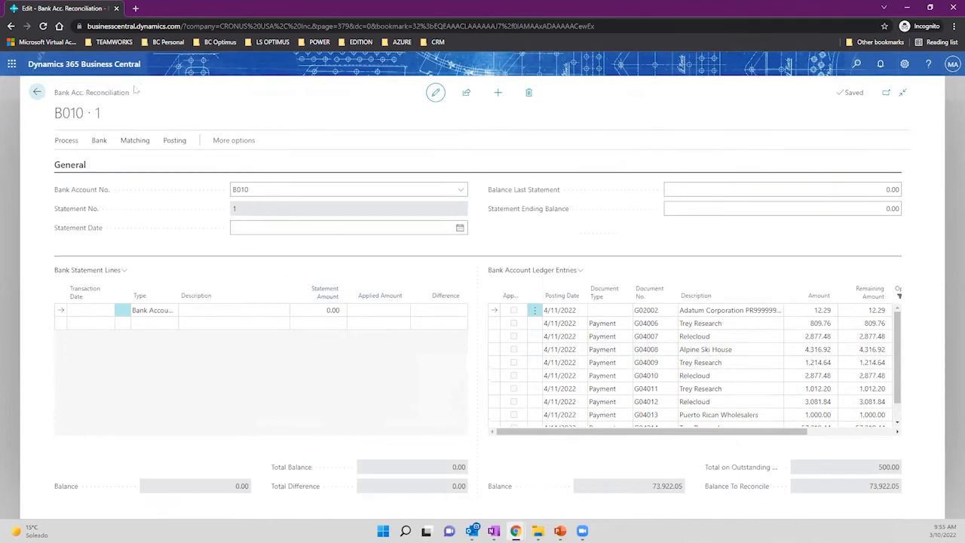
pyautogui.moveTo(130, 98); pyautogui.dragTo(50, 99)
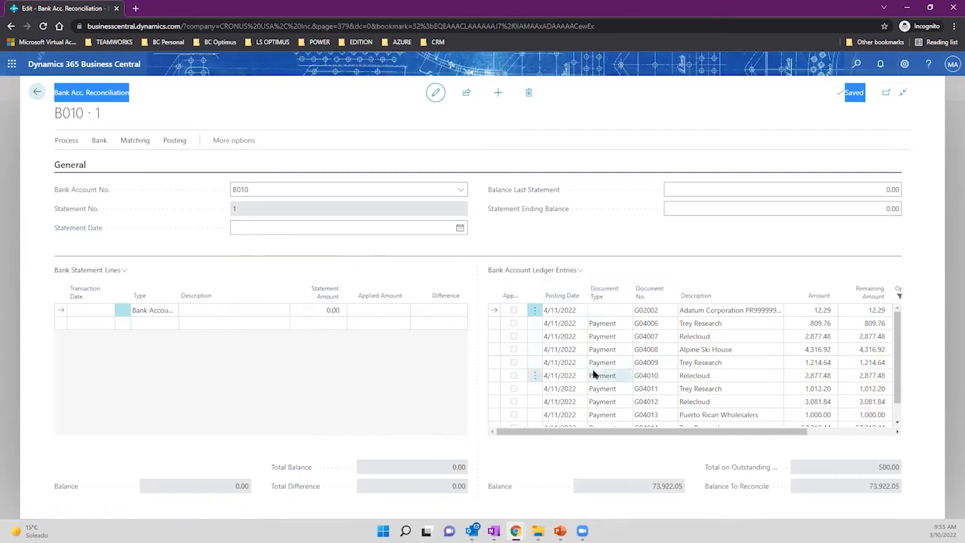
# Review ledger entries 1011 (Puerto Rican Importers) and G04010 (Relecloud), then open the first statement line's date calendar.
pyautogui.scroll(-2, 594, 375)
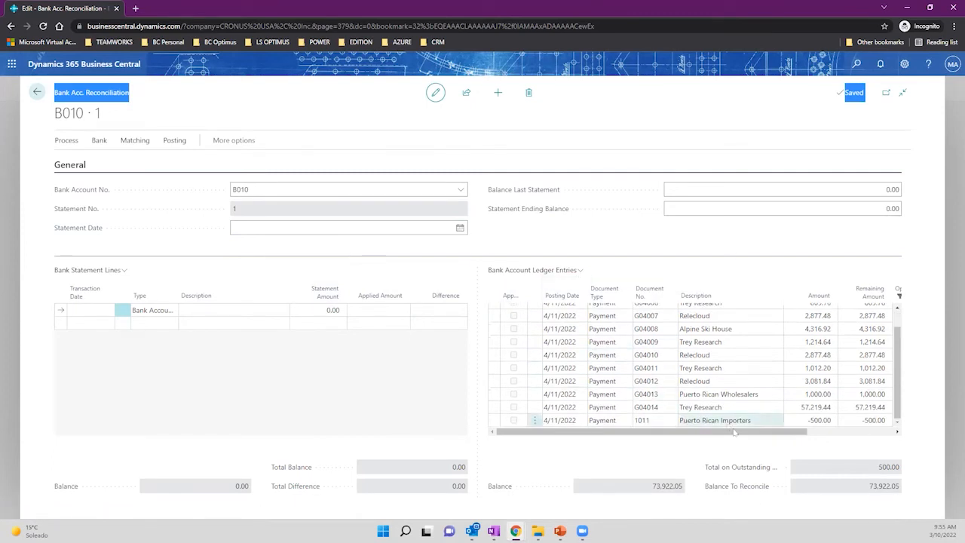
pyautogui.click(808, 422)
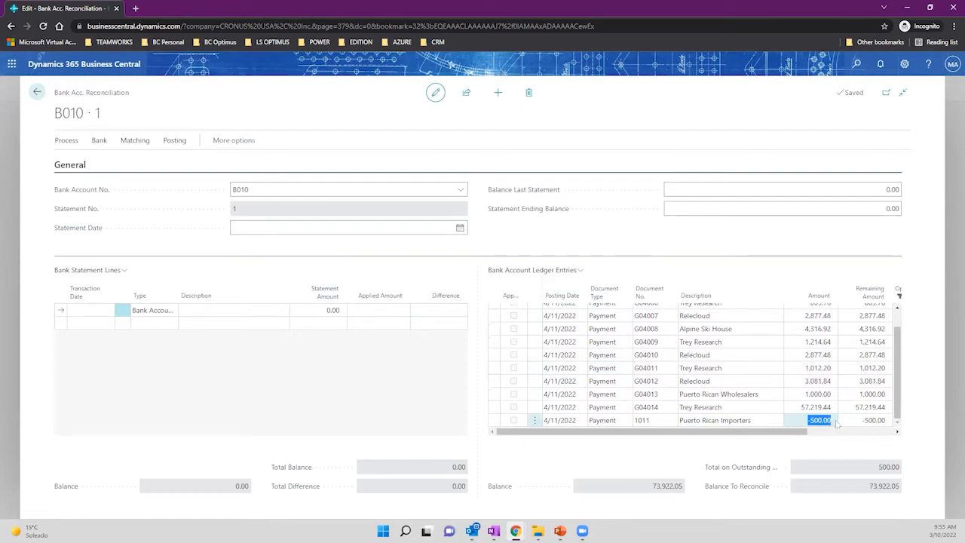
pyautogui.click(637, 423)
pyautogui.click(635, 424)
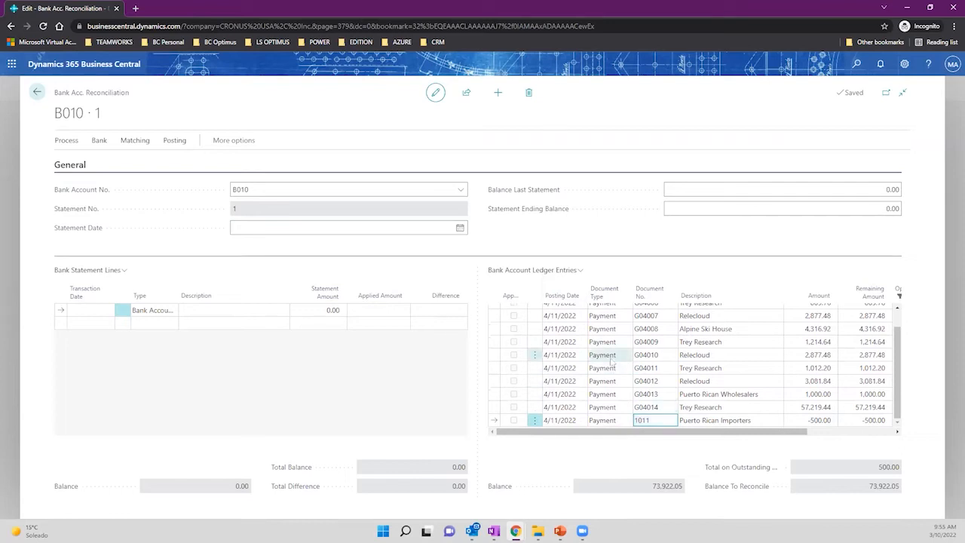
pyautogui.scroll(2, 619, 369)
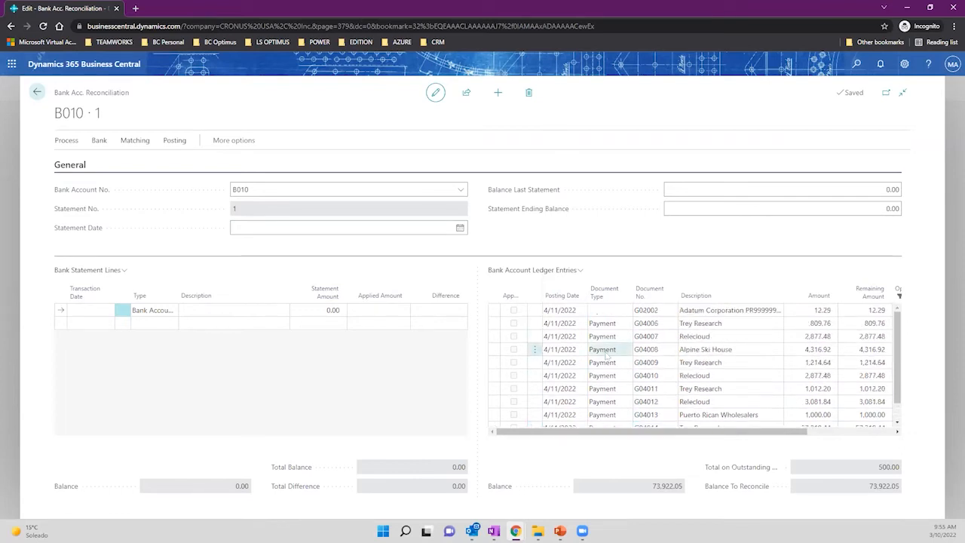
pyautogui.scroll(-2, 639, 406)
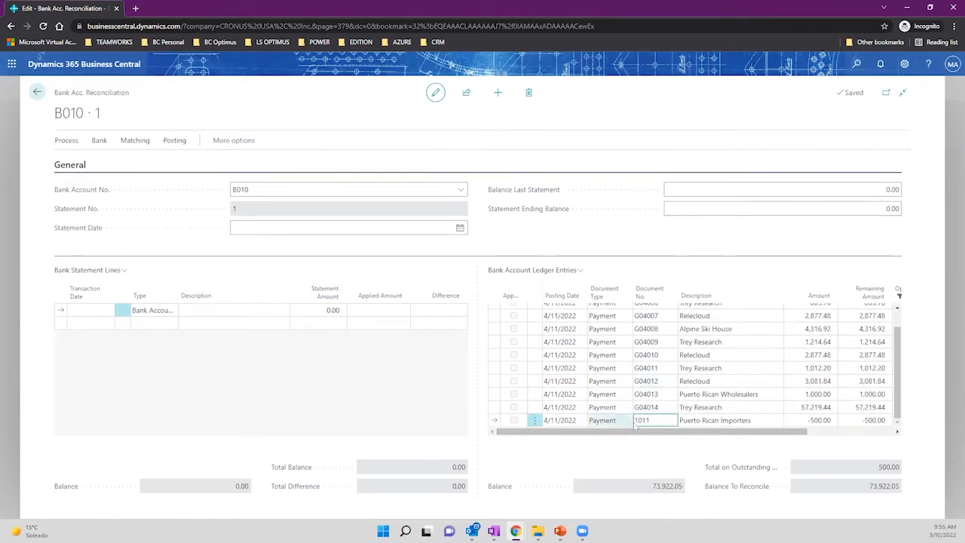
pyautogui.click(700, 356)
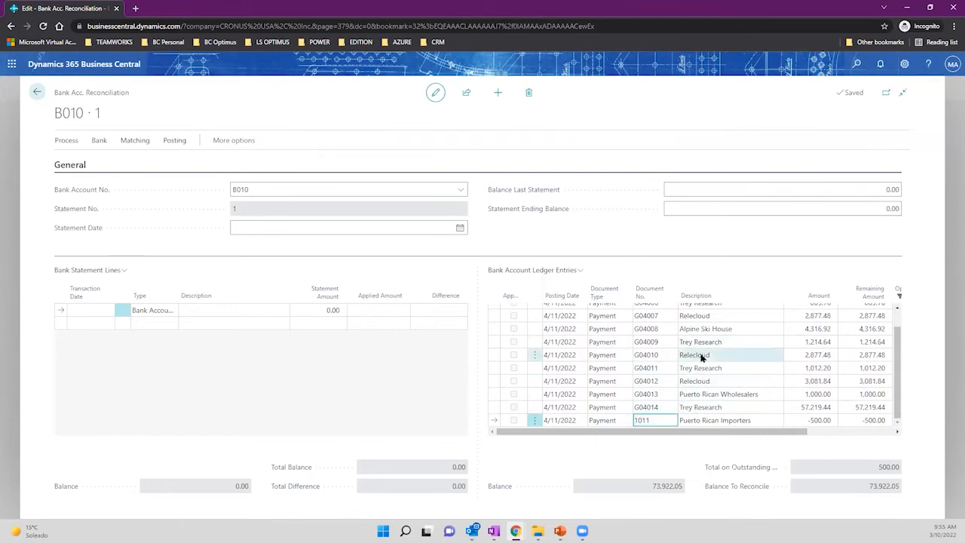
pyautogui.moveTo(711, 354); pyautogui.dragTo(681, 359)
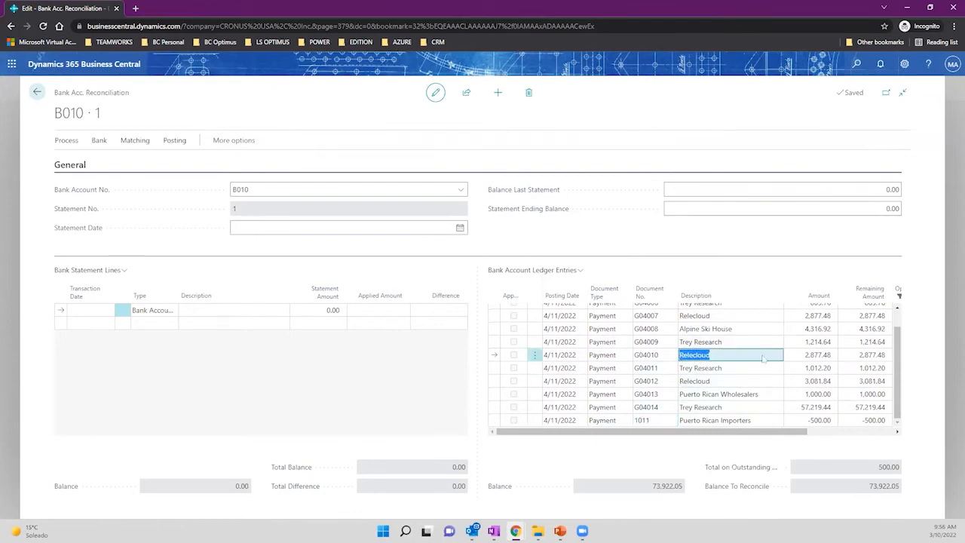
pyautogui.scroll(1, 764, 359)
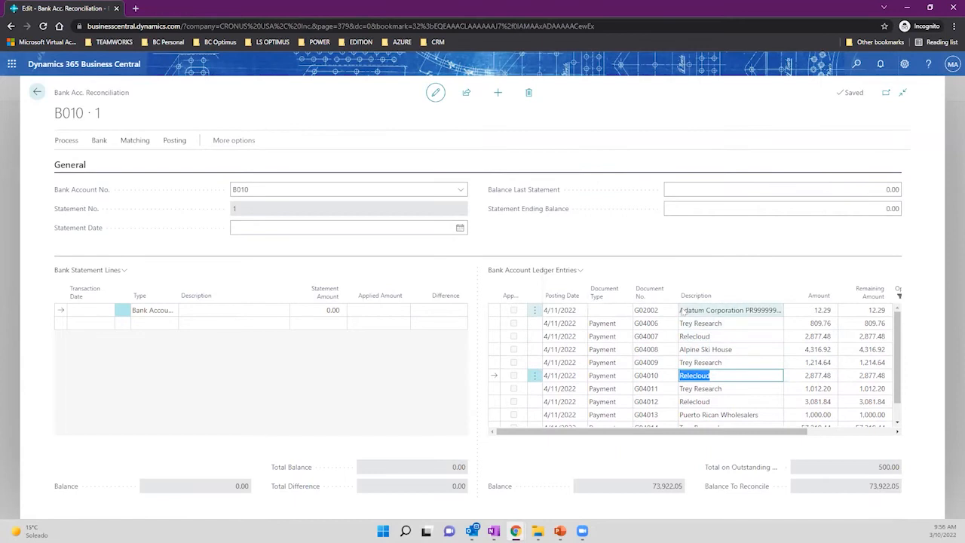
pyautogui.scroll(-1, 713, 355)
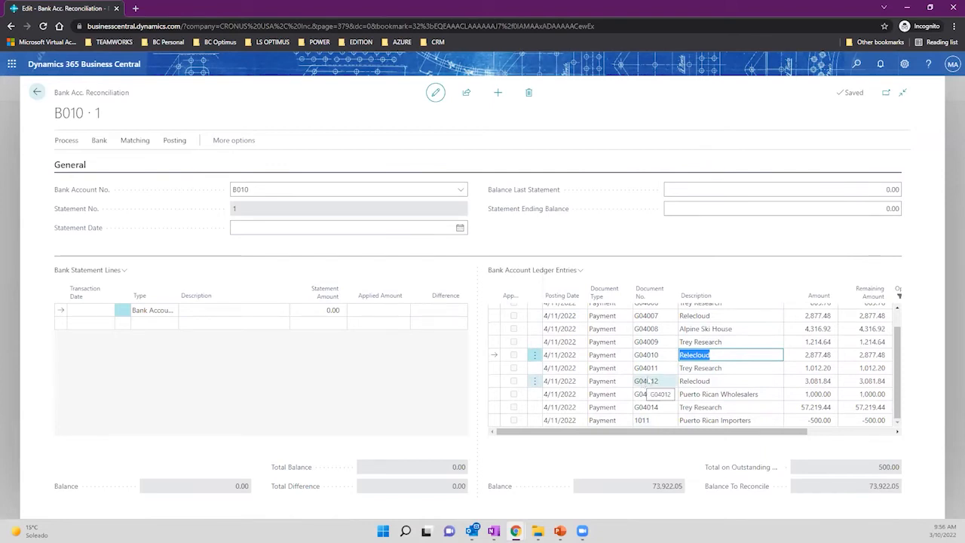
pyautogui.click(98, 310)
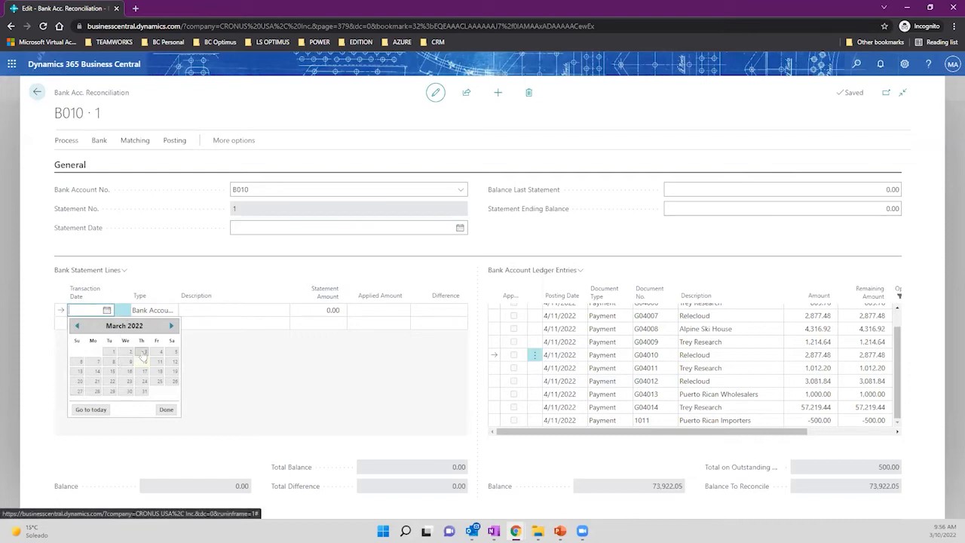
# Enter a first statement line dated 4/11/2022, described Trey Research, with a 2,000.00 amount.
pyautogui.click(172, 326)
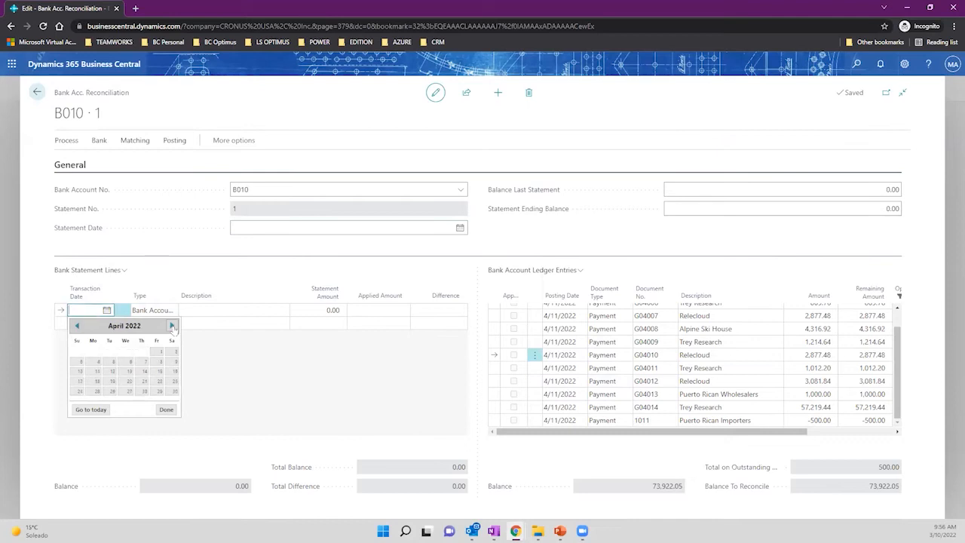
pyautogui.click(98, 371)
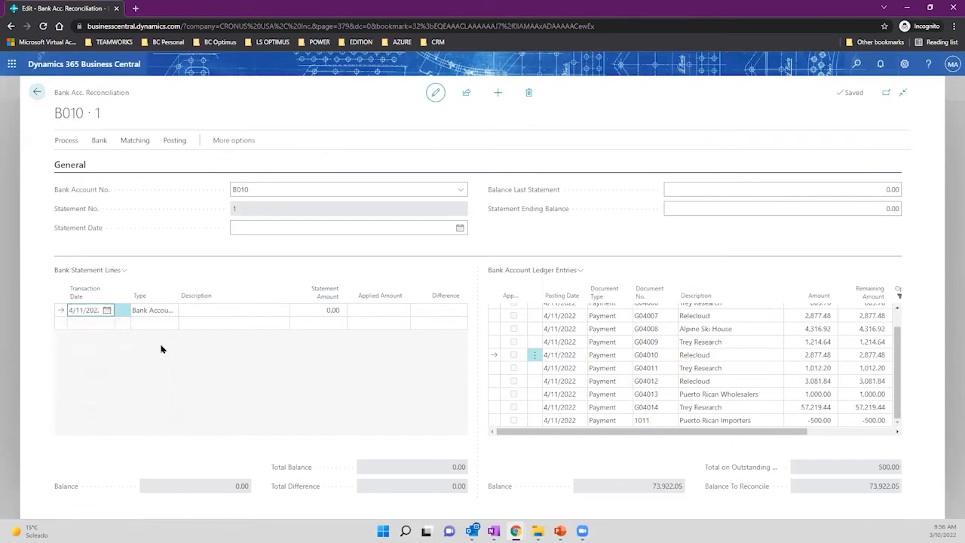
pyautogui.moveTo(179, 289); pyautogui.dragTo(218, 290)
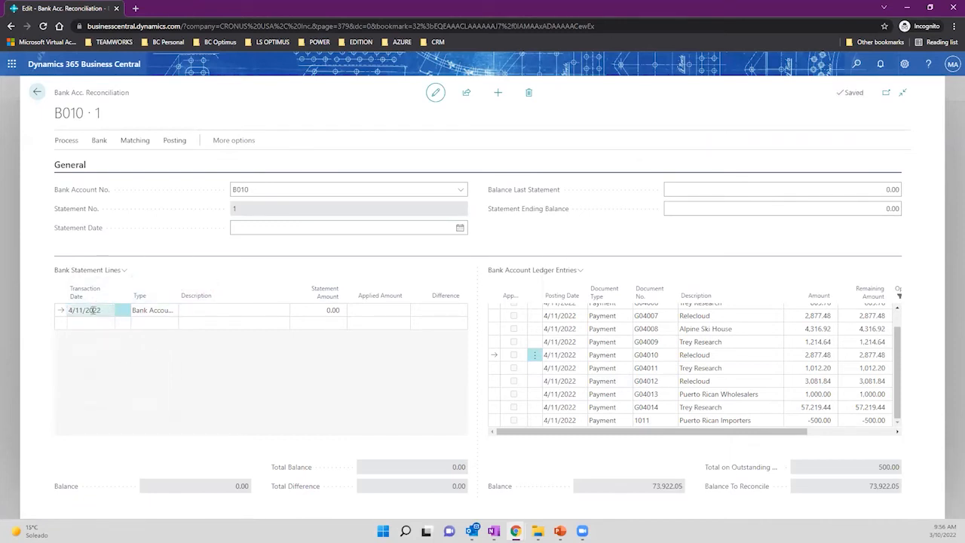
pyautogui.click(234, 311)
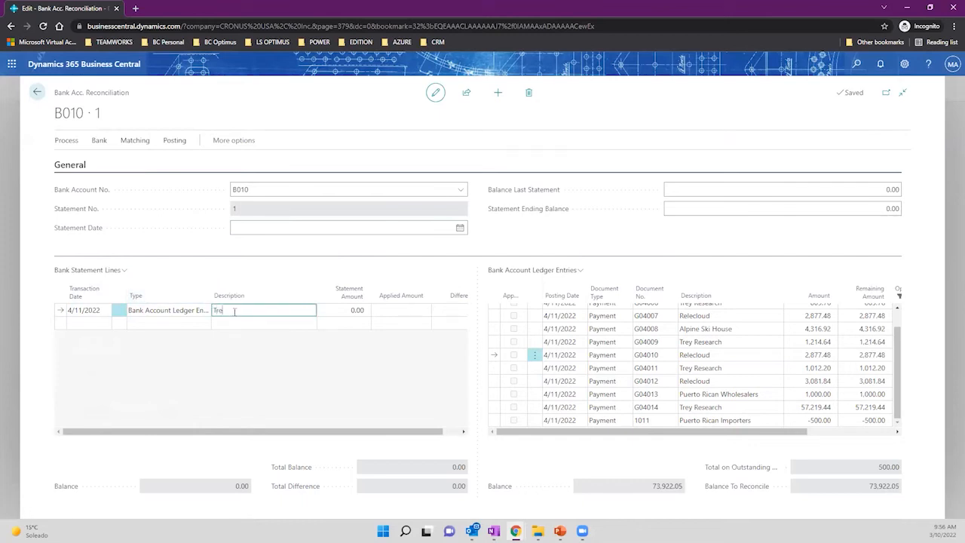
pyautogui.write('Trey Research')
pyautogui.press('Tab')
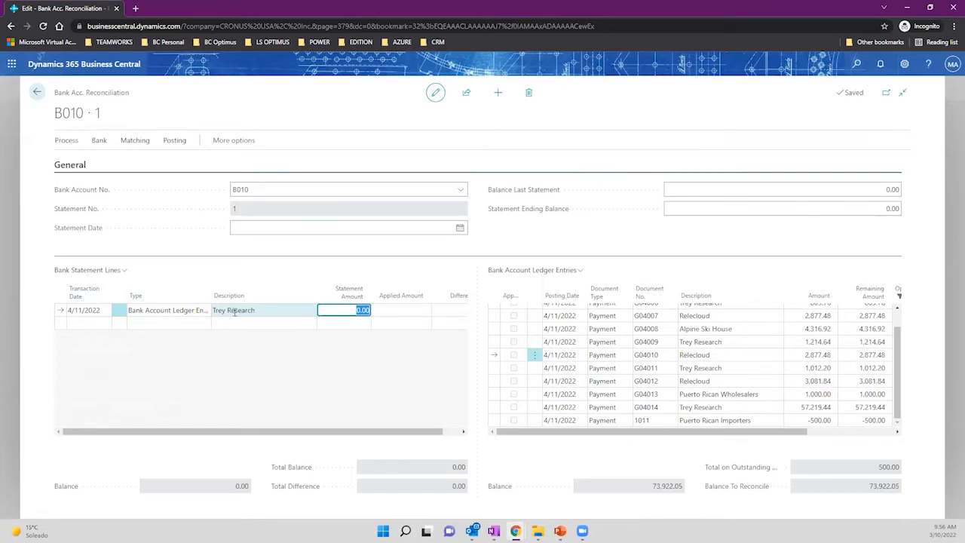
pyautogui.write('2000')
pyautogui.press('Tab')
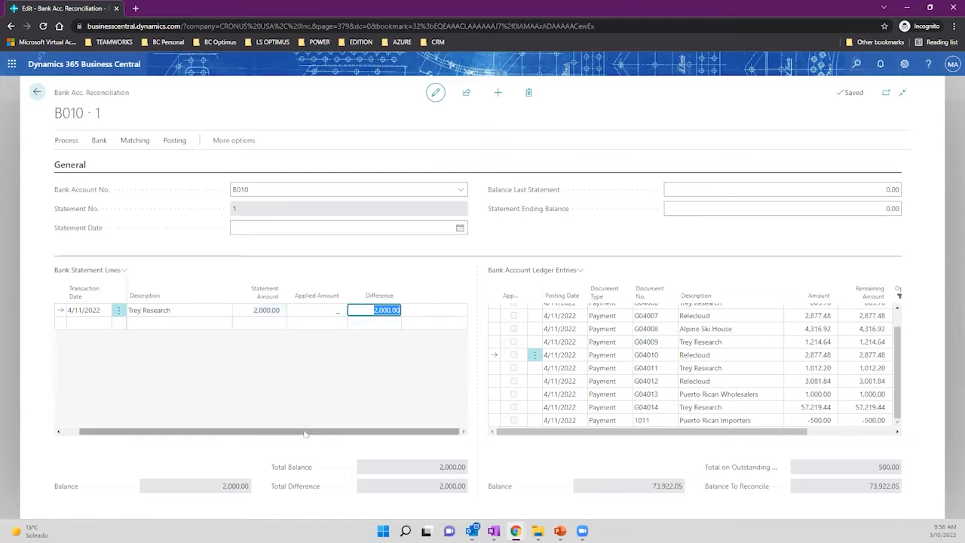
pyautogui.click(98, 323)
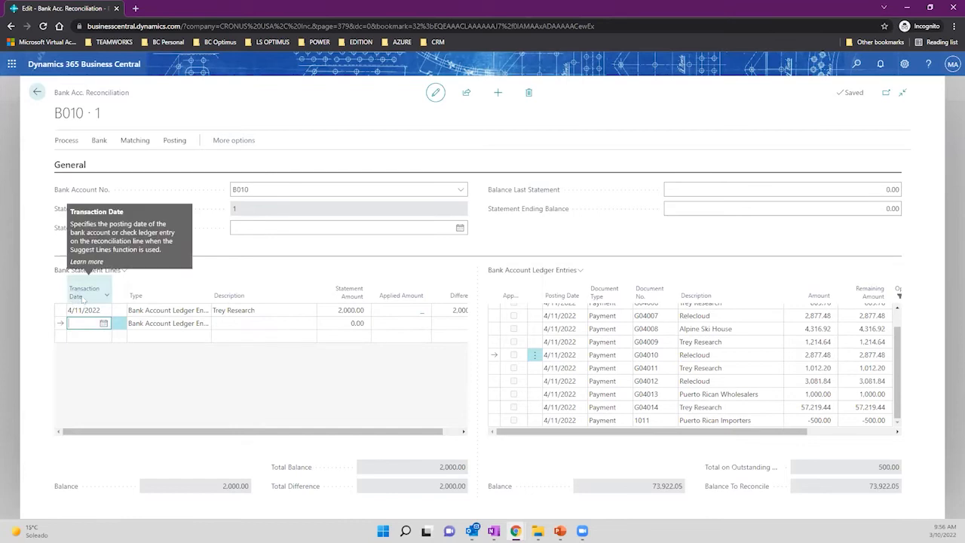
# Add a new line dated 3/29/2022, described 'FEES March Account operat', with a 100.00 amount.
pyautogui.click(84, 310)
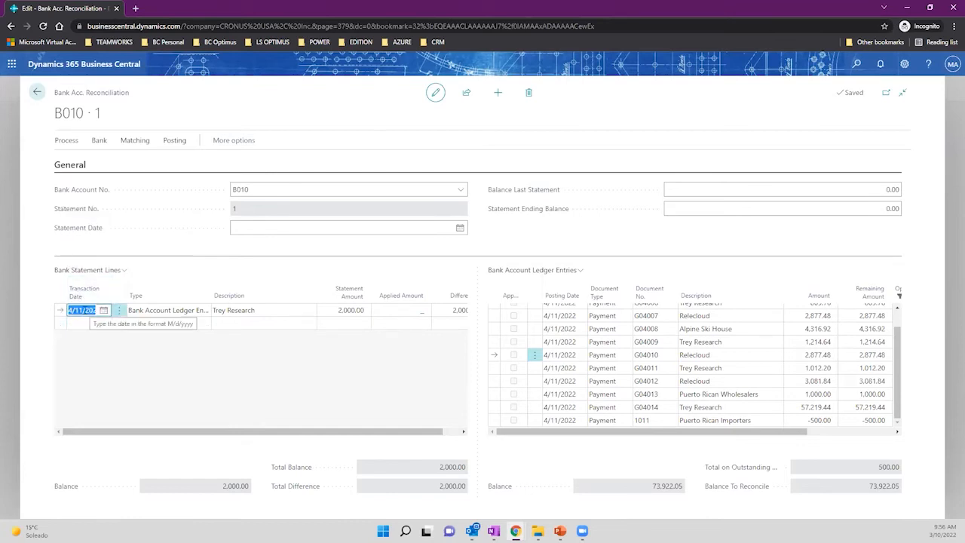
pyautogui.click(168, 312)
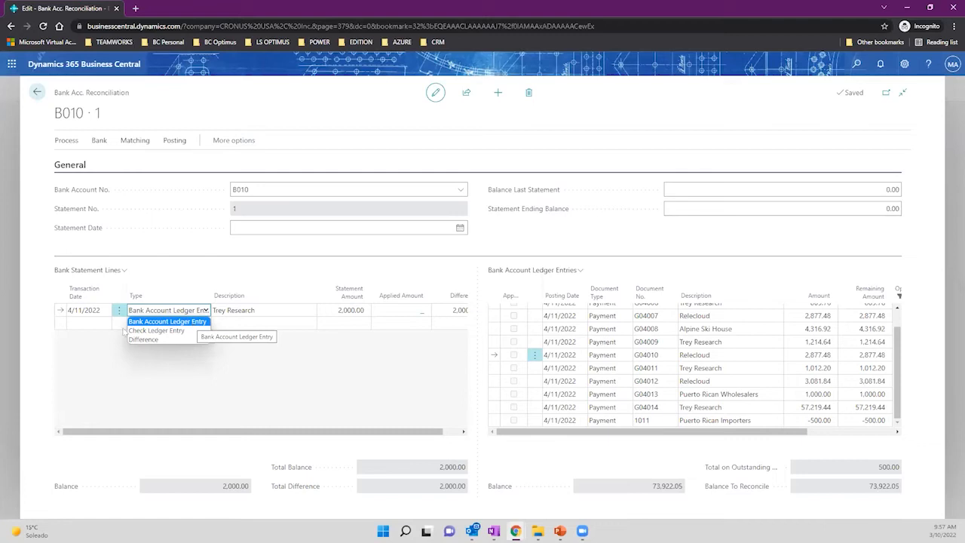
pyautogui.click(266, 370)
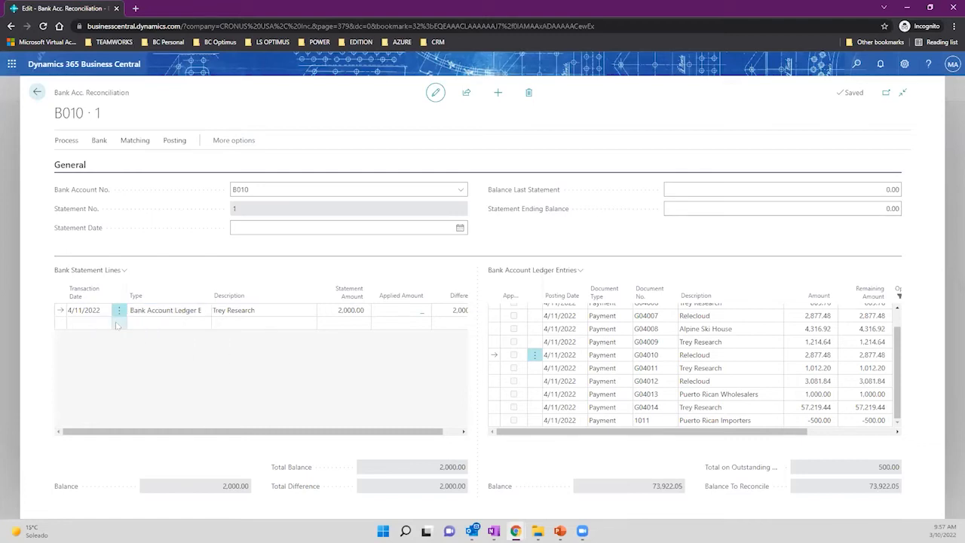
pyautogui.click(96, 323)
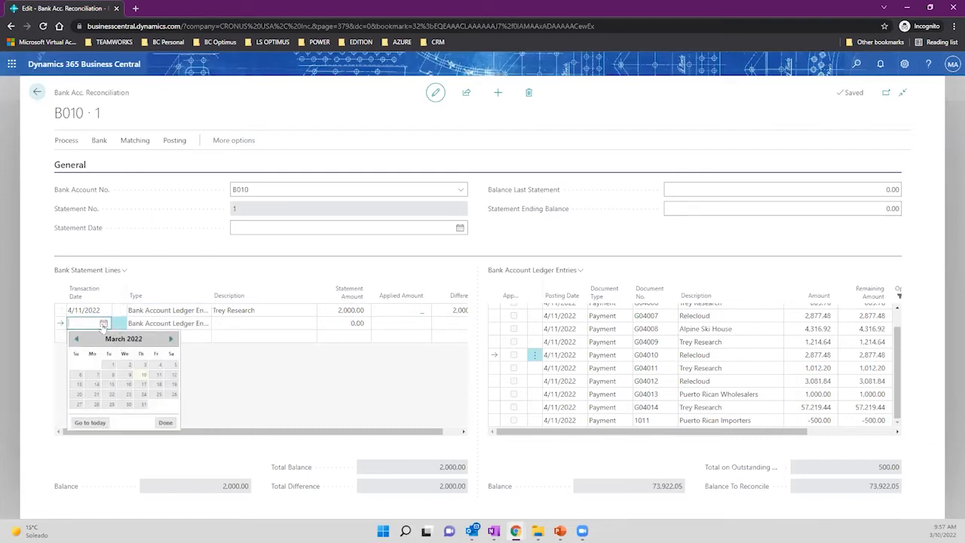
pyautogui.click(113, 405)
pyautogui.click(241, 323)
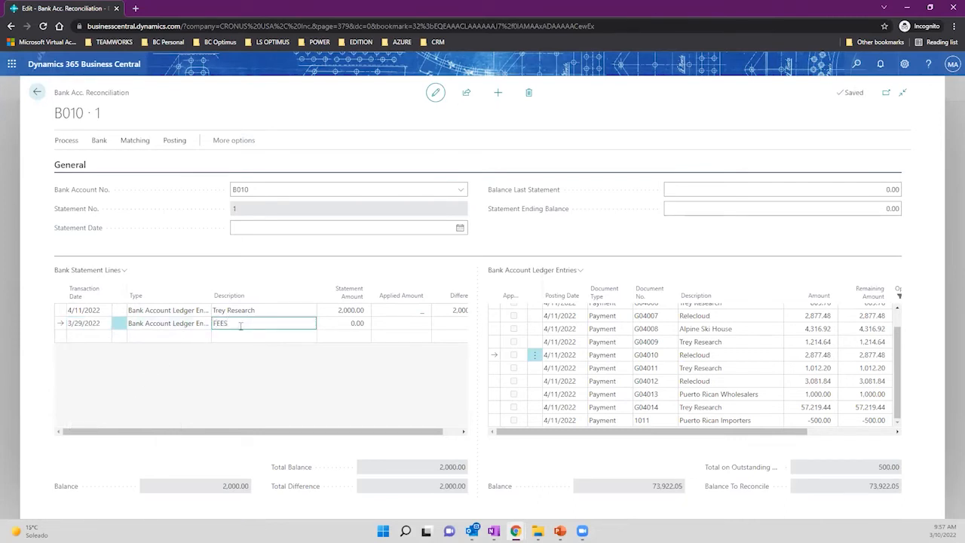
pyautogui.write('FEES March Account operation')
pyautogui.press('Tab')
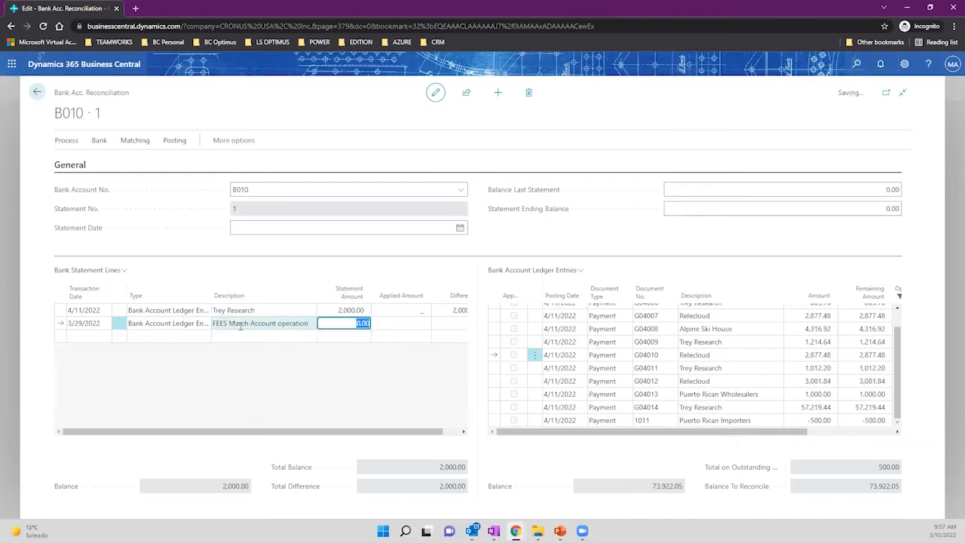
pyautogui.write('100')
pyautogui.press('Tab')
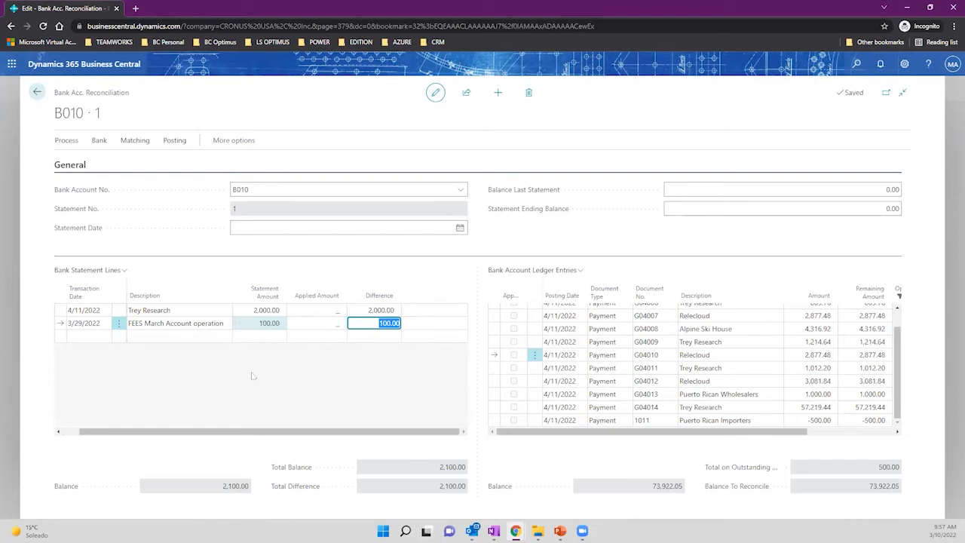
# Set the 3/29/2022 line's type to Difference, then delete that line.
pyautogui.moveTo(167, 432); pyautogui.dragTo(147, 432)
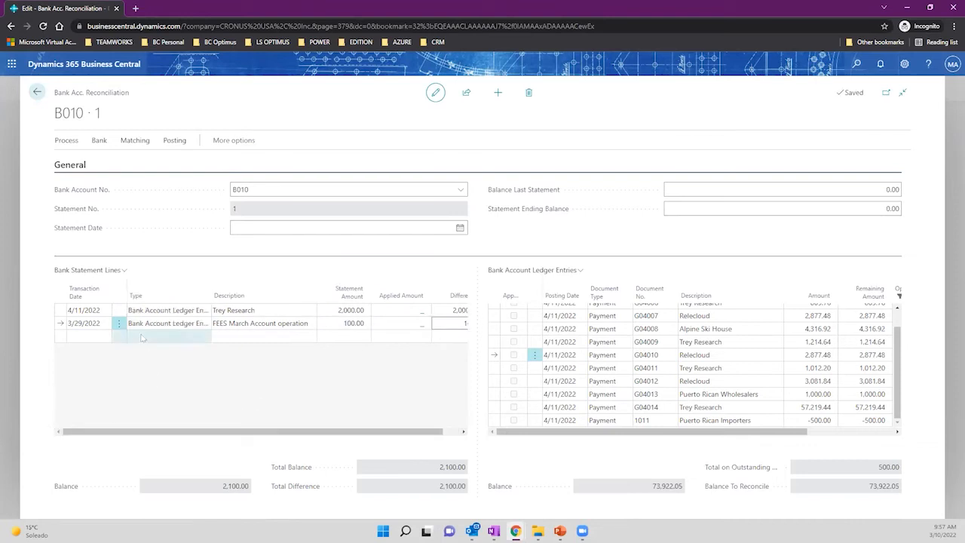
pyautogui.click(163, 324)
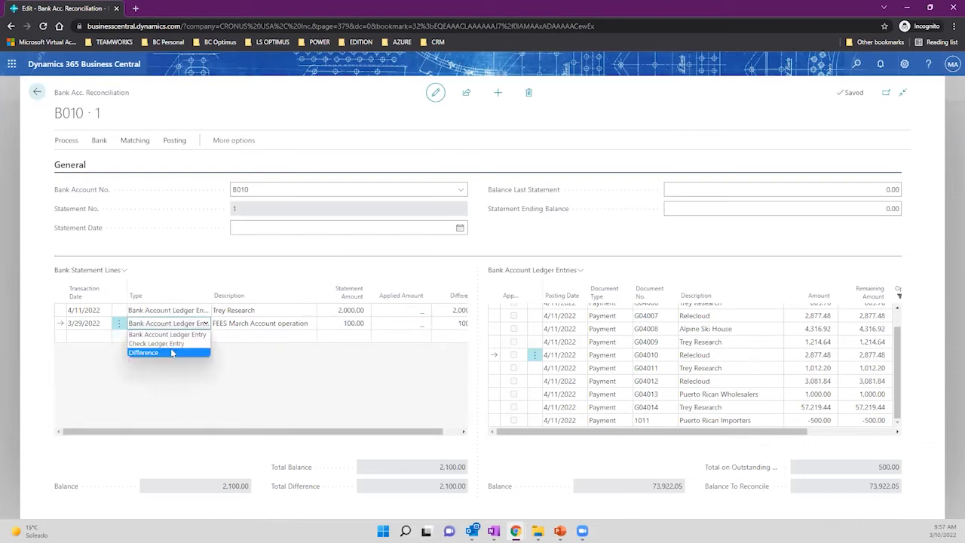
pyautogui.click(172, 353)
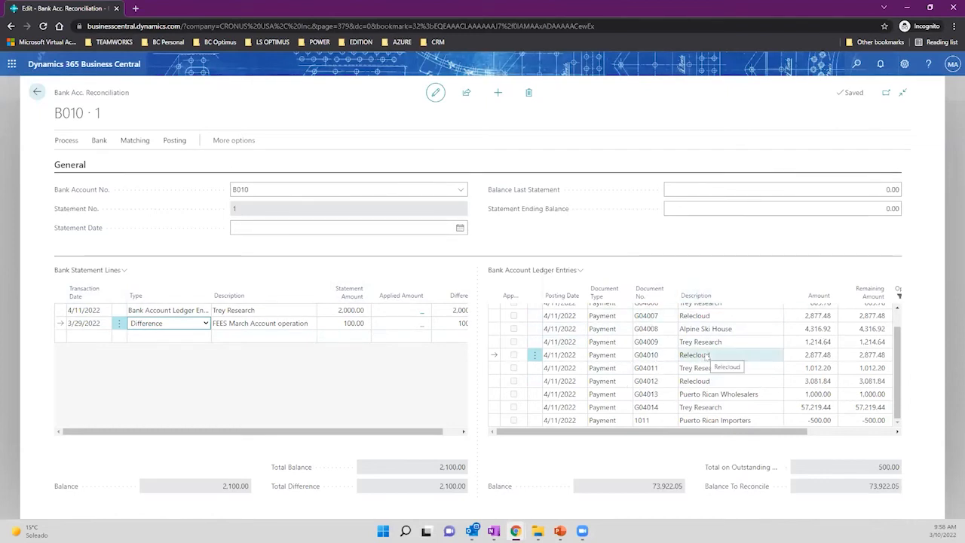
pyautogui.click(118, 323)
pyautogui.click(98, 360)
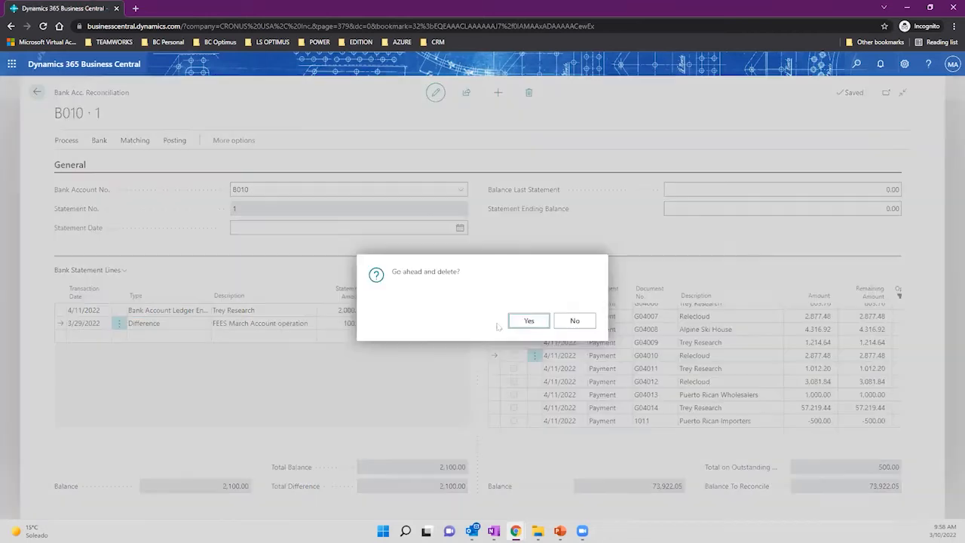
pyautogui.click(526, 322)
# Cancel deleting the 4/11/2022 Trey Research line so it stays.
pyautogui.click(119, 311)
pyautogui.click(110, 347)
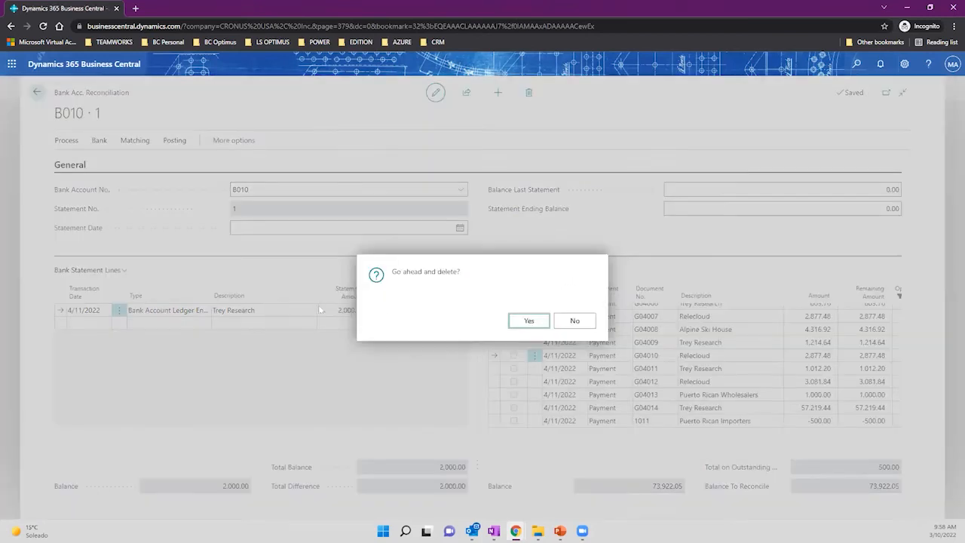
pyautogui.click(574, 320)
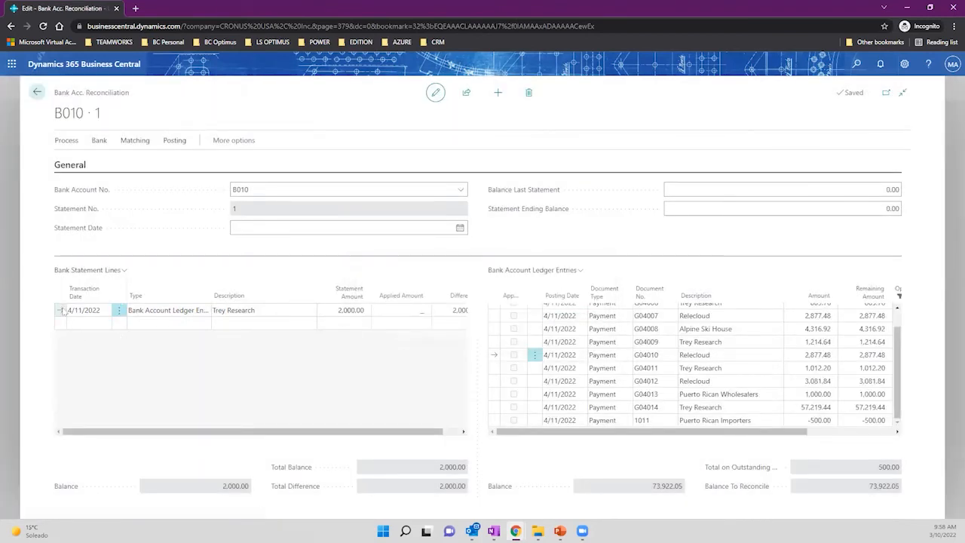
# Copy the Trey Research statement line to the clipboard with Ctrl+C.
pyautogui.hotkey('ctrl', 'c')
pyautogui.hotkey('ctrl', 'c')
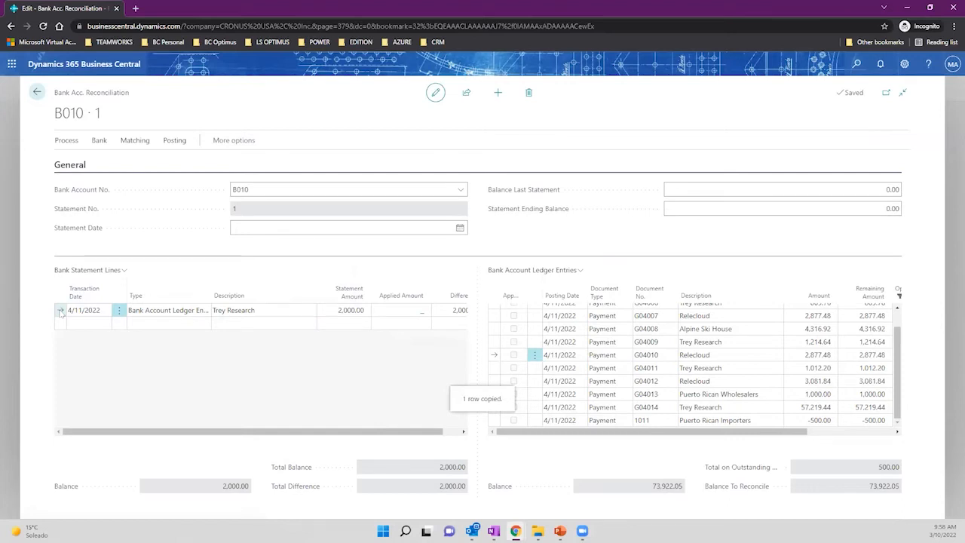
pyautogui.hotkey('ctrl', 'c')
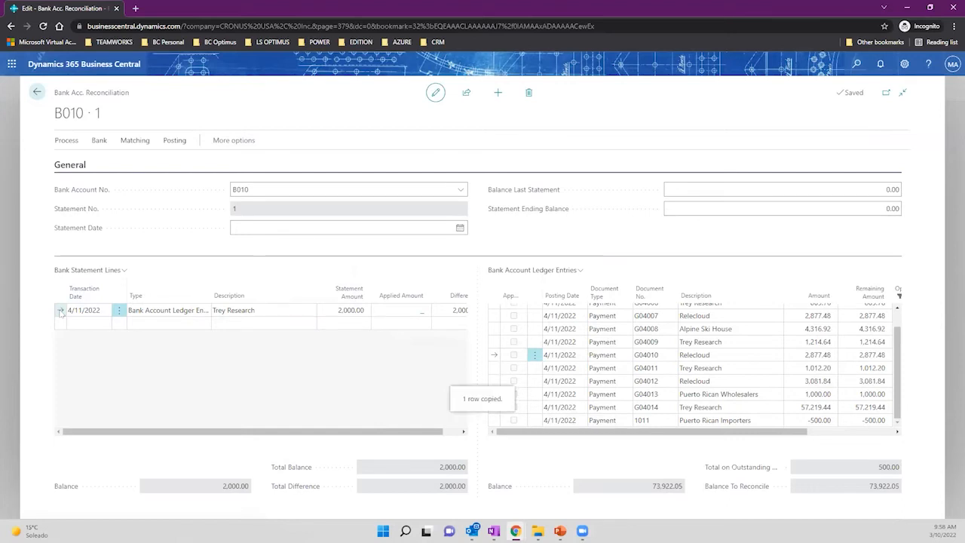
pyautogui.hotkey('ctrl', 'c')
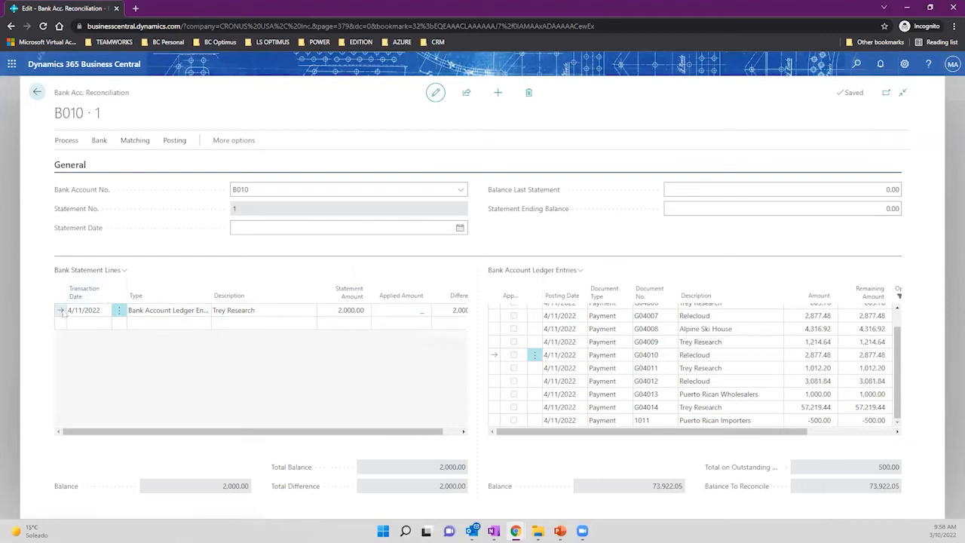
pyautogui.hotkey('ctrl', 'c')
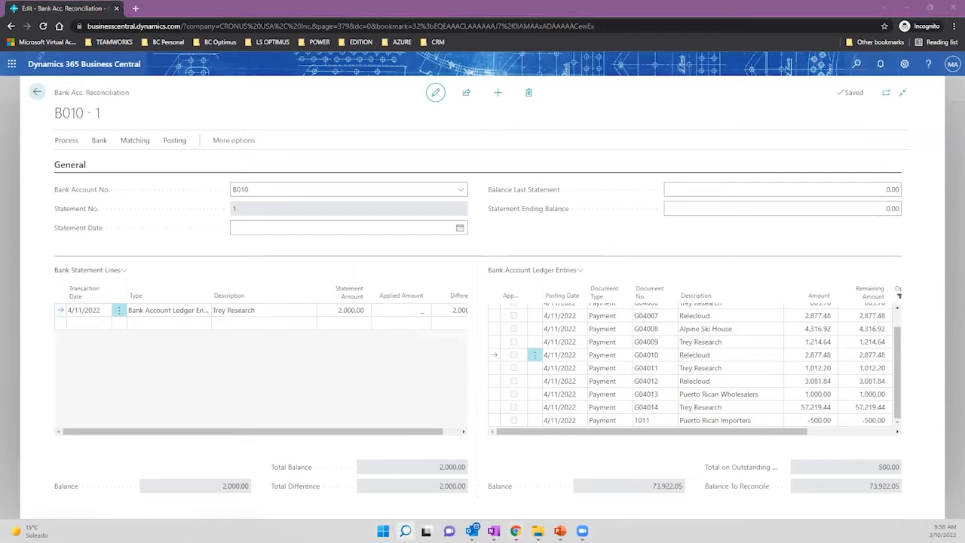
# Paste the copied Trey Research statement line into the Excel workbook.
pyautogui.click(178, 313)
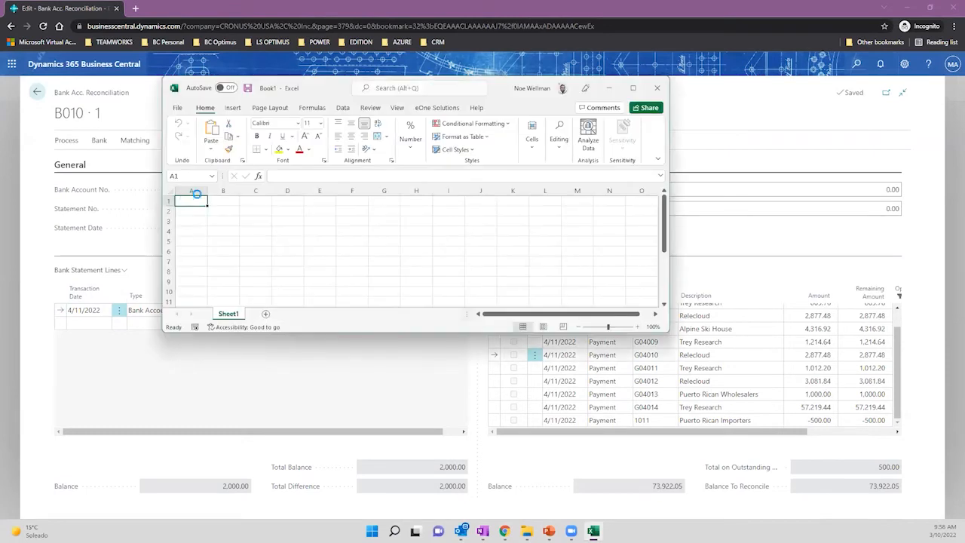
pyautogui.hotkey('ctrl', 'v')
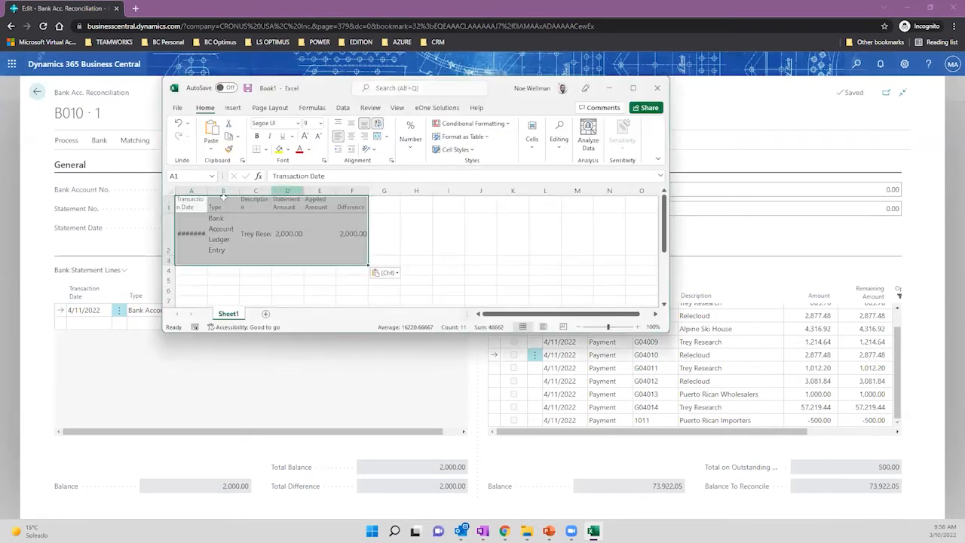
pyautogui.click(63, 312)
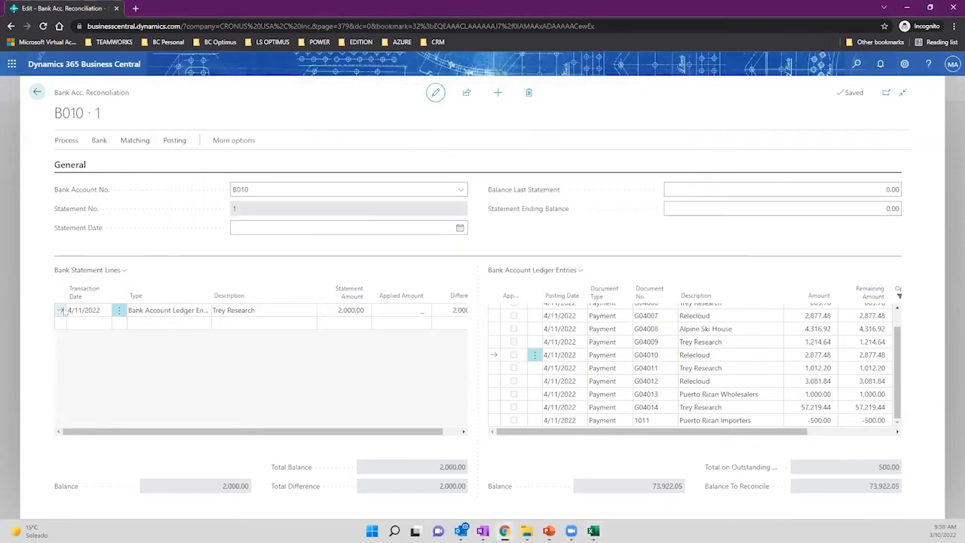
pyautogui.hotkey('ctrl', 'c')
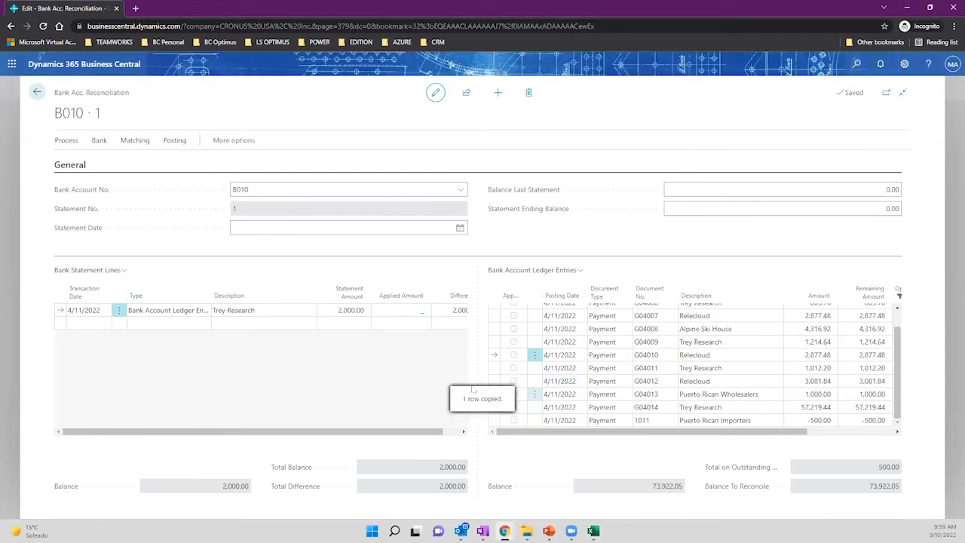
pyautogui.hotkey('alt', 'Tab')
pyautogui.hotkey('alt', 'Tab')
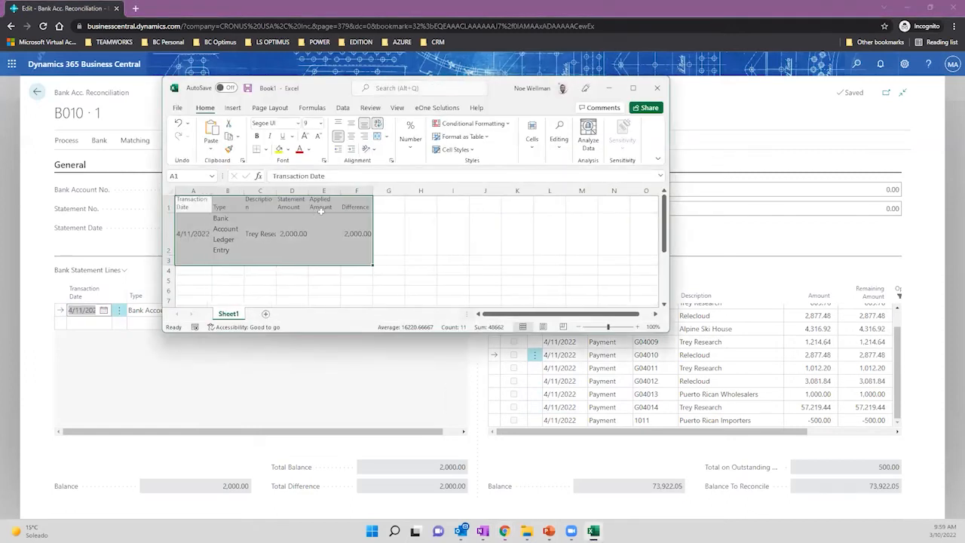
# Autofit columns B and C so row 2's Trey Research entry shows fully.
pyautogui.click(200, 233)
pyautogui.click(172, 232)
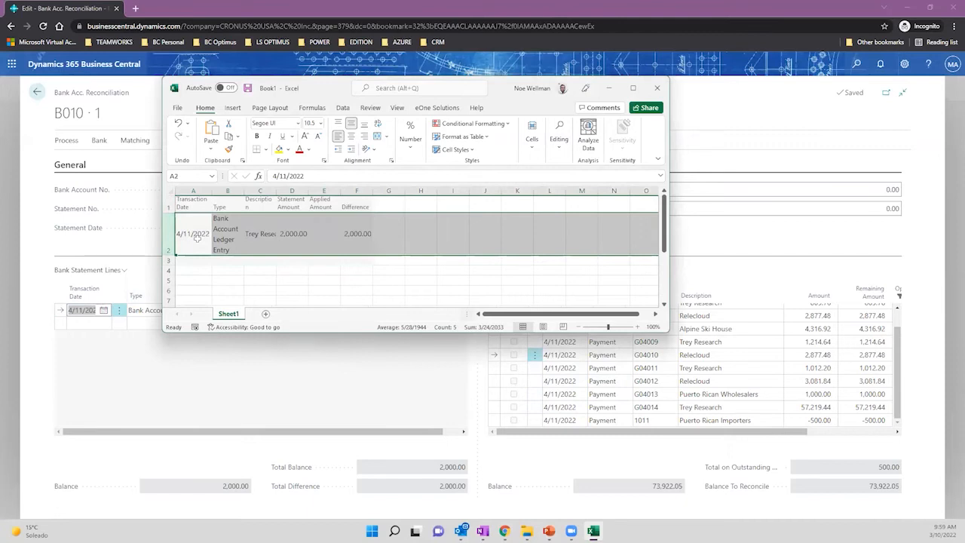
pyautogui.click(198, 236)
pyautogui.moveTo(233, 236); pyautogui.dragTo(335, 233)
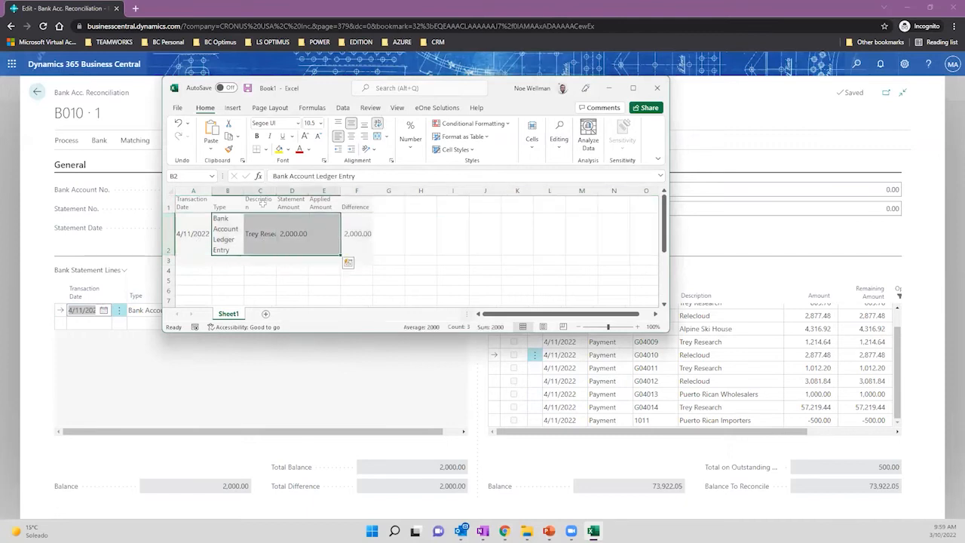
pyautogui.doubleClick(244, 191)
pyautogui.doubleClick(271, 192)
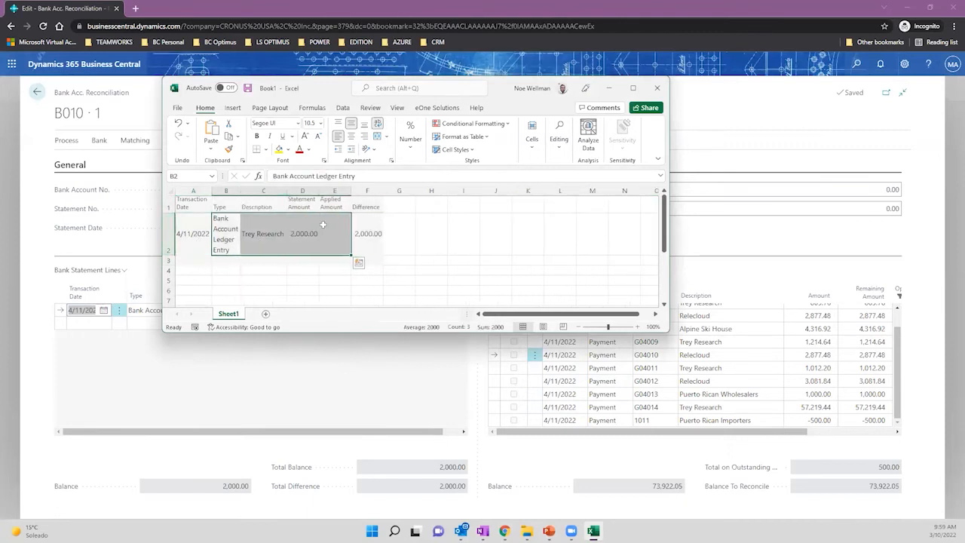
# Fill 2,000.00 down D3:D5 and F3:F5, and extend dates 4/12–4/14/2022 into A3:A5.
pyautogui.click(315, 249)
pyautogui.moveTo(317, 257); pyautogui.dragTo(319, 286)
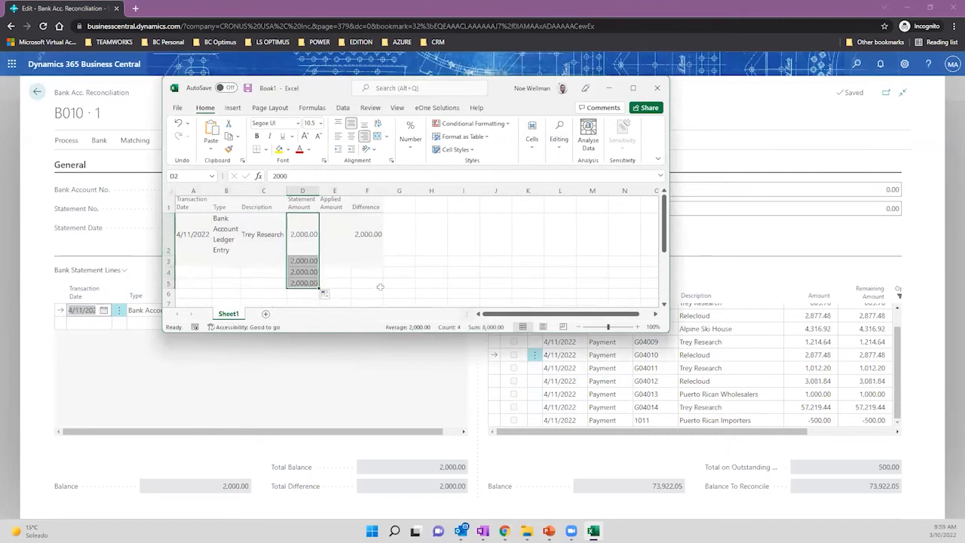
pyautogui.click(377, 246)
pyautogui.moveTo(383, 258); pyautogui.dragTo(384, 288)
pyautogui.click(192, 239)
pyautogui.moveTo(212, 258); pyautogui.dragTo(207, 287)
# Remove a stray entry from C3 and empty the difference cells F3:F5.
pyautogui.click(268, 250)
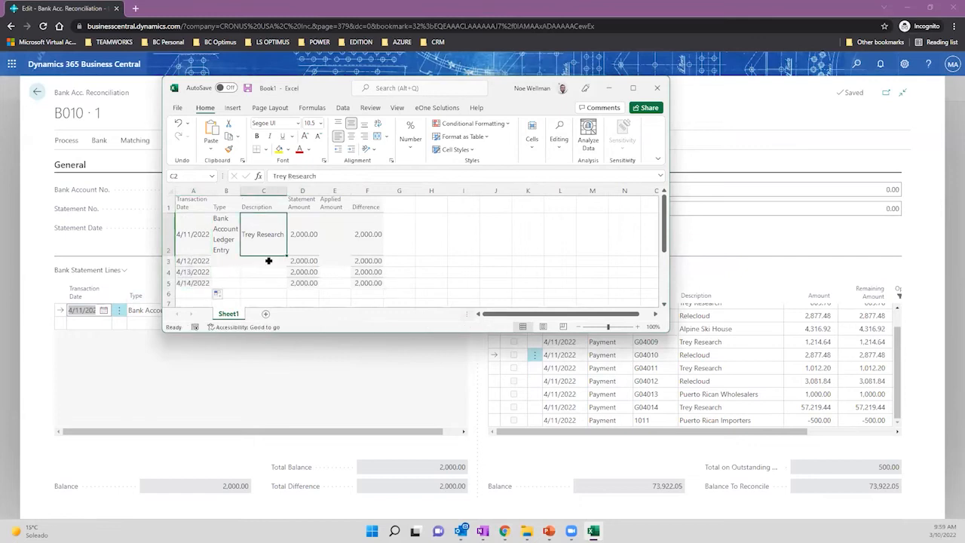
pyautogui.click(270, 260)
pyautogui.write('23')
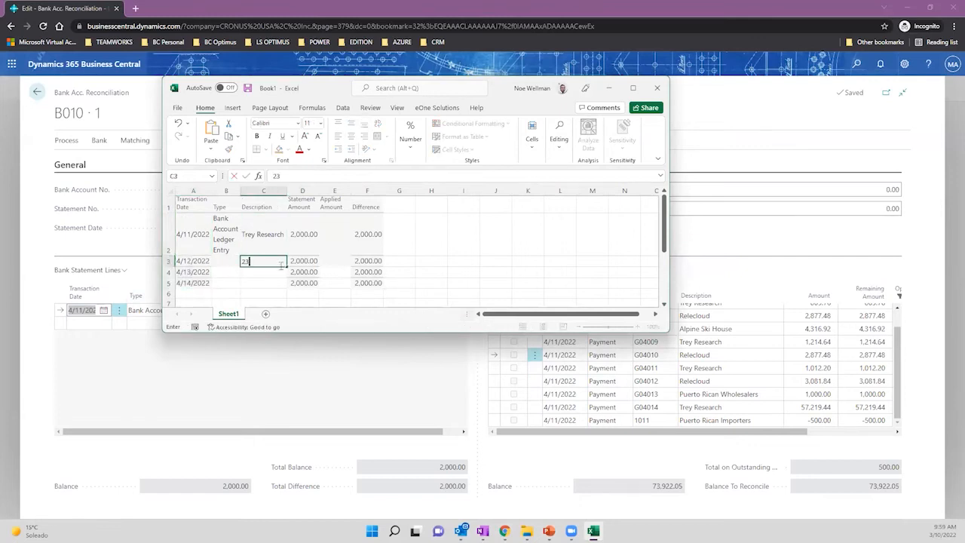
pyautogui.press('BackSpace')
pyautogui.press('BackSpace')
pyautogui.click(198, 237)
pyautogui.click(311, 251)
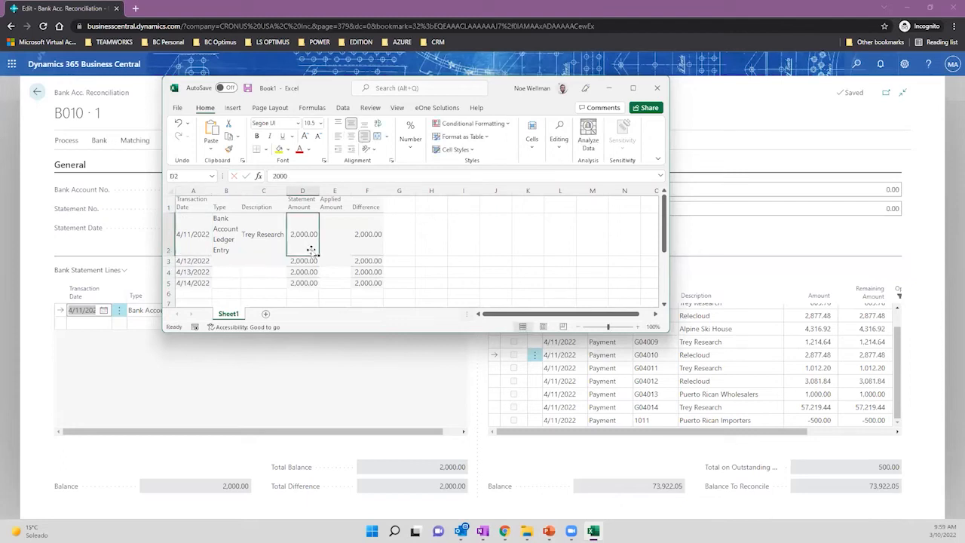
pyautogui.click(255, 190)
pyautogui.click(375, 262)
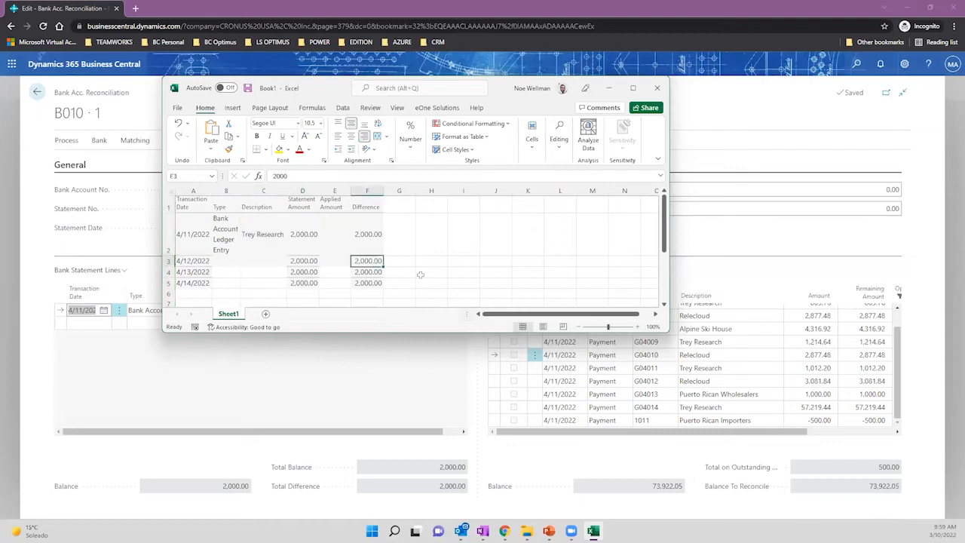
pyautogui.press('Delete')
pyautogui.press('Down')
pyautogui.press('Delete')
pyautogui.press('Down')
pyautogui.press('Delete')
pyautogui.press('Down')
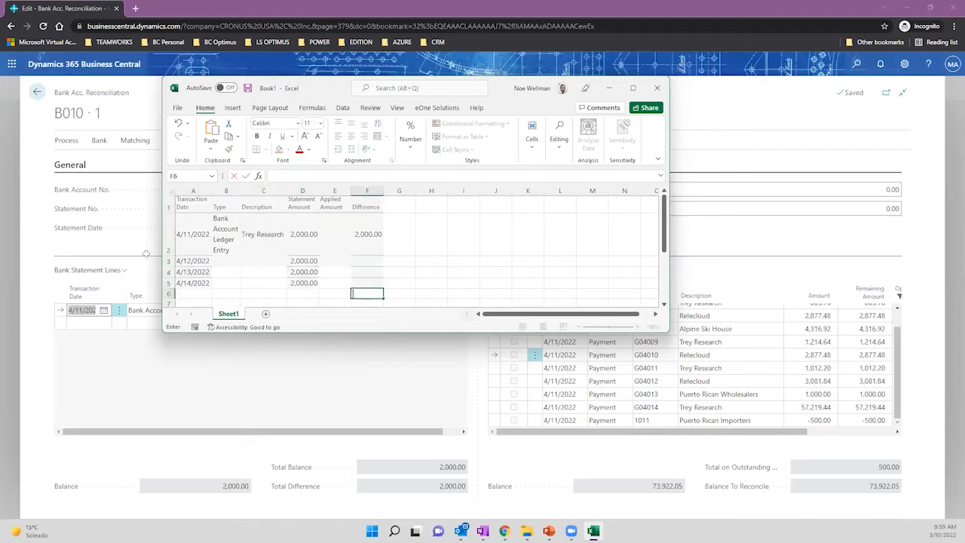
pyautogui.click(264, 262)
# Copy Trey Research from C2 into C3:C5 and minimize the Excel window.
pyautogui.click(271, 238)
pyautogui.hotkey('ctrl', 'c')
pyautogui.press('Down')
pyautogui.hotkey('ctrl', 'v')
pyautogui.press('Down')
pyautogui.hotkey('ctrl', 'v')
pyautogui.press('Down')
pyautogui.hotkey('ctrl', 'v')
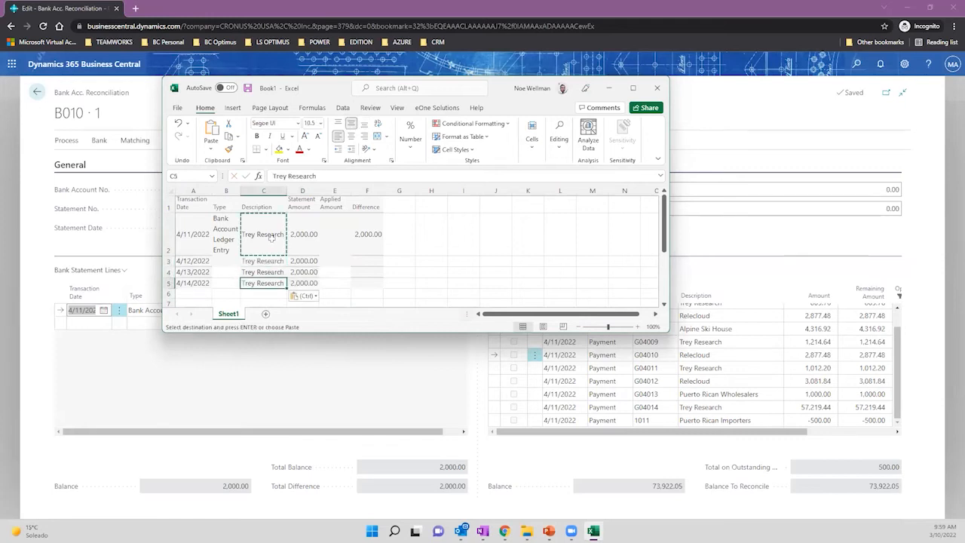
pyautogui.click(608, 88)
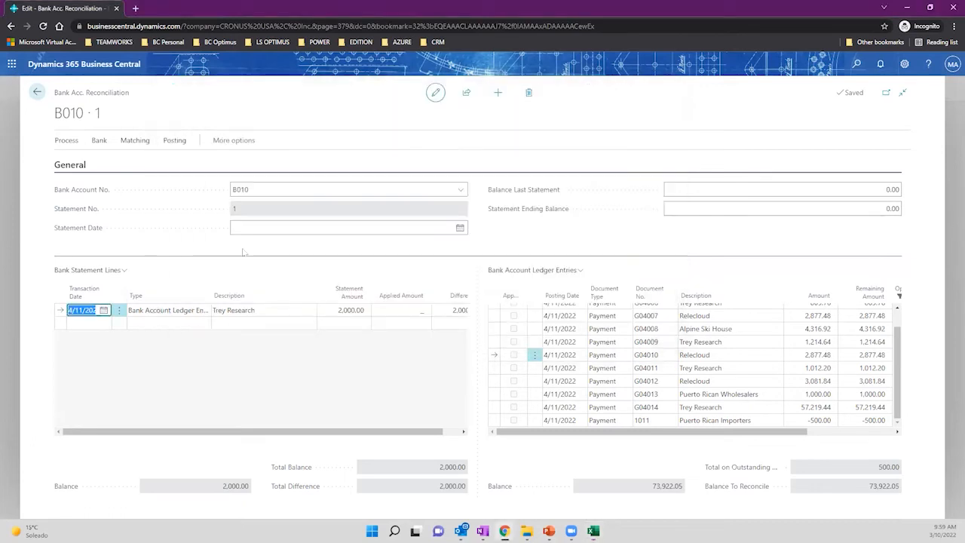
# Delete the Trey Research statement line from its row menu and confirm with Yes.
pyautogui.click(118, 310)
pyautogui.click(104, 345)
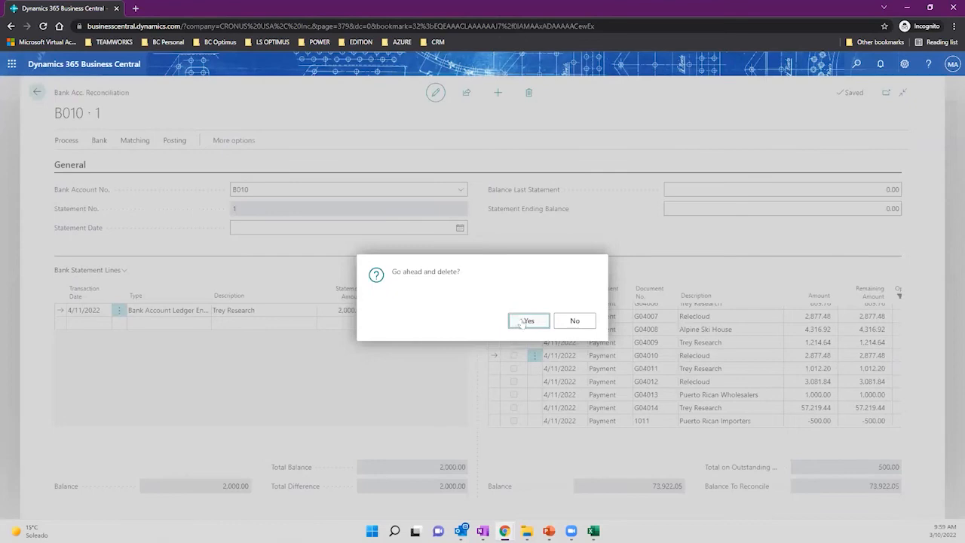
pyautogui.click(526, 323)
pyautogui.click(69, 143)
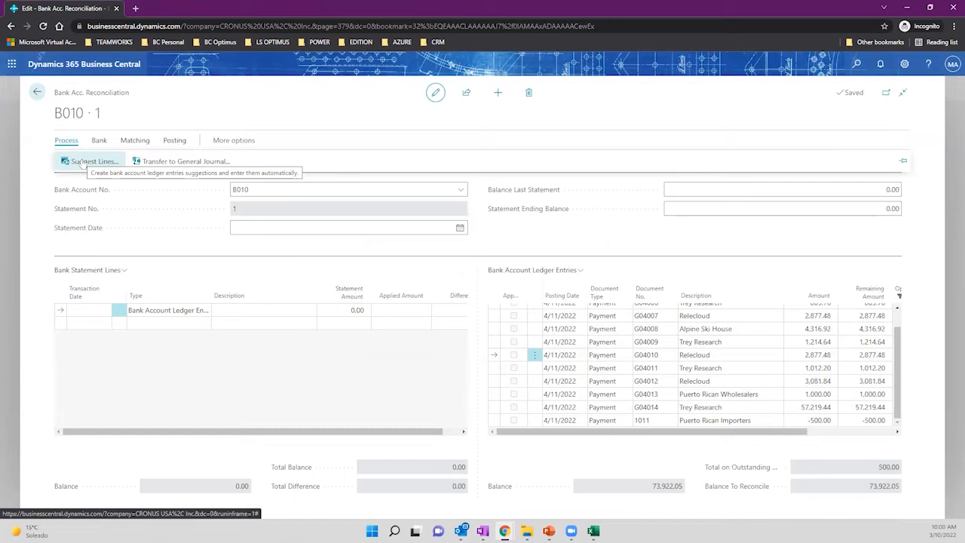
# Run Suggest Lines with an Ending Date of 4/11/2022 to fill the statement lines.
pyautogui.click(85, 166)
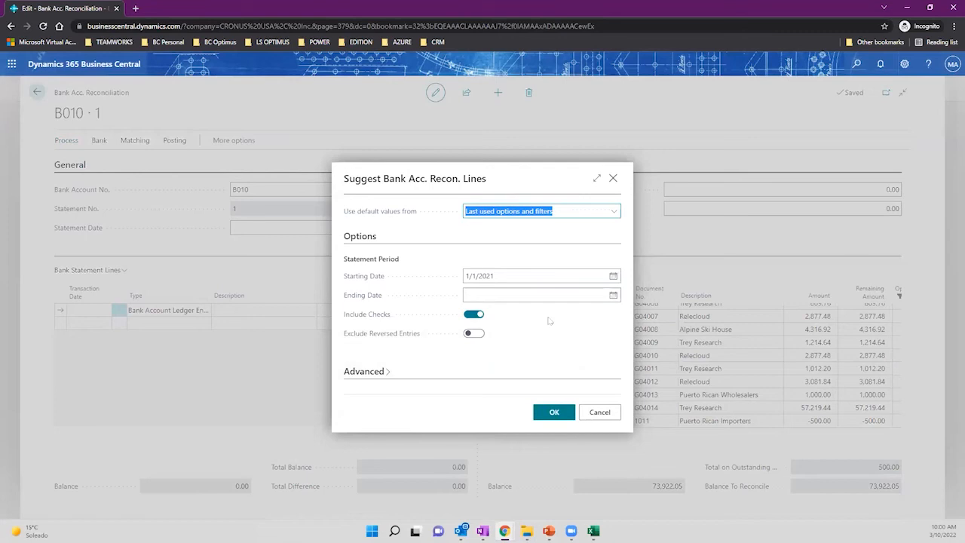
pyautogui.click(613, 297)
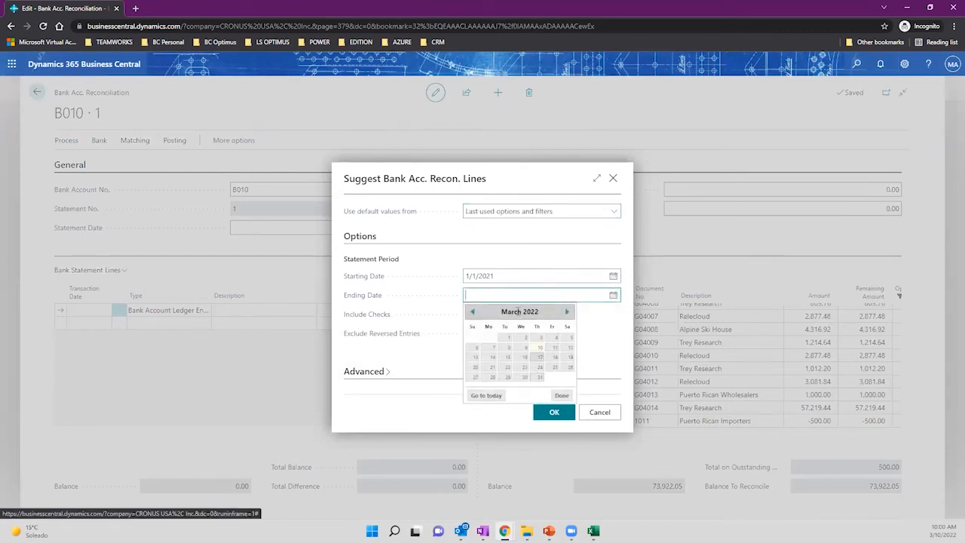
pyautogui.write('4/11/2022')
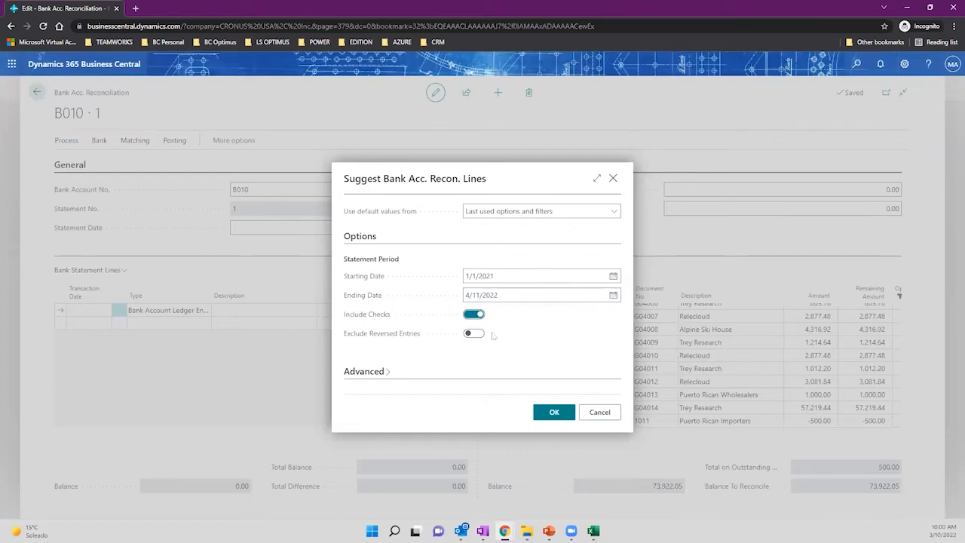
pyautogui.click(554, 414)
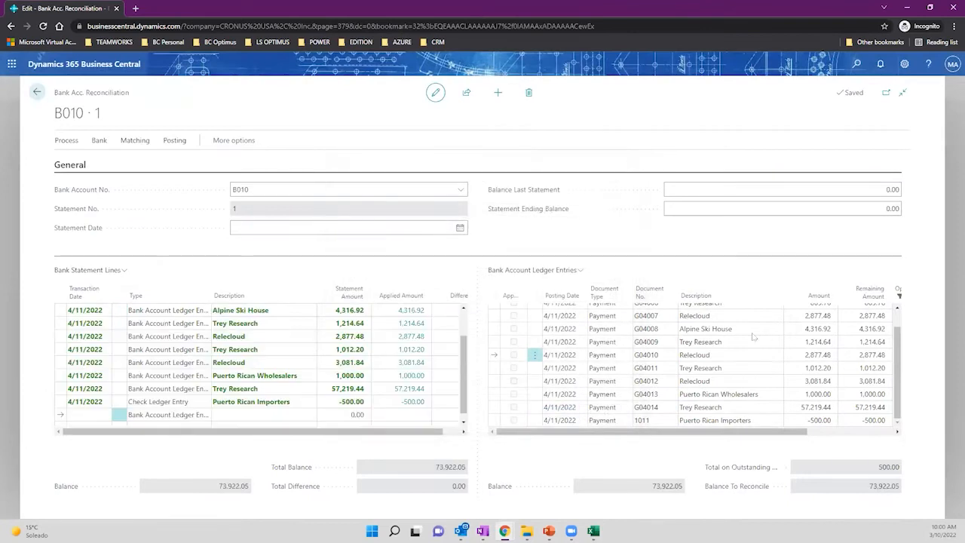
# Change the Relecloud line's description to 'Relecloud PR00007'.
pyautogui.scroll(2, 459, 367)
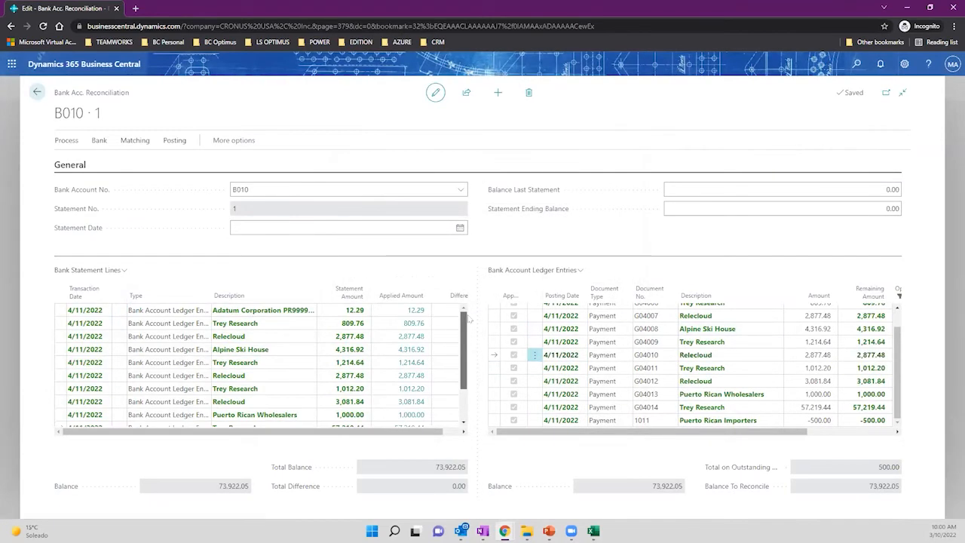
pyautogui.click(83, 310)
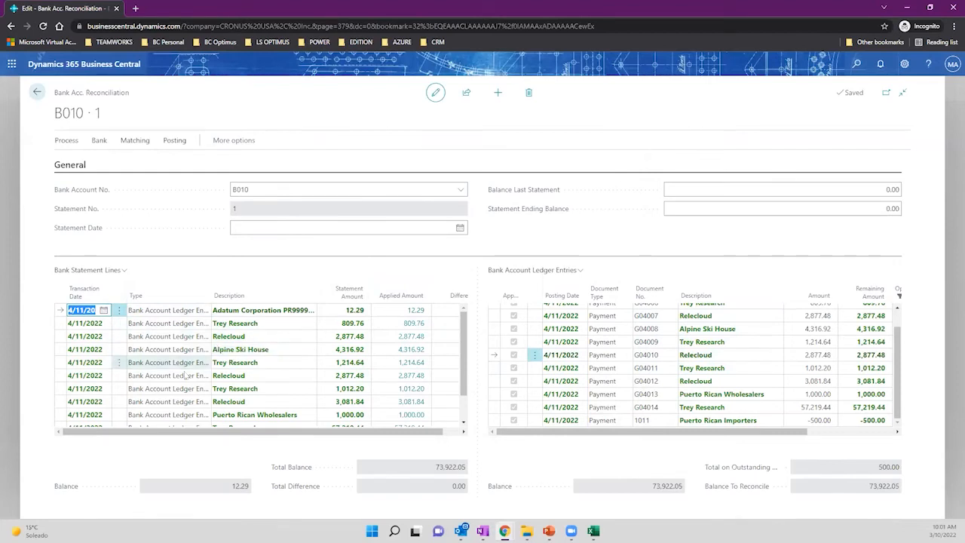
pyautogui.click(185, 336)
pyautogui.click(267, 338)
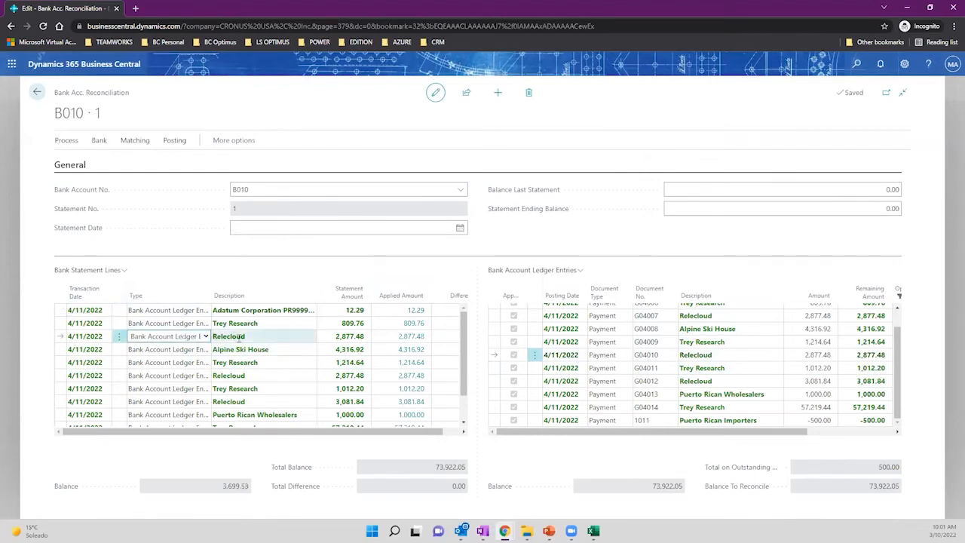
pyautogui.click(268, 339)
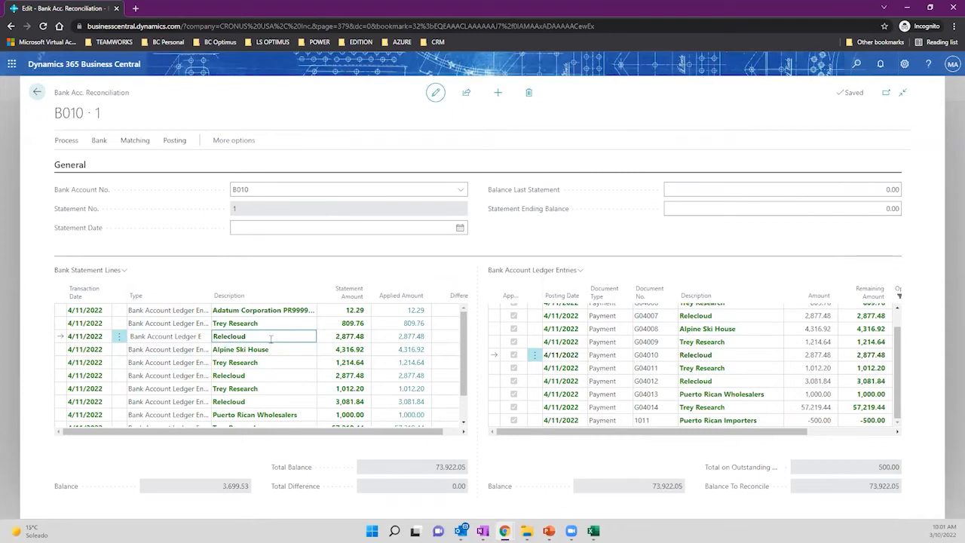
pyautogui.write('PR00007')
pyautogui.press('Tab')
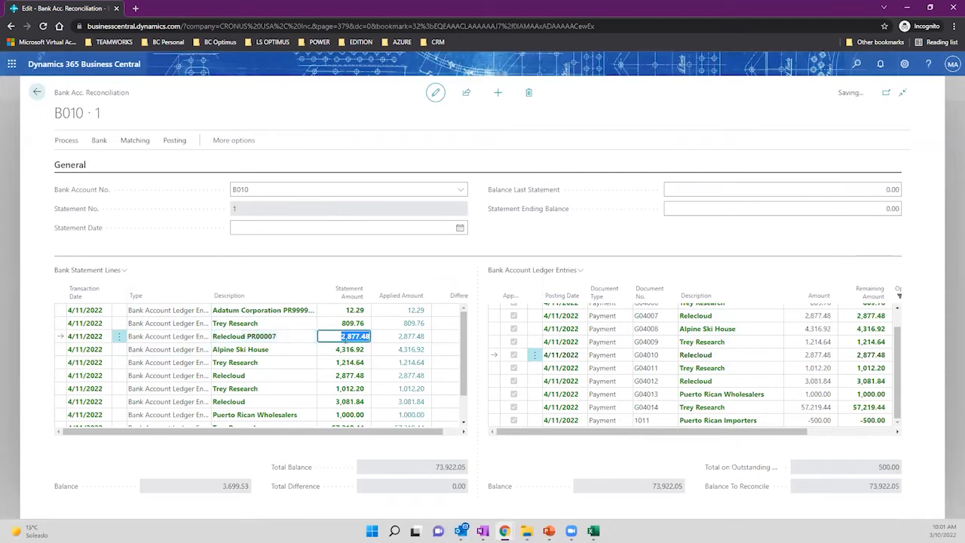
# Change the Trey Research 809.76 line's transaction date to 4/10/2022.
pyautogui.moveTo(282, 337); pyautogui.dragTo(285, 327)
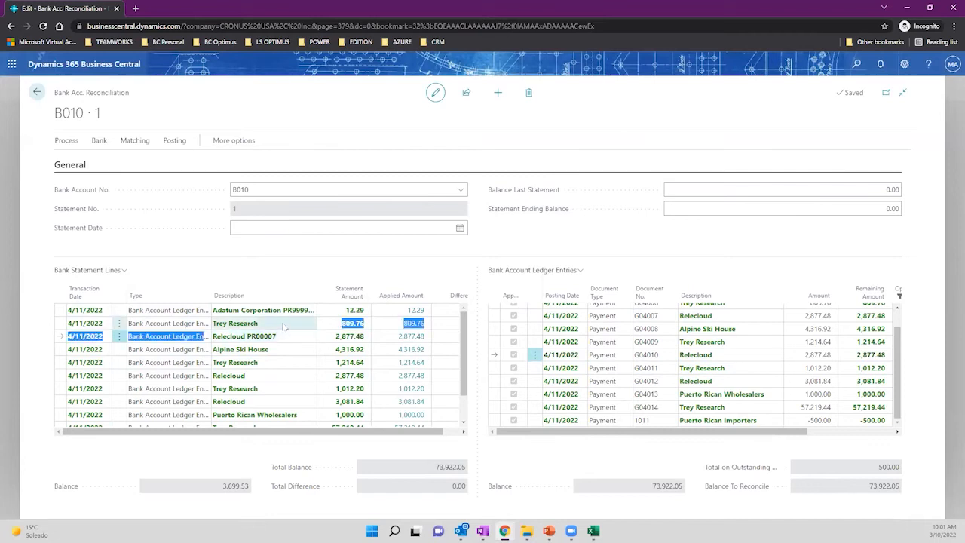
pyautogui.click(283, 325)
pyautogui.click(74, 323)
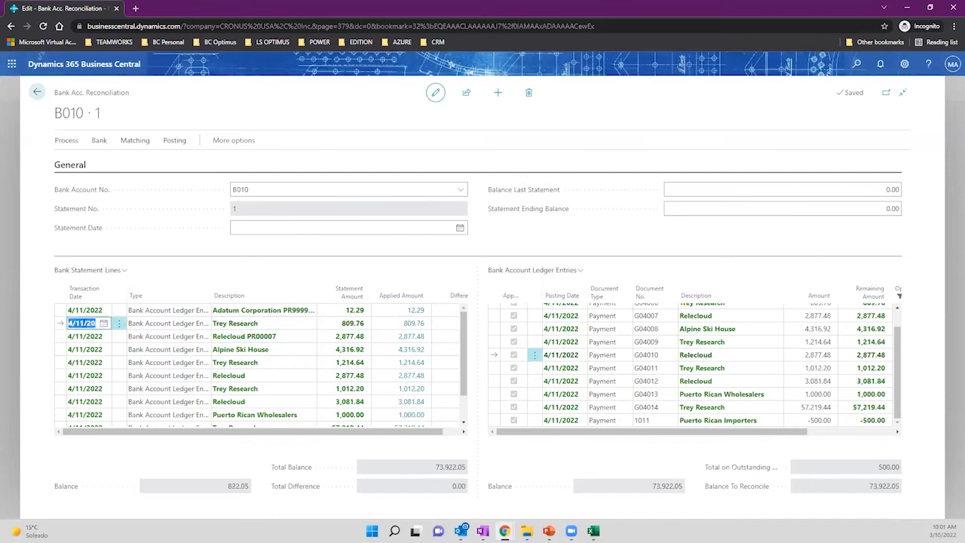
pyautogui.click(82, 323)
pyautogui.press('BackSpace')
pyautogui.write('0')
pyautogui.press('Tab')
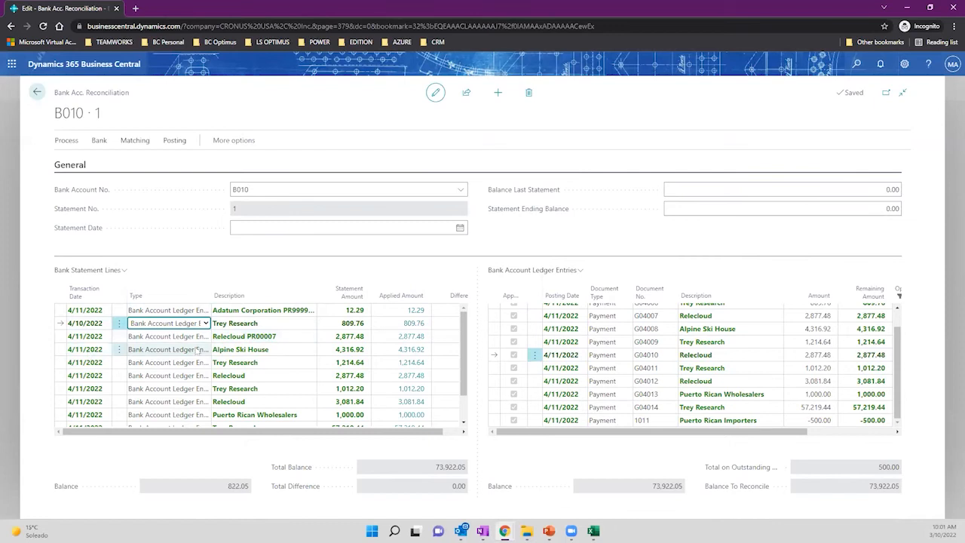
pyautogui.click(290, 350)
pyautogui.click(288, 350)
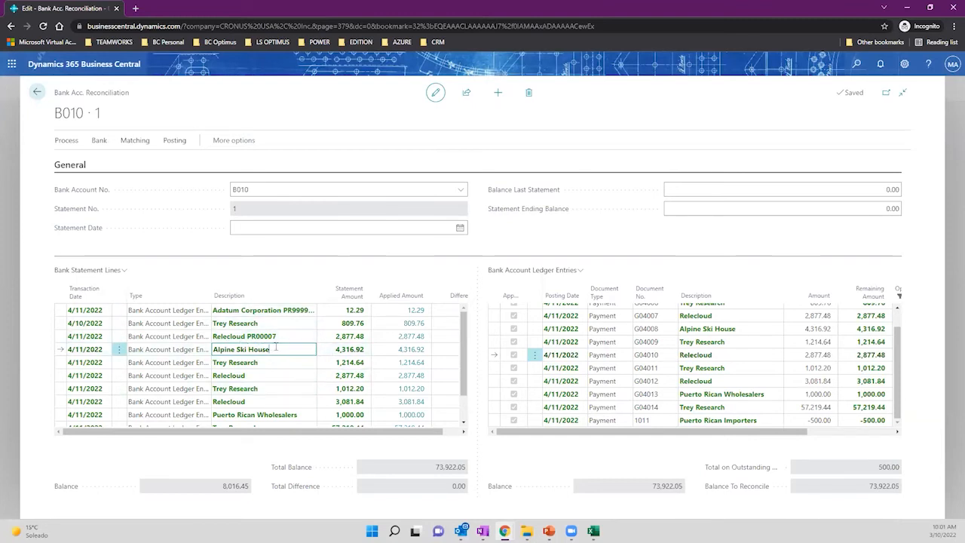
pyautogui.click(133, 144)
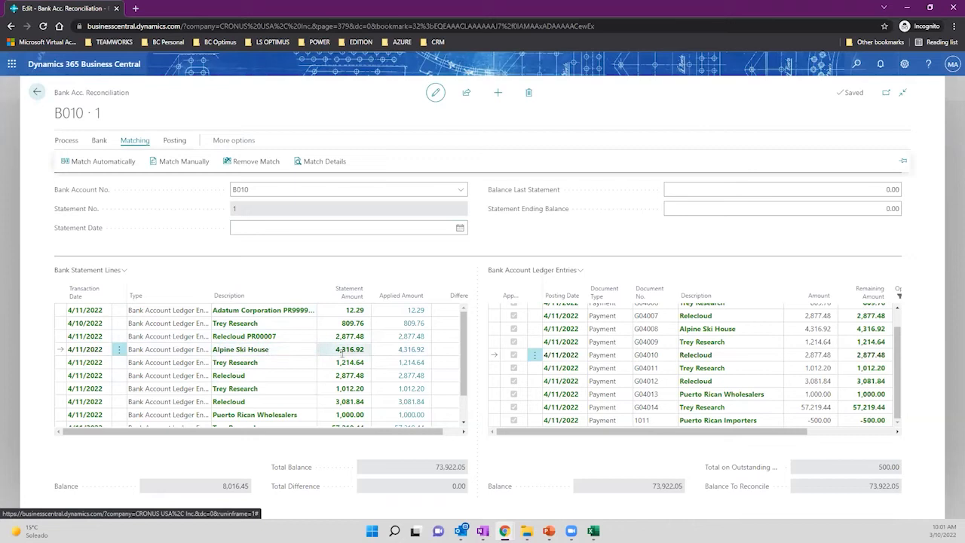
# Review the Alpine Ski House line's description and statement amount.
pyautogui.scroll(-1, 343, 354)
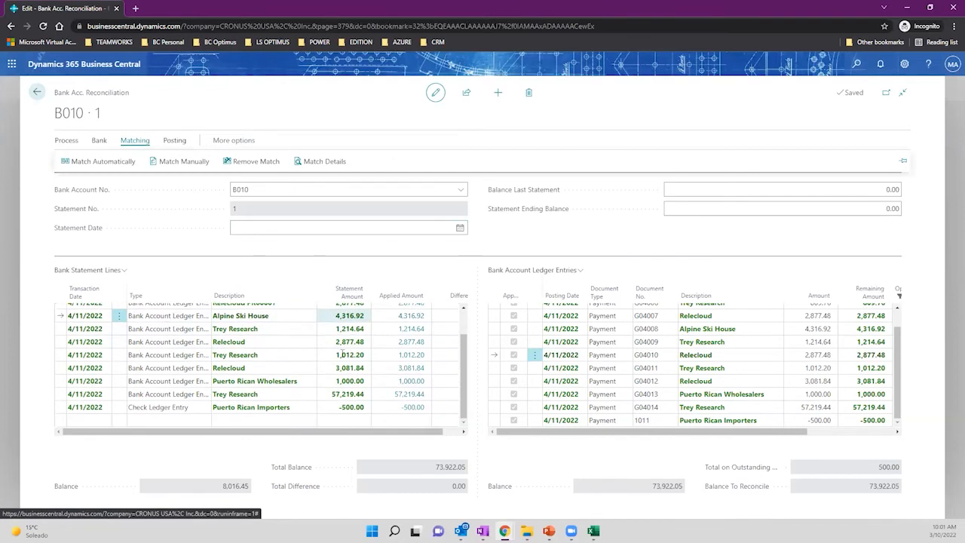
pyautogui.scroll(1, 344, 355)
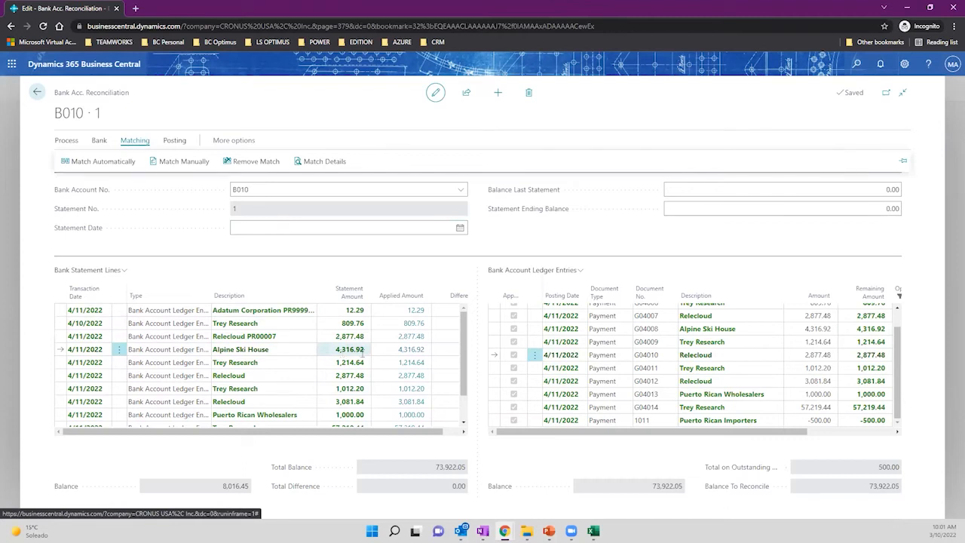
pyautogui.click(87, 349)
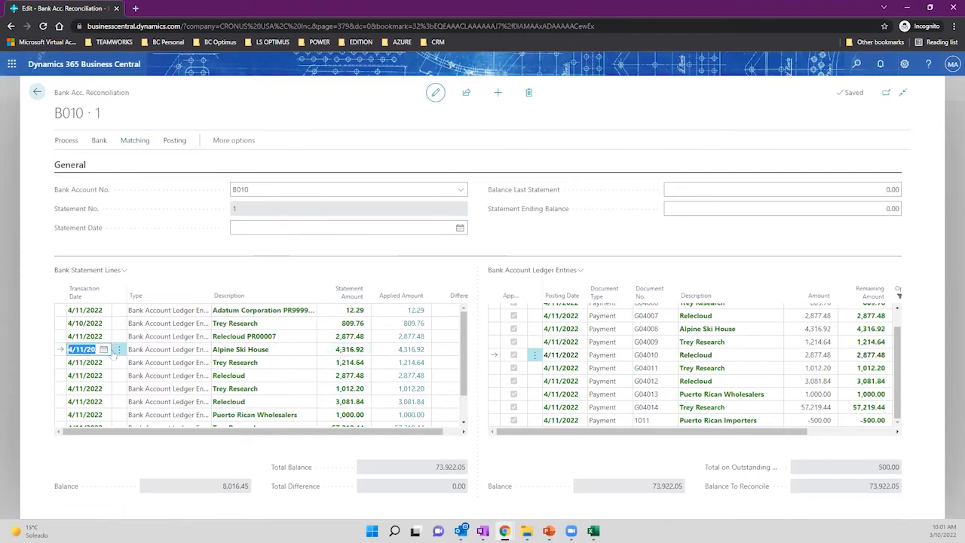
pyautogui.click(259, 351)
pyautogui.click(341, 350)
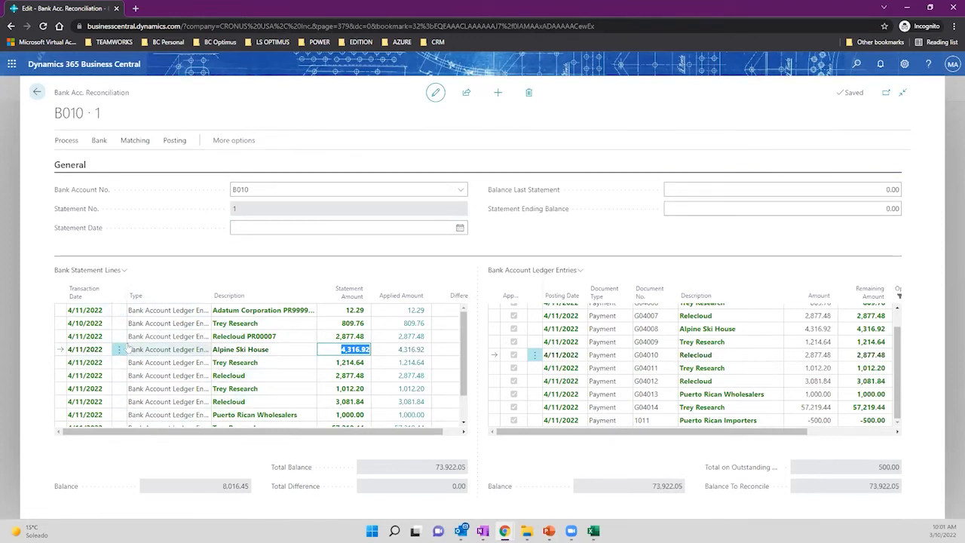
# Start Match Automatically and enter 4 as the transaction date tolerance in days.
pyautogui.click(134, 141)
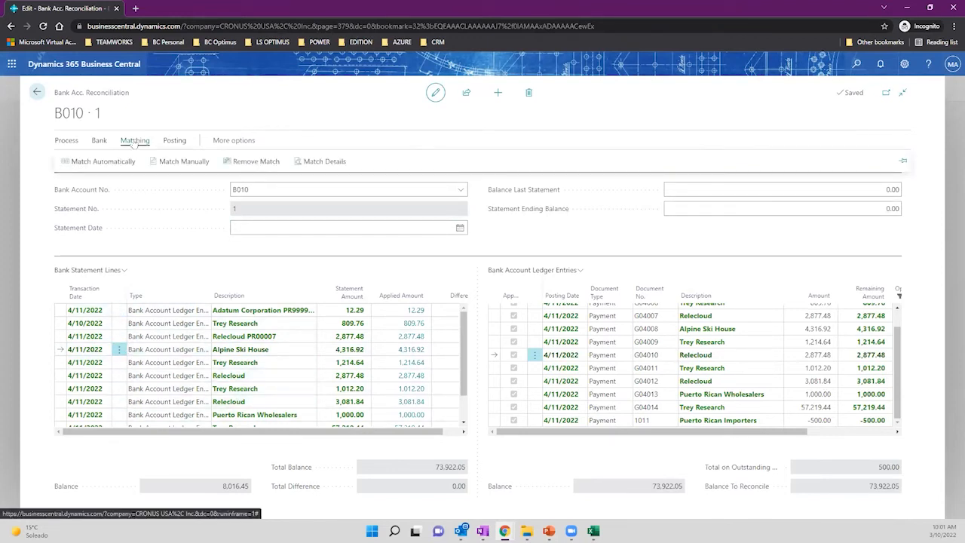
pyautogui.click(92, 163)
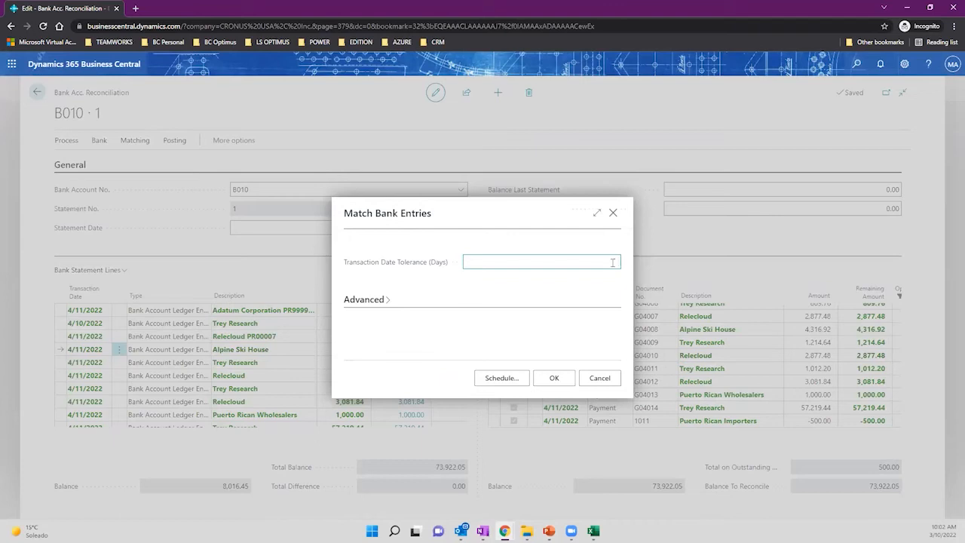
pyautogui.write('4')
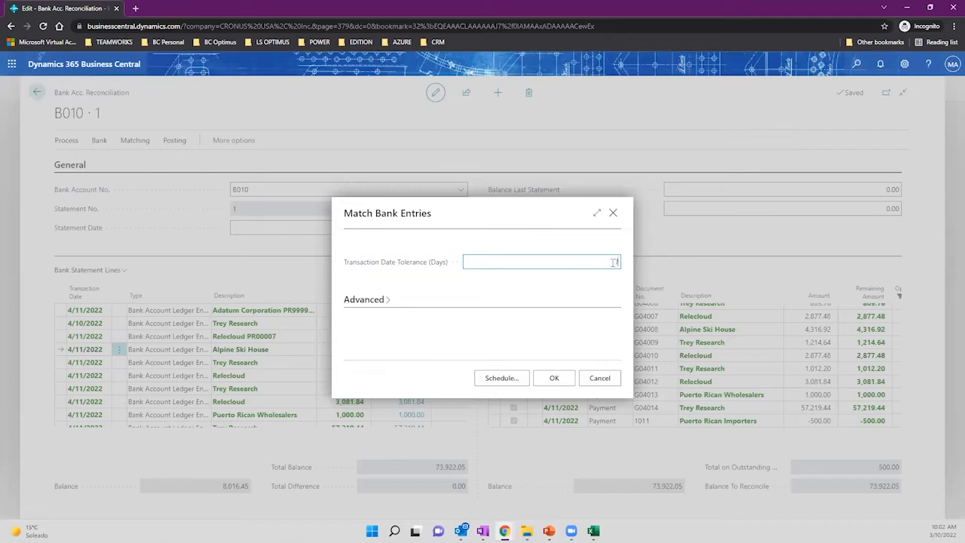
# Set the Match Automatically transaction date tolerance to 7 days.
pyautogui.write('7')
pyautogui.click(578, 296)
pyautogui.click(601, 264)
pyautogui.moveTo(377, 269)
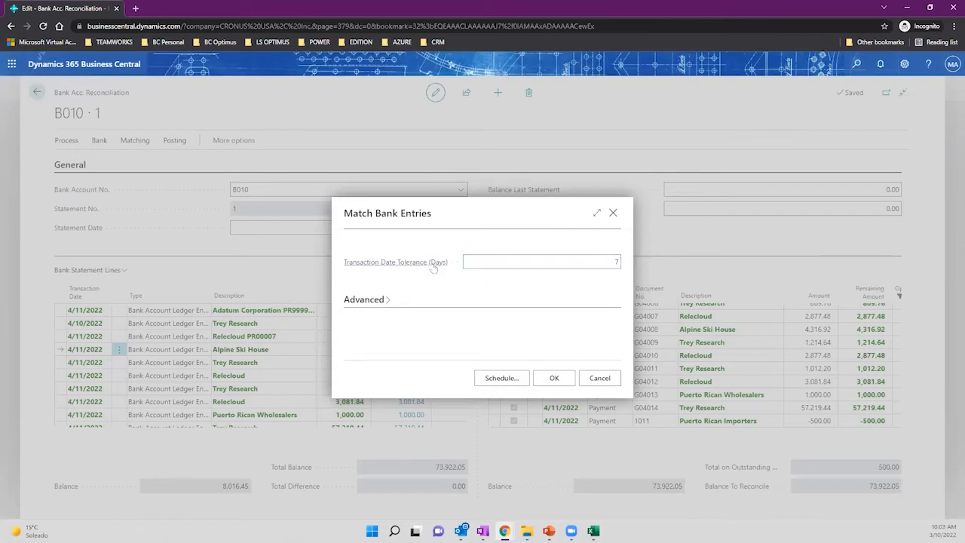
pyautogui.moveTo(434, 268)
pyautogui.click(591, 259)
# Run automatic matching, overwriting existing matches, so all 10 of 10 lines match.
pyautogui.click(551, 379)
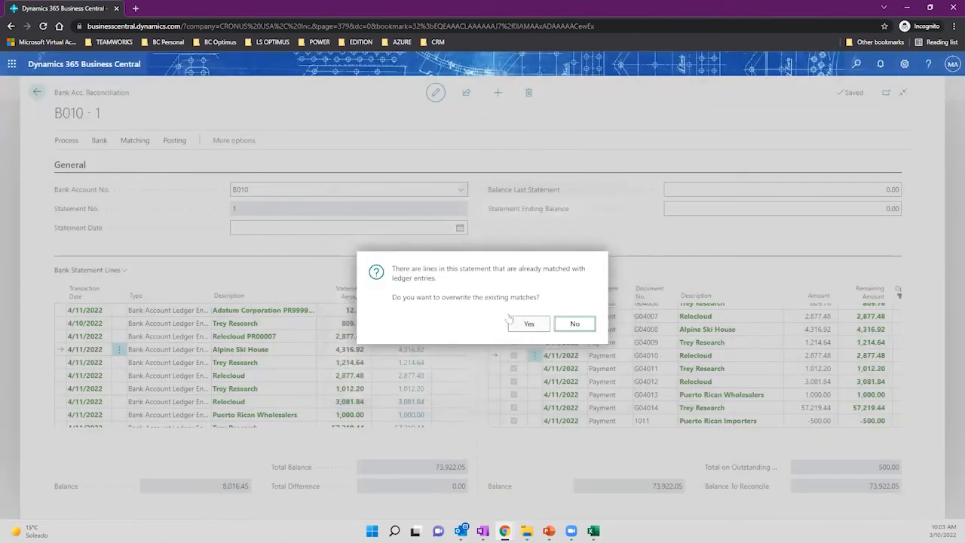
pyautogui.moveTo(431, 270); pyautogui.dragTo(509, 281)
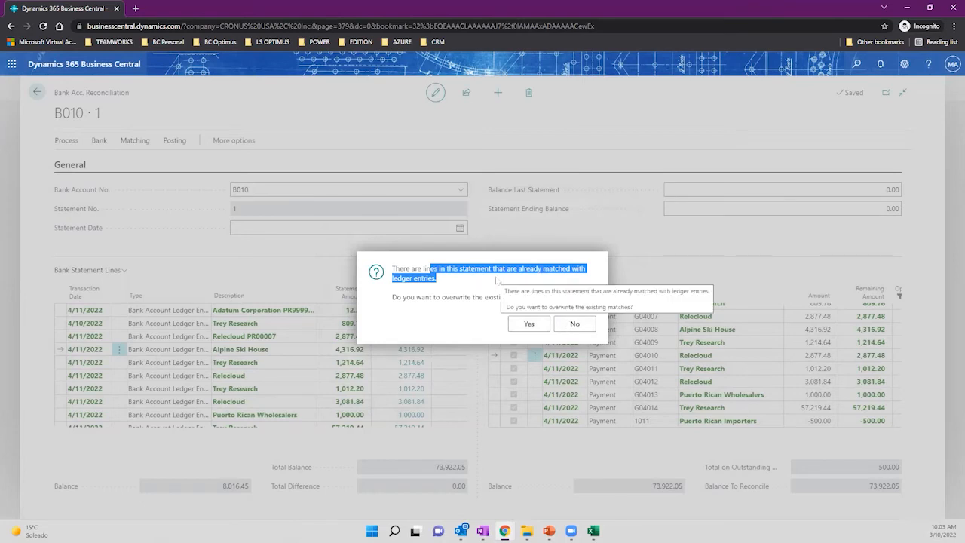
pyautogui.click(521, 324)
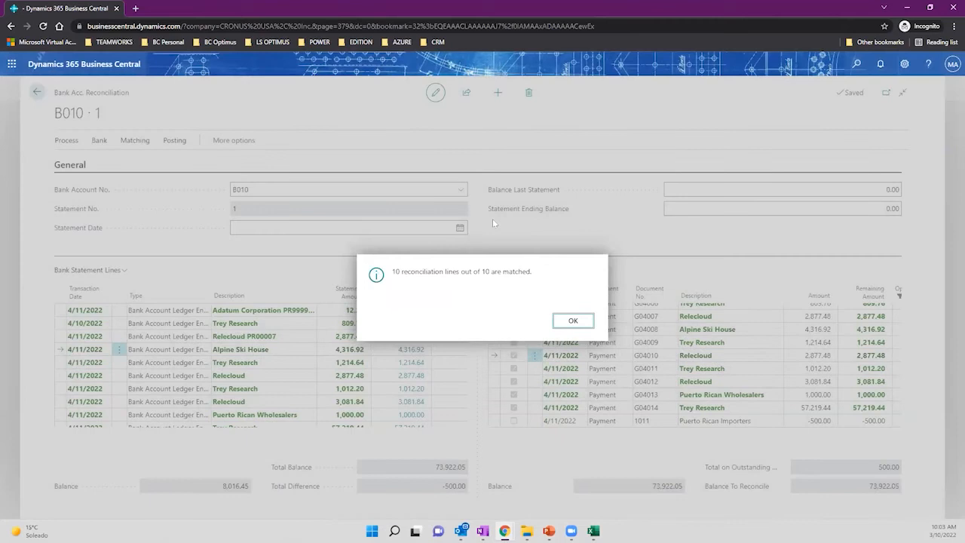
pyautogui.click(569, 321)
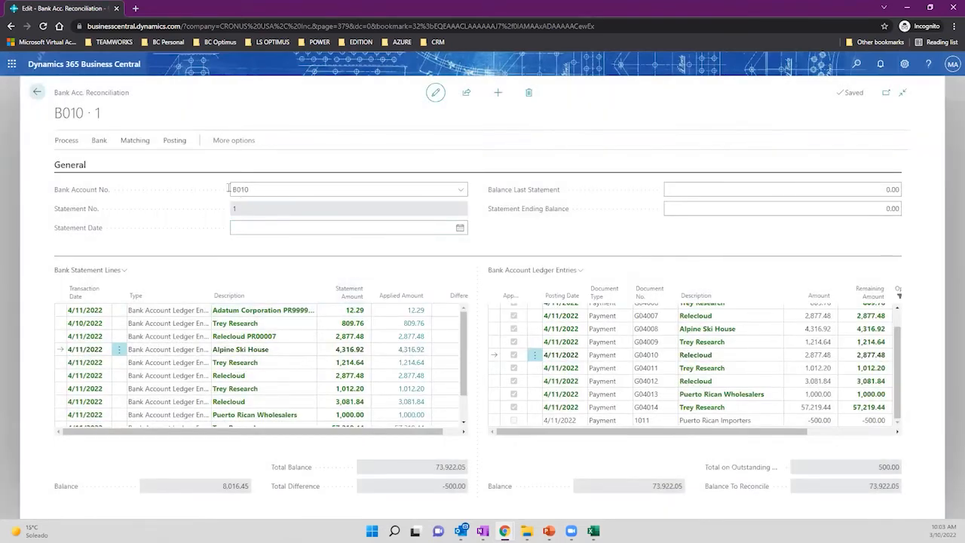
# Select the Adatum Corporation statement line and its G02002 ledger entry.
pyautogui.click(135, 140)
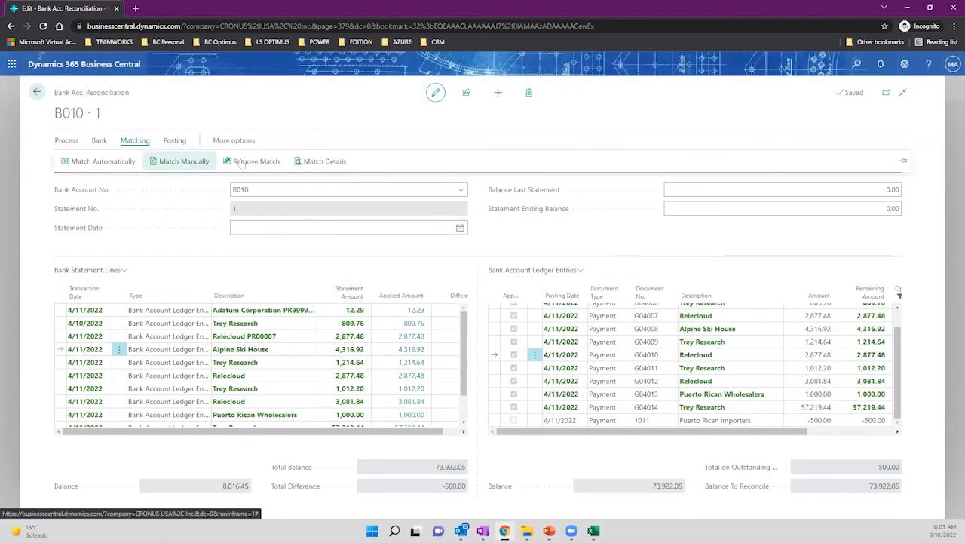
pyautogui.click(295, 312)
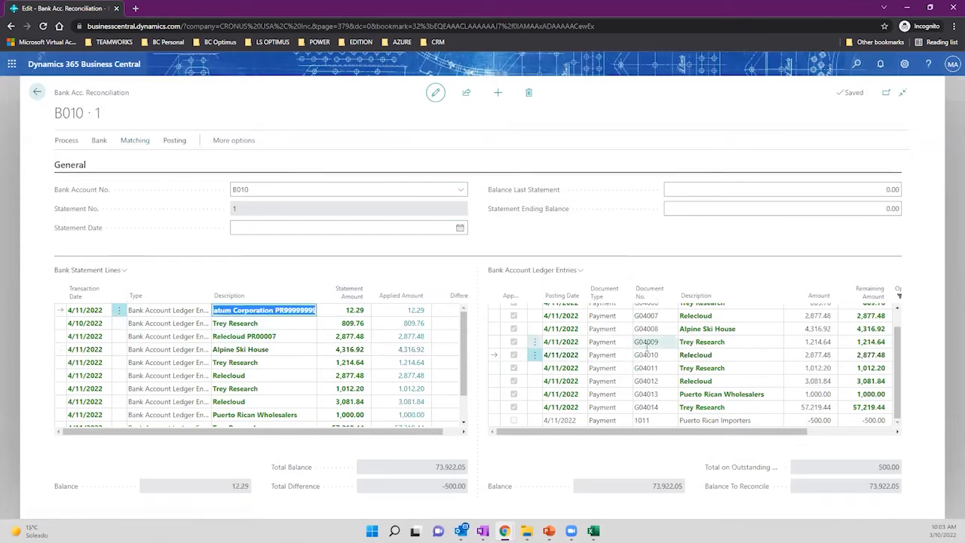
pyautogui.scroll(2, 649, 355)
pyautogui.click(605, 314)
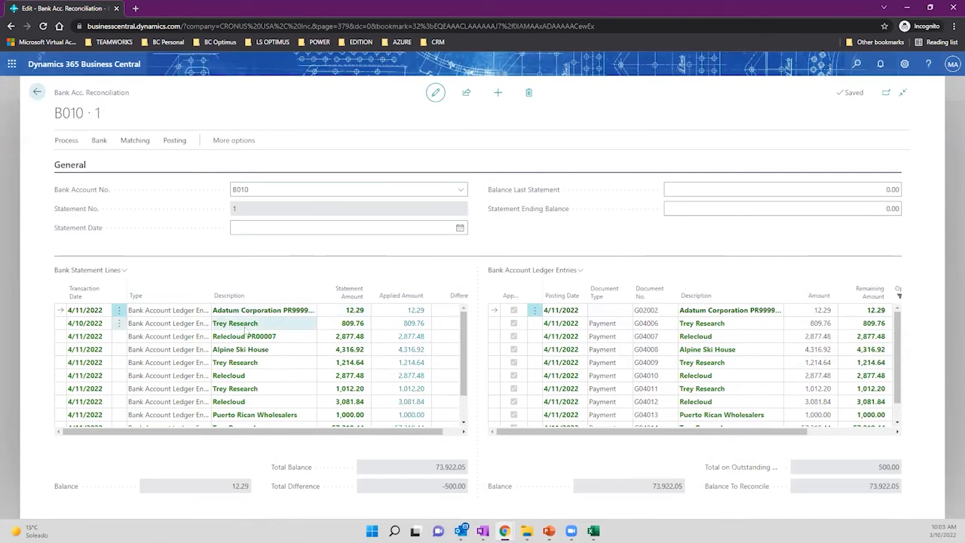
pyautogui.click(161, 312)
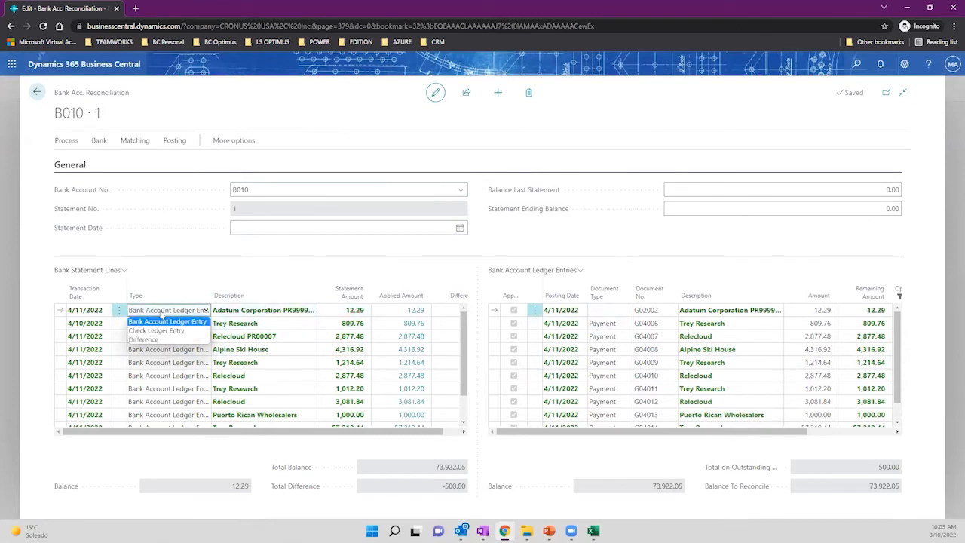
pyautogui.click(612, 311)
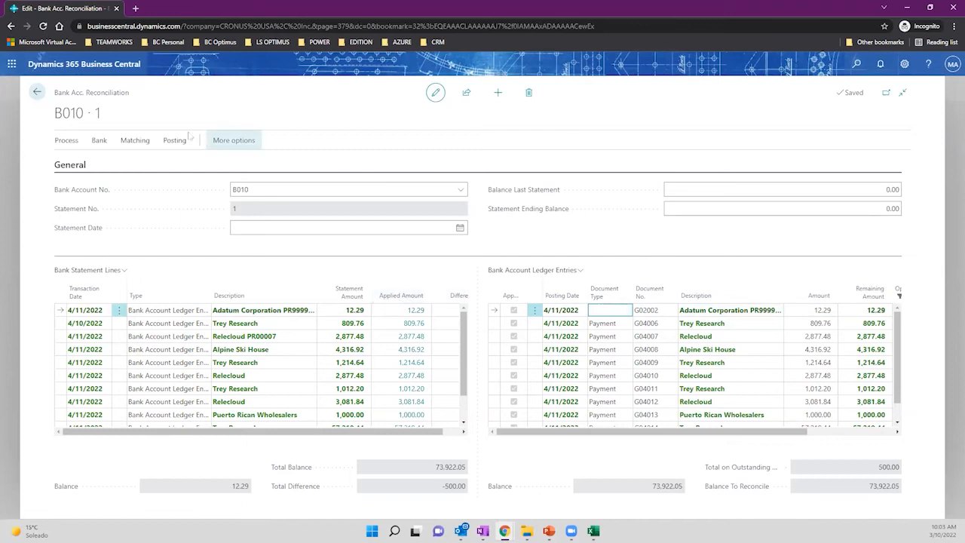
# Remove the Adatum Corporation match and check its 12.29 amount and PR999999 reference.
pyautogui.click(135, 140)
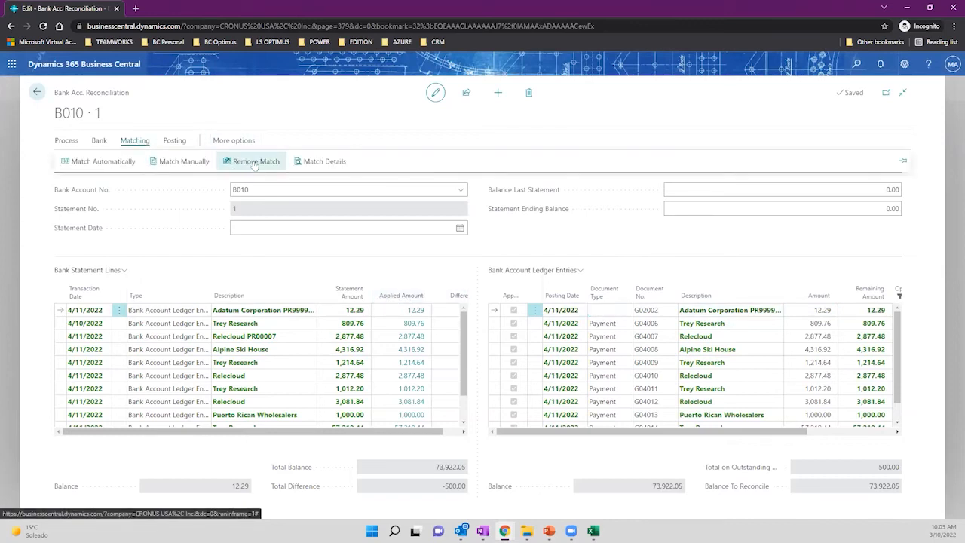
pyautogui.click(255, 163)
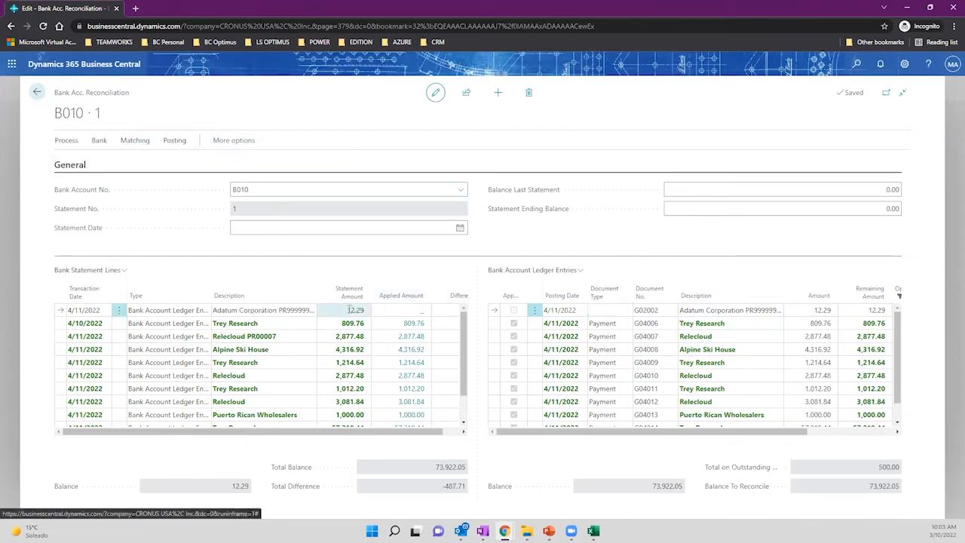
pyautogui.click(349, 310)
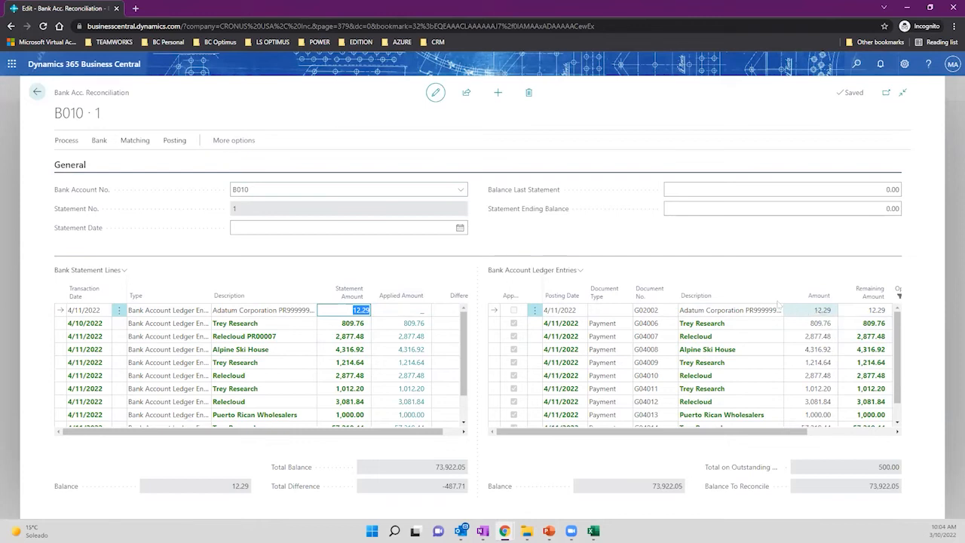
pyautogui.click(746, 312)
pyautogui.moveTo(747, 312); pyautogui.dragTo(779, 320)
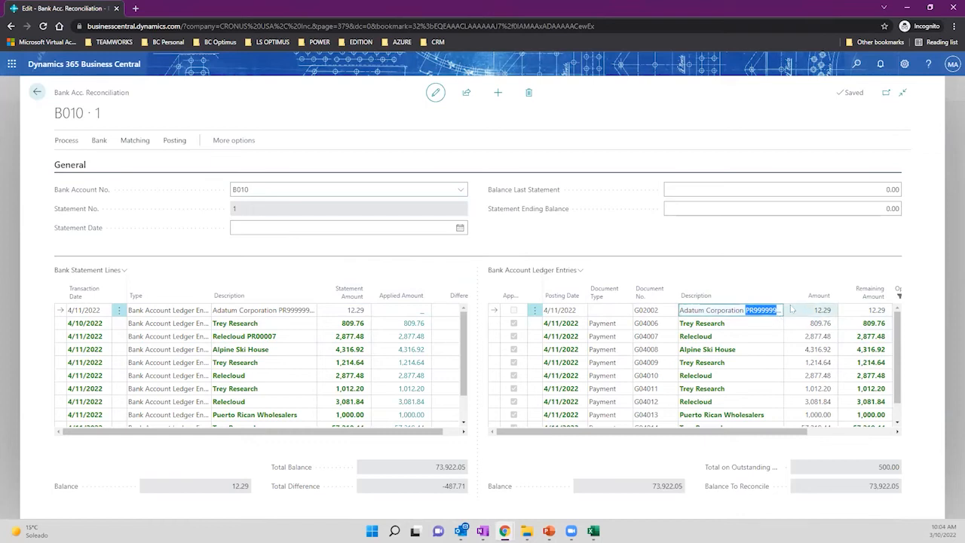
pyautogui.scroll(-3, 189, 377)
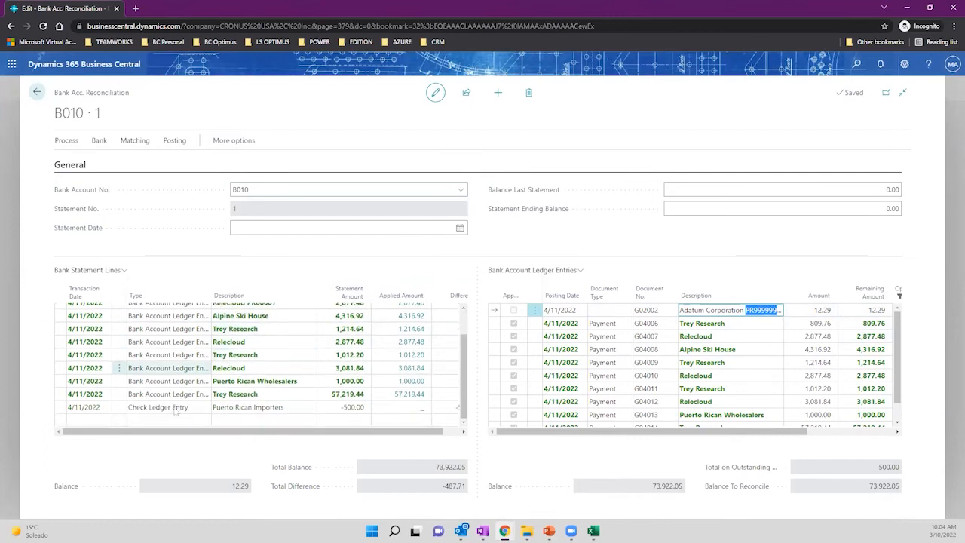
# Add a new statement line dated 4/11/2022 with type Difference.
pyautogui.scroll(3, 103, 407)
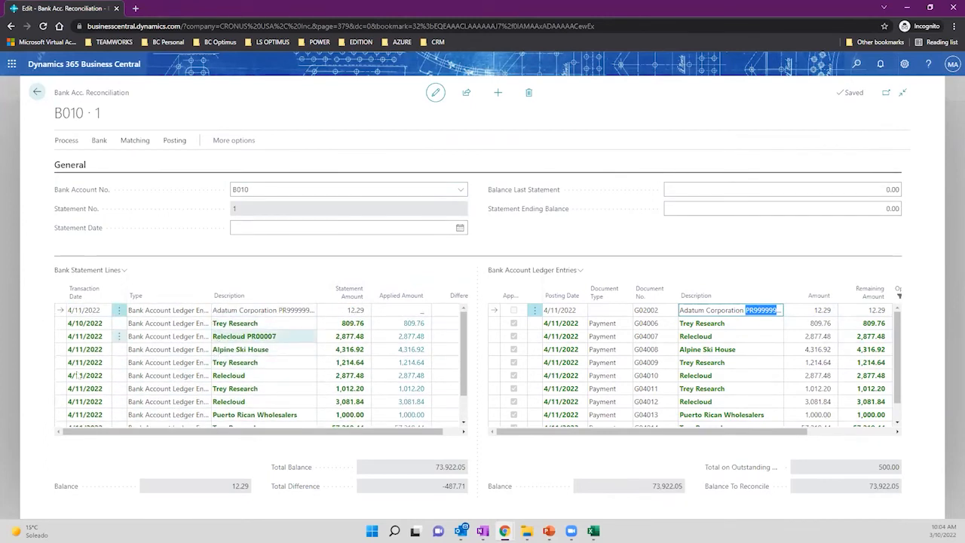
pyautogui.scroll(-3, 77, 375)
pyautogui.click(91, 420)
pyautogui.click(104, 420)
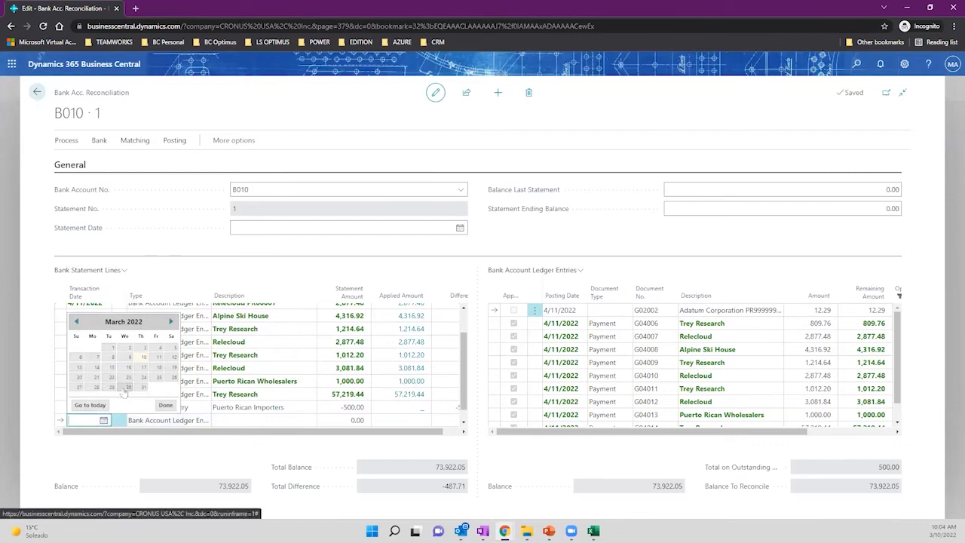
pyautogui.click(149, 422)
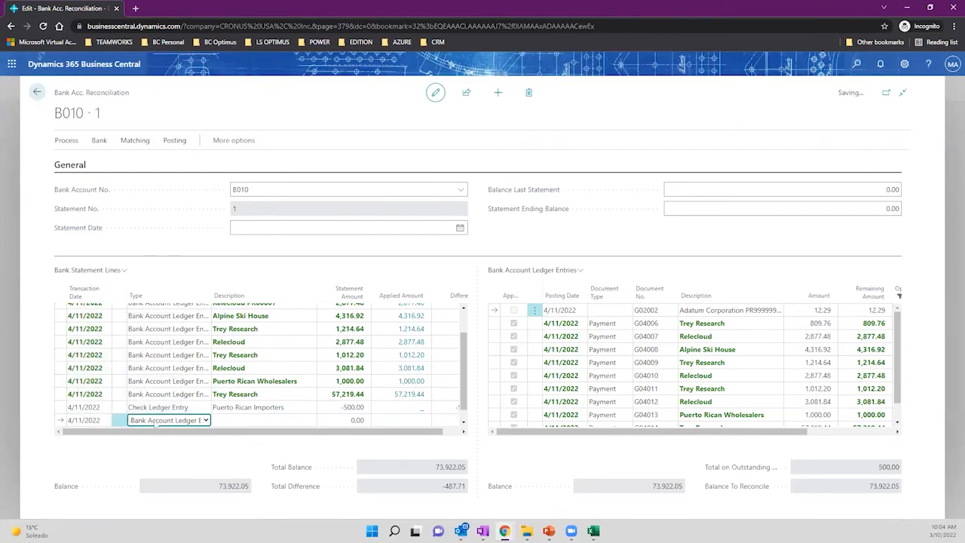
pyautogui.click(205, 420)
pyautogui.click(193, 448)
# Give the Difference line the description 'Year Fee 2021' and a statement amount of 100.
pyautogui.click(227, 421)
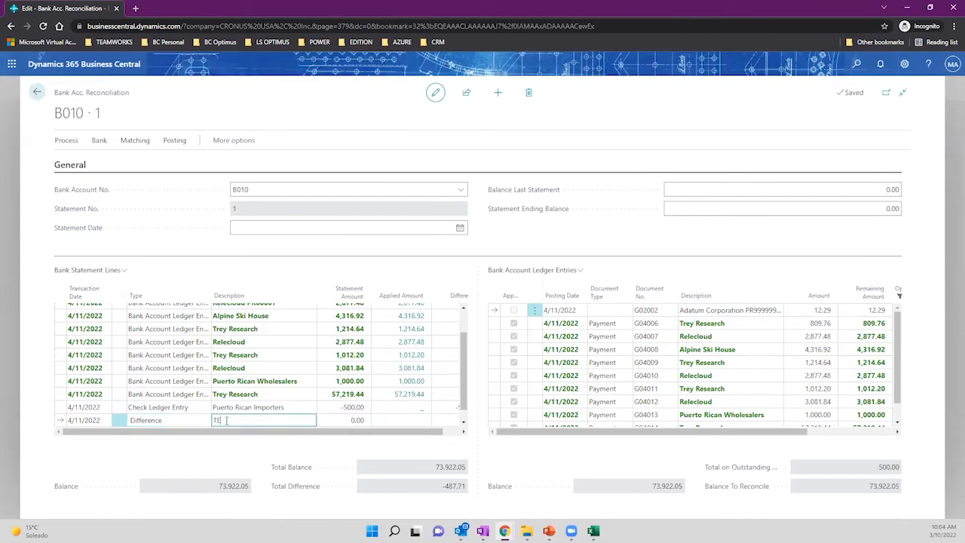
pyautogui.press('BackSpace')
pyautogui.press('BackSpace')
pyautogui.press('BackSpace')
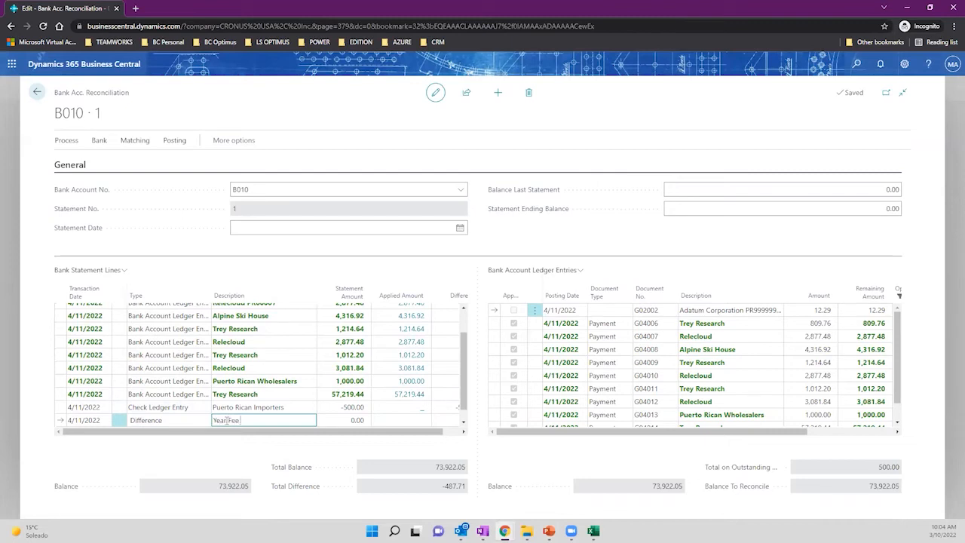
pyautogui.write('Year Fee 2021')
pyautogui.press('Tab')
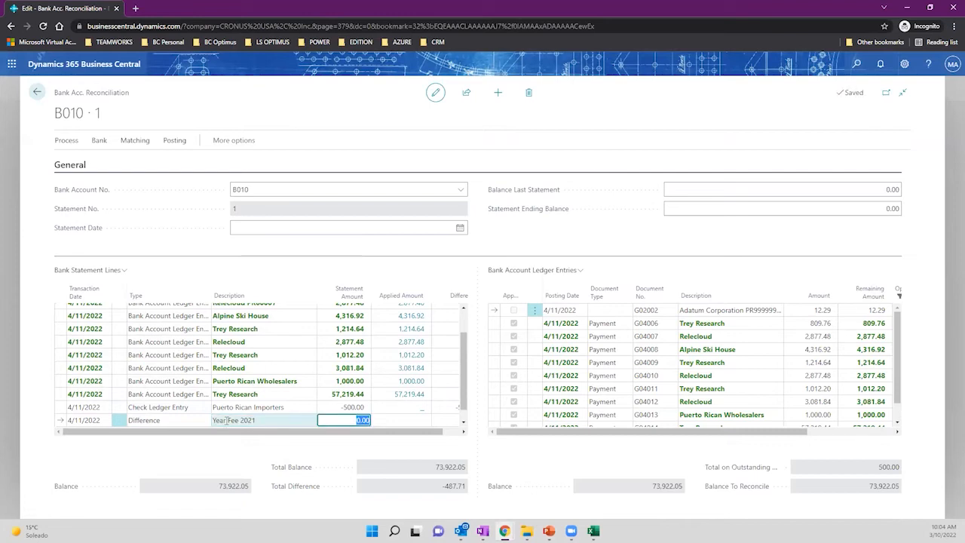
pyautogui.write('100')
pyautogui.press('Tab')
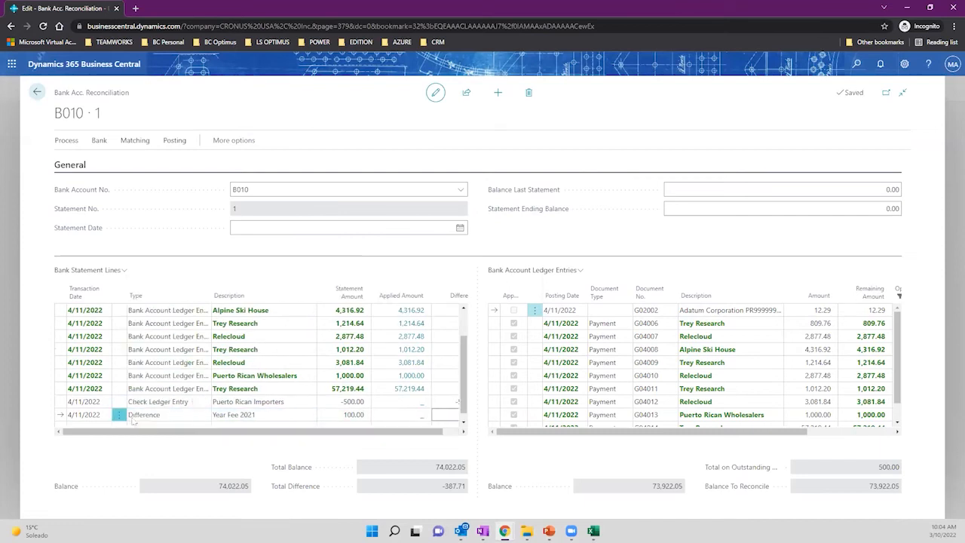
pyautogui.moveTo(308, 432); pyautogui.dragTo(233, 431)
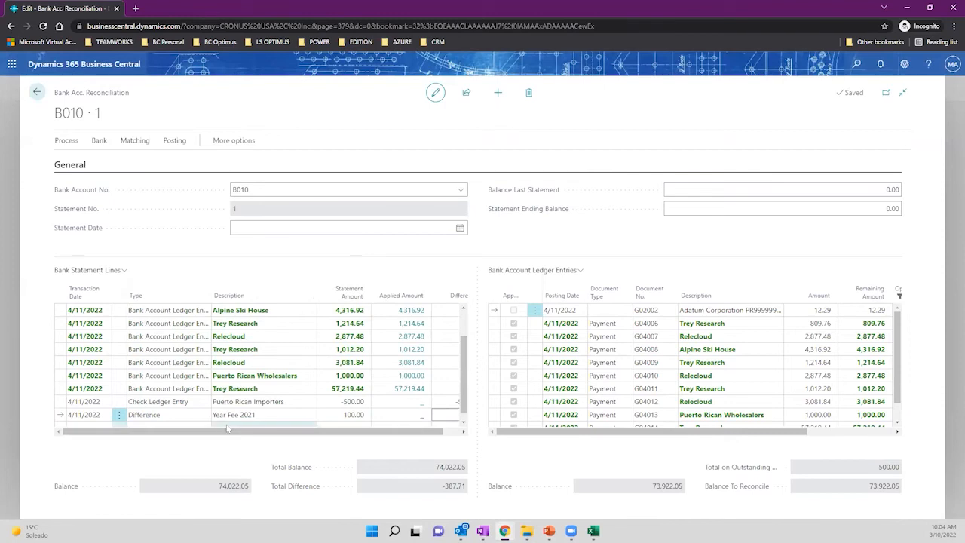
pyautogui.scroll(-2, 648, 385)
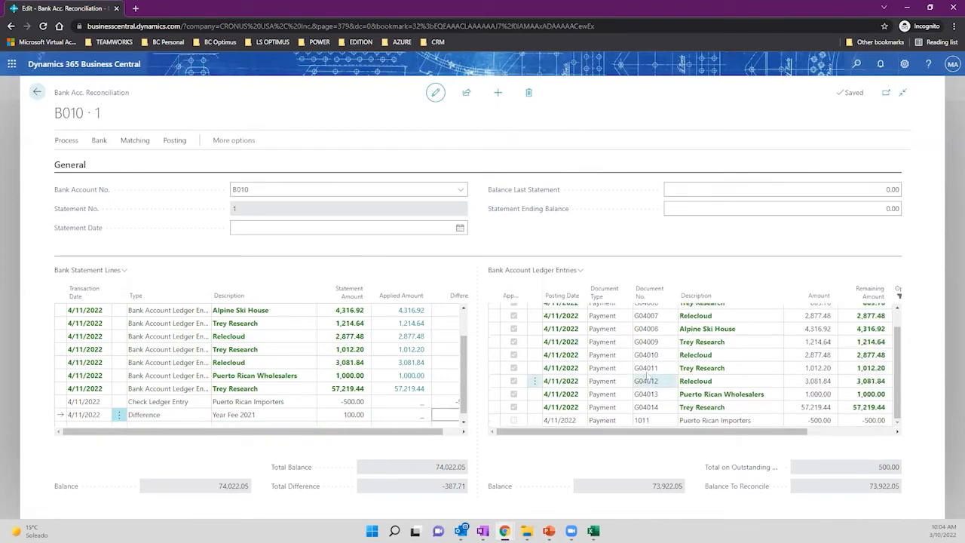
# Review the Puerto Rican Importers -500.00 ledger entry against the statement lines.
pyautogui.click(568, 425)
pyautogui.click(183, 404)
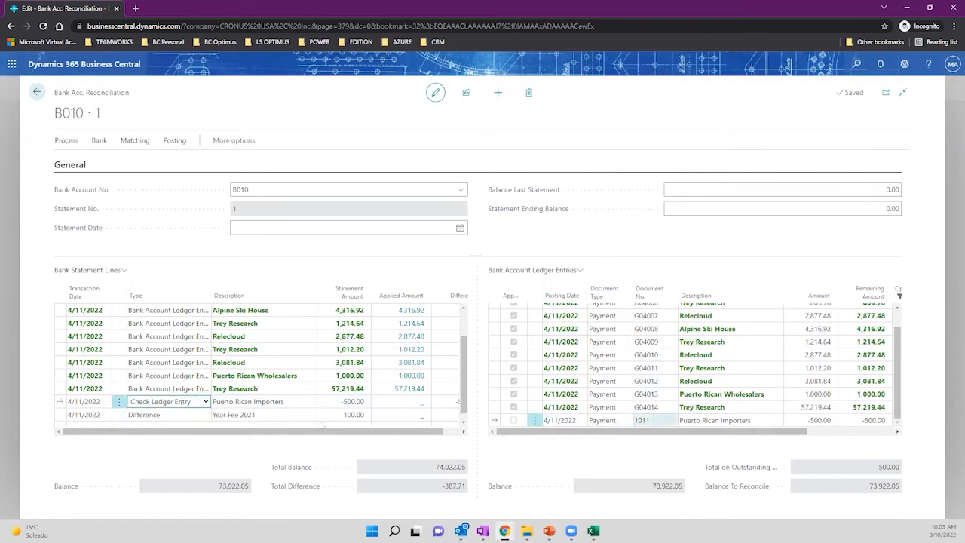
pyautogui.click(175, 414)
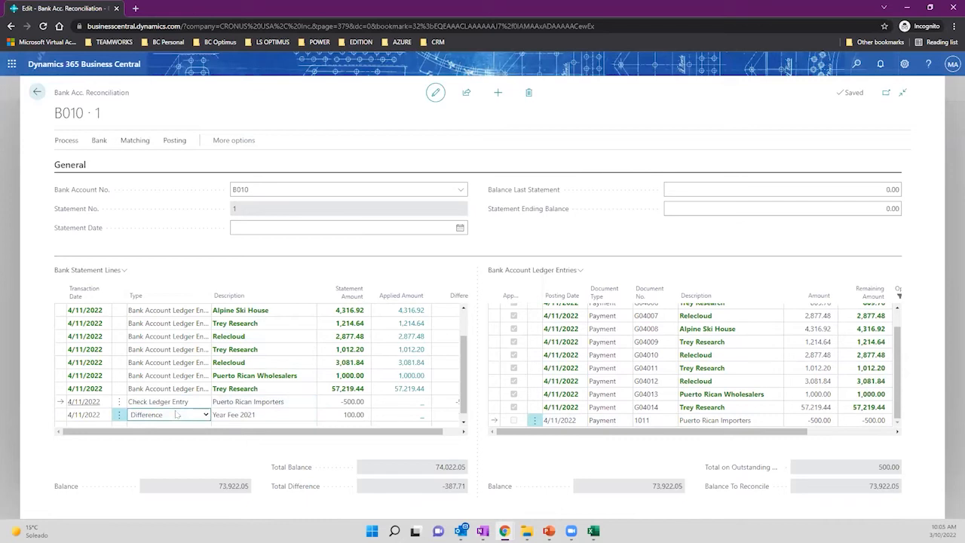
pyautogui.click(273, 406)
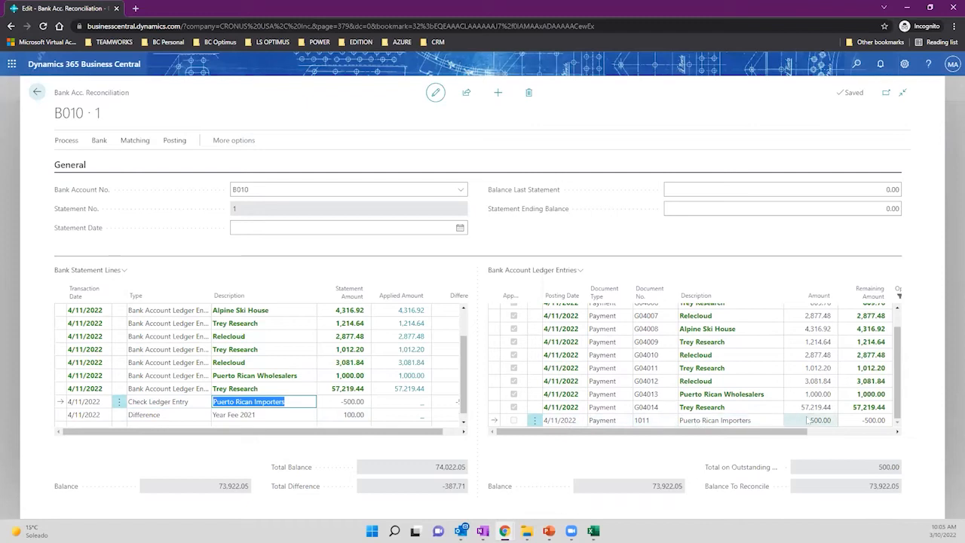
pyautogui.click(812, 421)
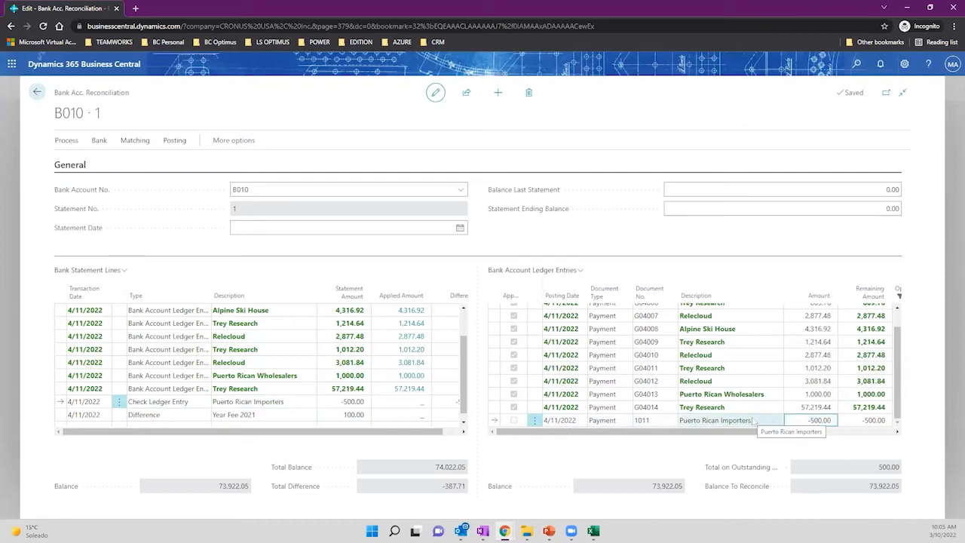
pyautogui.click(124, 146)
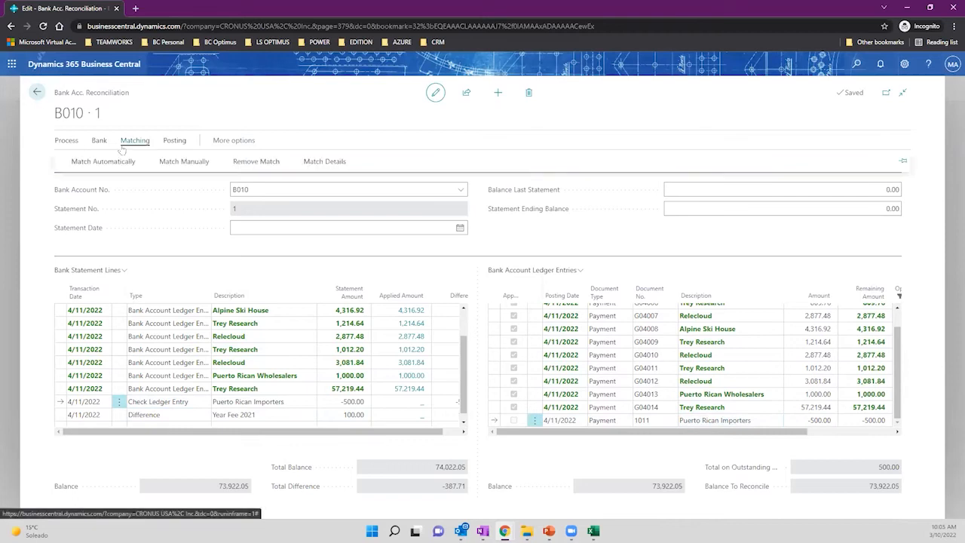
pyautogui.click(184, 166)
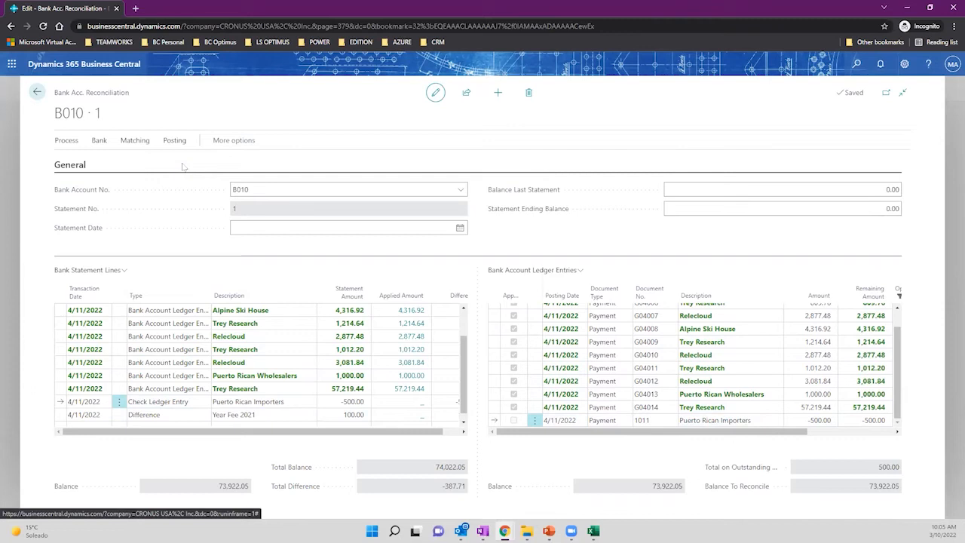
# Select the Year Fee 2021 difference line for processing.
pyautogui.click(164, 417)
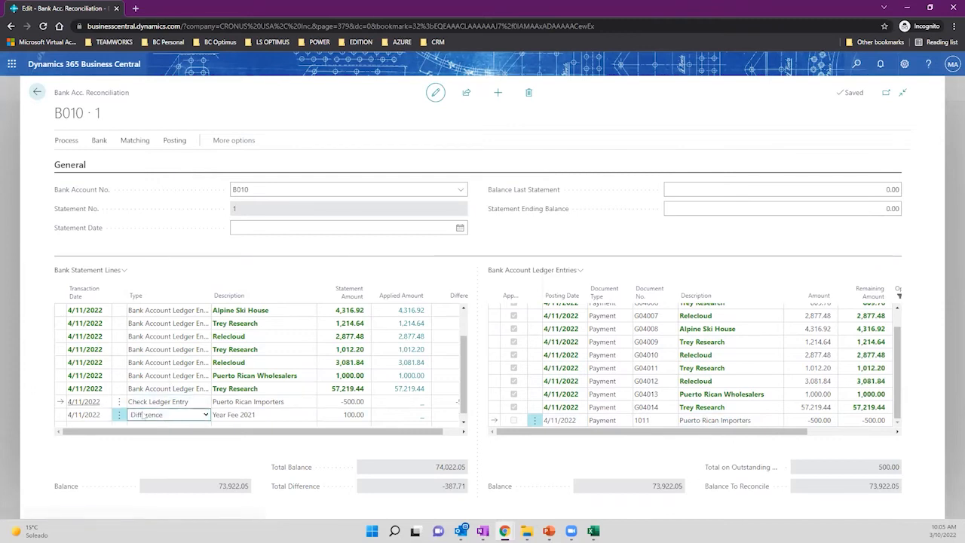
pyautogui.click(257, 416)
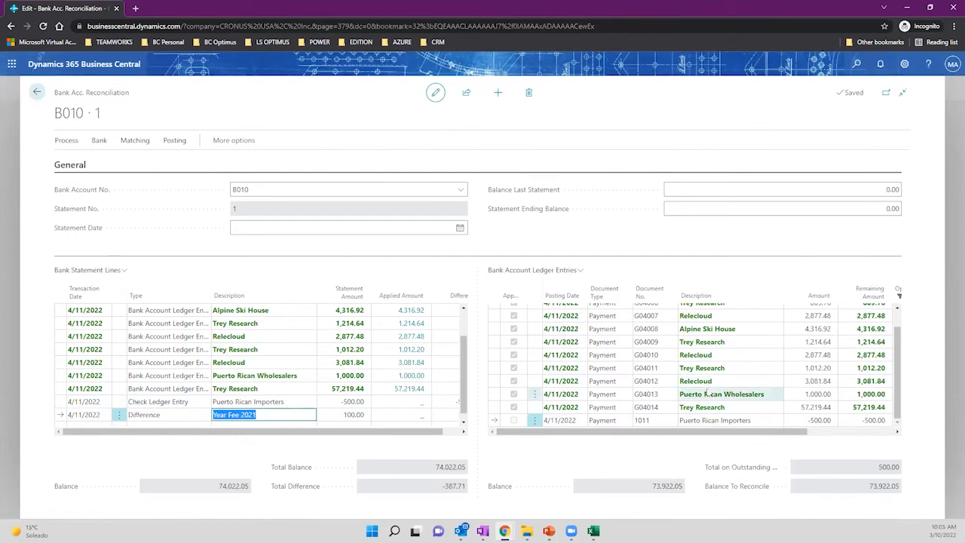
pyautogui.scroll(2, 694, 370)
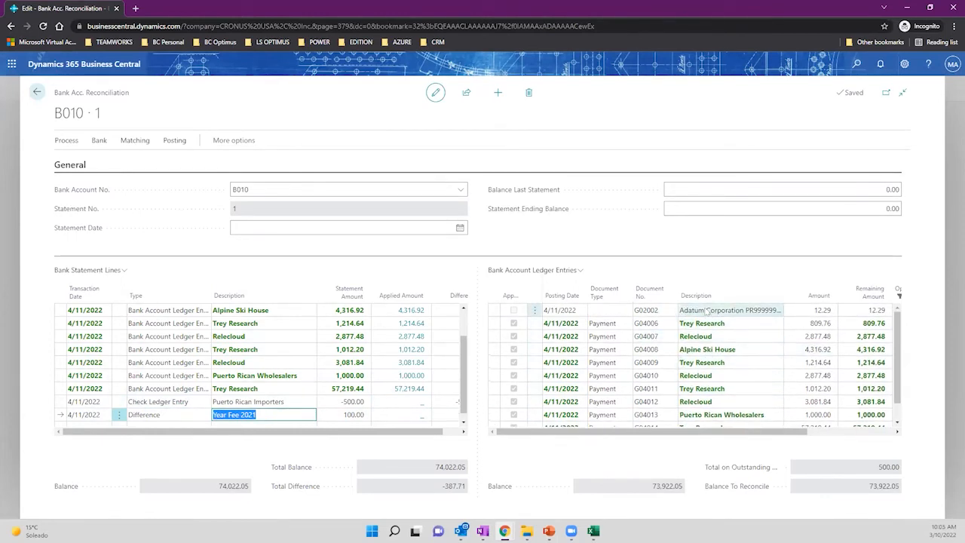
pyautogui.scroll(-2, 705, 312)
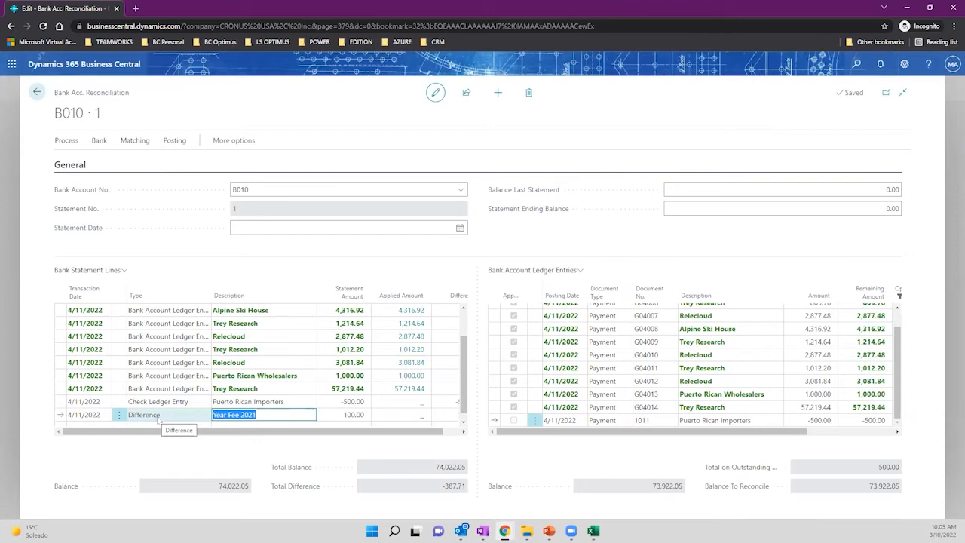
pyautogui.click(66, 140)
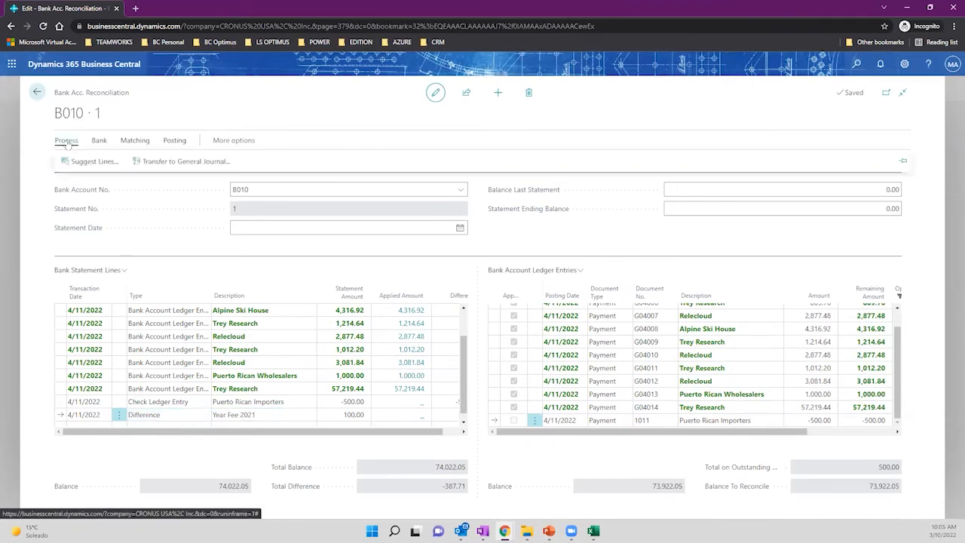
# Transfer the difference line to the PAYMENT journal's PMT REG batch.
pyautogui.click(166, 167)
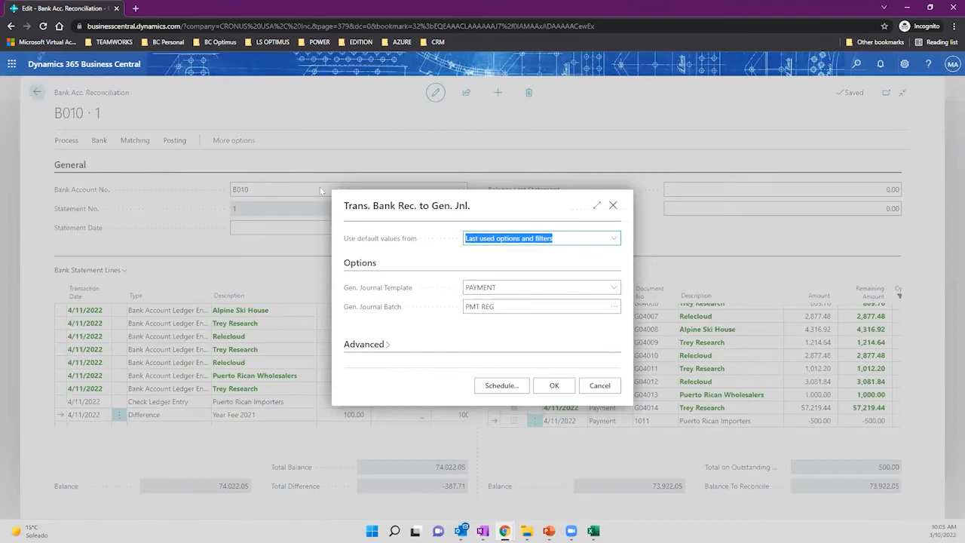
pyautogui.click(554, 387)
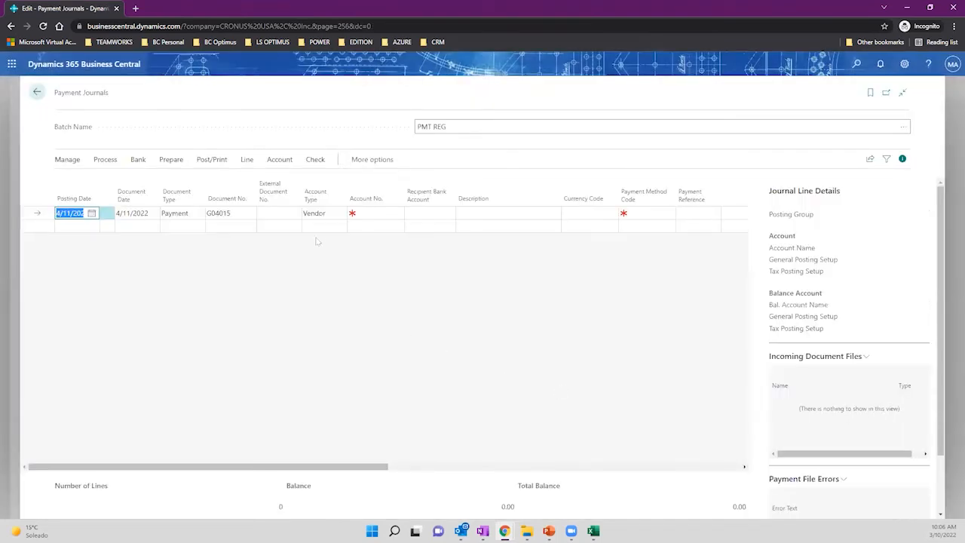
# Set the line to G/L account 60400 Bank Charges and Fees, balancing against bank account B010.
pyautogui.click(322, 213)
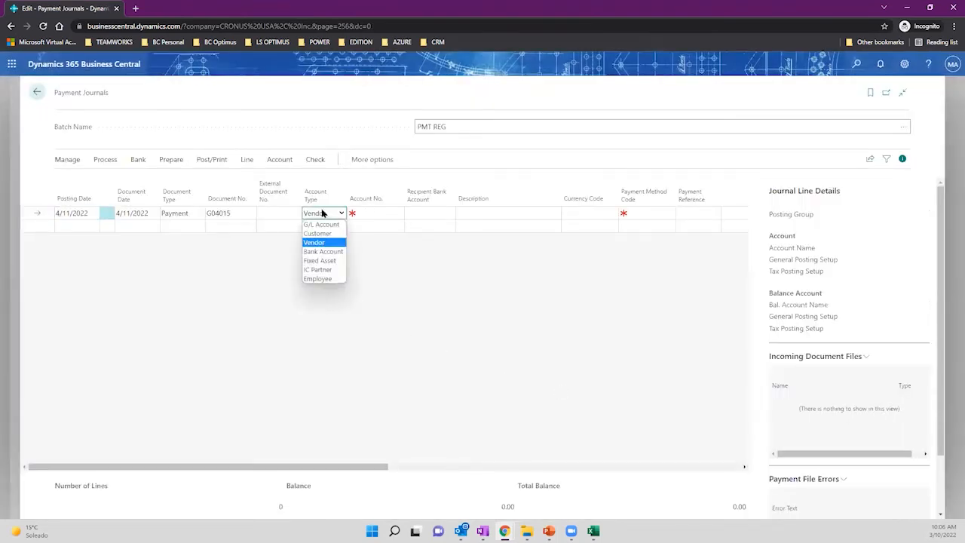
pyautogui.click(328, 243)
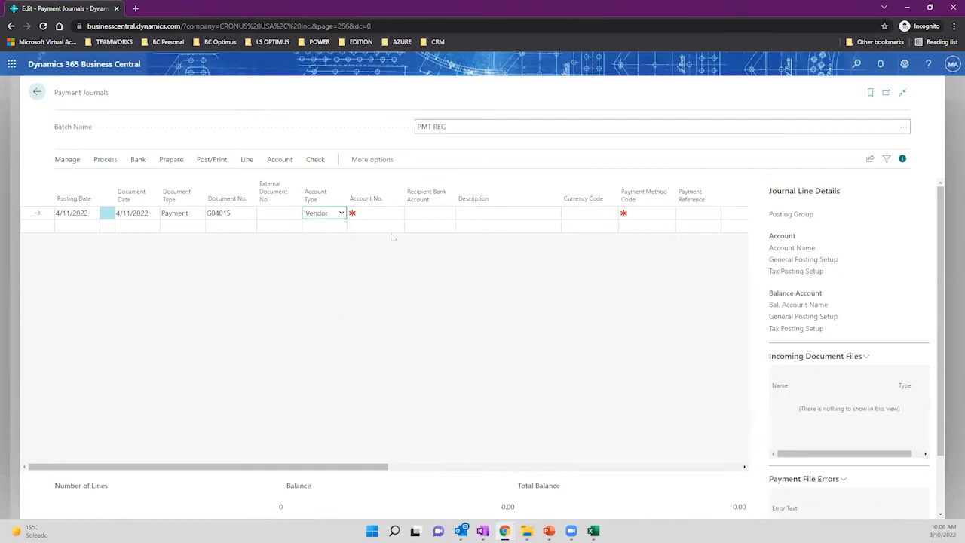
pyautogui.click(374, 216)
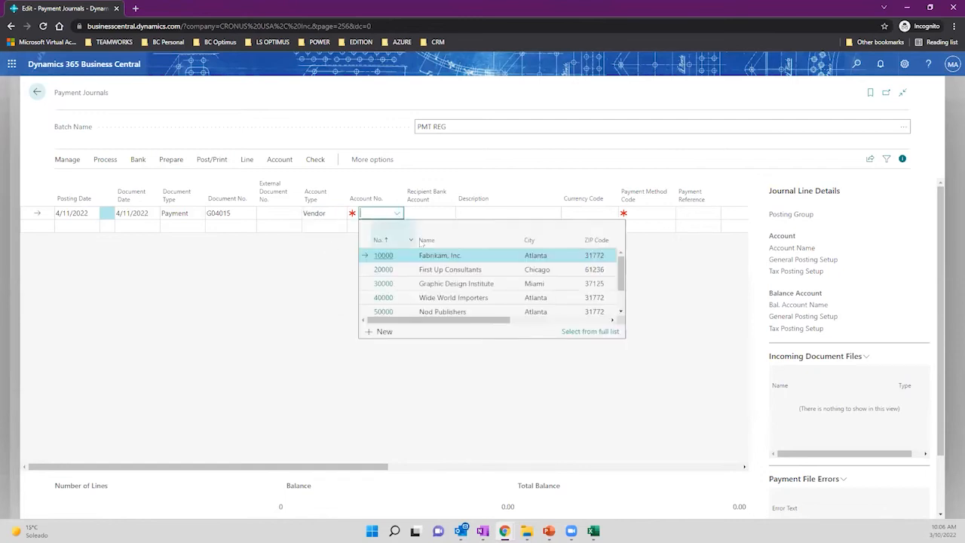
pyautogui.click(336, 214)
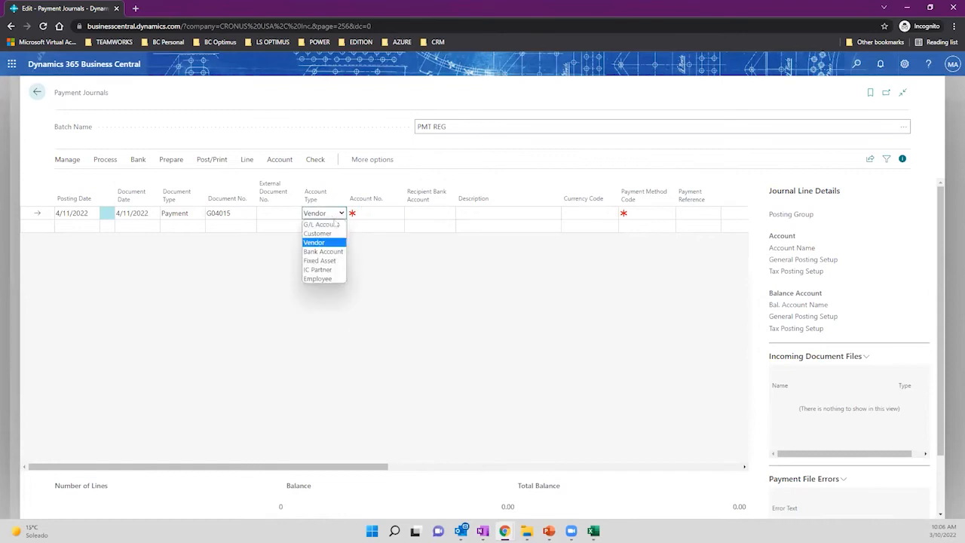
pyautogui.click(324, 225)
pyautogui.click(363, 213)
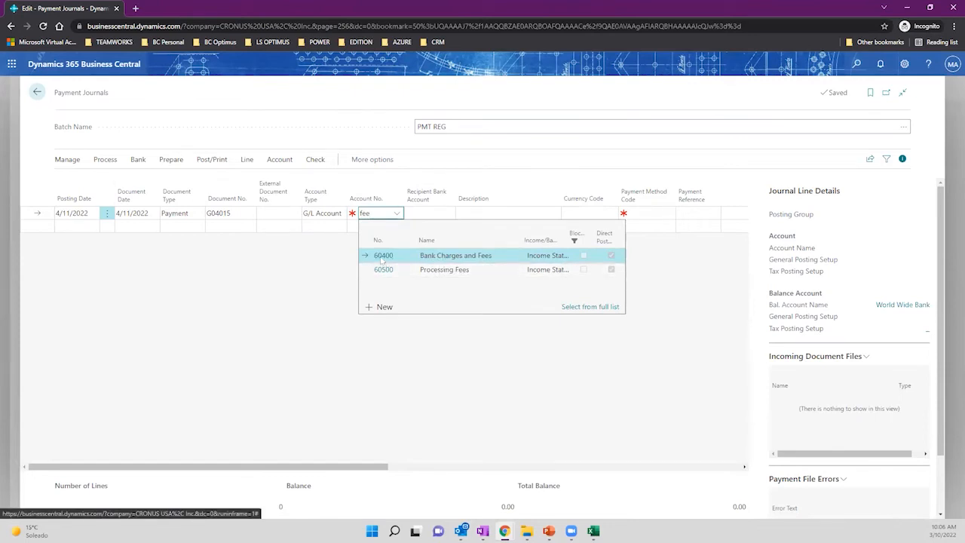
pyautogui.click(448, 260)
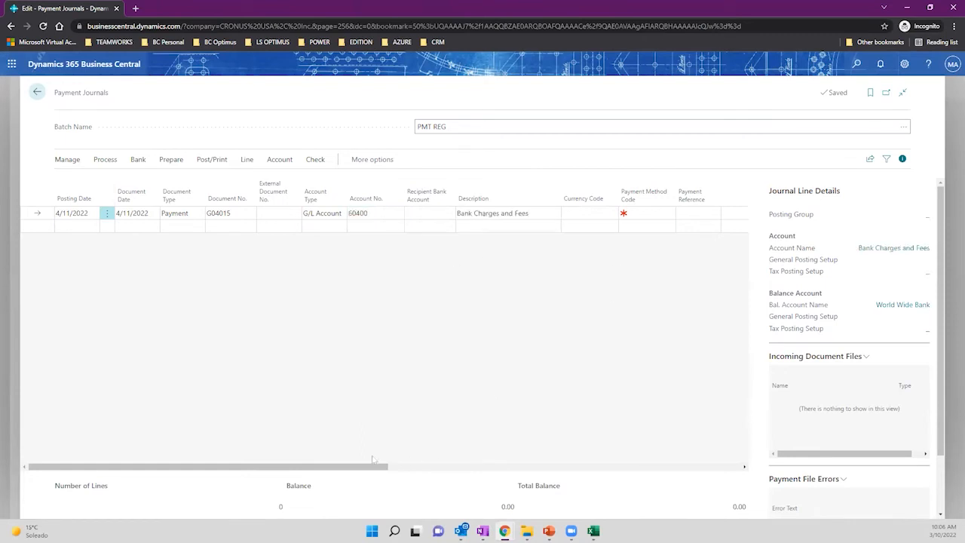
pyautogui.moveTo(373, 462); pyautogui.dragTo(537, 457)
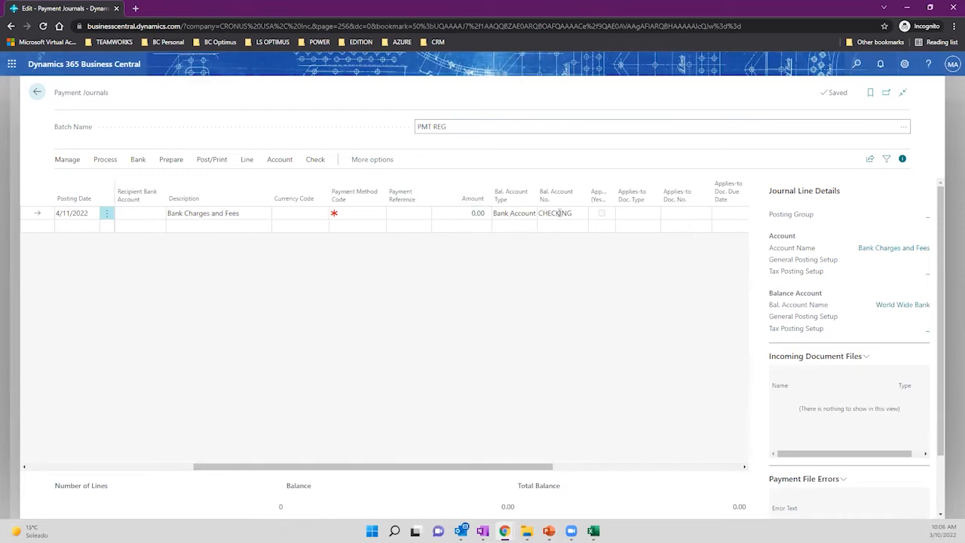
pyautogui.click(565, 214)
pyautogui.click(580, 214)
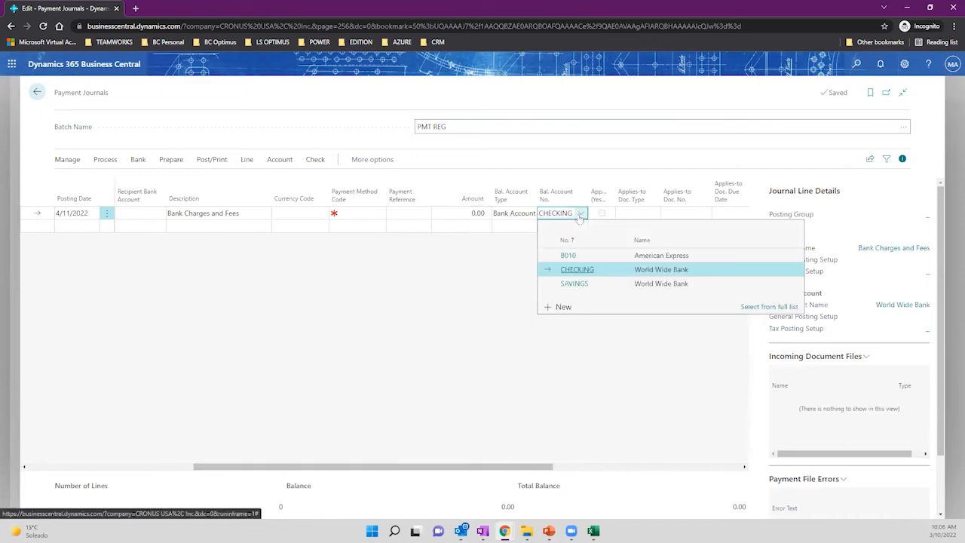
pyautogui.click(608, 259)
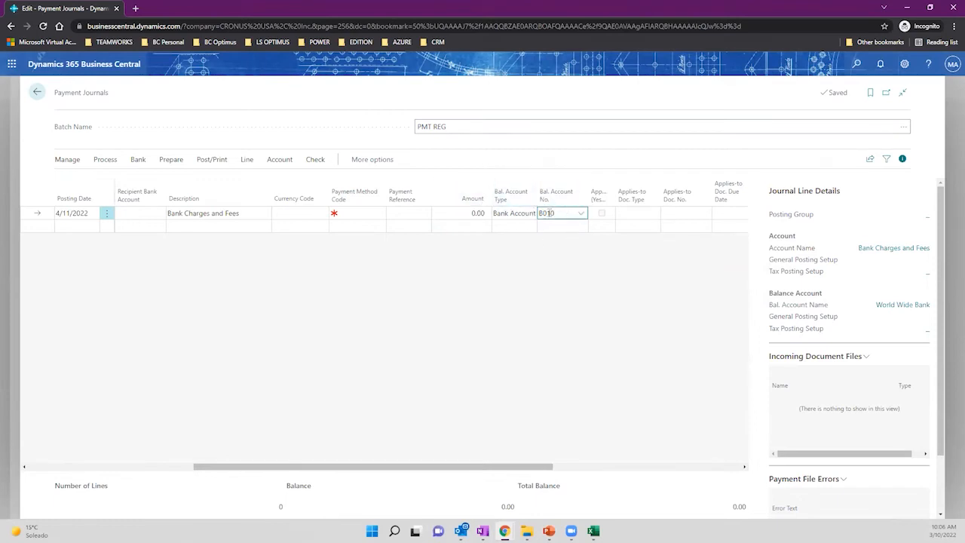
# Enter -100.00 as the journal line's amount.
pyautogui.click(472, 214)
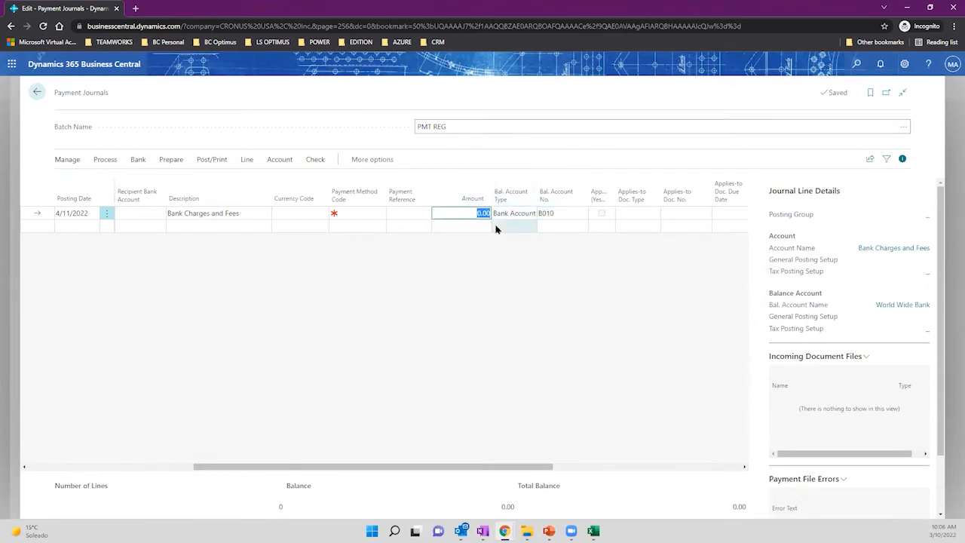
pyautogui.write('100')
pyautogui.press('Tab')
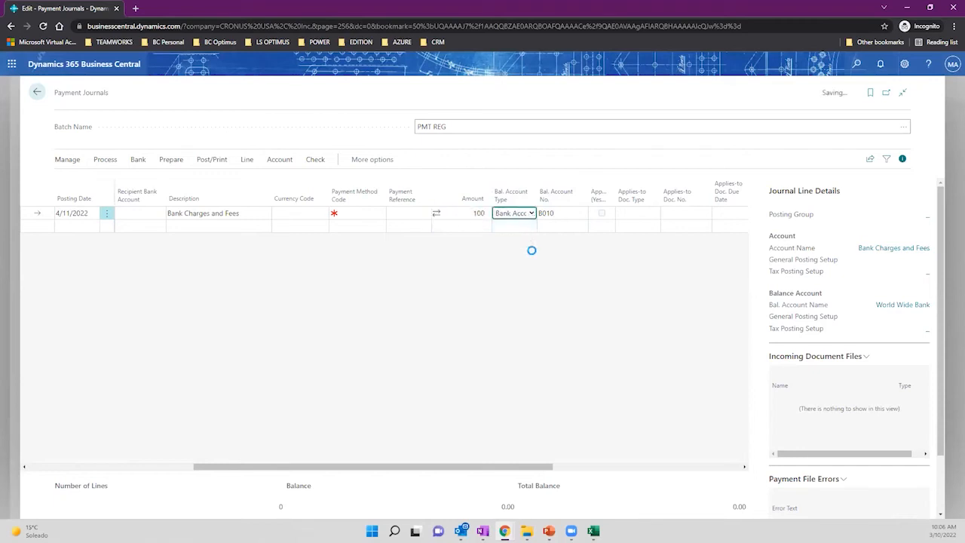
pyautogui.click(462, 214)
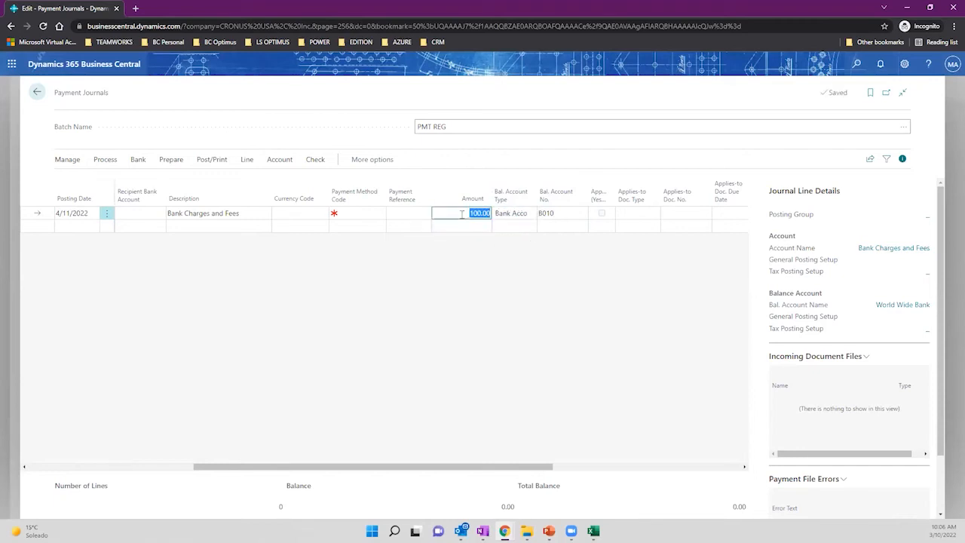
pyautogui.click(463, 214)
pyautogui.press('Tab')
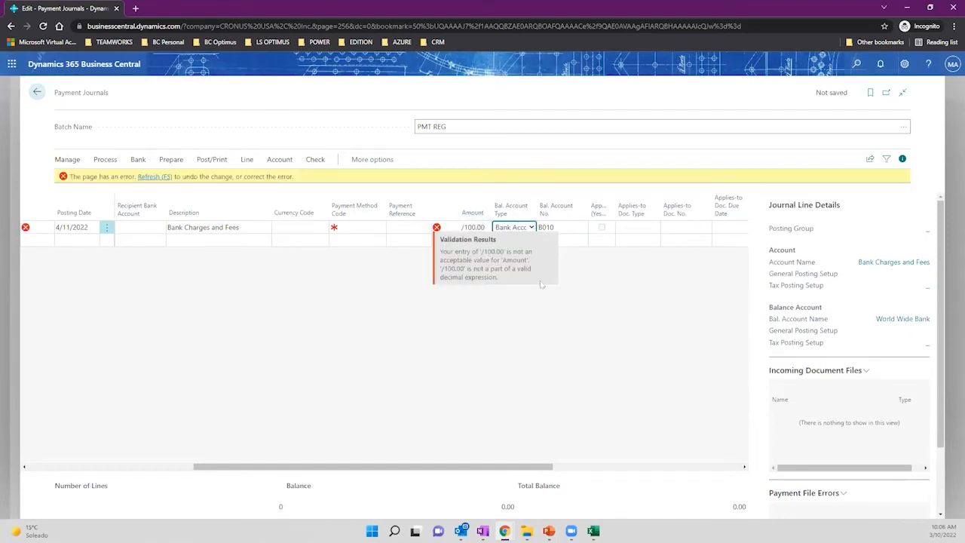
pyautogui.click(466, 226)
pyautogui.click(471, 226)
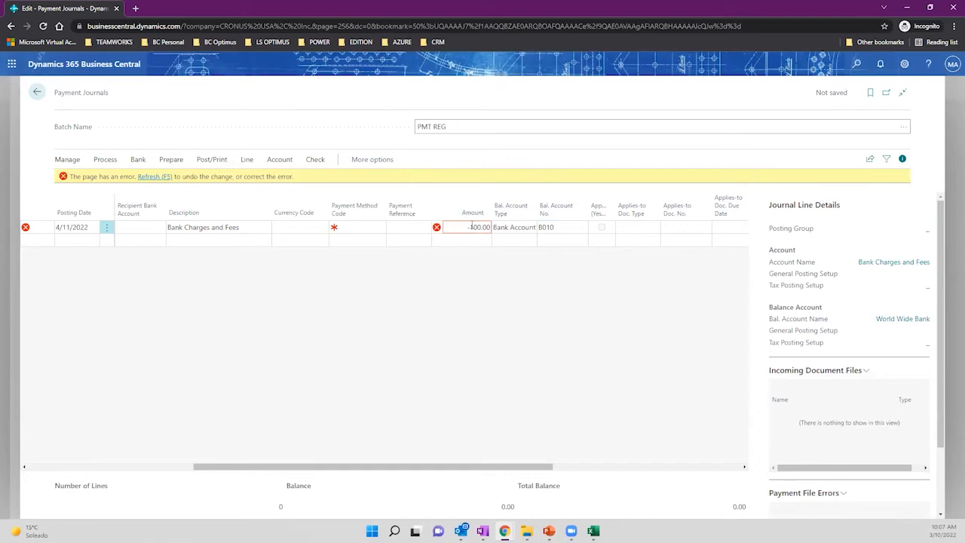
pyautogui.click(462, 239)
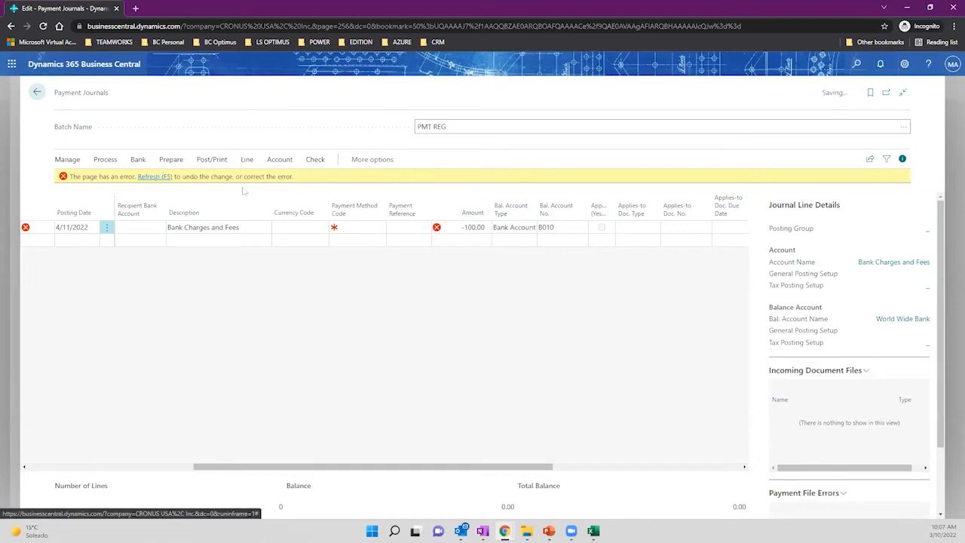
pyautogui.click(467, 214)
pyautogui.click(469, 214)
pyautogui.click(494, 296)
pyautogui.moveTo(401, 472); pyautogui.dragTo(151, 448)
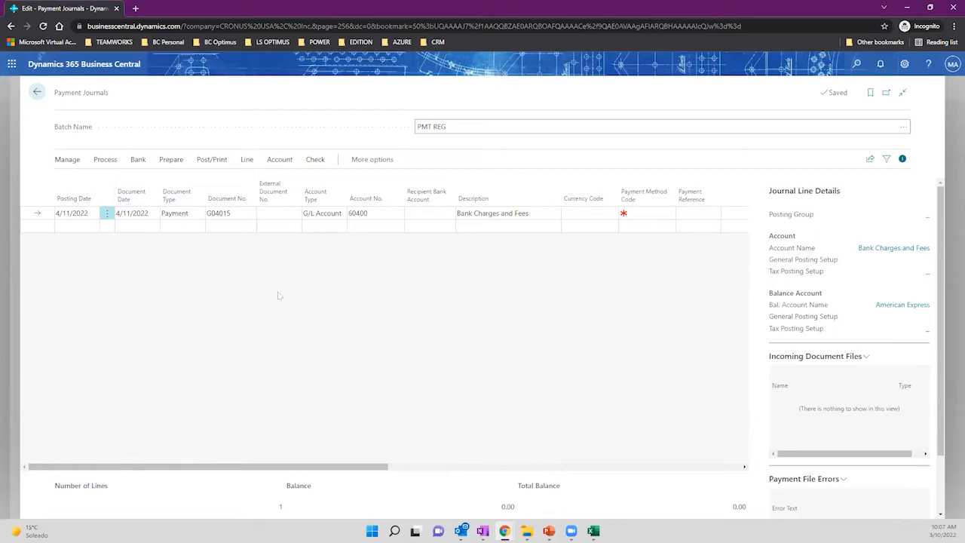
# Post the G04015 fee journal line and return to reconciliation B010.
pyautogui.click(105, 160)
pyautogui.click(169, 161)
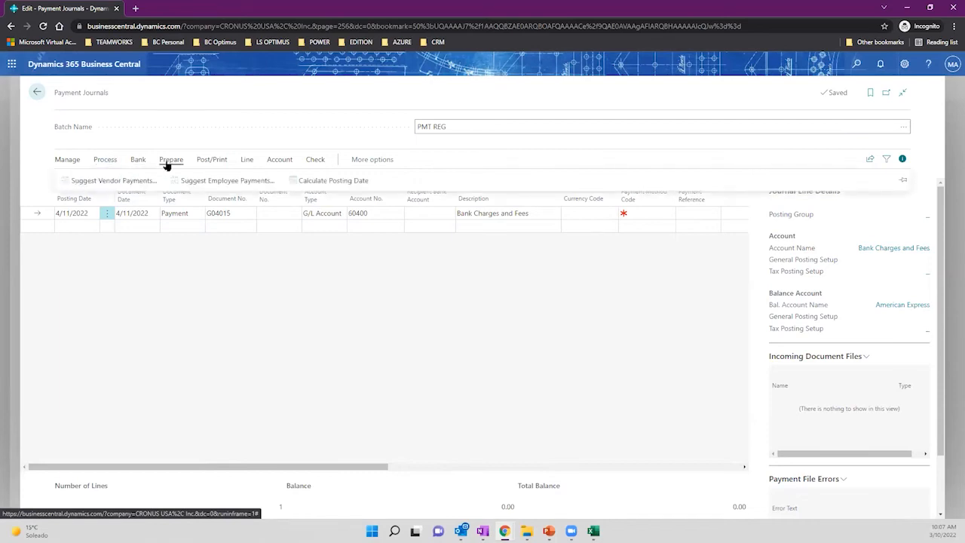
pyautogui.click(211, 160)
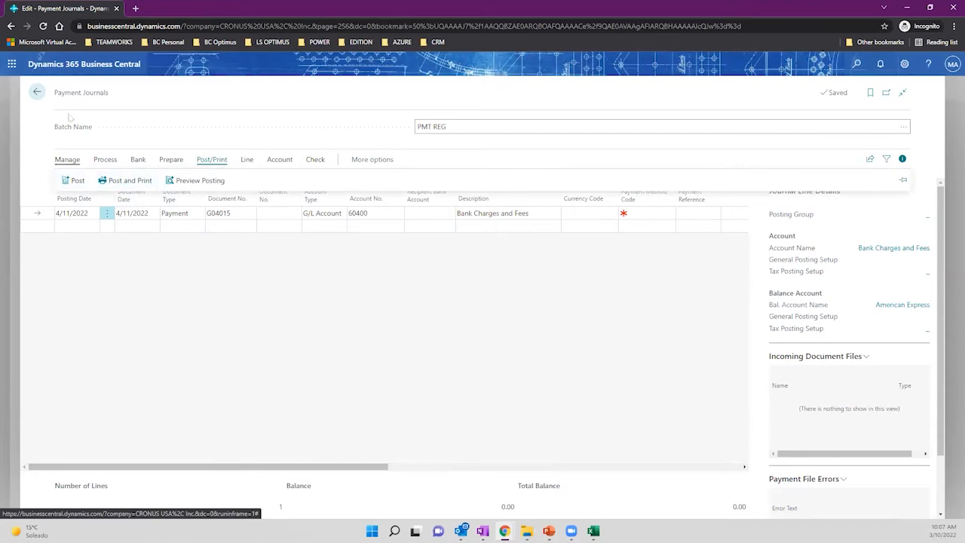
pyautogui.click(69, 186)
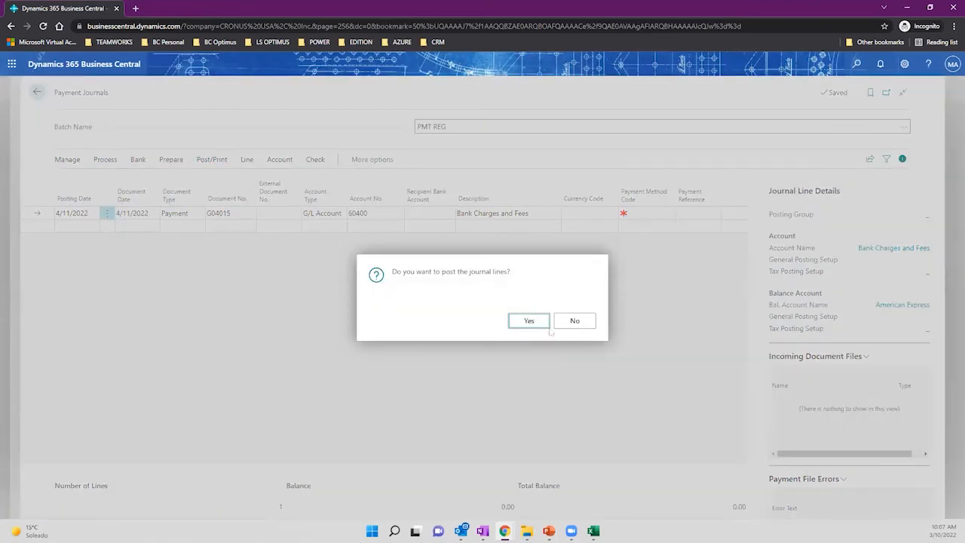
pyautogui.click(524, 324)
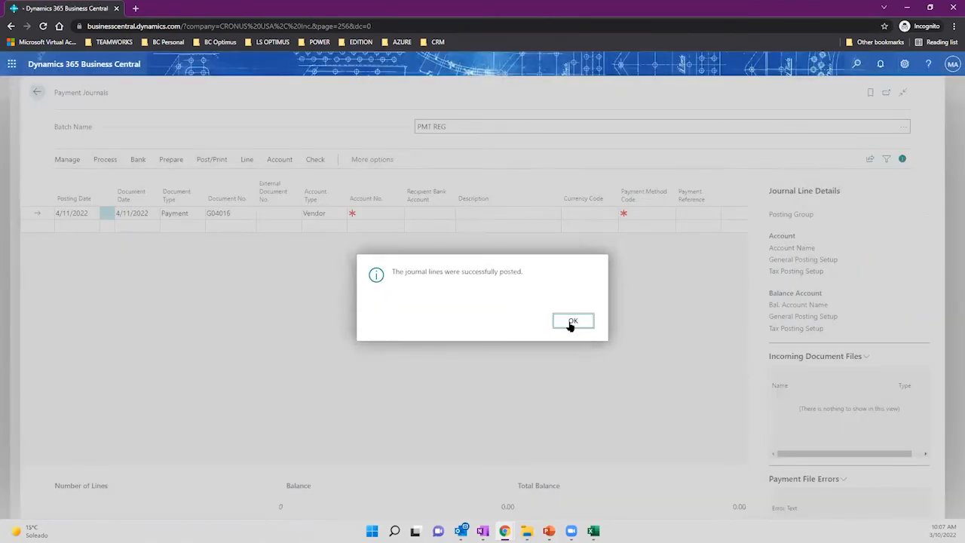
pyautogui.click(571, 324)
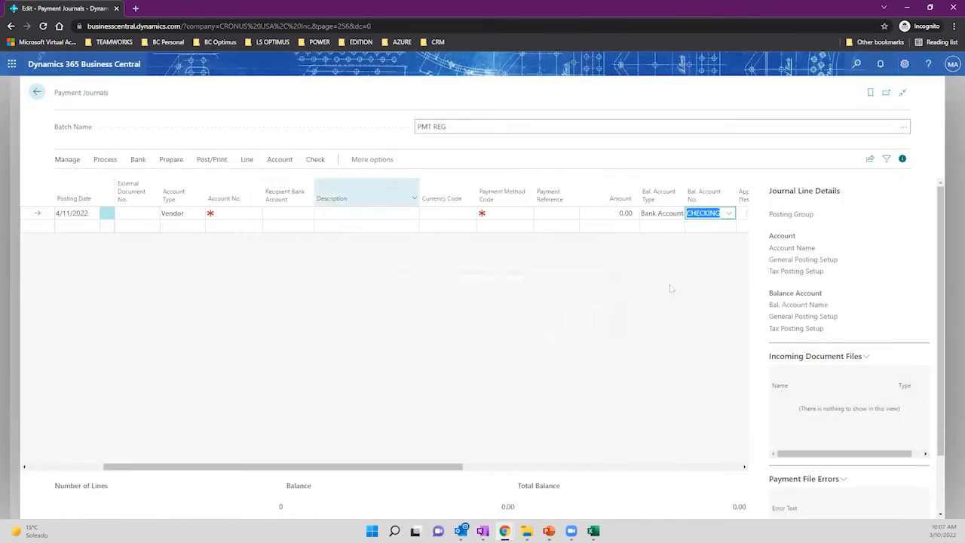
pyautogui.click(620, 214)
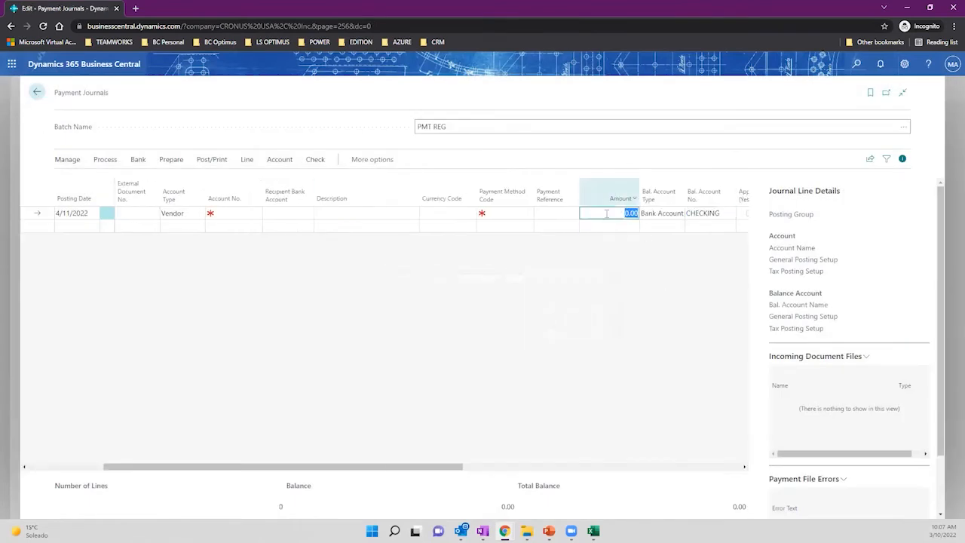
pyautogui.click(36, 91)
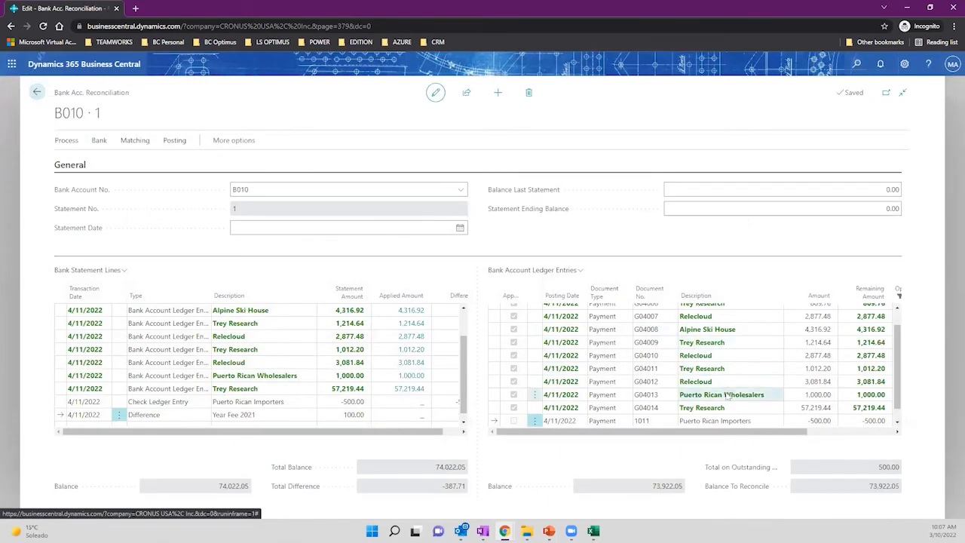
# Review ledger entry G04015 Bank Charges and Fees (-100.00) and the 74,022.05 Total Balance.
pyautogui.scroll(-1, 728, 395)
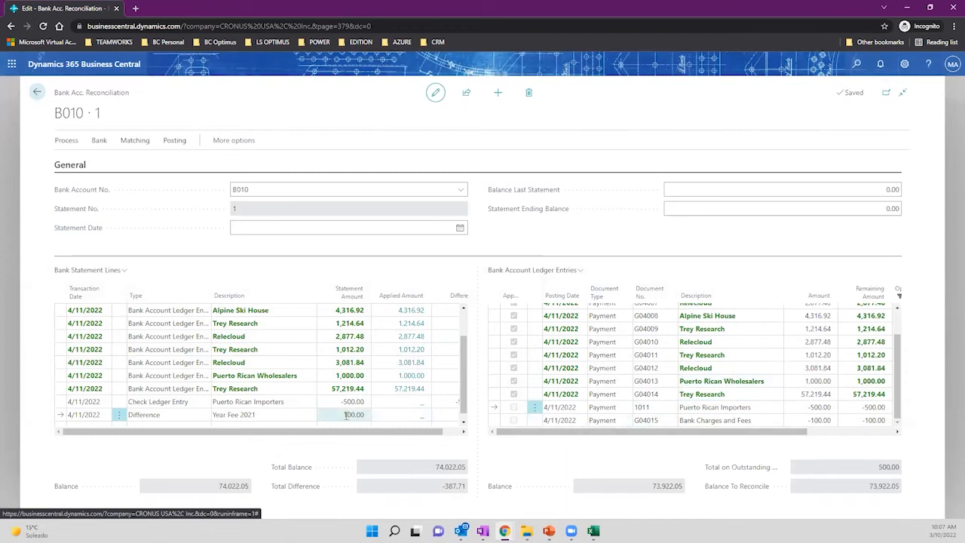
pyautogui.moveTo(393, 432); pyautogui.dragTo(466, 442)
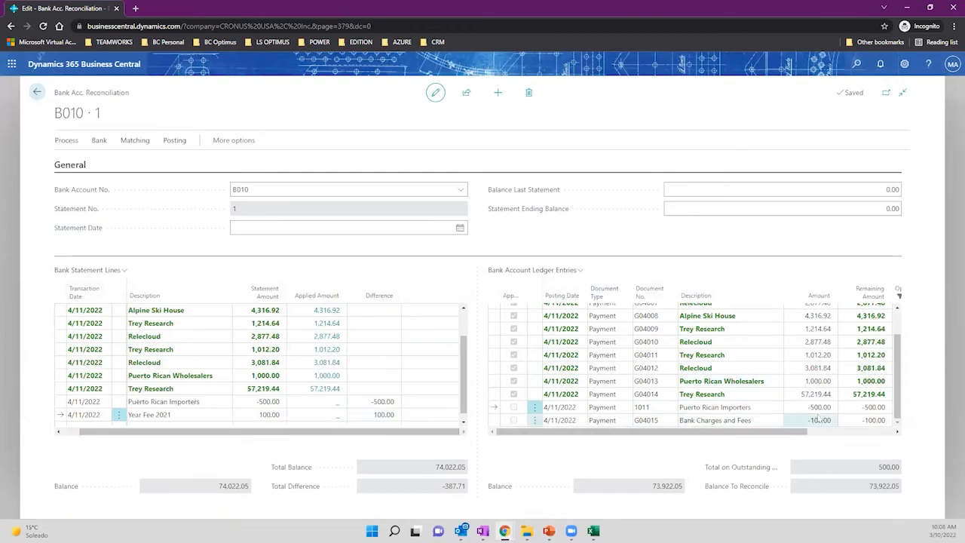
pyautogui.click(721, 422)
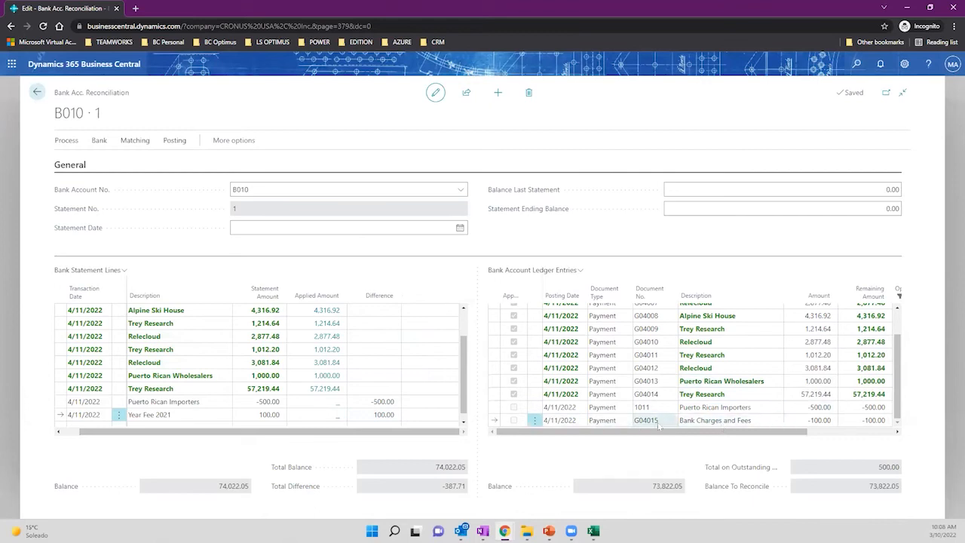
pyautogui.click(174, 416)
pyautogui.click(760, 421)
pyautogui.moveTo(761, 421); pyautogui.dragTo(680, 422)
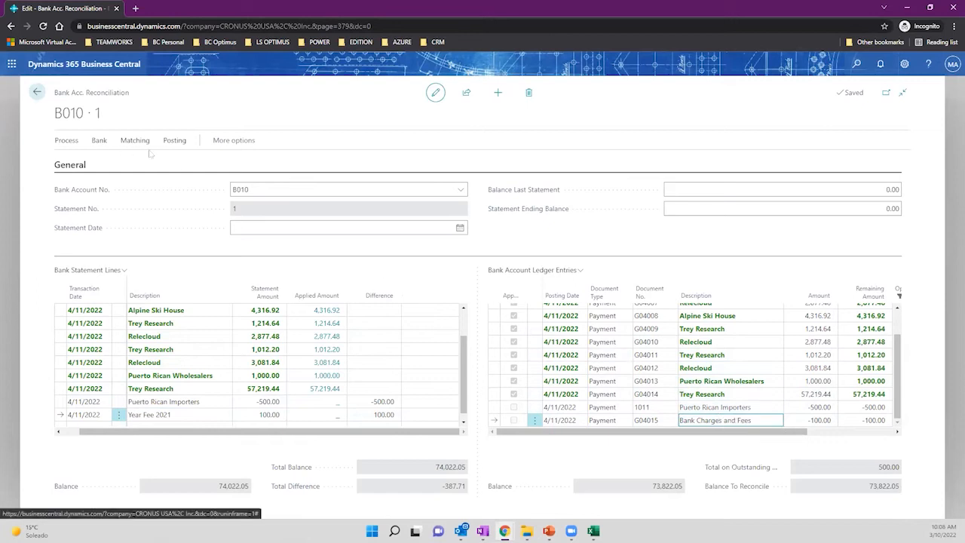
pyautogui.scroll(-1, 407, 362)
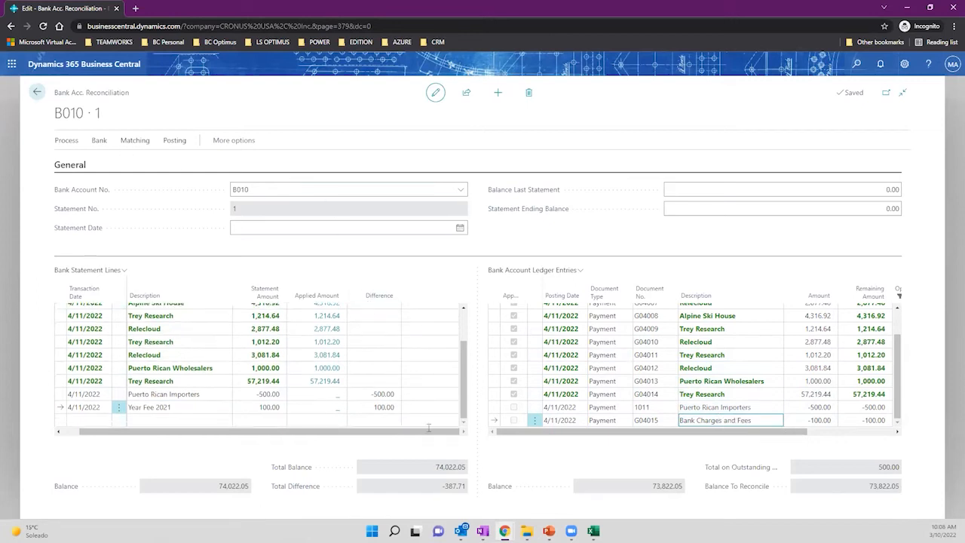
pyautogui.moveTo(434, 472); pyautogui.dragTo(467, 470)
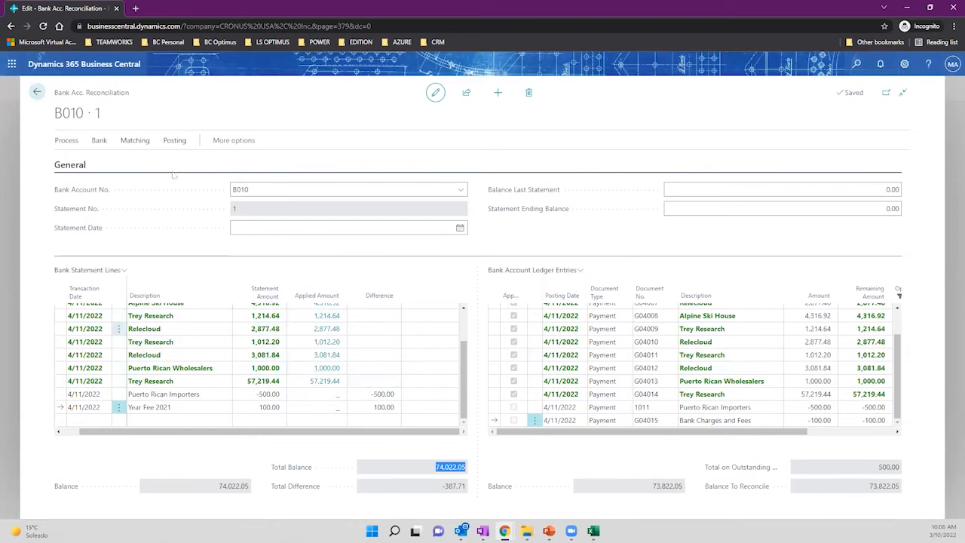
pyautogui.click(234, 141)
# Run the reconciliation Test Report from Posting actions and preview it on screen.
pyautogui.click(257, 143)
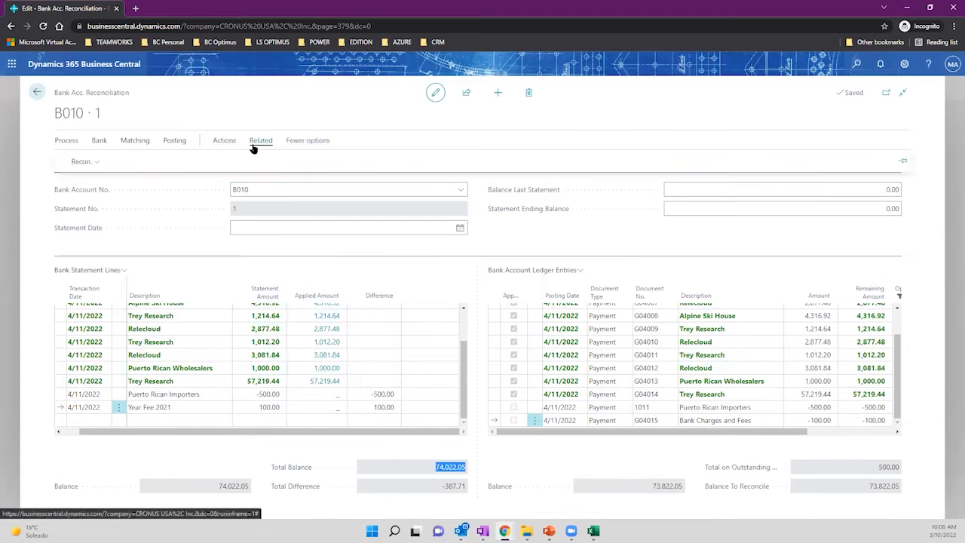
pyautogui.click(226, 143)
pyautogui.click(231, 163)
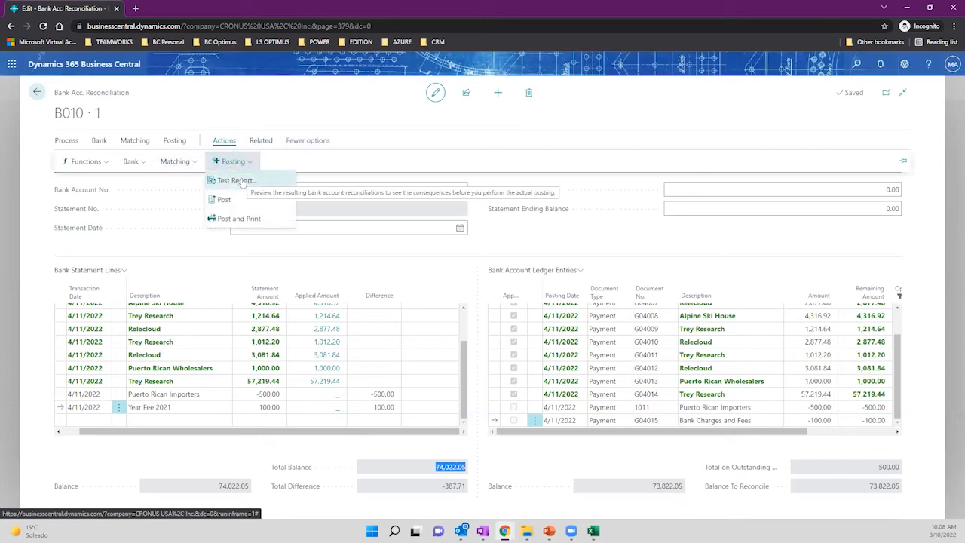
pyautogui.click(240, 181)
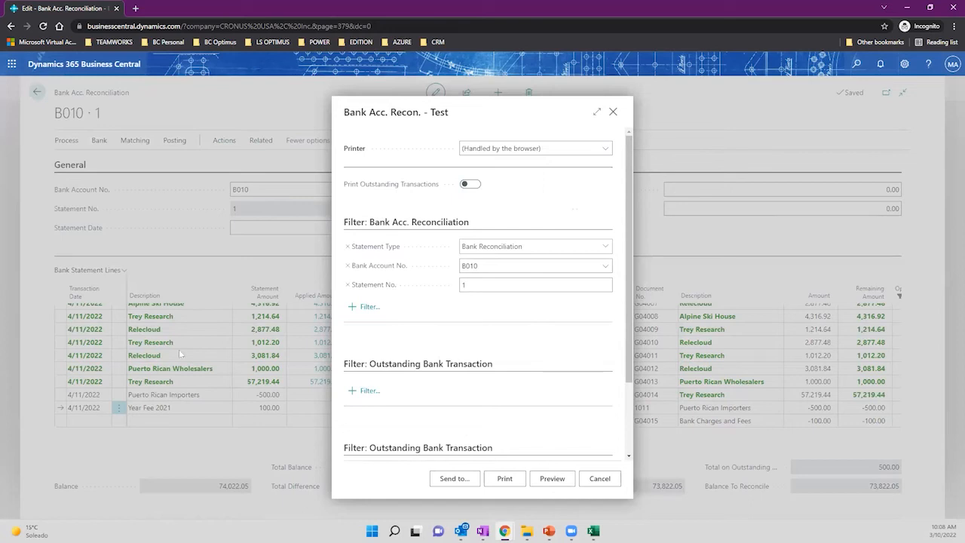
pyautogui.click(551, 481)
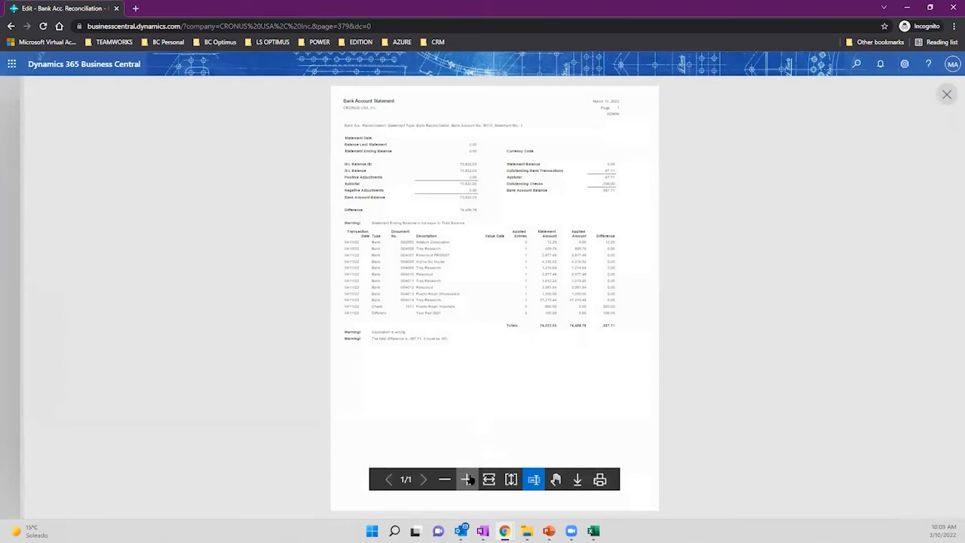
# Zoom into the test report and scroll to the 74,409.76 difference and -387.71 warning.
pyautogui.click(467, 480)
pyautogui.click(556, 480)
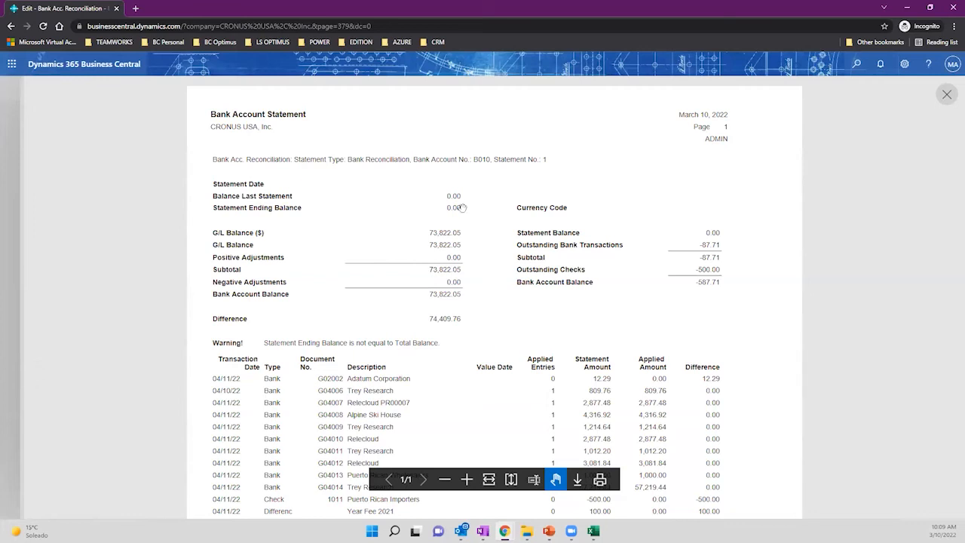
pyautogui.scroll(-2, 464, 208)
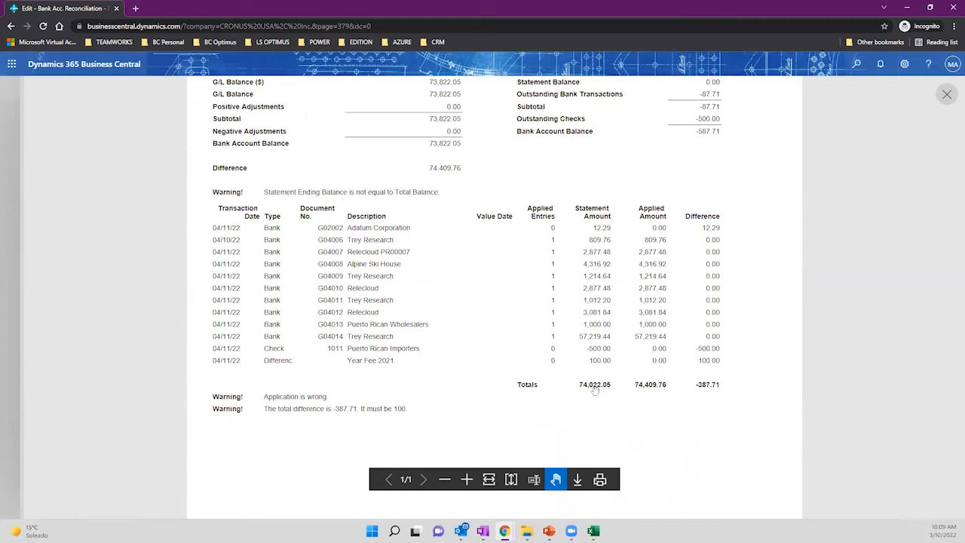
pyautogui.scroll(2, 513, 317)
pyautogui.scroll(-1, 496, 289)
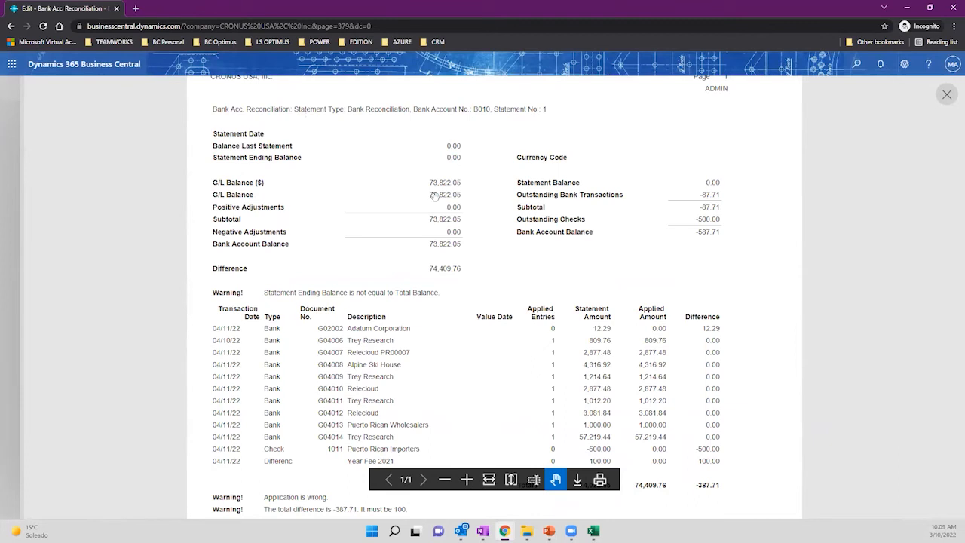
# Read the report totals and the warning that the -387.71 difference must be 100, then close the preview.
pyautogui.scroll(-1, 451, 236)
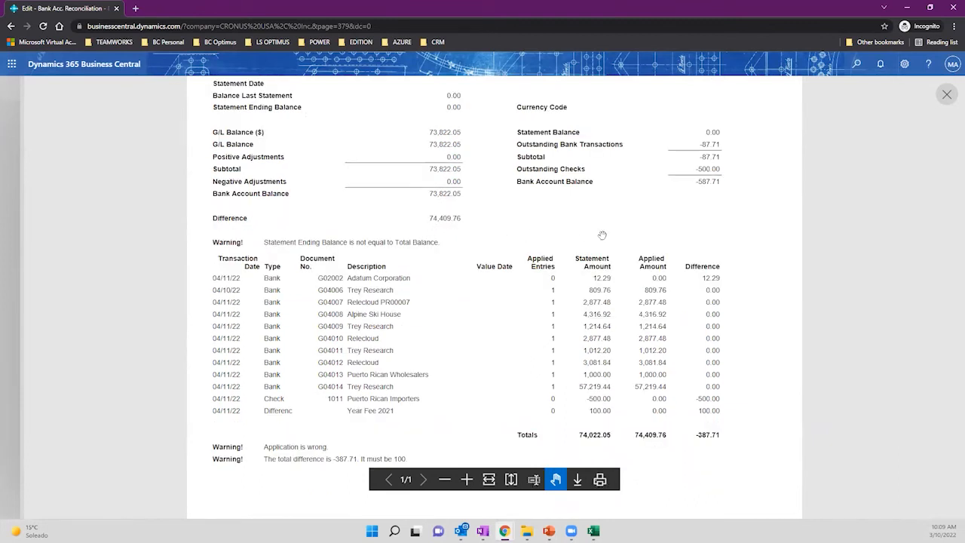
pyautogui.scroll(-1, 611, 294)
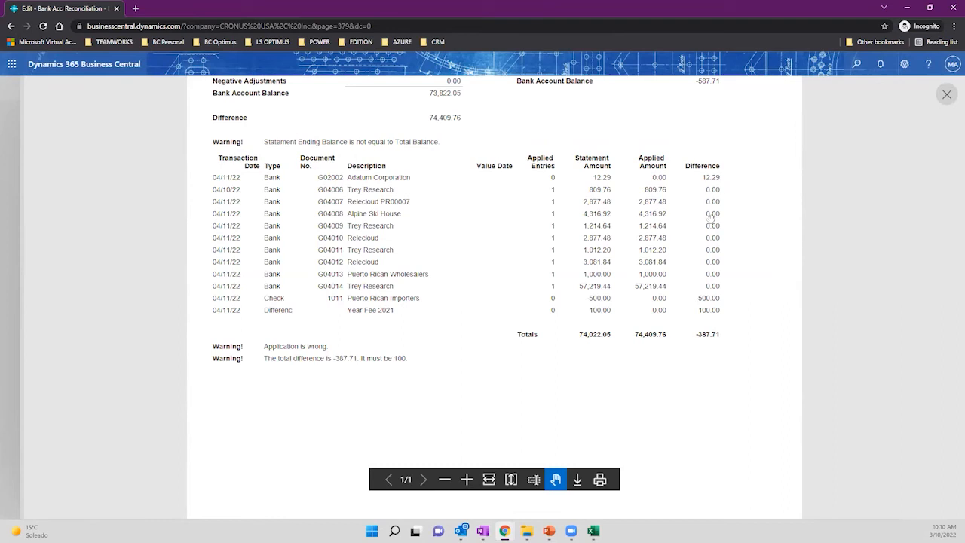
pyautogui.scroll(1, 637, 261)
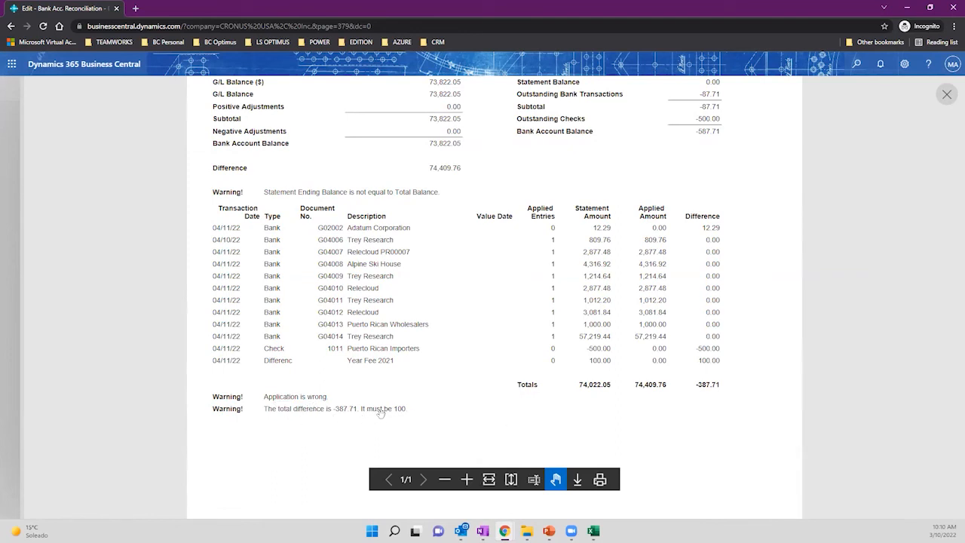
pyautogui.scroll(1, 566, 353)
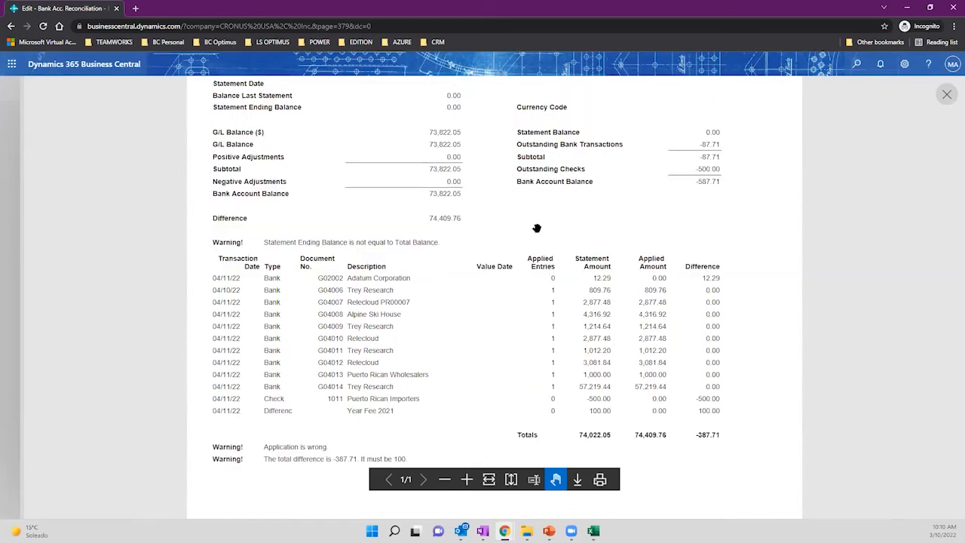
pyautogui.scroll(1, 470, 219)
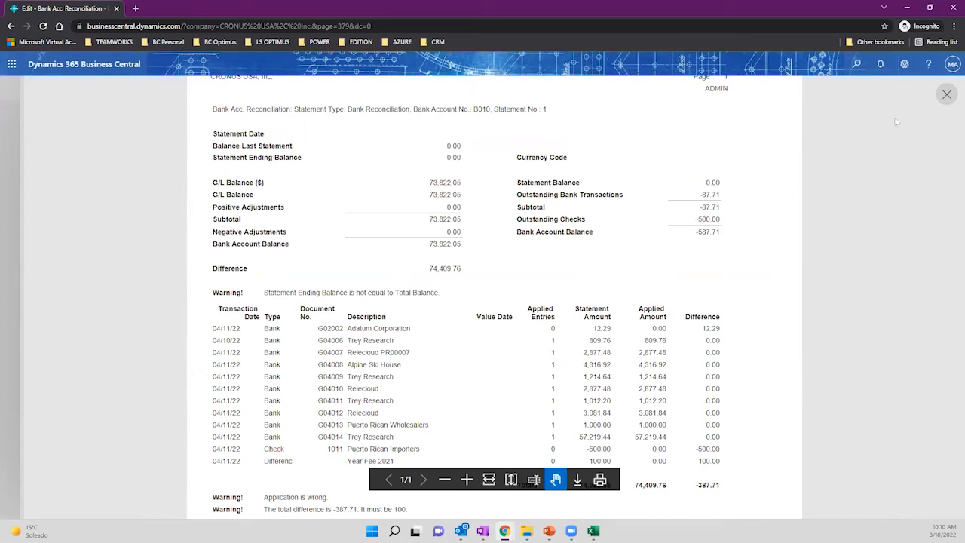
pyautogui.click(946, 95)
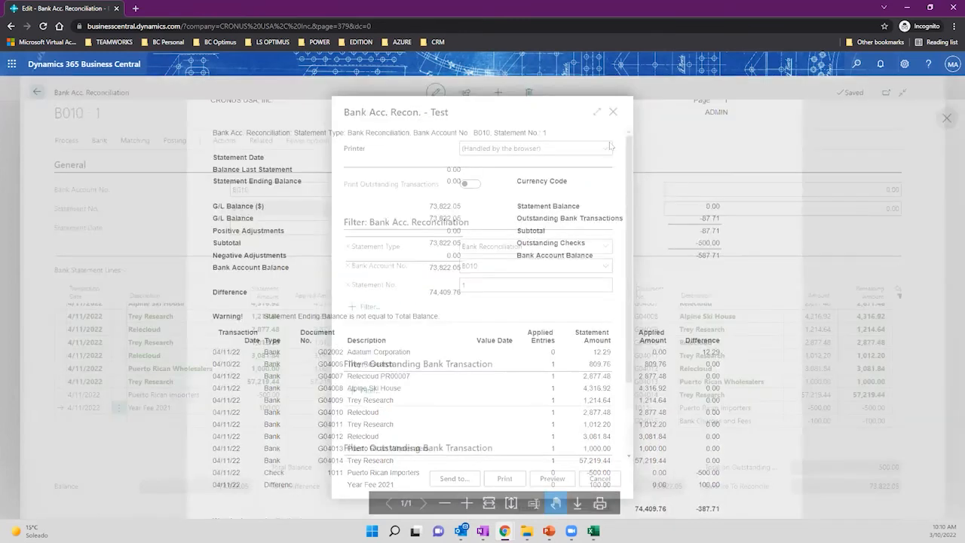
# Dismiss the test request and highlight Balance To Reconcile 73,822.05, Outstanding 500.00 and Total Difference -387.71.
pyautogui.click(597, 112)
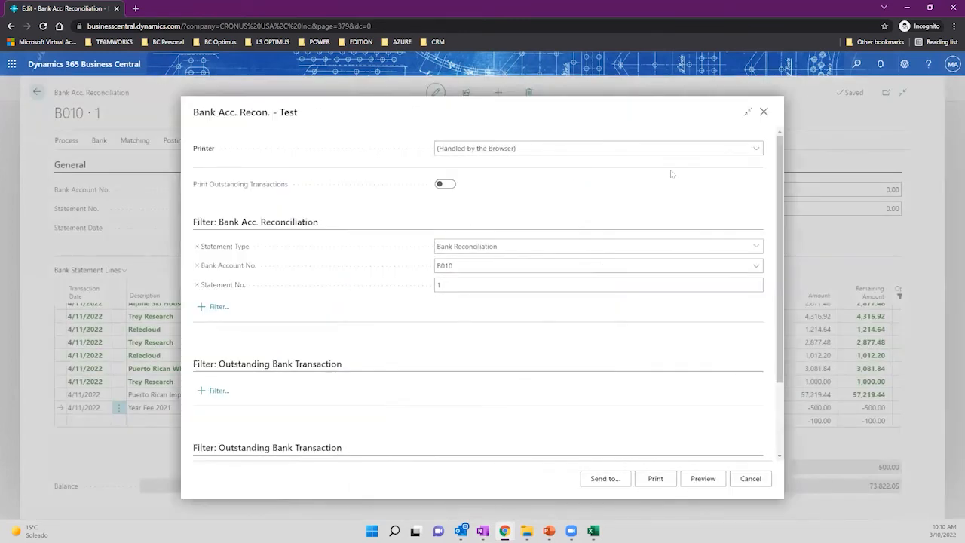
pyautogui.click(764, 112)
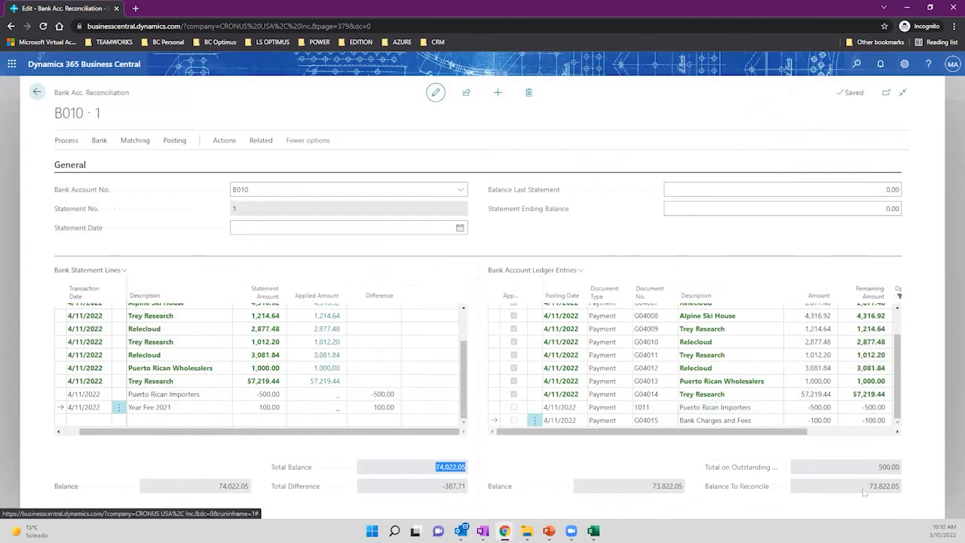
pyautogui.moveTo(871, 491); pyautogui.dragTo(900, 491)
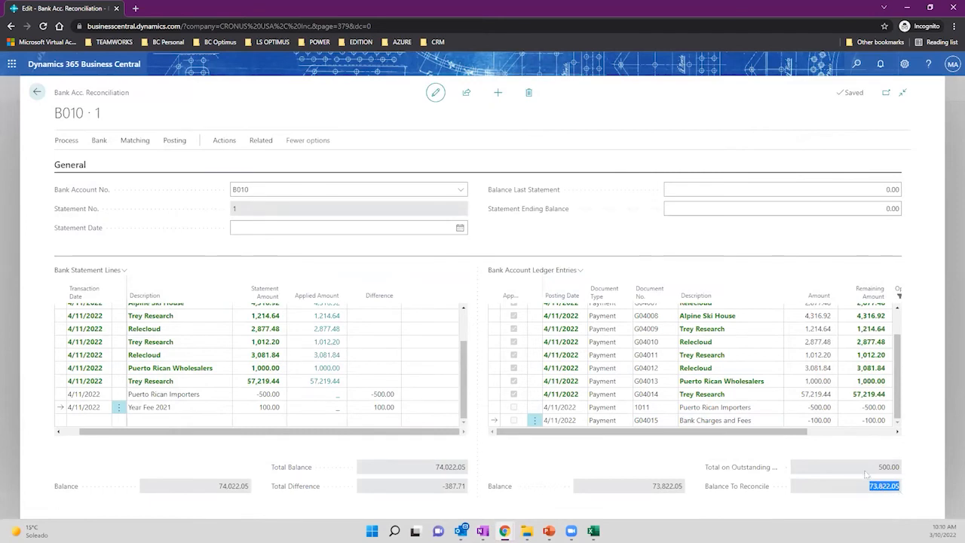
pyautogui.moveTo(880, 471); pyautogui.dragTo(899, 473)
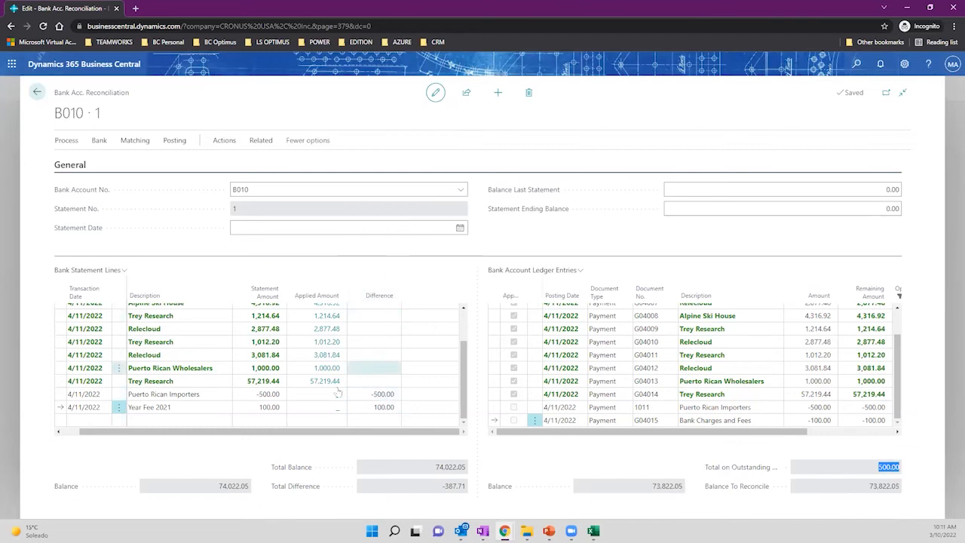
pyautogui.scroll(3, 269, 402)
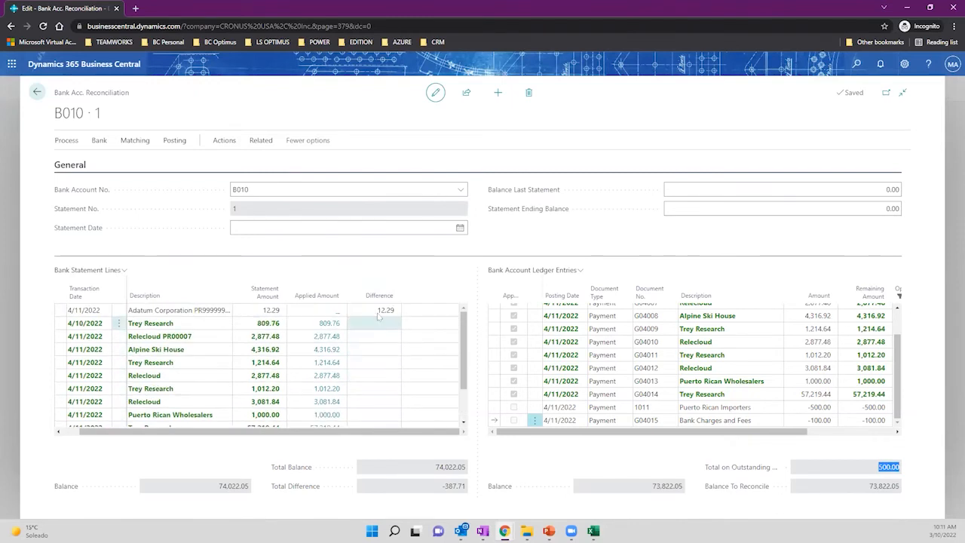
pyautogui.scroll(-3, 407, 351)
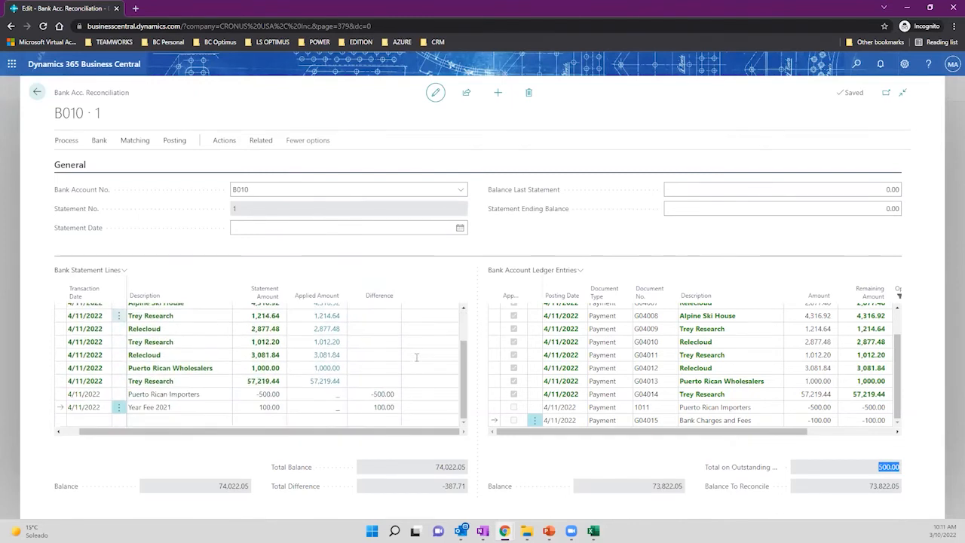
pyautogui.click(443, 488)
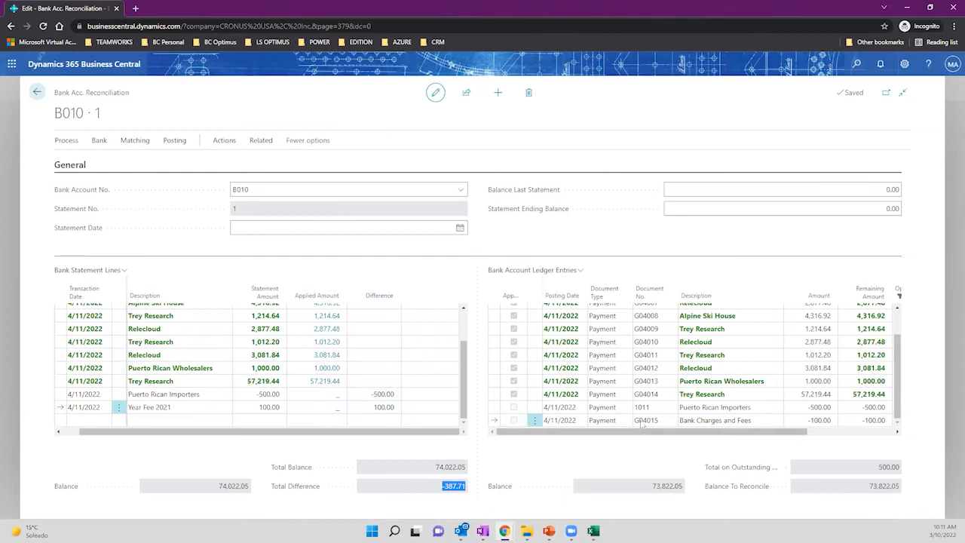
pyautogui.click(173, 142)
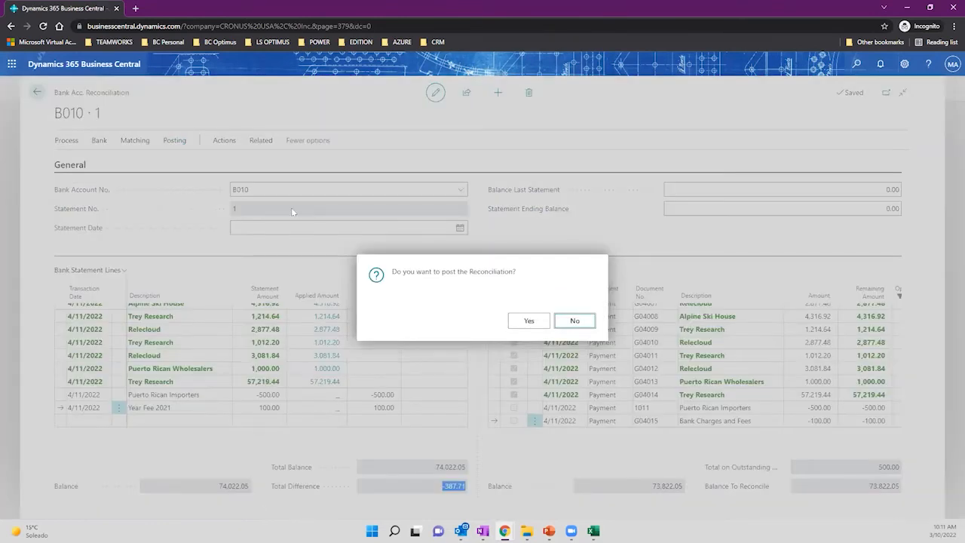
# Attempt to post, then enter Statement Date 4/11/2022 after the missing-date error.
pyautogui.click(527, 321)
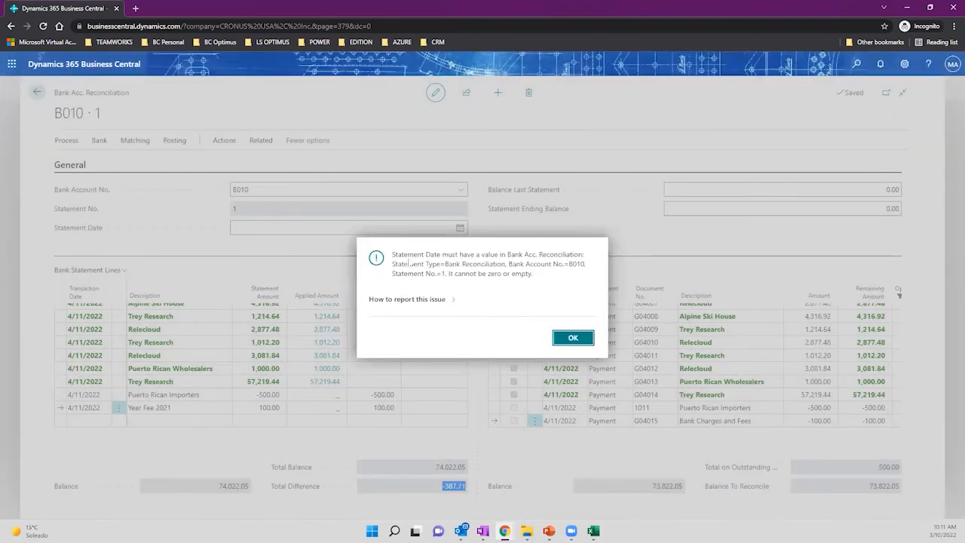
pyautogui.click(557, 336)
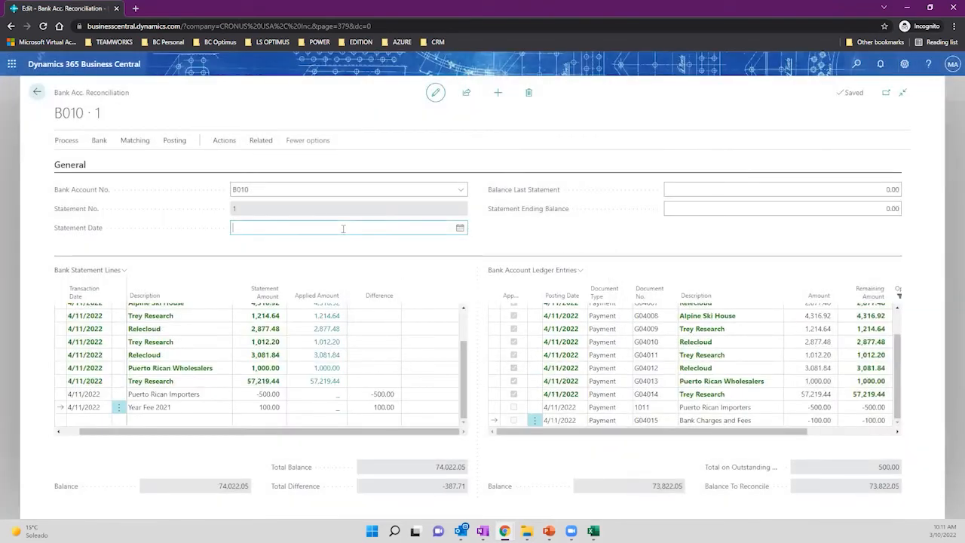
pyautogui.click(343, 227)
pyautogui.write('4/11/2022')
pyautogui.press('Tab')
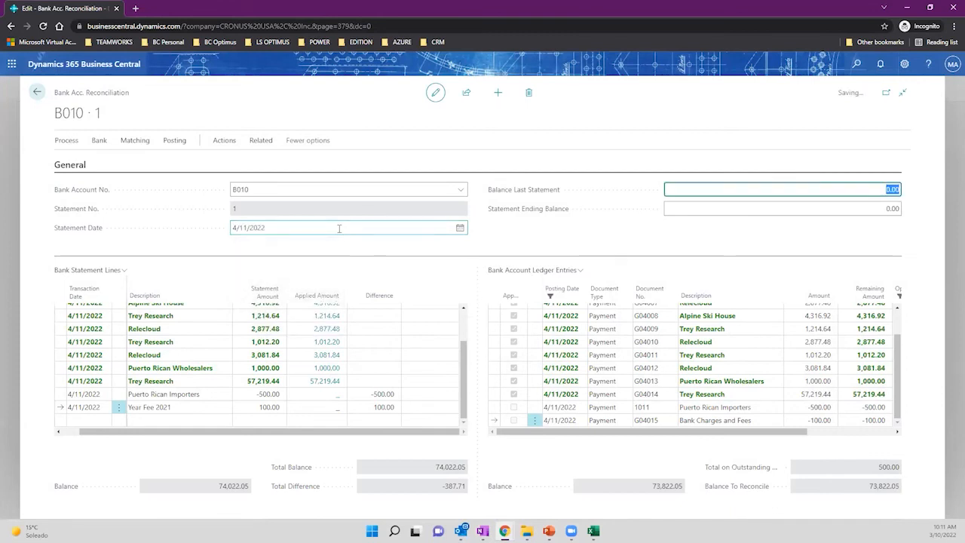
pyautogui.click(280, 226)
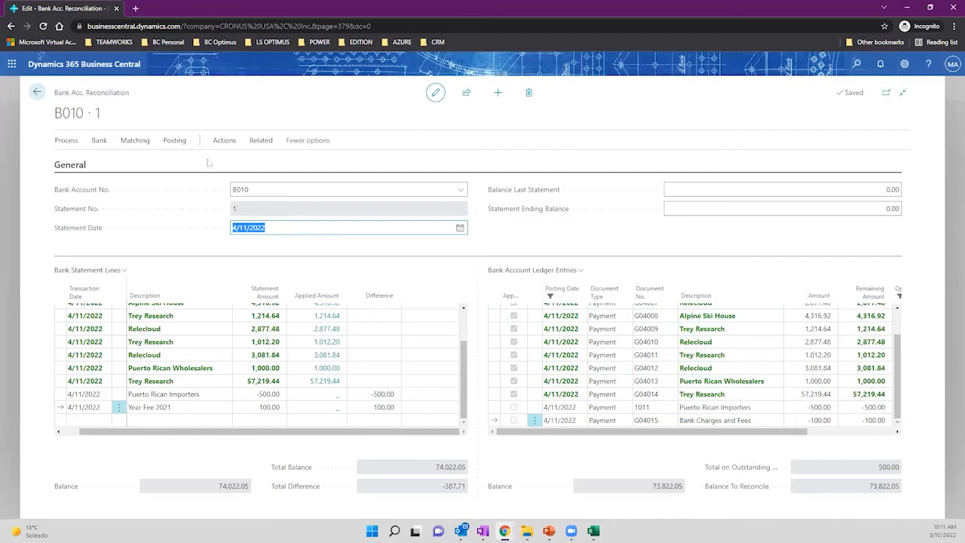
pyautogui.click(175, 141)
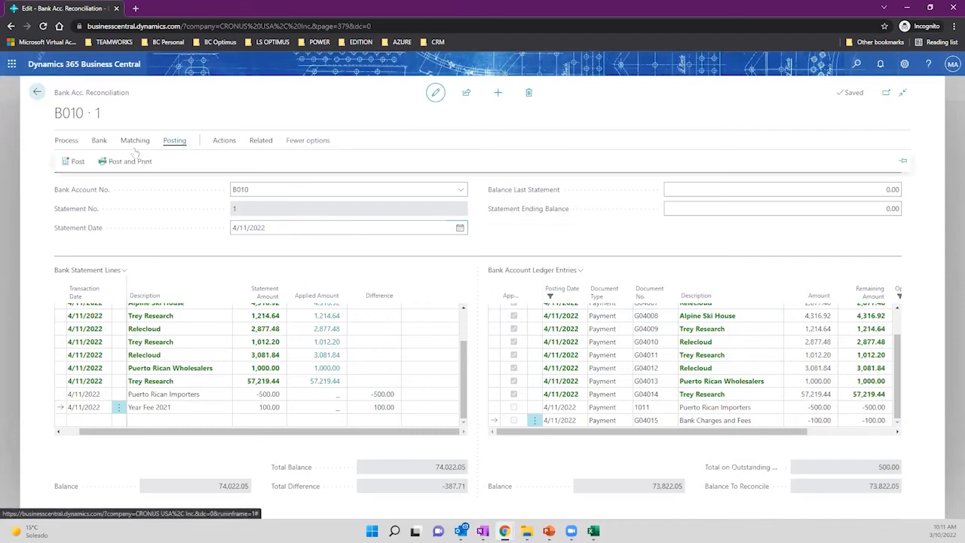
pyautogui.click(72, 161)
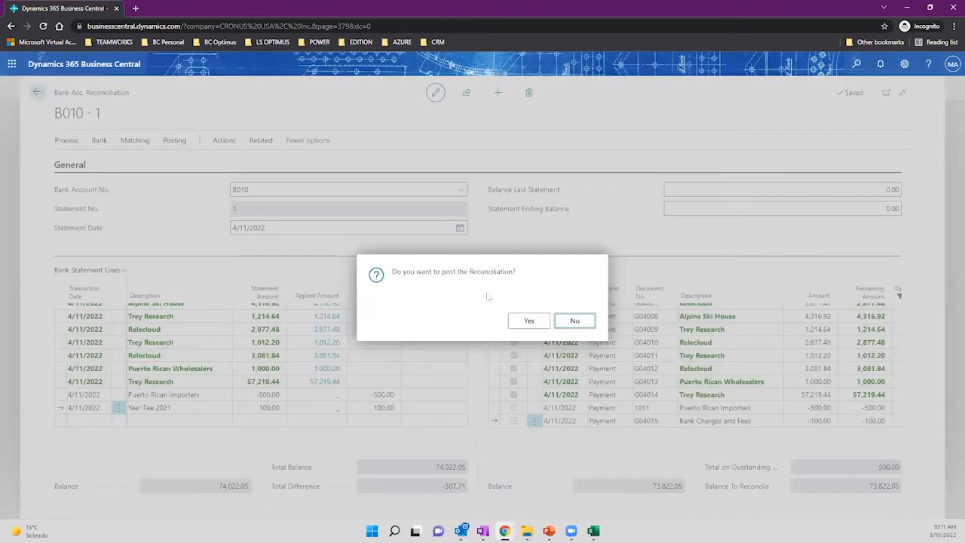
pyautogui.click(529, 322)
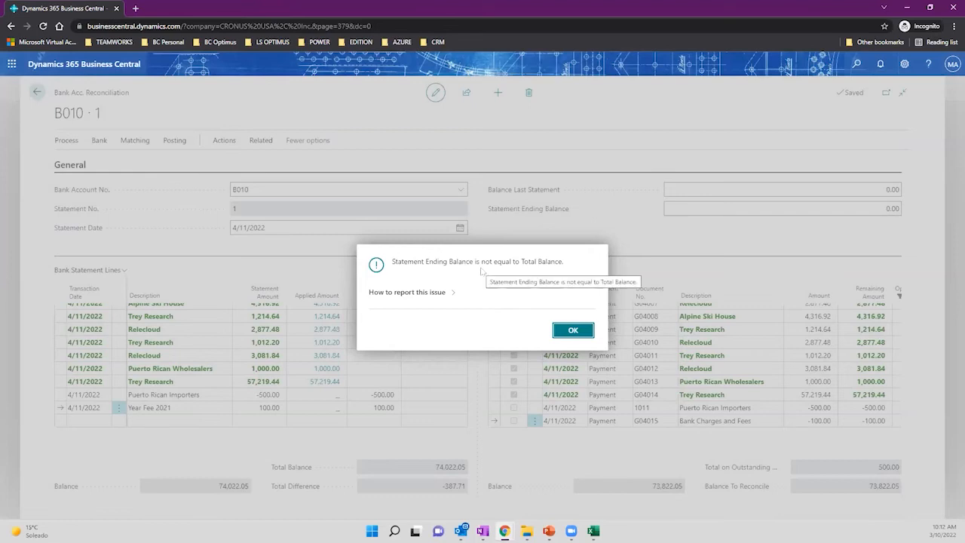
pyautogui.click(564, 331)
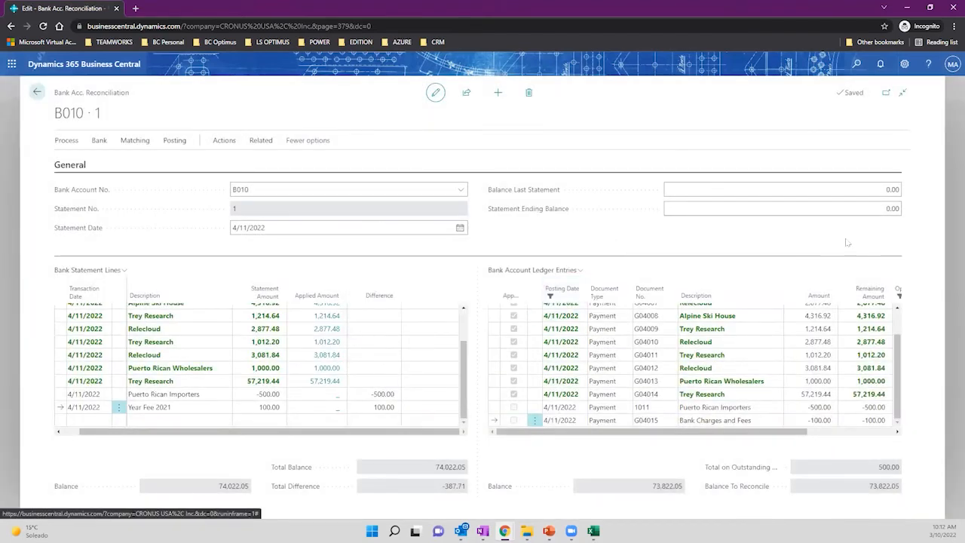
pyautogui.click(884, 211)
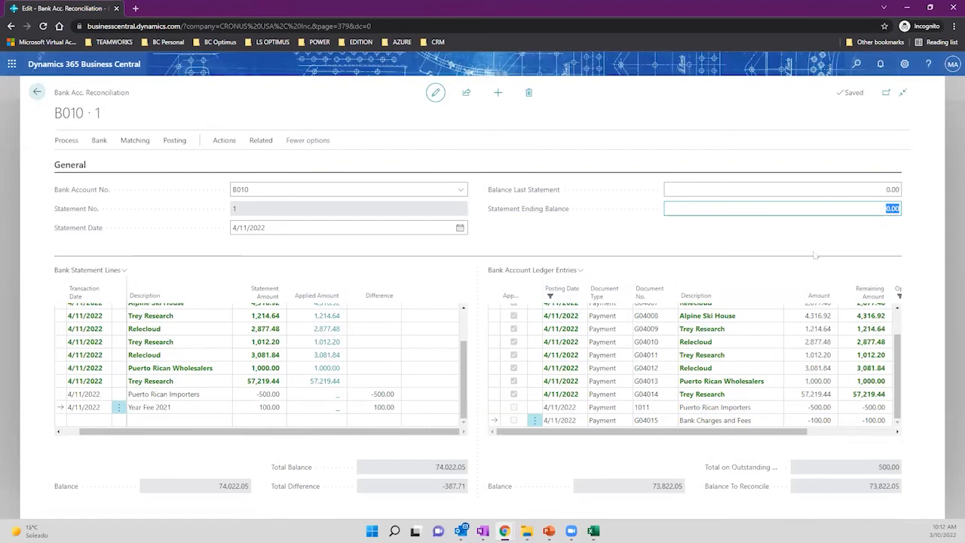
# Paste the Balance To Reconcile amount 73,822.05 into Statement Ending Balance.
pyautogui.scroll(1, 473, 342)
pyautogui.scroll(1, 473, 341)
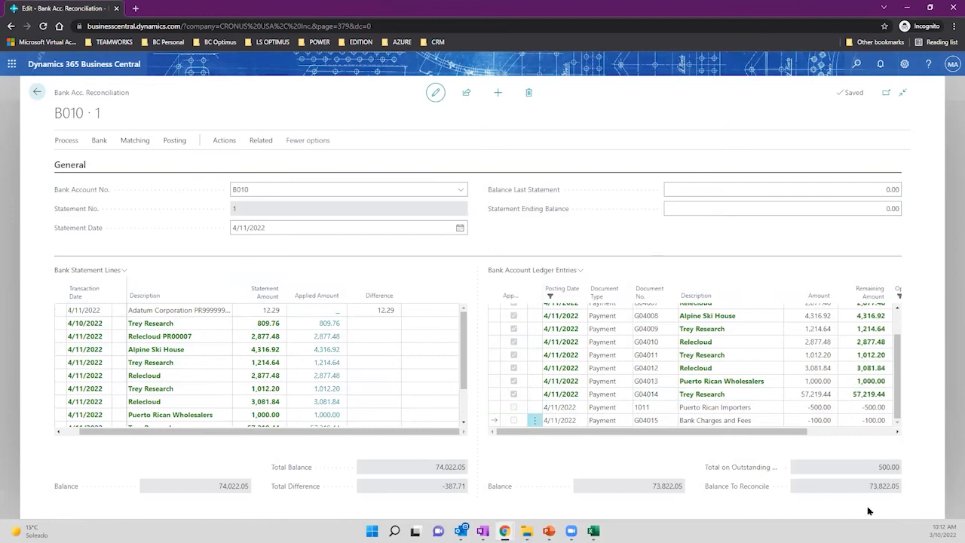
pyautogui.moveTo(869, 488); pyautogui.dragTo(900, 495)
pyautogui.hotkey('ctrl', 'c')
pyautogui.click(853, 209)
pyautogui.hotkey('ctrl', 'v')
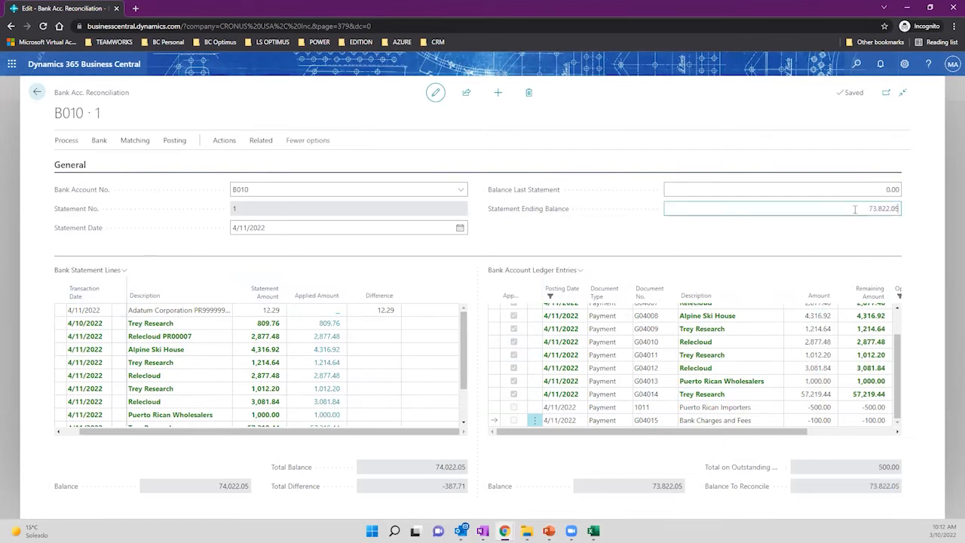
pyautogui.press('Tab')
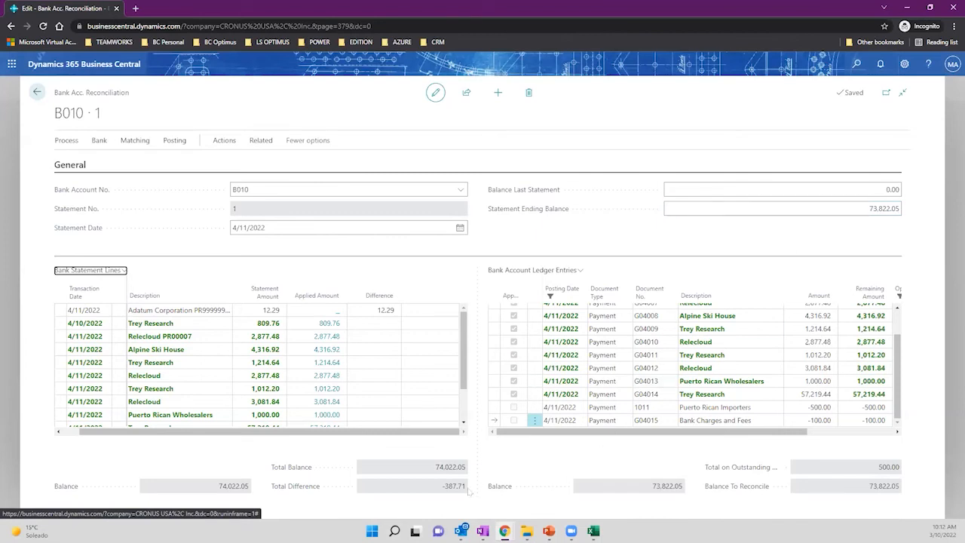
# Widen the Description column and inspect the Adatum Corporation line's 12.29 difference.
pyautogui.click(390, 313)
pyautogui.click(373, 311)
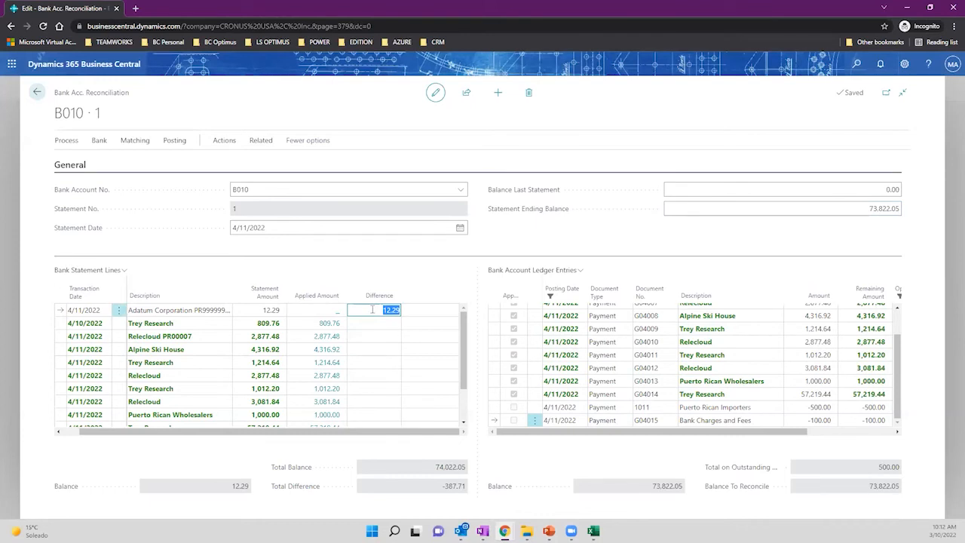
pyautogui.scroll(-3, 372, 310)
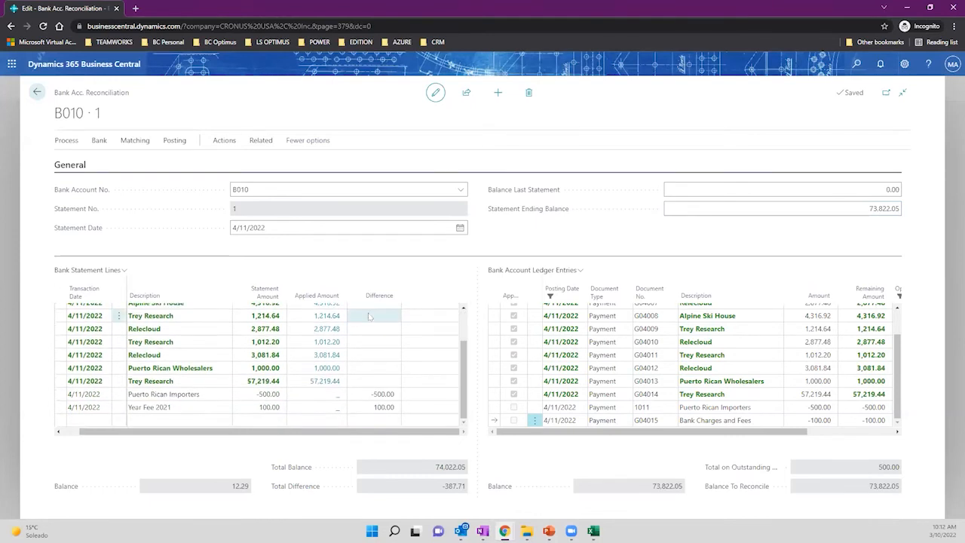
pyautogui.scroll(3, 370, 316)
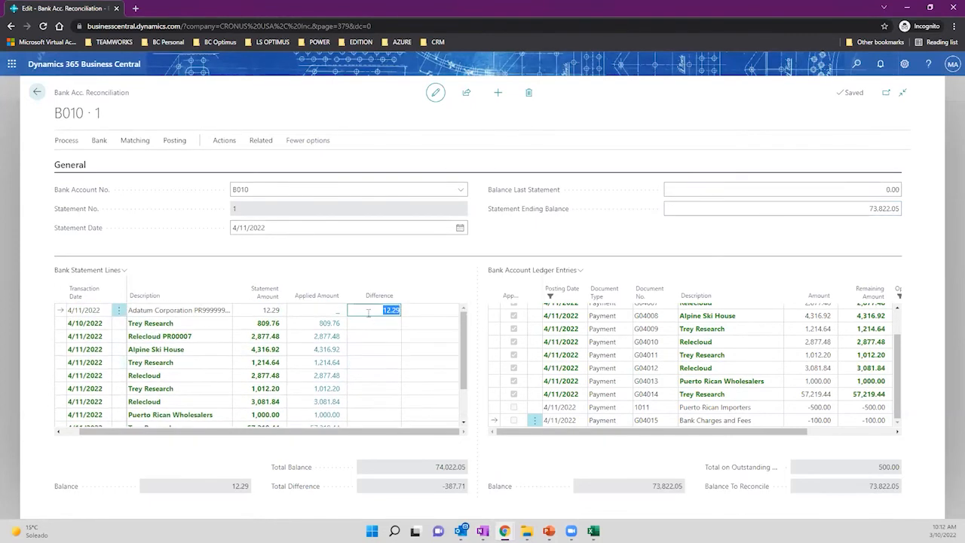
pyautogui.doubleClick(234, 299)
pyautogui.click(290, 311)
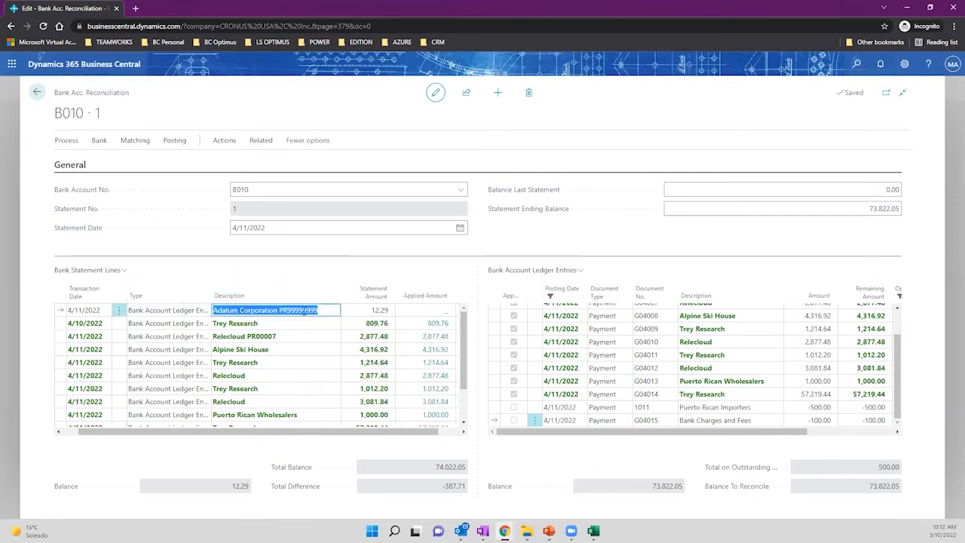
pyautogui.click(332, 309)
pyautogui.click(136, 141)
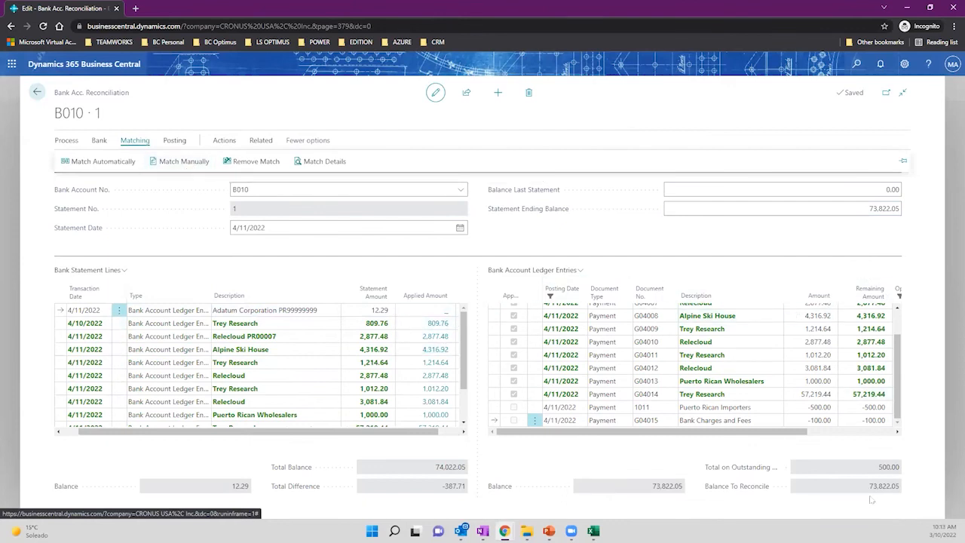
pyautogui.moveTo(870, 489); pyautogui.dragTo(900, 491)
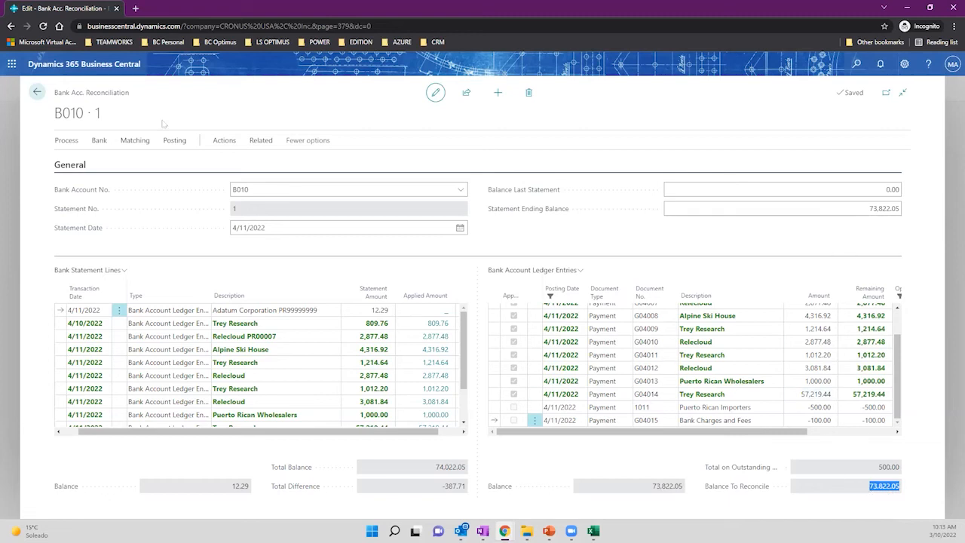
pyautogui.click(856, 67)
pyautogui.write('chart of accounts')
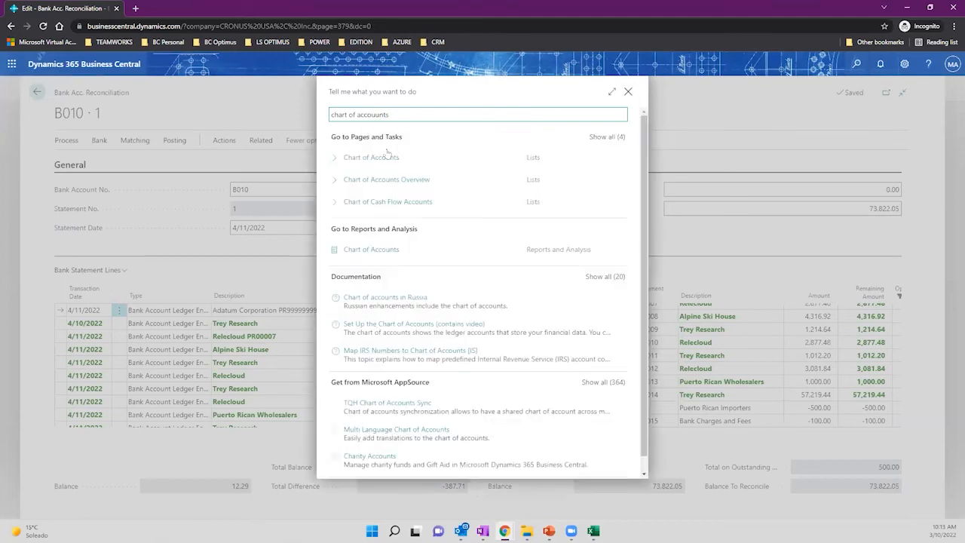
pyautogui.click(387, 157)
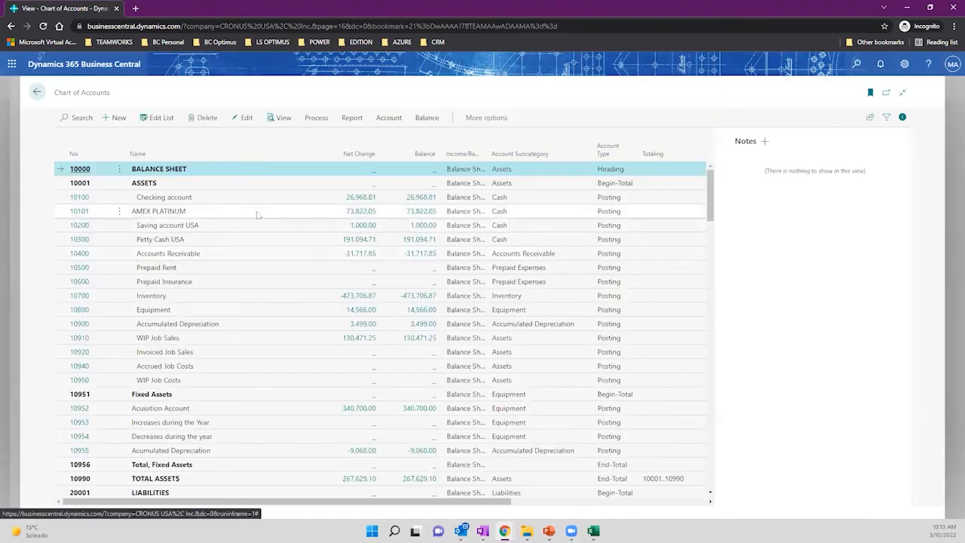
pyautogui.click(257, 215)
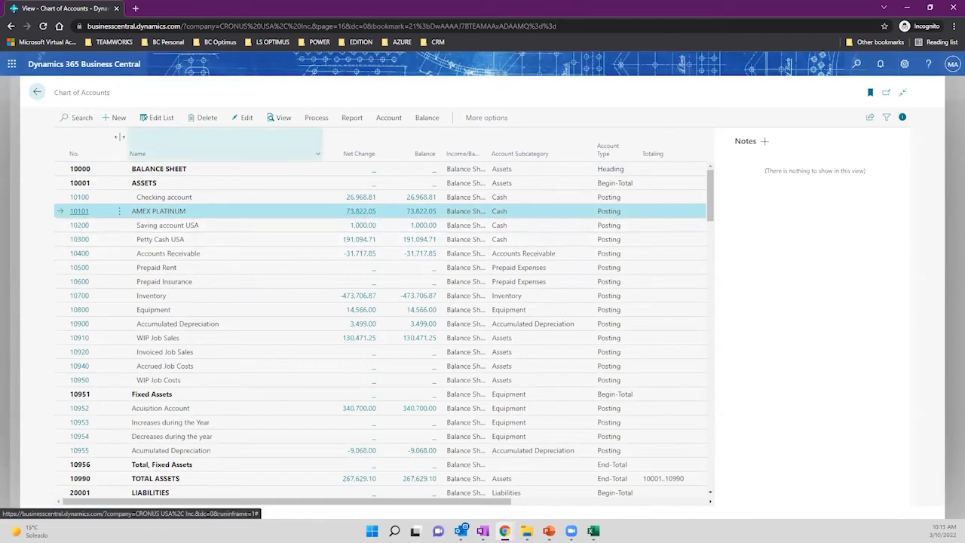
pyautogui.click(36, 92)
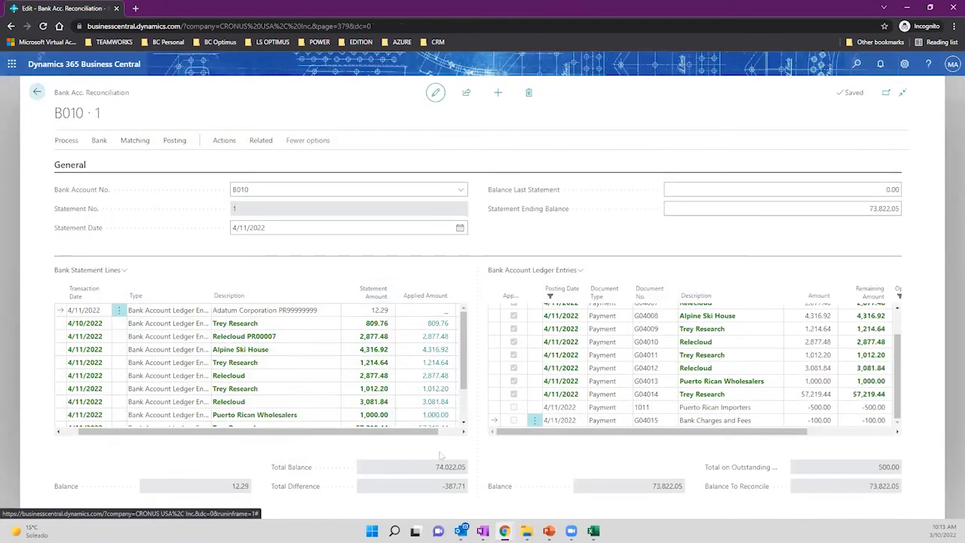
pyautogui.doubleClick(457, 490)
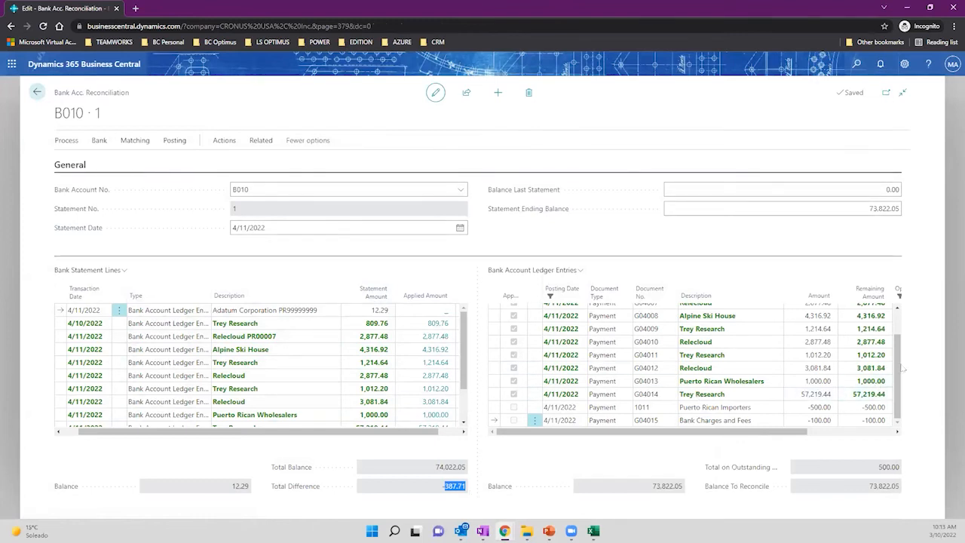
pyautogui.moveTo(900, 369); pyautogui.dragTo(907, 330)
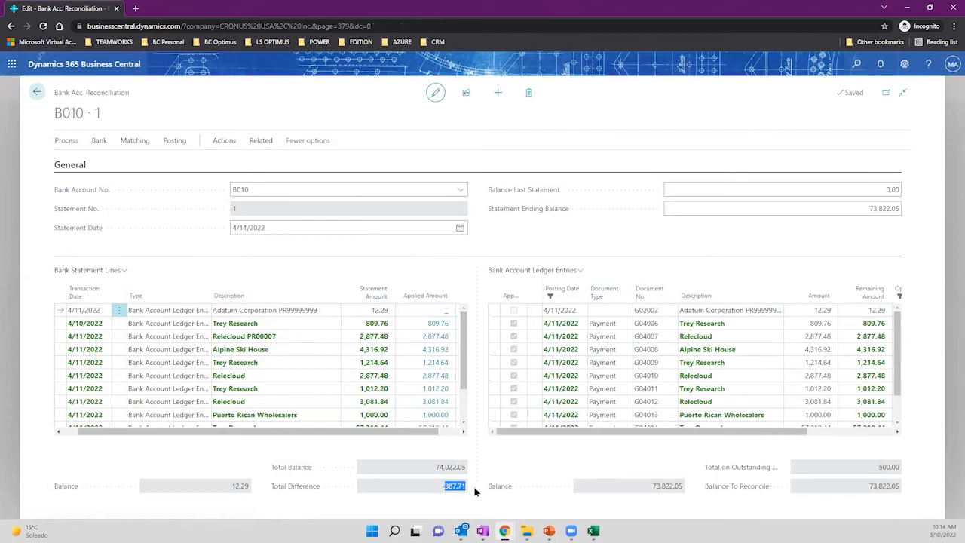
pyautogui.click(374, 311)
pyautogui.scroll(-1, 387, 348)
pyautogui.scroll(2, 386, 345)
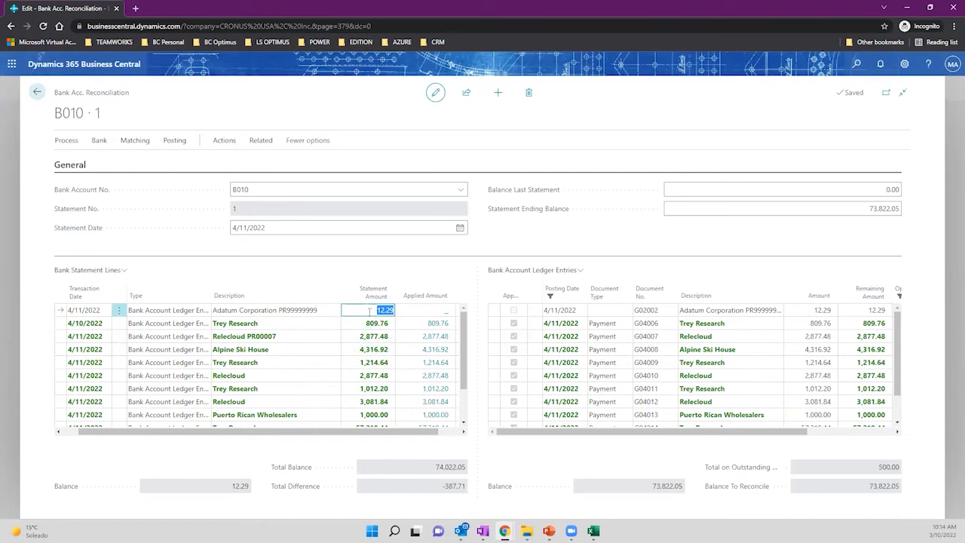
pyautogui.scroll(-2, 370, 311)
pyautogui.click(369, 394)
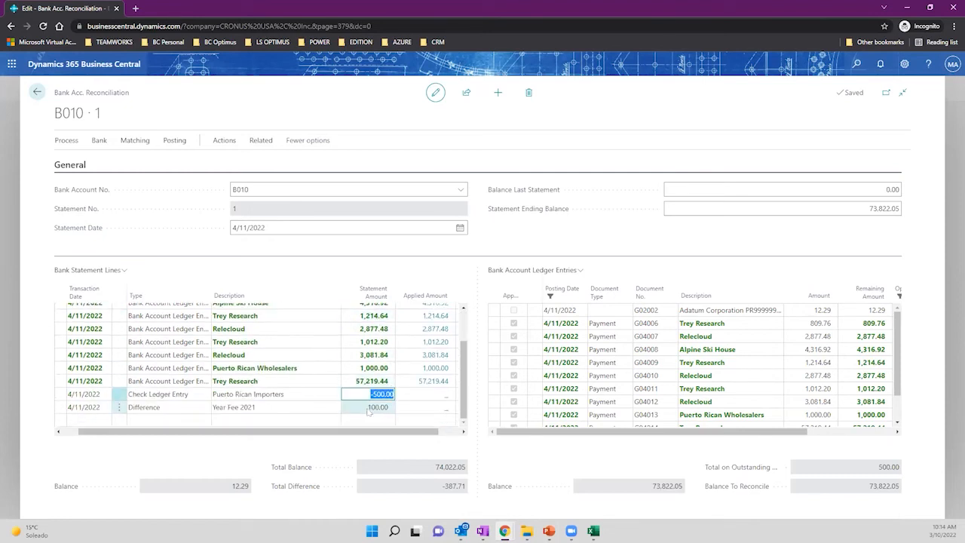
pyautogui.click(364, 407)
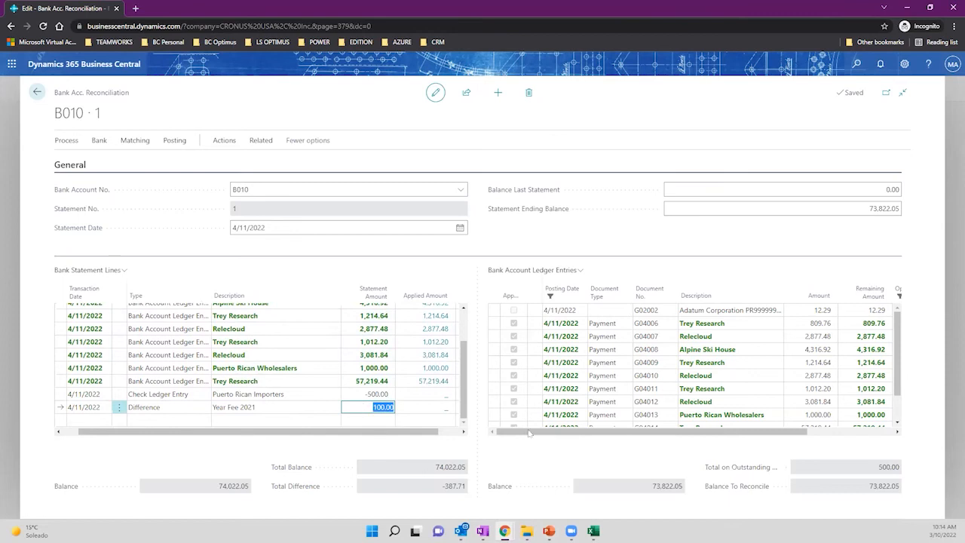
pyautogui.moveTo(434, 469); pyautogui.dragTo(466, 469)
pyautogui.hotkey('ctrl', 'c')
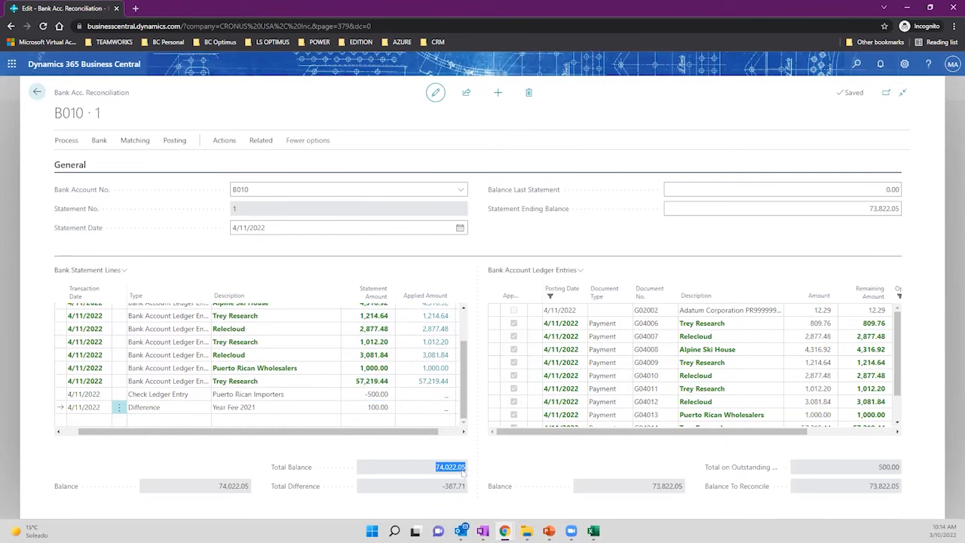
pyautogui.click(858, 214)
pyautogui.hotkey('ctrl', 'v')
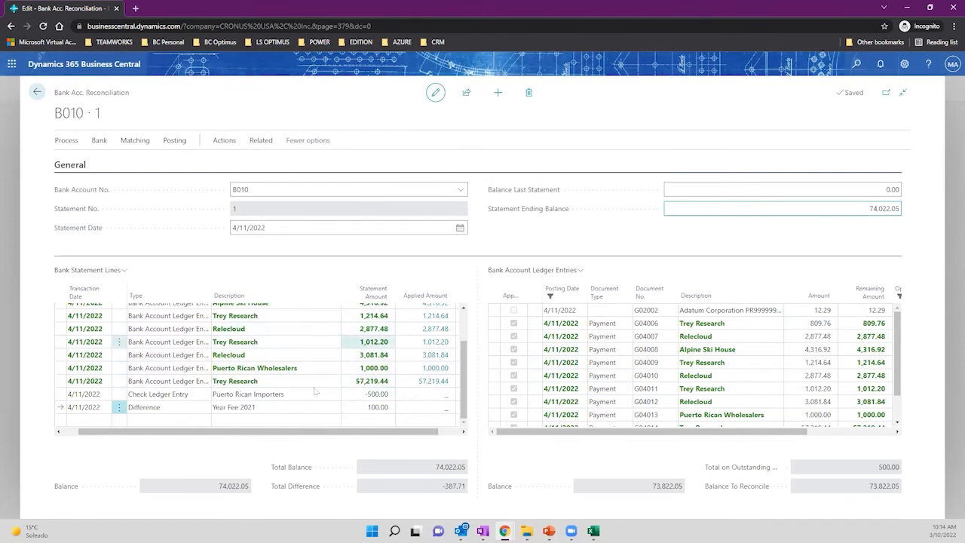
pyautogui.click(864, 210)
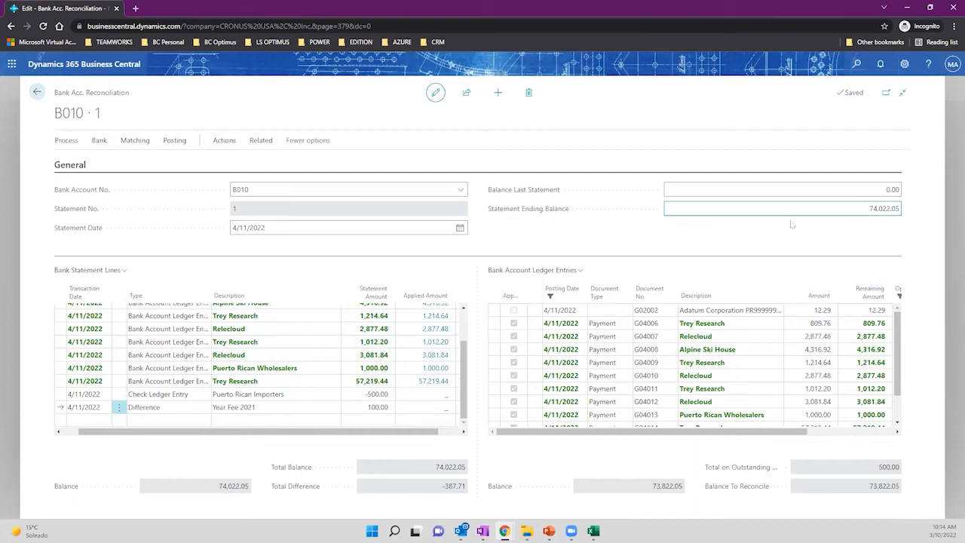
pyautogui.moveTo(435, 468); pyautogui.dragTo(469, 469)
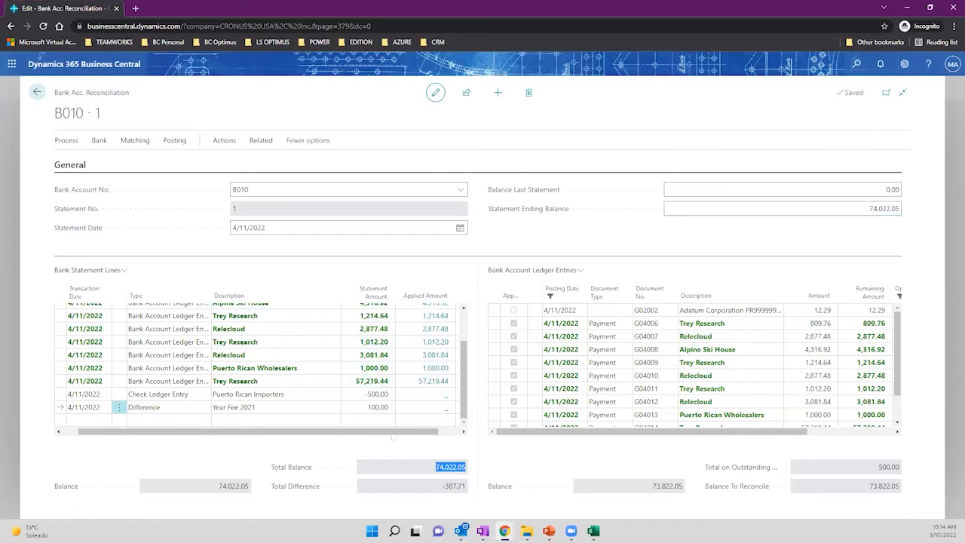
pyautogui.click(368, 395)
pyautogui.click(369, 408)
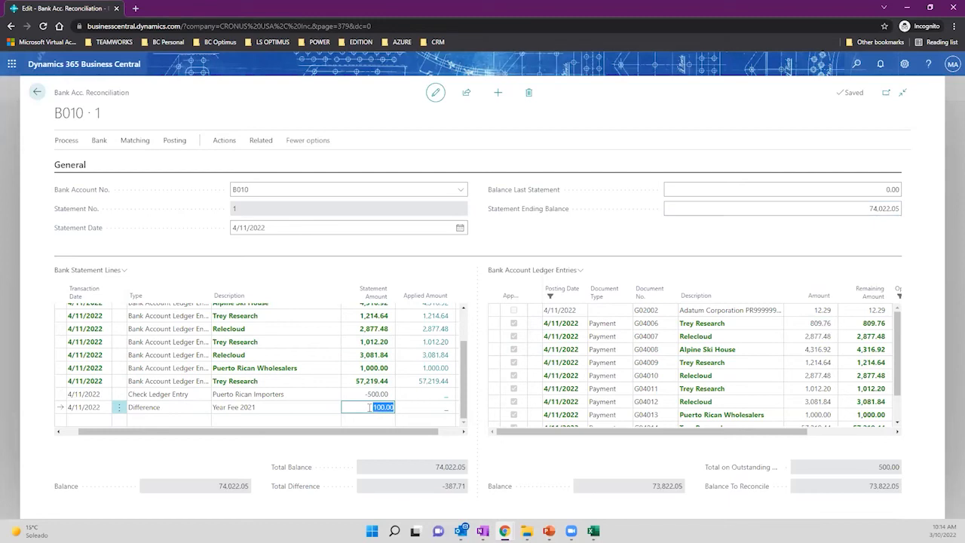
pyautogui.moveTo(442, 482); pyautogui.dragTo(465, 489)
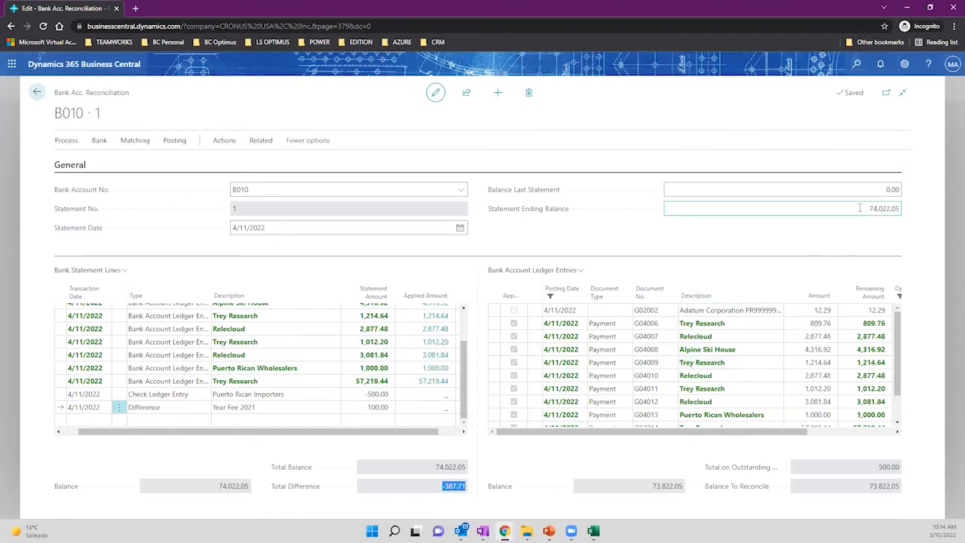
pyautogui.moveTo(867, 209); pyautogui.dragTo(907, 212)
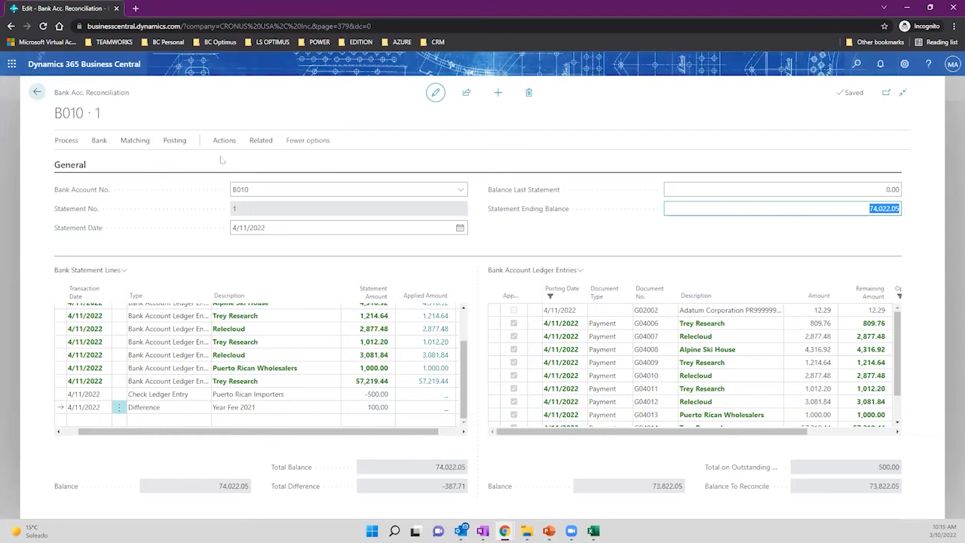
pyautogui.click(174, 141)
pyautogui.click(69, 162)
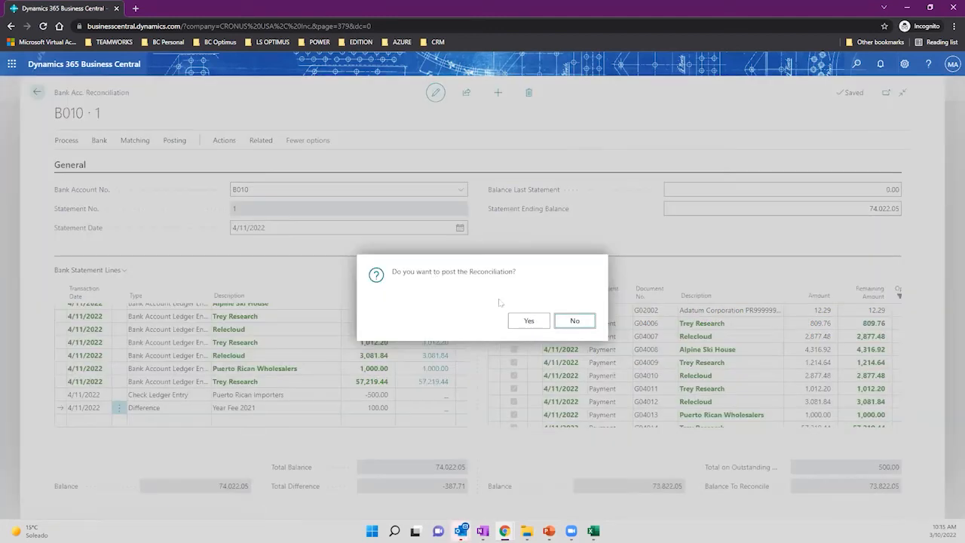
pyautogui.click(528, 321)
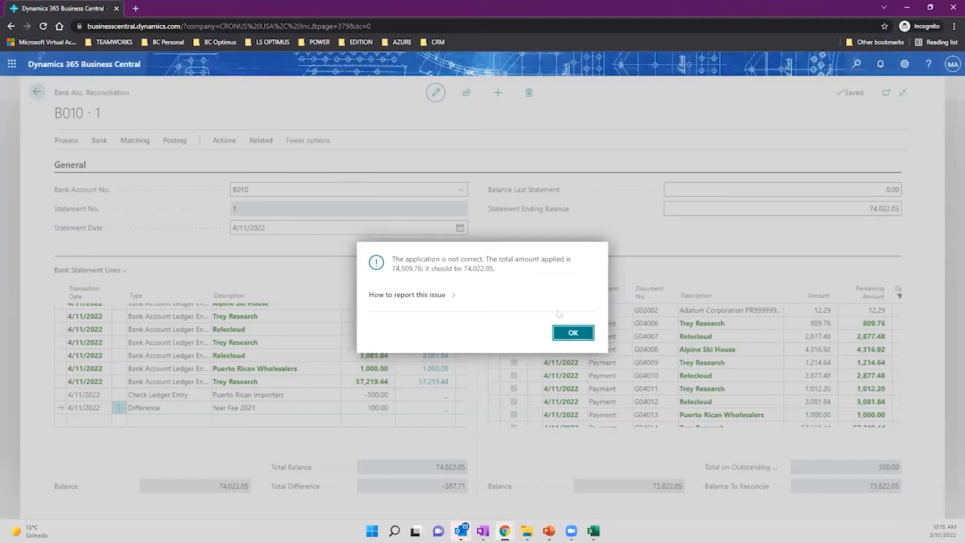
pyautogui.click(573, 333)
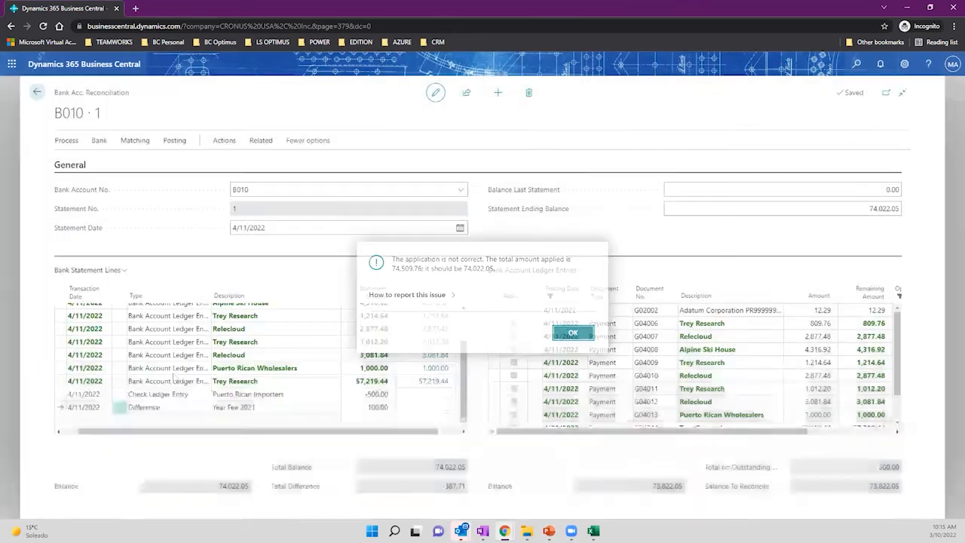
pyautogui.click(119, 398)
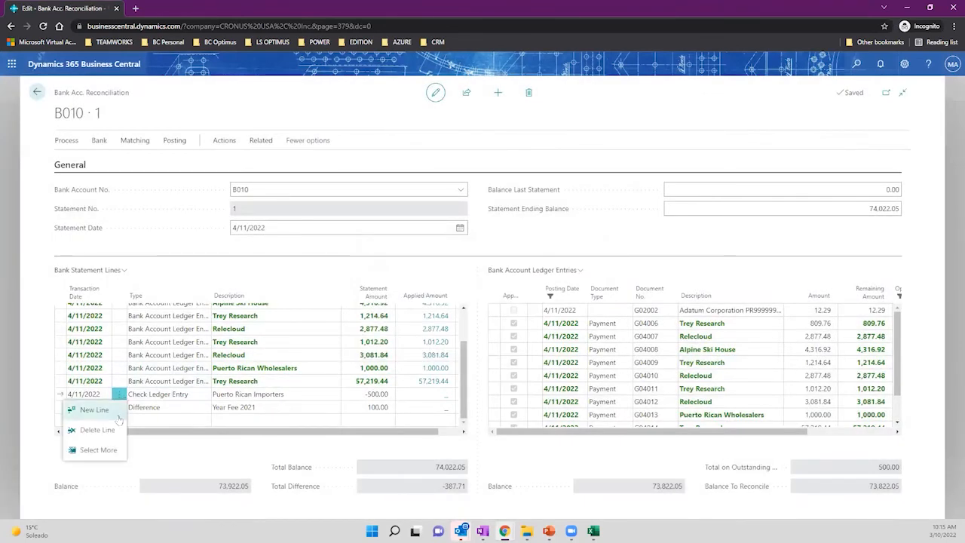
# Delete the Puerto Rican Importers -500.00, Year Fee 2021 and Adatum 12.29 statement lines.
pyautogui.click(90, 430)
pyautogui.click(528, 324)
pyautogui.click(118, 408)
pyautogui.click(98, 442)
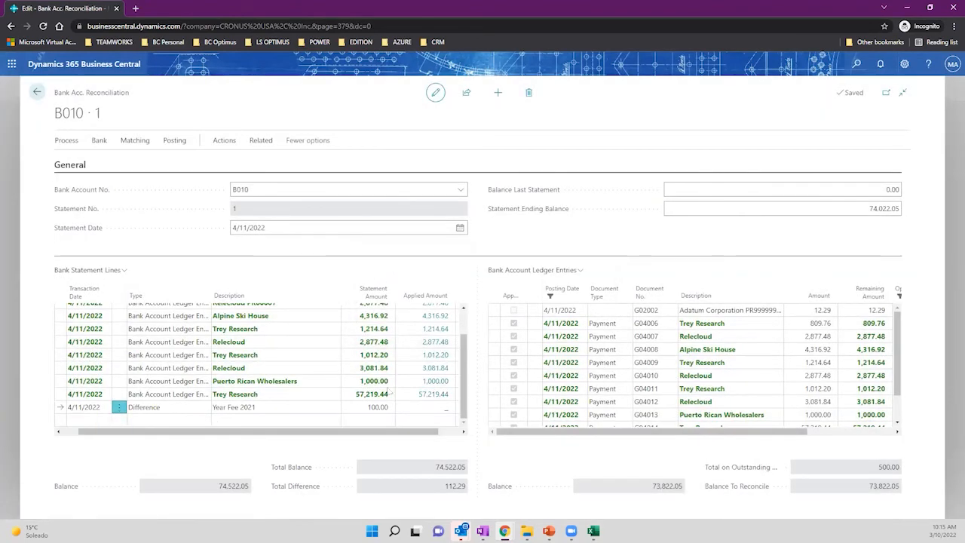
pyautogui.click(529, 321)
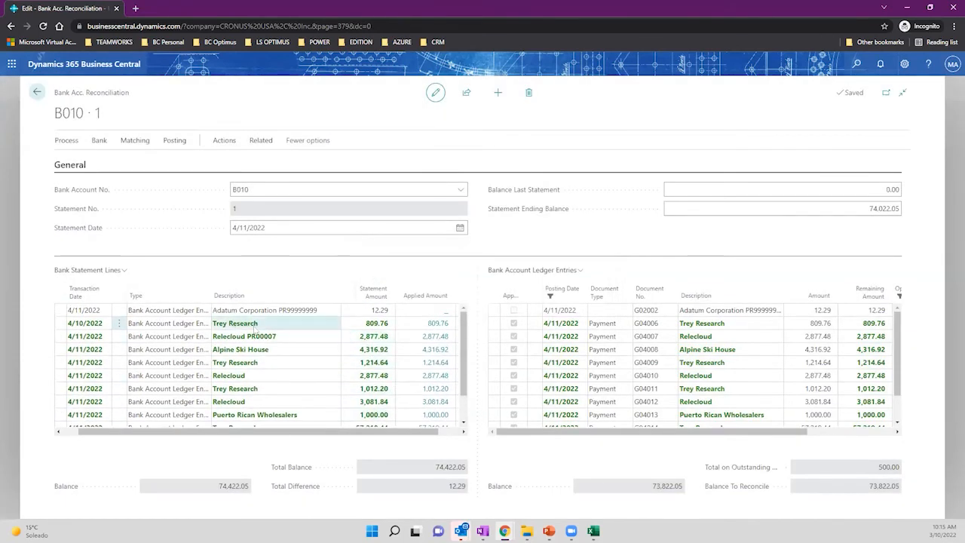
pyautogui.click(120, 310)
pyautogui.click(98, 346)
pyautogui.click(531, 322)
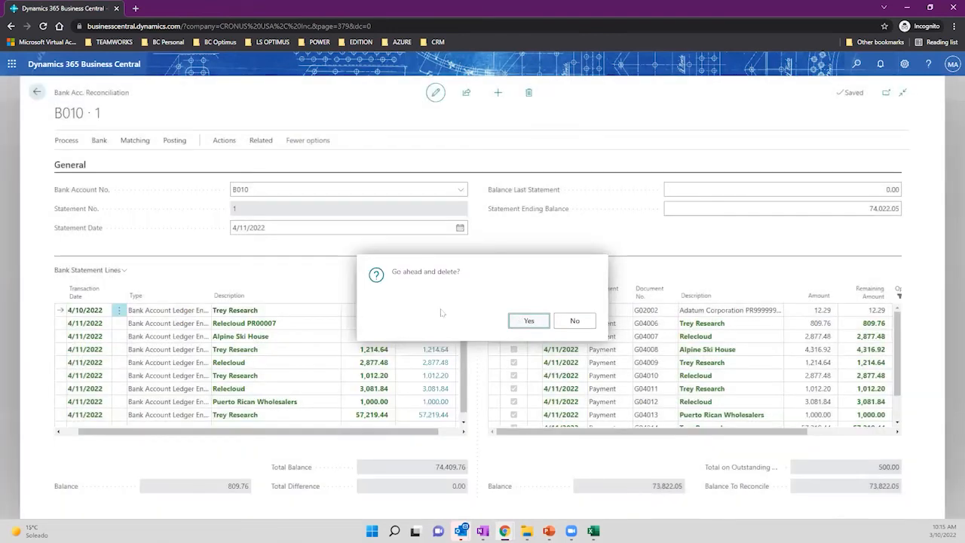
pyautogui.click(379, 343)
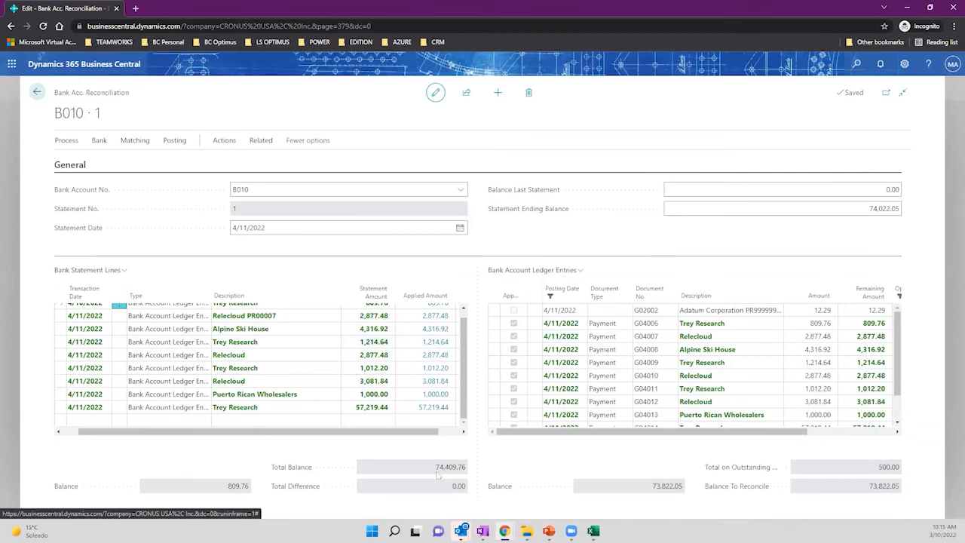
# Copy the 74,409.76 Total Balance into Statement Ending Balance.
pyautogui.moveTo(438, 471); pyautogui.dragTo(468, 469)
pyautogui.hotkey('ctrl', 'c')
pyautogui.click(870, 214)
pyautogui.hotkey('ctrl', 'v')
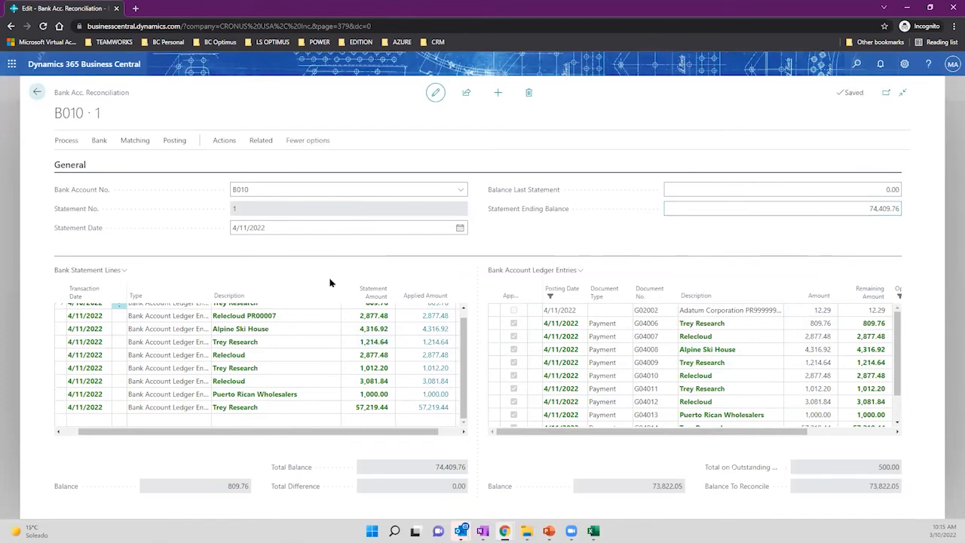
pyautogui.scroll(1, 461, 332)
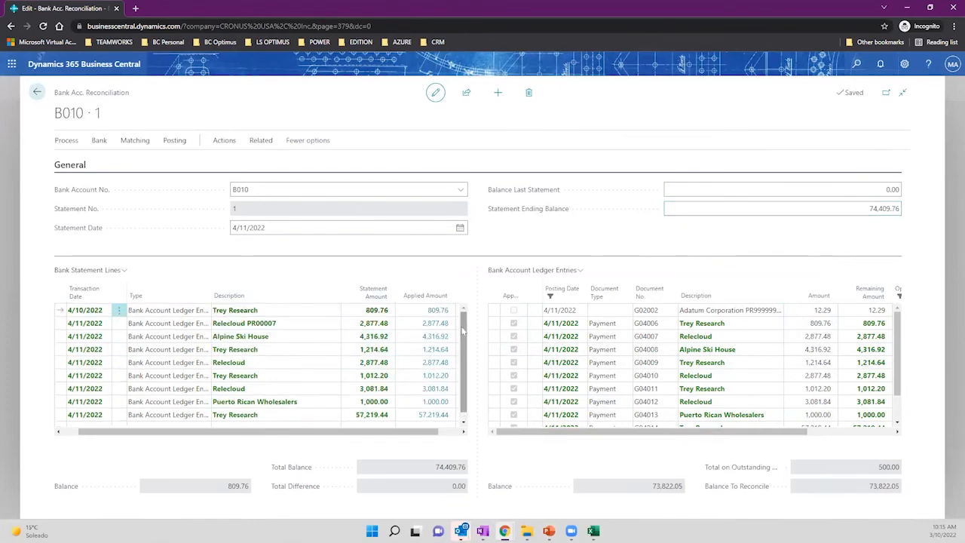
pyautogui.click(174, 141)
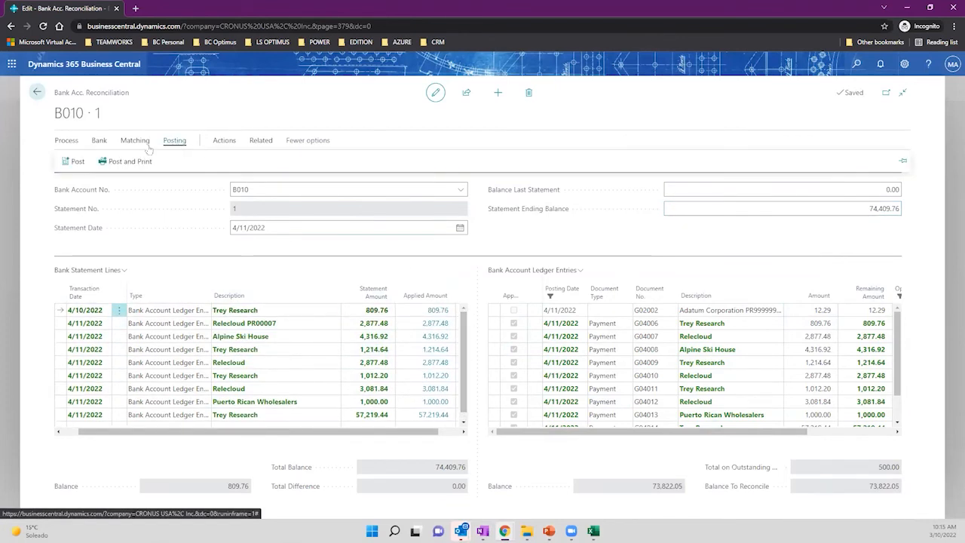
# Post the balanced reconciliation and create a new reconciliation for bank account B010.
pyautogui.click(76, 161)
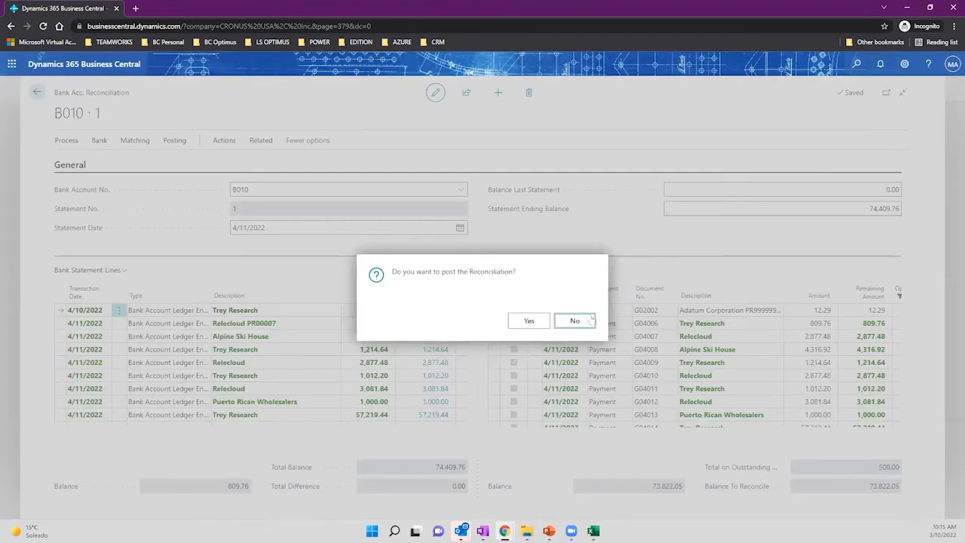
pyautogui.click(528, 321)
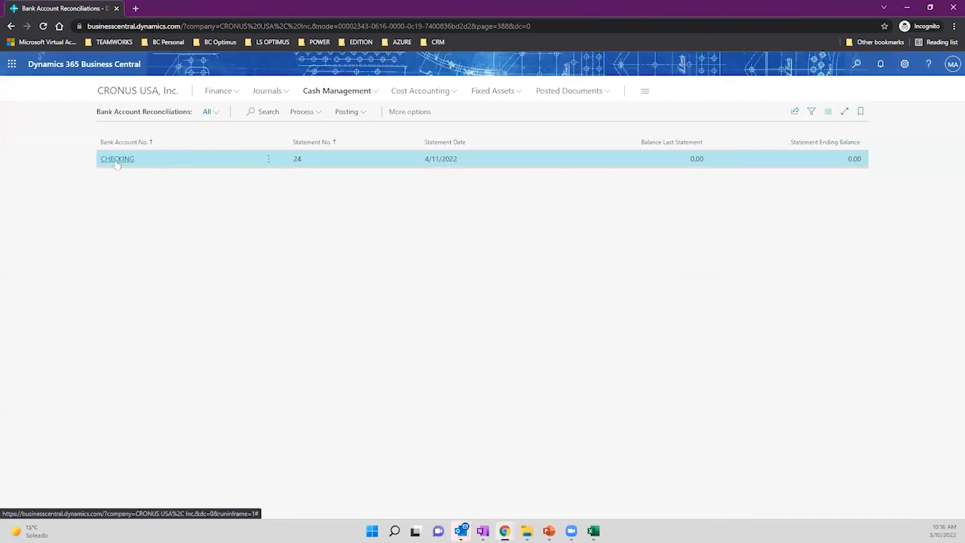
pyautogui.click(316, 119)
pyautogui.click(317, 131)
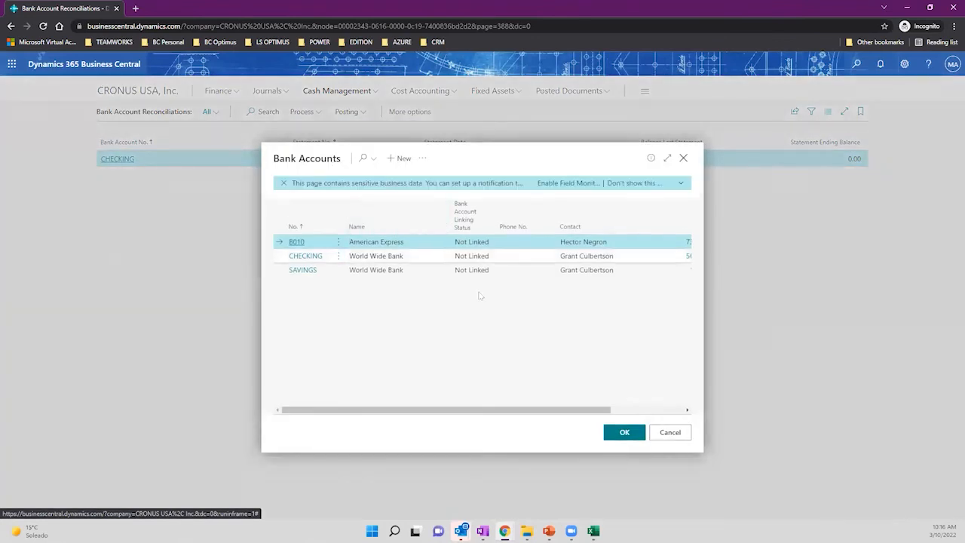
pyautogui.click(623, 433)
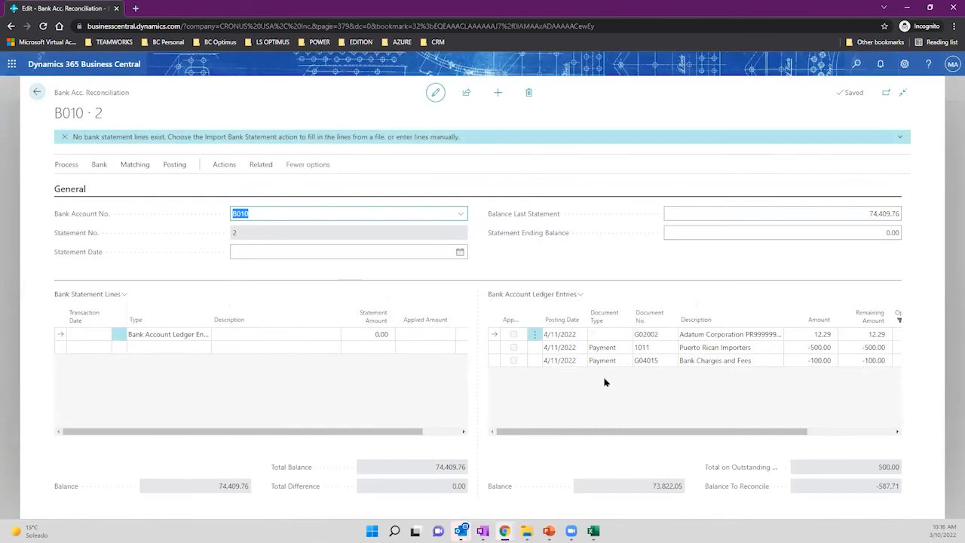
# Review the open ledger entries: Adatum 12.29, Puerto Rican Importers -500.00 and Bank Charges -100.00.
pyautogui.click(831, 337)
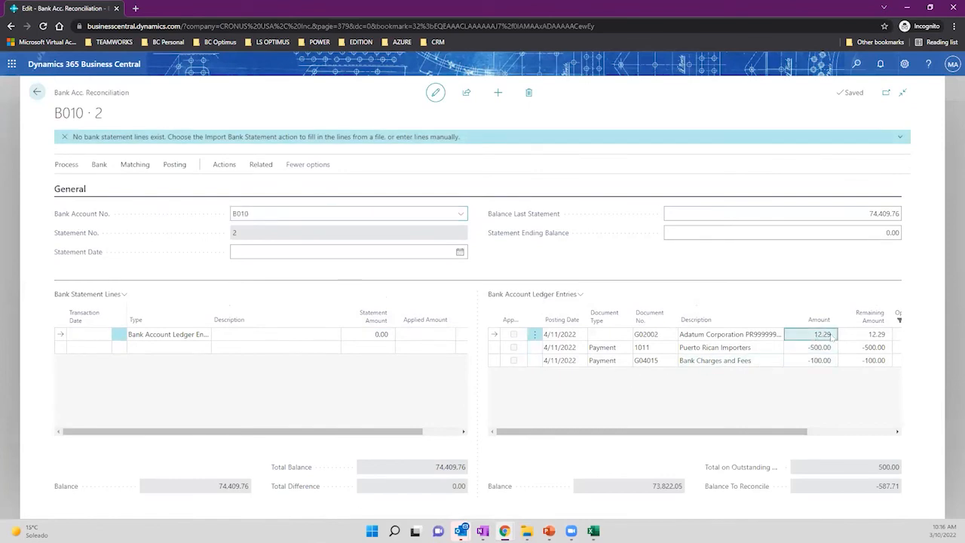
pyautogui.moveTo(789, 326); pyautogui.dragTo(811, 327)
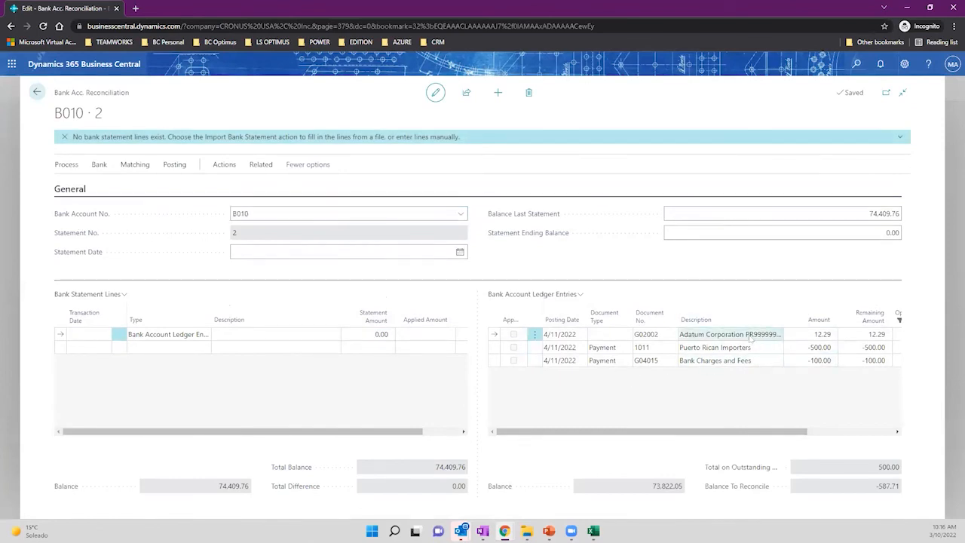
pyautogui.moveTo(746, 337); pyautogui.dragTo(792, 337)
pyautogui.click(769, 340)
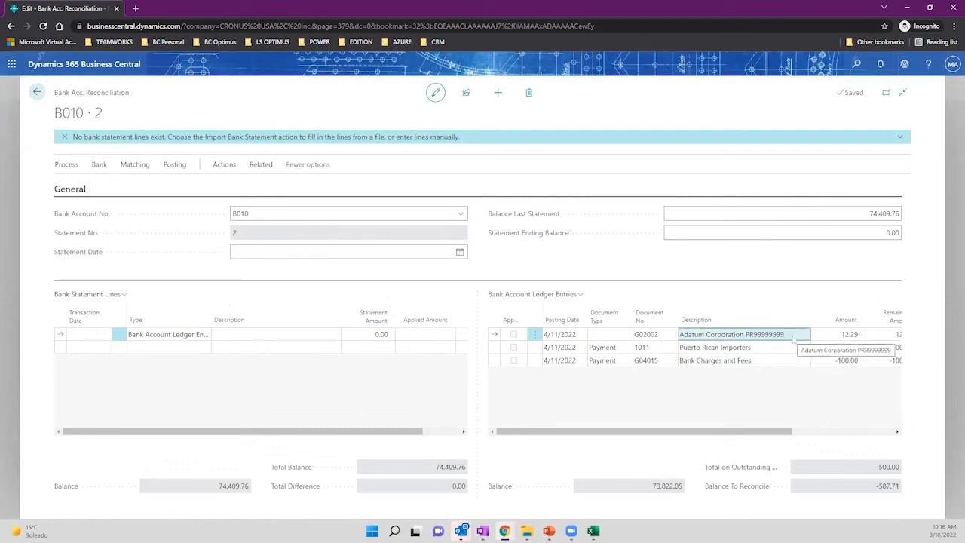
pyautogui.click(780, 347)
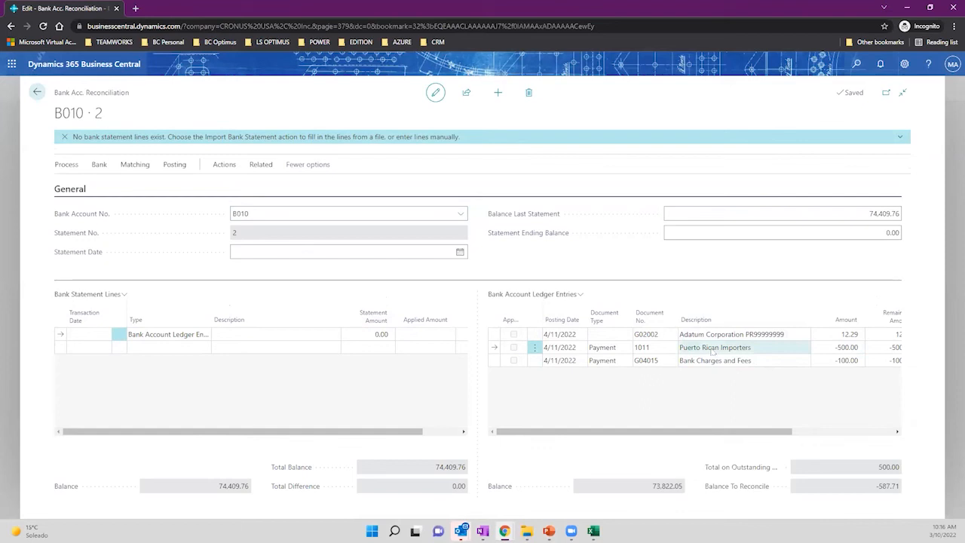
pyautogui.click(849, 347)
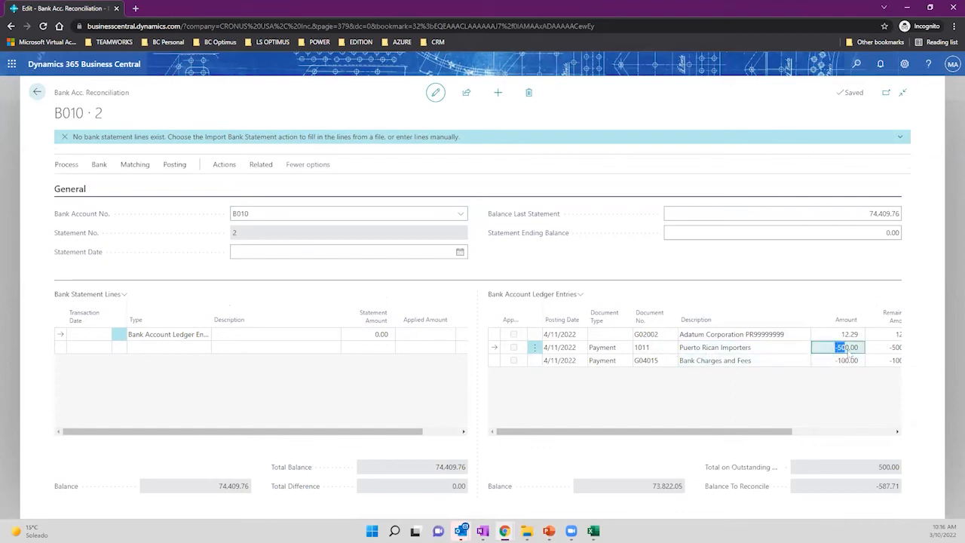
pyautogui.click(860, 350)
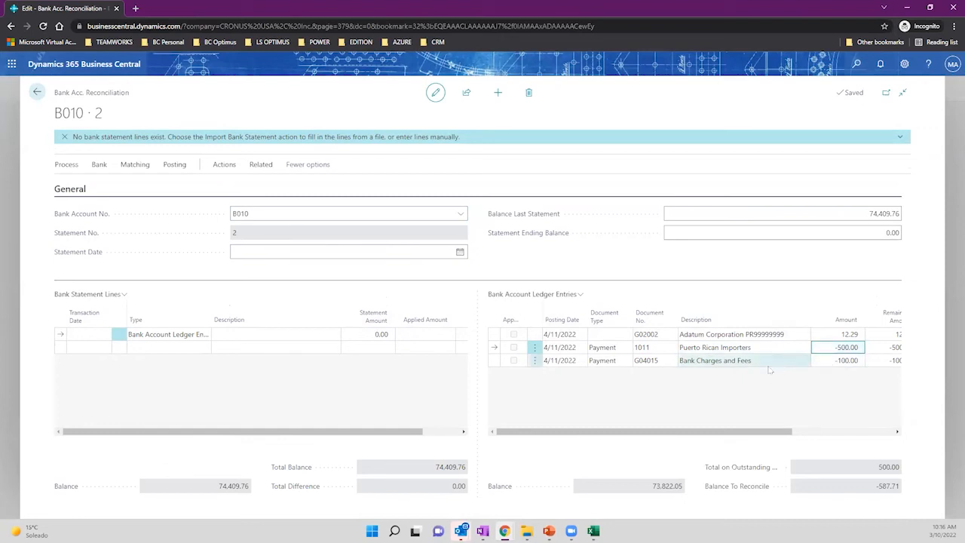
pyautogui.moveTo(746, 361); pyautogui.dragTo(679, 361)
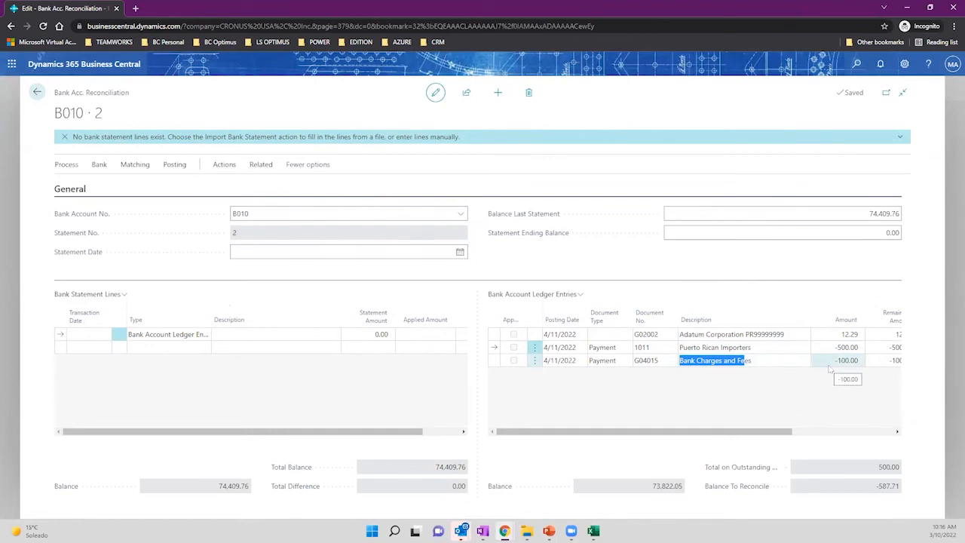
pyautogui.moveTo(829, 368); pyautogui.dragTo(858, 369)
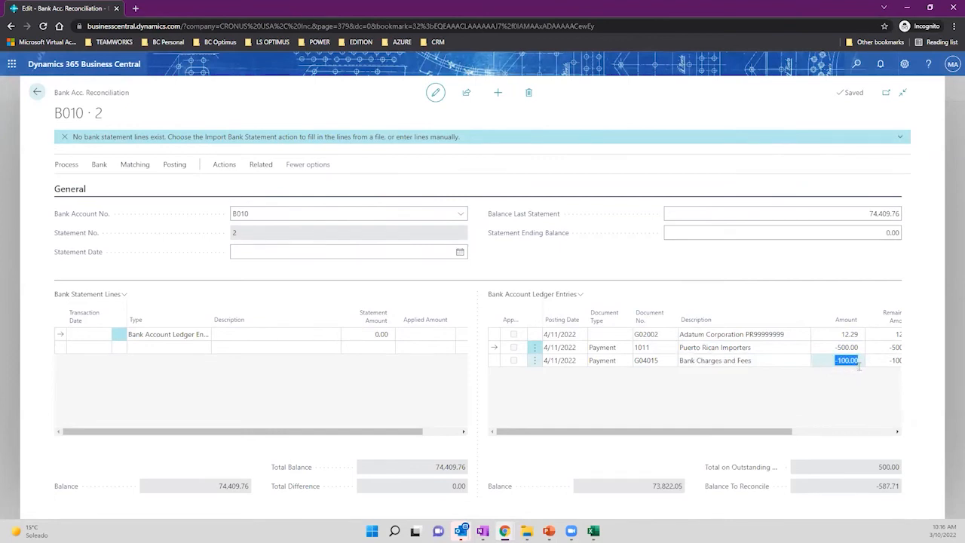
pyautogui.click(859, 367)
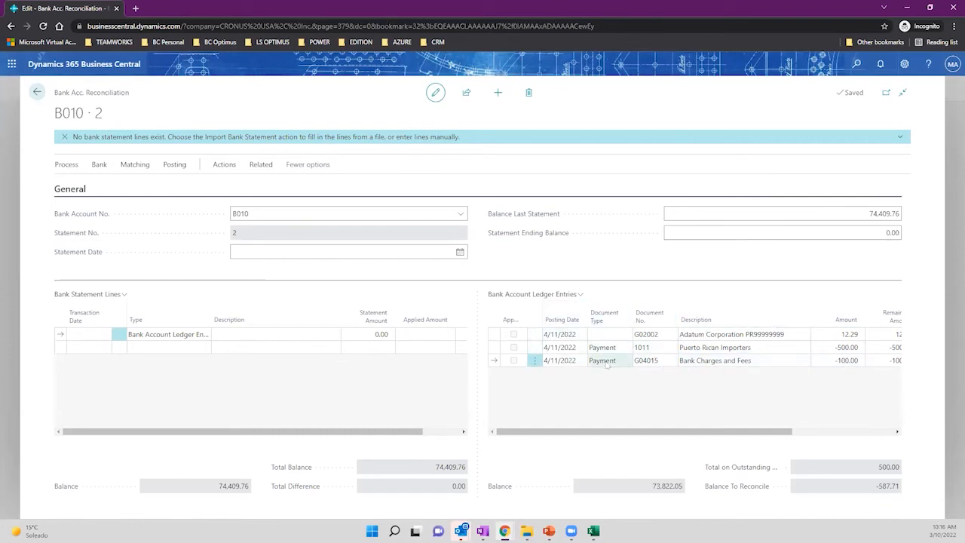
pyautogui.click(74, 165)
# Suggest statement lines with an ending date of 4/11/2022.
pyautogui.click(93, 186)
pyautogui.click(501, 295)
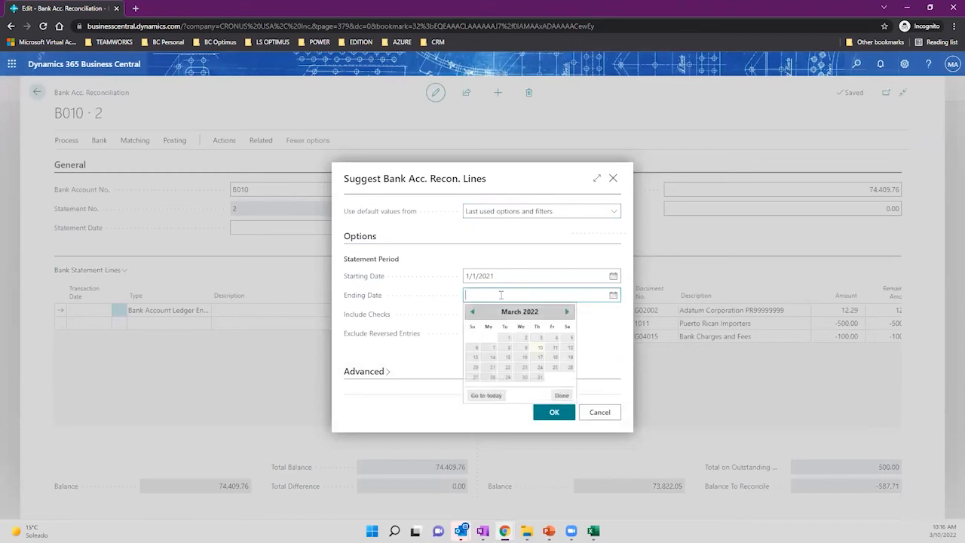
pyautogui.write('4/11/2022')
pyautogui.press('Tab')
pyautogui.click(542, 412)
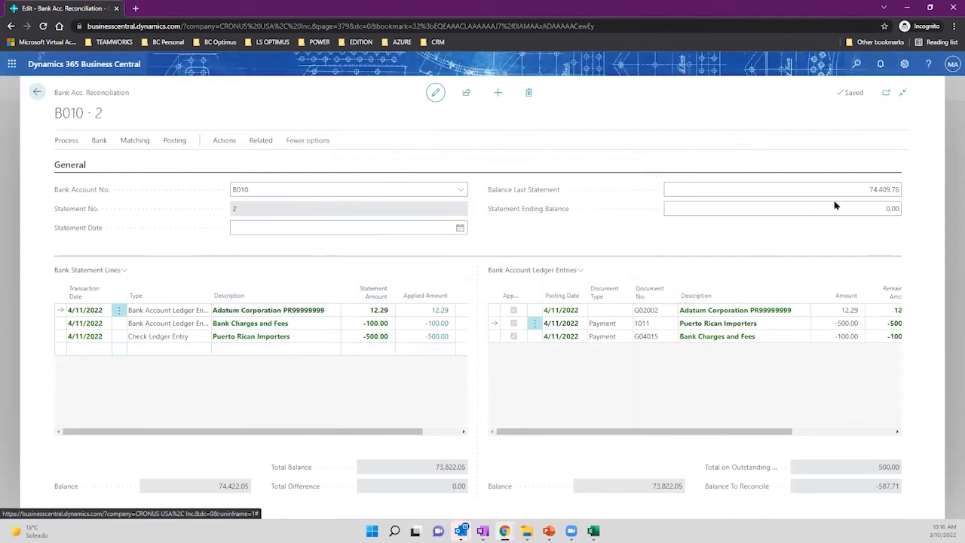
# Set Statement Ending Balance to 73,822.05 and Statement Date to 4/11/2022, then return to the list.
pyautogui.click(867, 190)
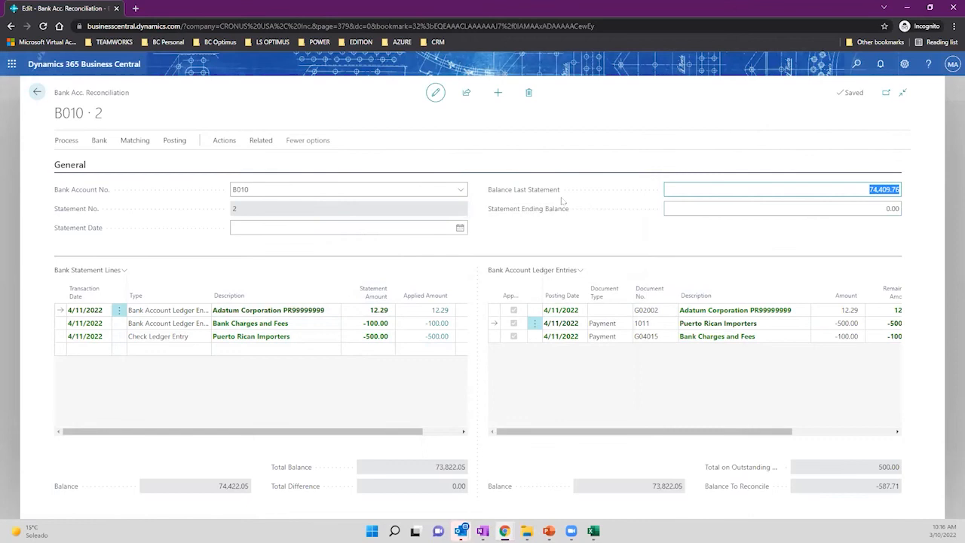
pyautogui.moveTo(538, 190)
pyautogui.moveTo(436, 473); pyautogui.dragTo(469, 472)
pyautogui.hotkey('ctrl', 'c')
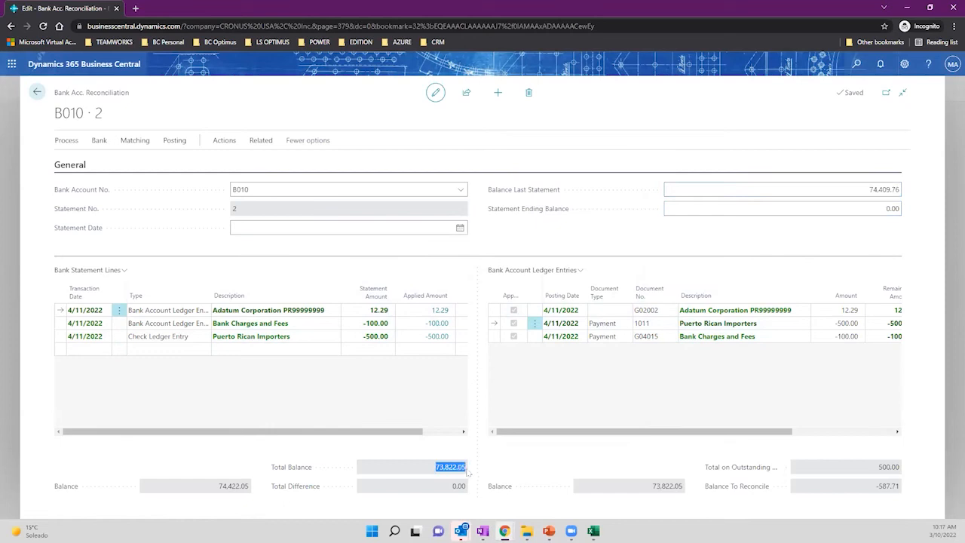
pyautogui.click(884, 214)
pyautogui.hotkey('ctrl', 'v')
pyautogui.click(819, 231)
pyautogui.click(328, 229)
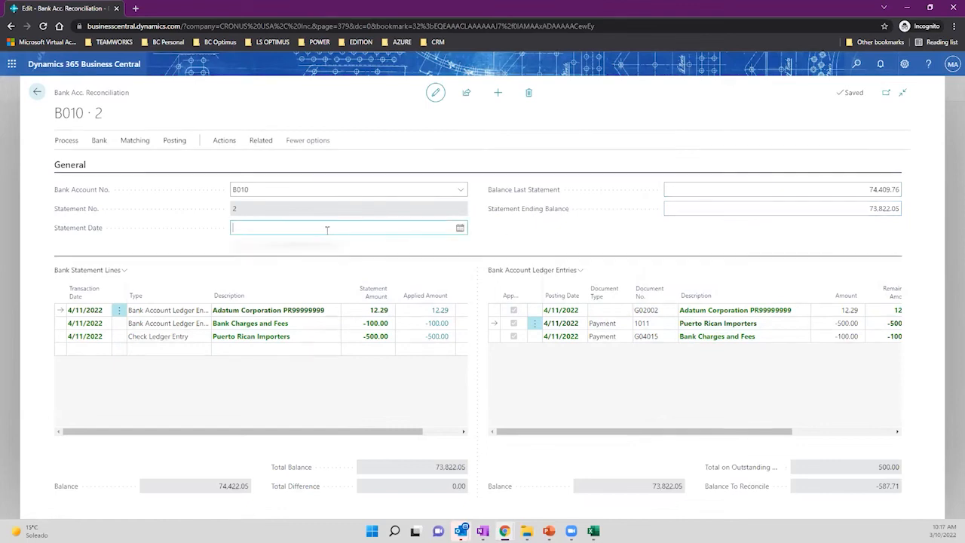
pyautogui.write('w')
pyautogui.press('Tab')
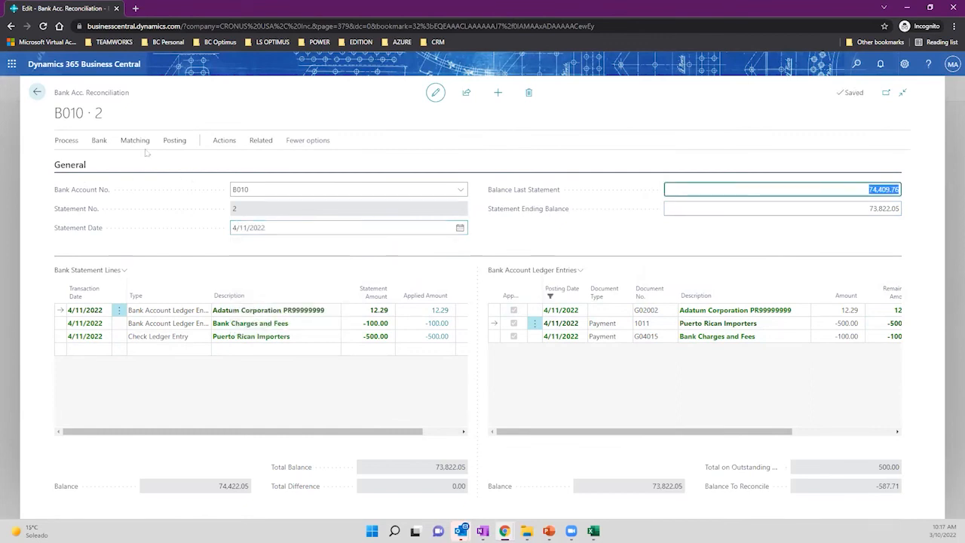
pyautogui.click(37, 93)
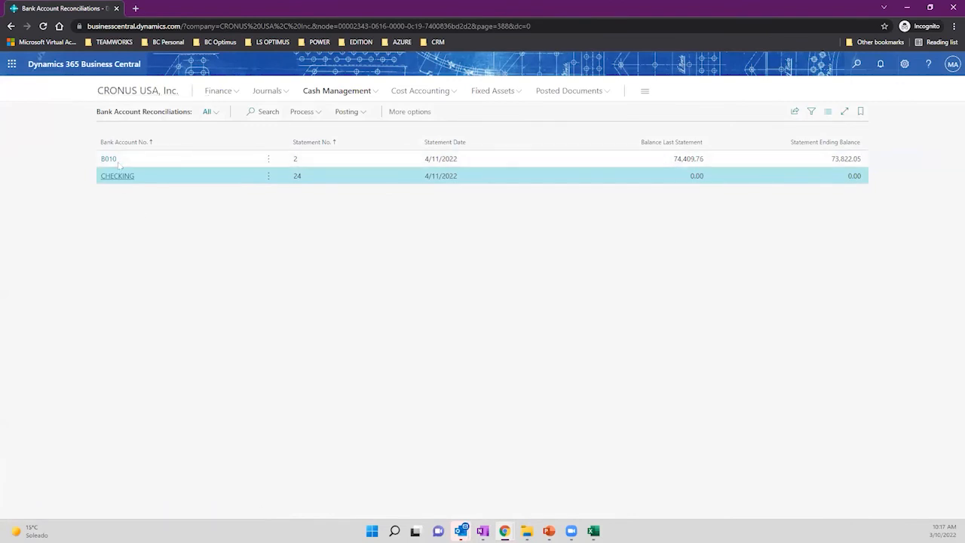
# Abandon a 'posted bank' search, then go to the Role Center and open Bank Accounts.
pyautogui.click(856, 63)
pyautogui.write('posted')
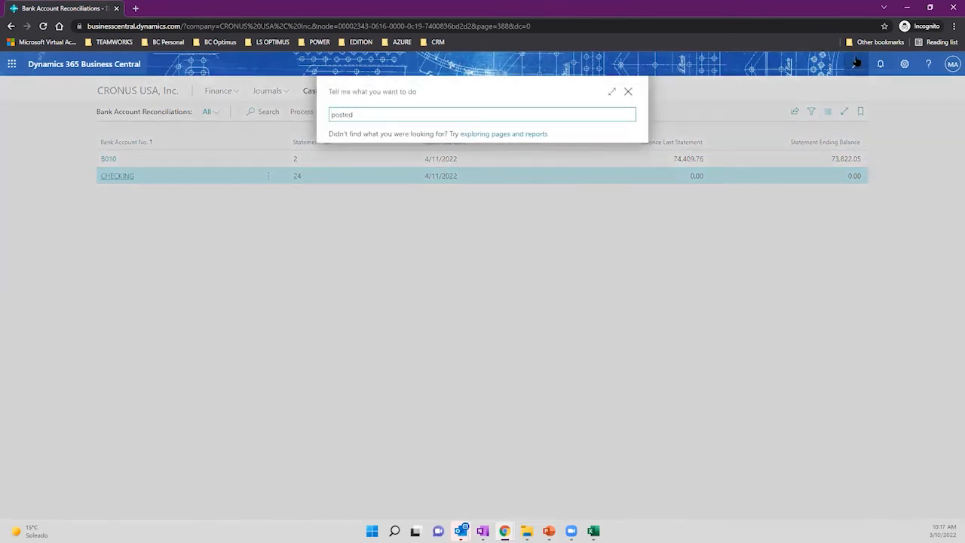
pyautogui.write(' ban')
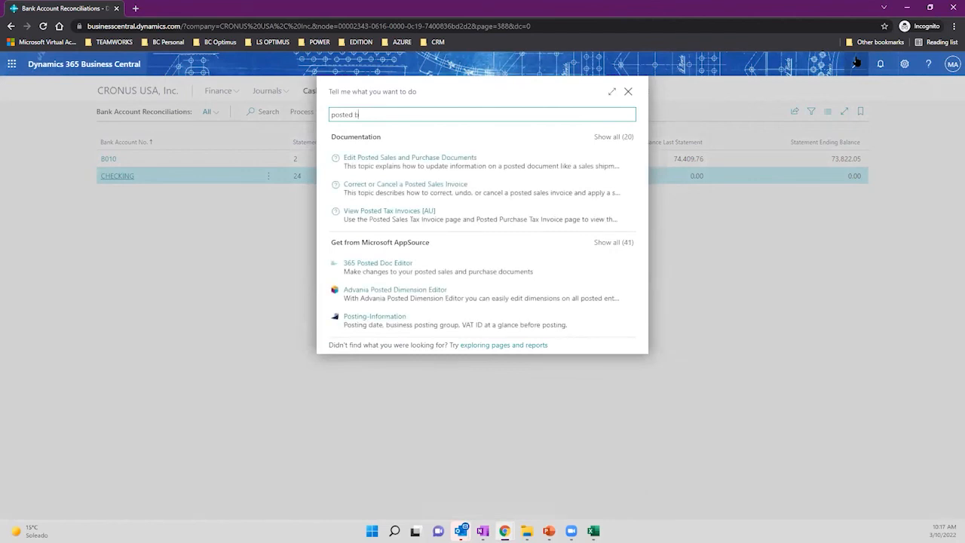
pyautogui.write('ank')
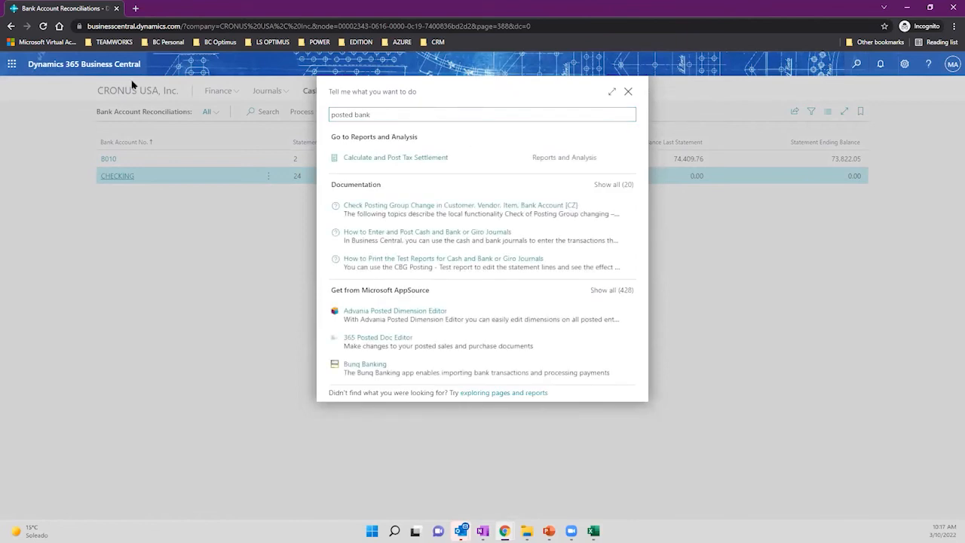
pyautogui.click(628, 91)
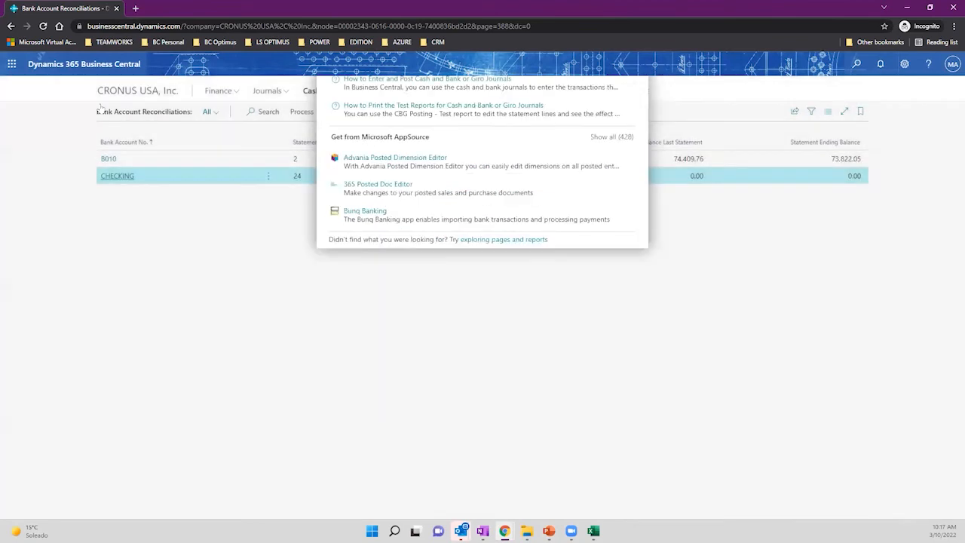
pyautogui.click(121, 94)
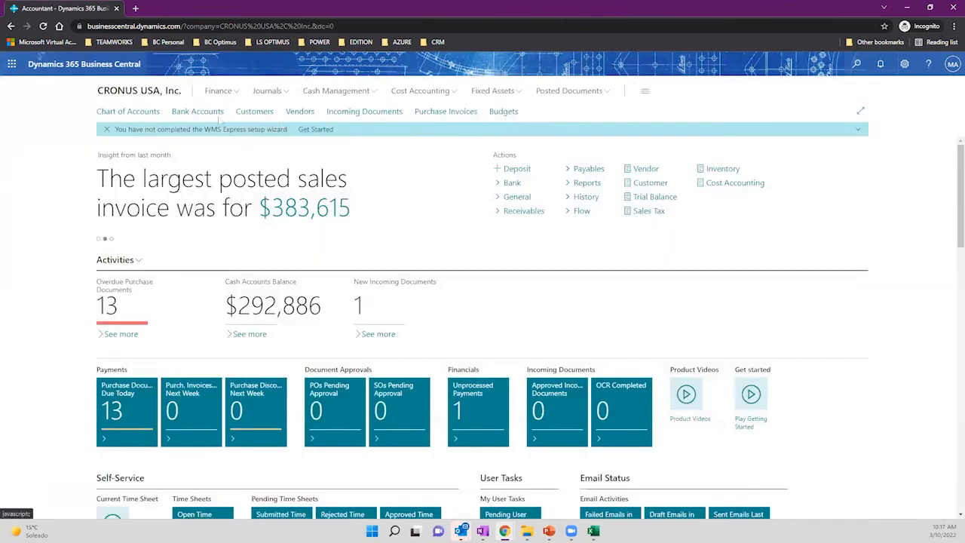
pyautogui.click(197, 112)
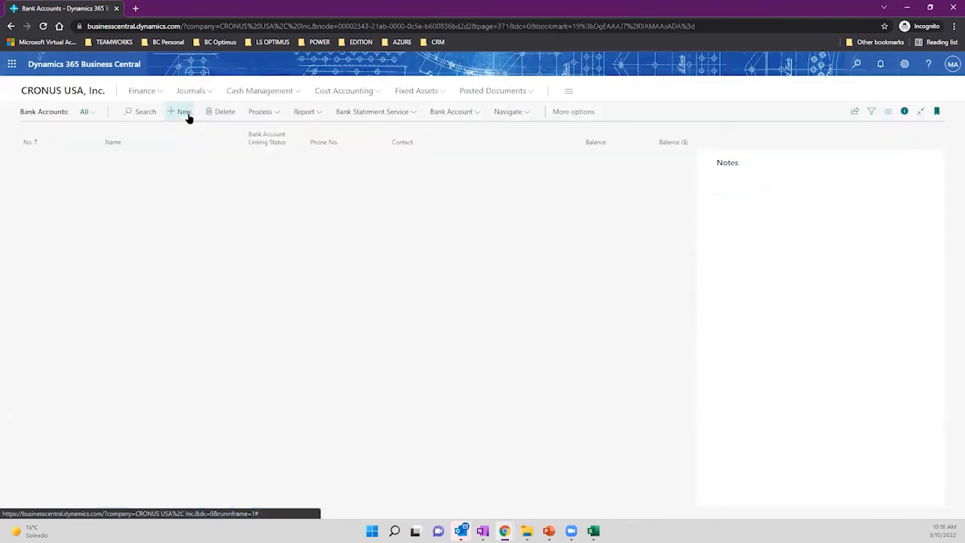
# Open bank account B010's list of posted statements.
pyautogui.click(31, 173)
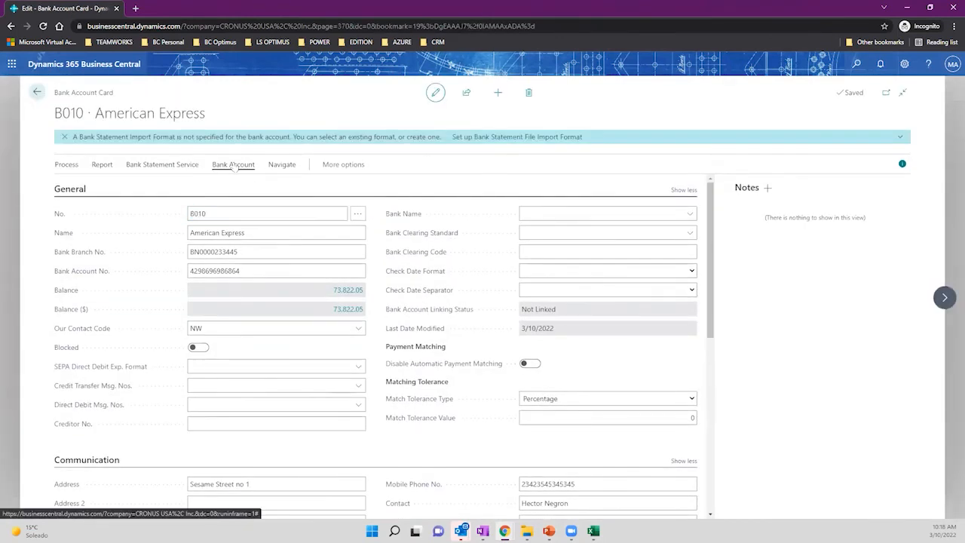
pyautogui.click(233, 165)
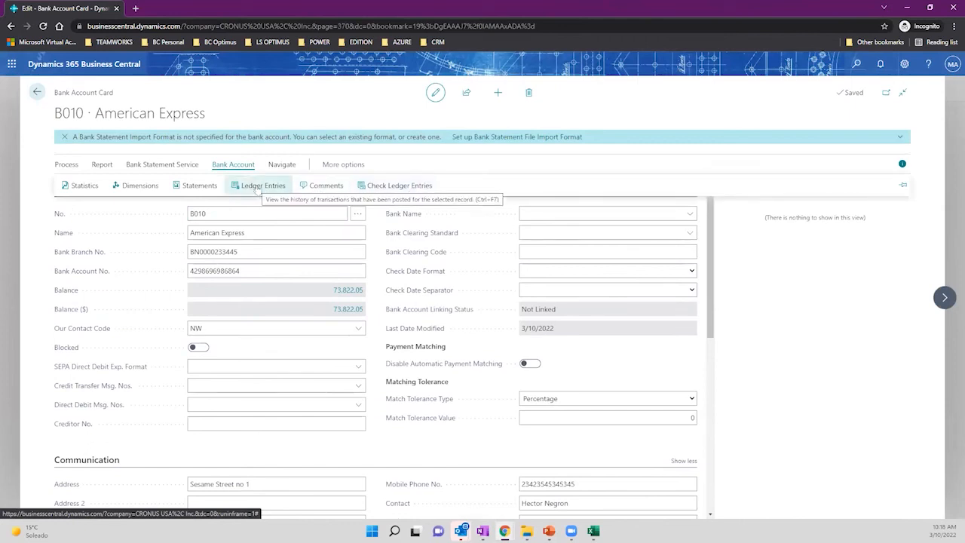
pyautogui.click(188, 187)
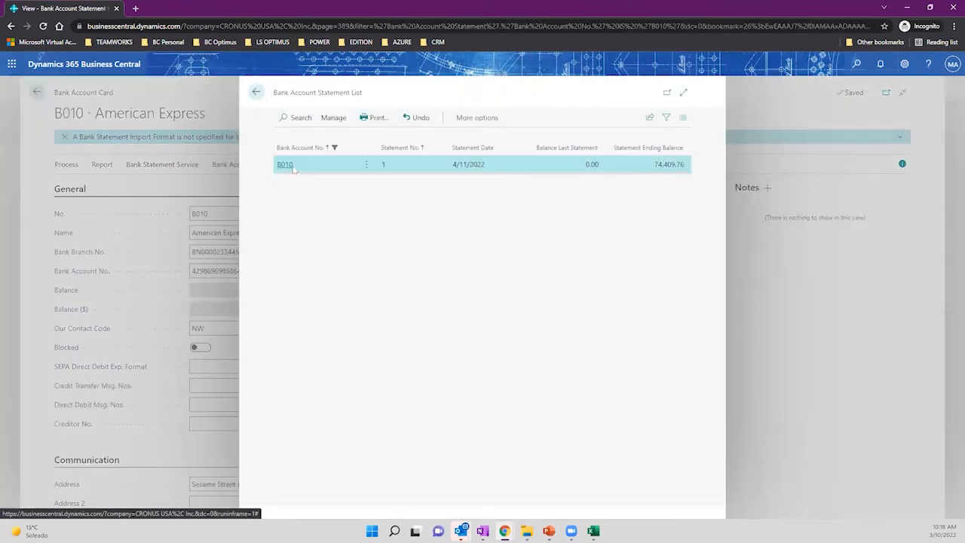
# Open posted statement 1, check its 74,409.76 ending balance, and return to the list.
pyautogui.click(284, 165)
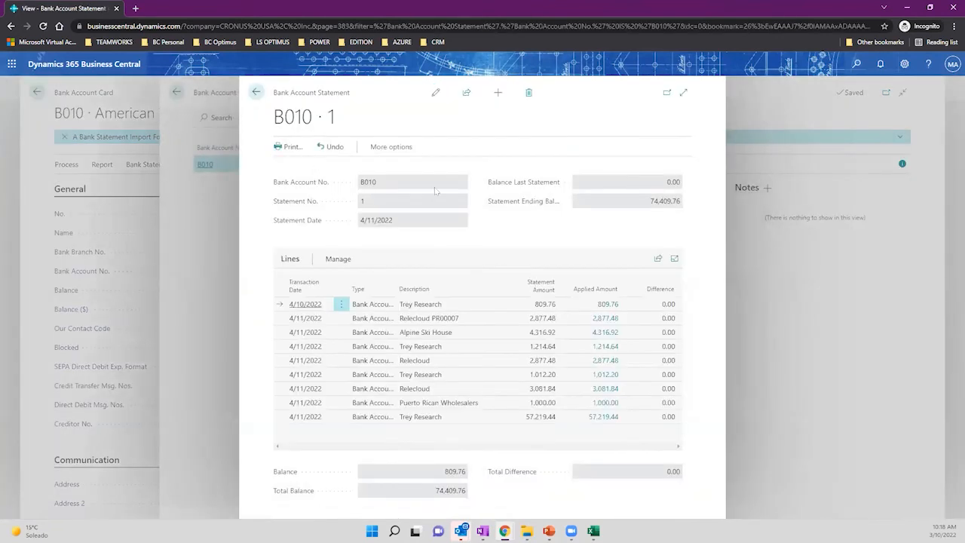
pyautogui.click(683, 93)
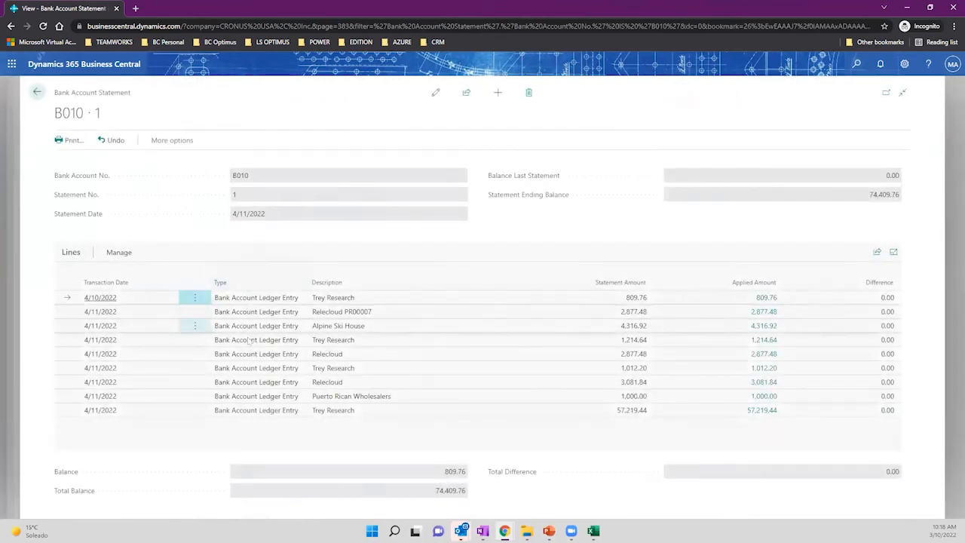
pyautogui.click(234, 196)
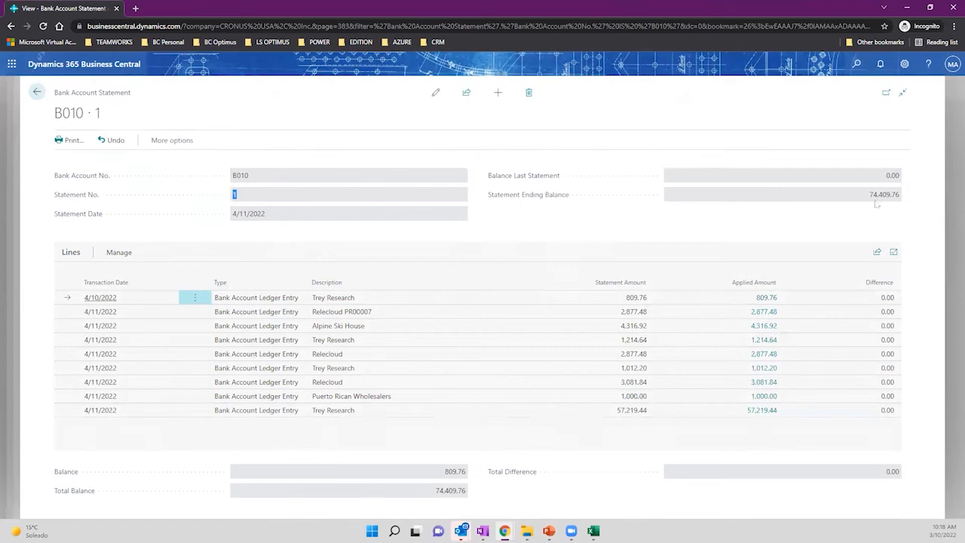
pyautogui.moveTo(872, 197); pyautogui.dragTo(901, 199)
pyautogui.moveTo(90, 95); pyautogui.dragTo(140, 96)
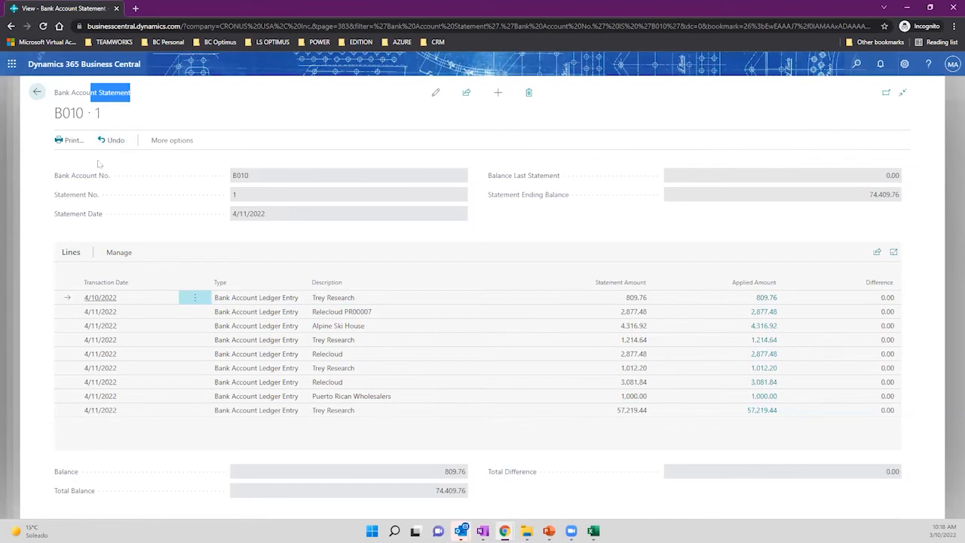
pyautogui.click(36, 98)
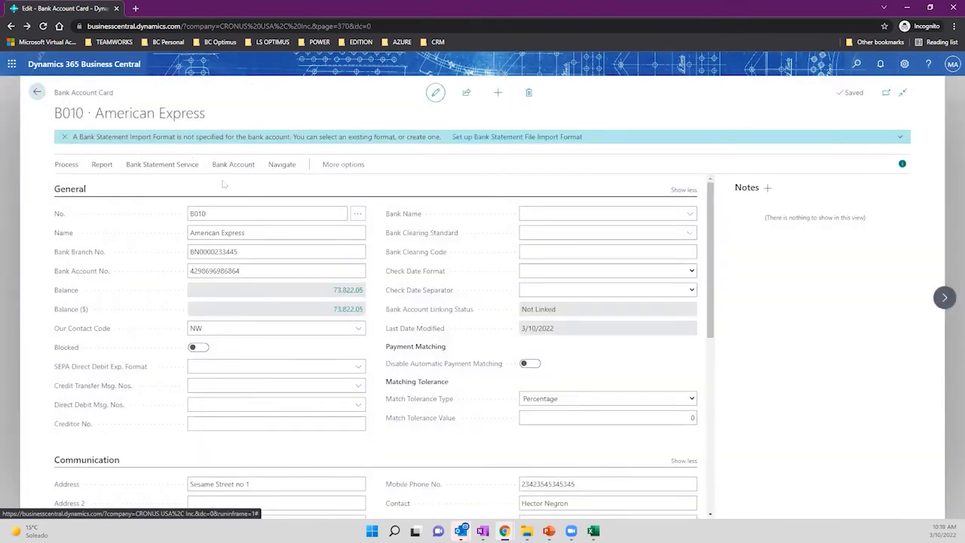
# Open the CHECKING World Wide Bank card and find its NOE-BANK bank statement import format.
pyautogui.click(37, 94)
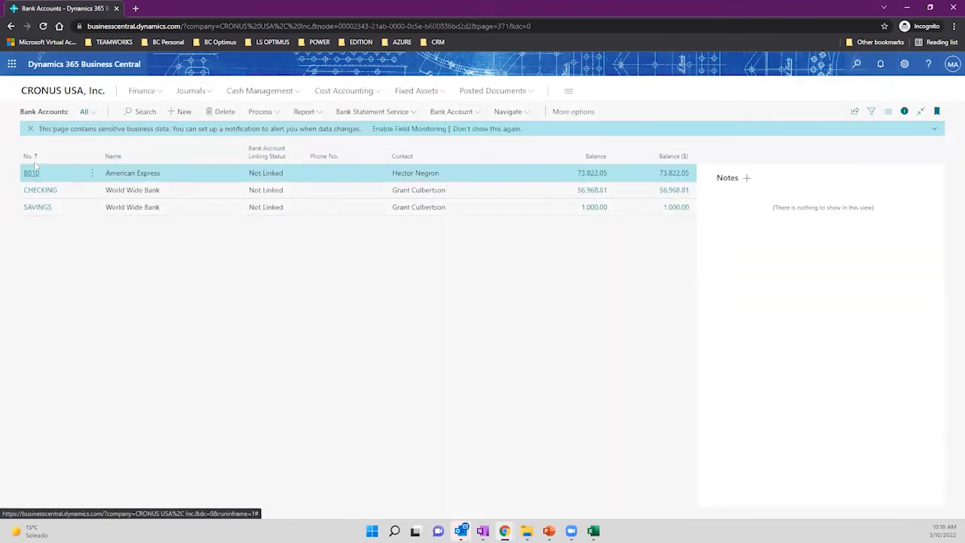
pyautogui.click(44, 191)
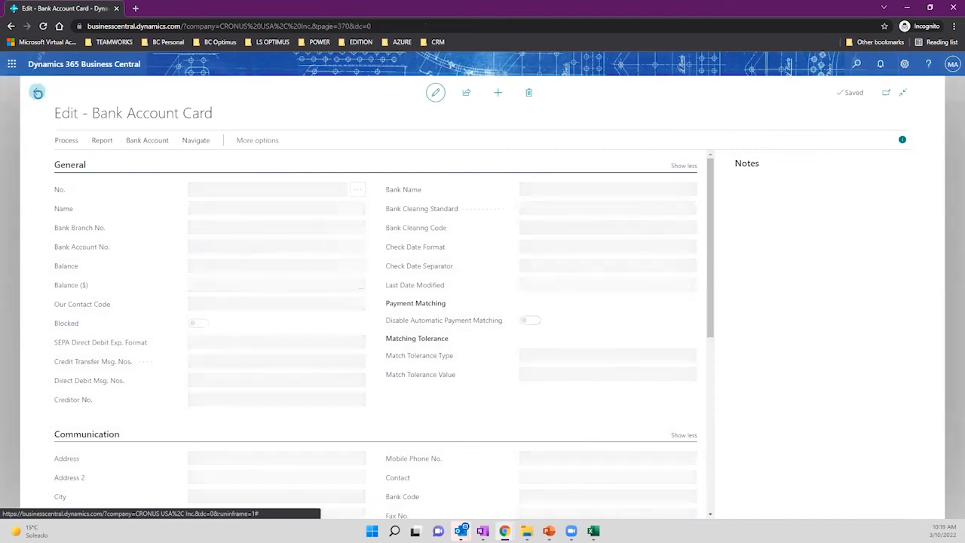
pyautogui.click(37, 96)
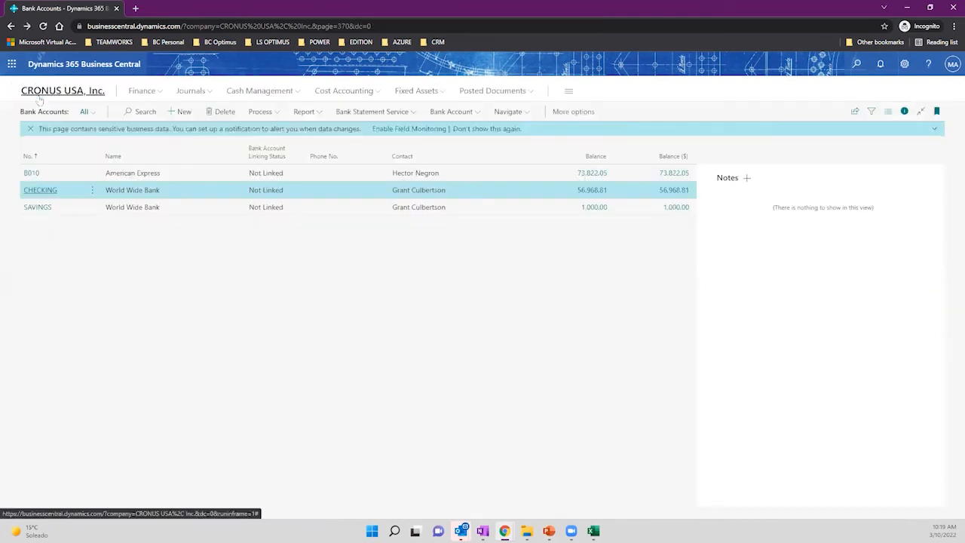
pyautogui.click(64, 92)
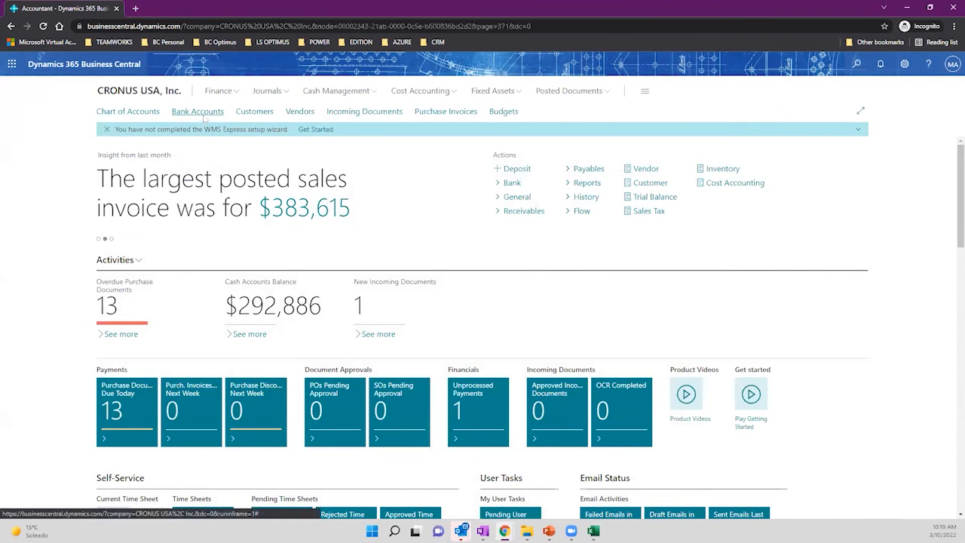
pyautogui.click(201, 114)
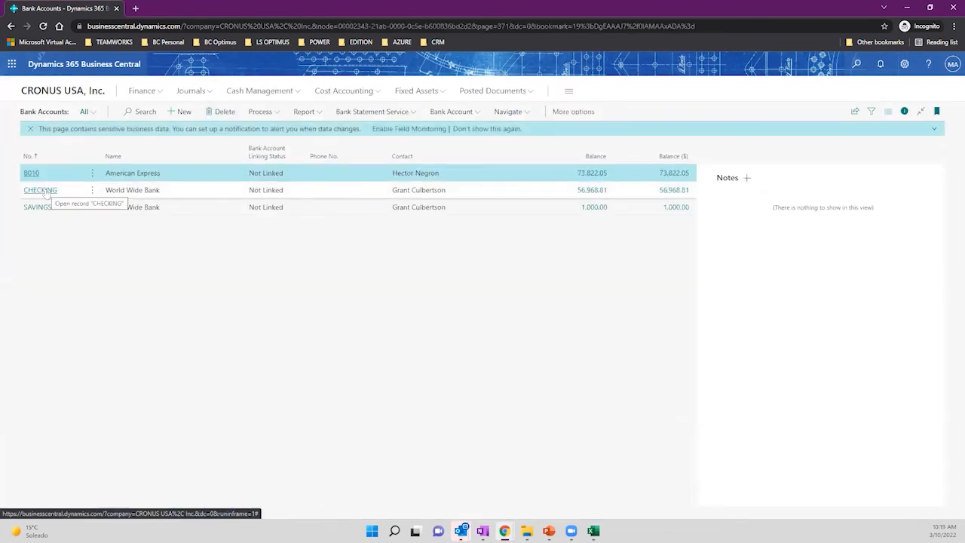
pyautogui.click(44, 194)
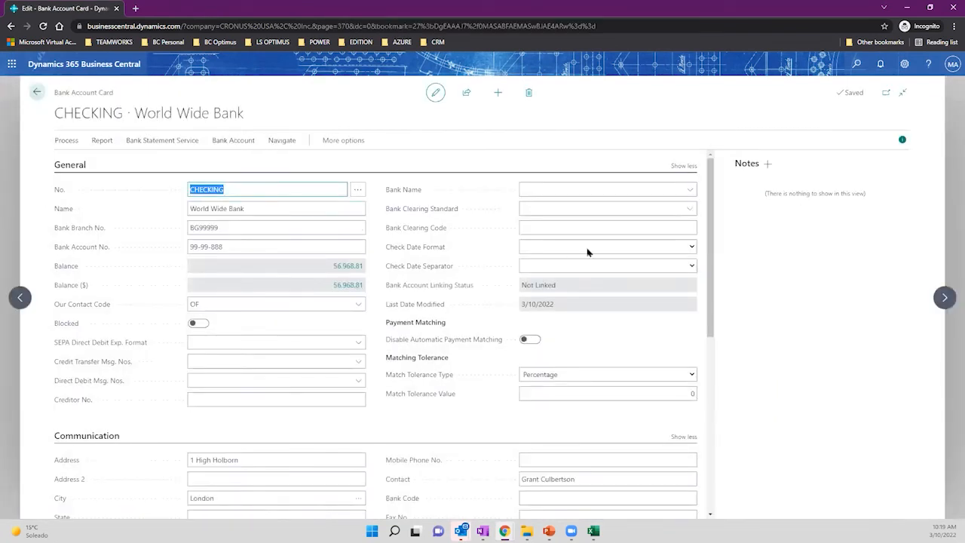
pyautogui.scroll(-5, 595, 248)
pyautogui.scroll(5, 595, 248)
pyautogui.moveTo(247, 113); pyautogui.dragTo(48, 129)
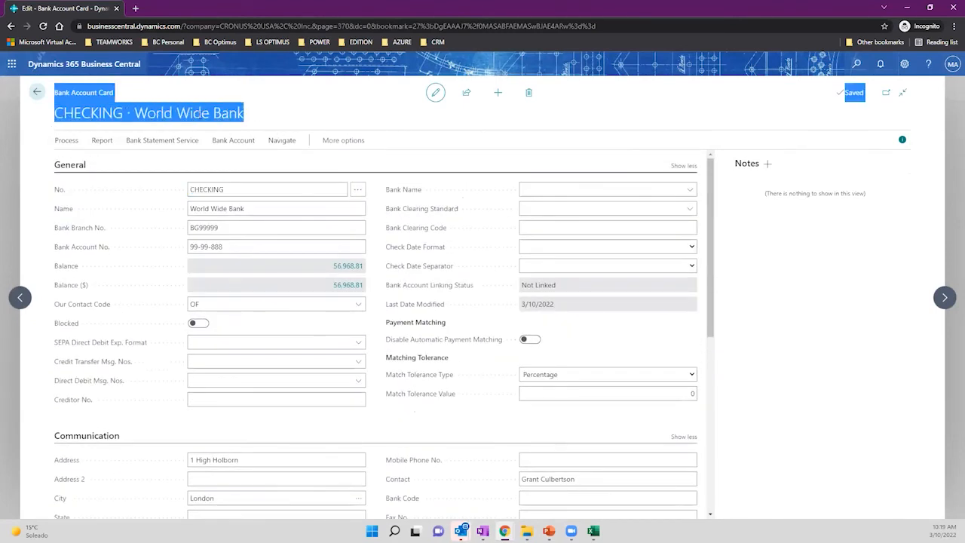
pyautogui.scroll(-5, 622, 292)
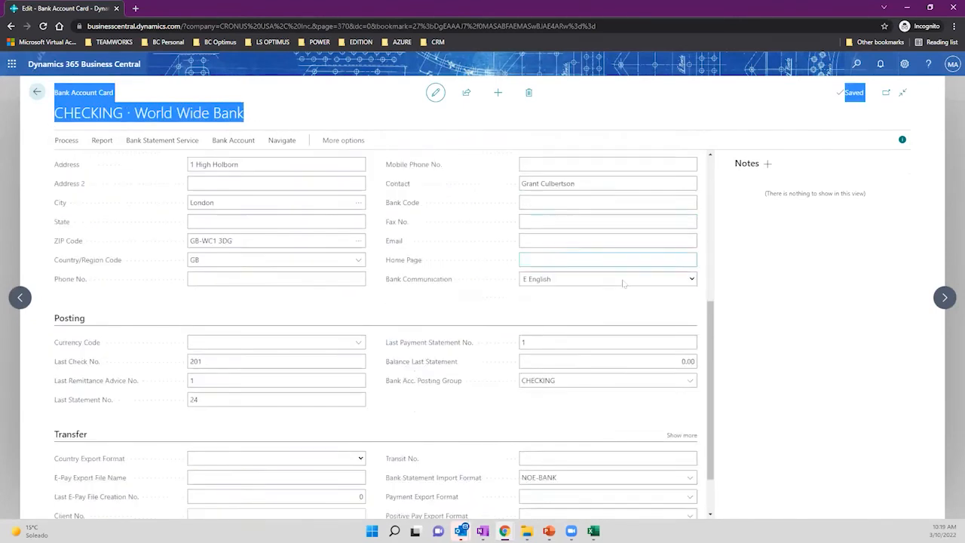
pyautogui.click(575, 419)
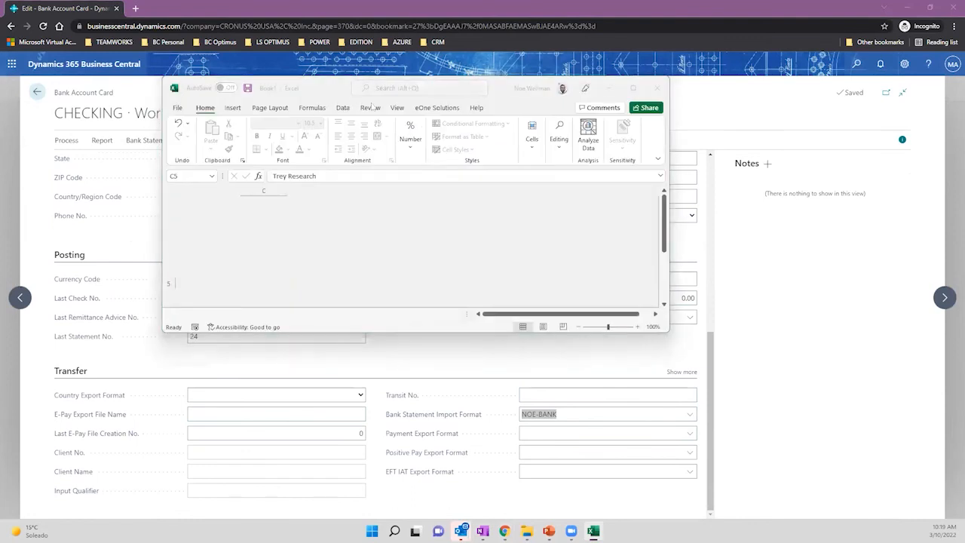
# Maximize the statement spreadsheet and autofit all its columns to their contents.
pyautogui.click(644, 99)
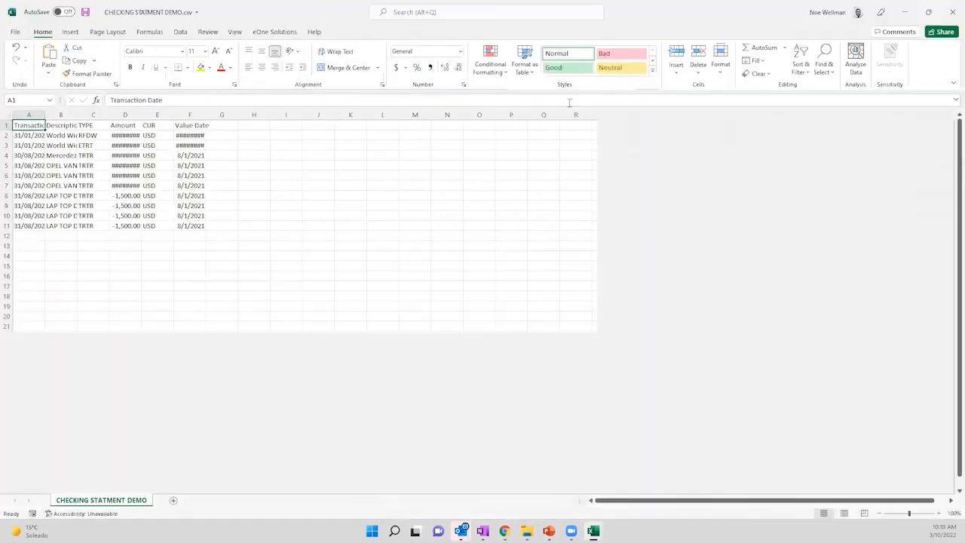
pyautogui.click(6, 121)
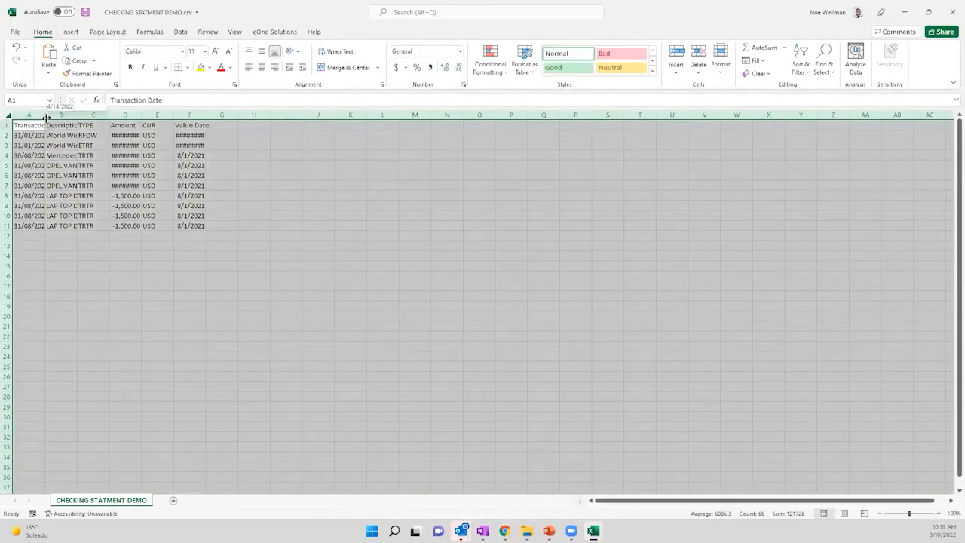
pyautogui.doubleClick(46, 115)
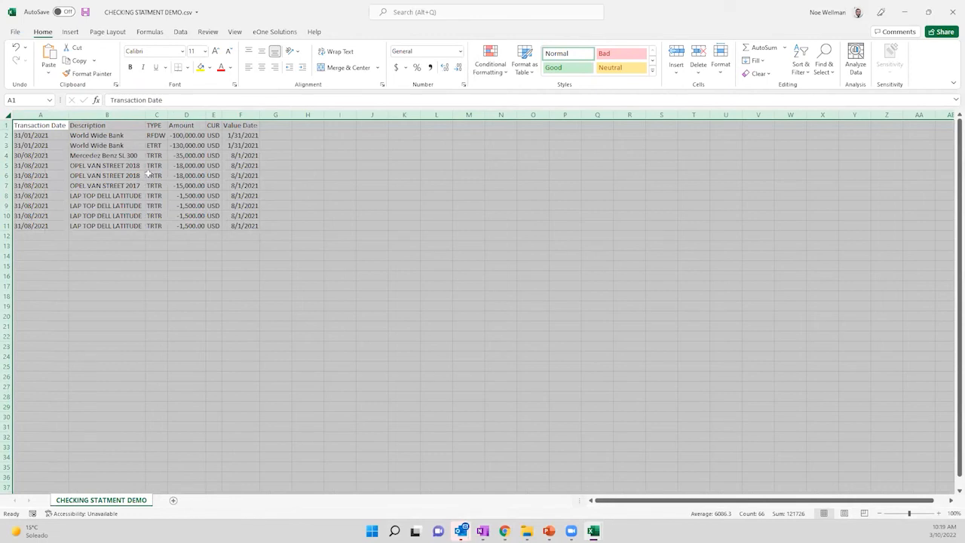
pyautogui.click(48, 135)
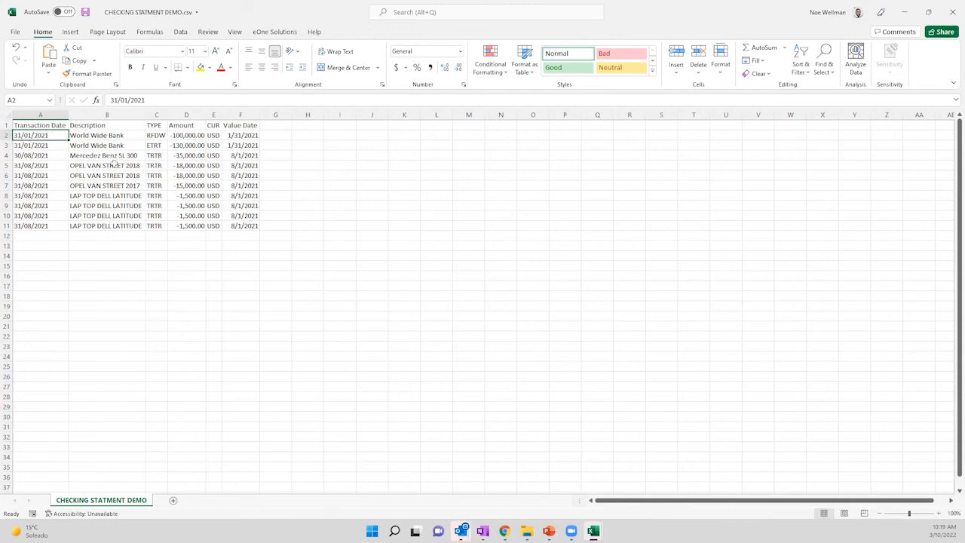
# Fill the TYPE cells C1:C11 with yellow.
pyautogui.click(40, 124)
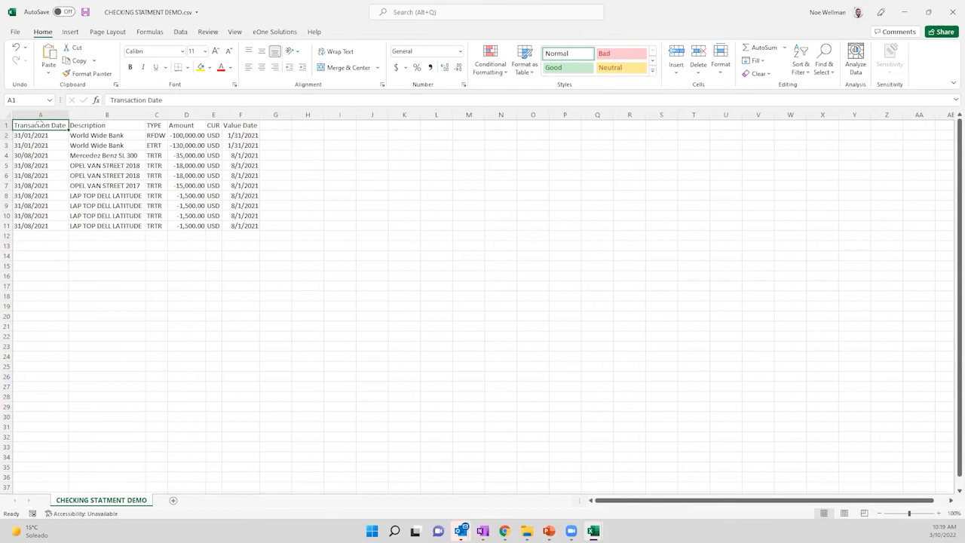
pyautogui.moveTo(38, 123); pyautogui.dragTo(240, 126)
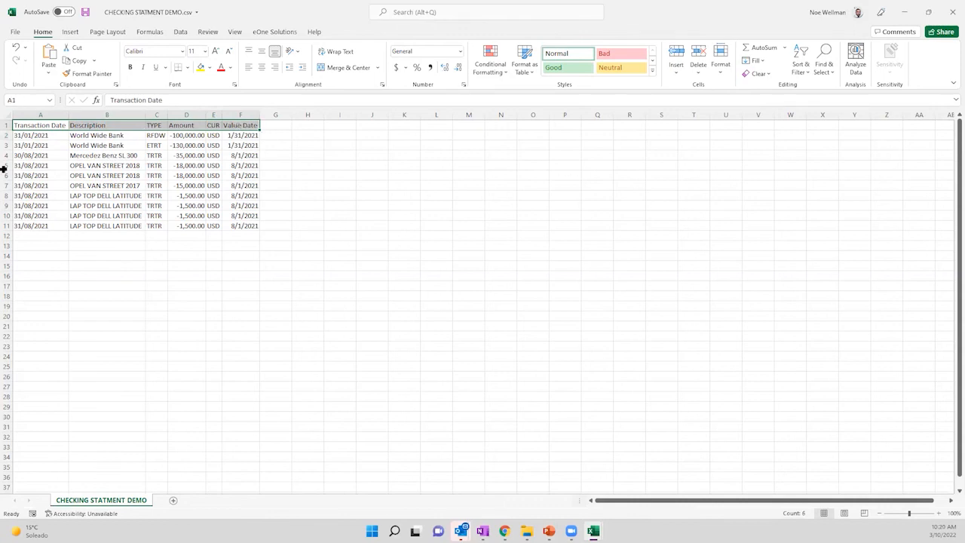
pyautogui.moveTo(28, 136); pyautogui.dragTo(25, 226)
pyautogui.moveTo(103, 135); pyautogui.dragTo(112, 227)
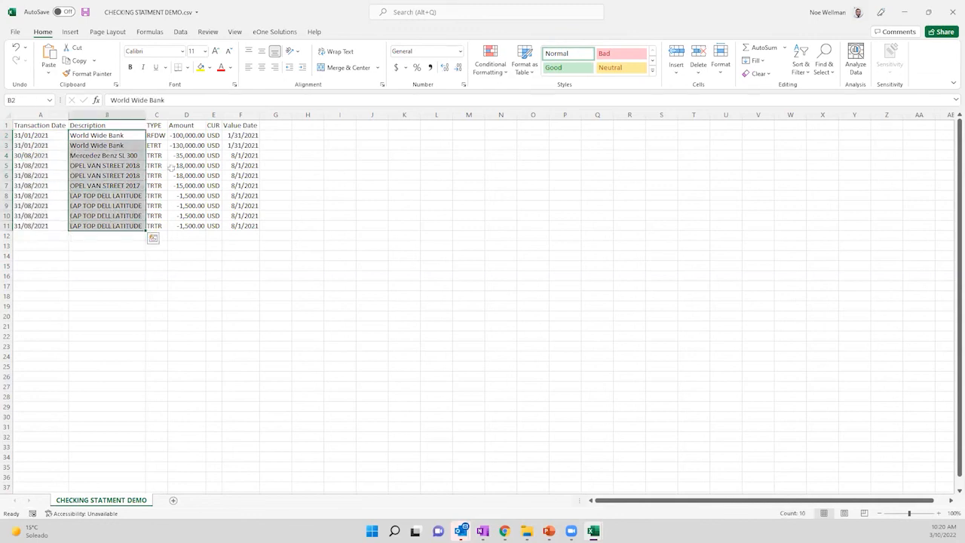
pyautogui.moveTo(190, 137); pyautogui.dragTo(187, 226)
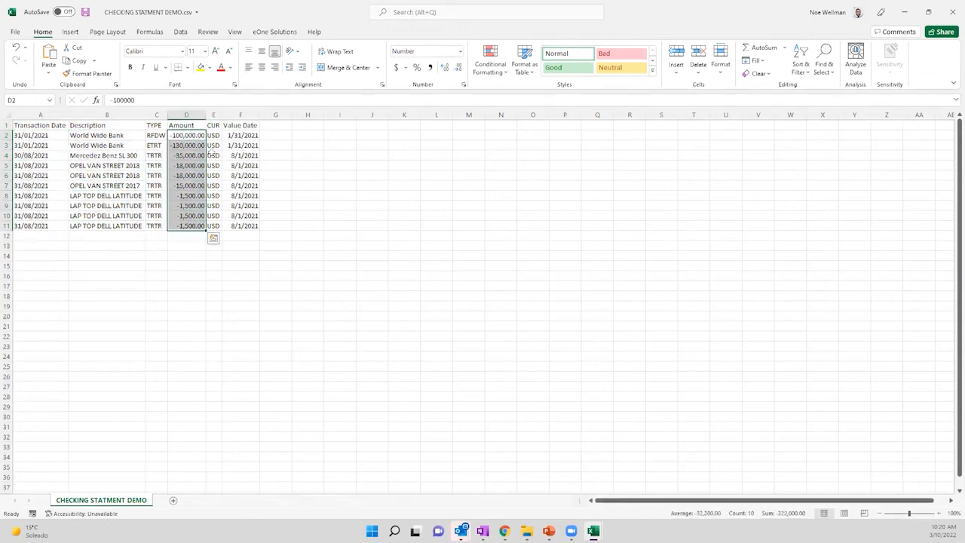
pyautogui.moveTo(213, 136); pyautogui.dragTo(214, 225)
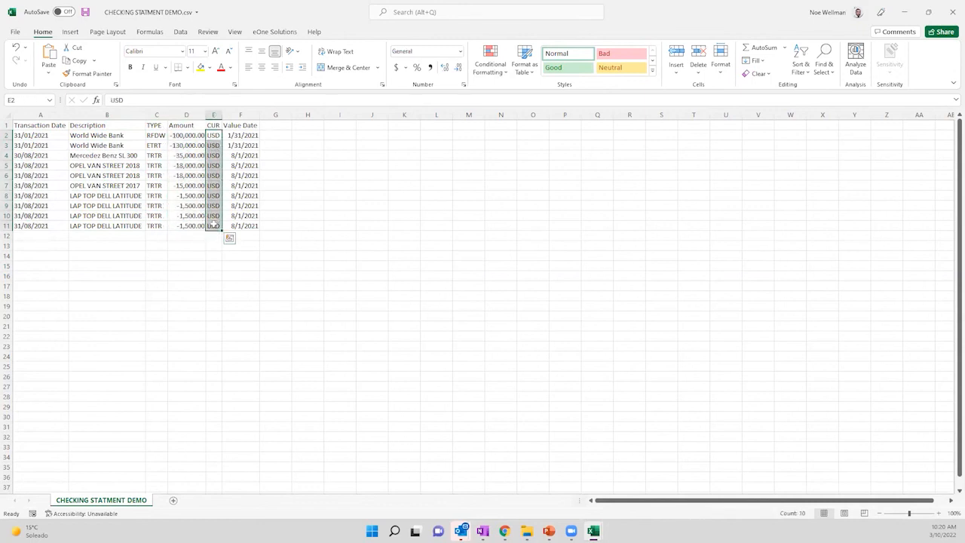
pyautogui.click(154, 125)
pyautogui.click(156, 115)
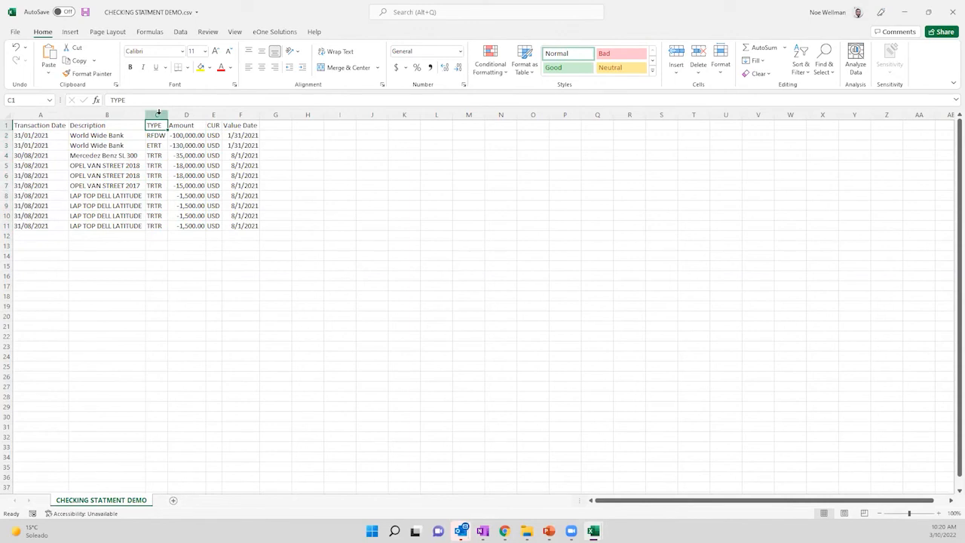
pyautogui.moveTo(156, 127); pyautogui.dragTo(155, 225)
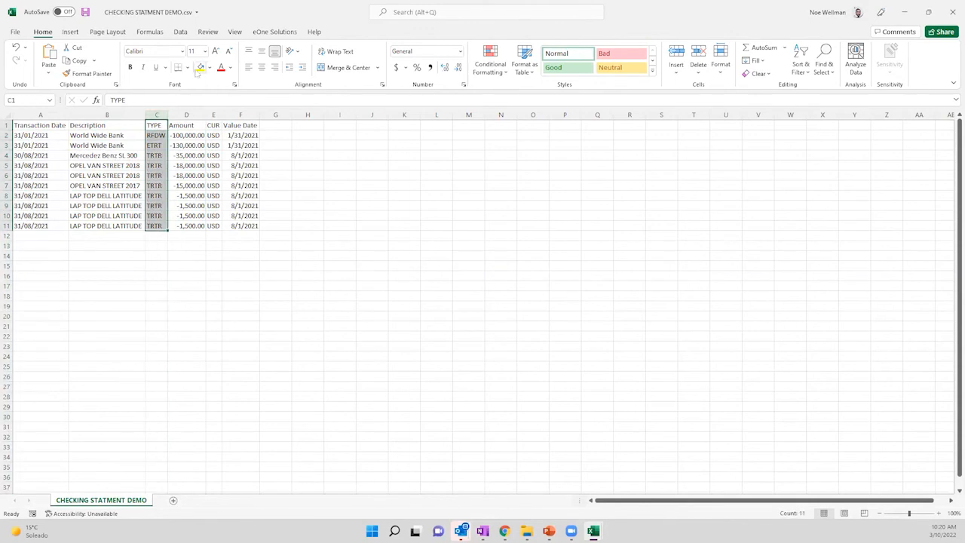
pyautogui.click(200, 68)
# Fill the Value Date cells F1:F11 yellow, leaving the CUR column E unfilled.
pyautogui.moveTo(238, 125); pyautogui.dragTo(243, 227)
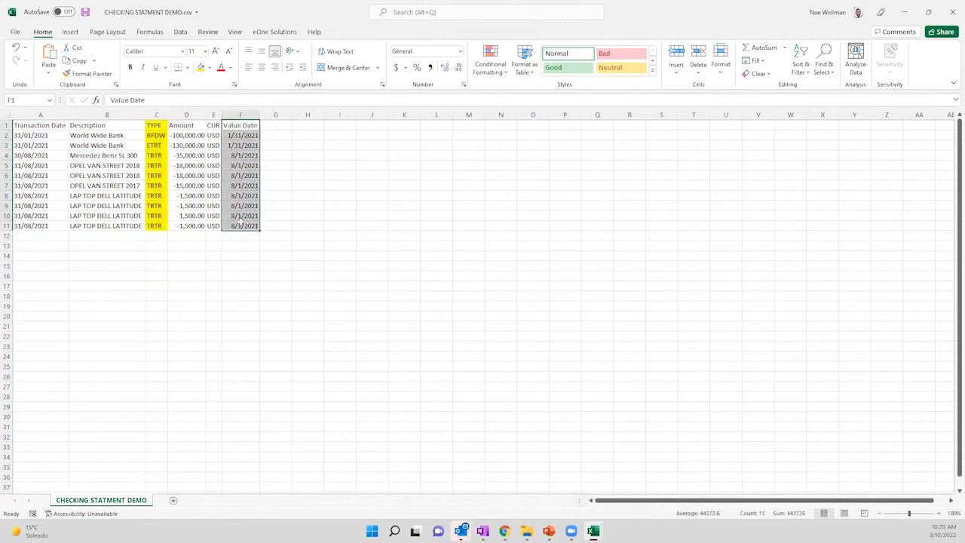
pyautogui.click(200, 67)
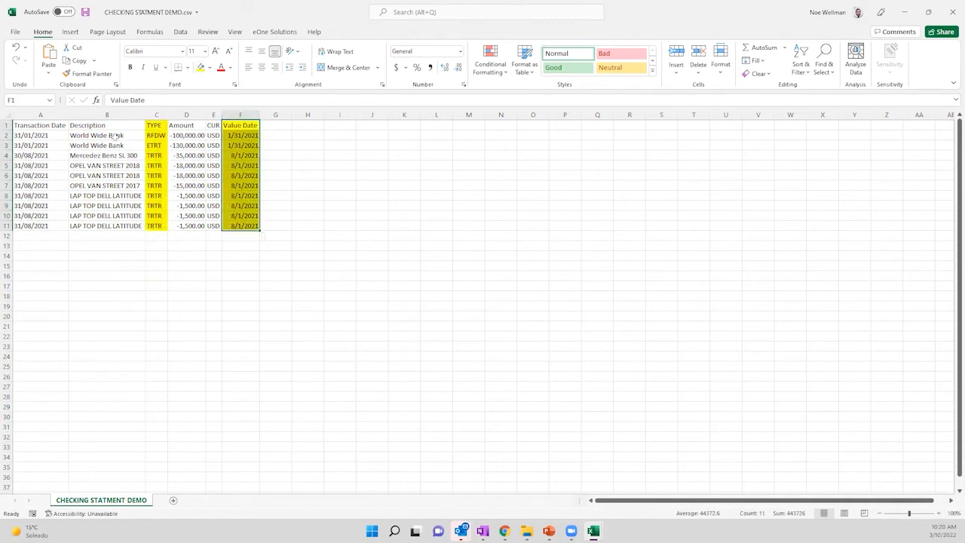
pyautogui.moveTo(214, 125); pyautogui.dragTo(218, 227)
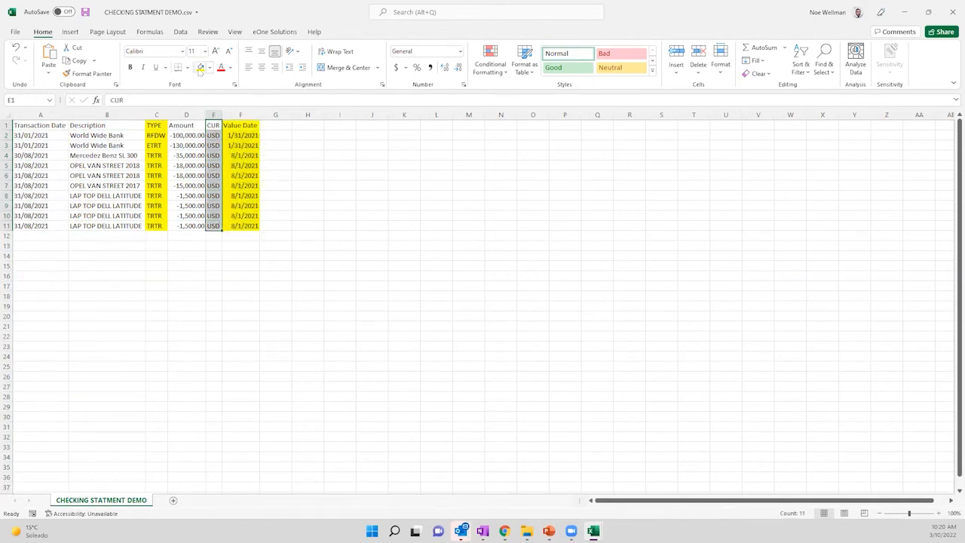
pyautogui.click(200, 68)
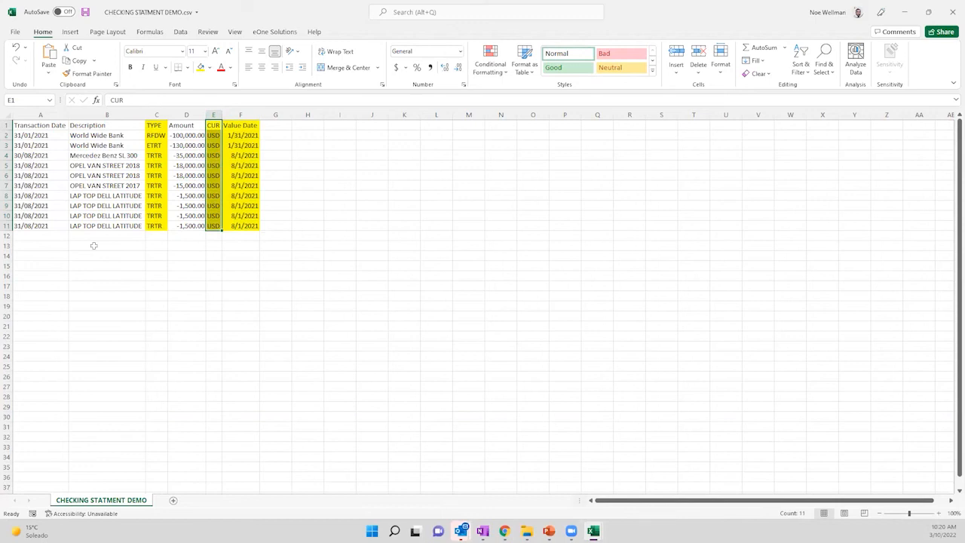
pyautogui.click(210, 68)
pyautogui.click(219, 179)
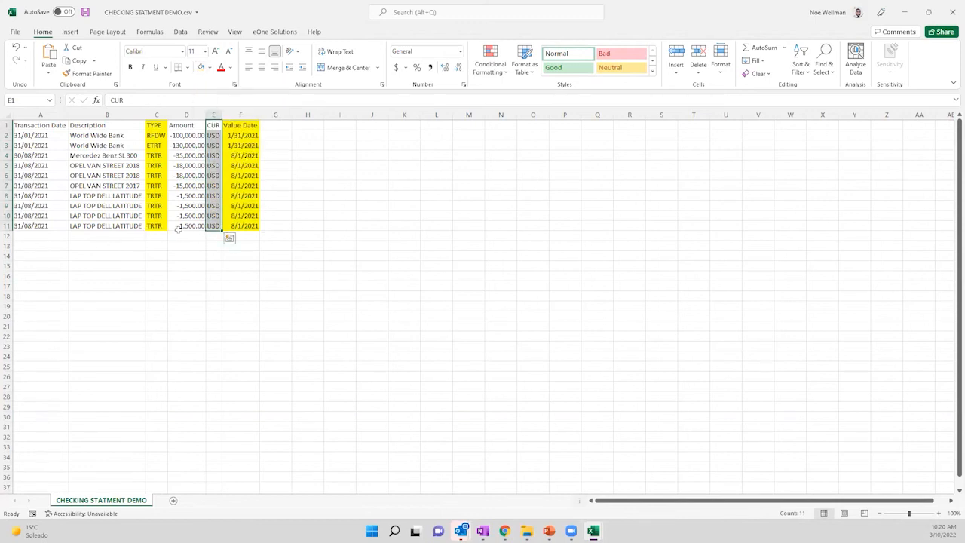
# Review the Transaction Date, Description, Amount and CUR header cells.
pyautogui.click(34, 126)
pyautogui.click(89, 126)
pyautogui.click(175, 126)
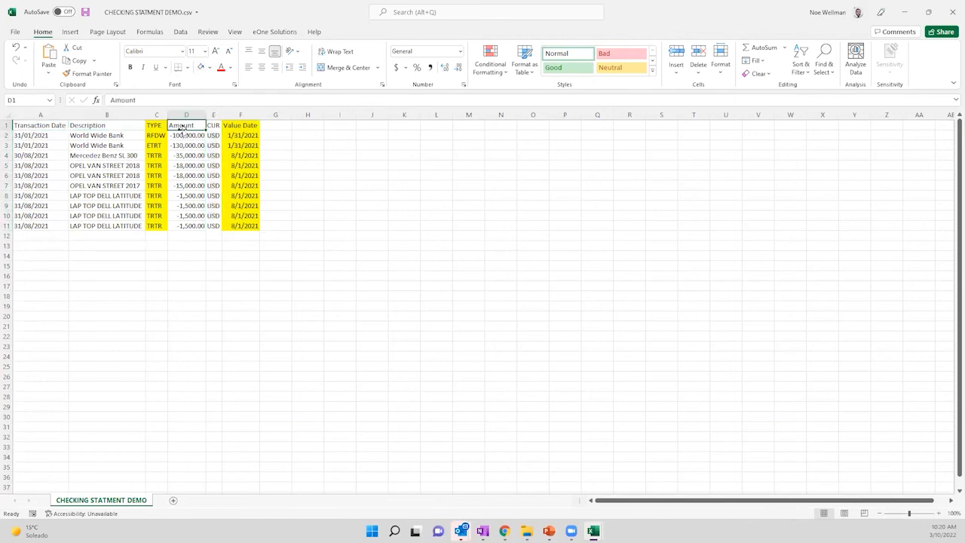
pyautogui.click(213, 126)
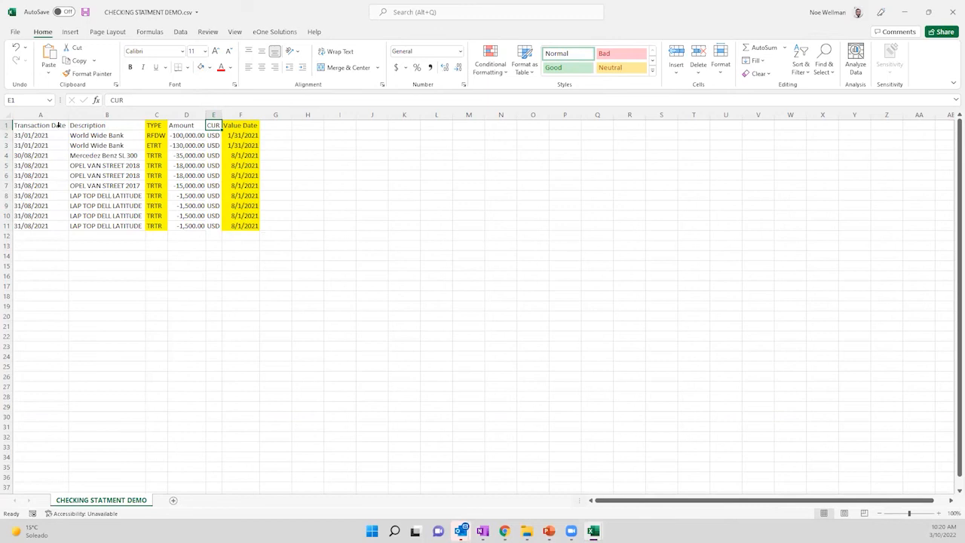
# Look at the Save As options, then close the statement workbook without saving.
pyautogui.click(16, 31)
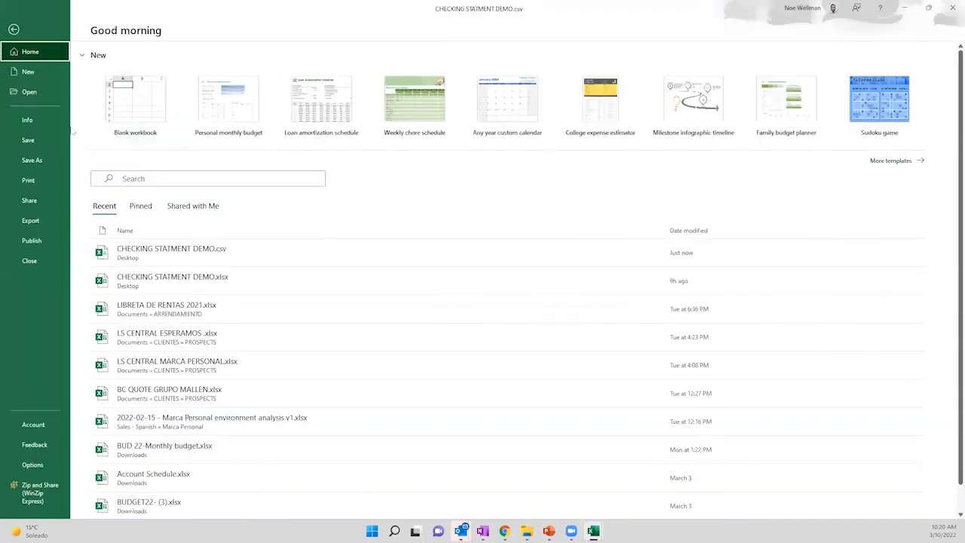
pyautogui.click(42, 163)
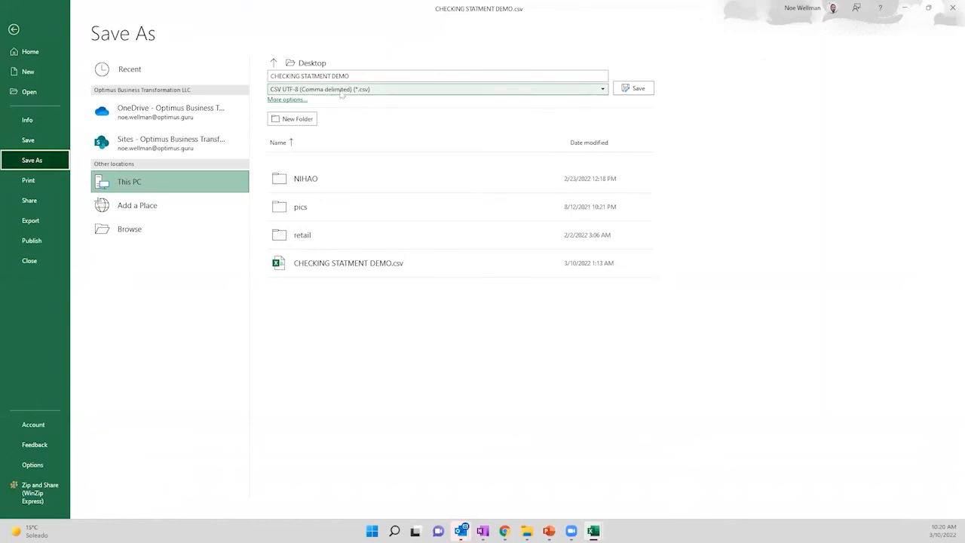
pyautogui.click(13, 30)
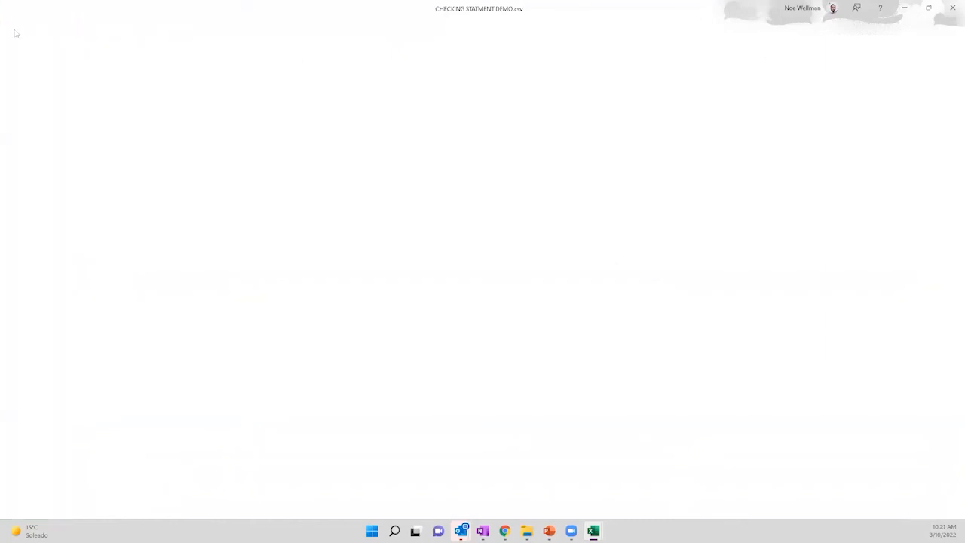
pyautogui.click(949, 6)
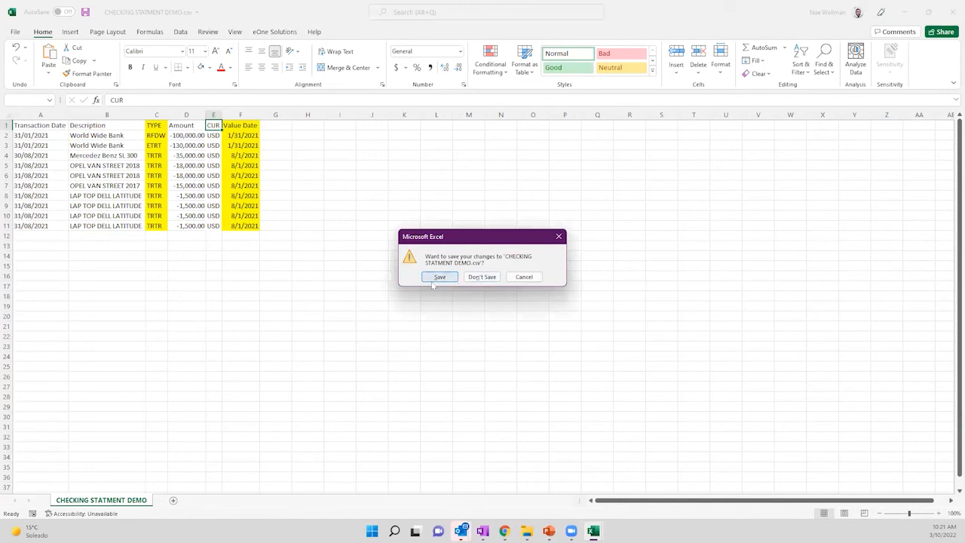
pyautogui.click(525, 277)
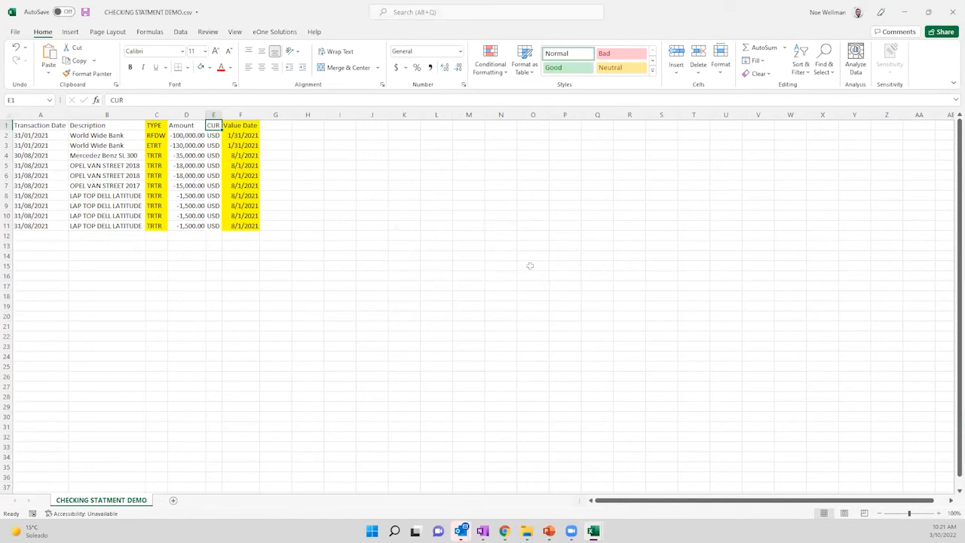
pyautogui.click(952, 9)
pyautogui.click(481, 277)
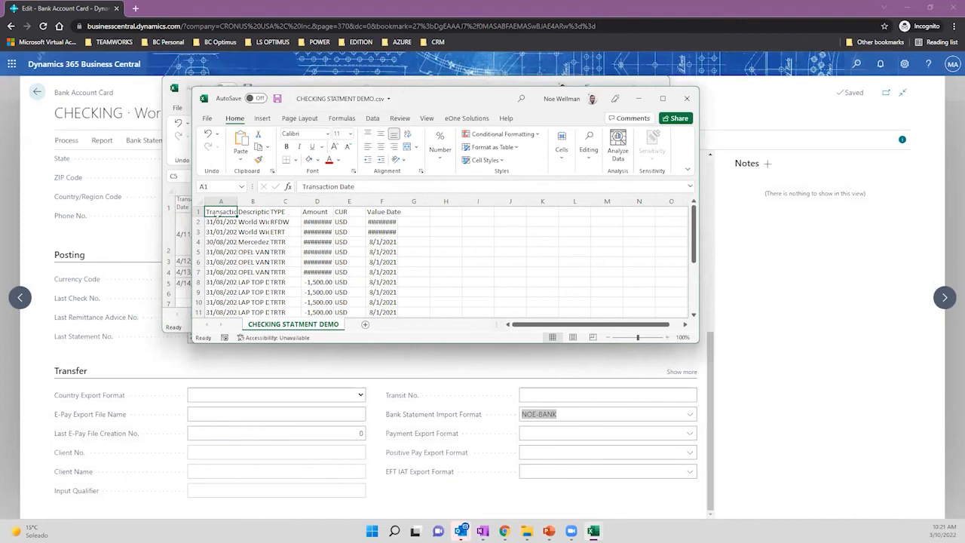
# Autofit the CSV columns, then close the CSV and Book1 without saving either.
pyautogui.click(200, 202)
pyautogui.doubleClick(237, 201)
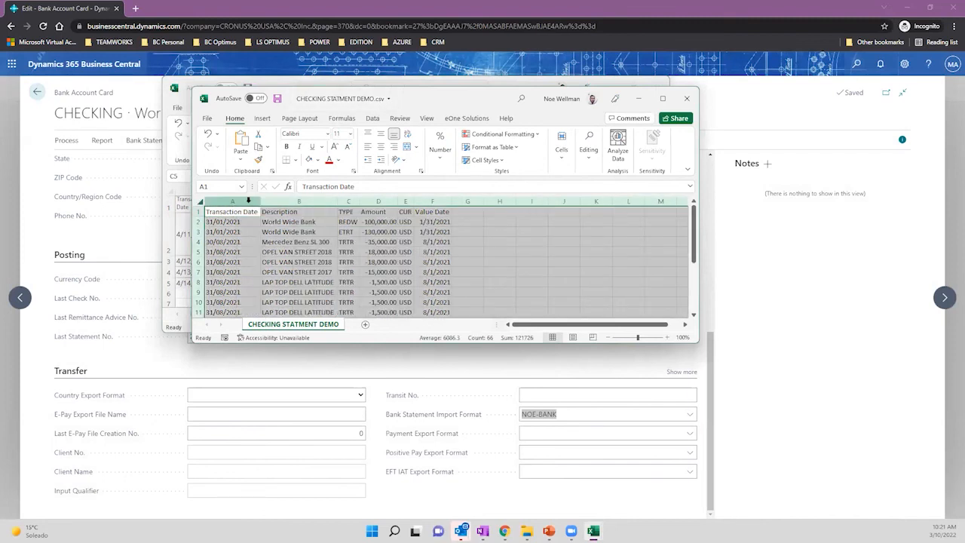
pyautogui.click(687, 98)
pyautogui.click(495, 280)
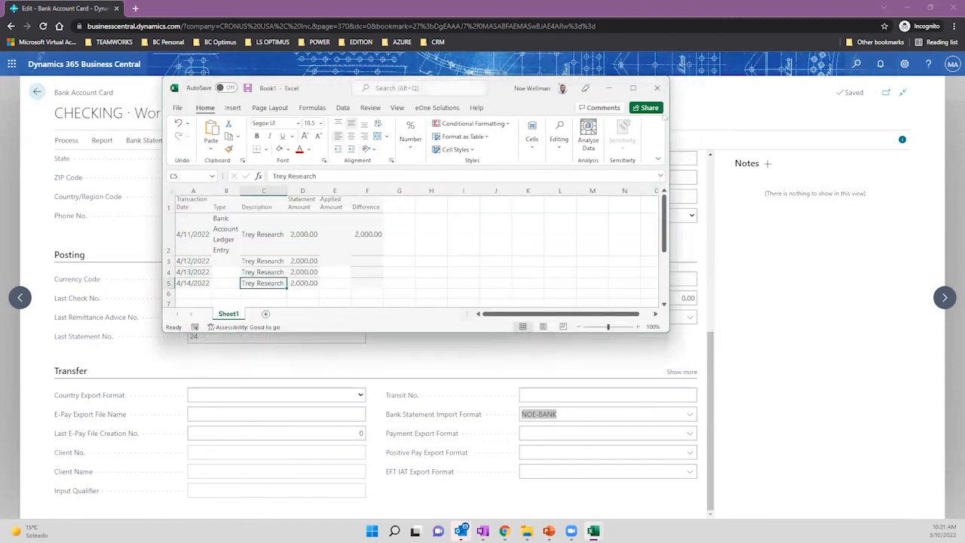
pyautogui.click(657, 89)
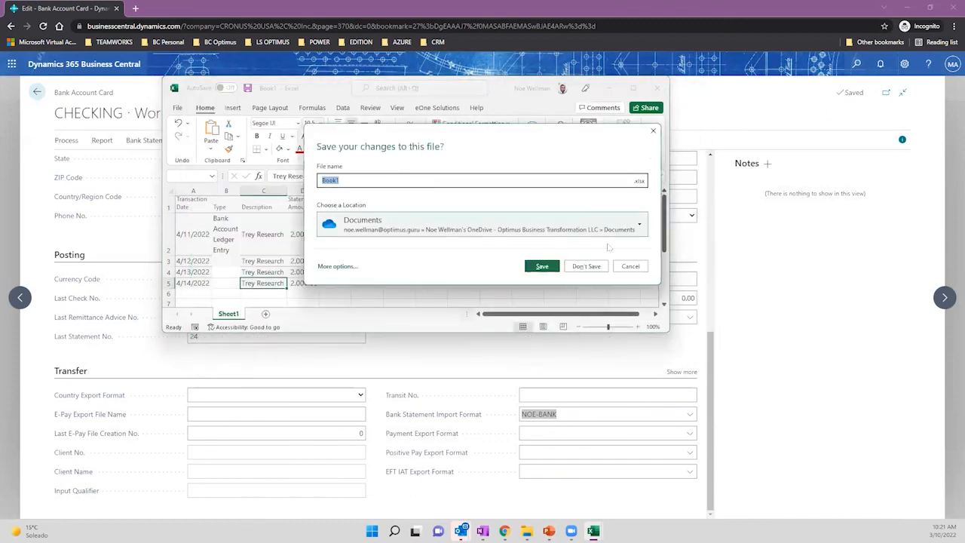
pyautogui.click(588, 265)
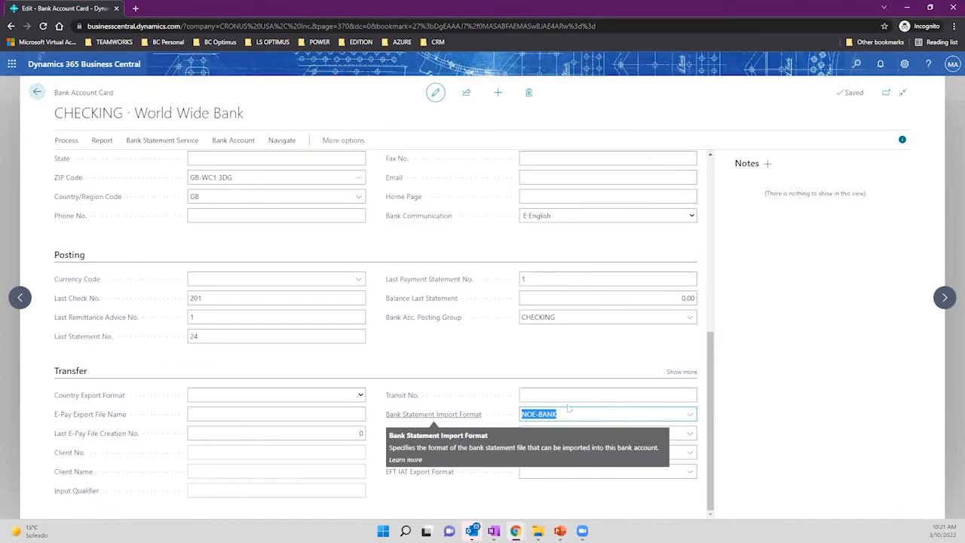
# Expand the full bank import format list and confirm NOE-BANK uses DED/NOE, then open page search.
pyautogui.click(689, 414)
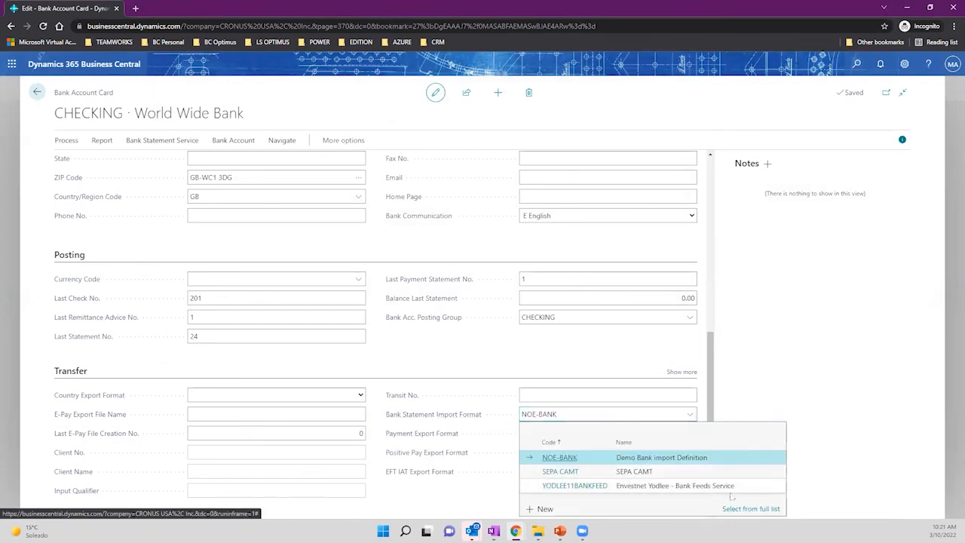
pyautogui.click(751, 509)
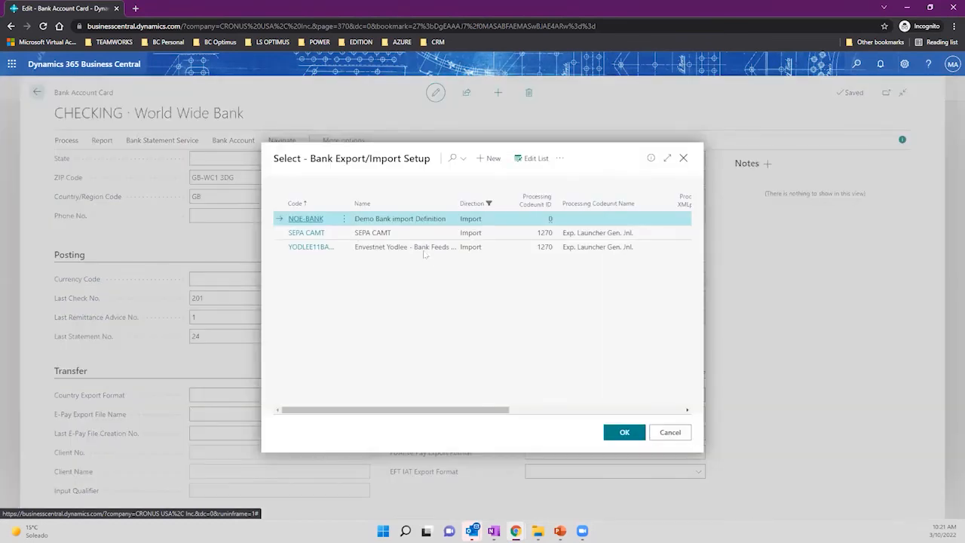
pyautogui.click(667, 158)
pyautogui.click(224, 191)
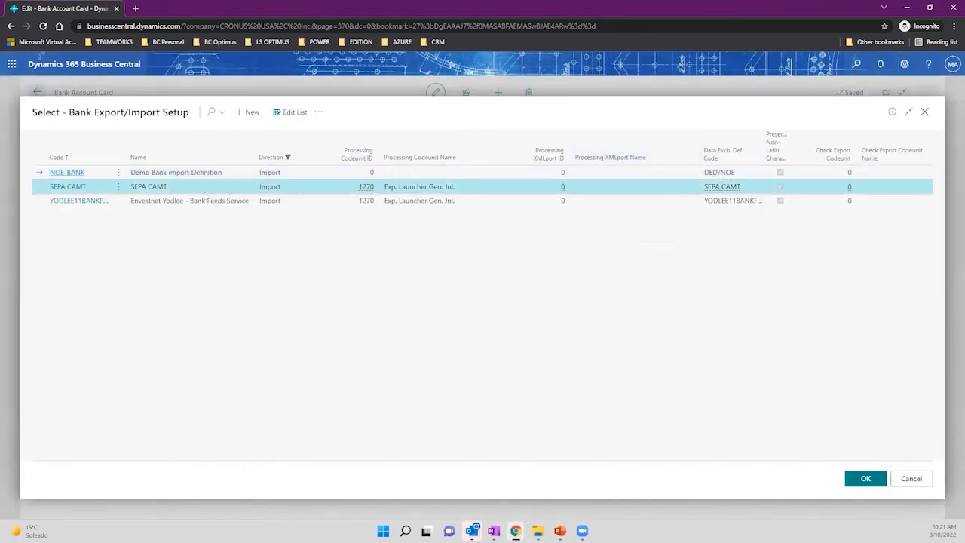
pyautogui.click(204, 203)
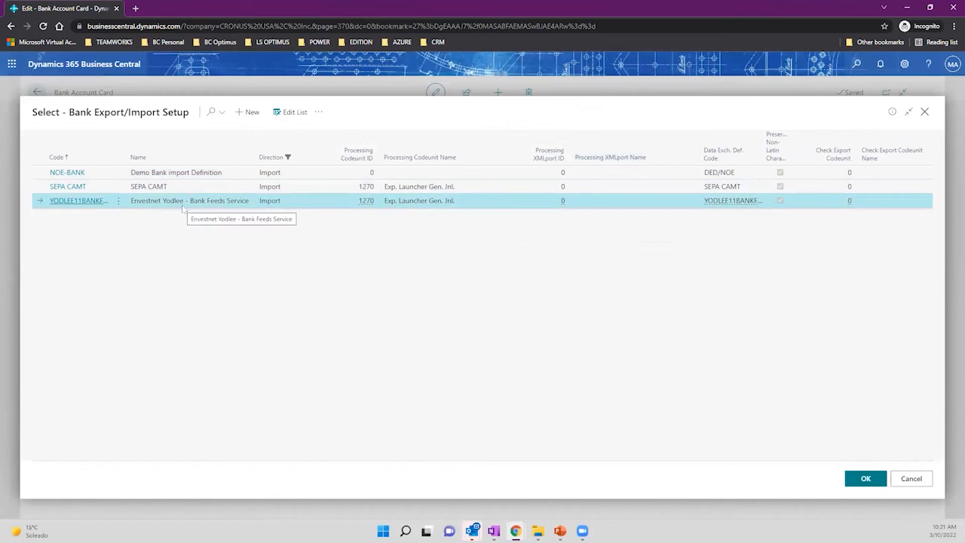
pyautogui.click(176, 189)
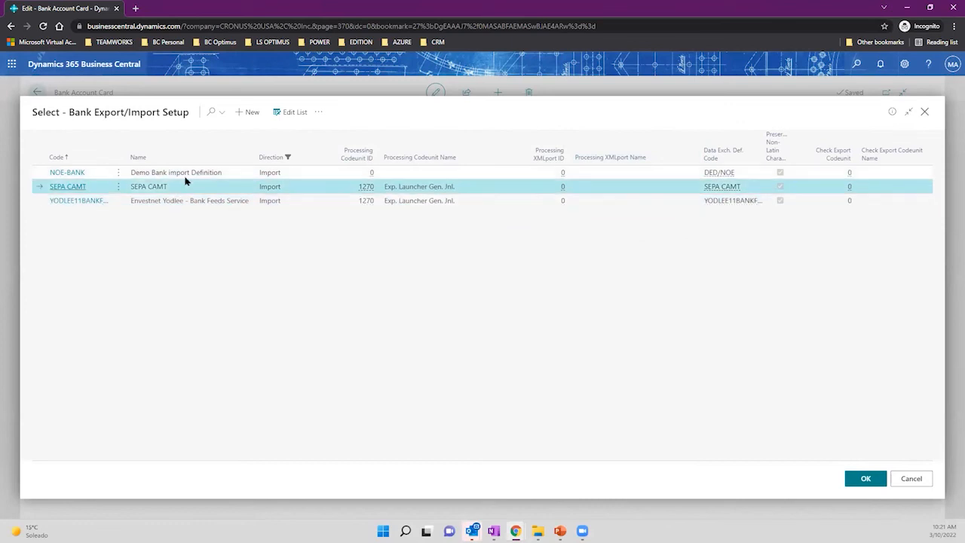
pyautogui.click(185, 174)
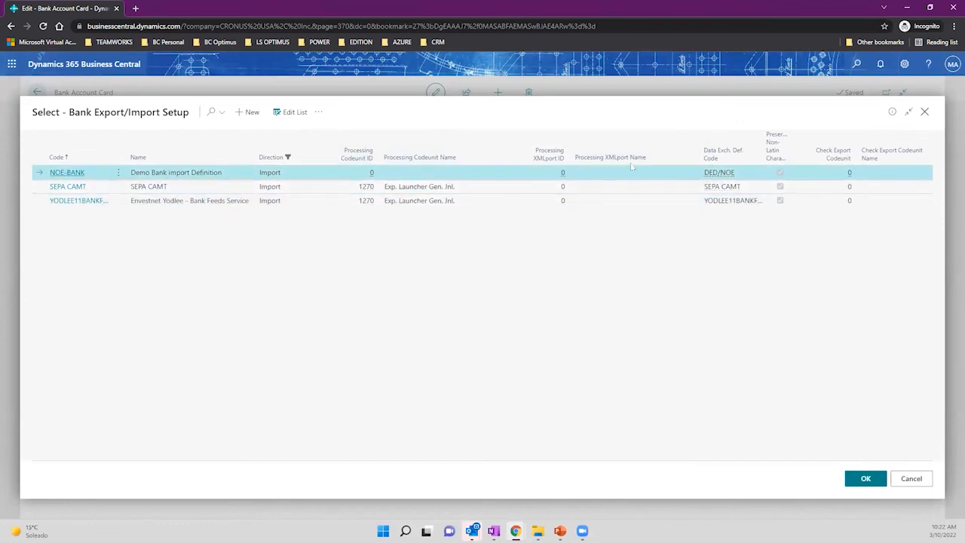
pyautogui.click(65, 158)
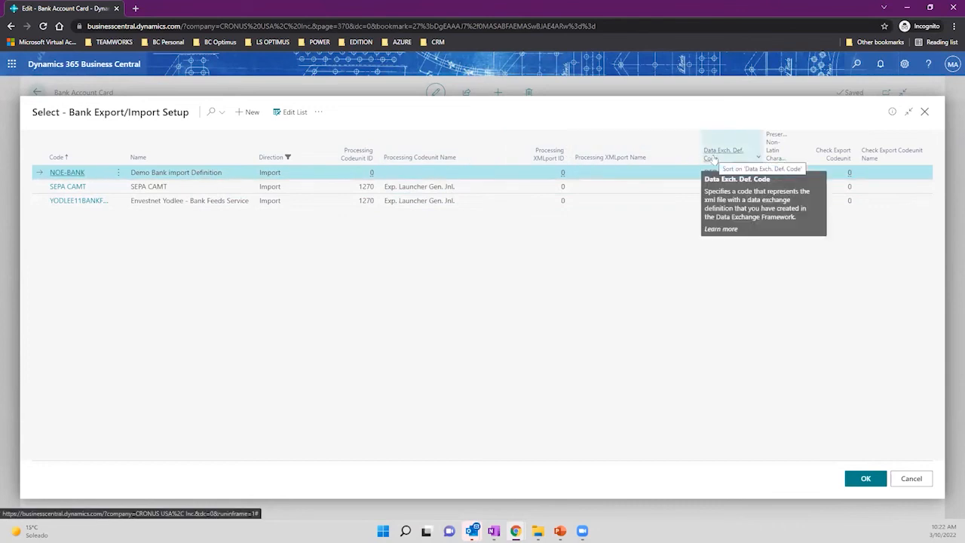
pyautogui.click(856, 64)
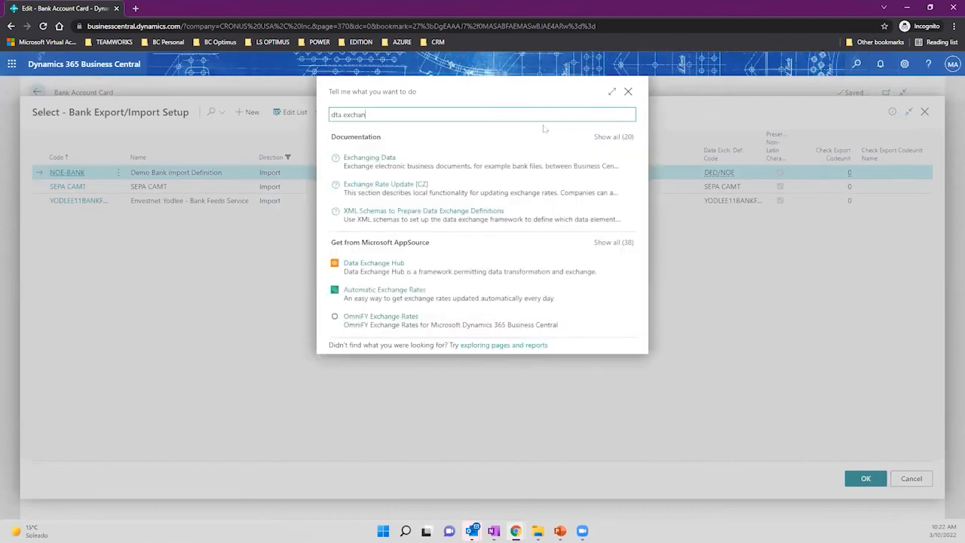
# Correct the search to 'data exchan' and open the Data Exchange Definitions list full-width.
pyautogui.press('Left')
pyautogui.press('Left')
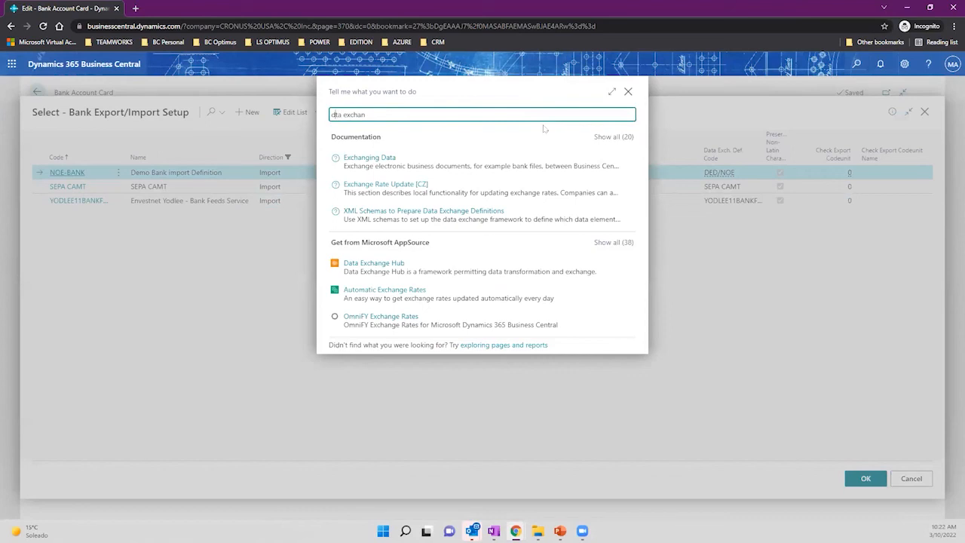
pyautogui.write('a')
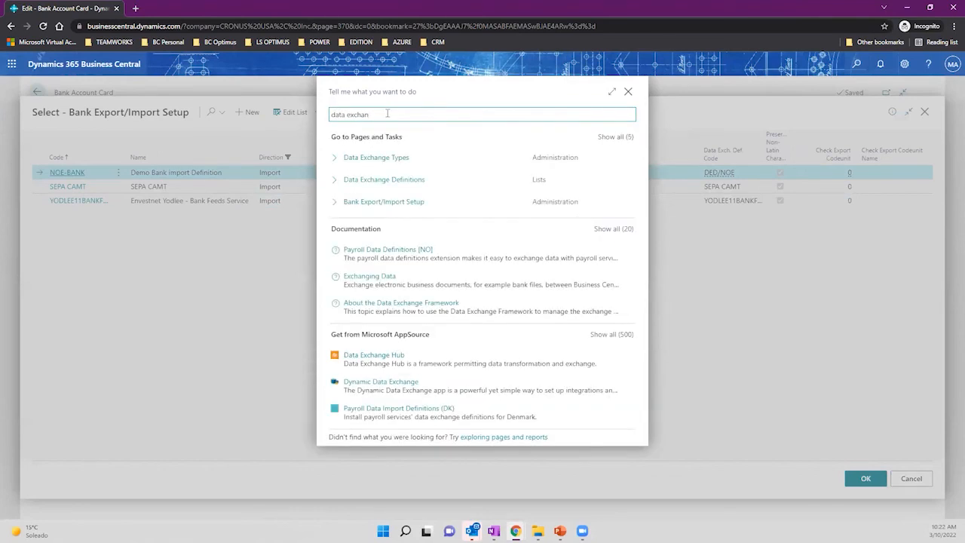
pyautogui.click(388, 181)
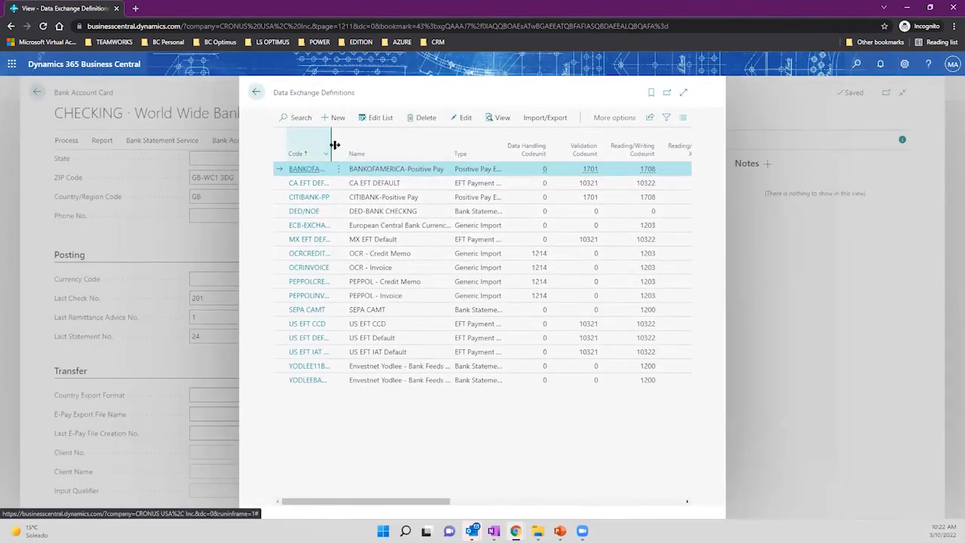
pyautogui.click(683, 92)
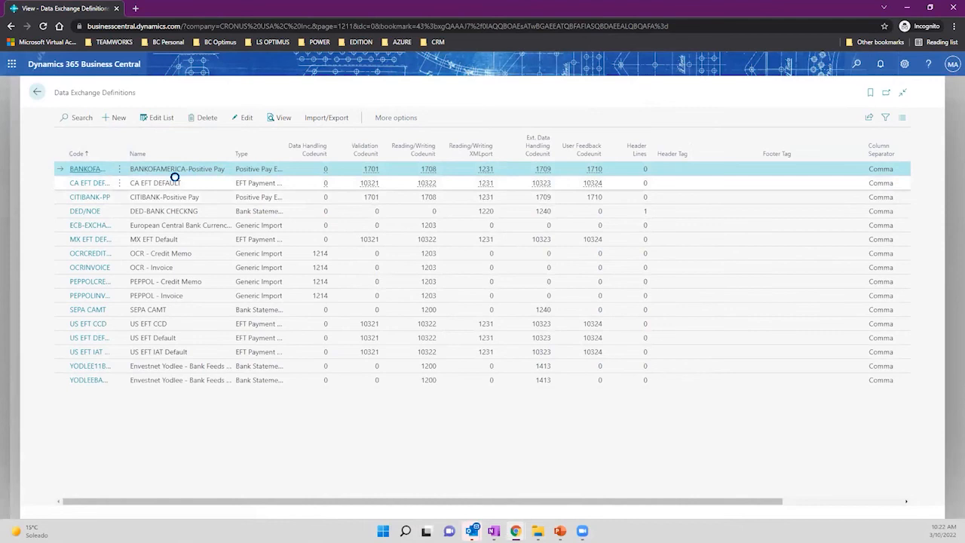
# Browse the definition rows and open the DED/NOE data exchange definition.
pyautogui.click(234, 198)
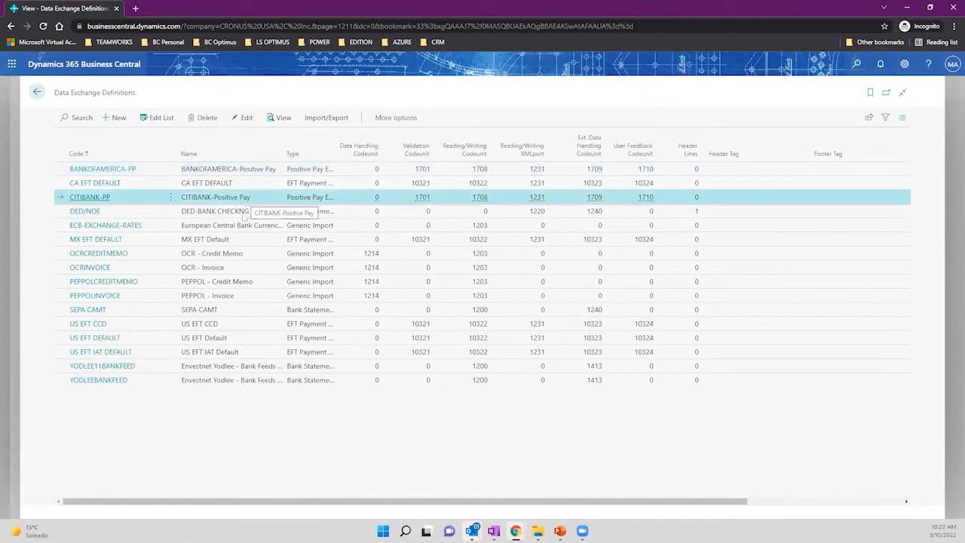
pyautogui.click(252, 226)
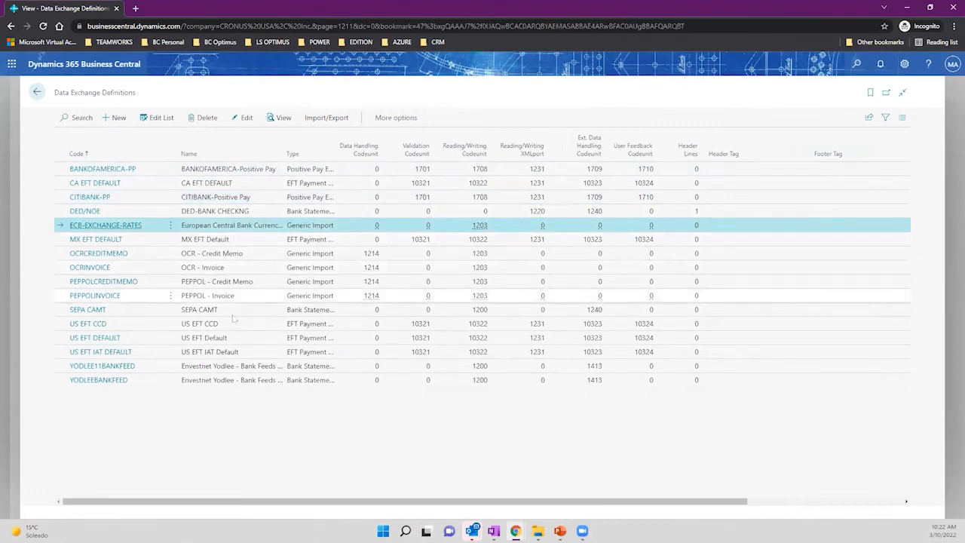
pyautogui.click(232, 256)
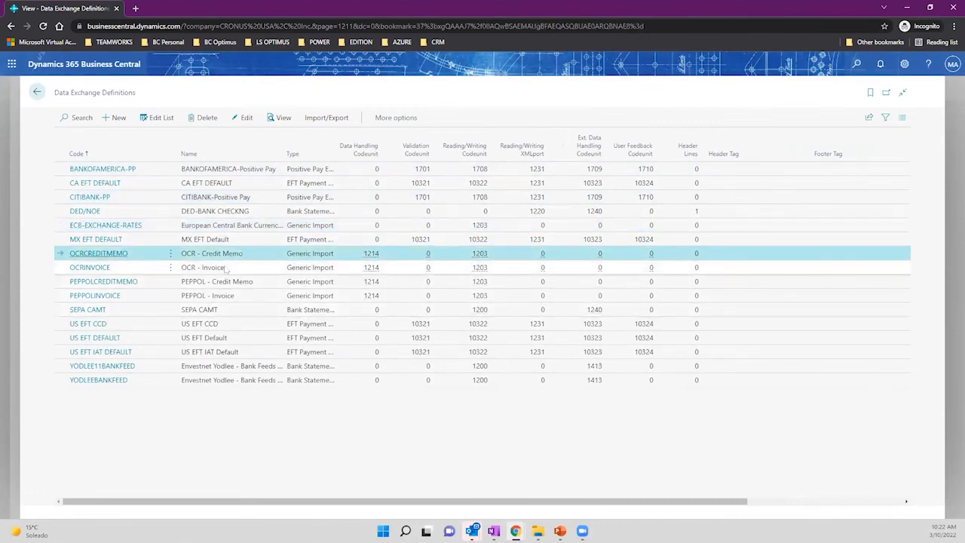
pyautogui.click(234, 267)
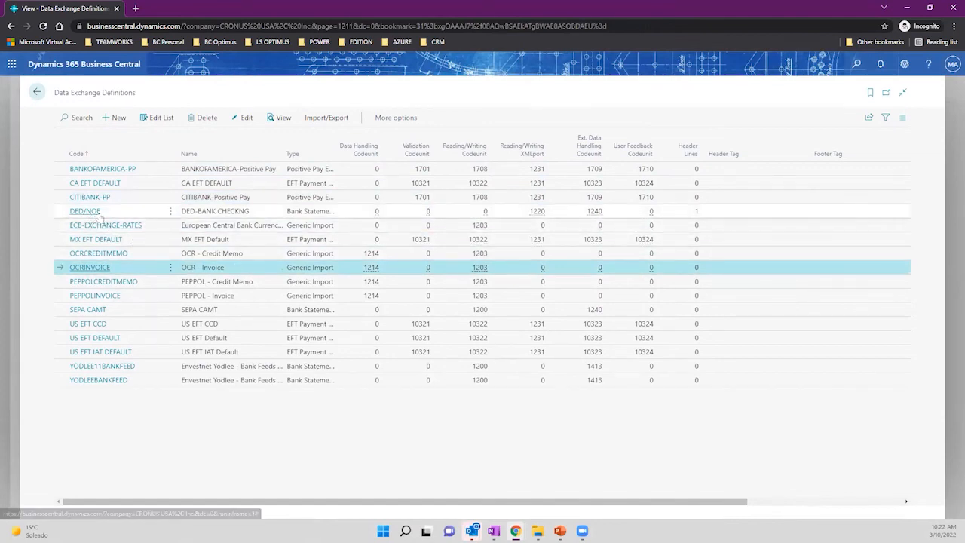
pyautogui.click(202, 215)
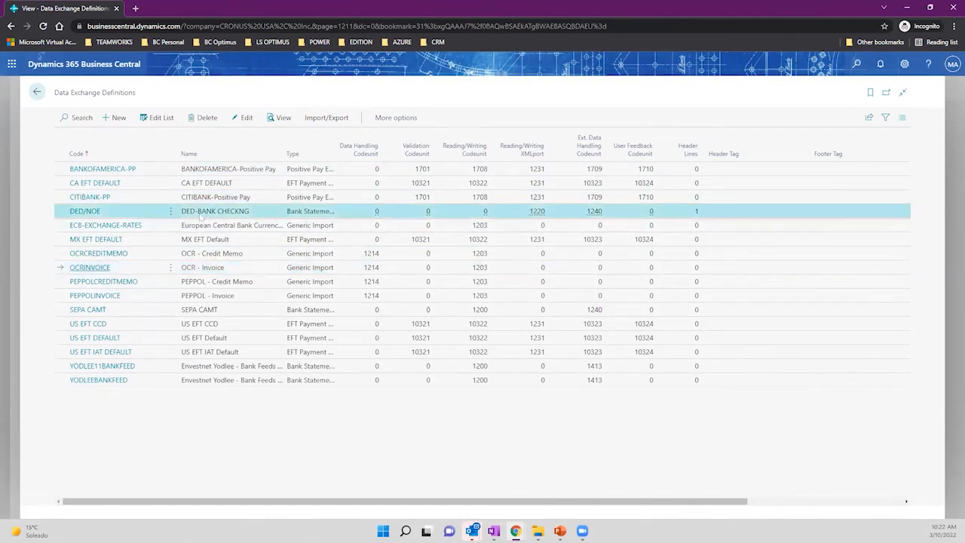
pyautogui.click(94, 215)
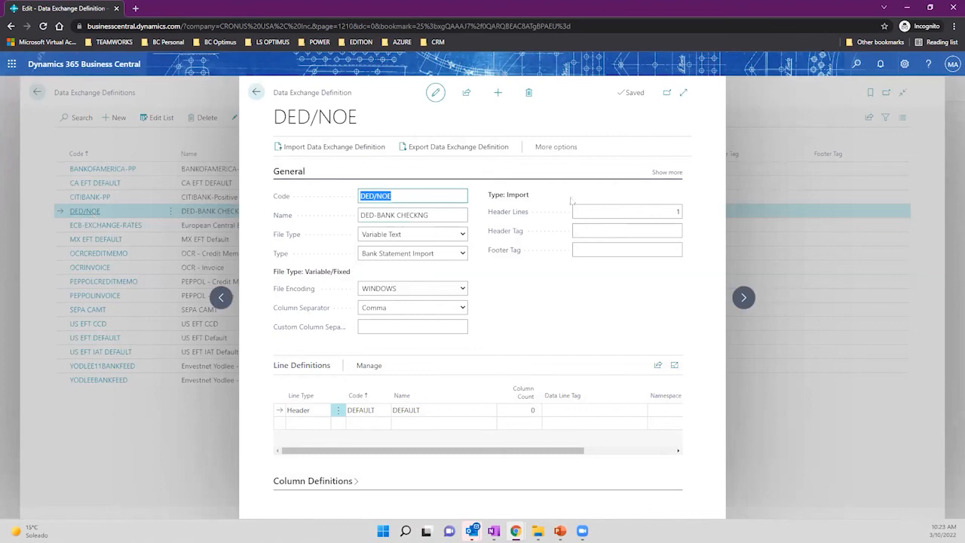
# Expand the DED/NOE card and show its six column definitions.
pyautogui.click(683, 92)
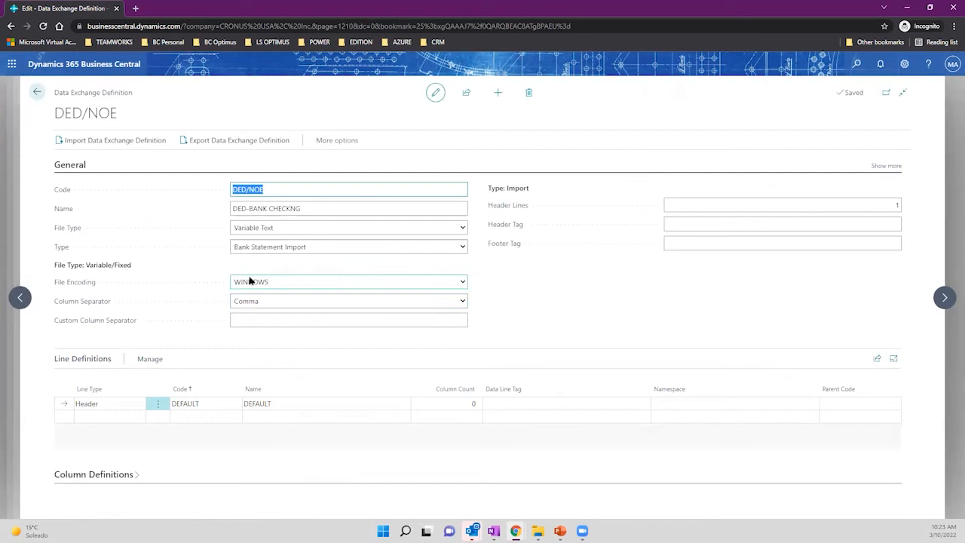
pyautogui.click(137, 477)
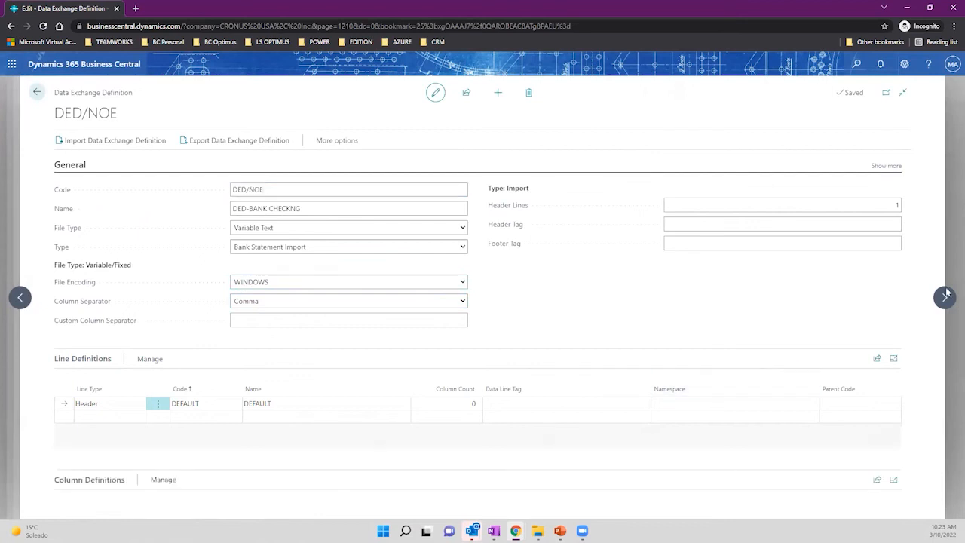
pyautogui.scroll(-3, 377, 362)
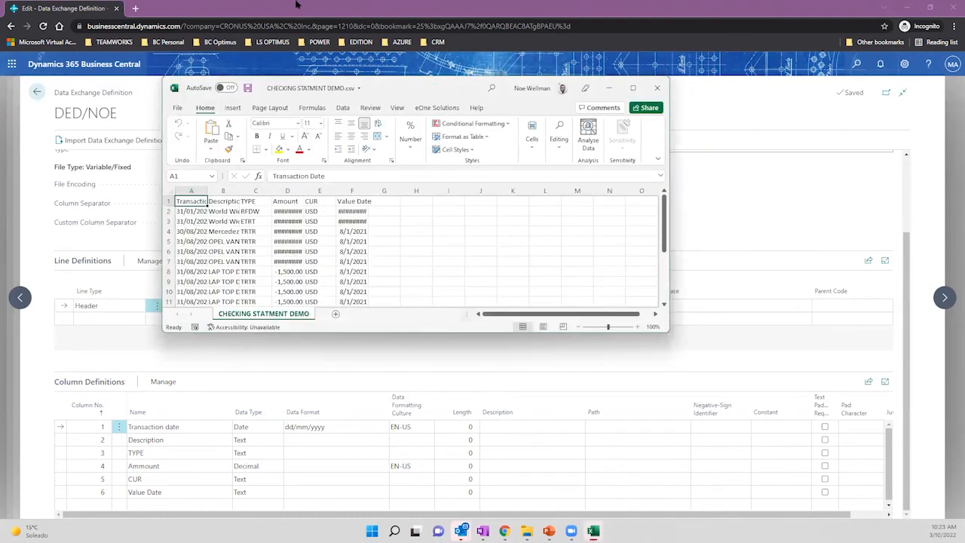
# Move the CSV window beside the card and autofit all its columns.
pyautogui.moveTo(404, 91); pyautogui.dragTo(644, 95)
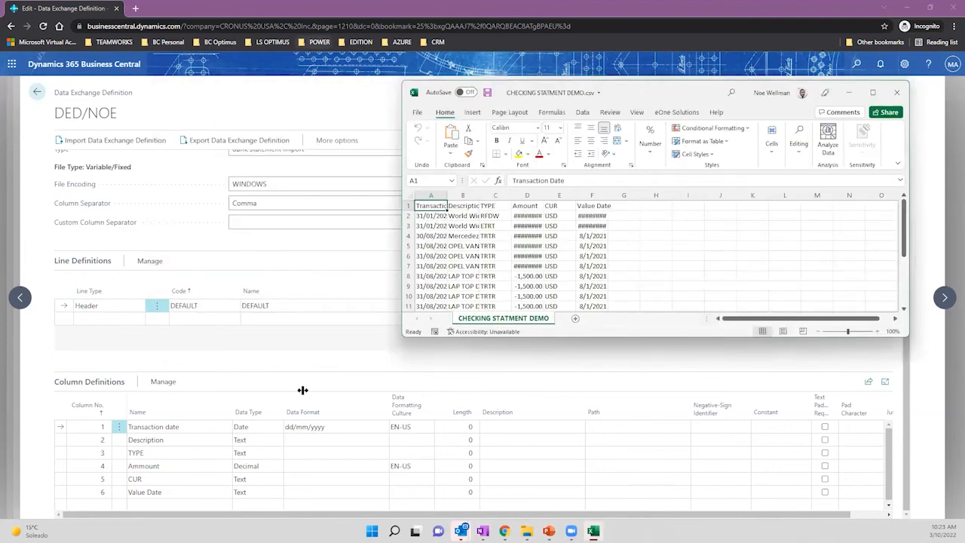
pyautogui.click(409, 196)
pyautogui.doubleClick(448, 195)
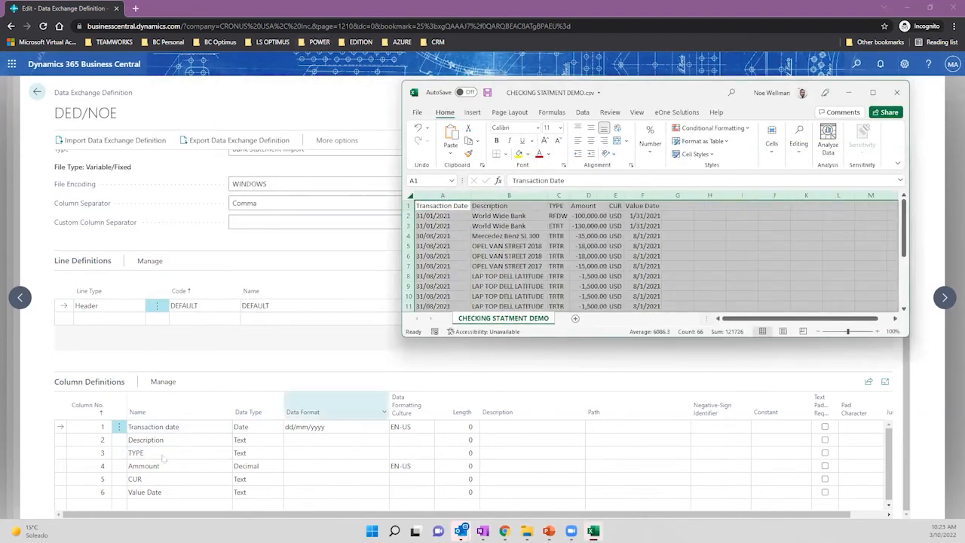
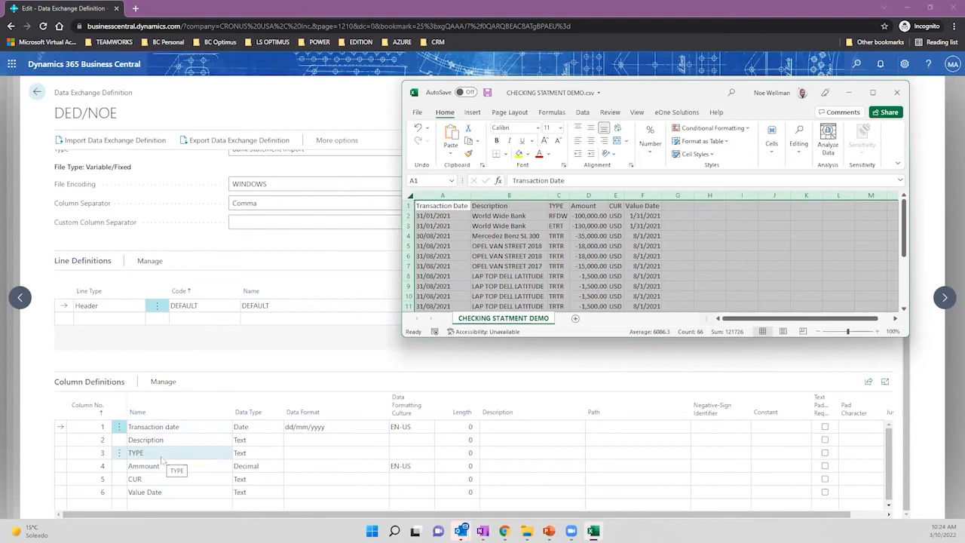
# Review the Transaction date column definition, including its dd/mm/yyyy format and formatting culture.
pyautogui.click(332, 349)
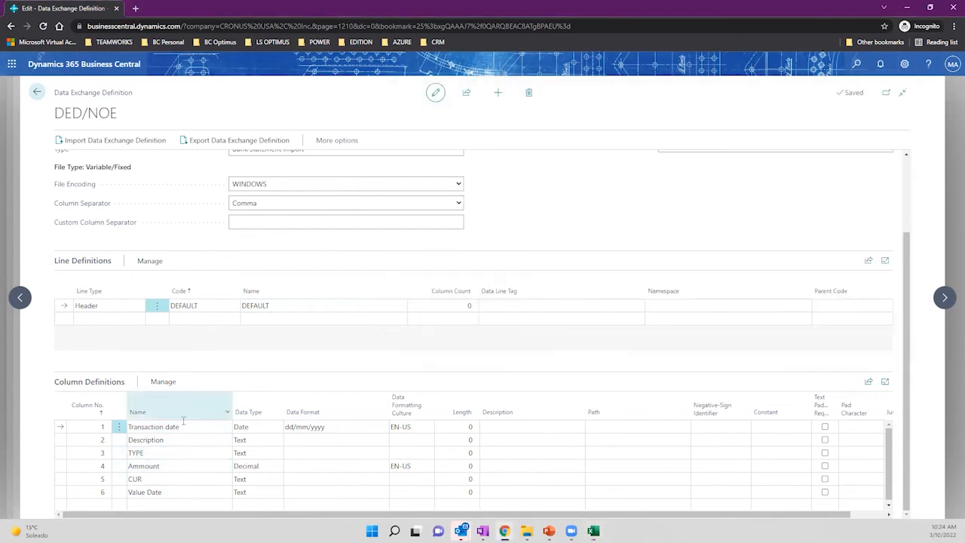
pyautogui.click(157, 426)
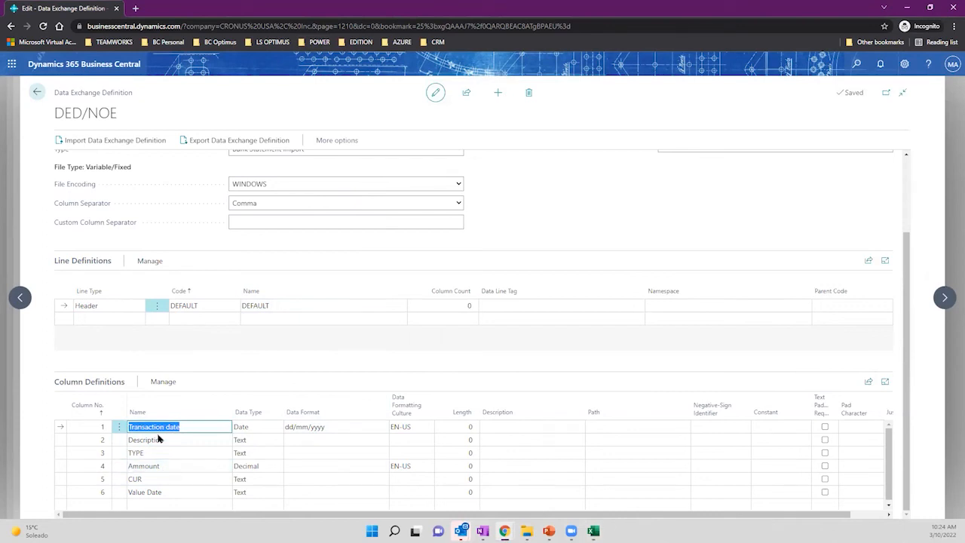
pyautogui.click(333, 429)
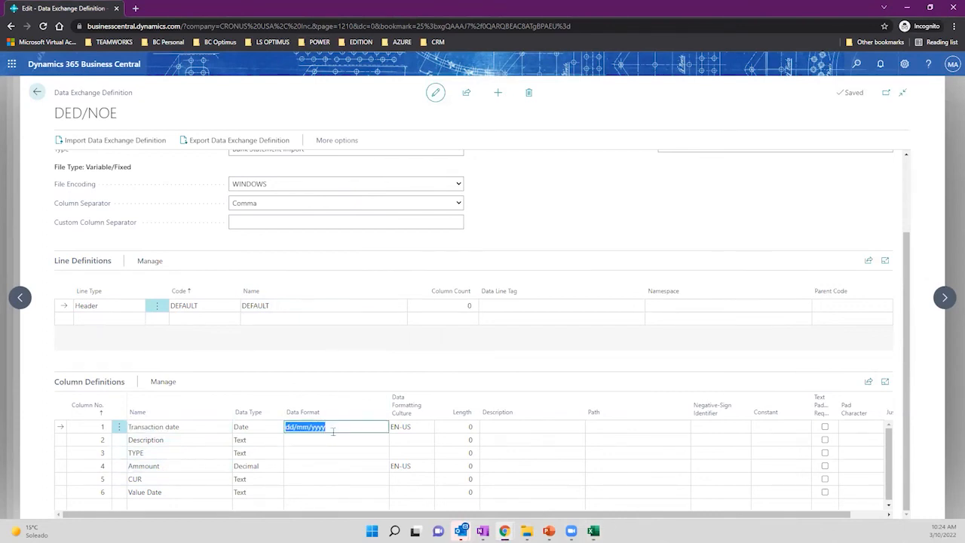
pyautogui.click(421, 426)
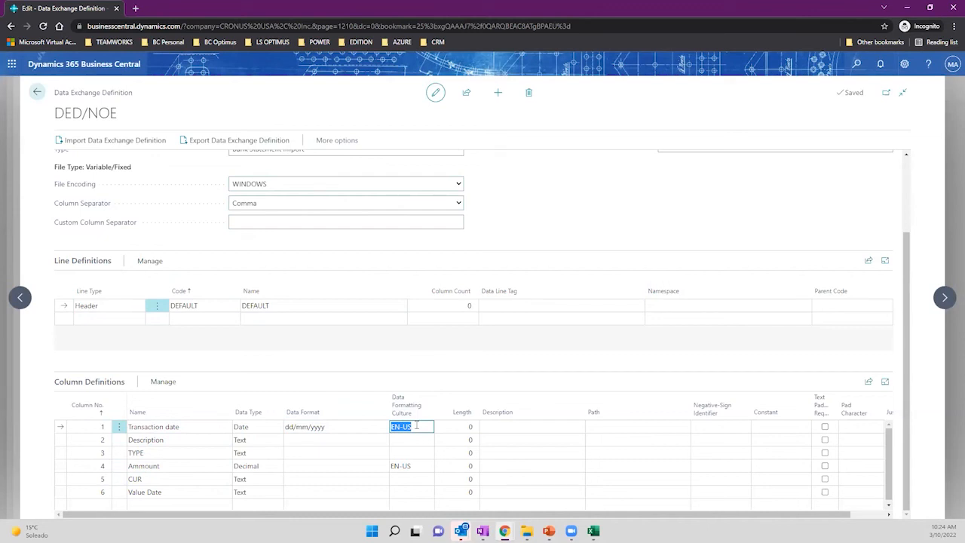
# Check the Description, TYPE and Ammount column definitions, then open the DEFAULT line's field mapping.
pyautogui.click(187, 442)
pyautogui.click(186, 453)
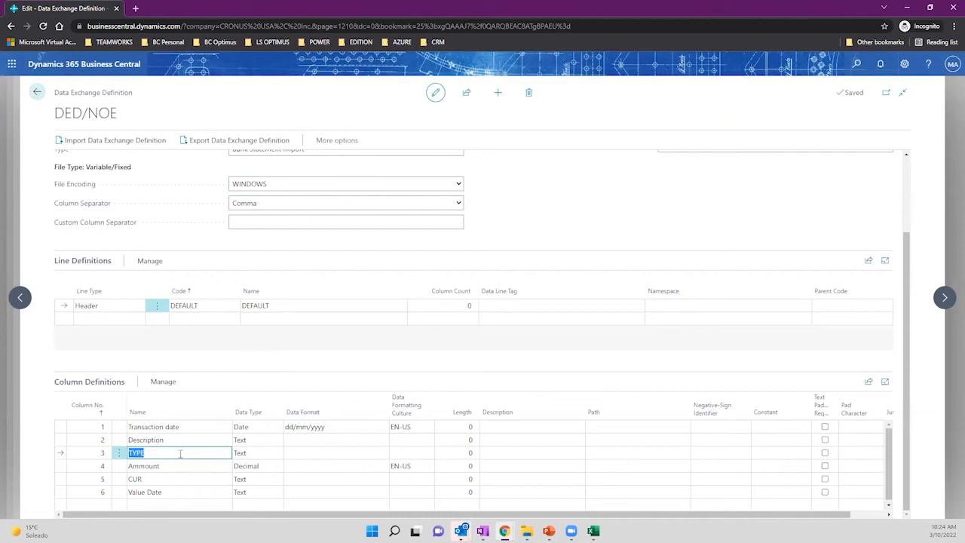
pyautogui.click(173, 466)
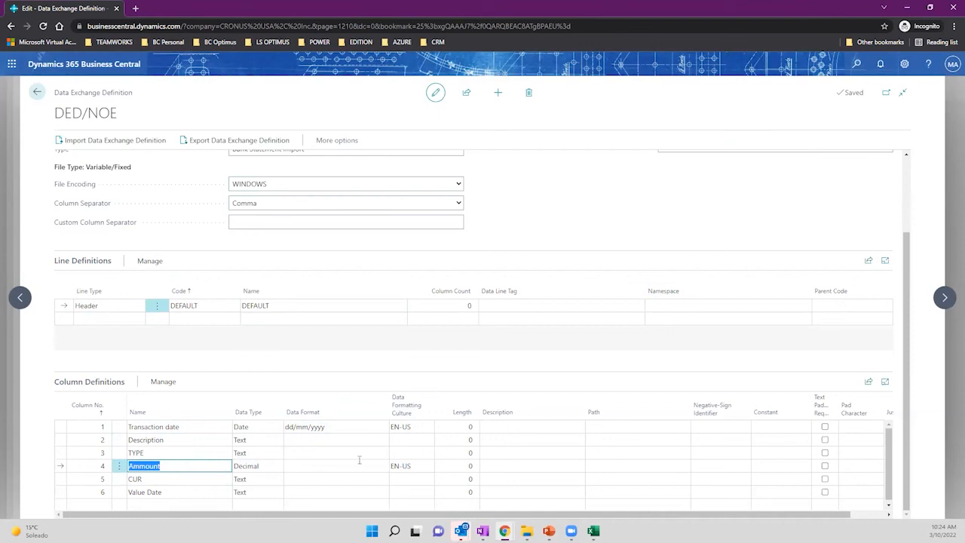
pyautogui.click(402, 466)
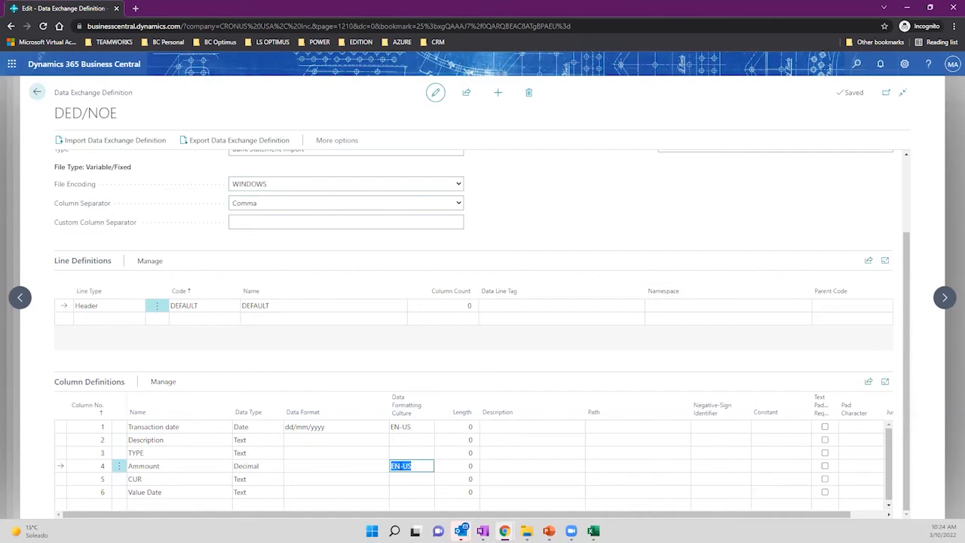
pyautogui.click(149, 261)
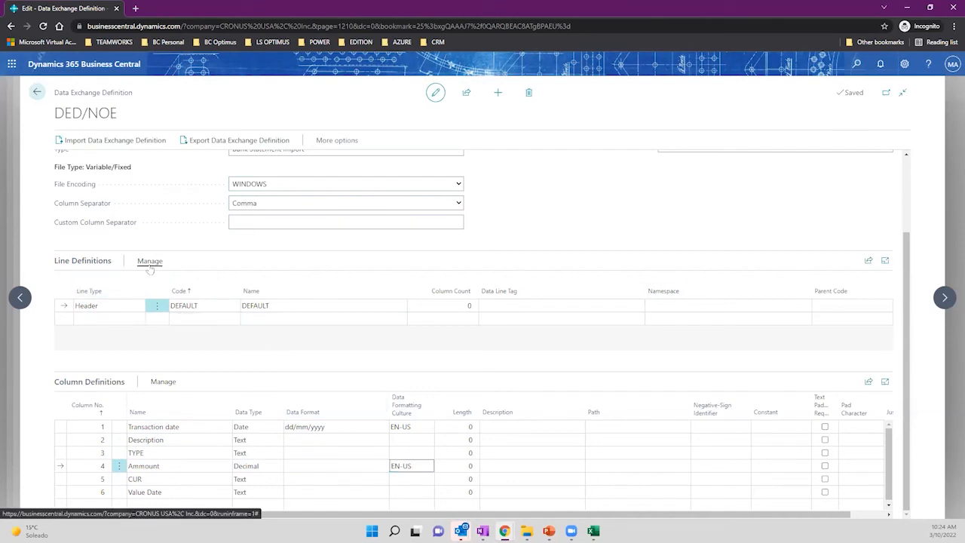
pyautogui.click(187, 284)
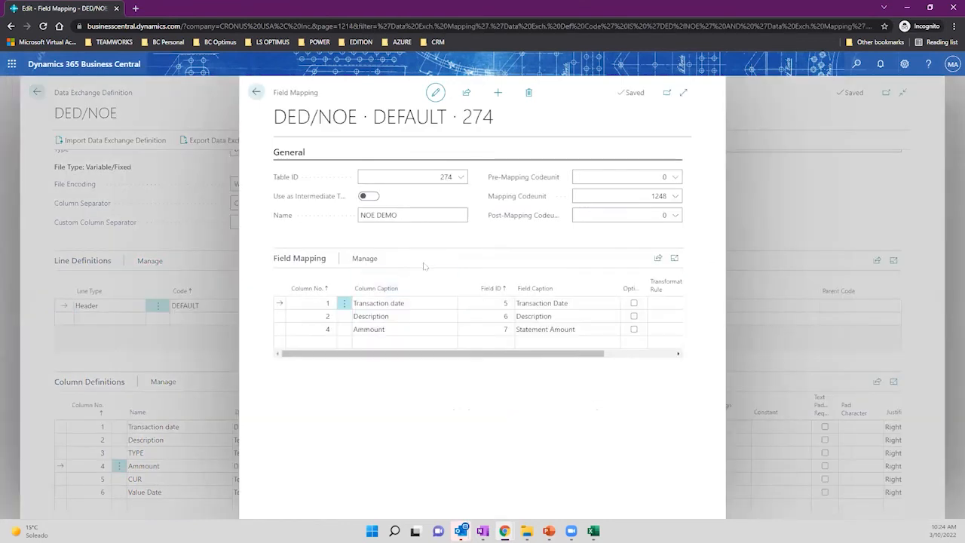
# Inspect the Transaction Date and Statement Amount mappings and the field lookup without changes, then close Field Mapping.
pyautogui.click(405, 303)
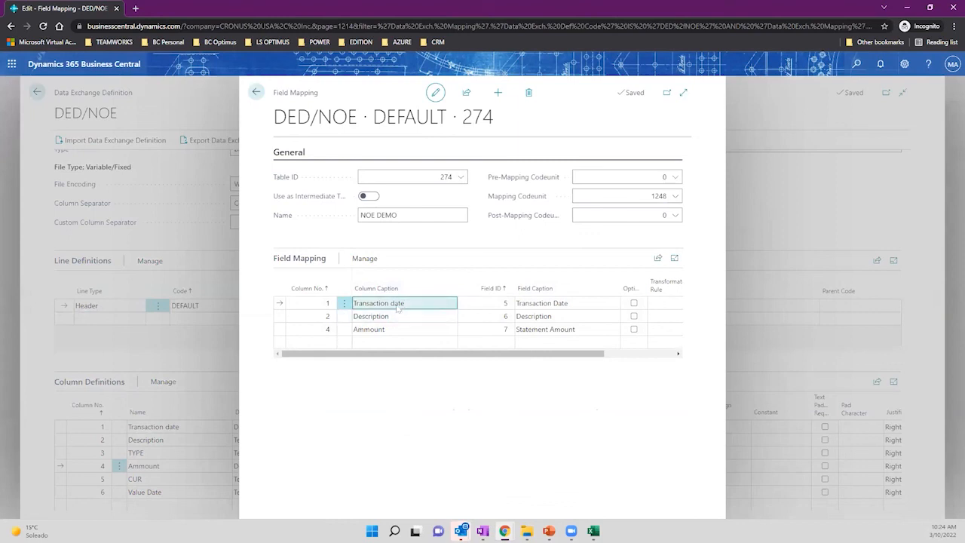
pyautogui.click(393, 329)
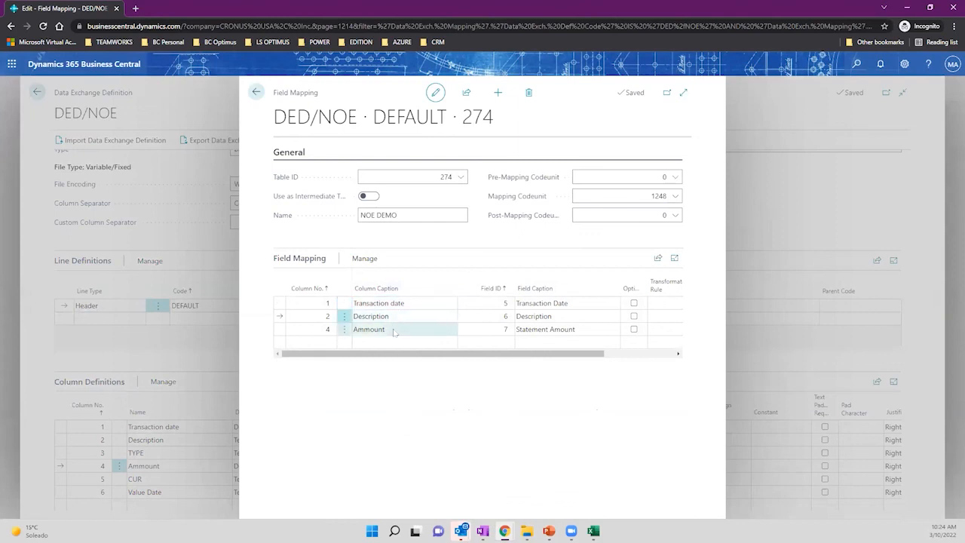
pyautogui.click(487, 305)
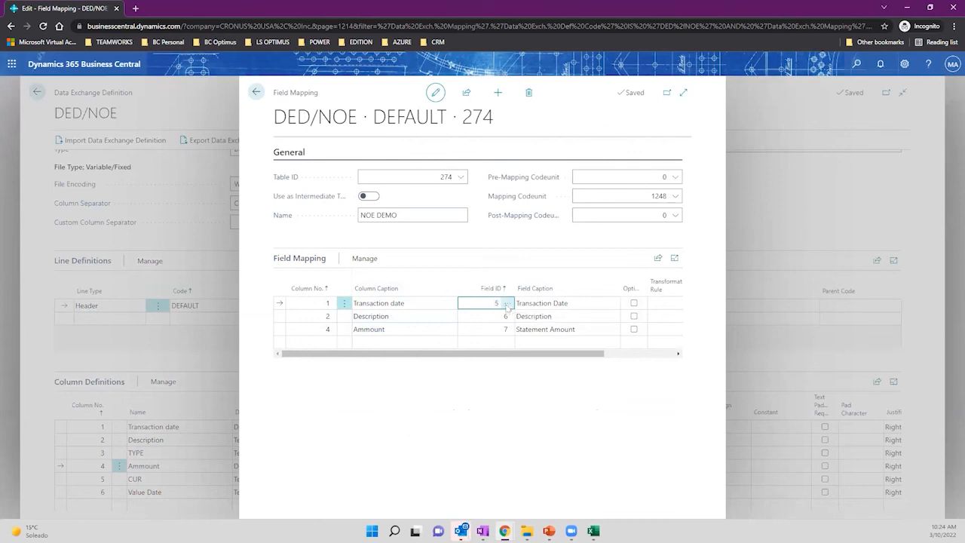
pyautogui.click(506, 304)
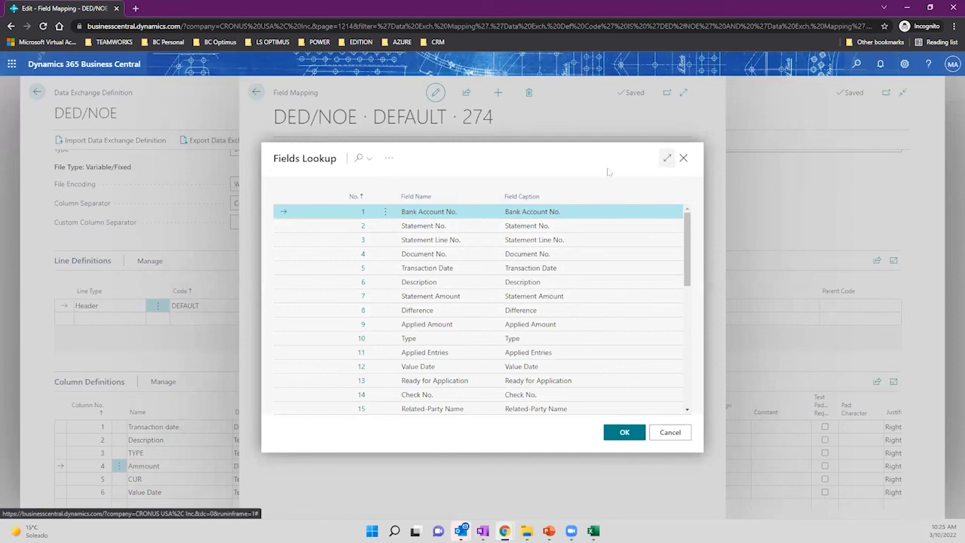
pyautogui.click(668, 159)
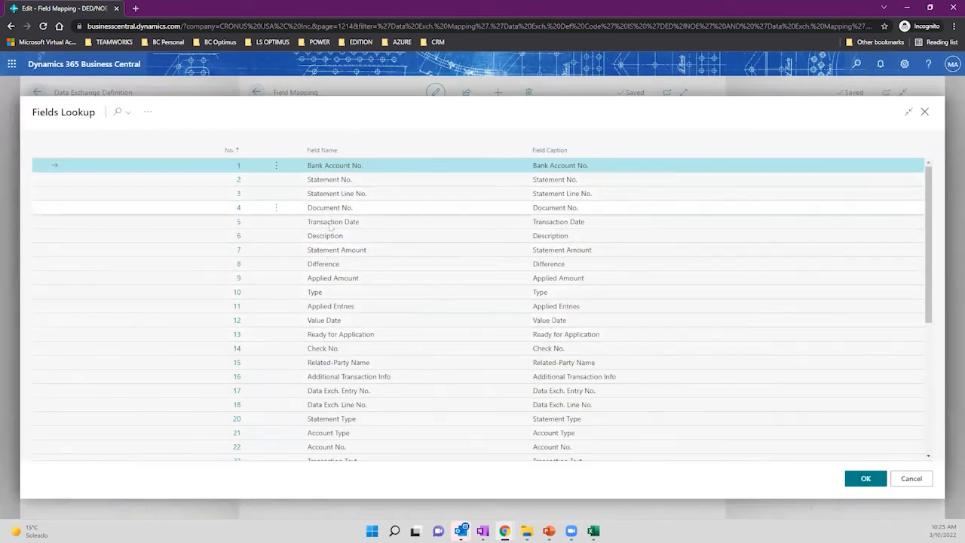
pyautogui.click(911, 478)
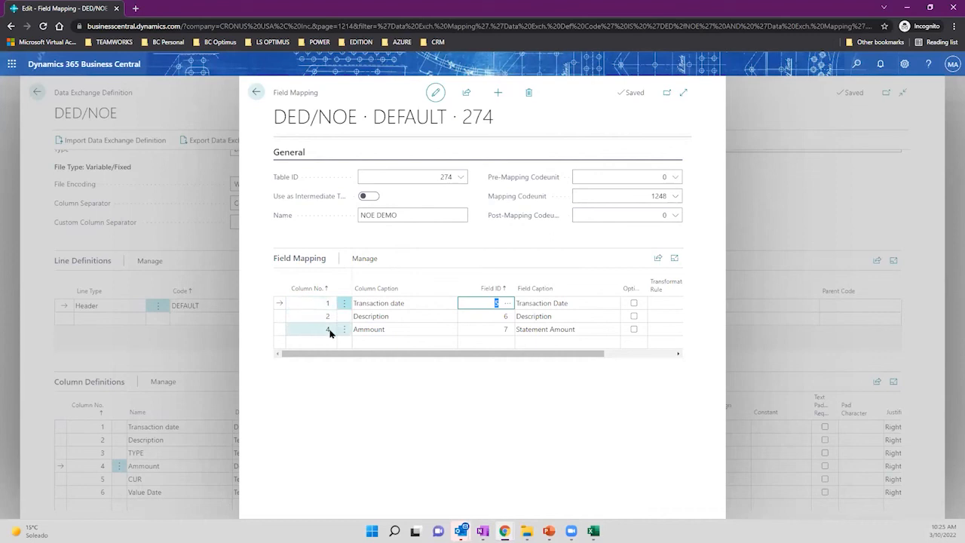
pyautogui.click(534, 306)
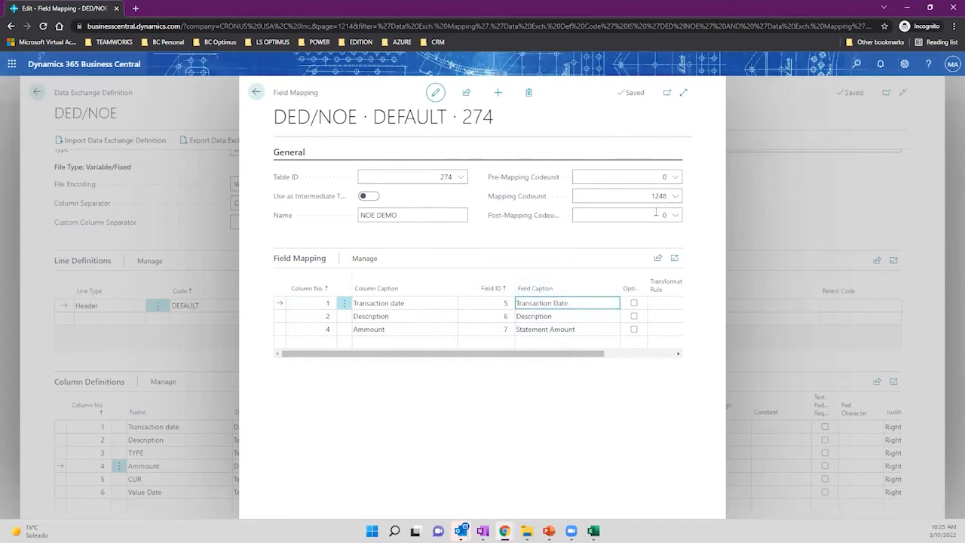
pyautogui.click(256, 93)
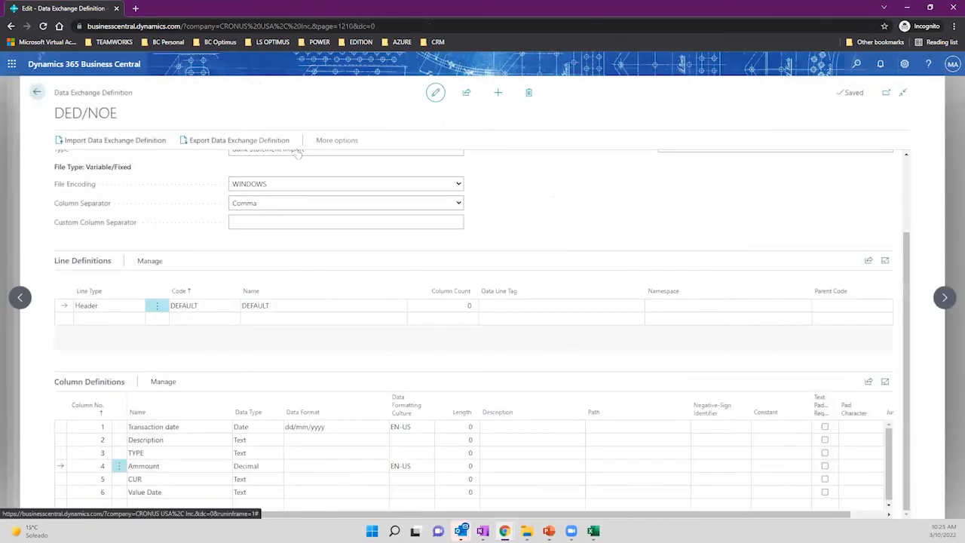
# Back out to the home page, keeping NOE-BANK as the statement import format.
pyautogui.click(38, 92)
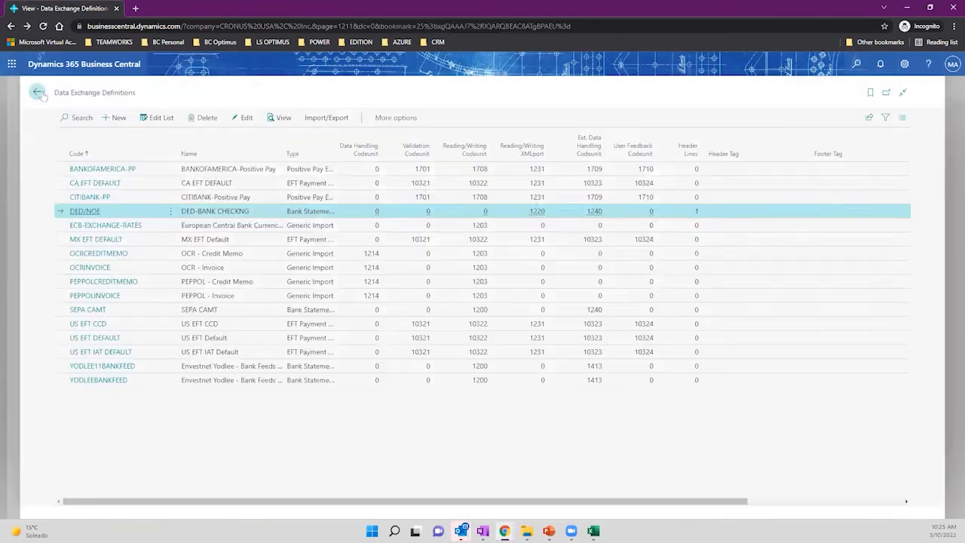
pyautogui.click(37, 92)
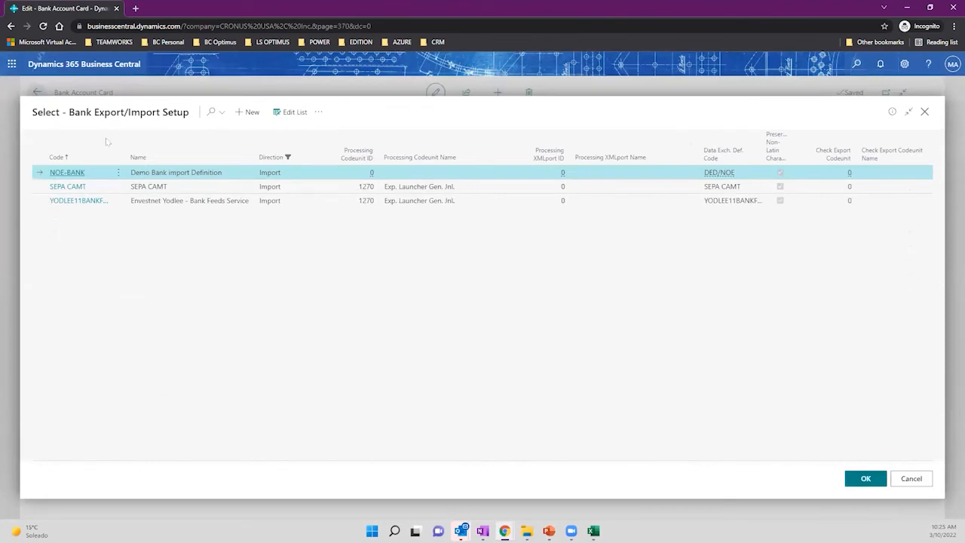
pyautogui.click(901, 482)
pyautogui.click(38, 93)
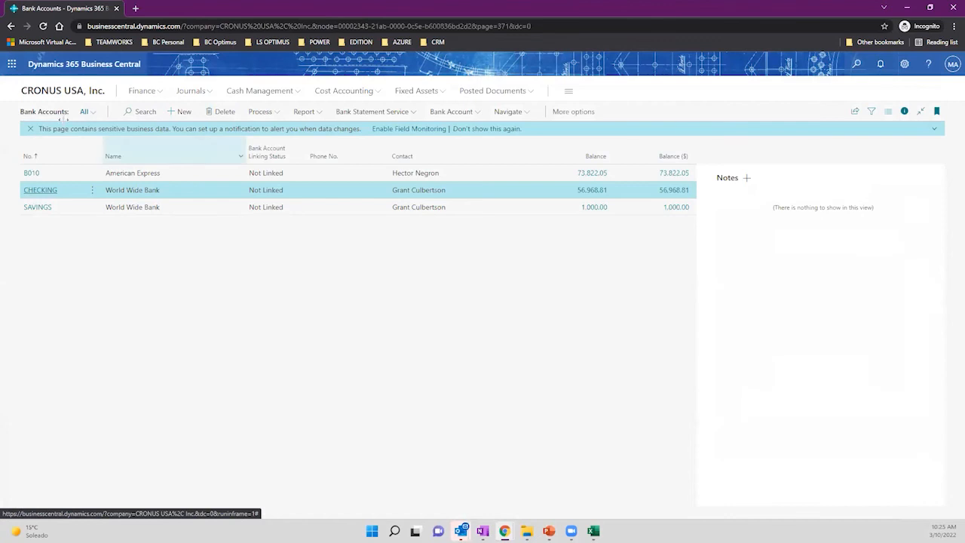
pyautogui.click(44, 96)
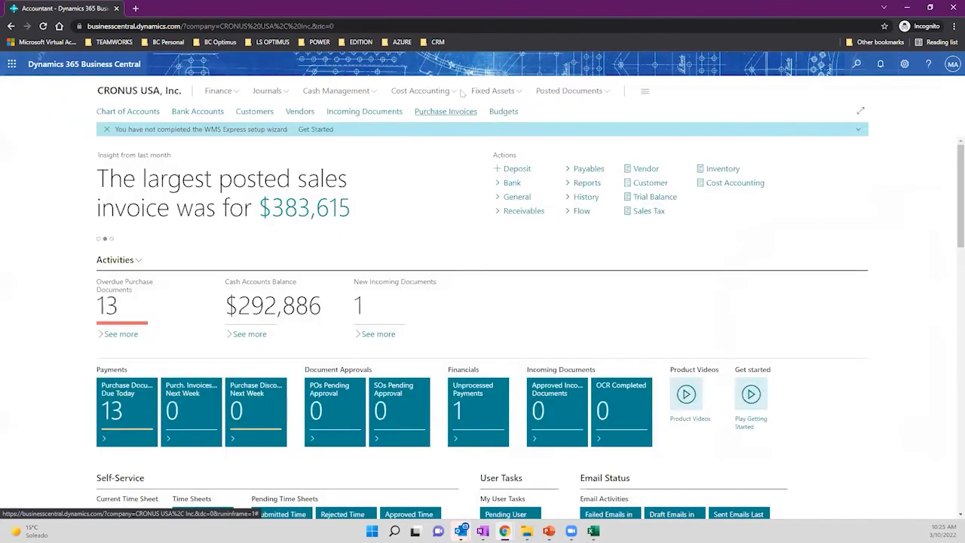
# Open Bank Account Reconciliations and the CHECKING statement 24 reconciliation.
pyautogui.click(368, 92)
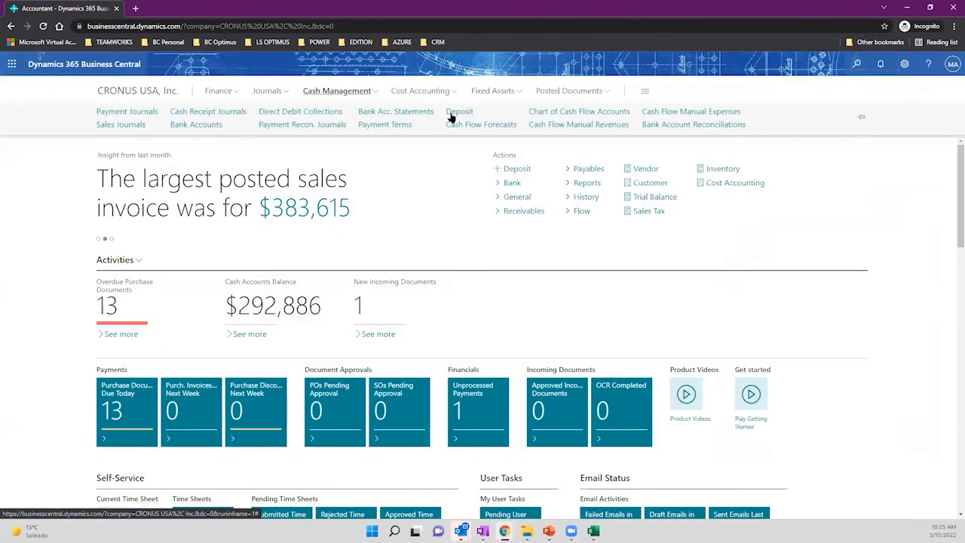
pyautogui.click(682, 125)
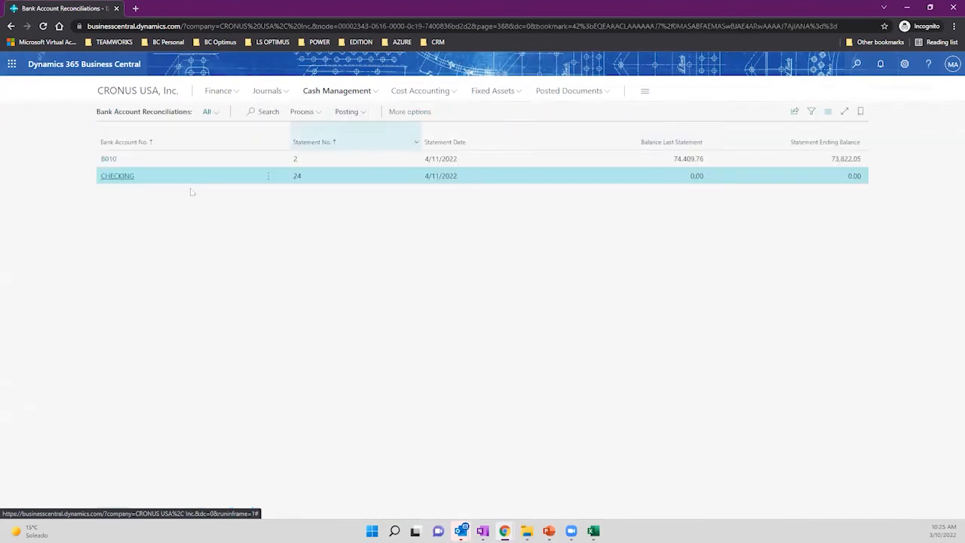
pyautogui.click(108, 160)
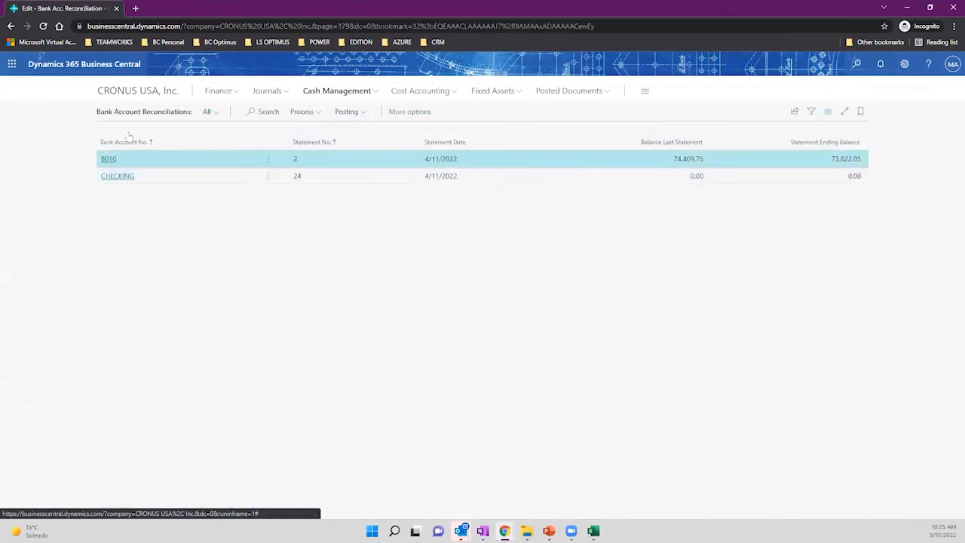
pyautogui.click(37, 94)
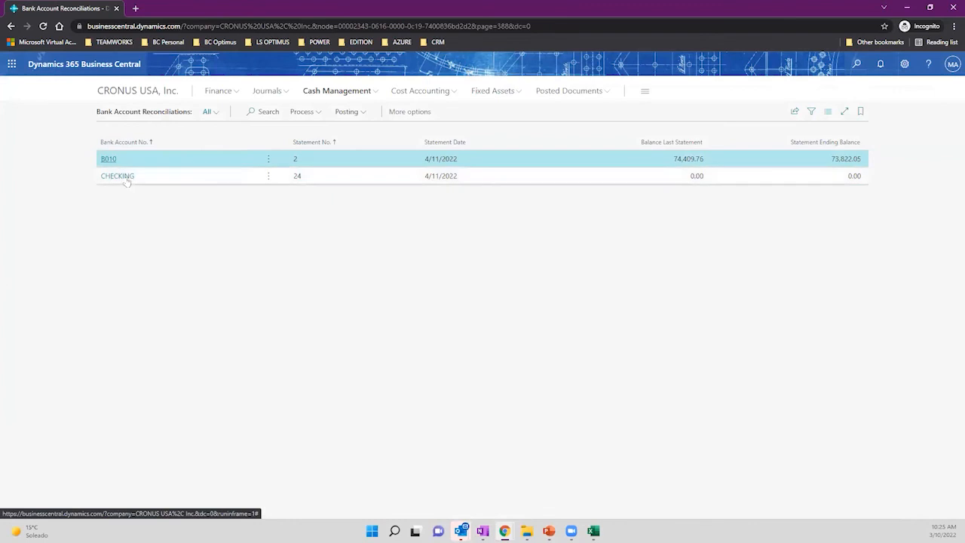
pyautogui.click(121, 176)
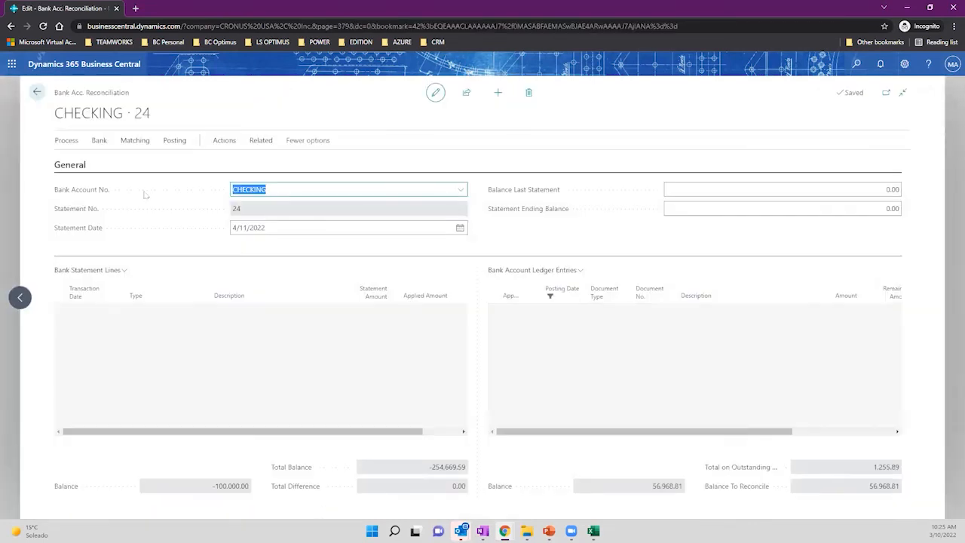
# Select all bank statement lines in CHECKING 24 and delete them.
pyautogui.click(119, 310)
pyautogui.click(101, 367)
pyautogui.click(75, 295)
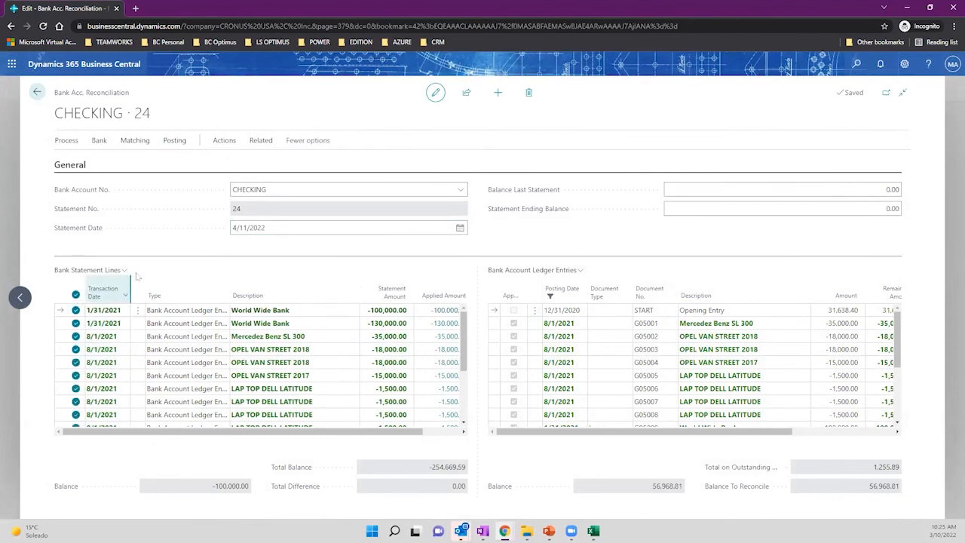
pyautogui.click(124, 270)
pyautogui.click(103, 309)
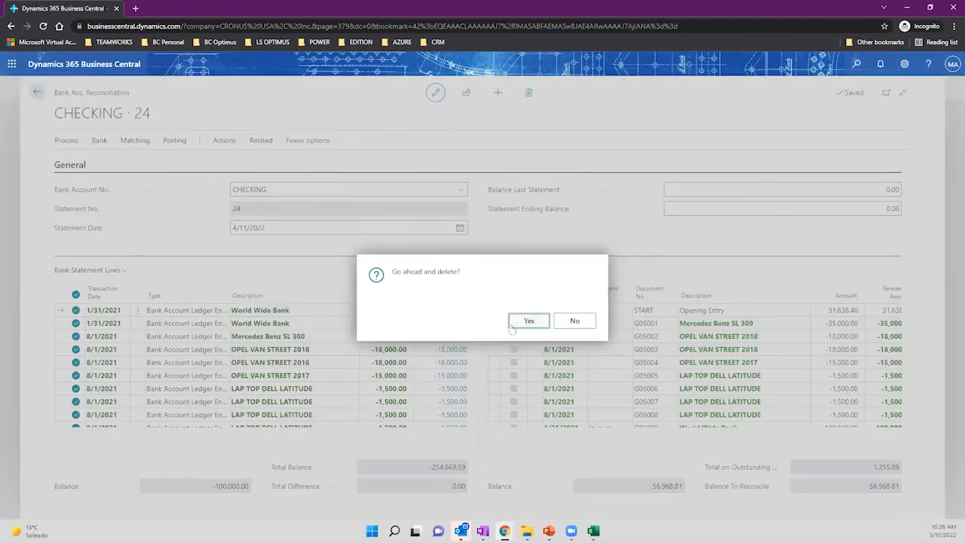
pyautogui.click(512, 326)
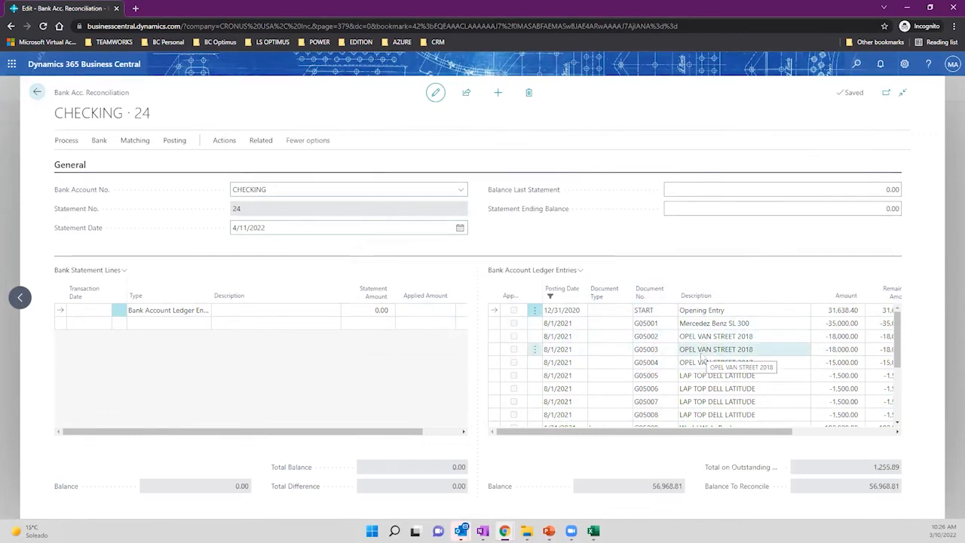
pyautogui.click(98, 141)
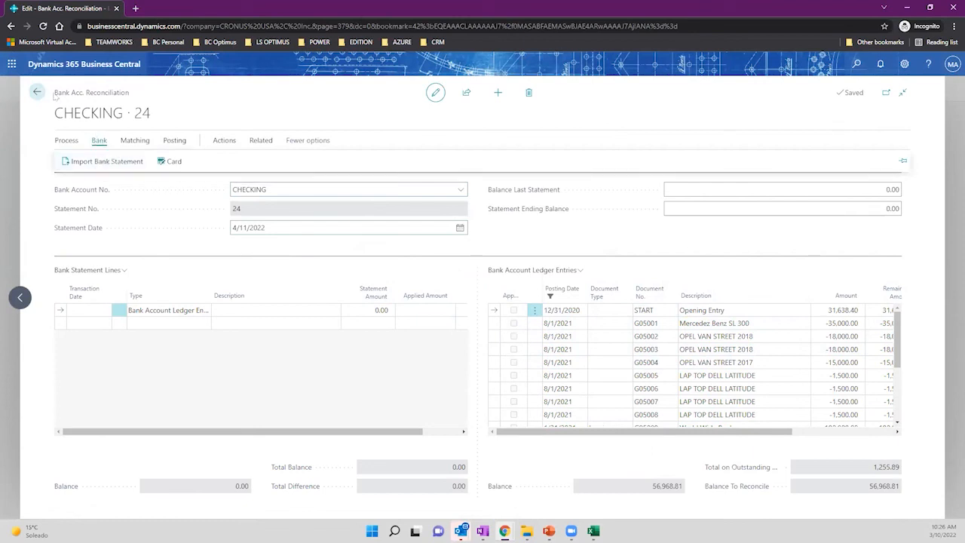
pyautogui.moveTo(55, 96); pyautogui.dragTo(139, 98)
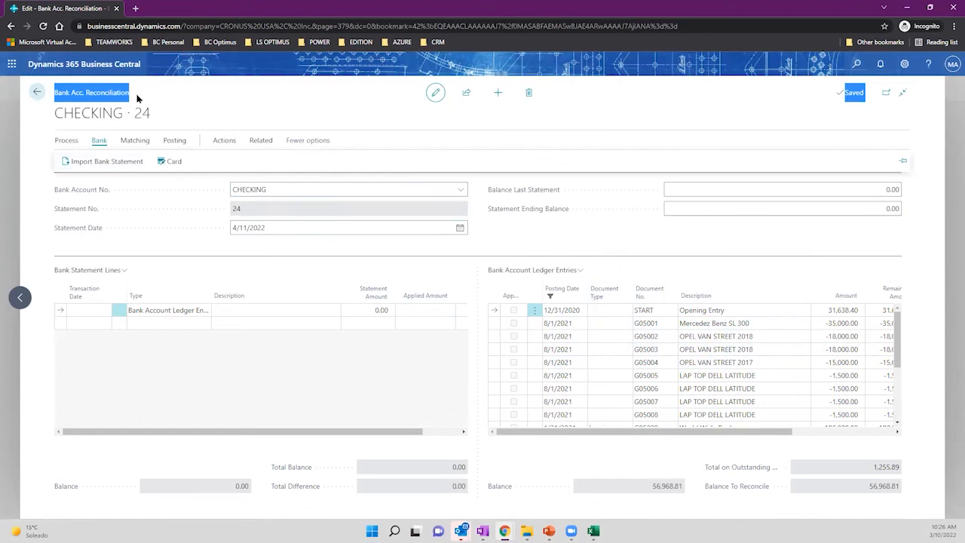
# Import CHECKING STATMENT DEMO.csv from the Desktop, giving a total balance of -322,000.00.
pyautogui.click(99, 140)
pyautogui.click(104, 163)
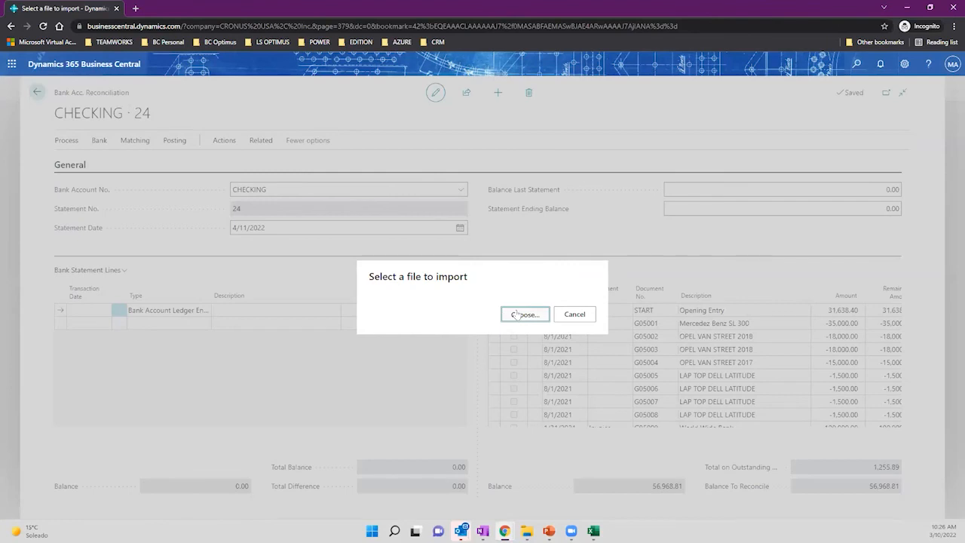
pyautogui.click(519, 313)
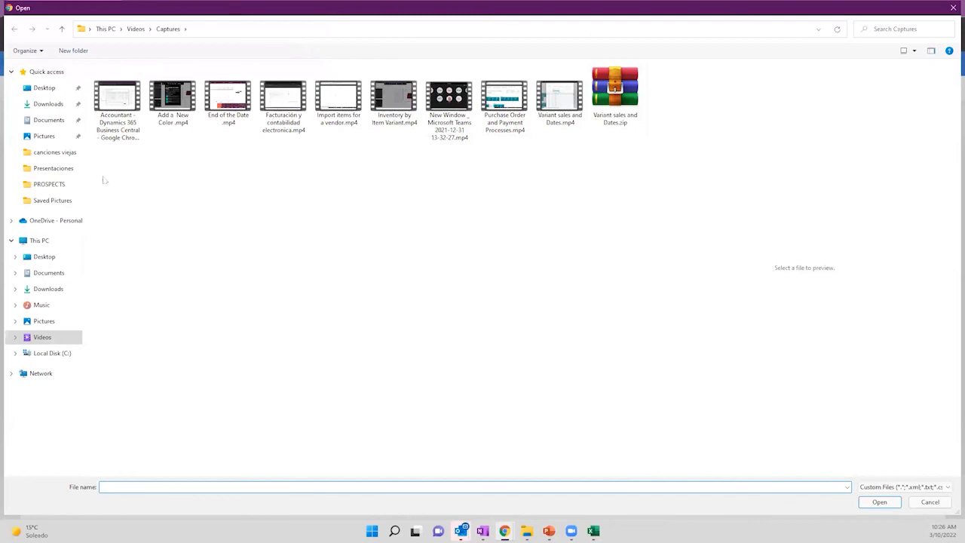
pyautogui.click(47, 120)
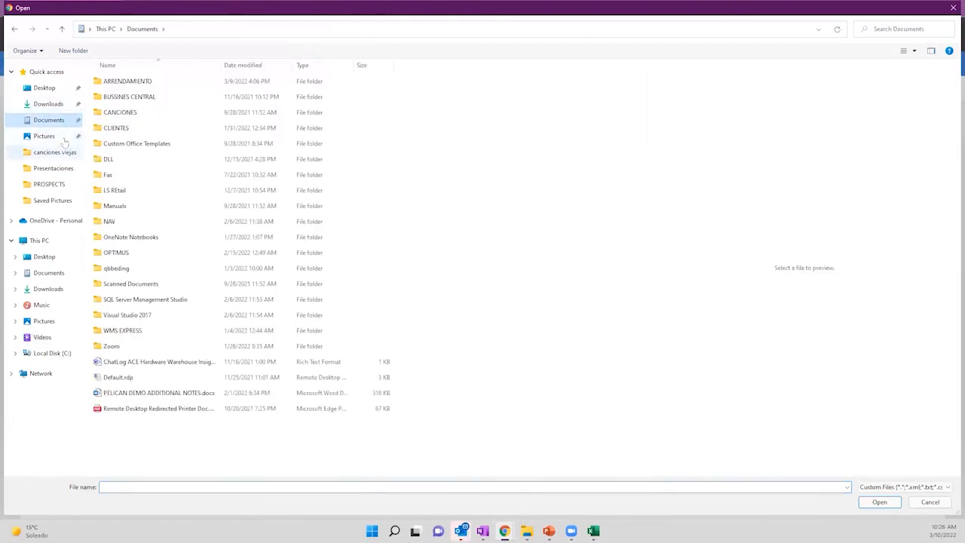
pyautogui.click(45, 88)
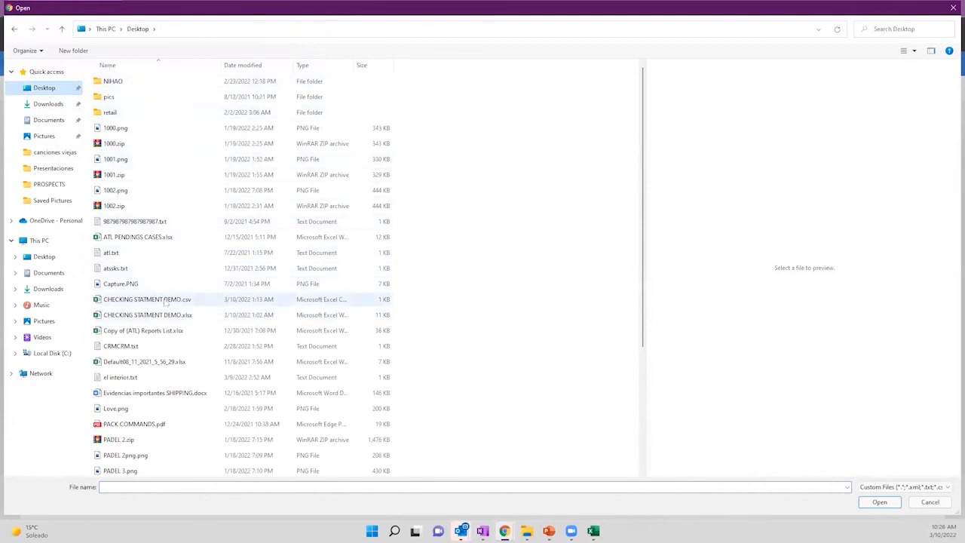
pyautogui.click(136, 302)
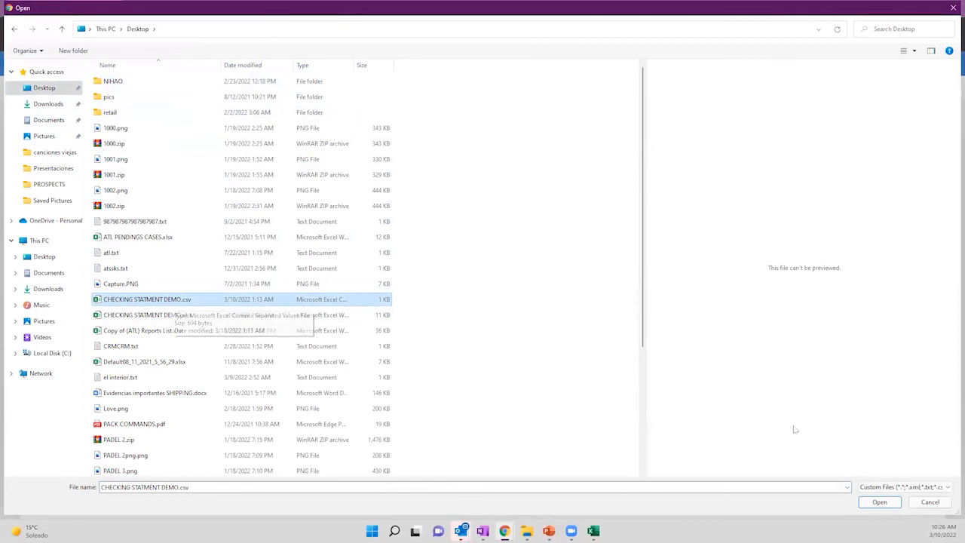
pyautogui.click(875, 502)
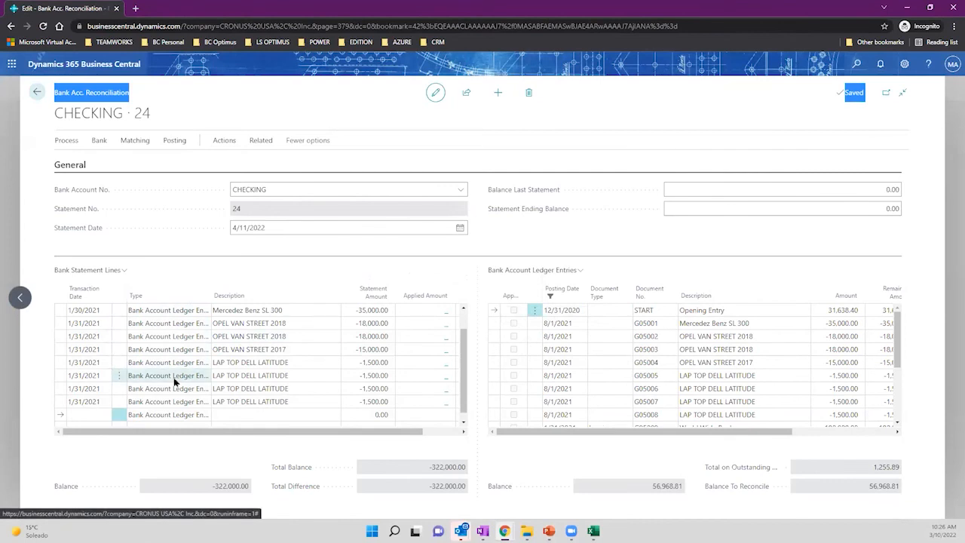
pyautogui.click(282, 274)
pyautogui.moveTo(467, 344); pyautogui.dragTo(471, 323)
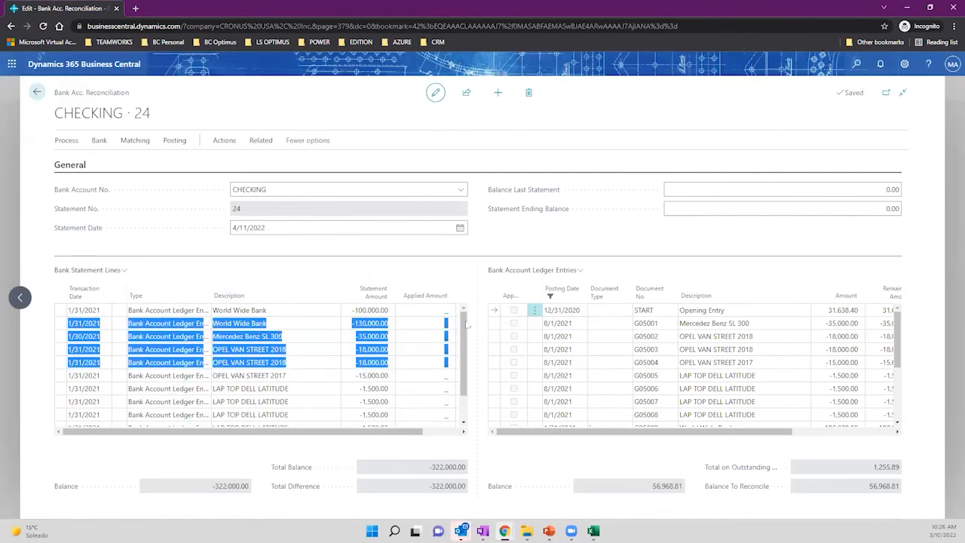
pyautogui.click(135, 142)
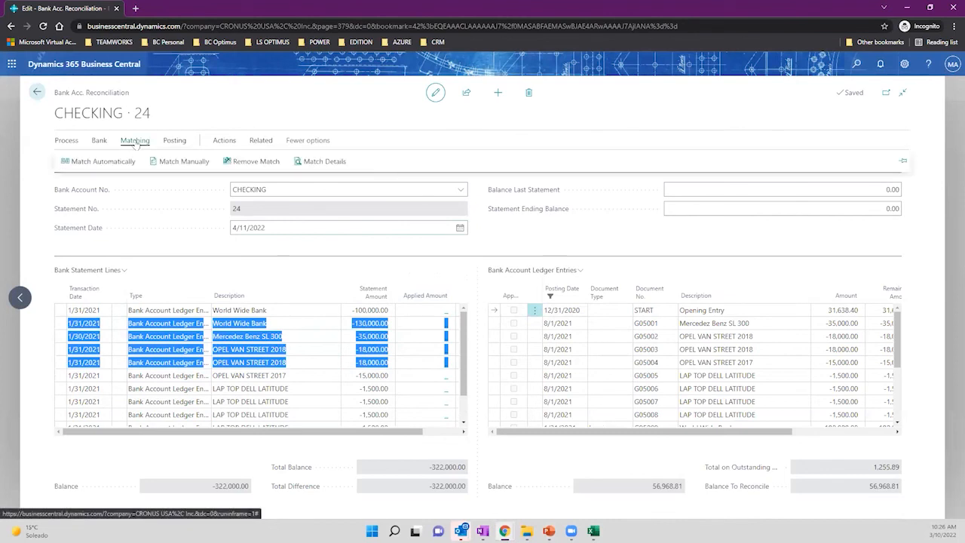
# Auto-match with a 7-day date tolerance, matching 2 of 10 lines (the World Wide Bank lines).
pyautogui.click(86, 167)
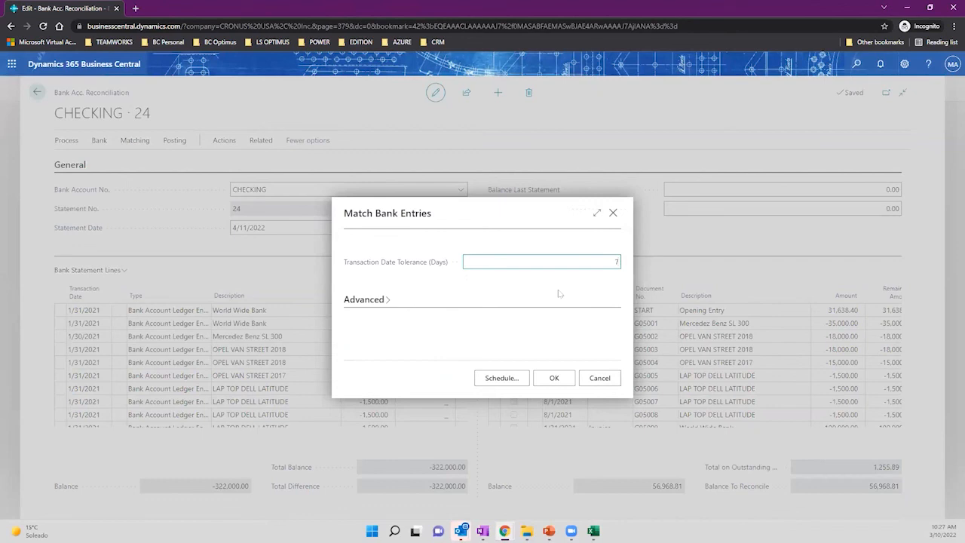
pyautogui.click(552, 381)
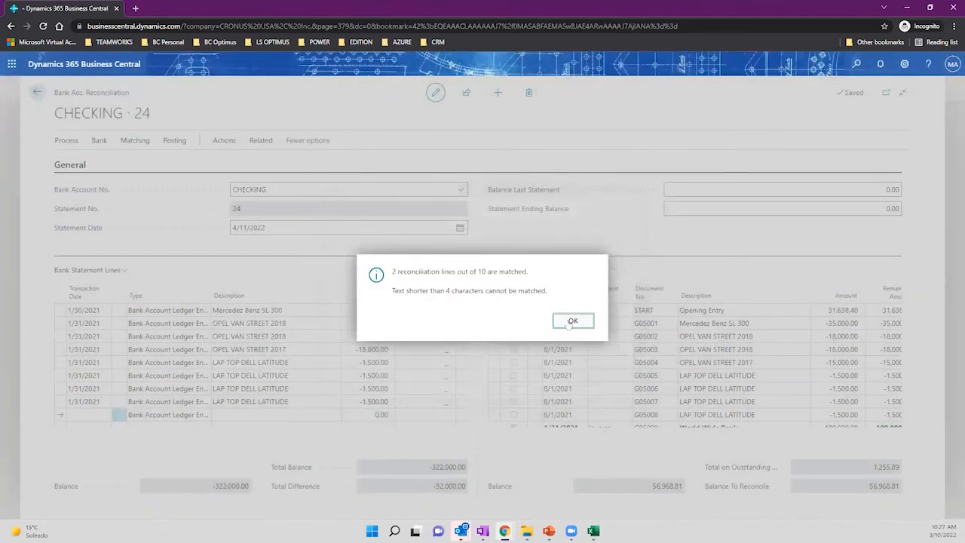
pyautogui.click(571, 321)
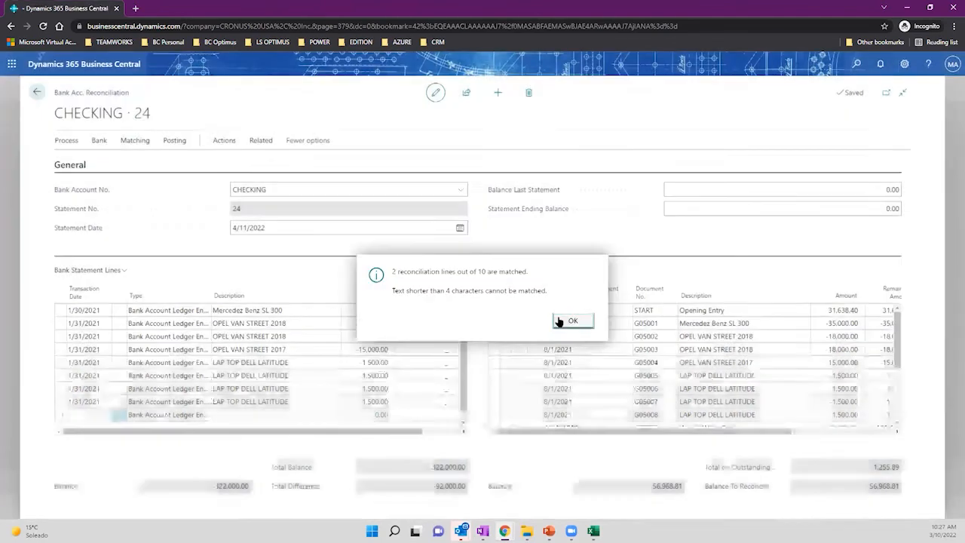
pyautogui.scroll(1, 464, 366)
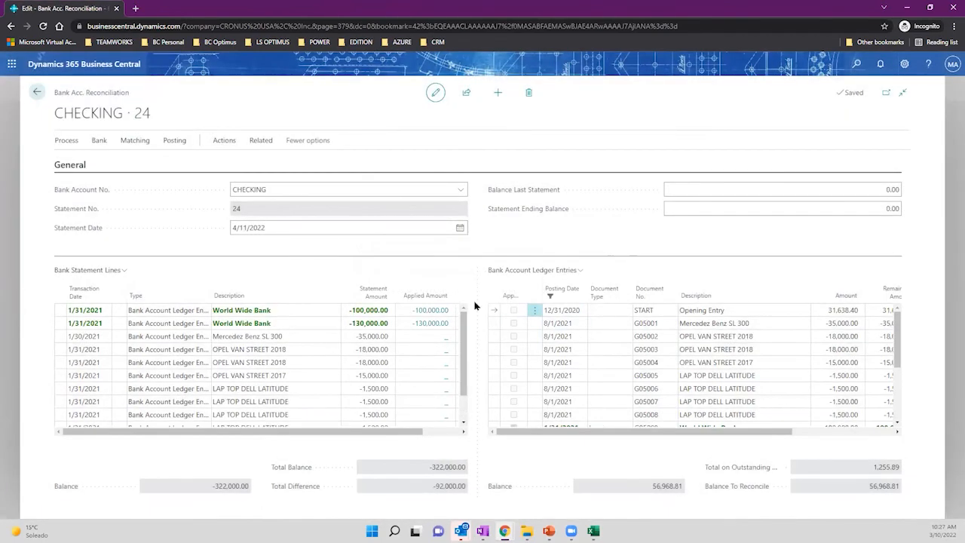
pyautogui.click(86, 351)
pyautogui.click(86, 351)
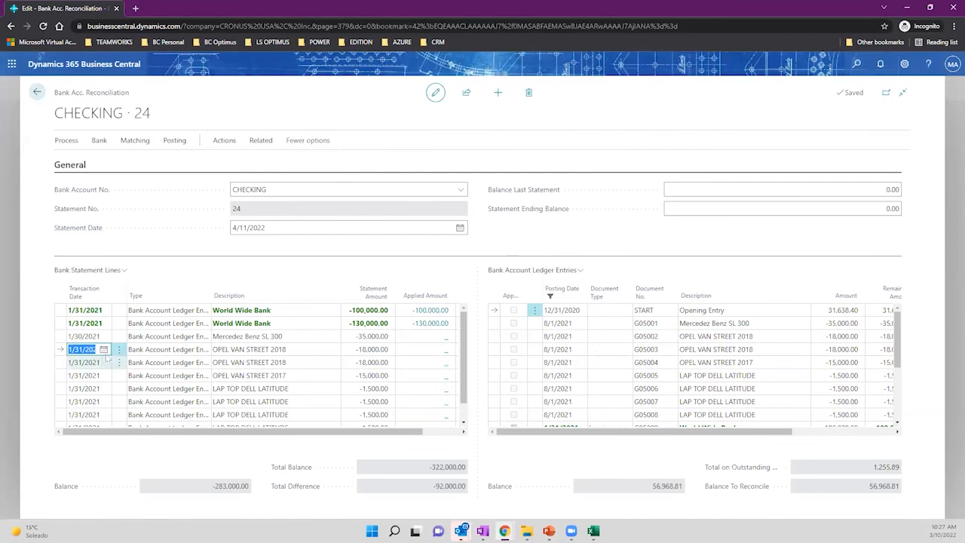
pyautogui.click(904, 65)
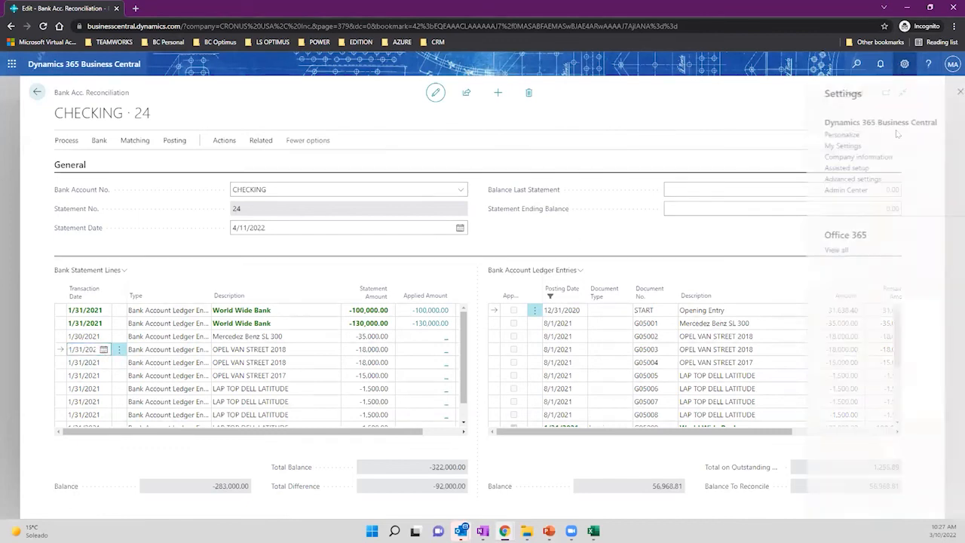
pyautogui.click(833, 147)
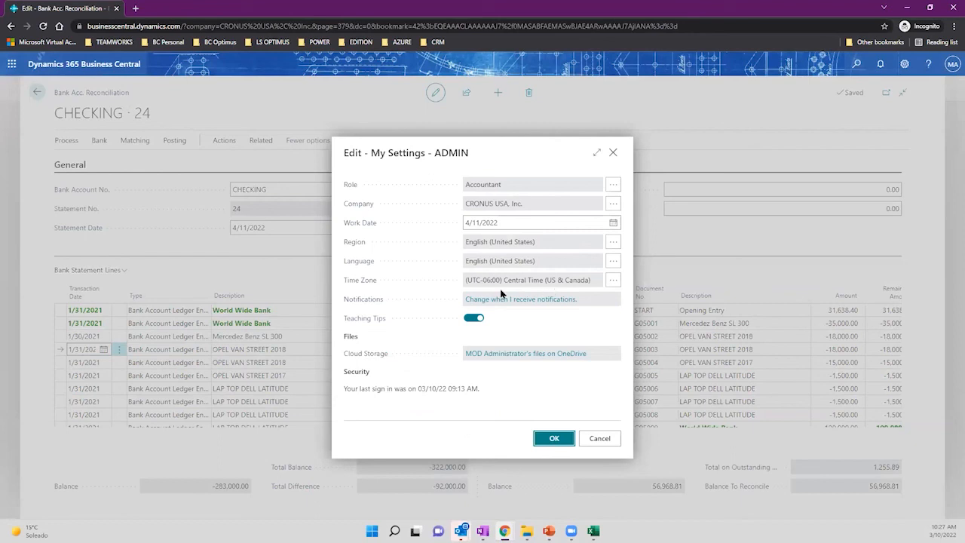
pyautogui.moveTo(467, 283); pyautogui.dragTo(486, 284)
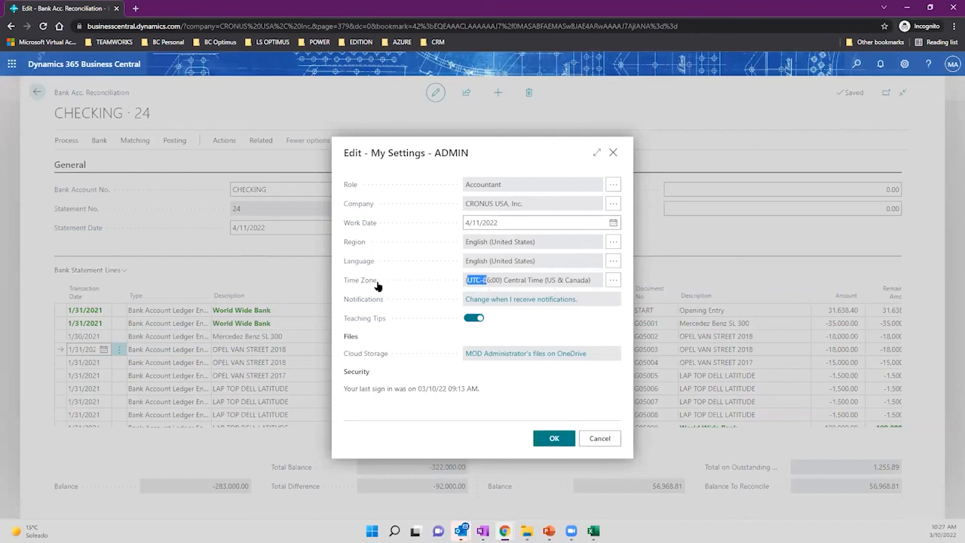
pyautogui.click(613, 153)
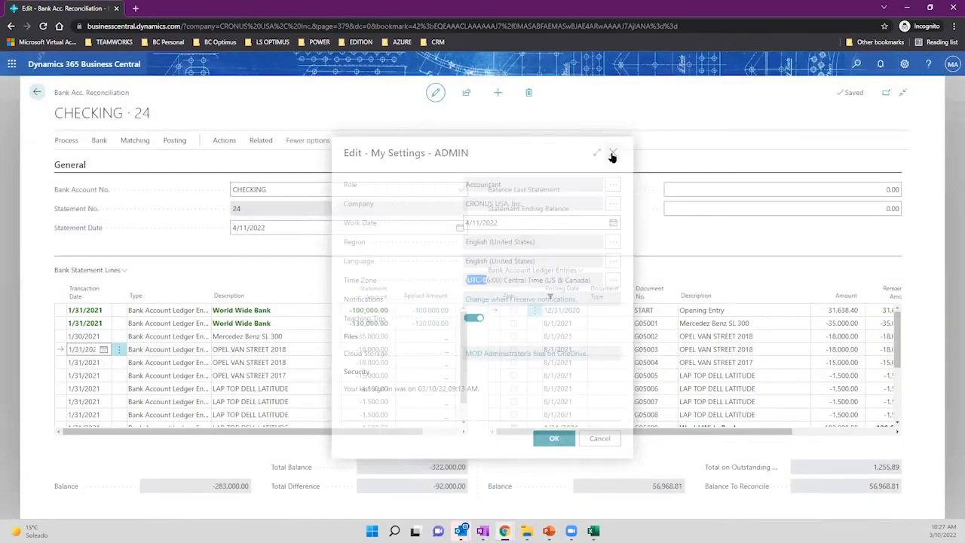
pyautogui.click(85, 337)
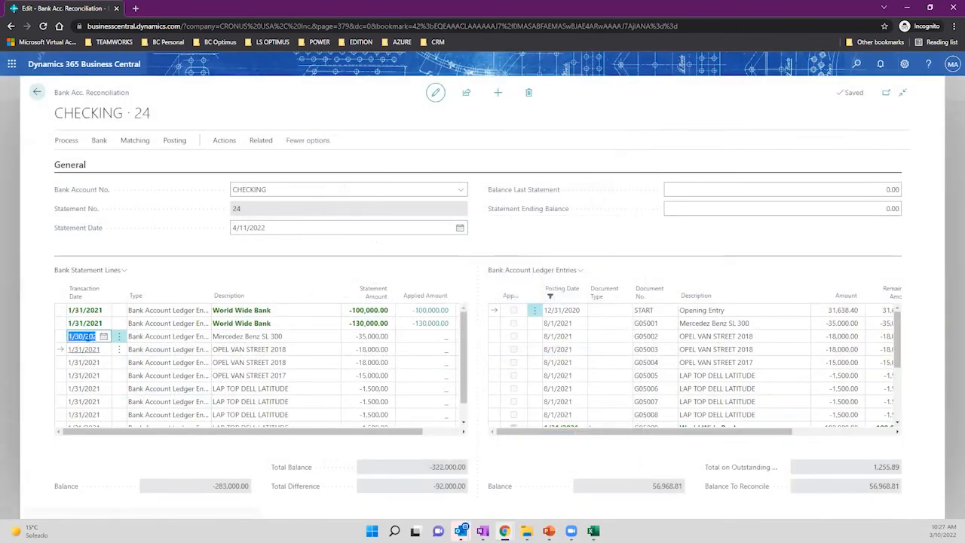
pyautogui.press('Down')
pyautogui.press('Down')
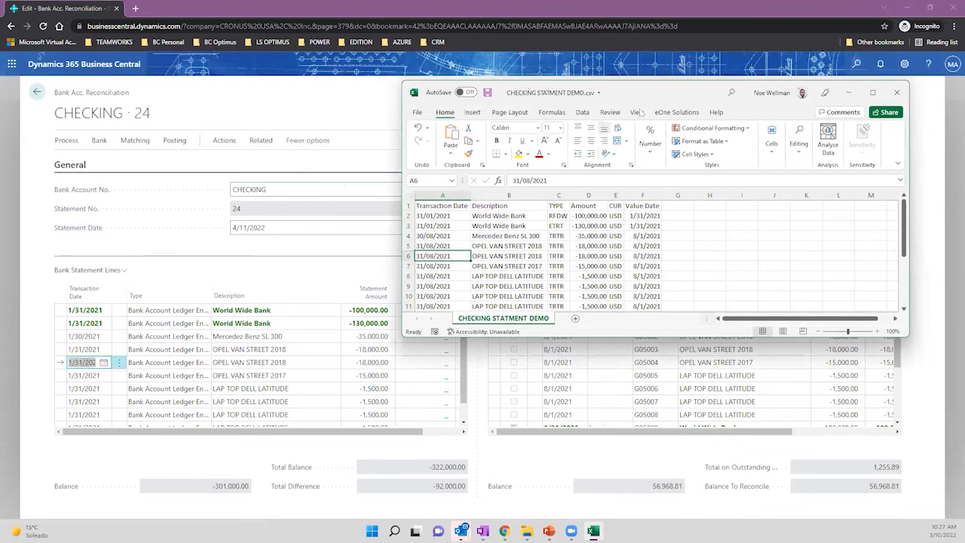
pyautogui.moveTo(639, 94); pyautogui.dragTo(964, 94)
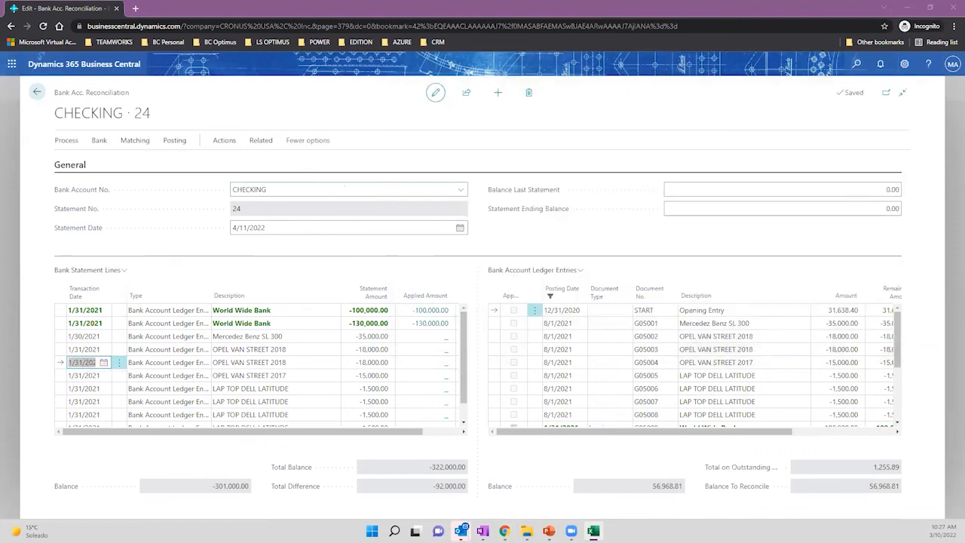
pyautogui.click(119, 338)
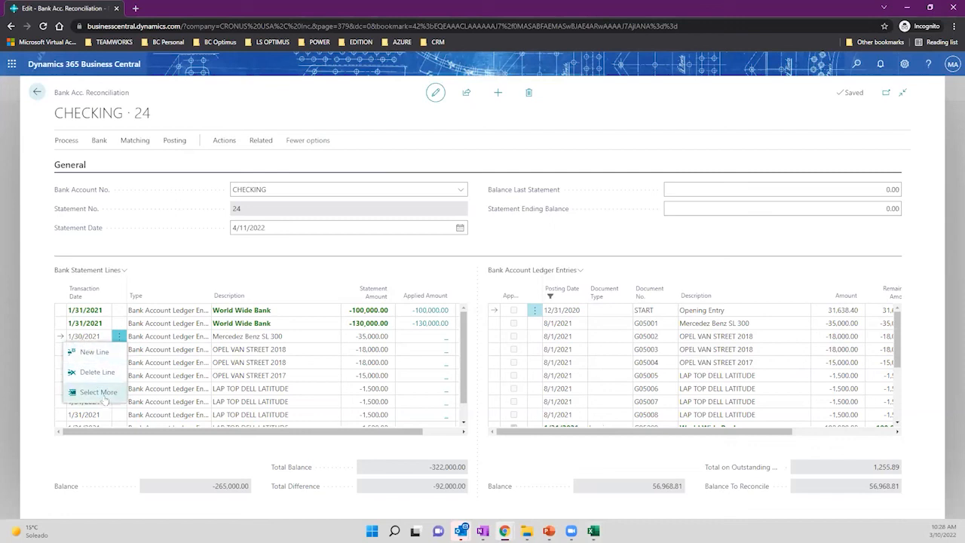
# Set the Mercedes line's transaction date to 8/31/2021 in the calendar.
pyautogui.click(103, 337)
pyautogui.click(103, 336)
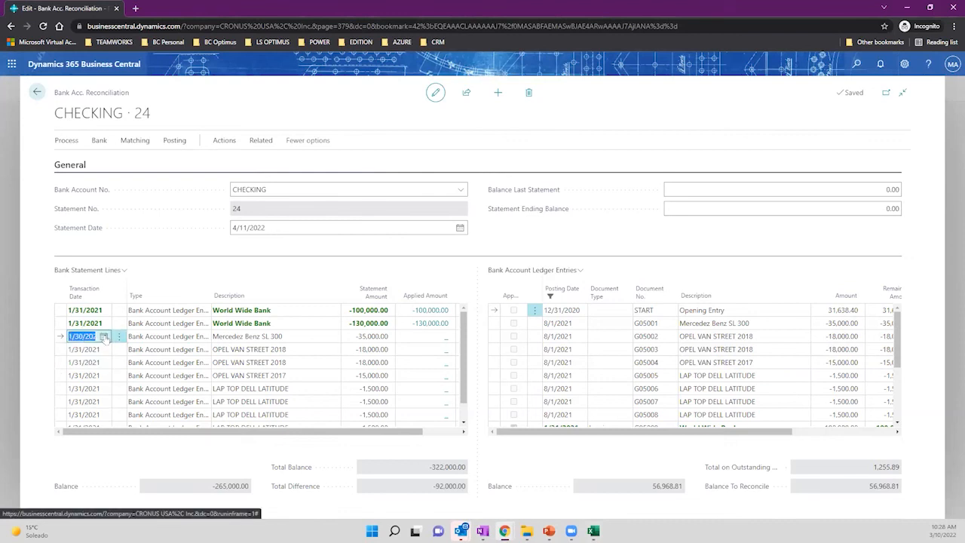
pyautogui.click(103, 336)
pyautogui.click(170, 352)
pyautogui.click(171, 352)
pyautogui.click(171, 352)
pyautogui.click(170, 353)
pyautogui.click(170, 352)
pyautogui.click(171, 352)
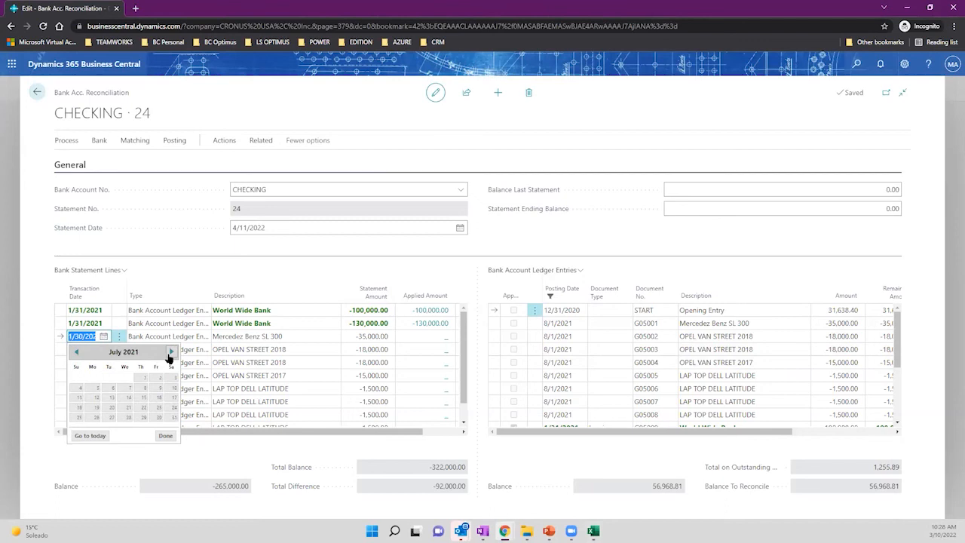
pyautogui.click(170, 352)
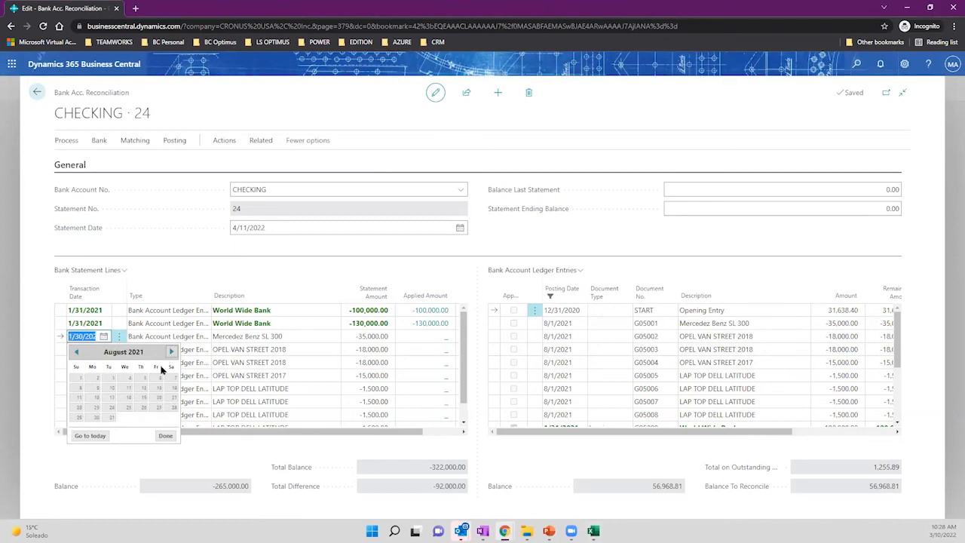
pyautogui.click(111, 417)
# Copy 8/31/2021 into the transaction dates of the following Opel and laptop lines.
pyautogui.doubleClick(85, 338)
pyautogui.moveTo(68, 337); pyautogui.dragTo(104, 341)
pyautogui.hotkey('ctrl', 'c')
pyautogui.click(75, 351)
pyautogui.hotkey('ctrl', 'v')
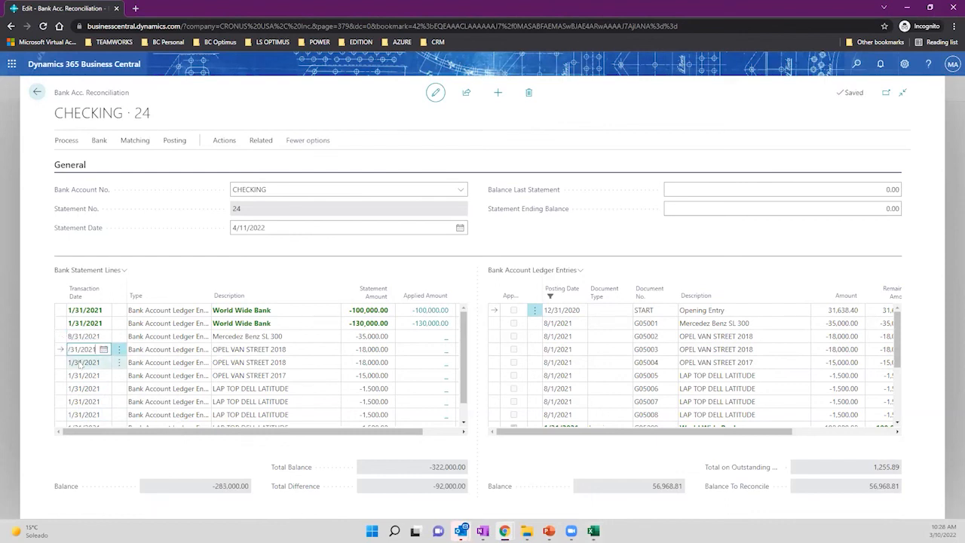
pyautogui.click(82, 365)
pyautogui.hotkey('ctrl', 'v')
pyautogui.click(82, 376)
pyautogui.hotkey('ctrl', 'v')
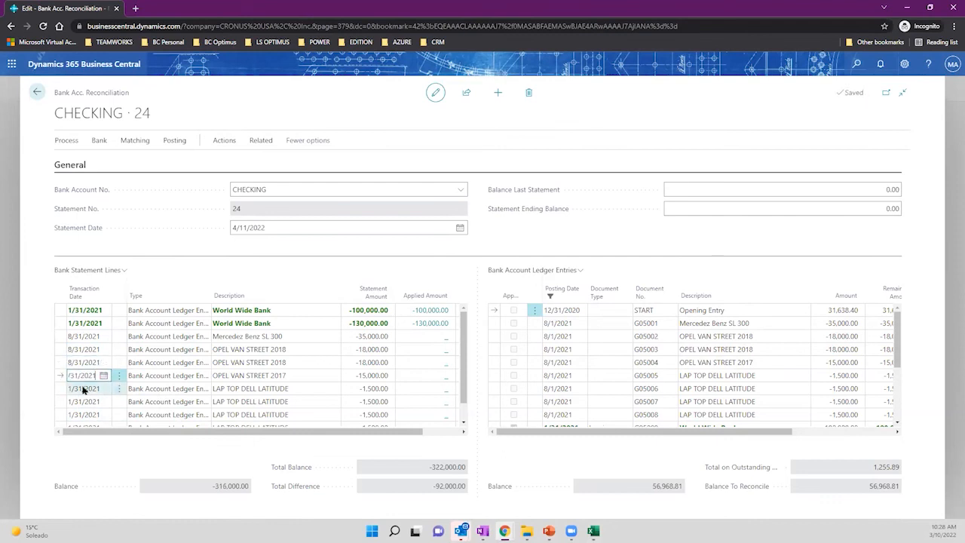
pyautogui.click(83, 390)
pyautogui.hotkey('ctrl', 'v')
pyautogui.click(83, 401)
pyautogui.hotkey('ctrl', 'v')
pyautogui.click(83, 415)
pyautogui.hotkey('ctrl', 'v')
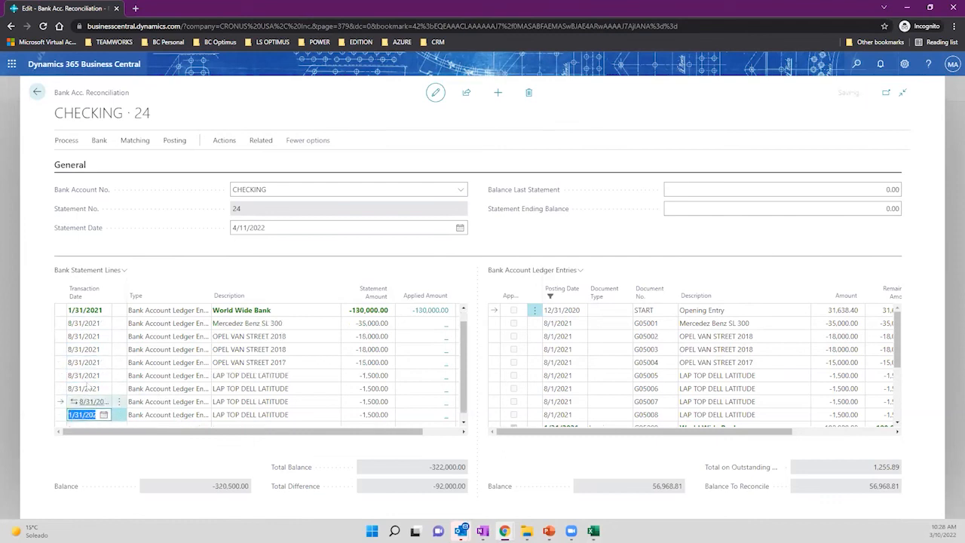
pyautogui.press('Down')
pyautogui.hotkey('ctrl', 'v')
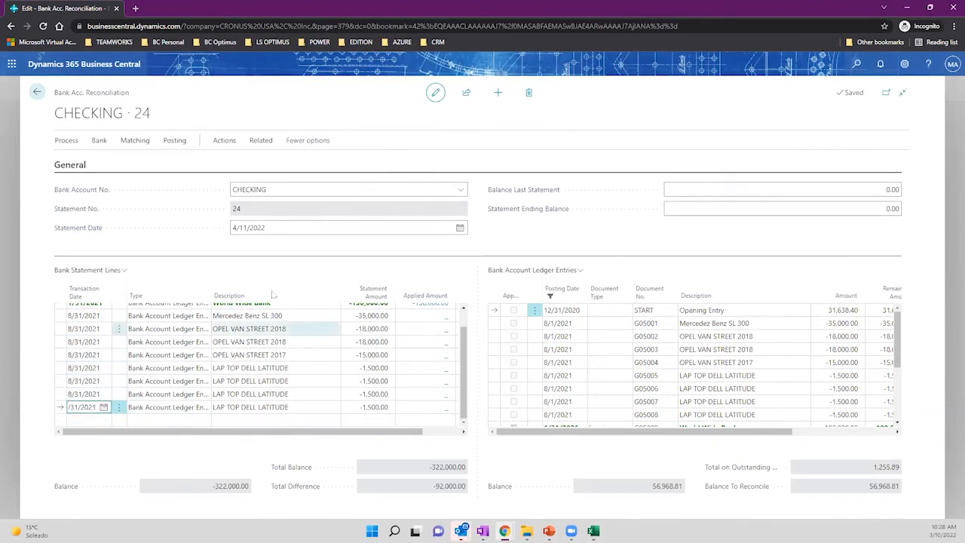
pyautogui.scroll(2, 272, 341)
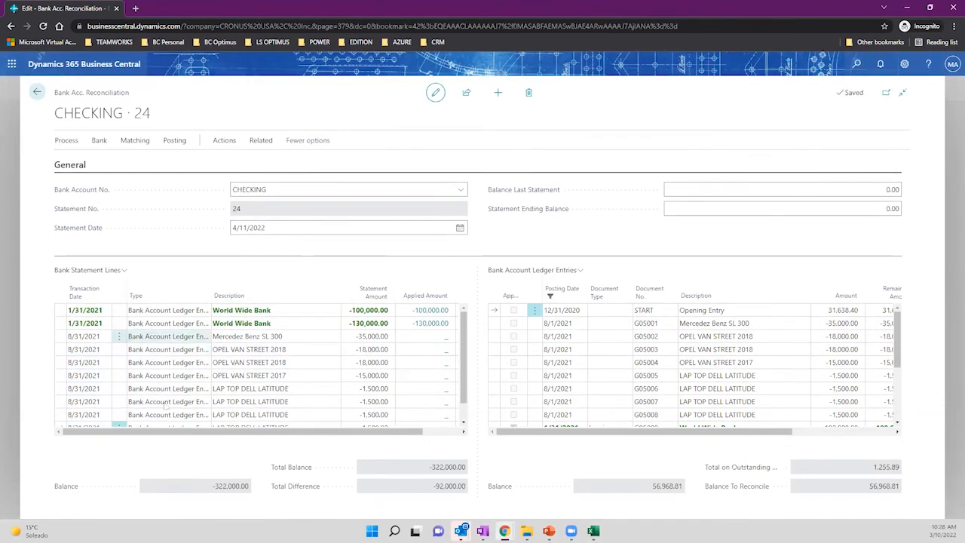
pyautogui.click(89, 336)
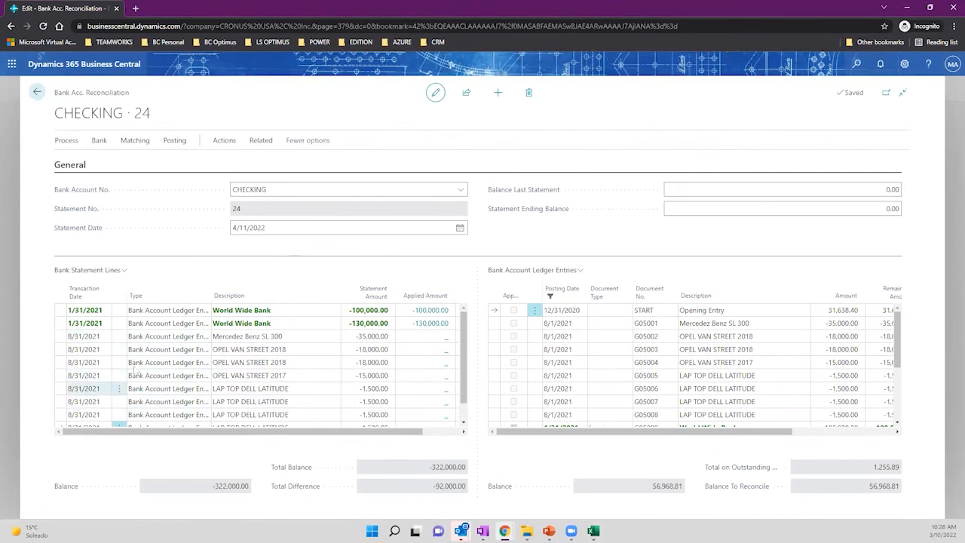
pyautogui.click(135, 141)
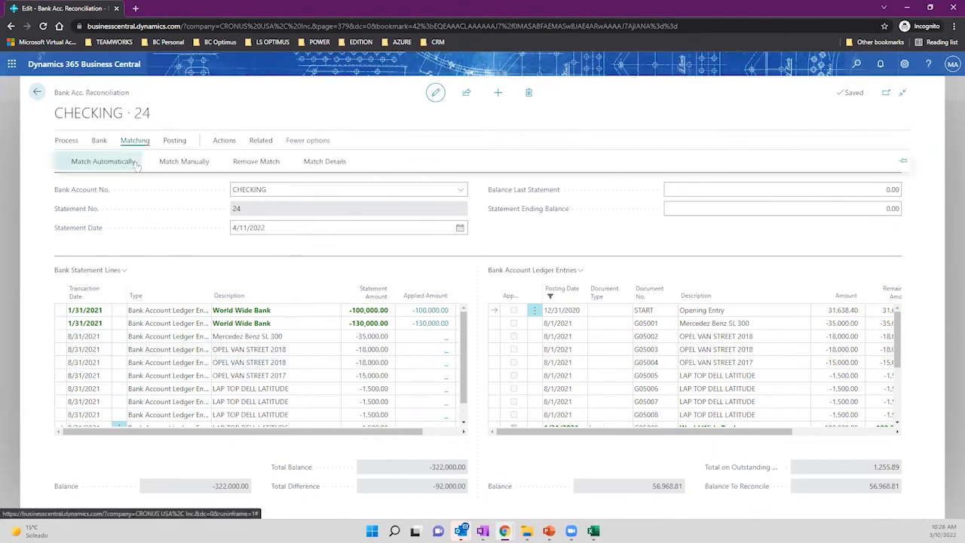
# Rerun automatic matching without date tolerance, overwriting matches; still only 2 of 10 matched.
pyautogui.click(92, 161)
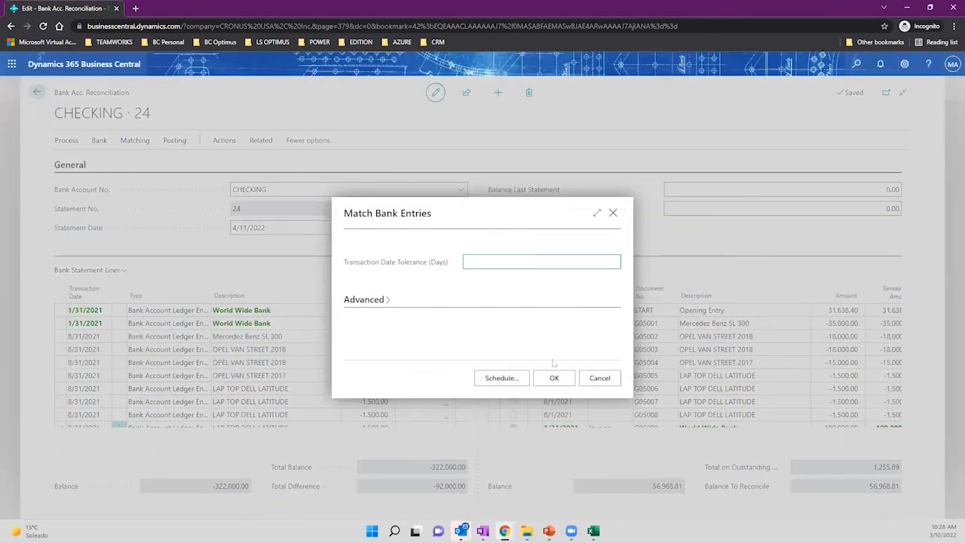
pyautogui.click(556, 377)
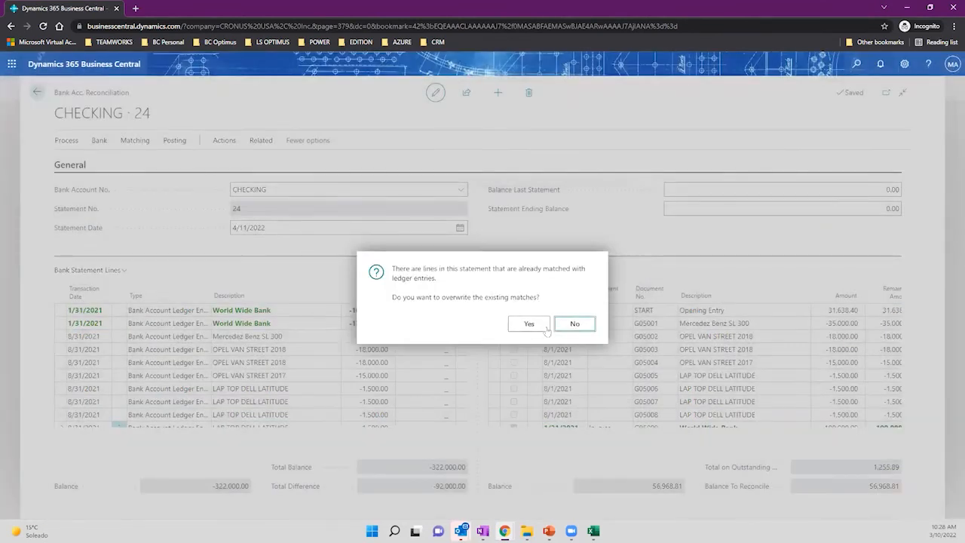
pyautogui.click(530, 323)
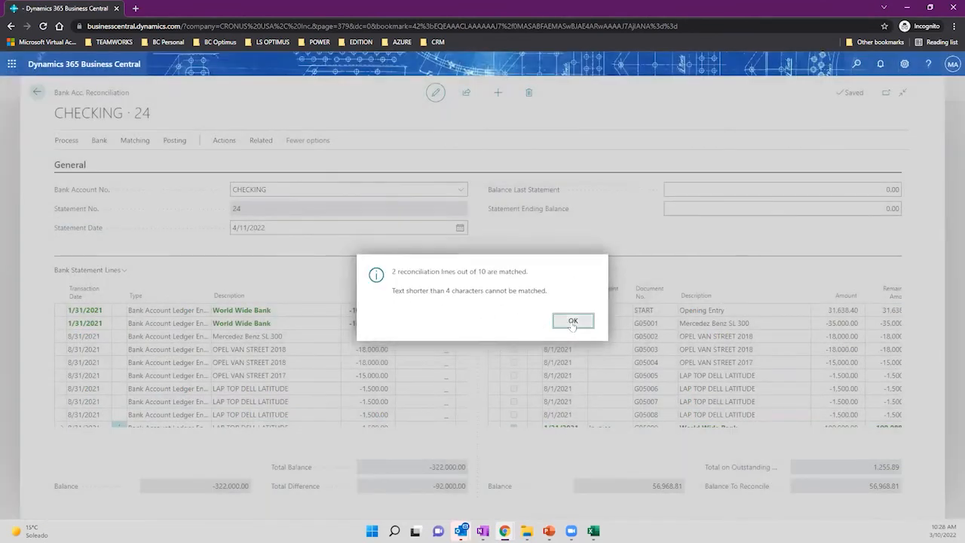
pyautogui.click(572, 321)
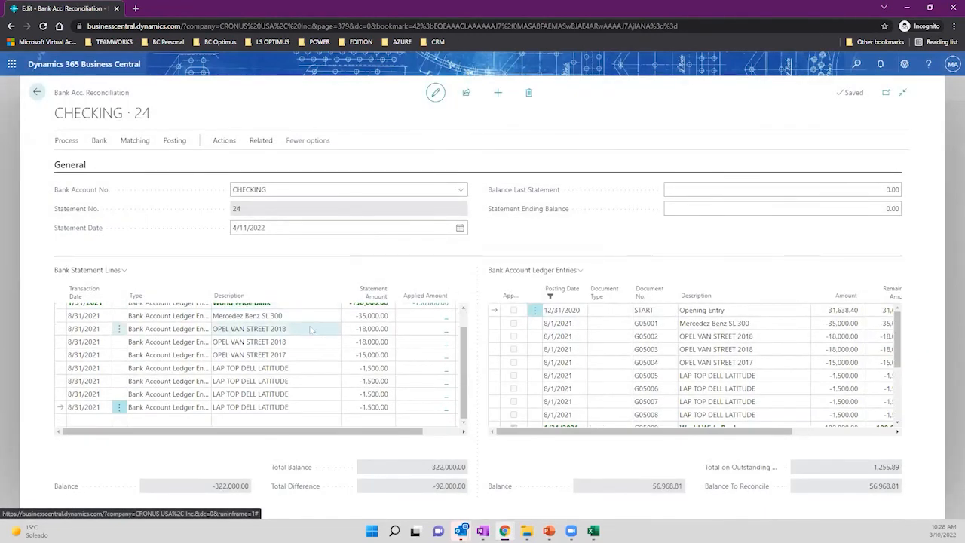
# Rerun automatic matching with a 31-day date tolerance, matching all 10 of 10 lines.
pyautogui.click(135, 140)
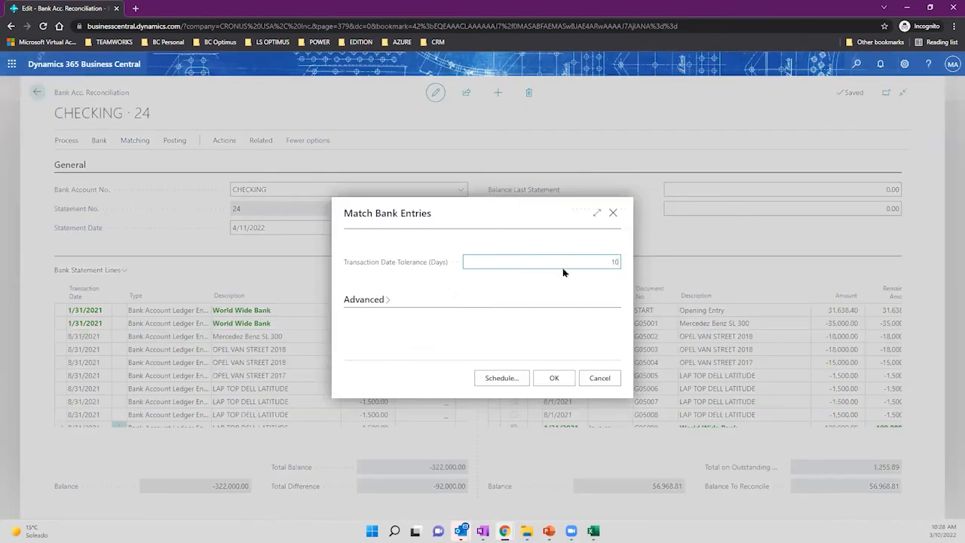
pyautogui.click(102, 445)
pyautogui.moveTo(602, 261); pyautogui.dragTo(625, 266)
pyautogui.write('3')
pyautogui.doubleClick(613, 262)
pyautogui.write('1')
pyautogui.click(574, 297)
pyautogui.click(553, 379)
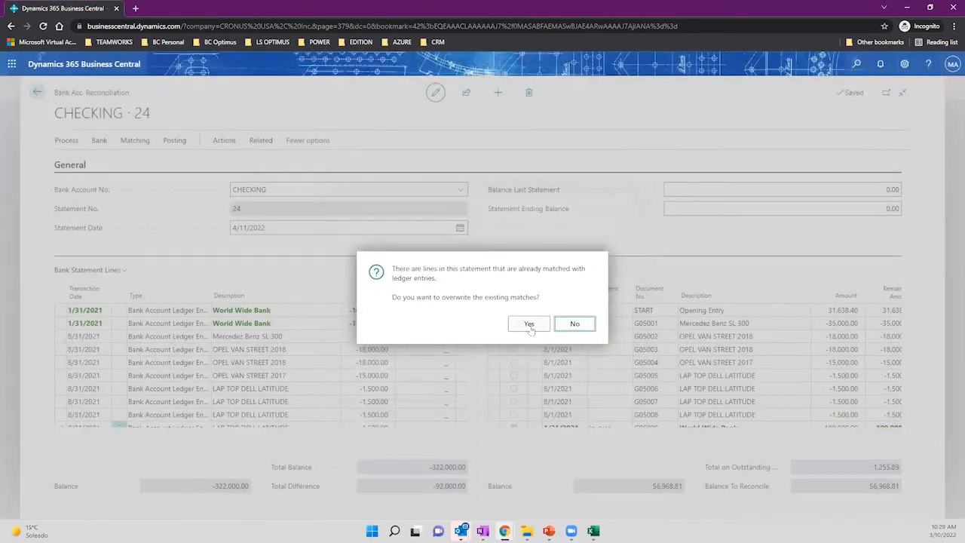
pyautogui.click(529, 323)
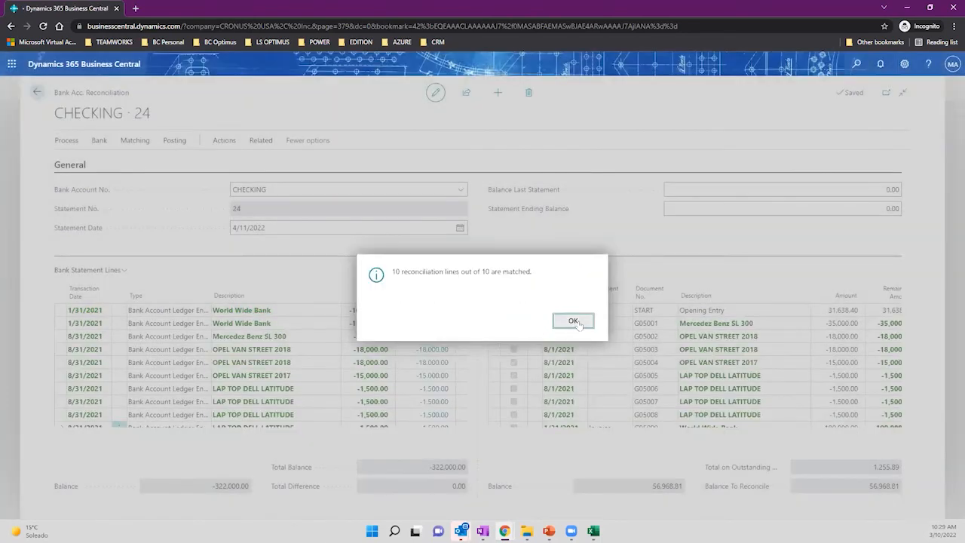
pyautogui.press('Return')
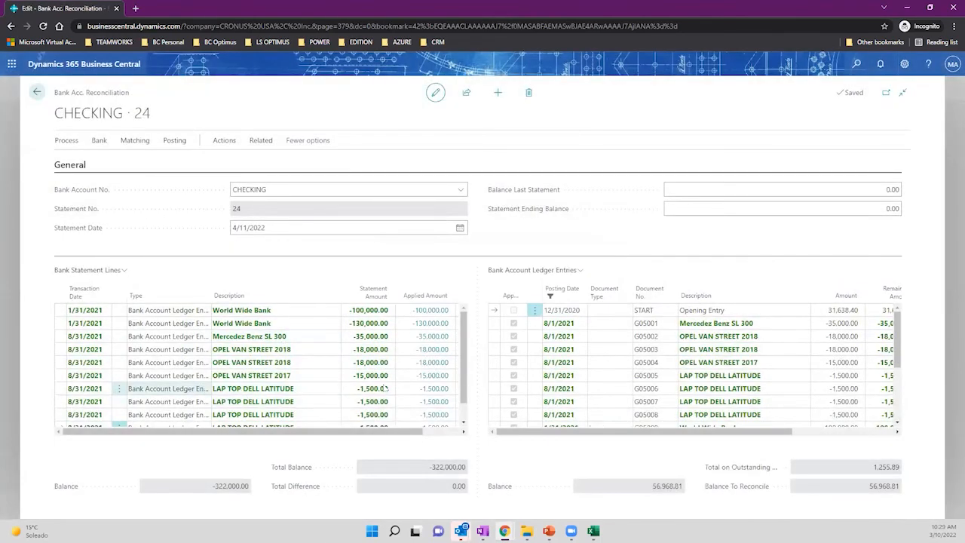
# Review ledger entry G05006's date and the matched laptop line's date, then switch to PowerPoint.
pyautogui.click(567, 391)
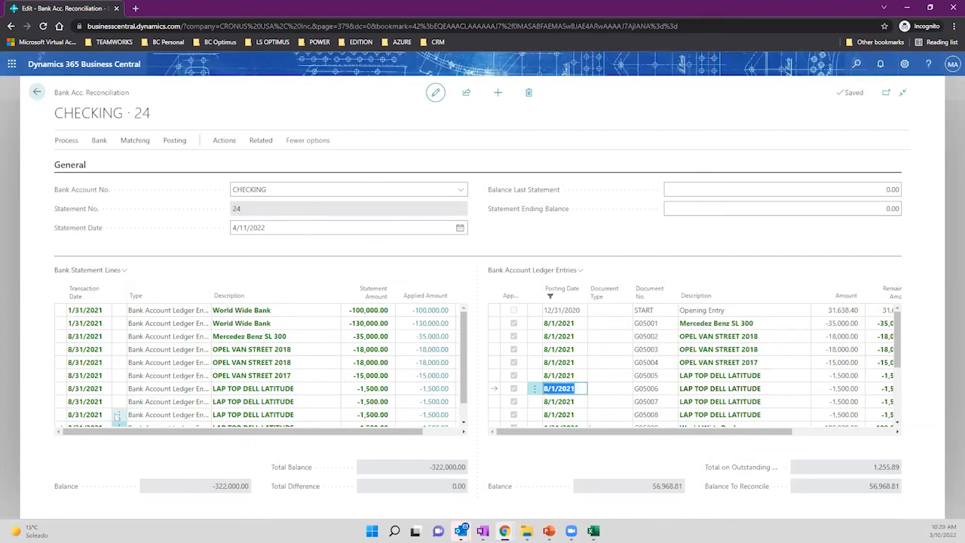
pyautogui.click(70, 390)
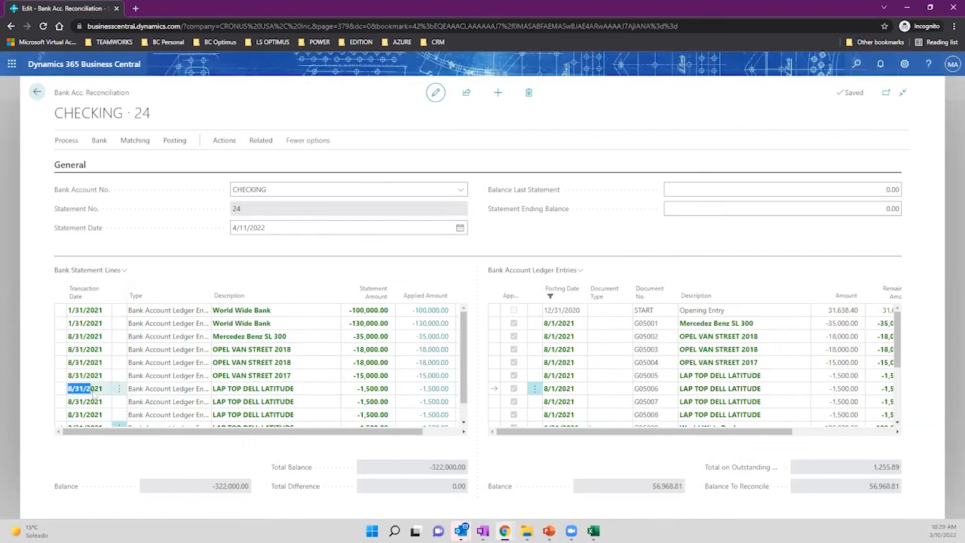
pyautogui.click(103, 390)
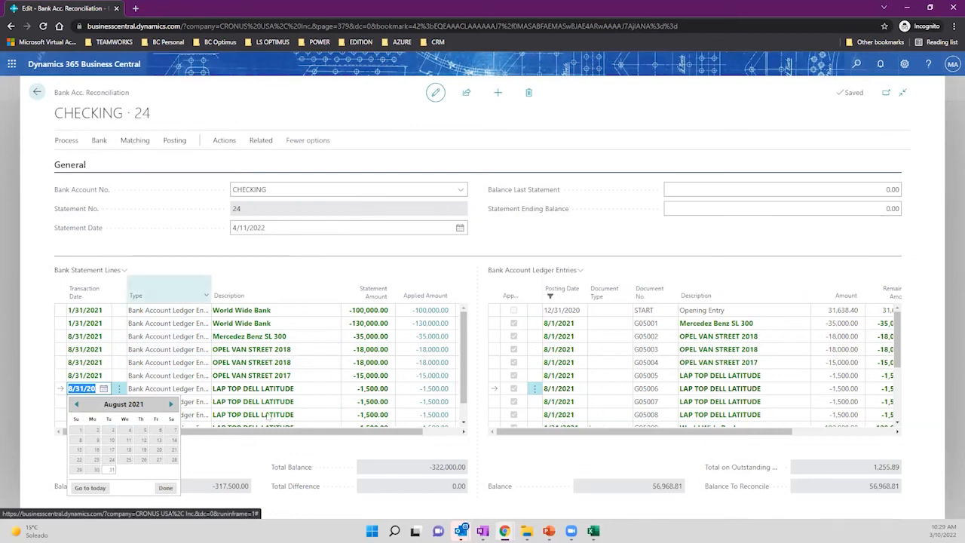
pyautogui.click(294, 268)
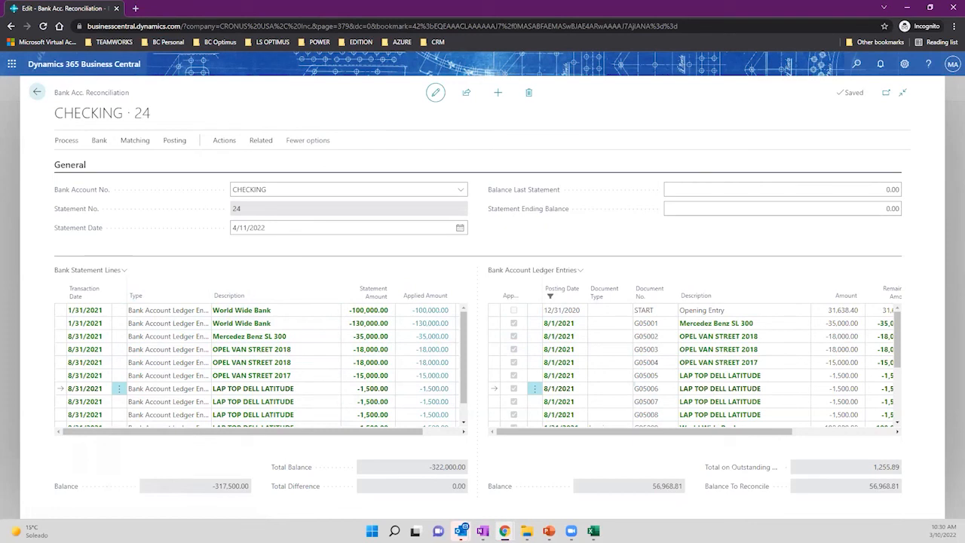
pyautogui.hotkey('alt', 'Tab')
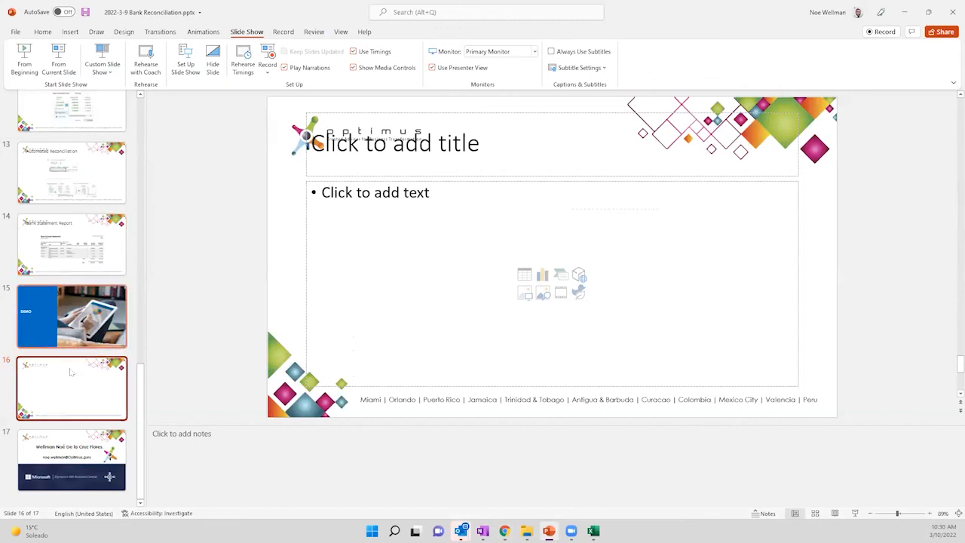
# Go to contact slide 17 and highlight the presenter's e-mail address text.
pyautogui.click(67, 458)
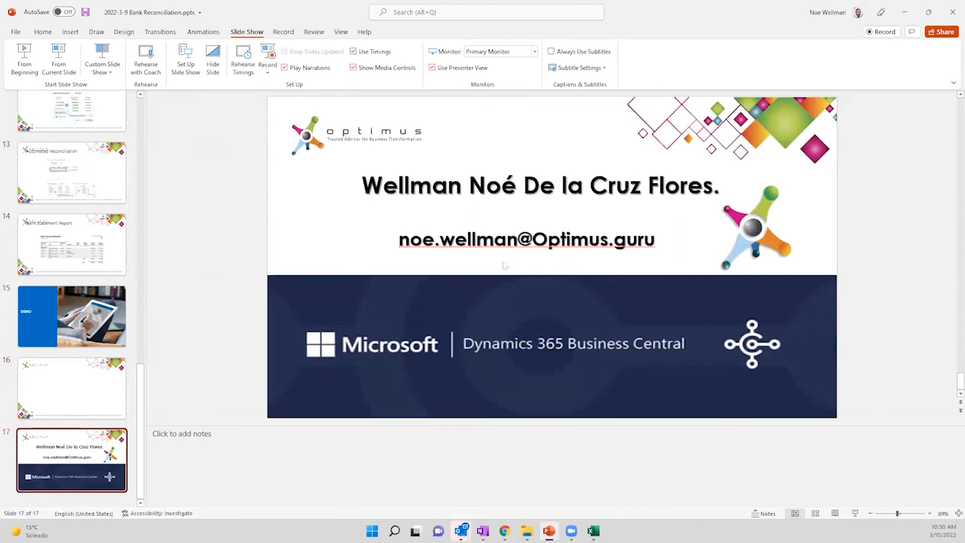
pyautogui.moveTo(398, 239); pyautogui.dragTo(656, 239)
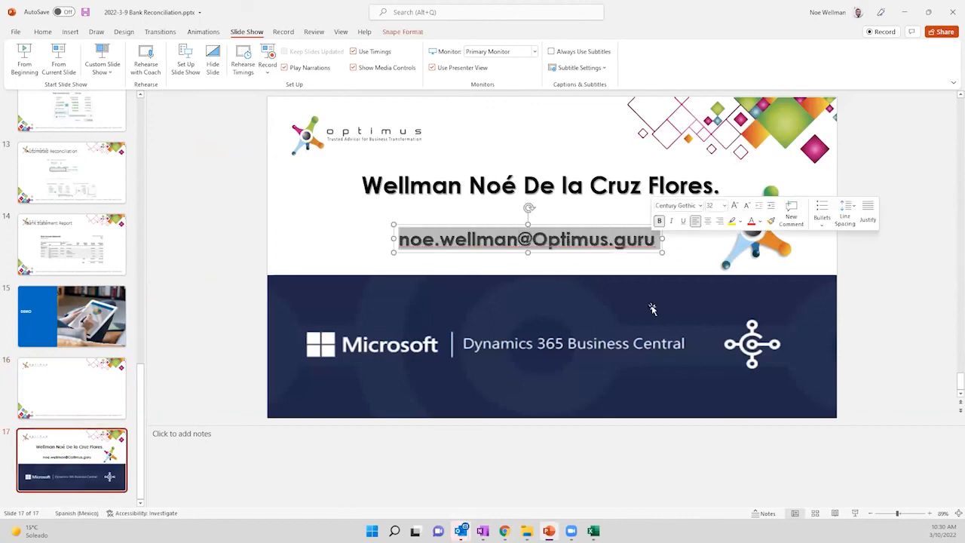